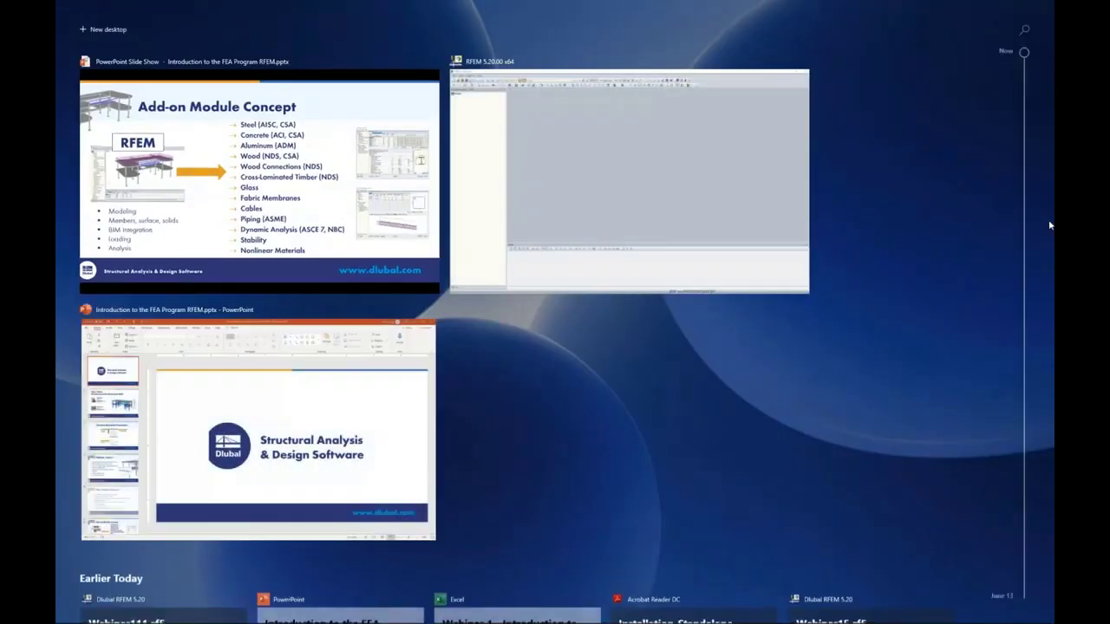
- Switch to RFEM, name the new model Intro and accept the Downward orientation of the local z-axis
click(628, 187)
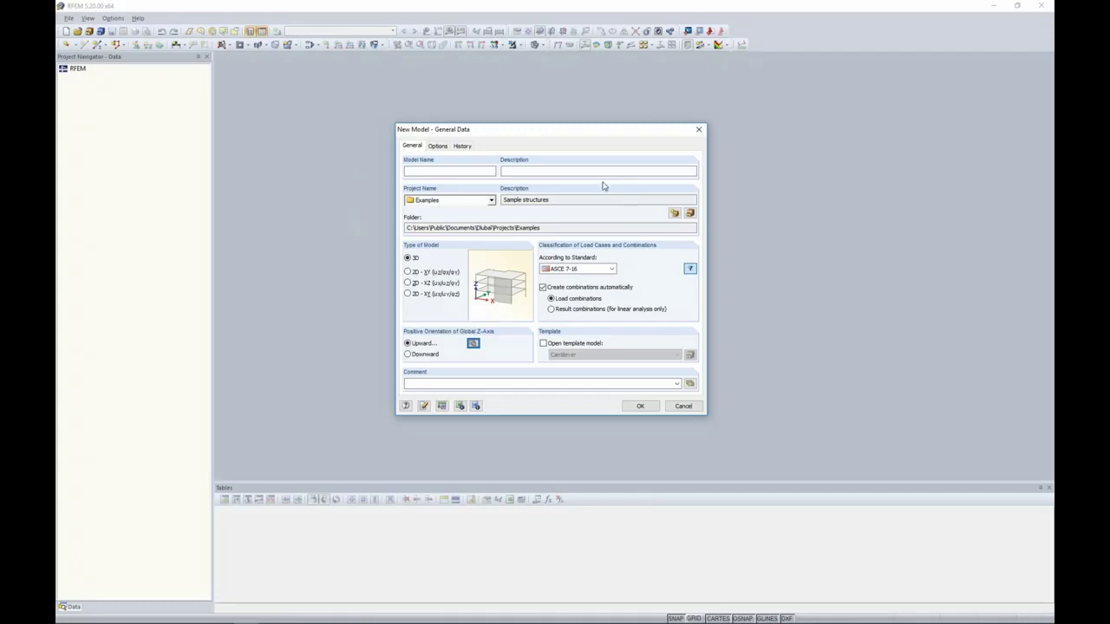
click(462, 171)
text(Intro)
click(473, 343)
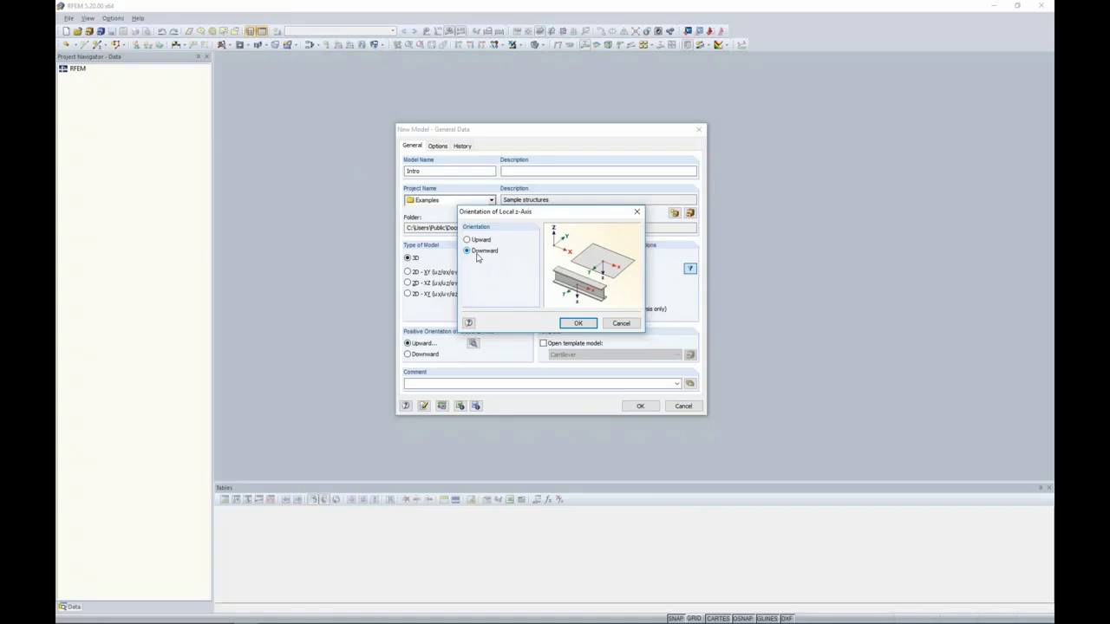
click(570, 323)
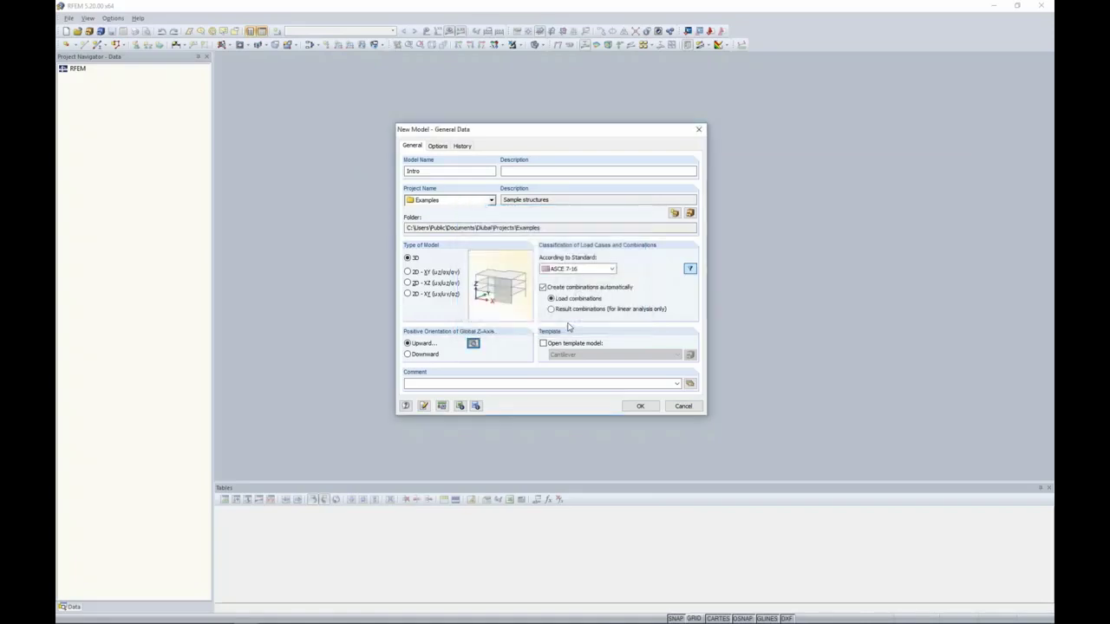
- Create the 3D model with the ASCE 7-16 standard and automatically created load combinations
click(613, 270)
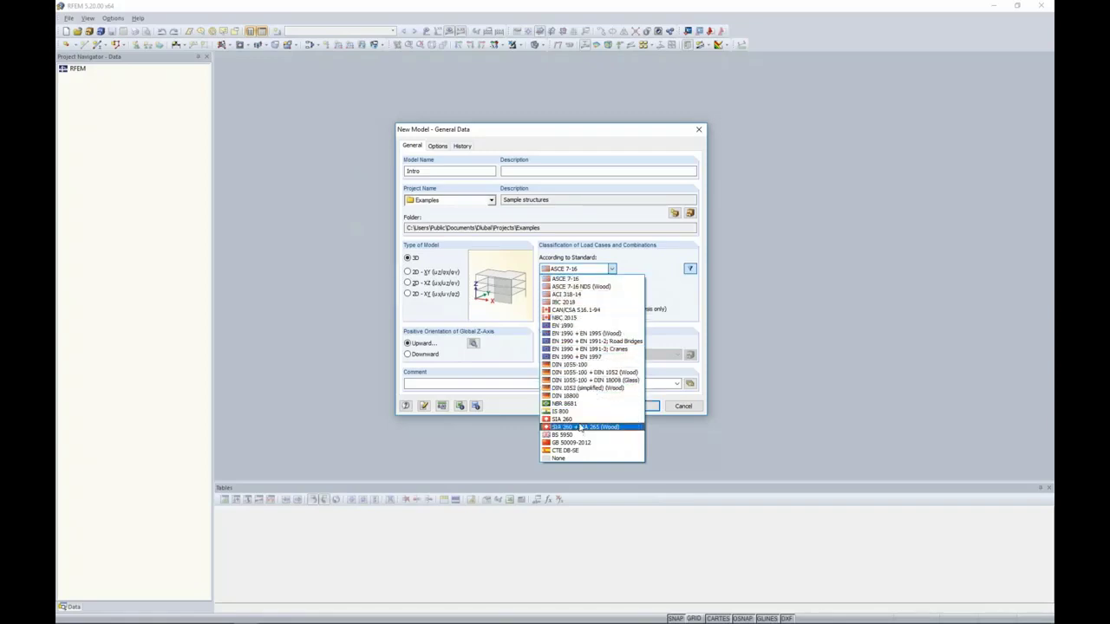
click(556, 278)
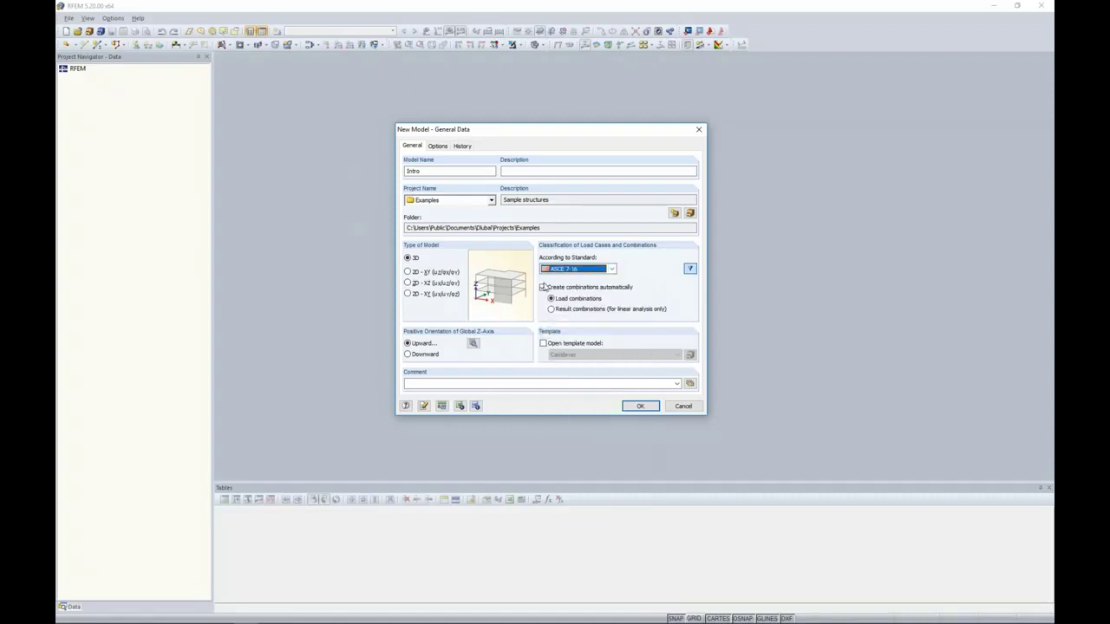
click(543, 287)
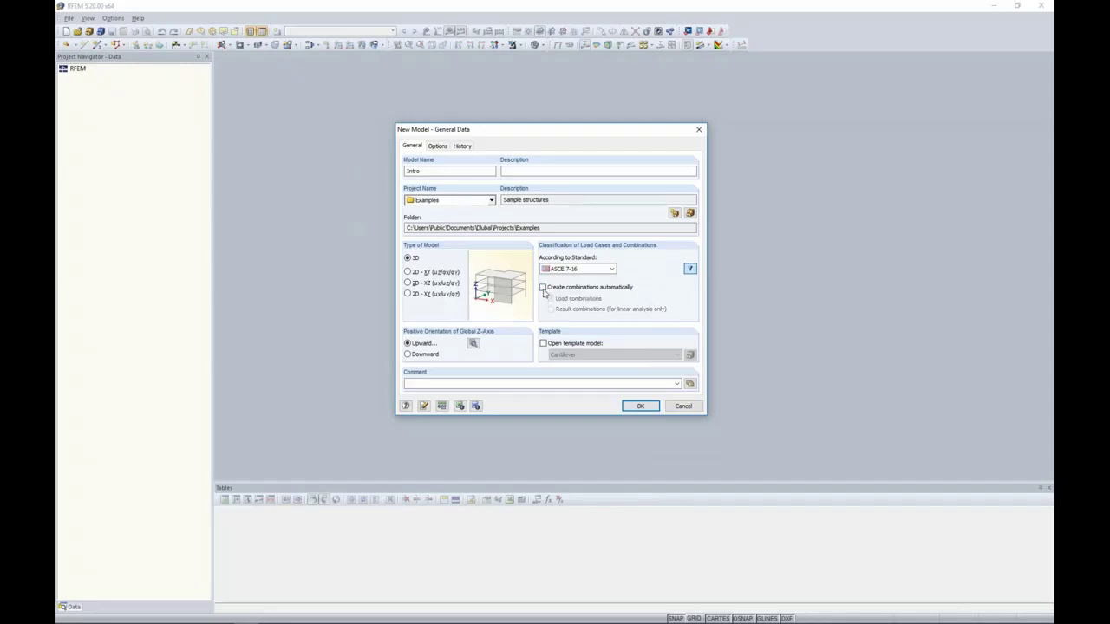
click(543, 287)
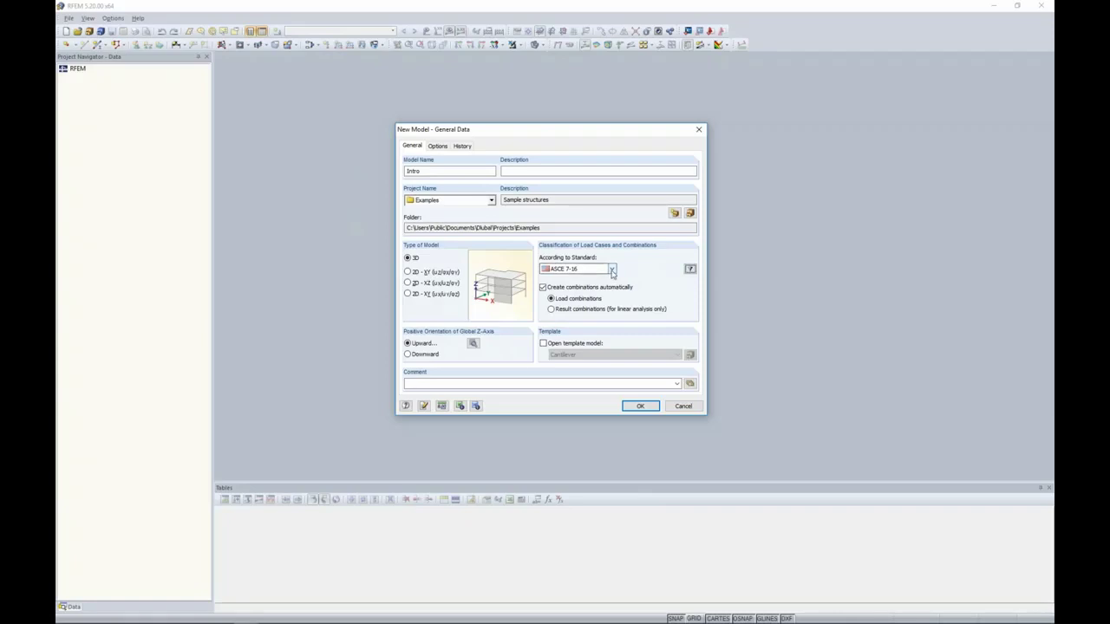
click(611, 269)
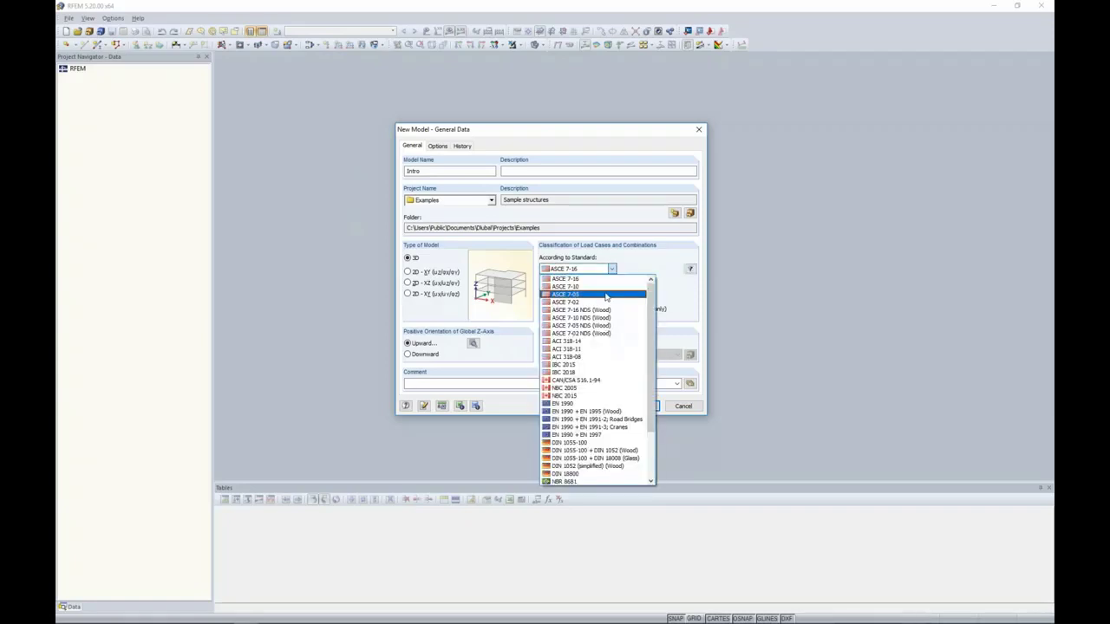
click(645, 266)
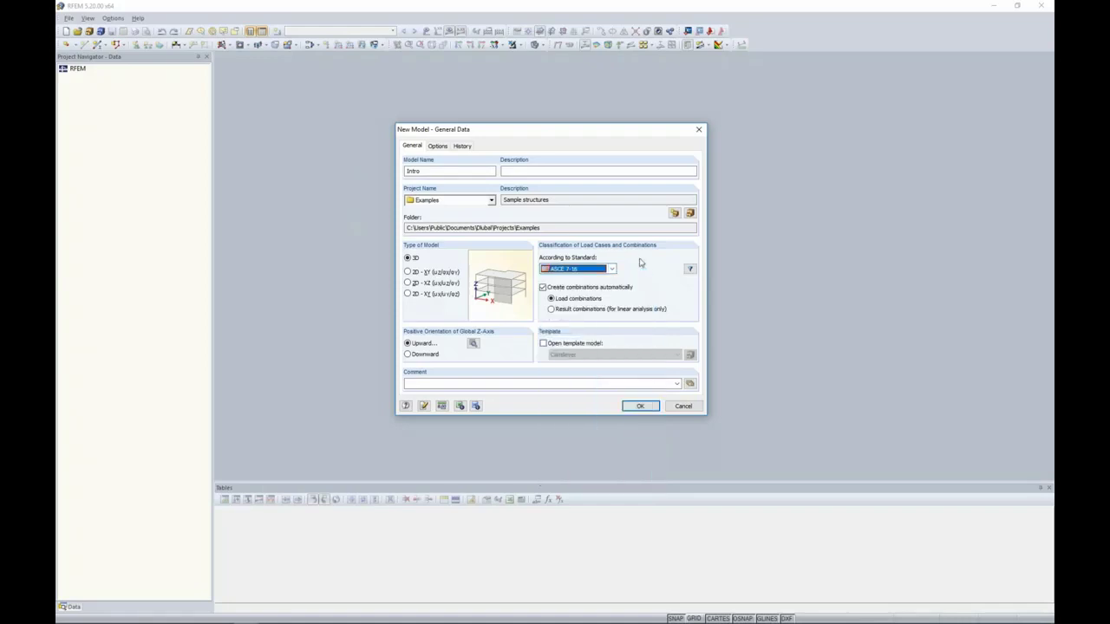
click(635, 408)
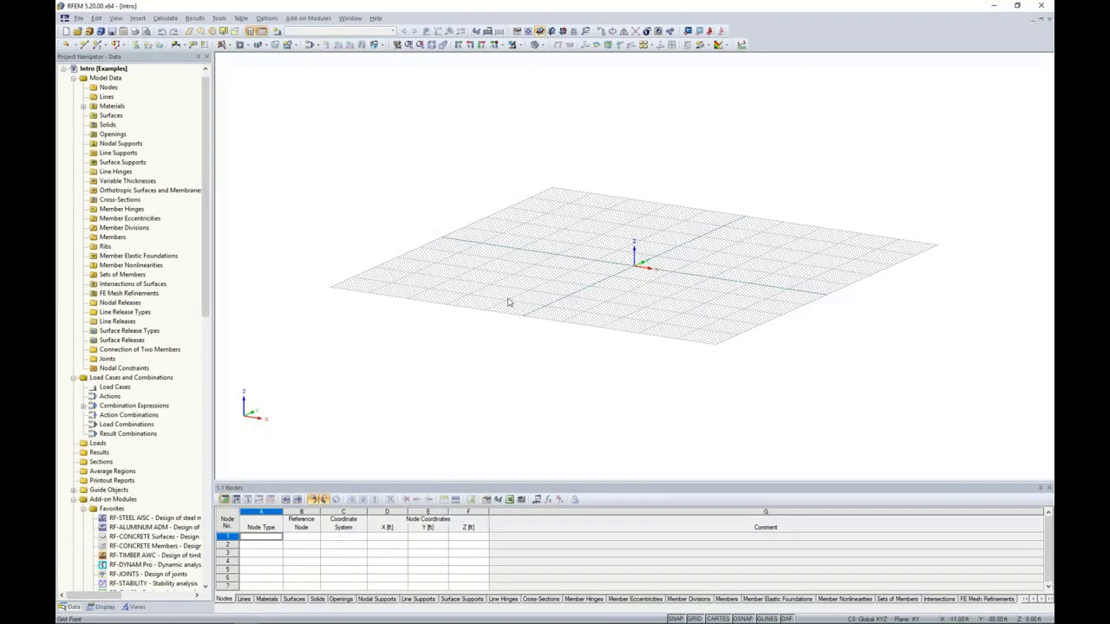
- Enlarge the table area below the model view so that more node rows are shown
ctrl+middle_drag(509, 302, 654, 293)
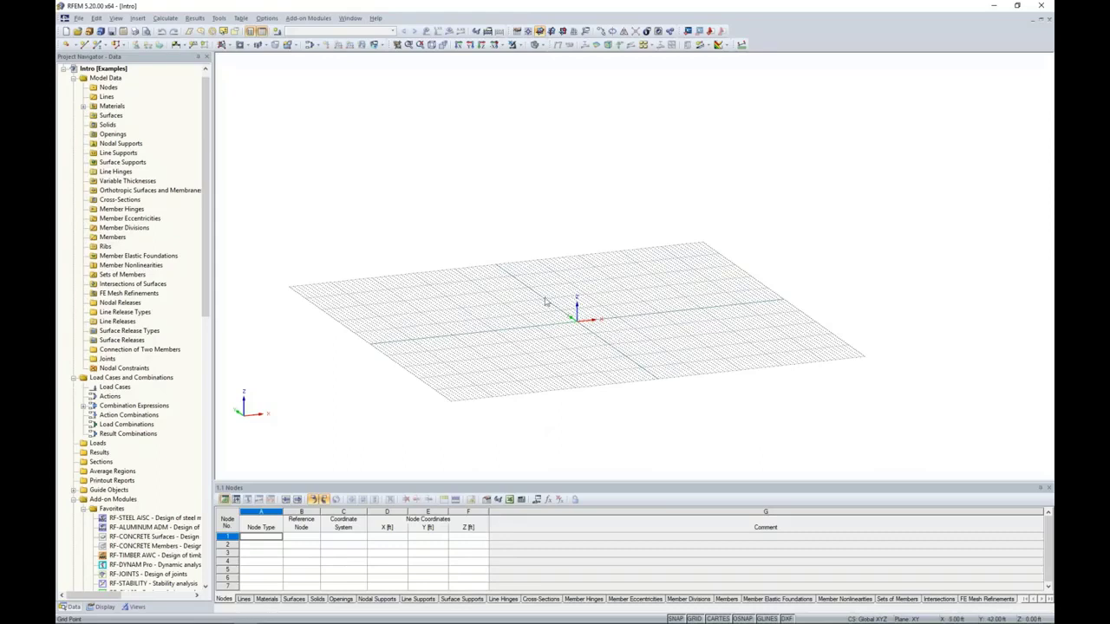
drag(548, 483, 550, 392)
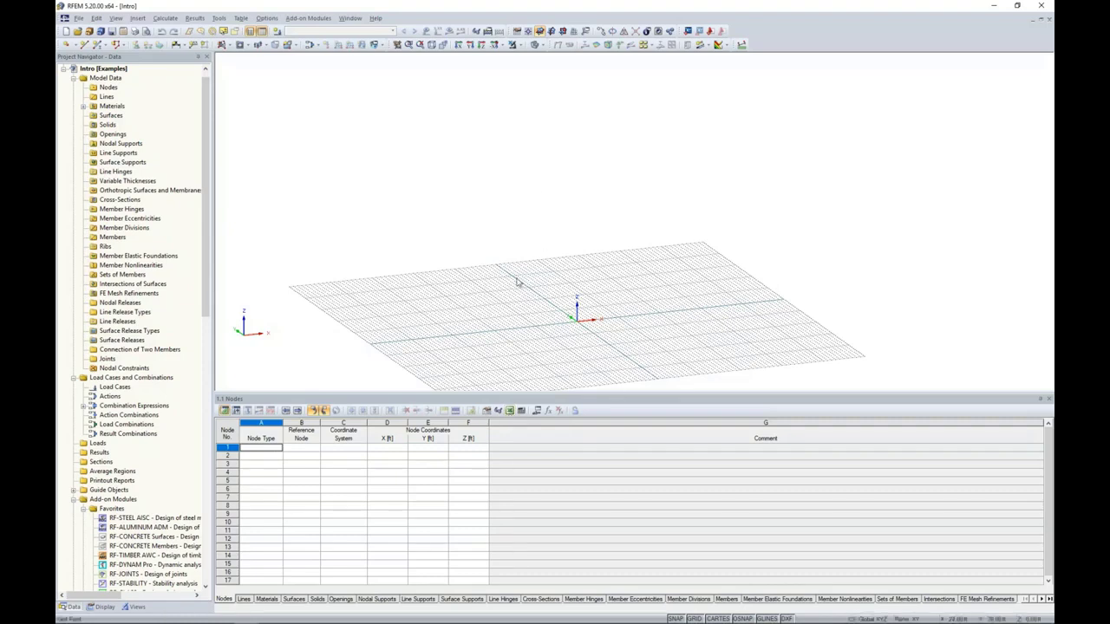
drag(542, 393, 531, 447)
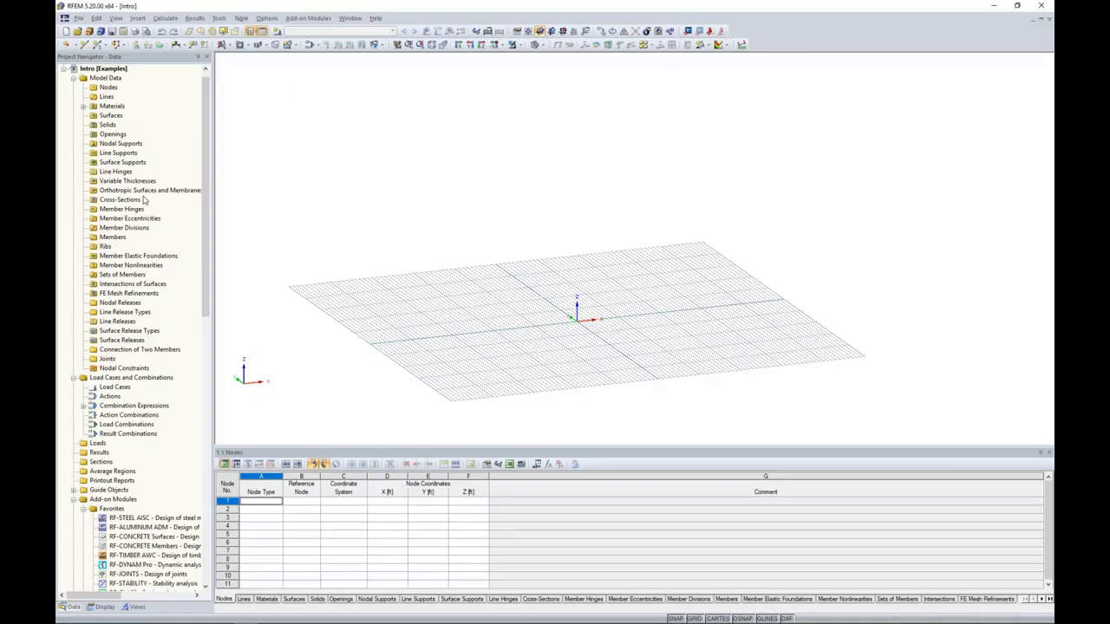
middle_drag(578, 322, 610, 273)
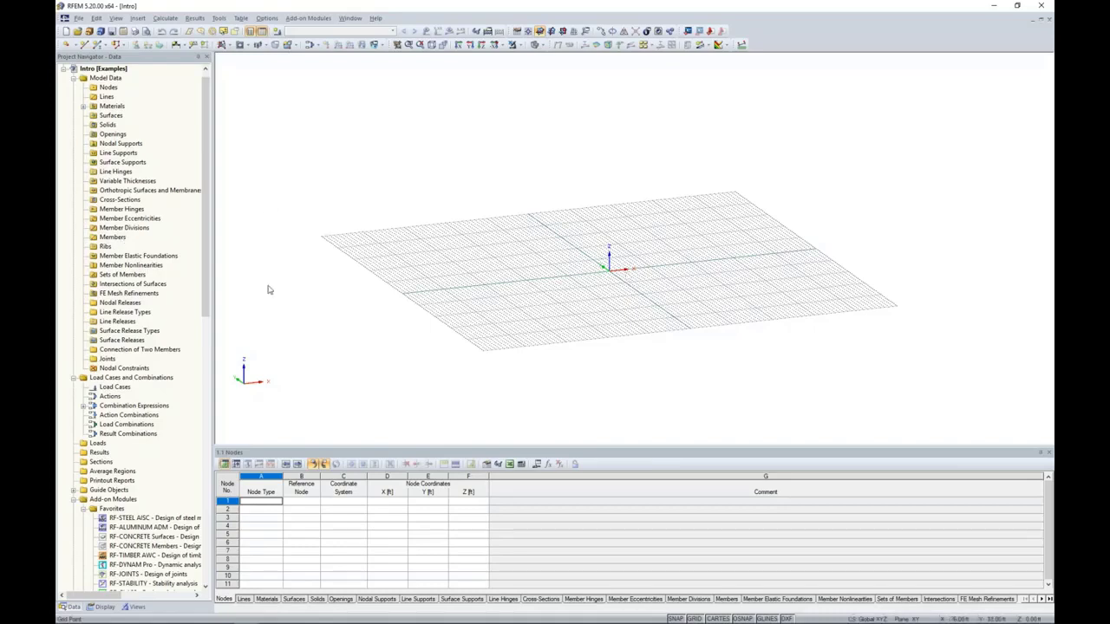
- Look through the navigator's data tree with its add-on modules, the display options and the views
drag(204, 232, 216, 411)
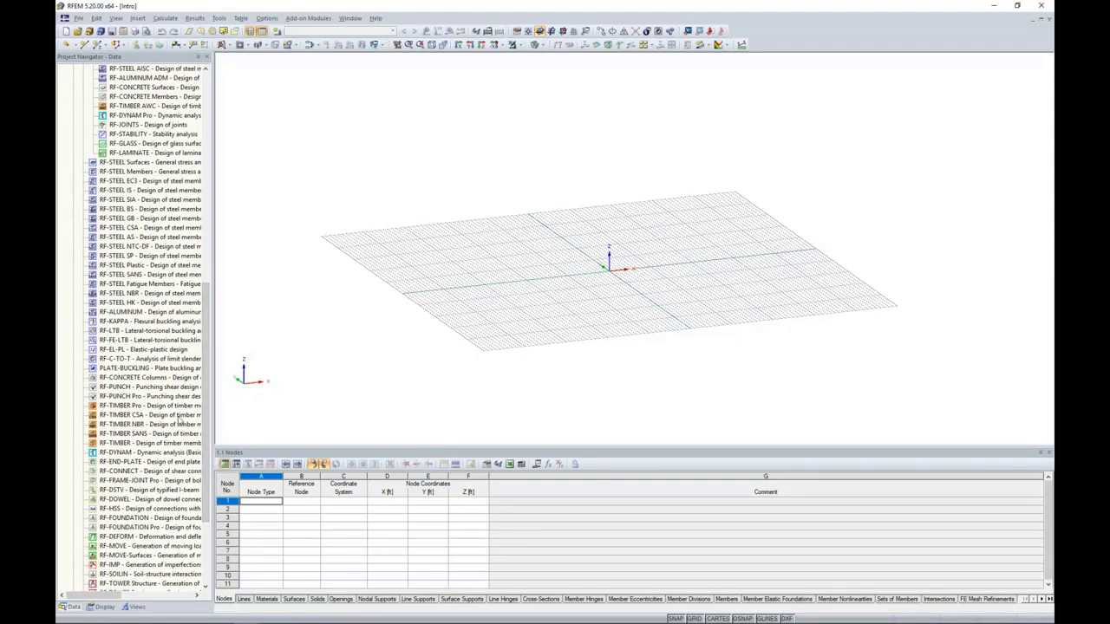
click(101, 607)
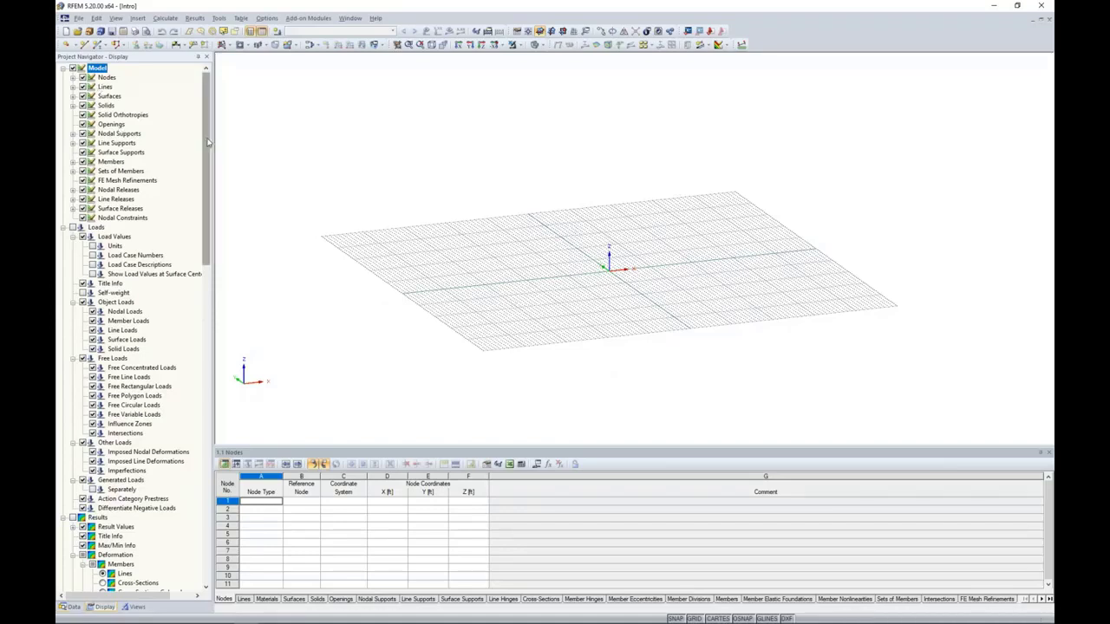
scroll(208, 142, down, 12)
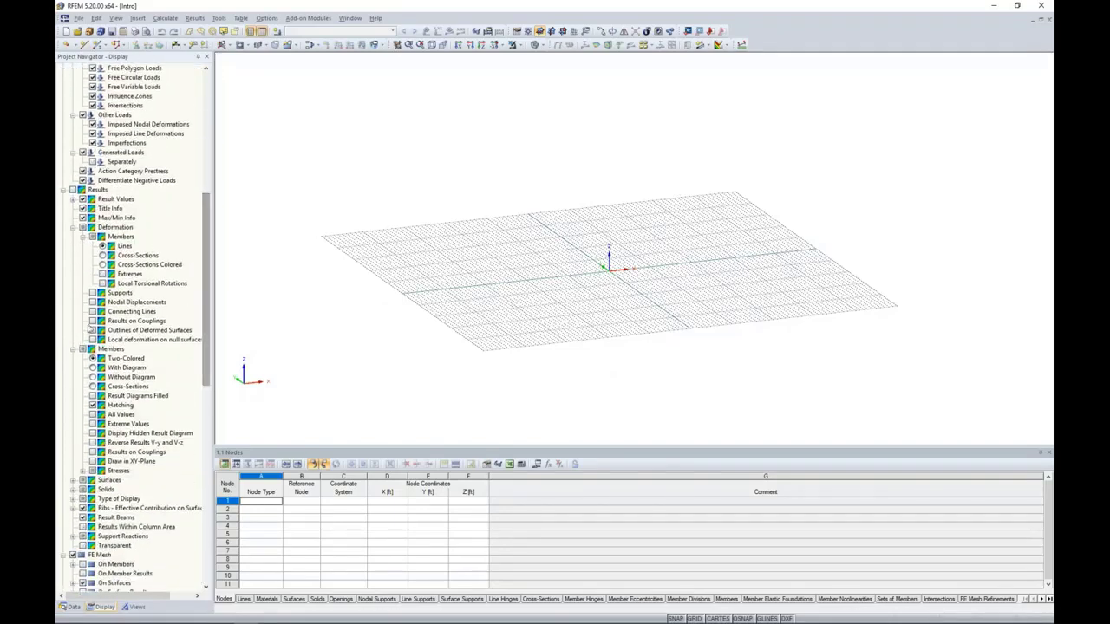
click(74, 349)
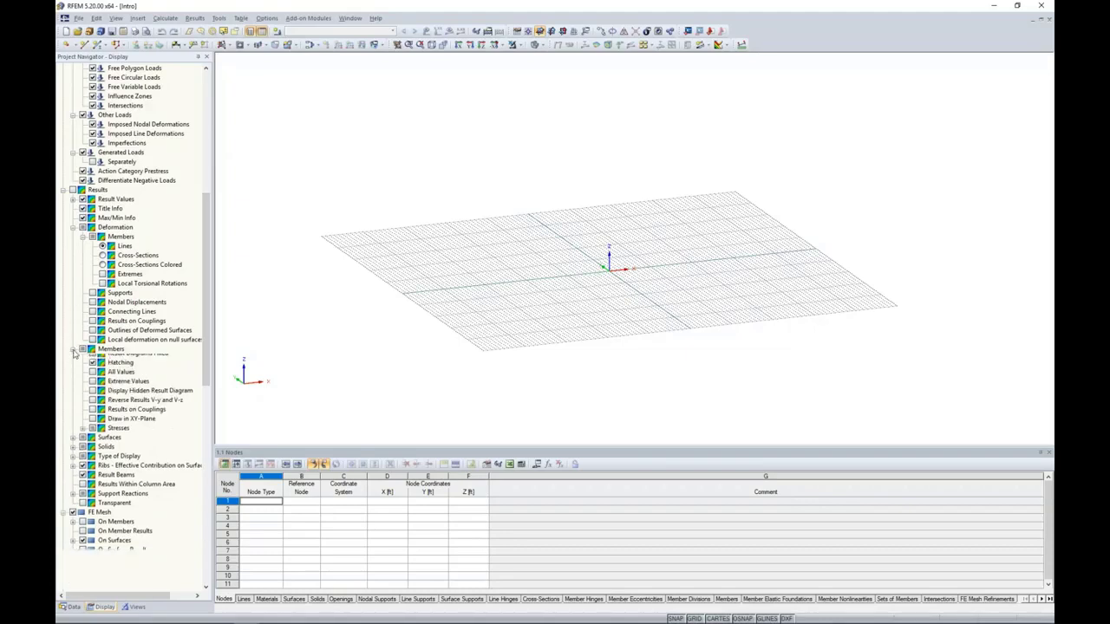
click(73, 227)
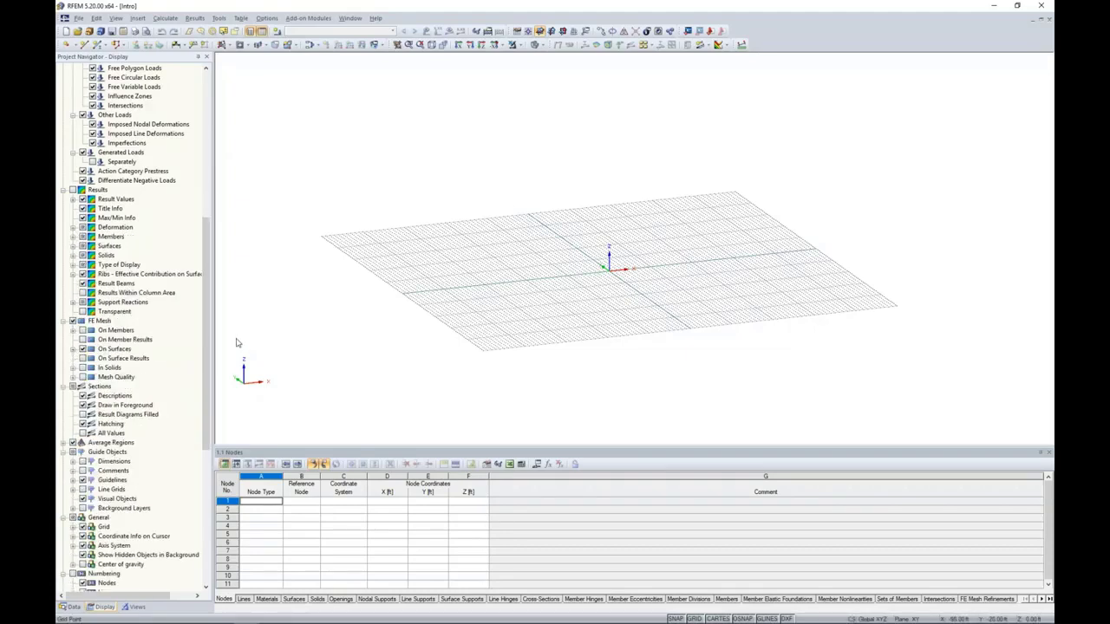
click(134, 607)
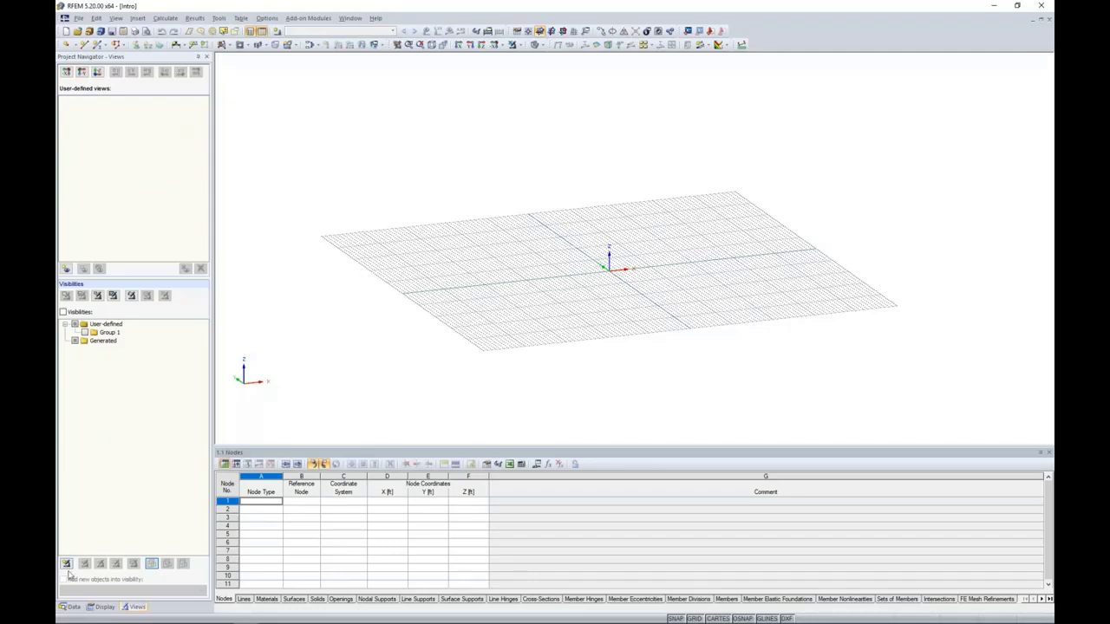
click(73, 607)
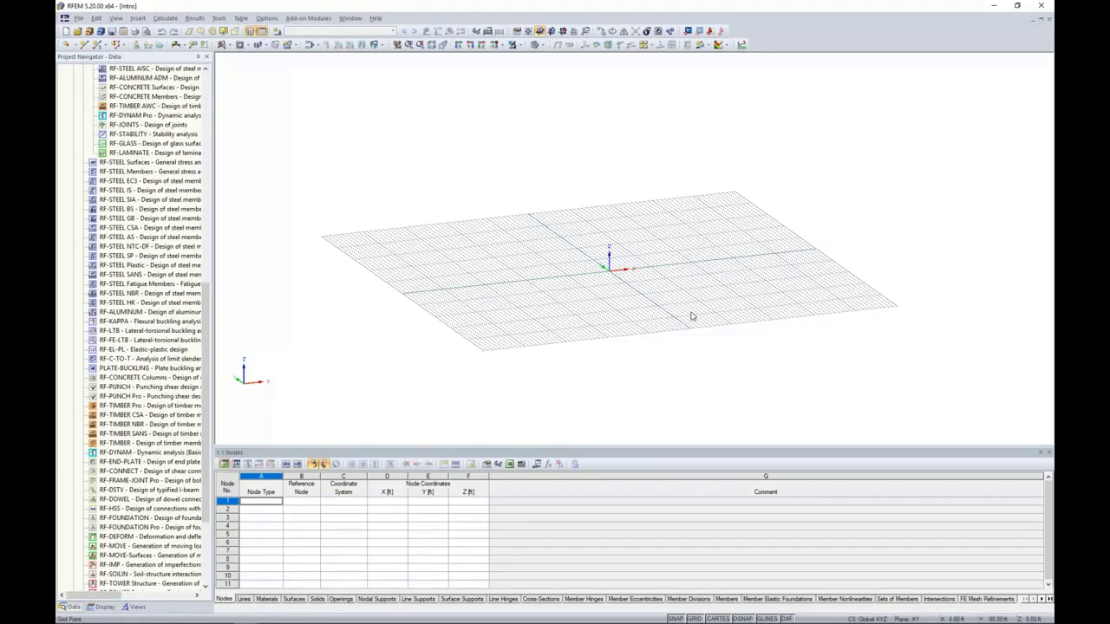
- Set the work plane's number of grid points to 100 in the positive and negative directions 1 and 2
ctrl+middle_drag(691, 316, 523, 335)
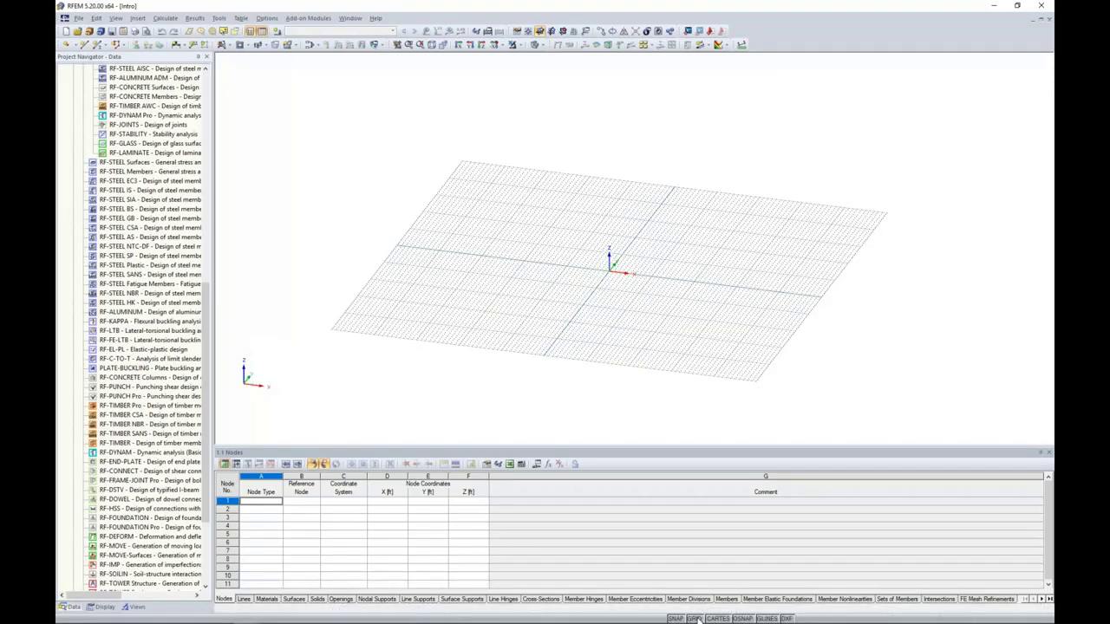
right_click(699, 619)
click(708, 611)
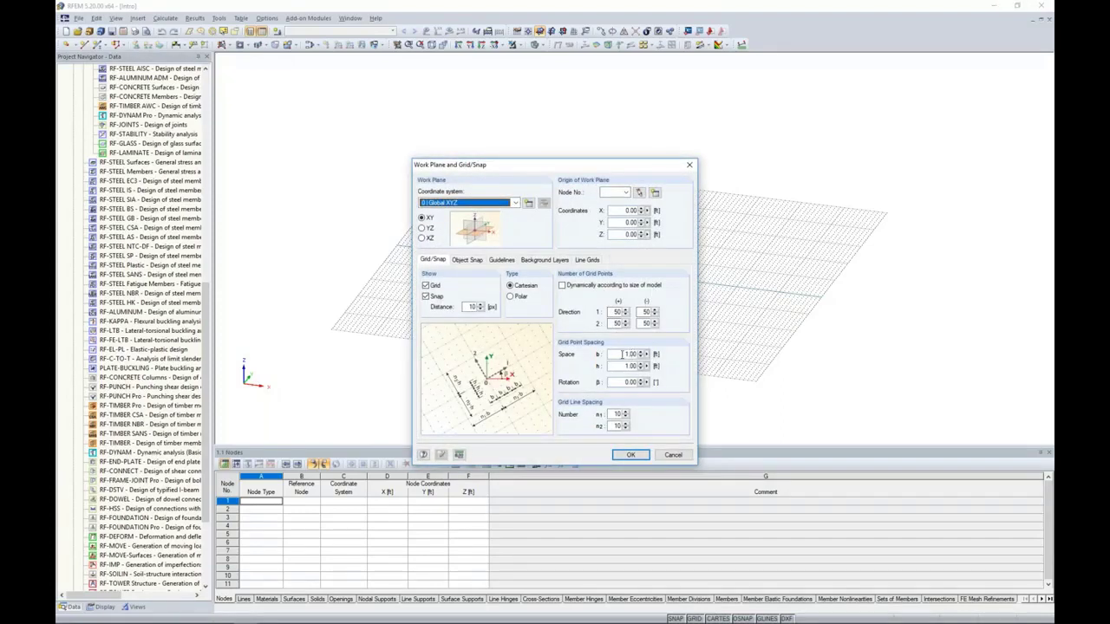
double_click(616, 311)
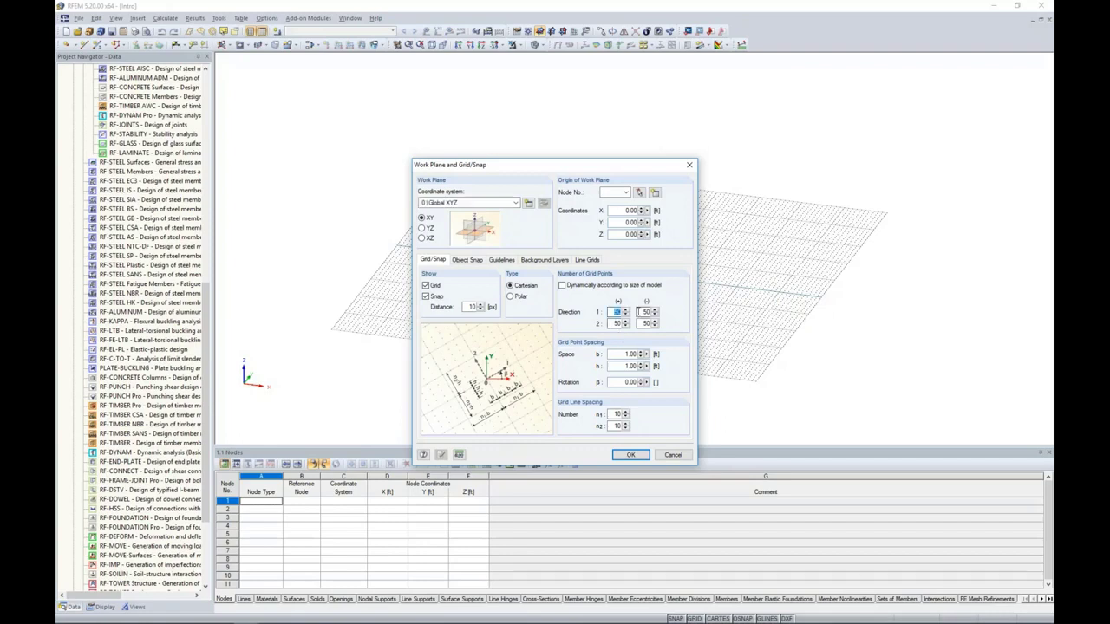
text(100)
double_click(645, 311)
double_click(618, 323)
text(100)
double_click(646, 323)
text(1)
- Review the work plane's object snap, guidelines, background layers and line grid settings
click(476, 261)
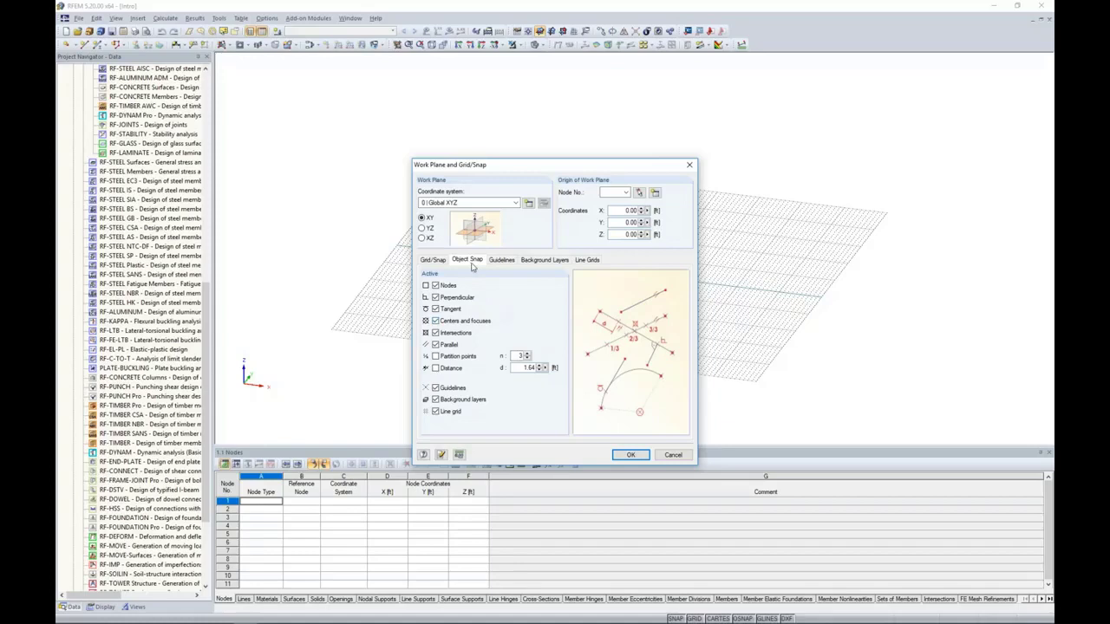
click(506, 262)
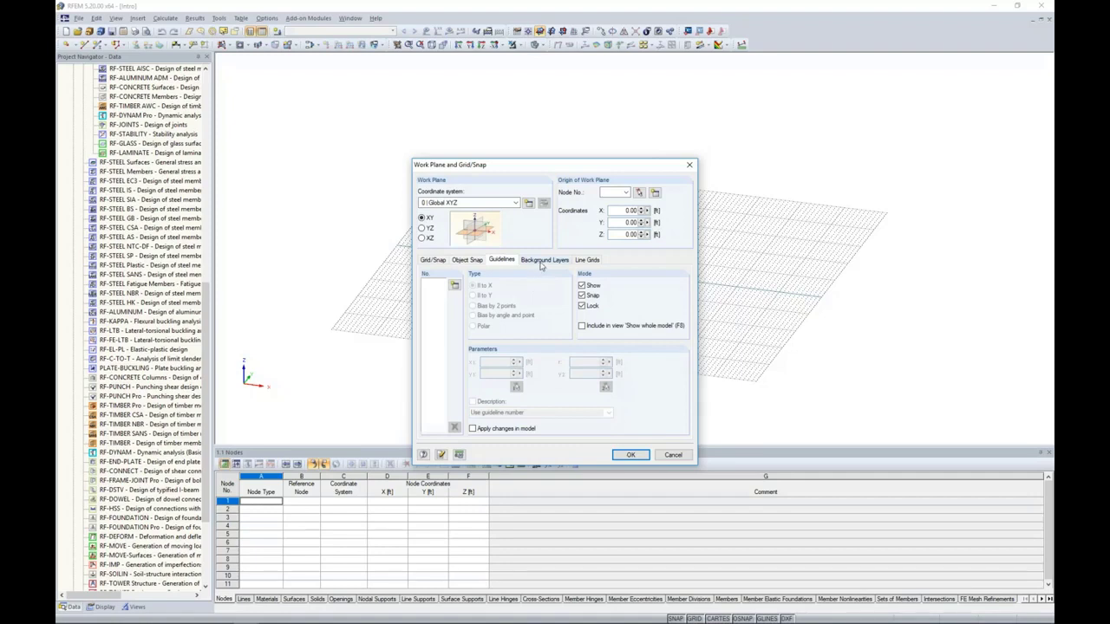
click(543, 261)
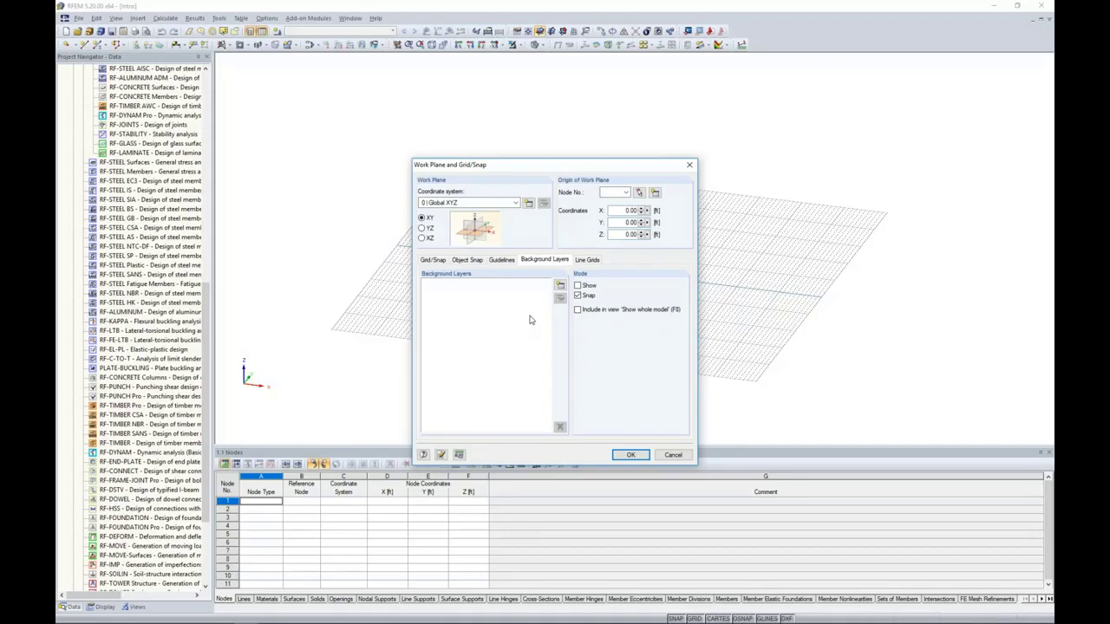
click(591, 262)
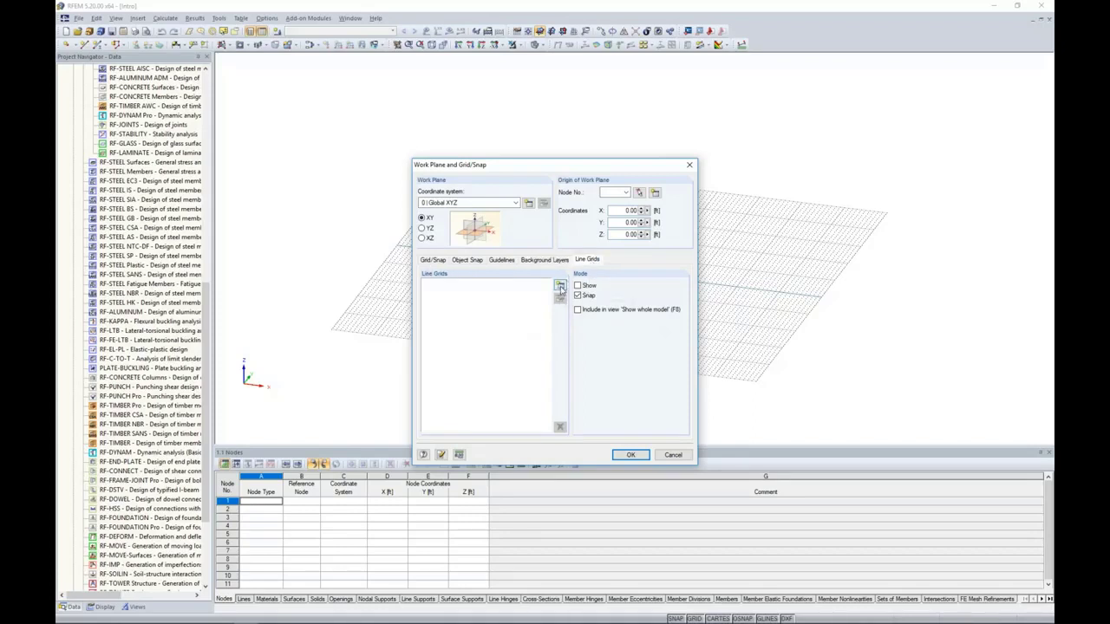
- Examine the Spherical, Cylindrical and Cartesian types for a new line grid, and leave without creating one
click(561, 291)
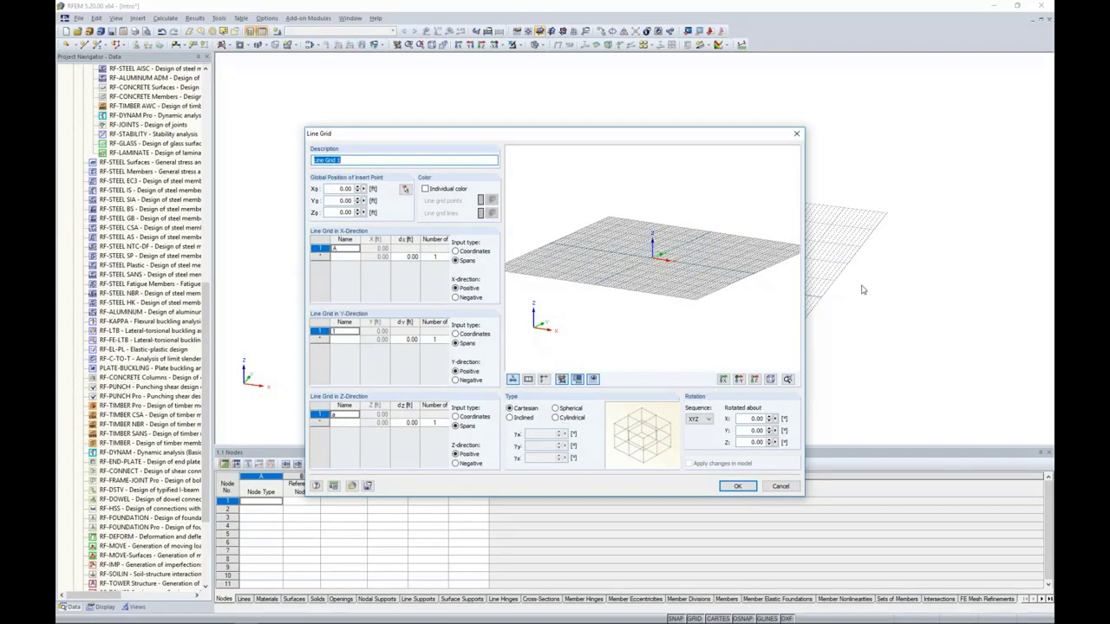
drag(739, 137, 677, 144)
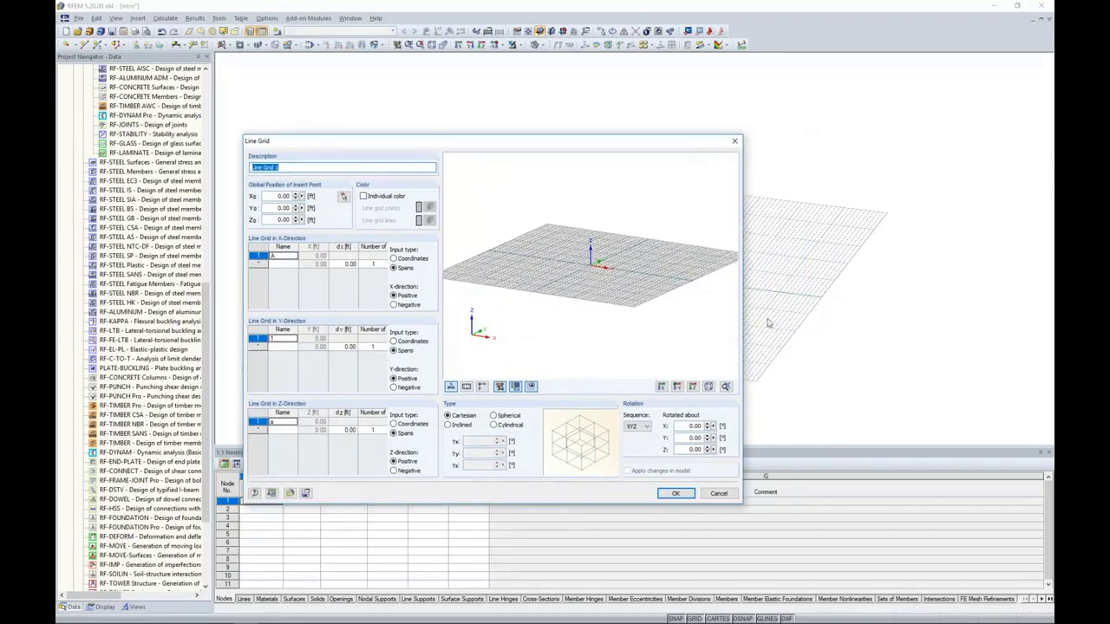
click(493, 417)
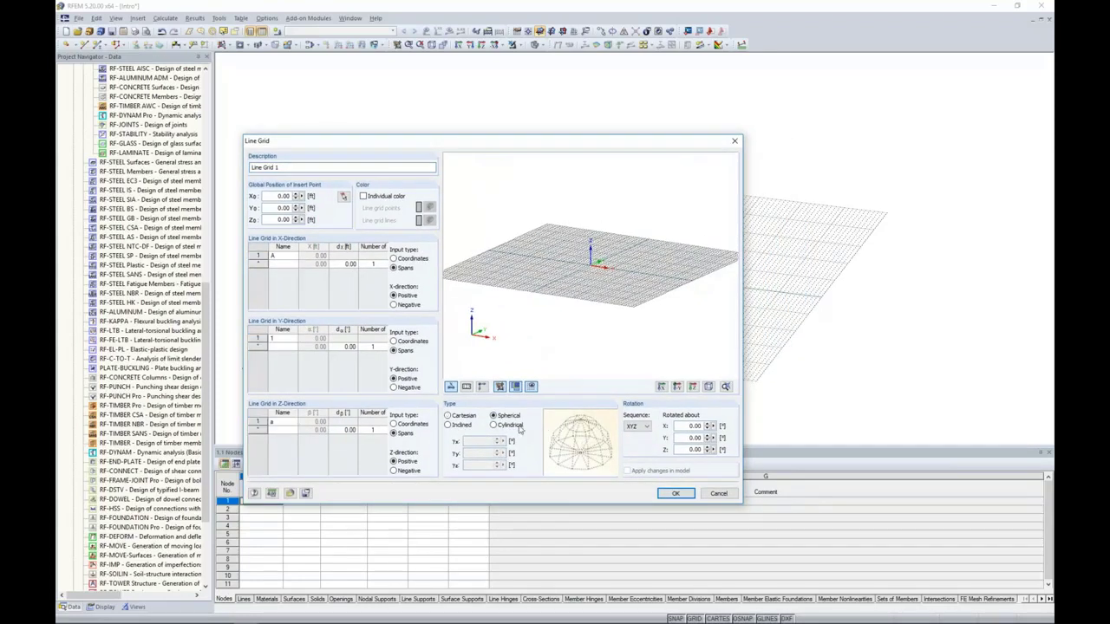
click(493, 426)
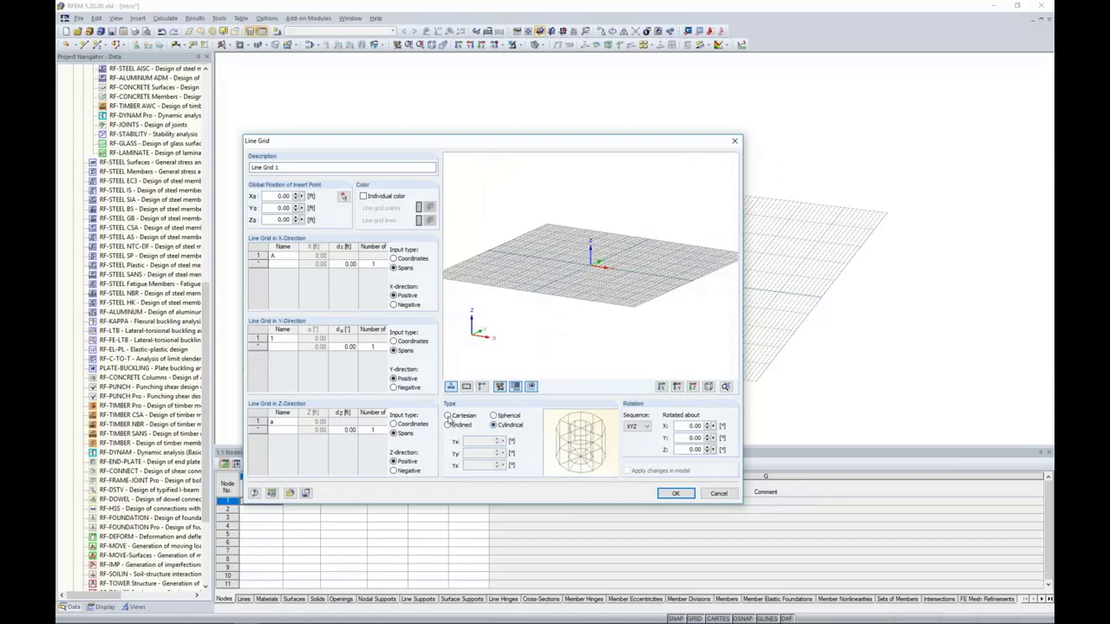
click(448, 416)
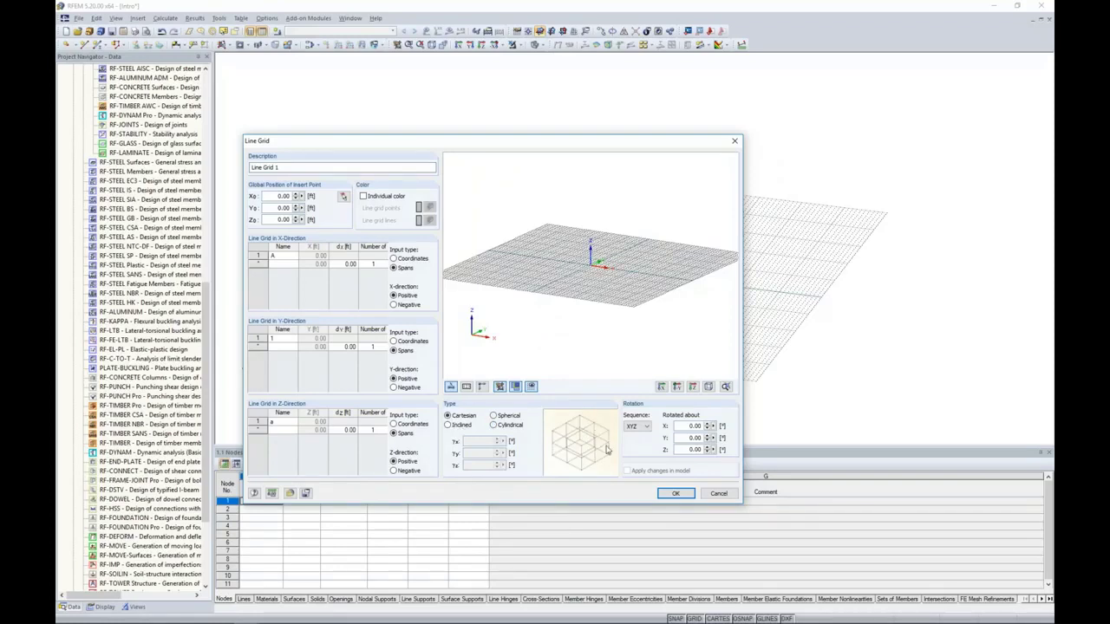
click(707, 497)
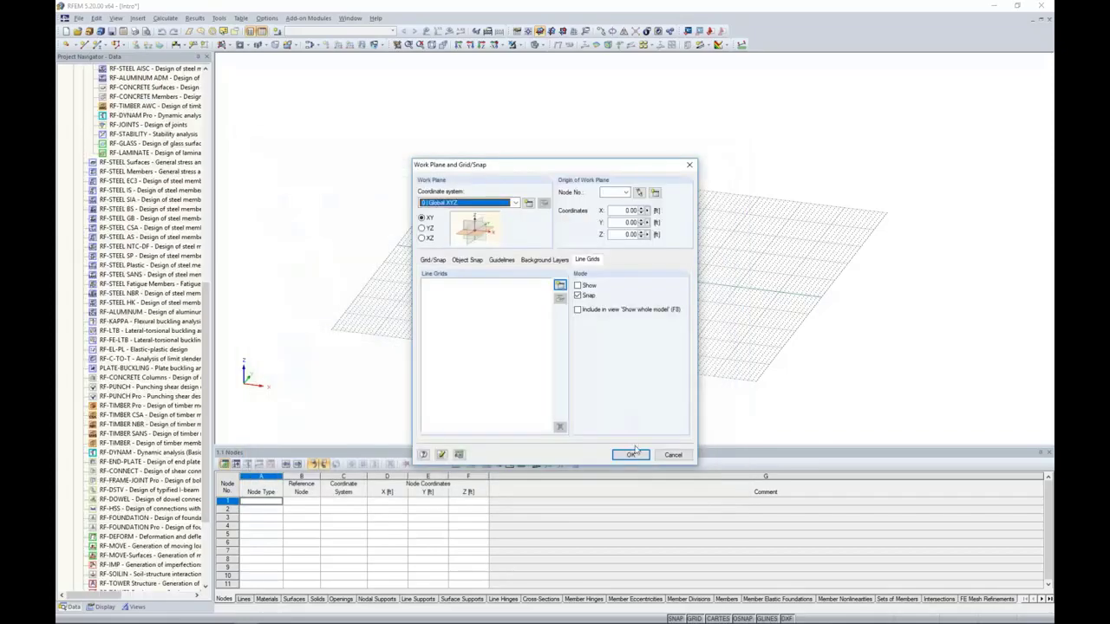
- Apply the work plane and grid settings to the model
click(635, 453)
scroll(737, 312, down, 3)
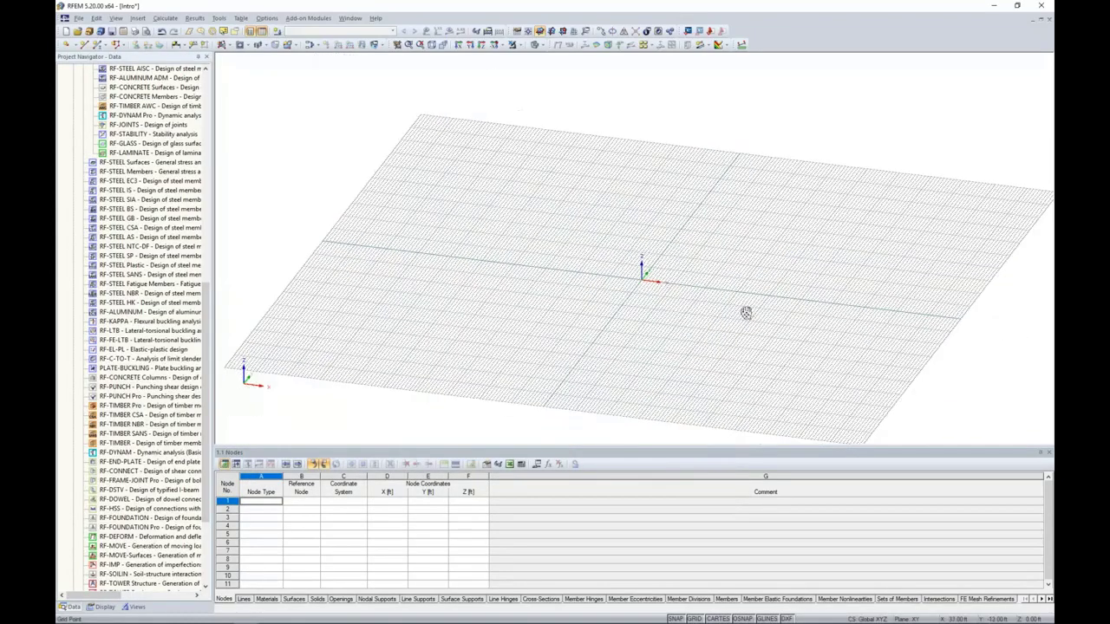
- Start a new rectangular plane surface on the work plane
scroll(617, 298, up, 5)
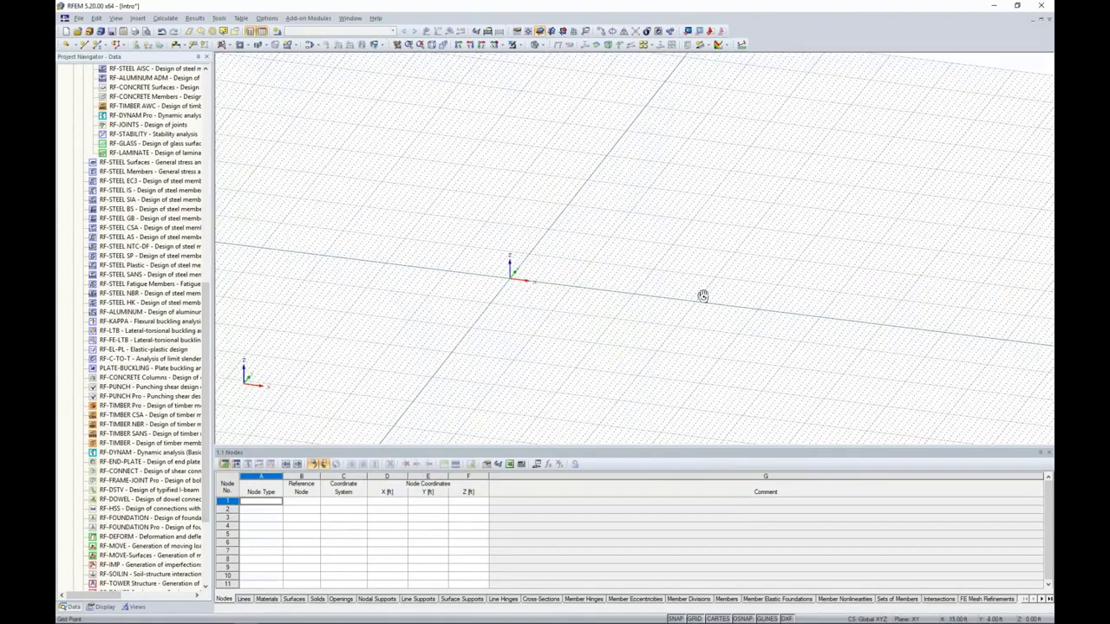
middle_drag(649, 317, 536, 276)
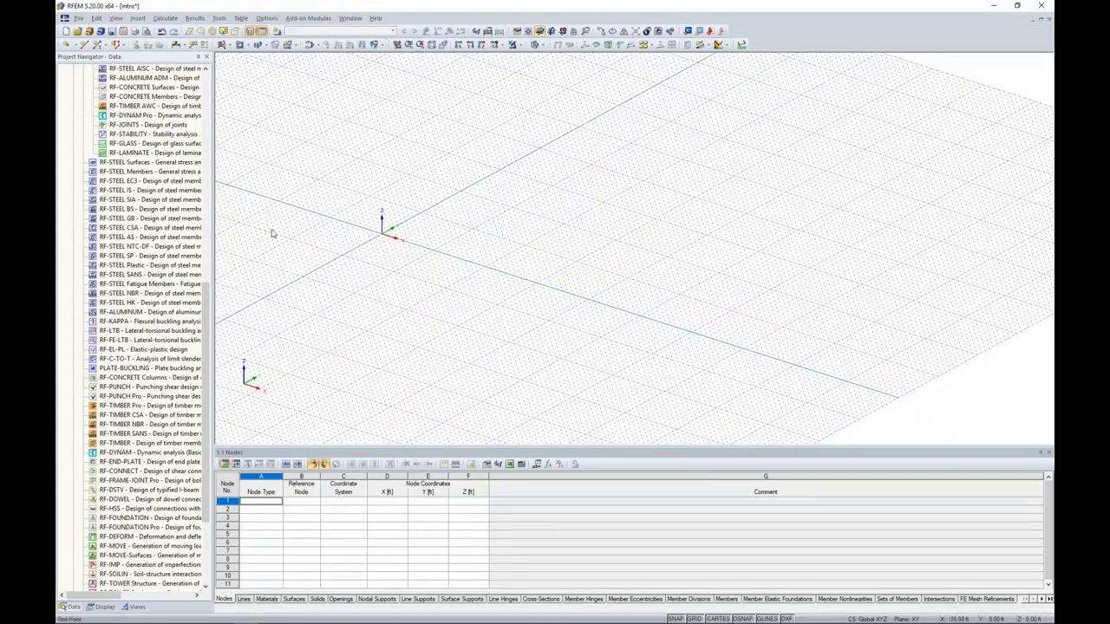
click(223, 44)
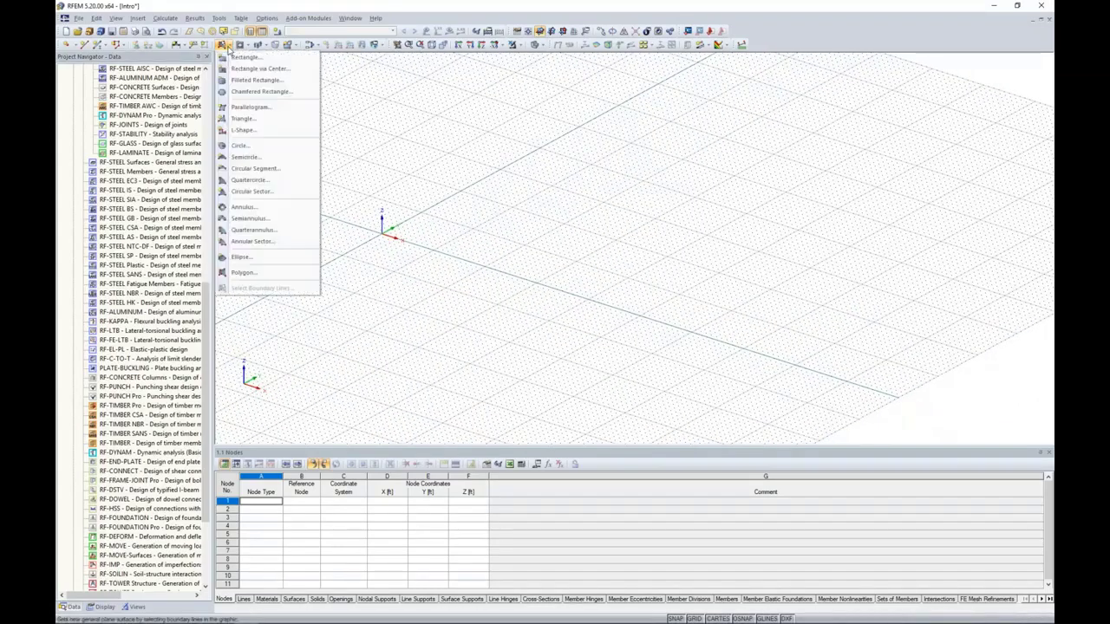
click(231, 58)
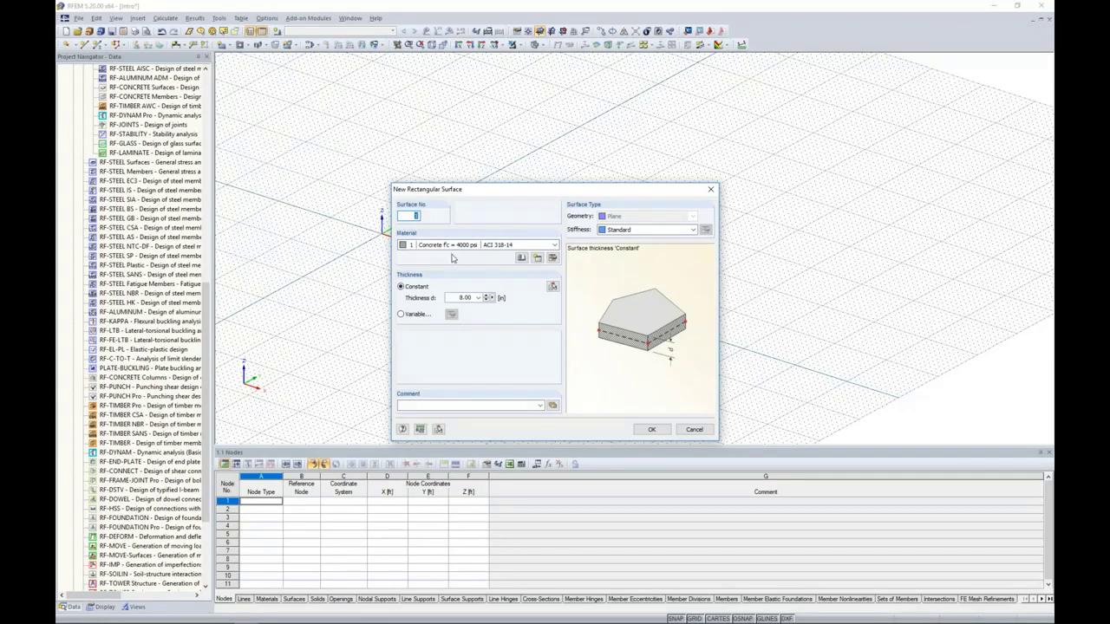
- Browse the material library's category groups and filter the concretes by the CAN/CSA standard group
click(522, 259)
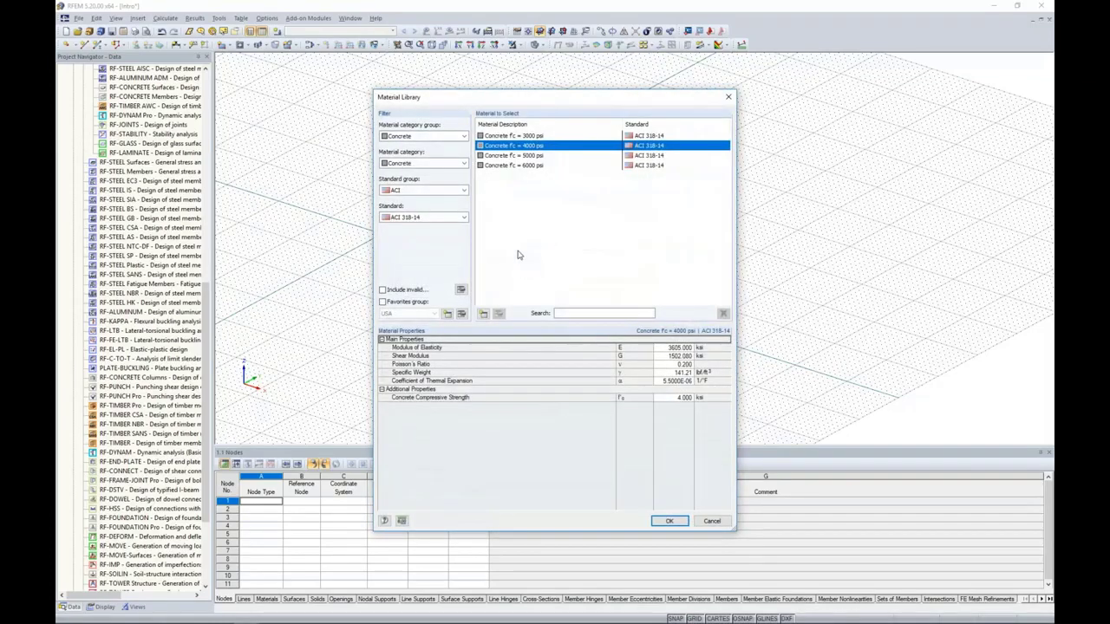
click(457, 140)
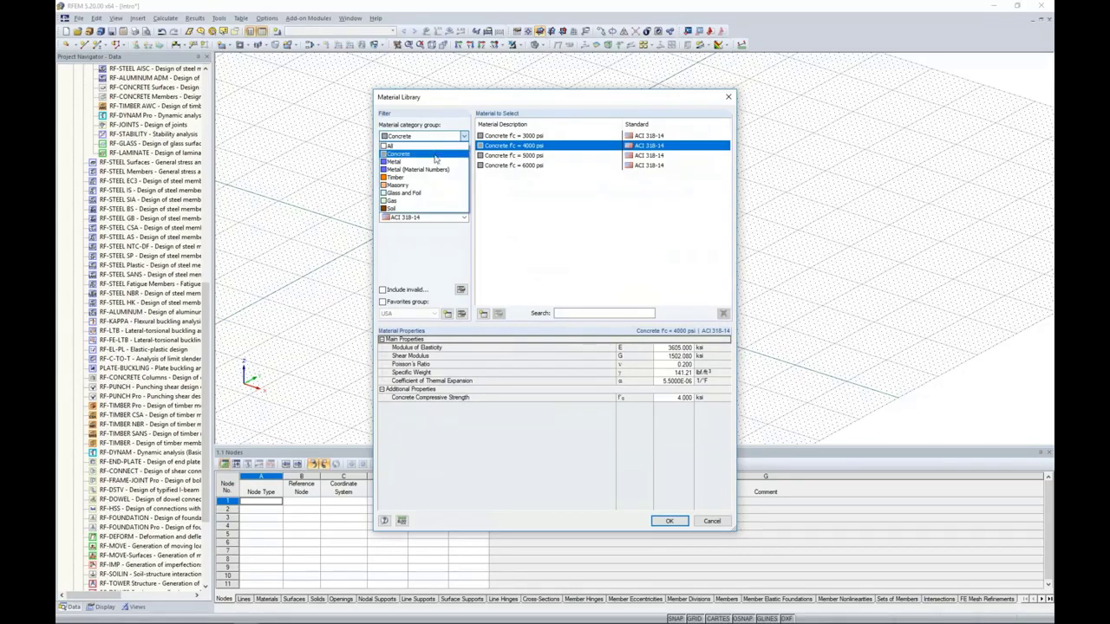
click(428, 248)
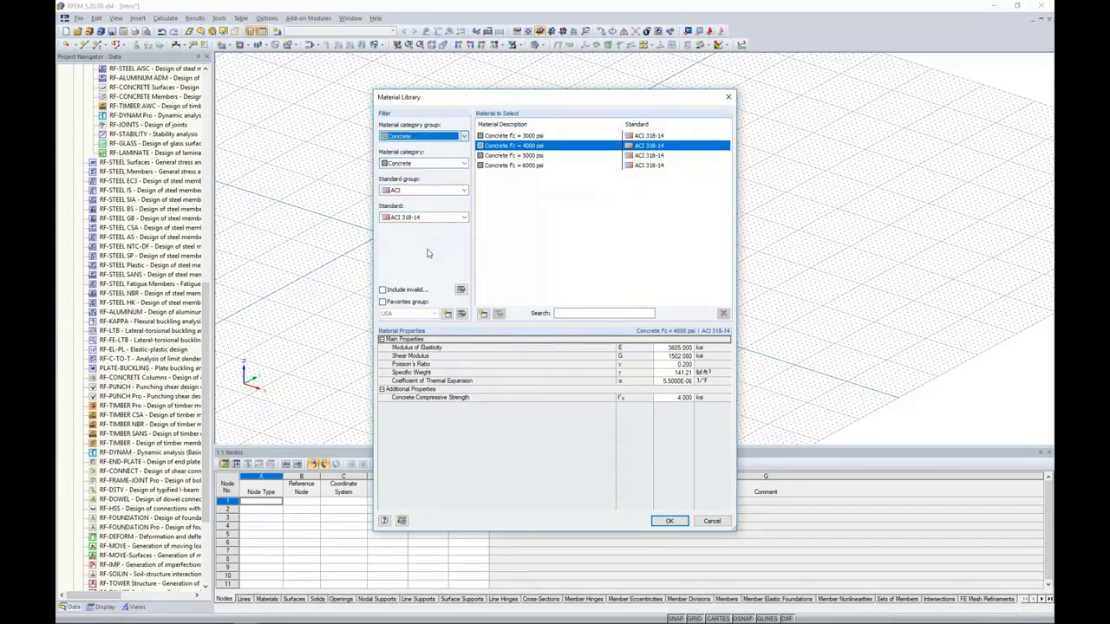
click(427, 192)
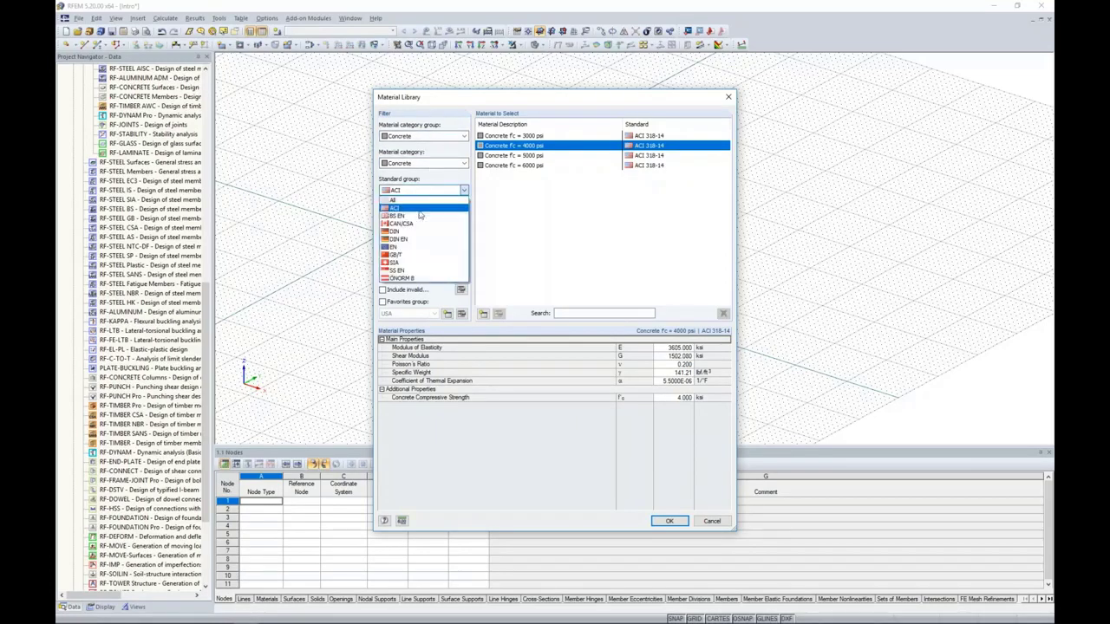
click(416, 224)
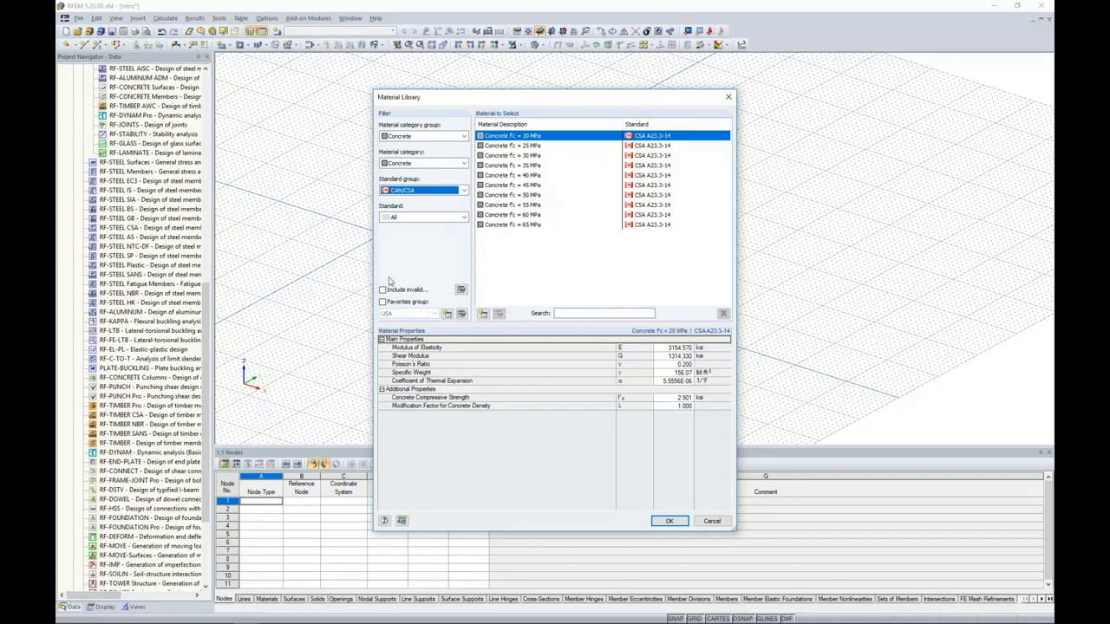
- Examine the USA favorites group and its material selection, and leave the material library without changing the surface's material
click(383, 302)
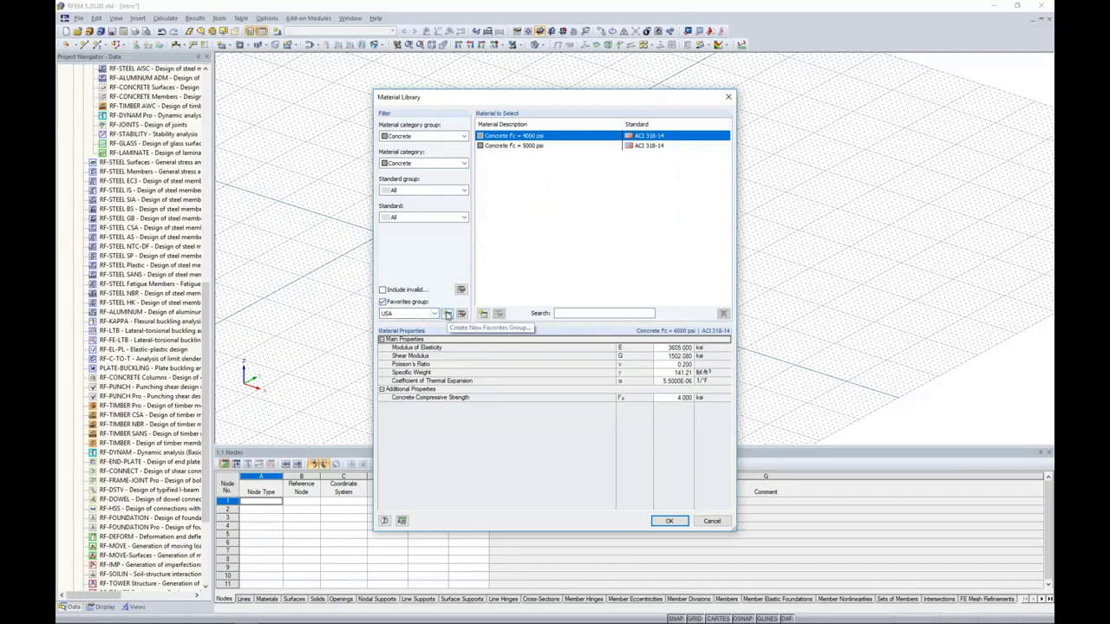
click(462, 313)
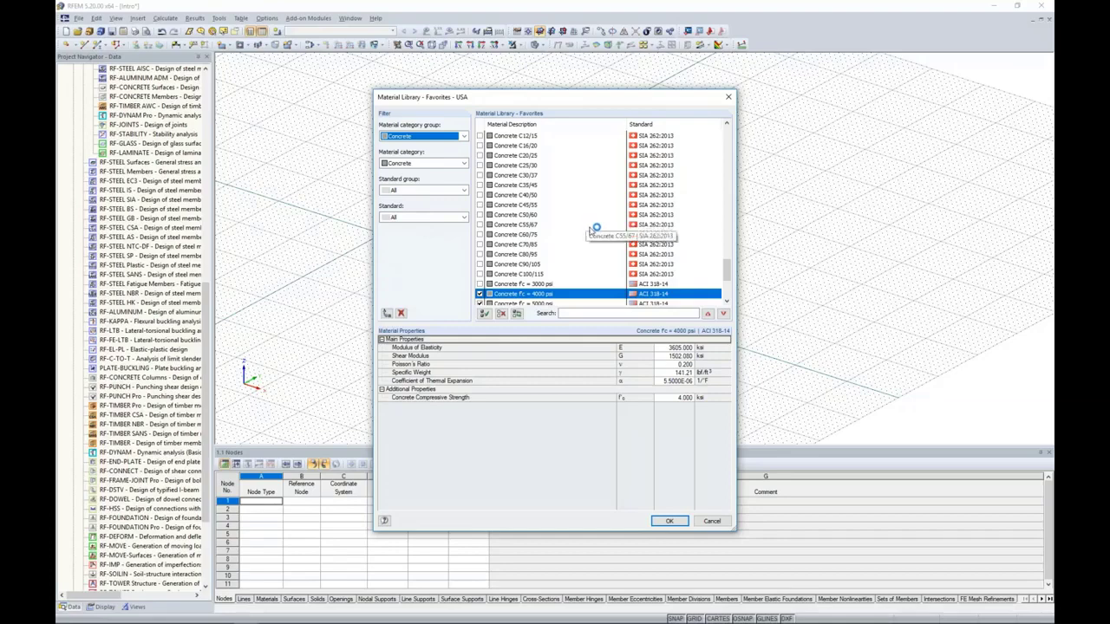
click(668, 520)
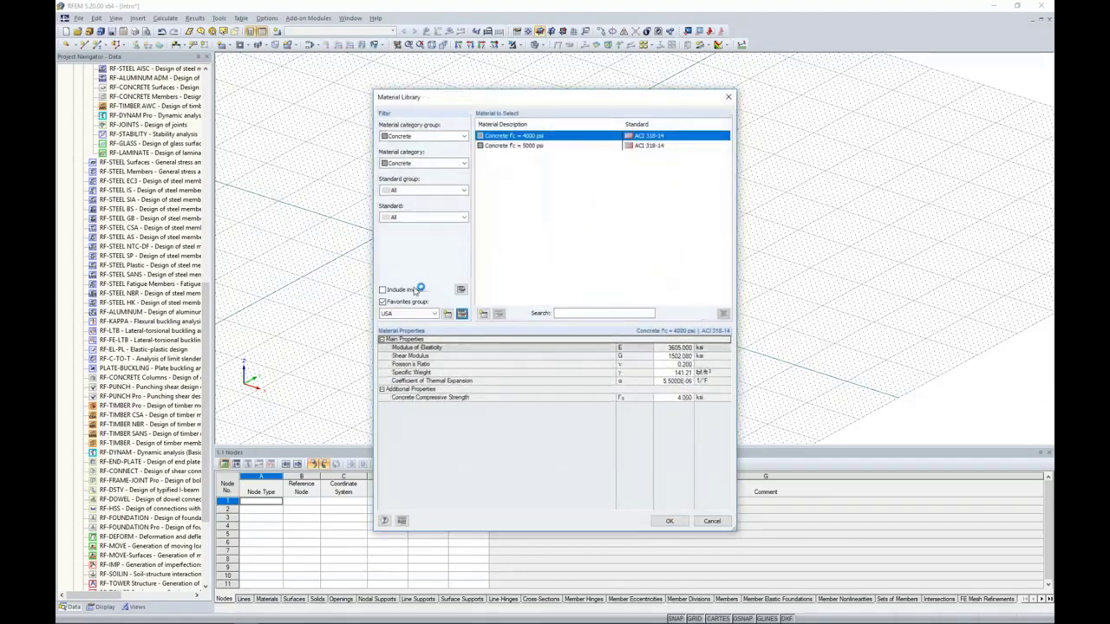
click(382, 302)
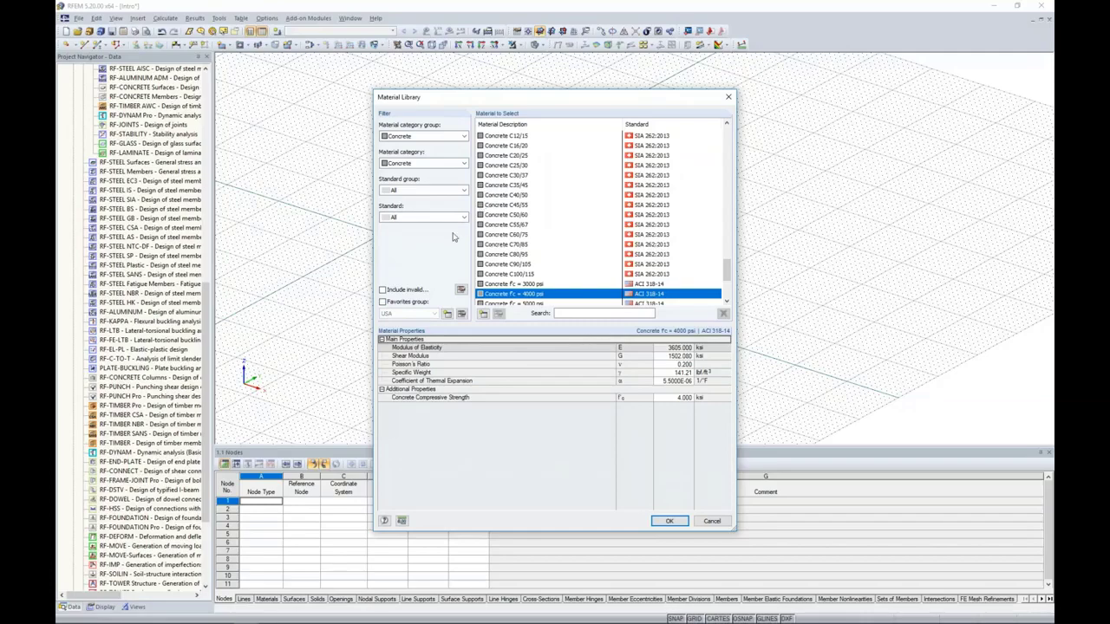
click(712, 521)
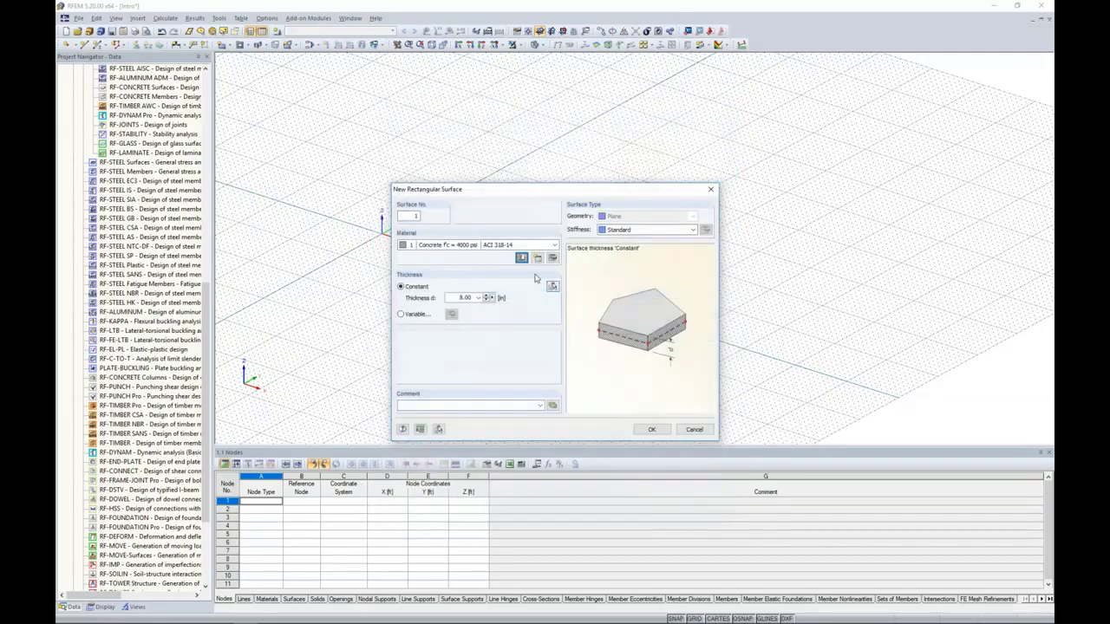
- Set the new surface's constant thickness to 12 in
double_click(466, 298)
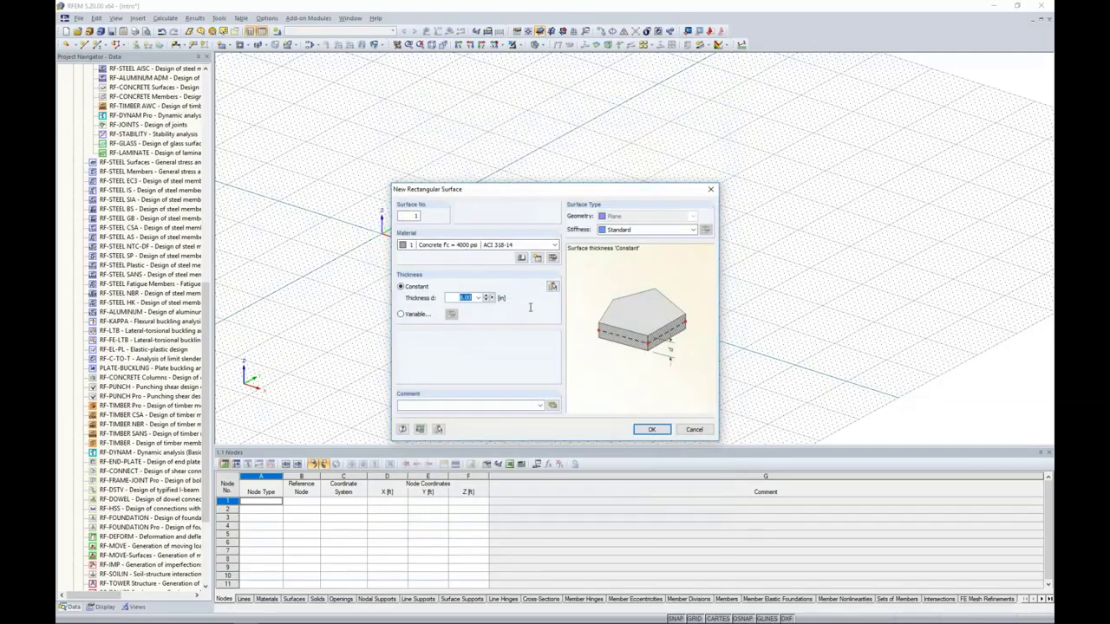
text(12.0)
- Switch the surface stiffness to Orthotropic and examine the geometric properties of the Hollow core slab type
click(621, 230)
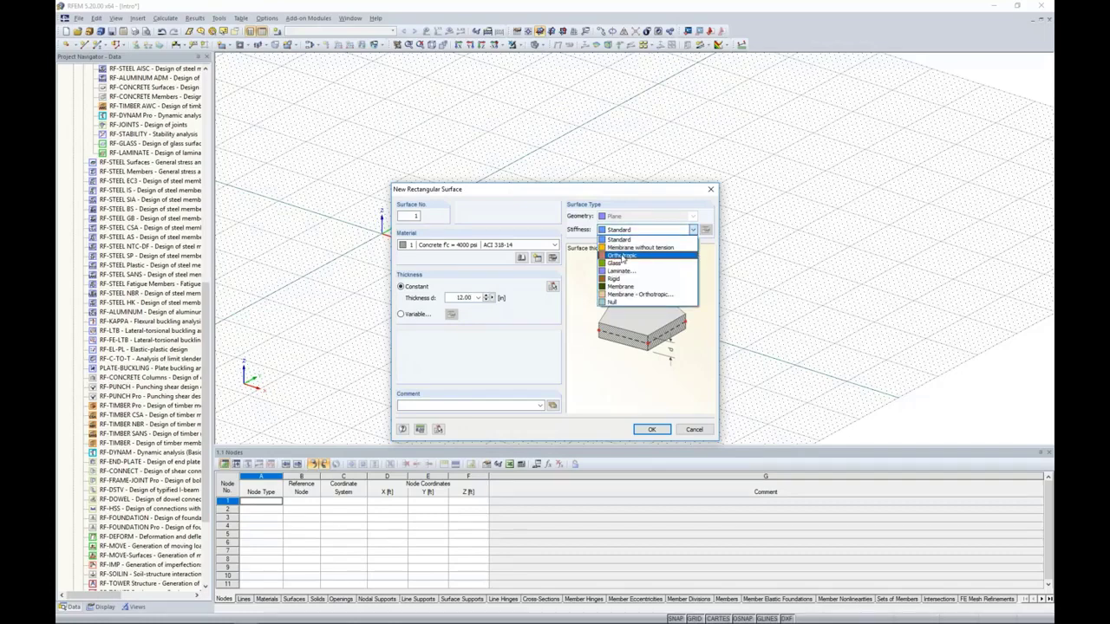
click(623, 257)
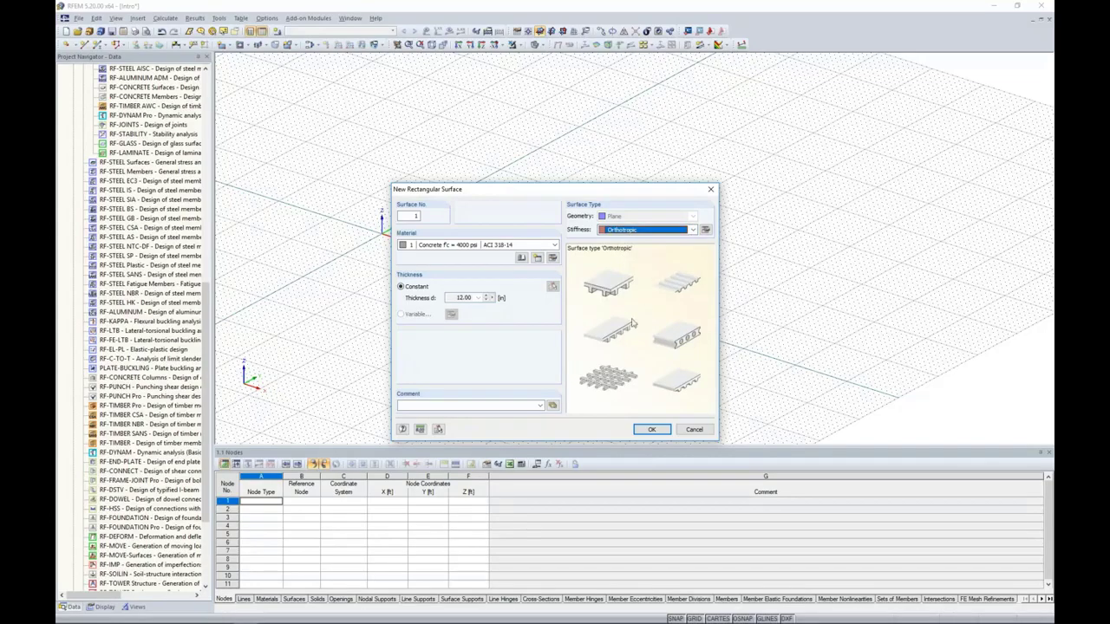
click(708, 234)
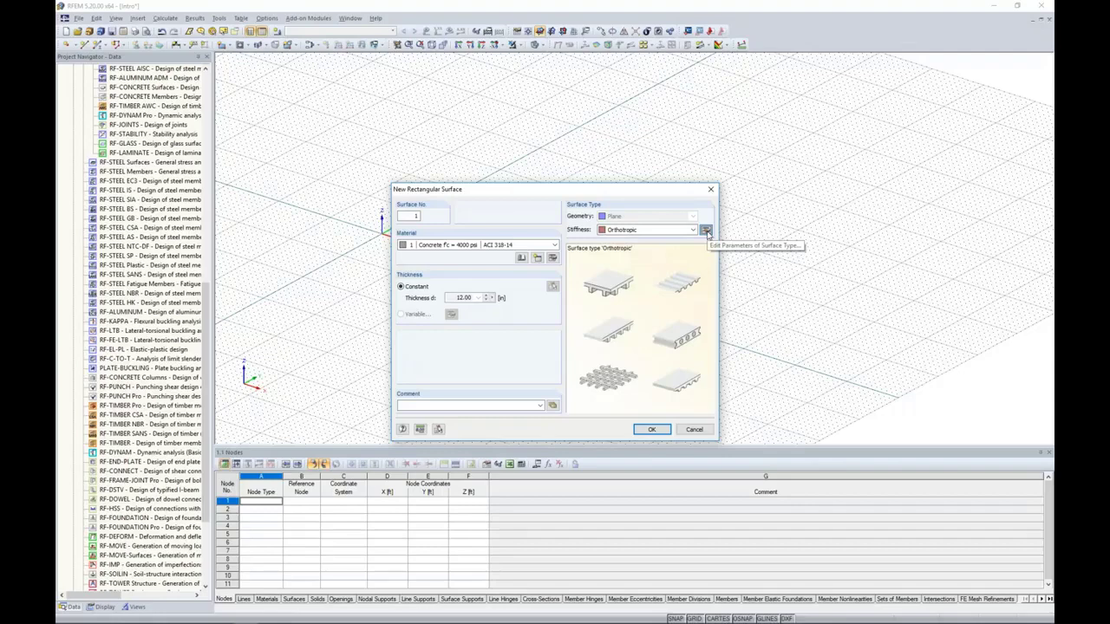
click(708, 233)
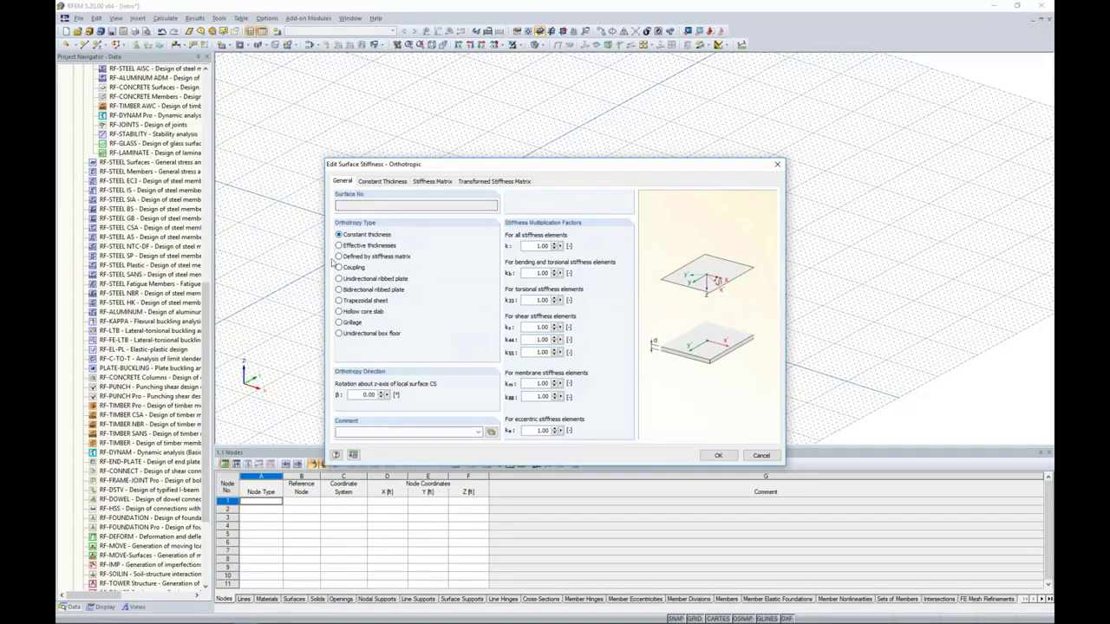
click(339, 311)
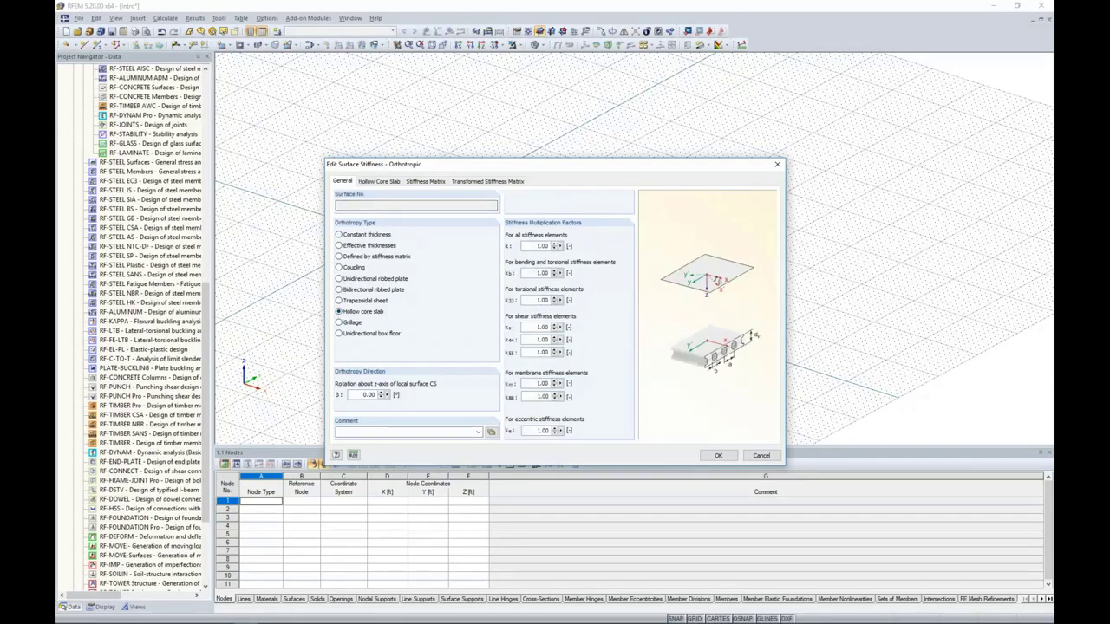
click(379, 181)
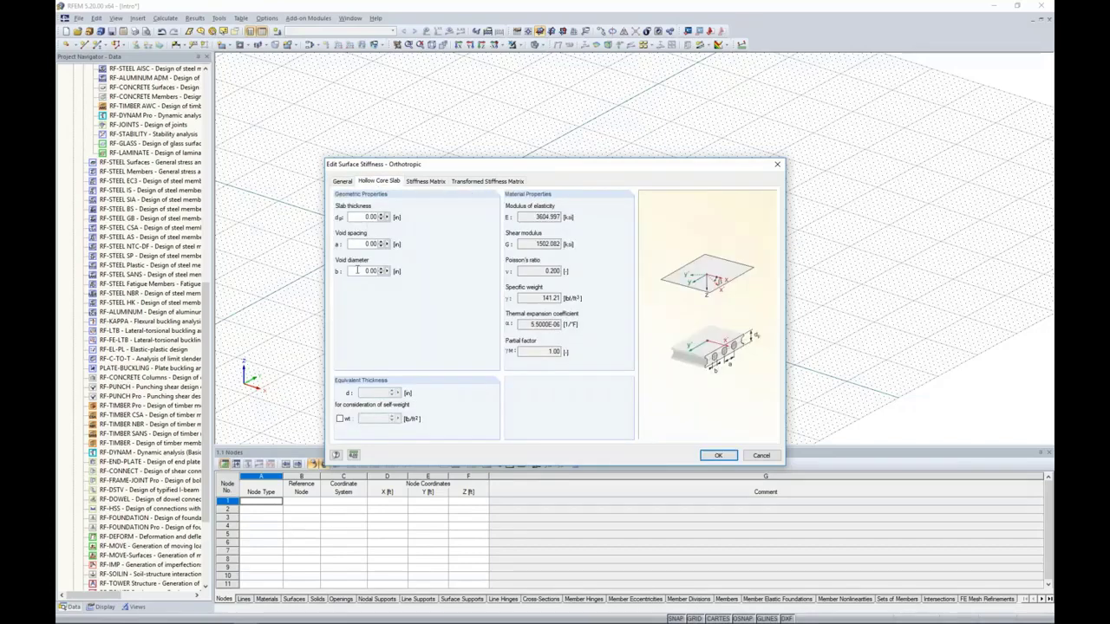
click(343, 181)
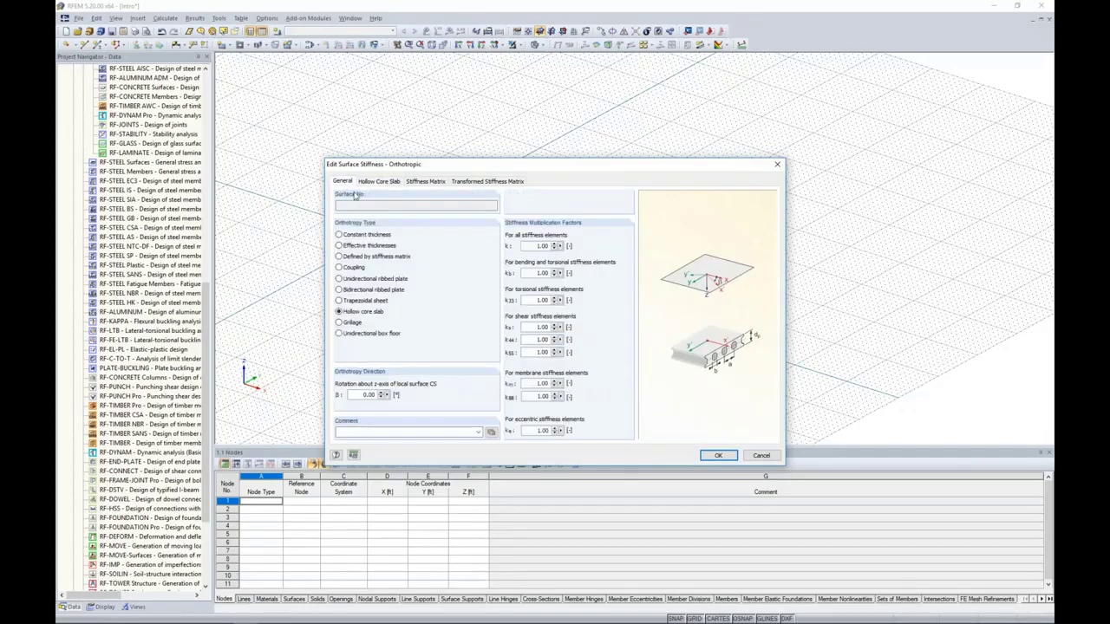
- Examine the Constant thickness type's stiffness matrix and the Grillage and Trapezoidal sheet types, and discard the orthotropic parameter changes
click(339, 235)
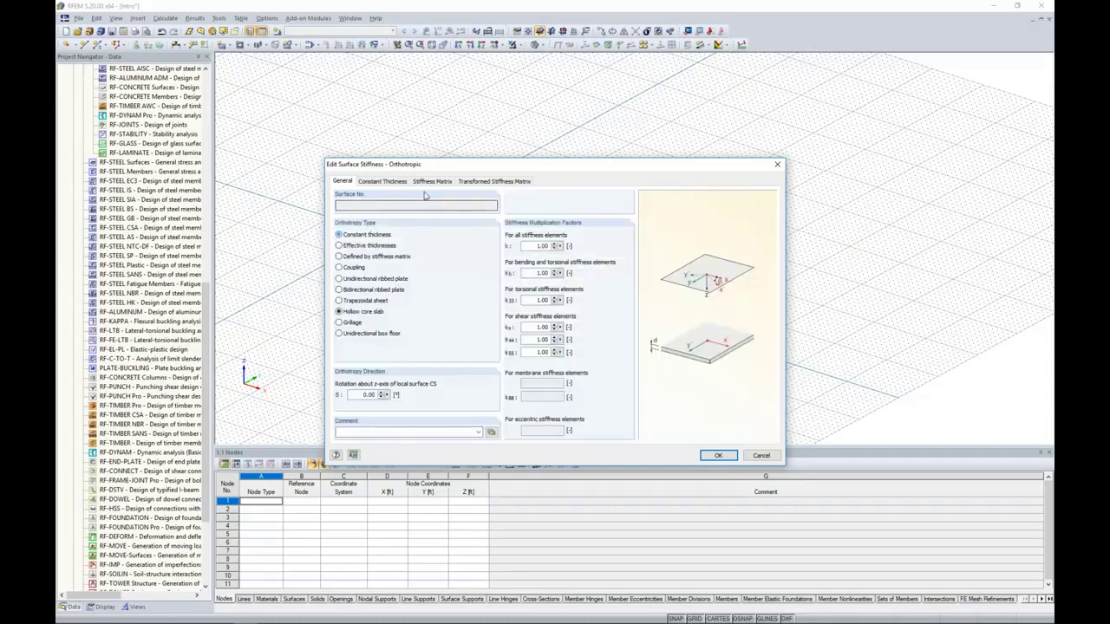
click(431, 181)
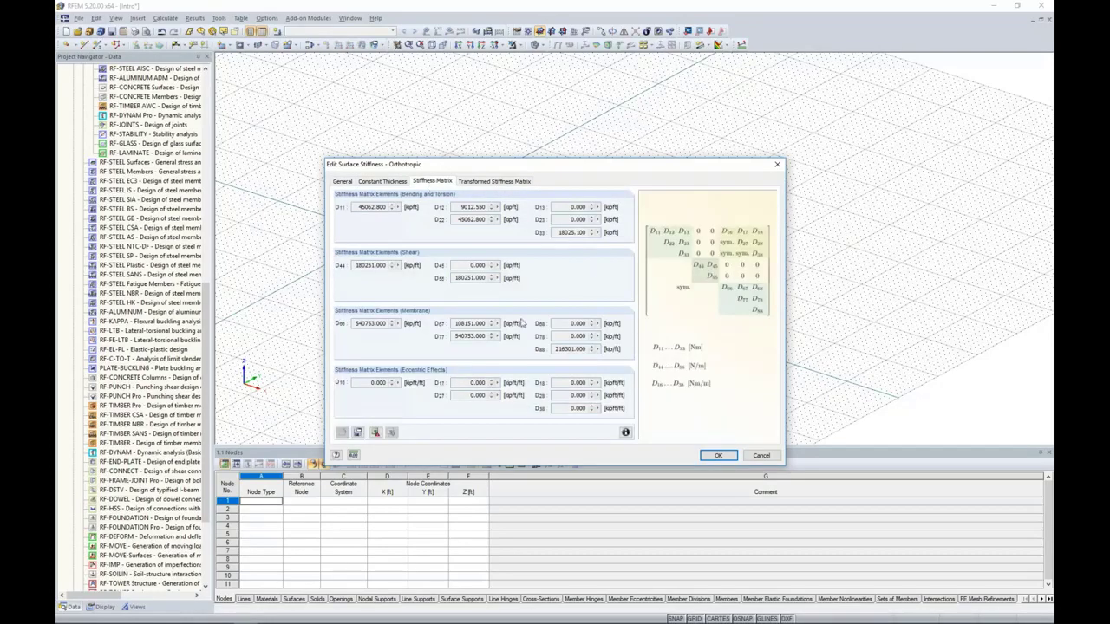
click(343, 181)
click(339, 322)
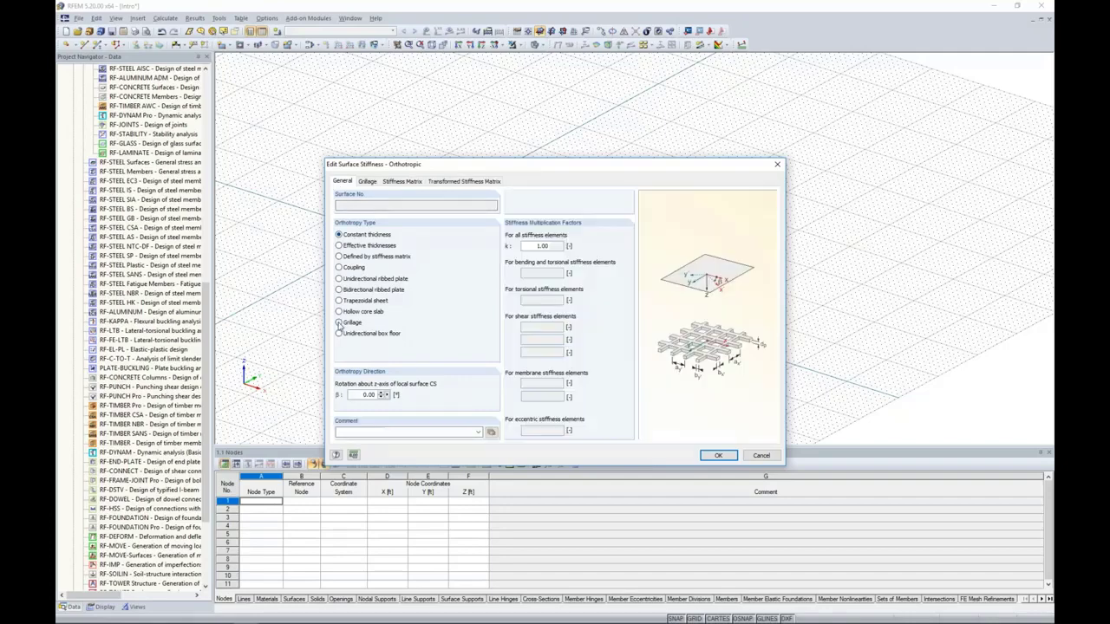
click(340, 301)
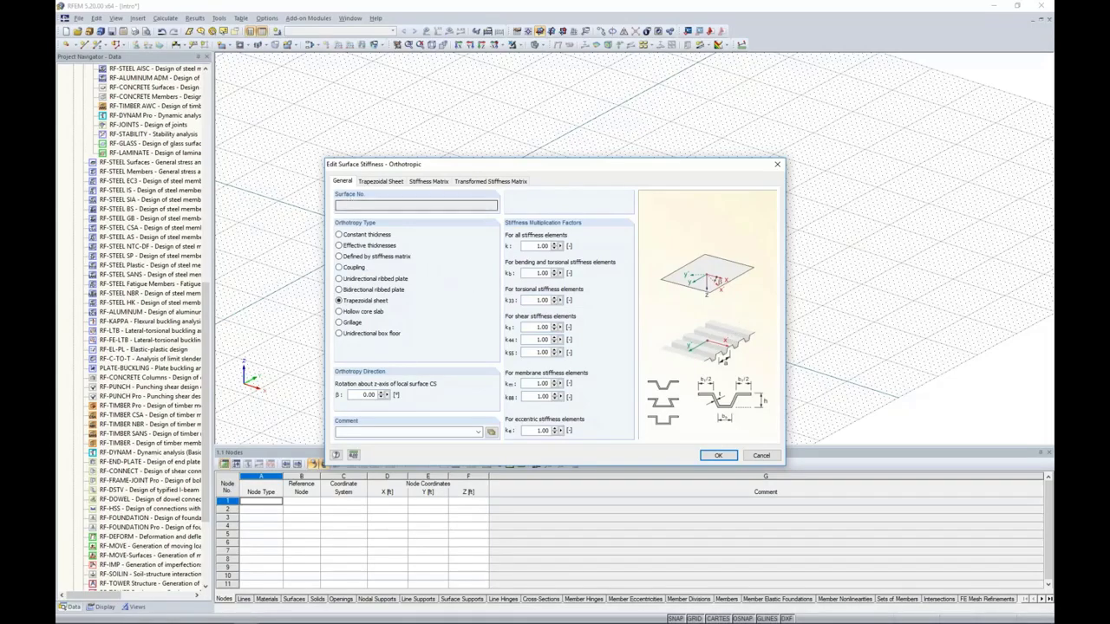
click(761, 455)
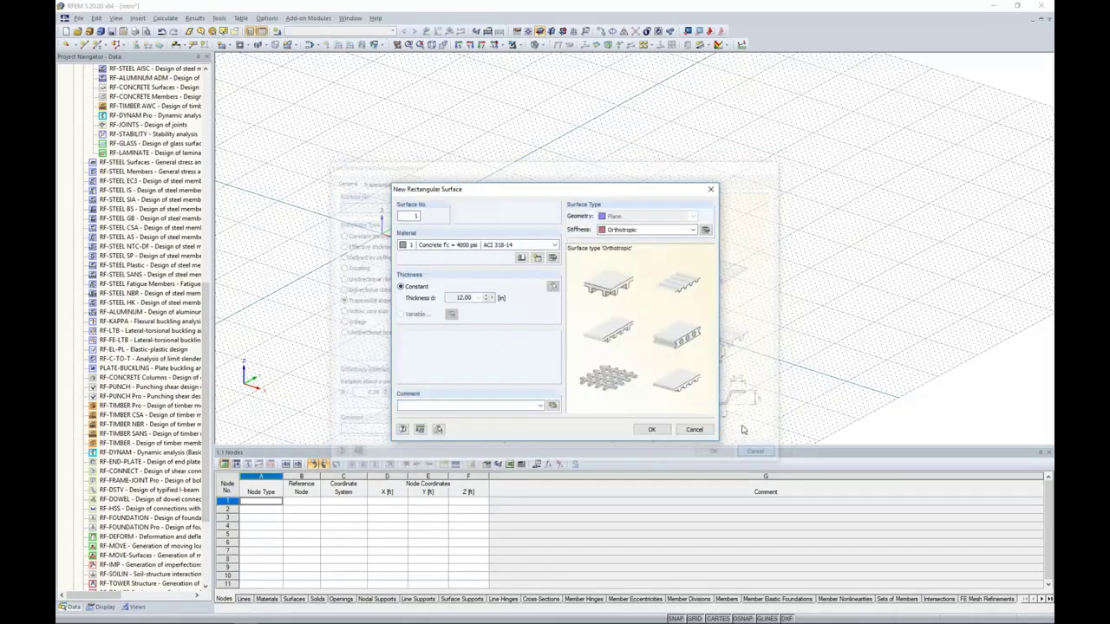
- Set the surface stiffness to Standard and accept the new surface's settings
click(646, 231)
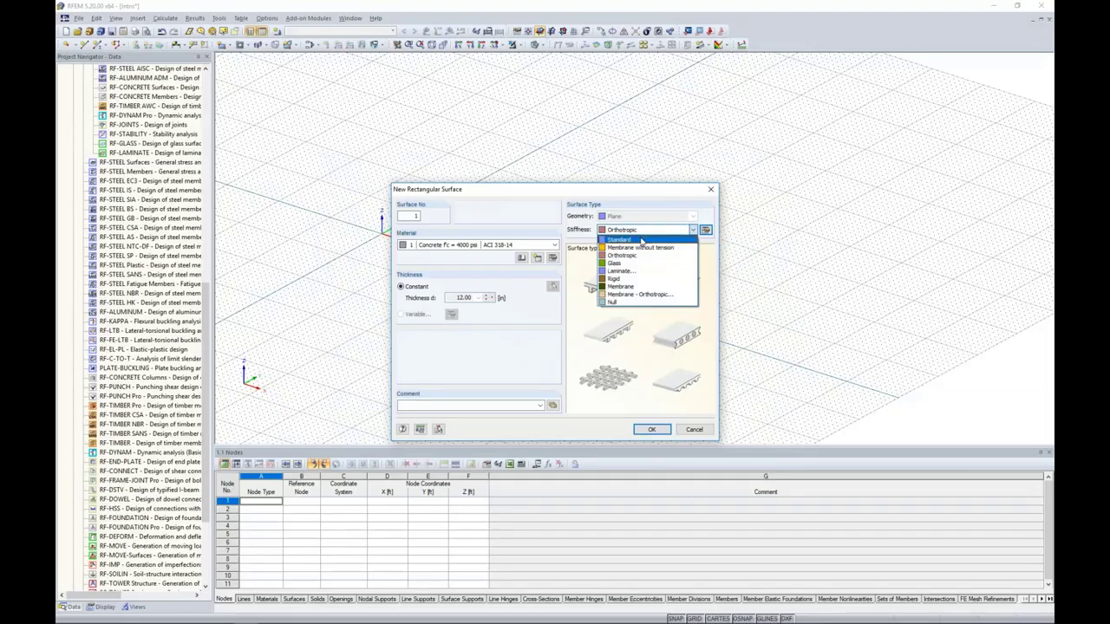
click(640, 241)
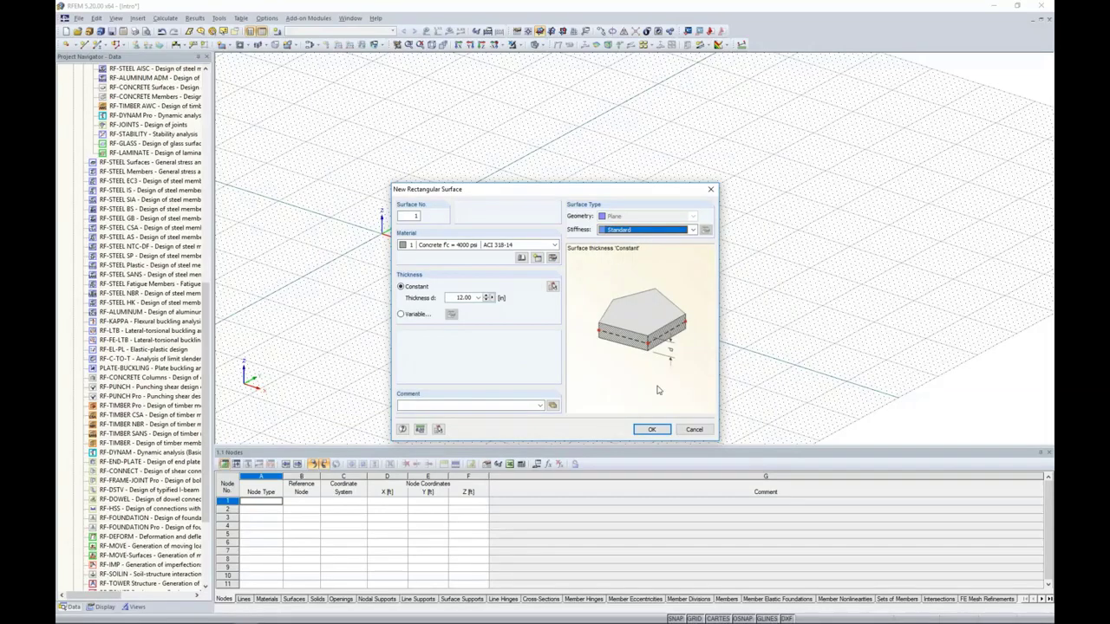
click(650, 431)
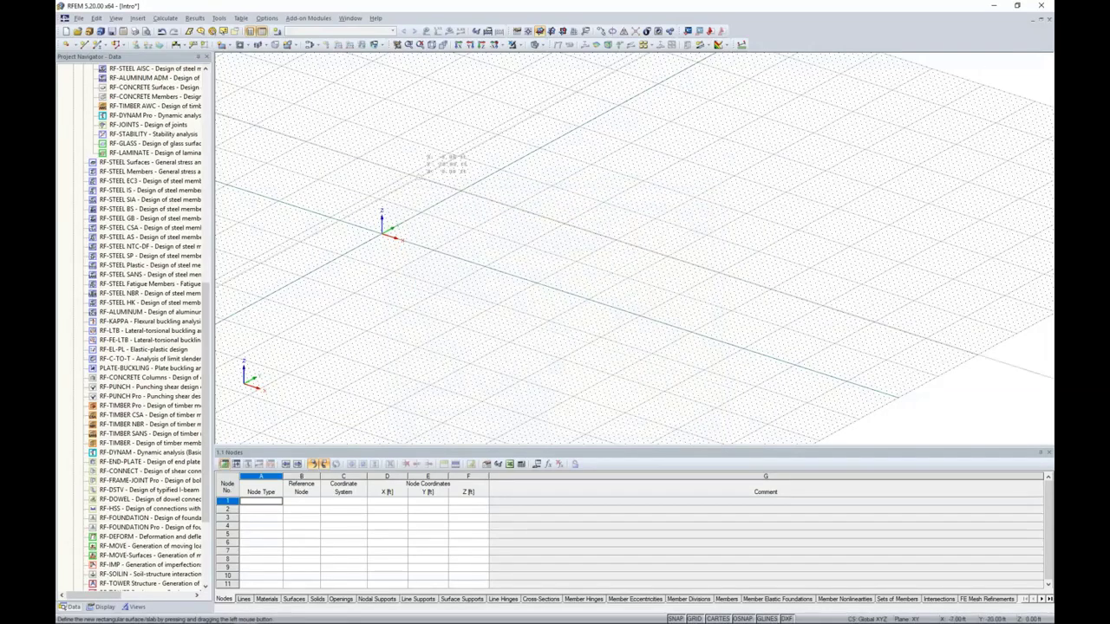
- Draw the rectangular surface from the origin to the opposite corner at X 25 ft, Y 40 ft
click(381, 232)
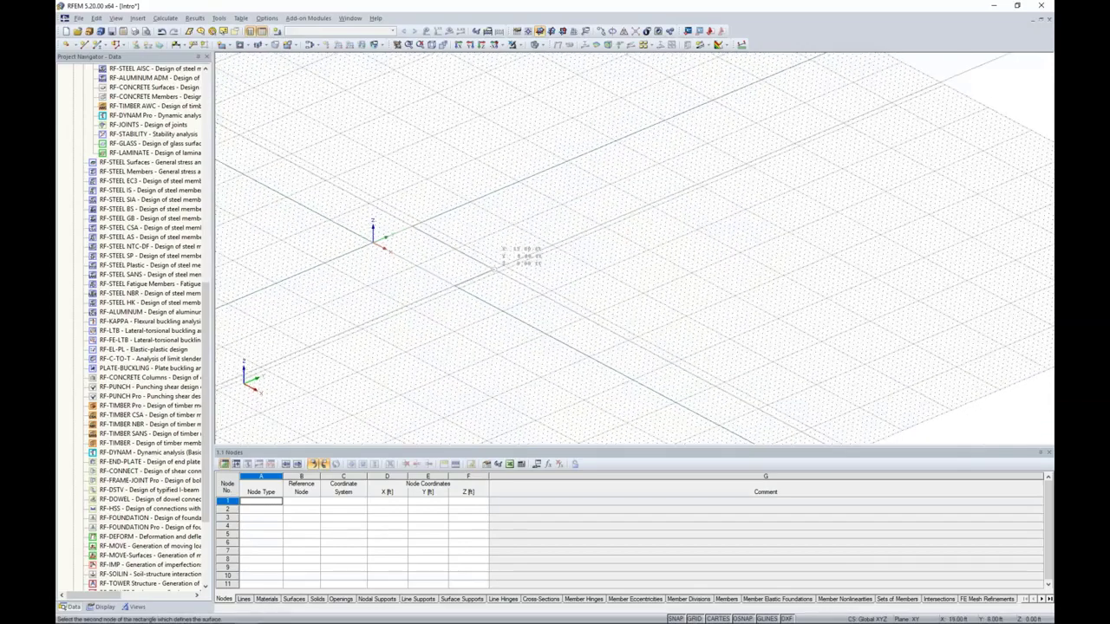
scroll(549, 259, up, 3)
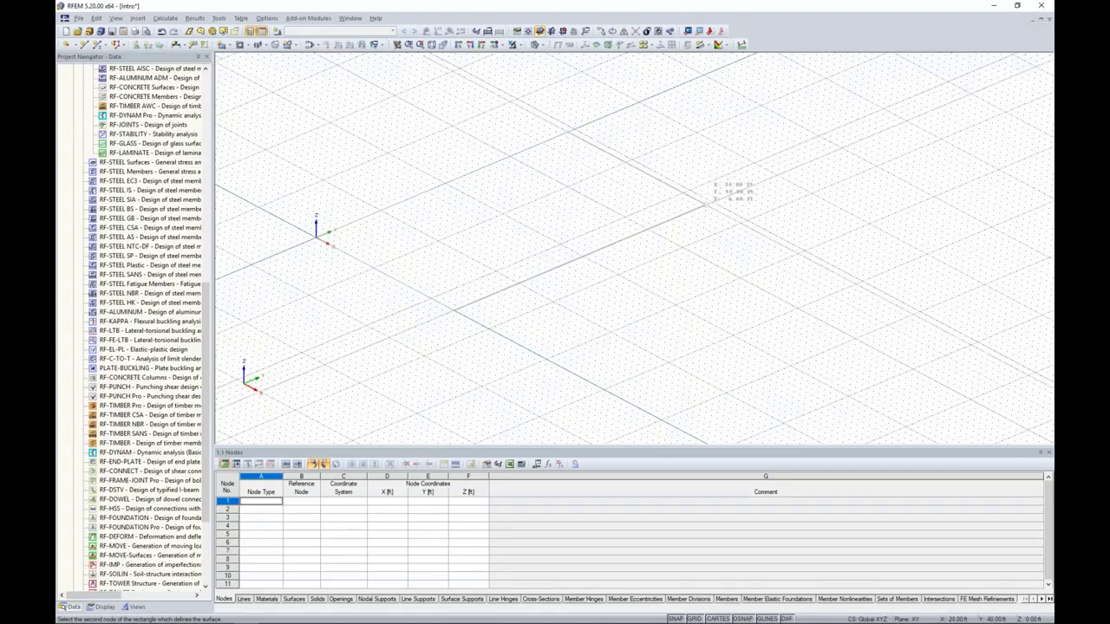
click(719, 203)
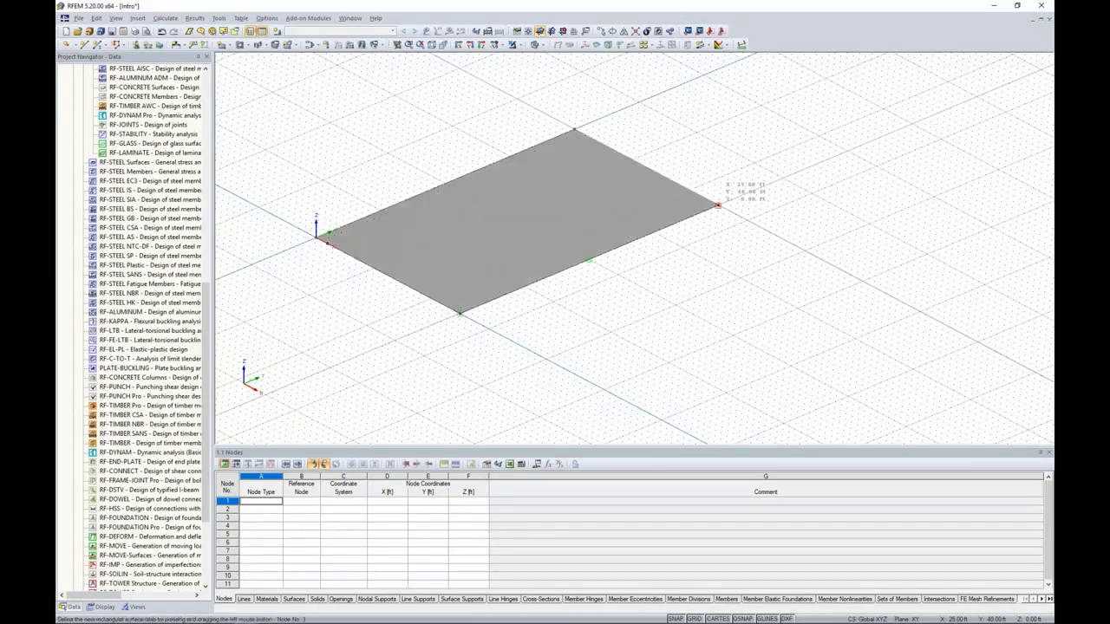
- Draw a second rectangular surface from the first one's corner at X 25, Y 40 ft to X 65, Y 17 ft
scroll(703, 288, up, 1)
middle_drag(702, 288, 657, 235)
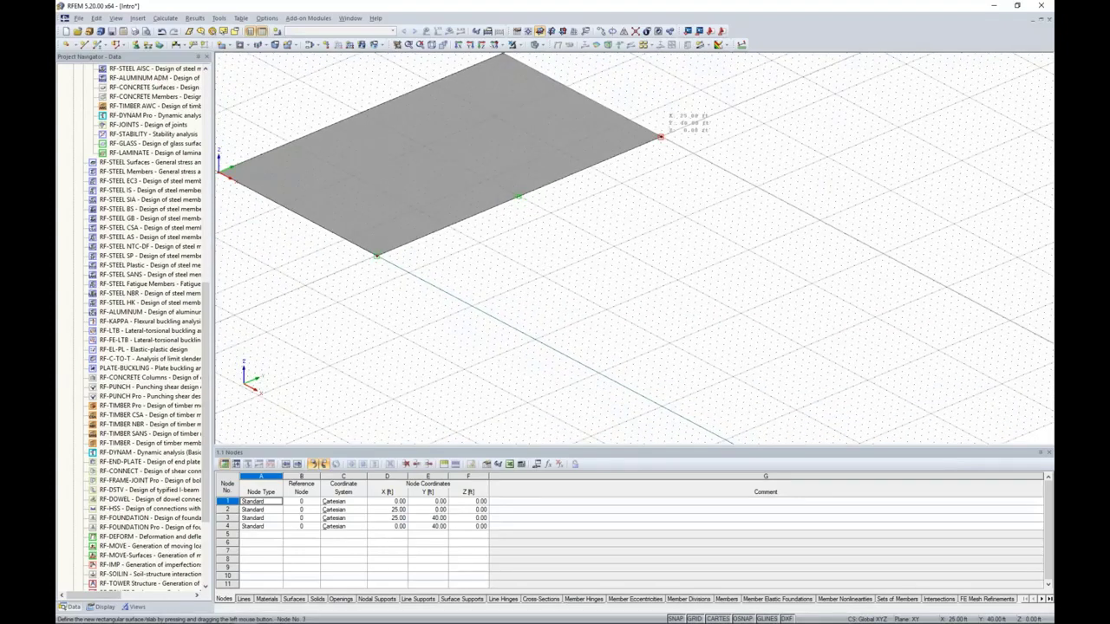
click(660, 136)
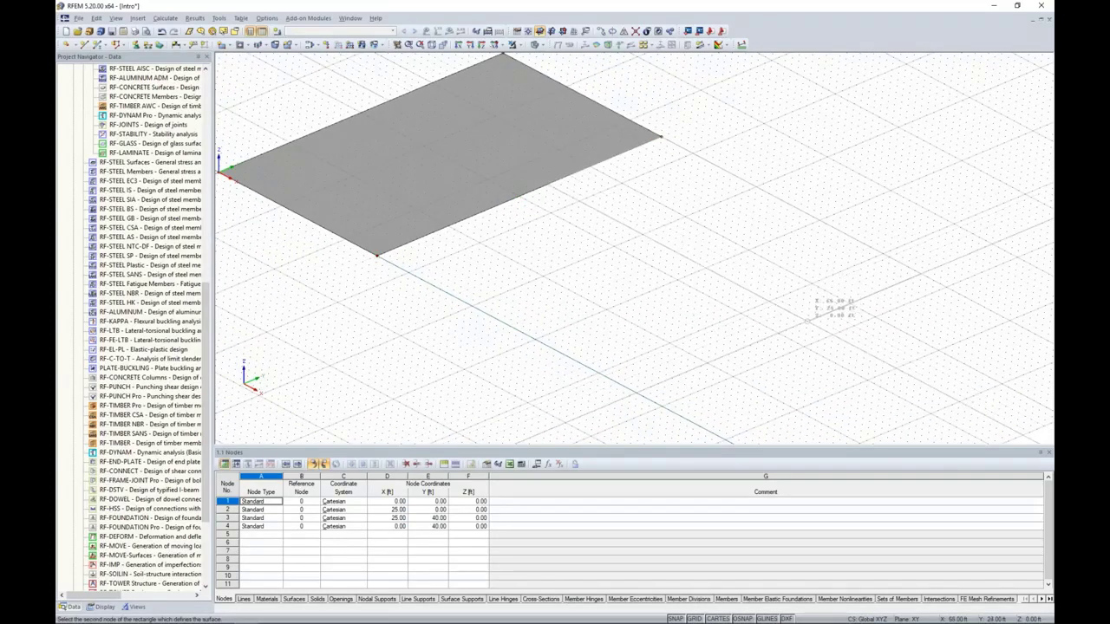
click(751, 337)
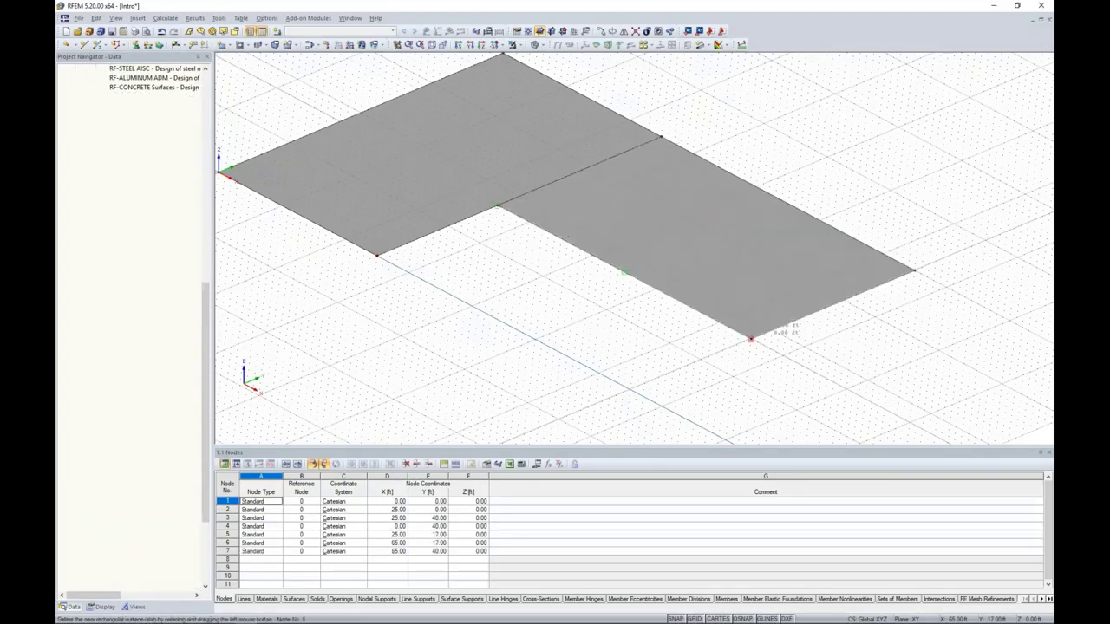
scroll(547, 300, down, 3)
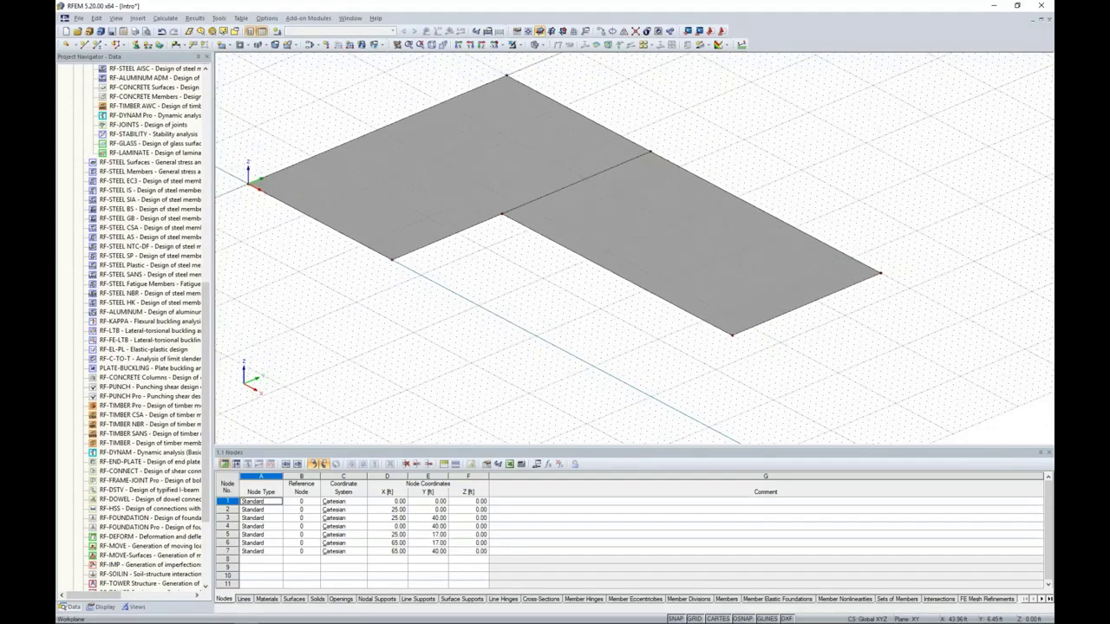
middle_drag(509, 347, 598, 354)
right_drag(571, 353, 614, 349)
click(522, 310)
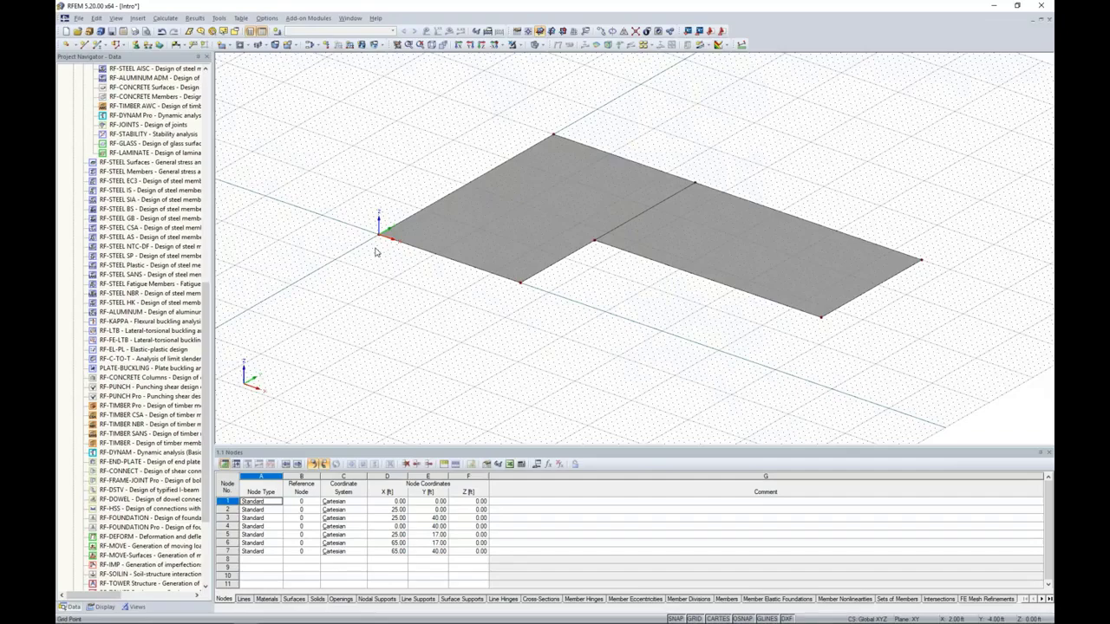
- Draw an arc line from the origin to X 25, Y 0 ft, bulging outward through X 12.5, Y -8.4 ft
drag(207, 299, 218, 85)
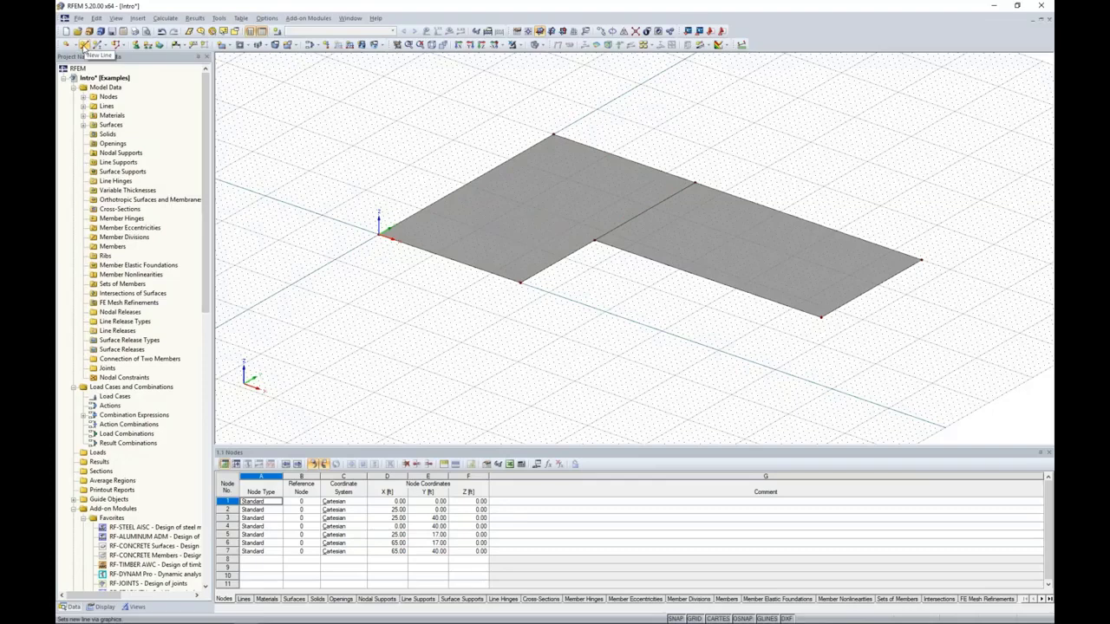
click(84, 45)
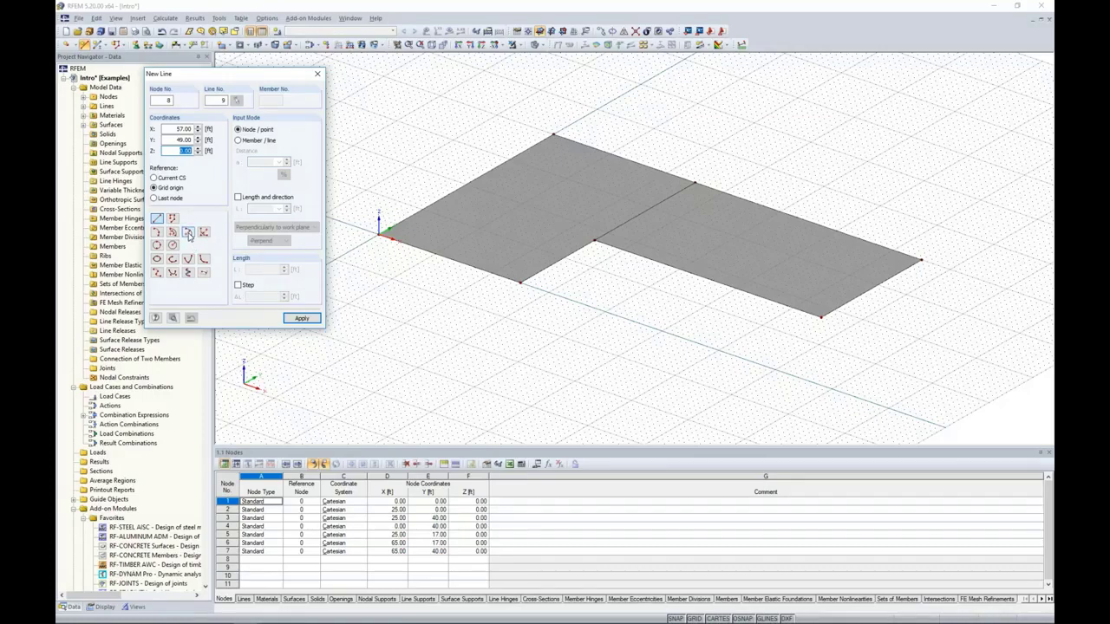
click(188, 233)
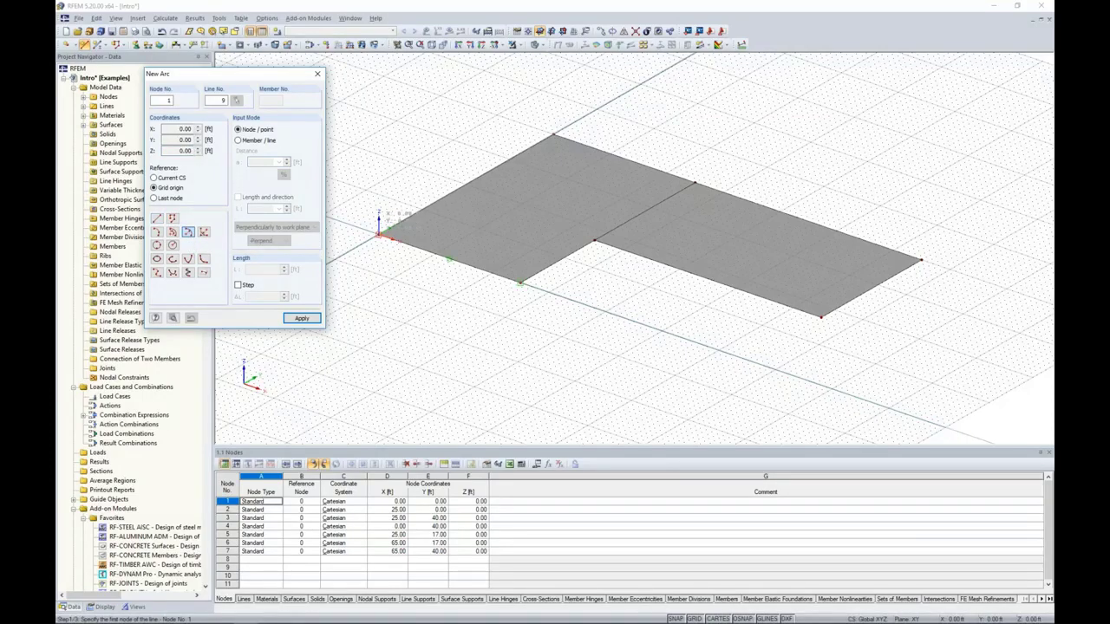
click(380, 232)
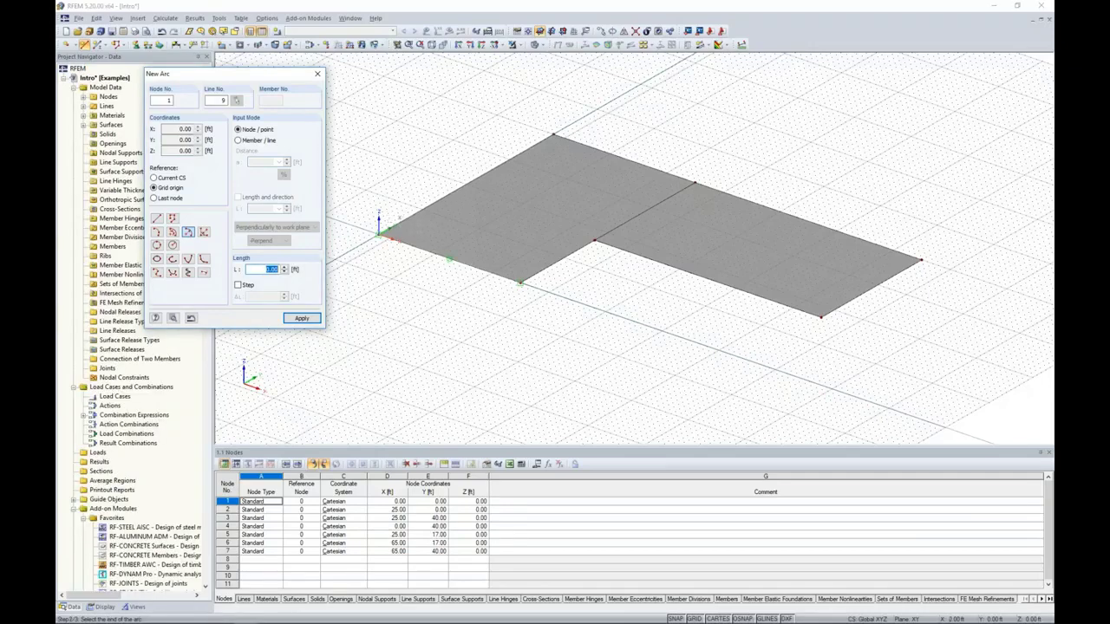
click(557, 262)
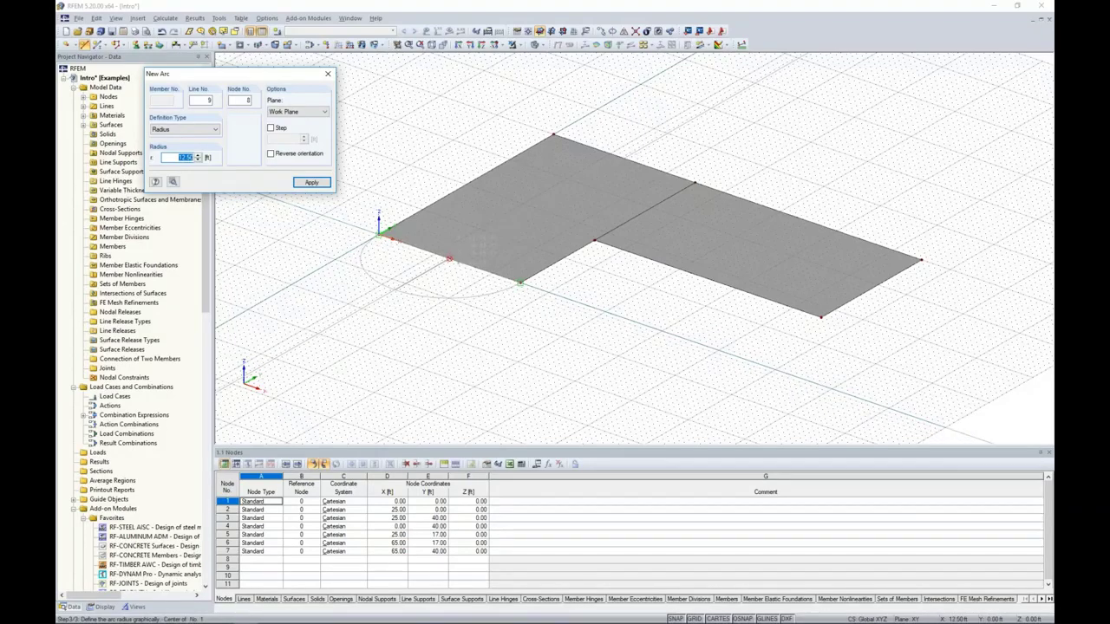
text(8)
key(Return)
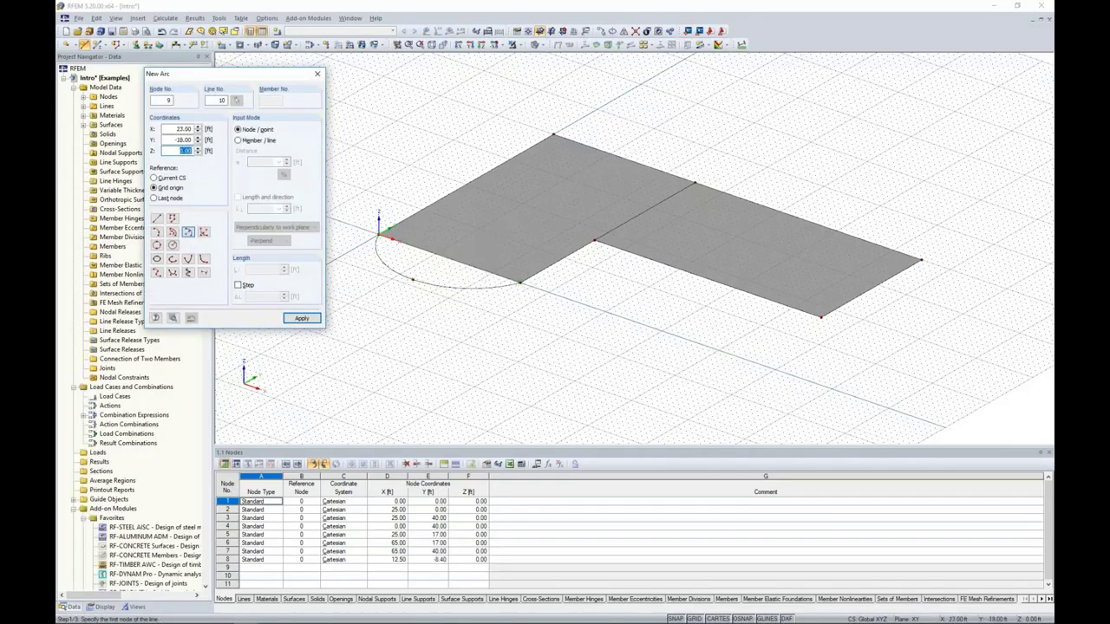
key(Escape)
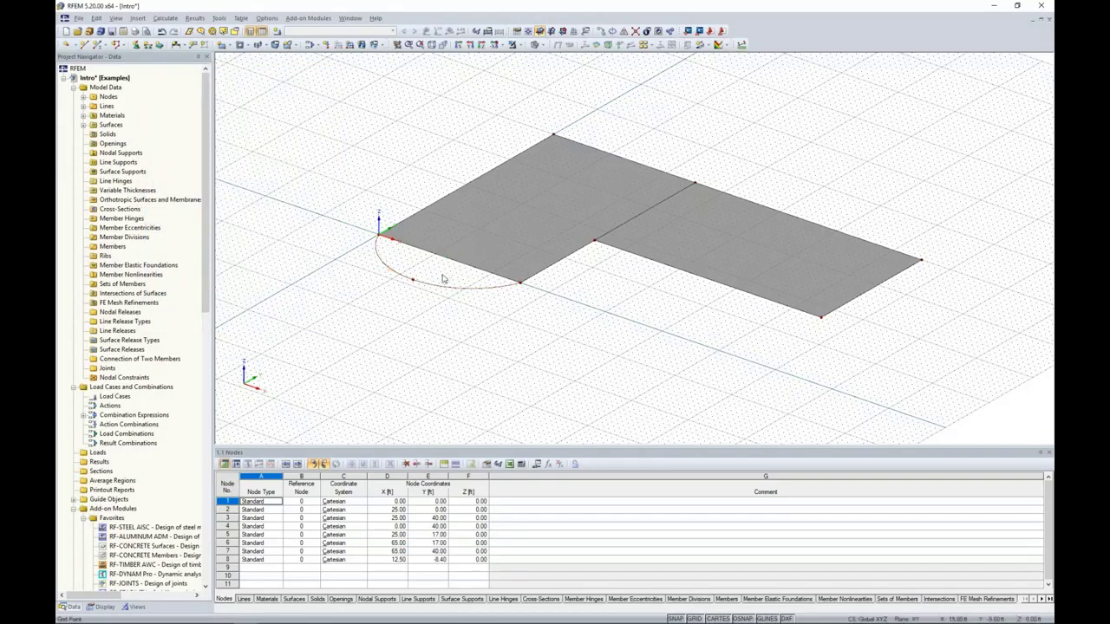
- Delete the straight line between the arc's endpoints together with the first rectangular surface it bounds
scroll(459, 268, up, 3)
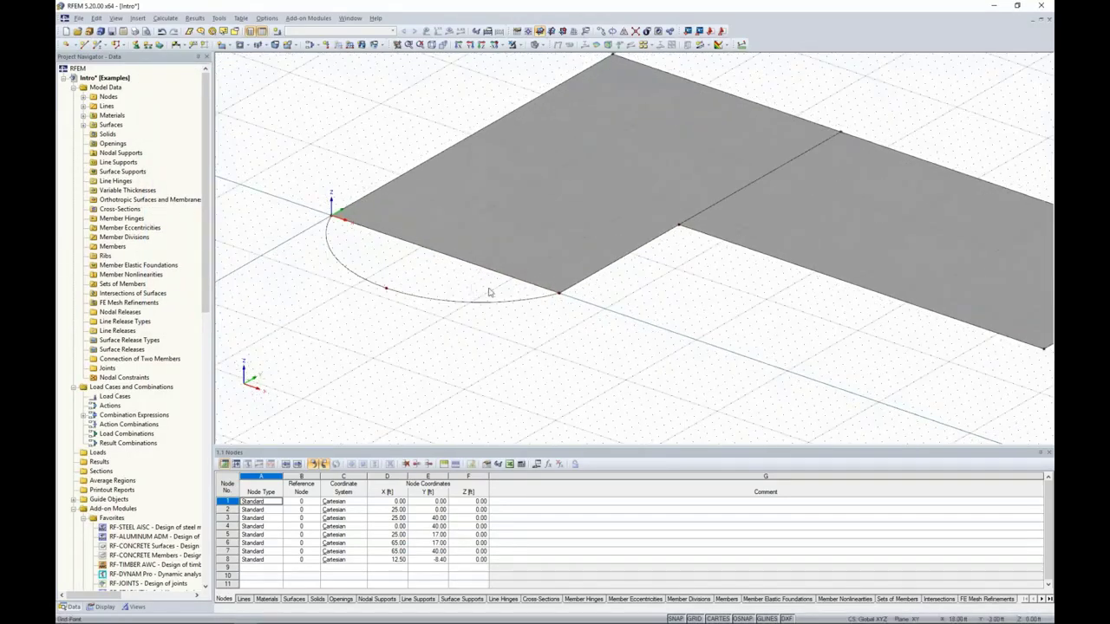
drag(498, 287, 404, 208)
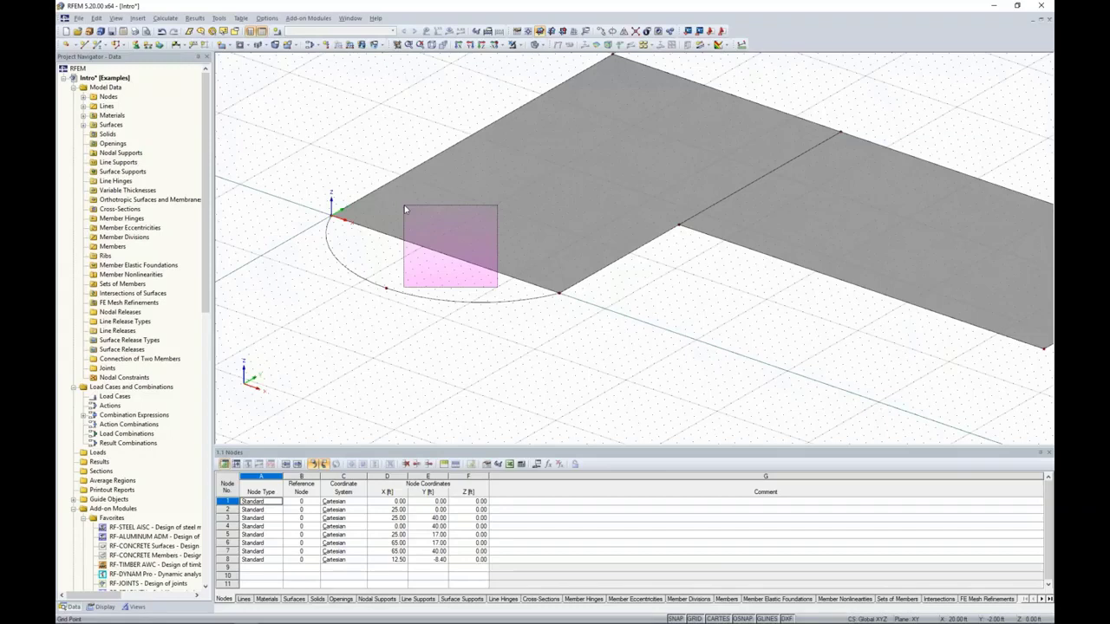
drag(405, 208, 404, 208)
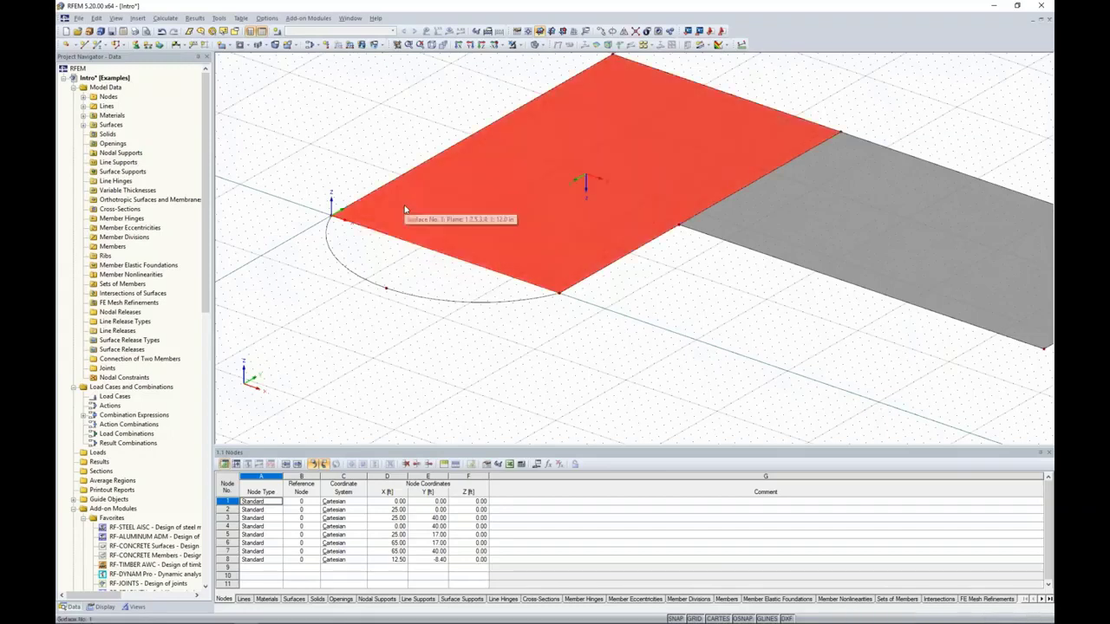
key(Delete)
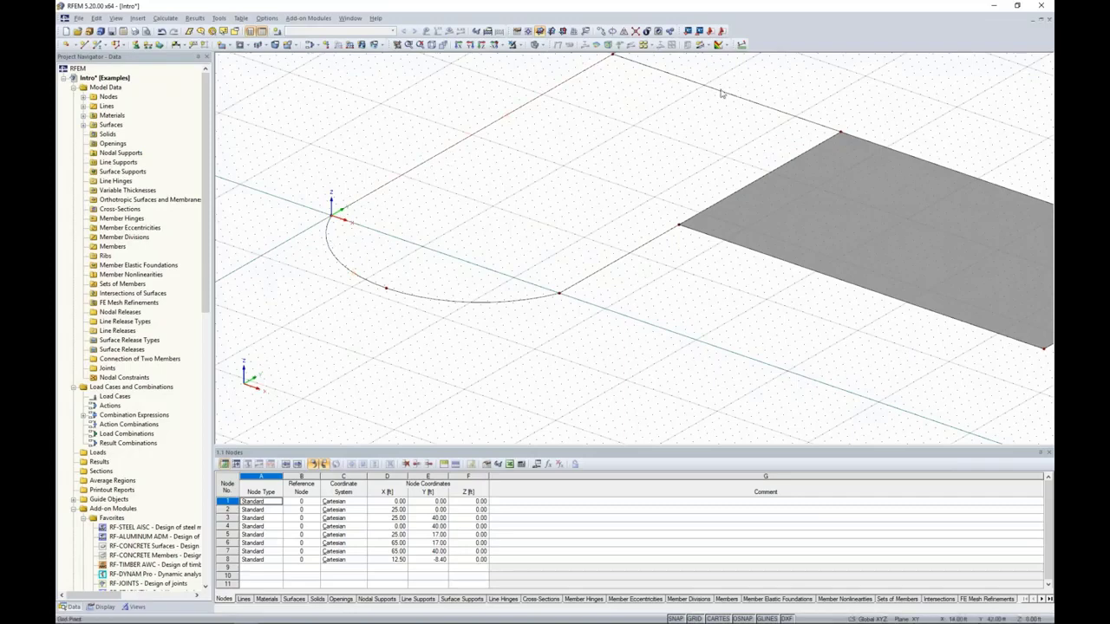
- Create a 12 in thick plane surface of 4000 psi concrete with standard stiffness from the arc and the remaining boundary lines
click(229, 45)
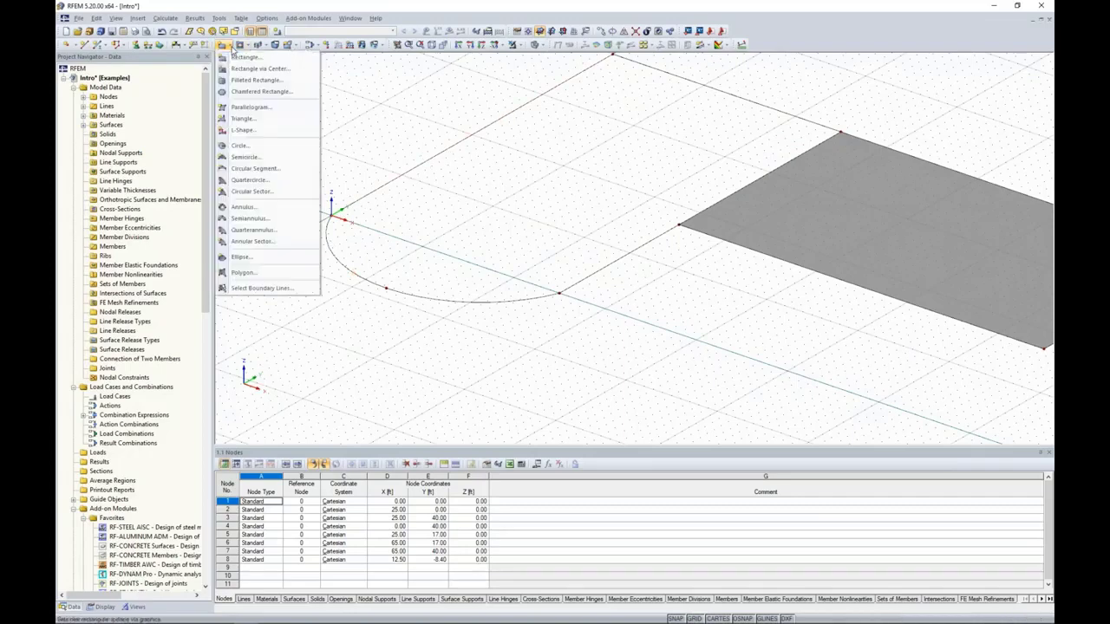
click(251, 288)
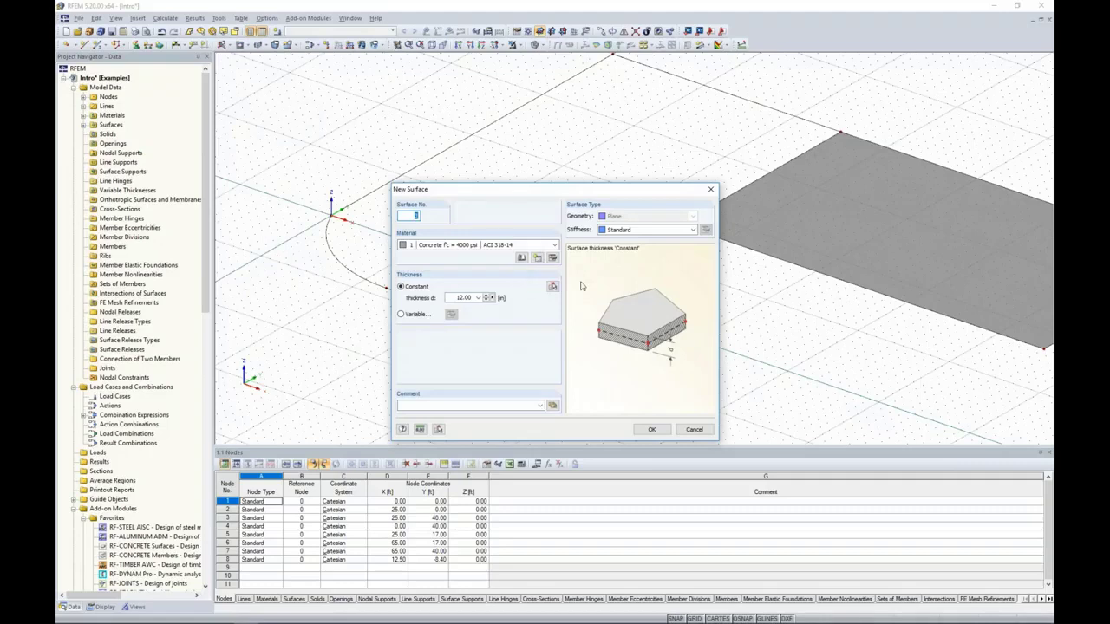
click(642, 430)
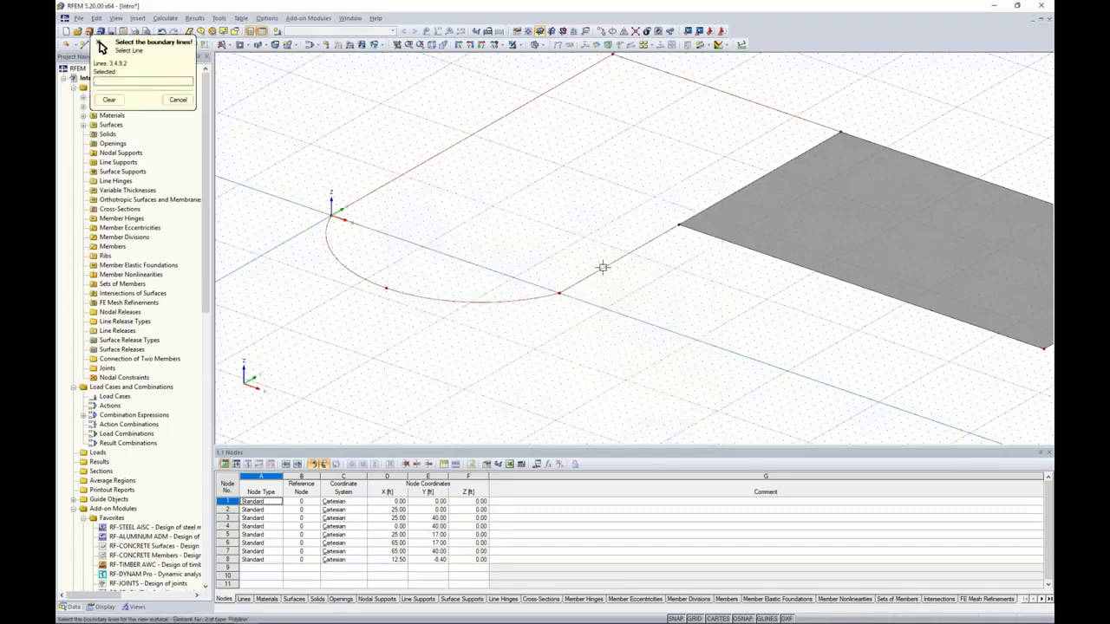
click(691, 216)
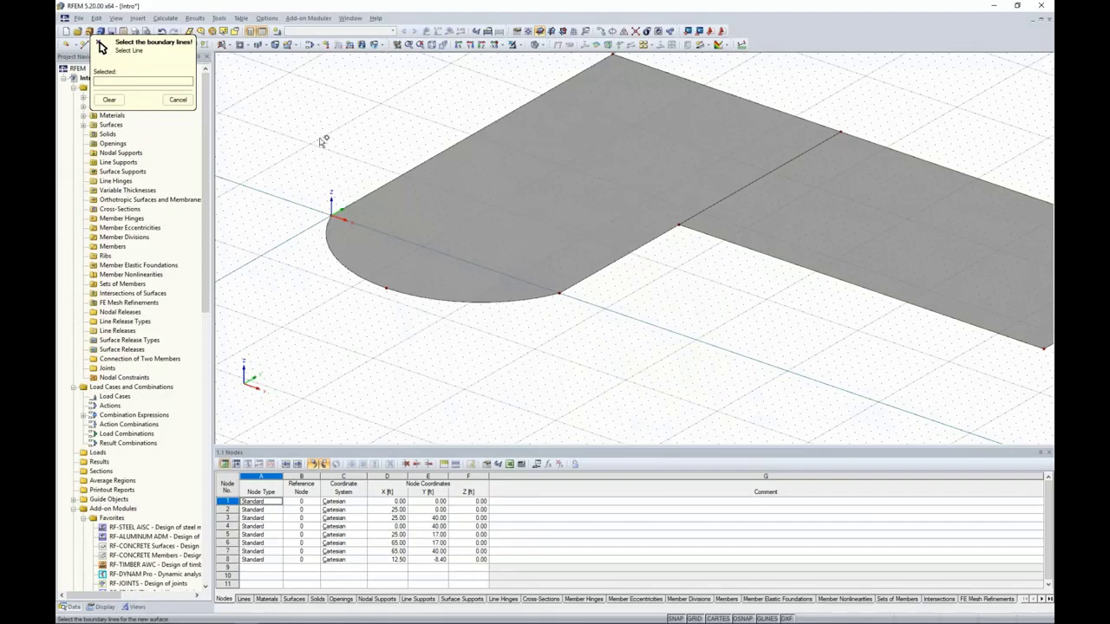
key(Escape)
scroll(513, 319, down, 1)
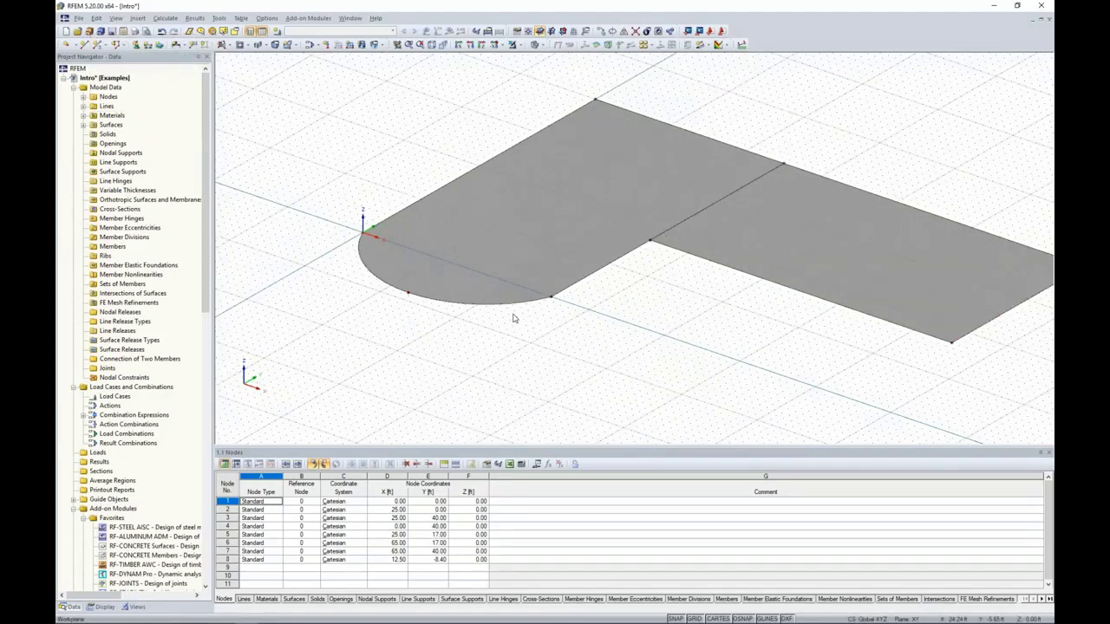
scroll(616, 333, down, 1)
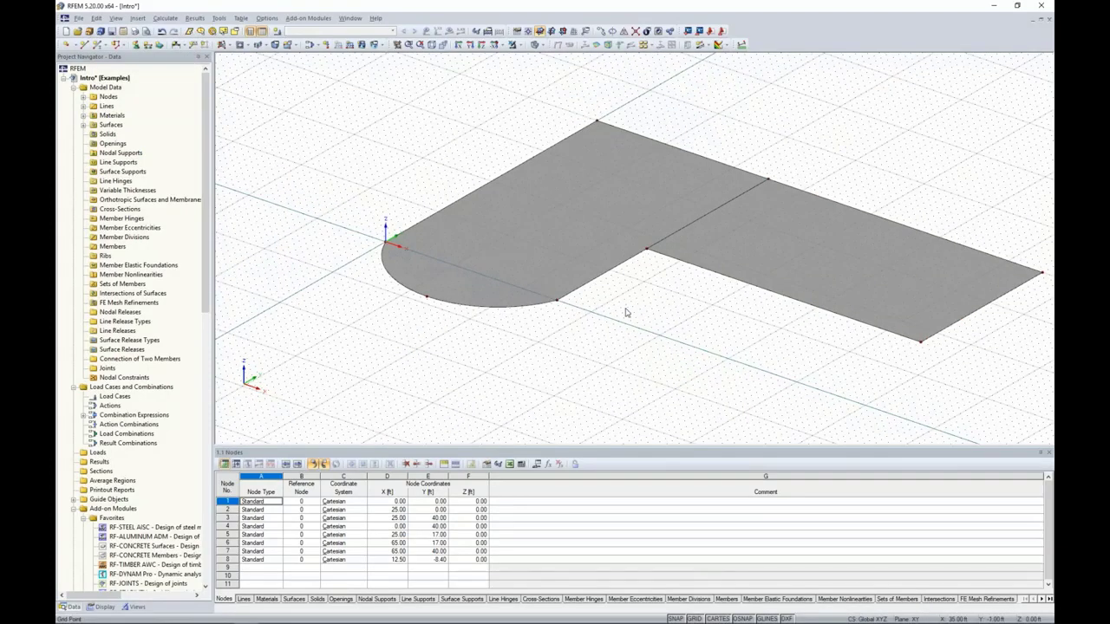
- Switch the model display to wireframe
ctrl+middle_drag(352, 168, 406, 167)
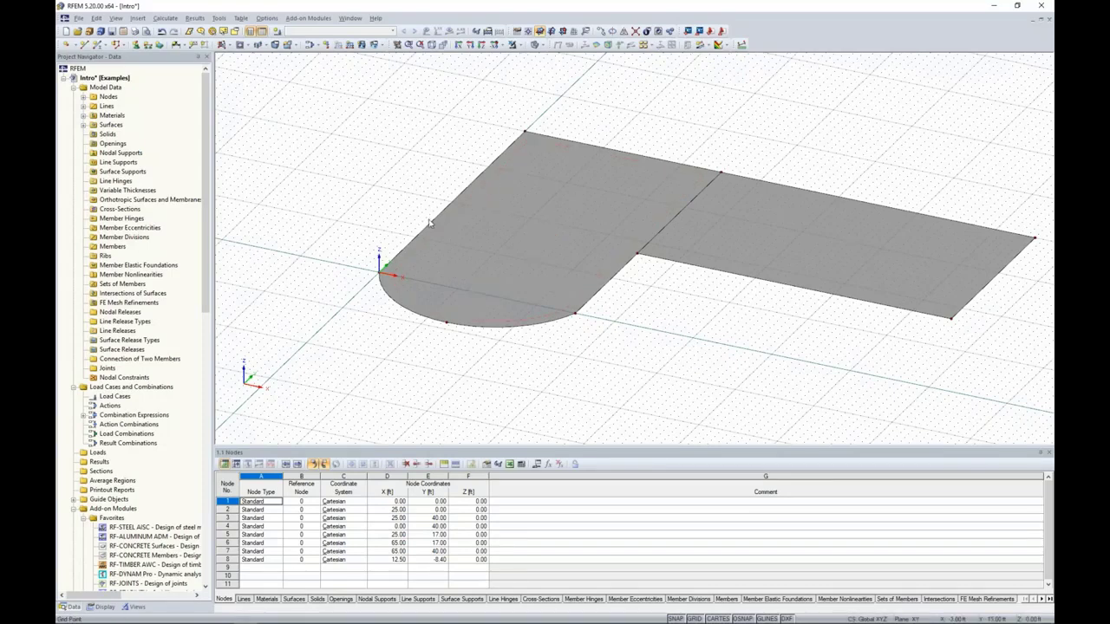
middle_drag(430, 223, 452, 200)
ctrl+middle_drag(467, 258, 456, 258)
scroll(458, 248, up, 5)
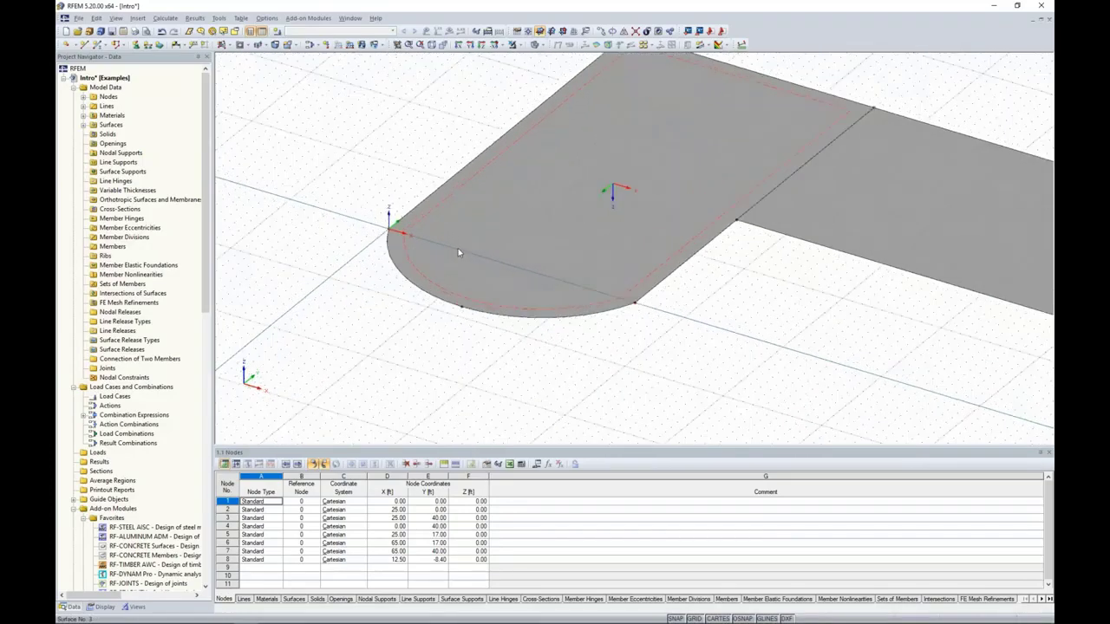
click(538, 44)
click(545, 58)
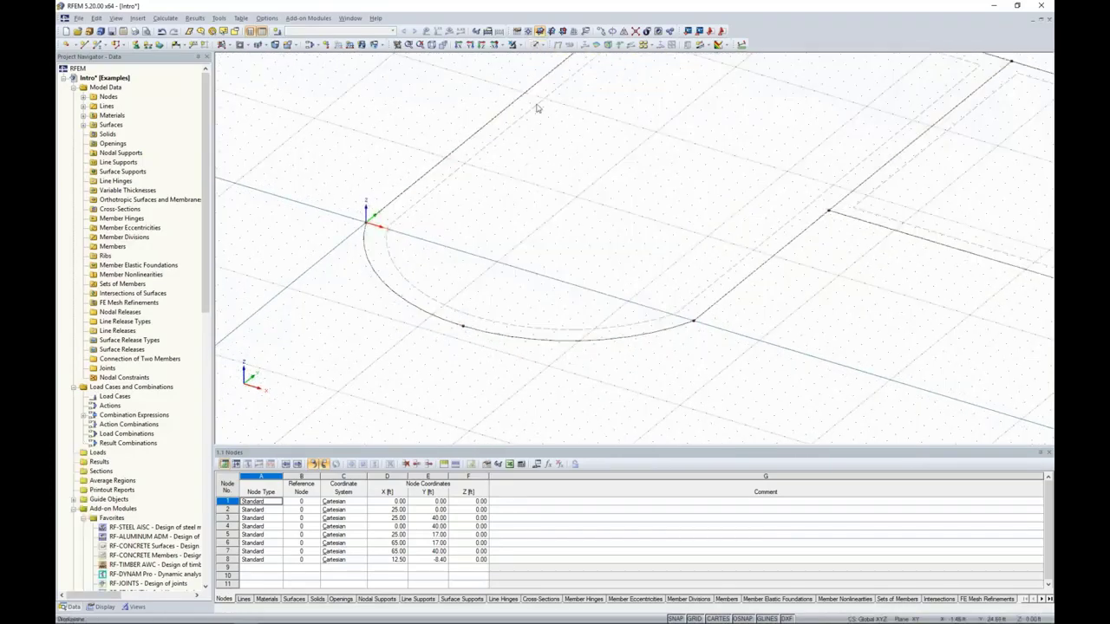
middle_drag(548, 228, 552, 252)
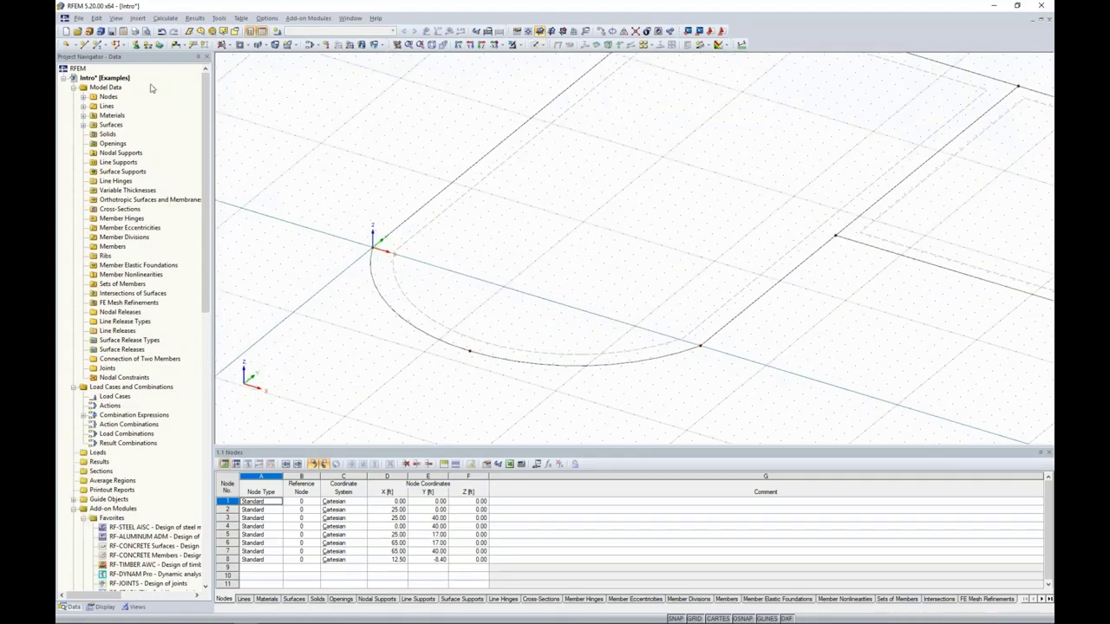
- Place standard nodes at X 3, Y 0 ft, at X 22, Y 0 ft and at X 22, Y 20 ft
double_click(66, 45)
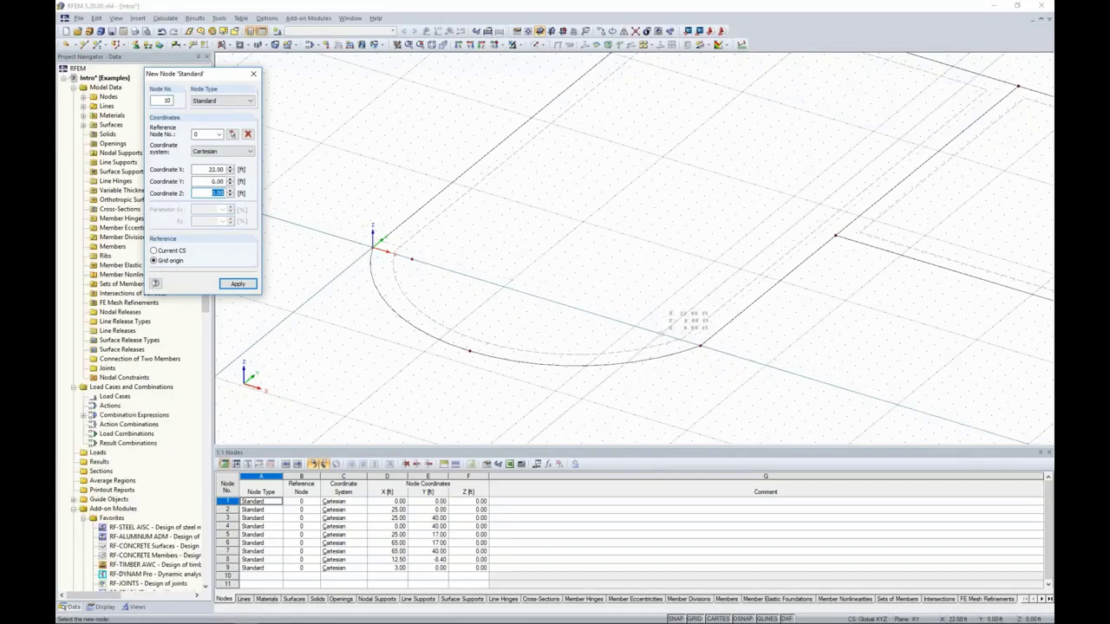
click(662, 334)
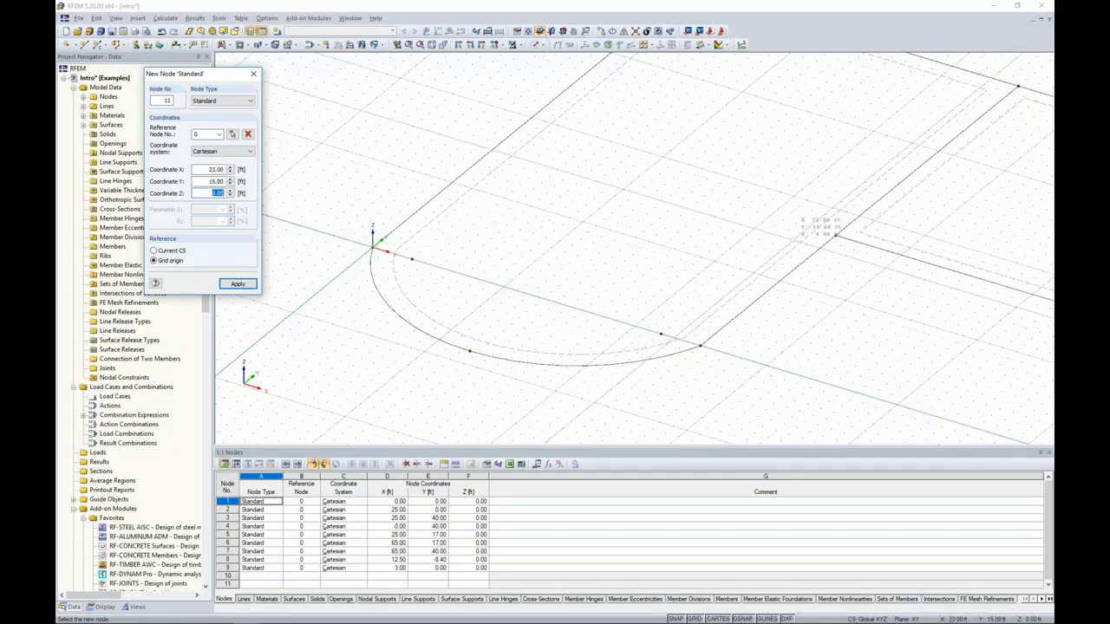
middle_drag(792, 243, 719, 271)
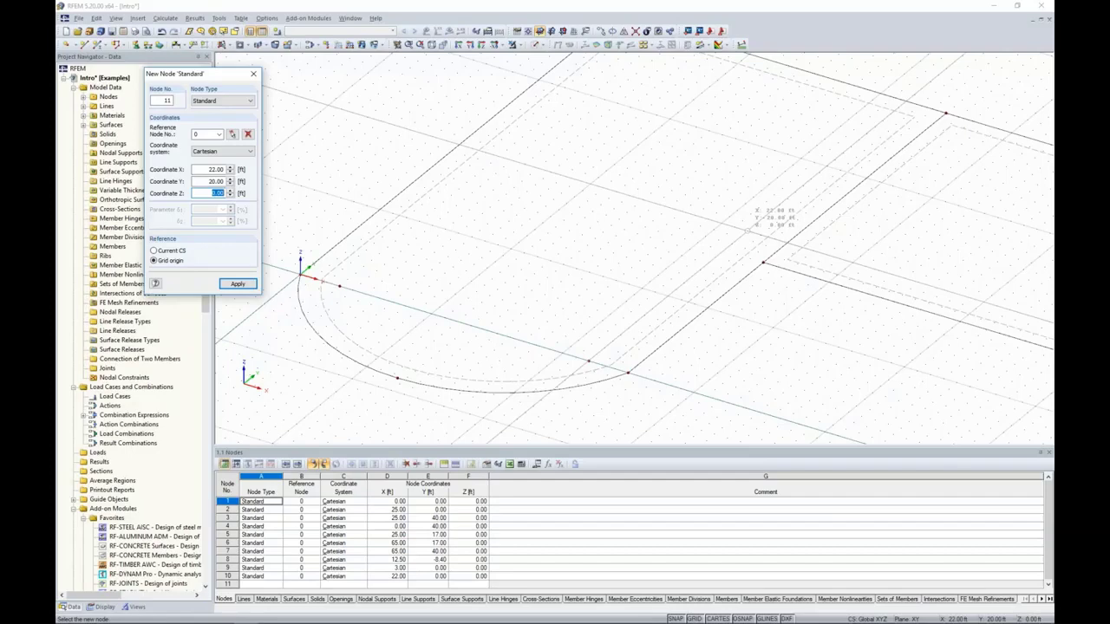
click(747, 231)
- Place two more standard nodes just inside the two far corners of the arc-ended surface
middle_drag(815, 208, 732, 261)
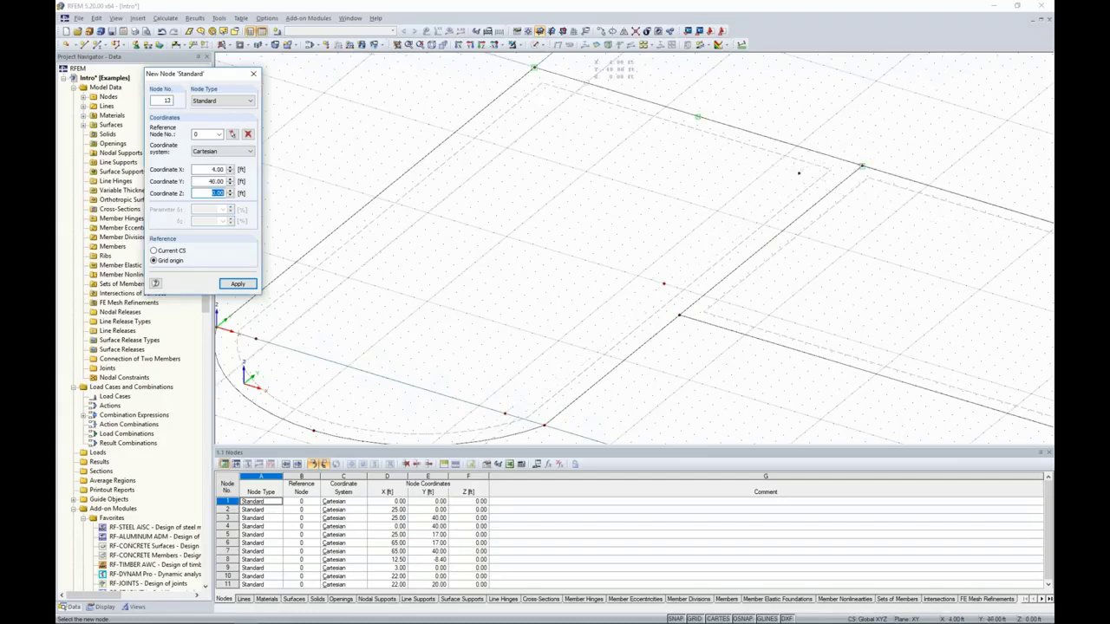
click(550, 98)
scroll(605, 182, down, 5)
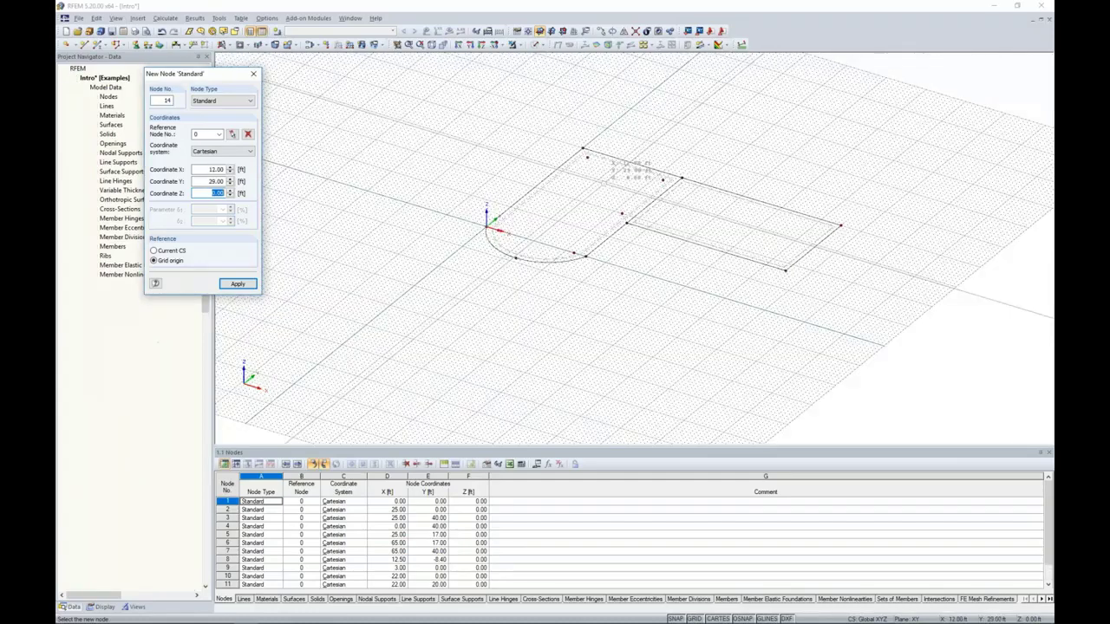
middle_drag(620, 224, 608, 250)
key(Escape)
scroll(613, 251, up, 4)
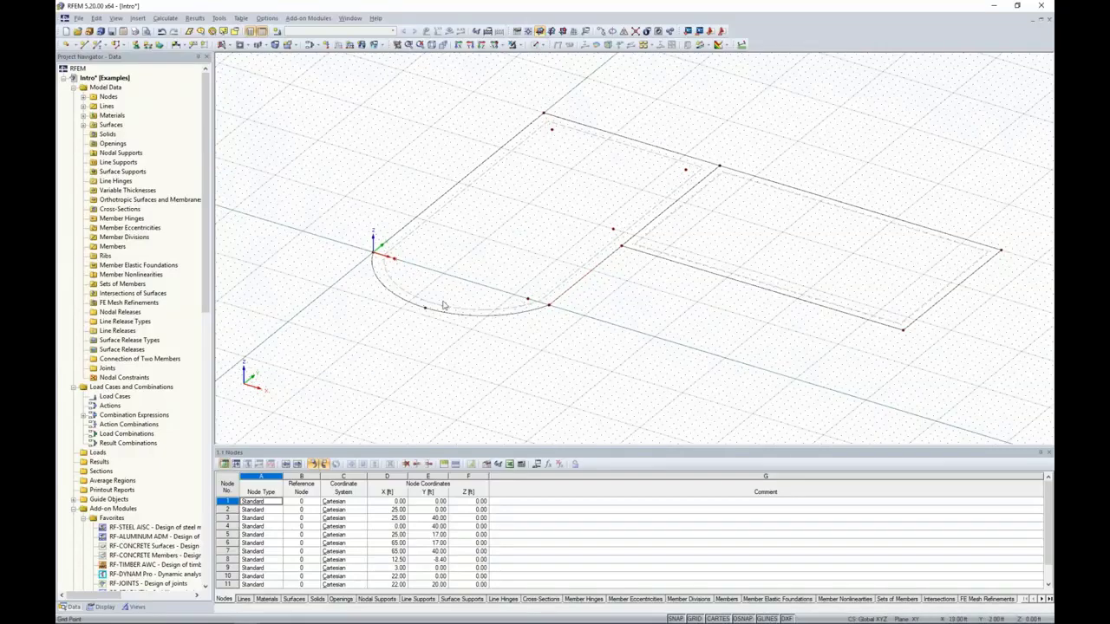
- Start a new beam member with a solid rectangular 15 x 15 in cross-section of 4000 psi concrete
click(98, 46)
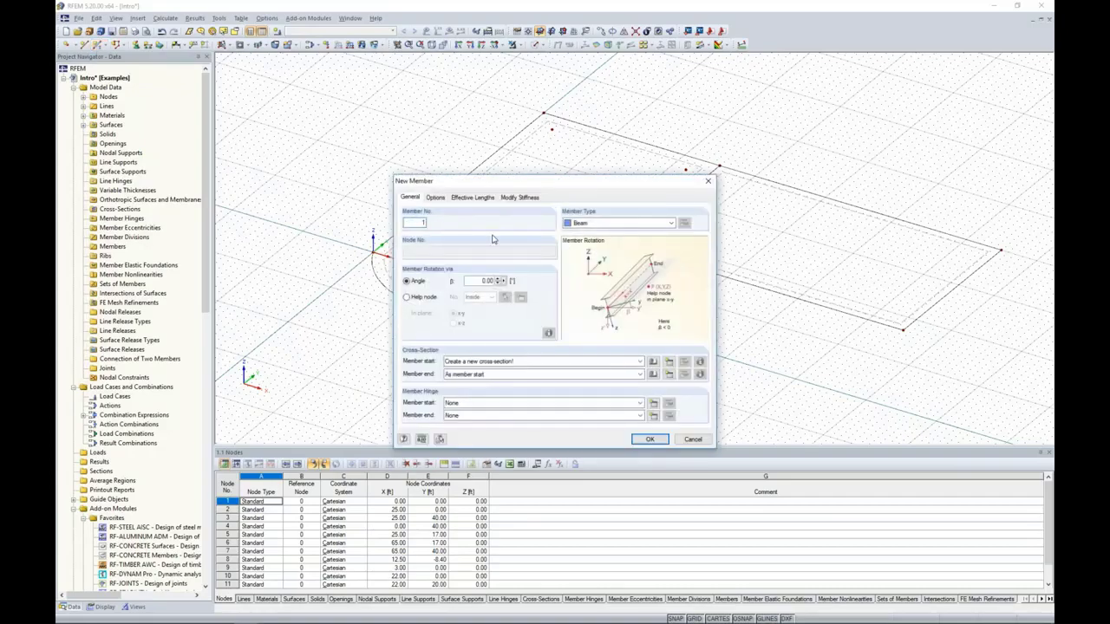
click(602, 224)
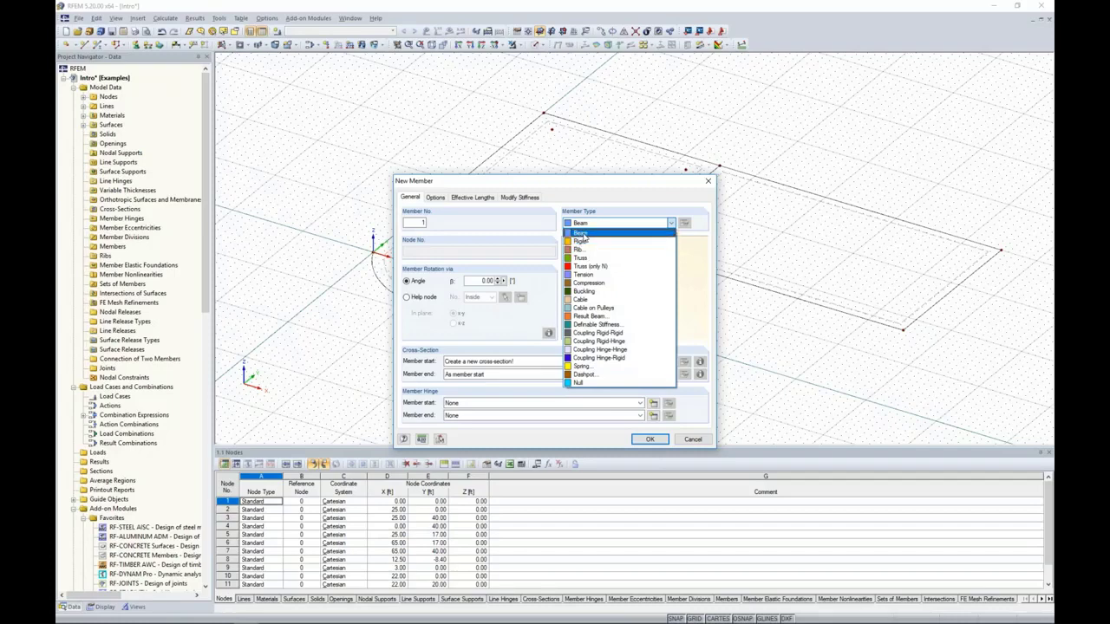
click(547, 234)
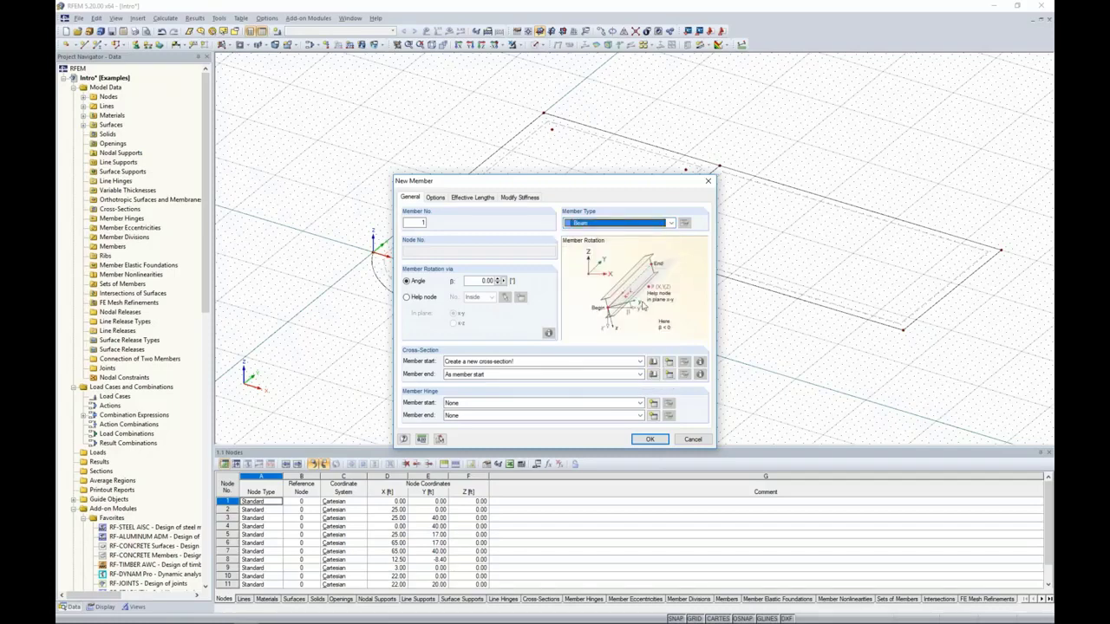
click(653, 363)
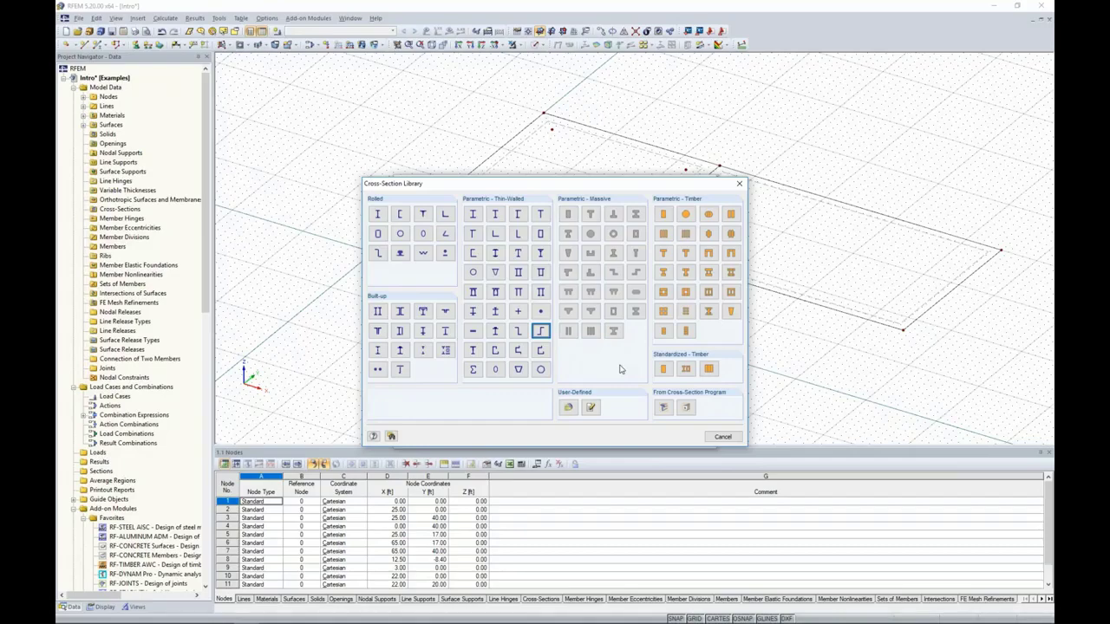
click(568, 214)
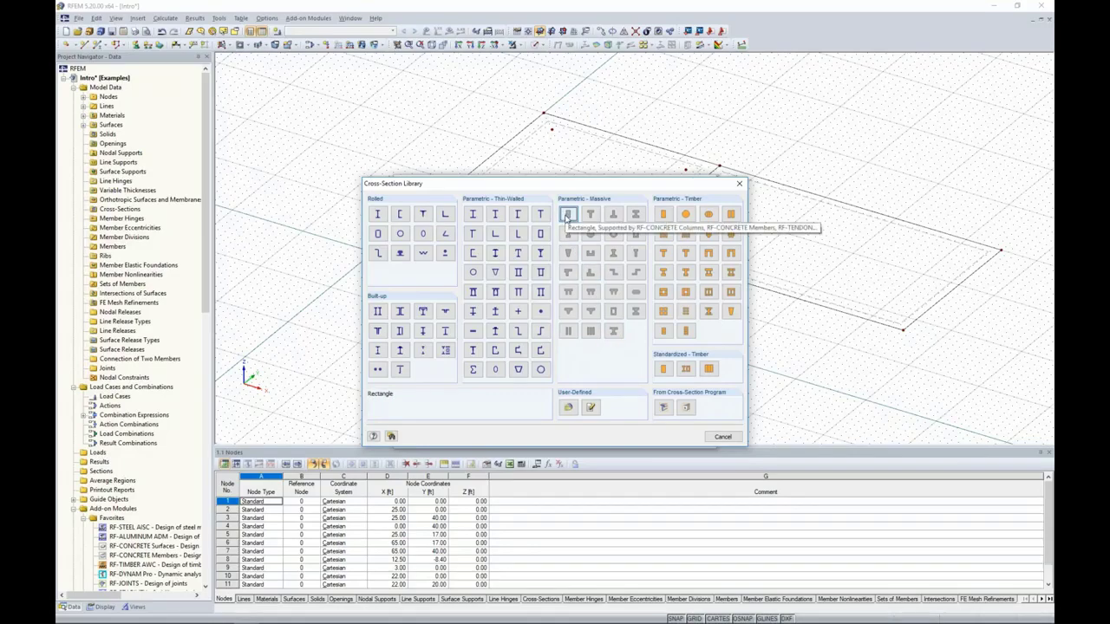
key(Escape)
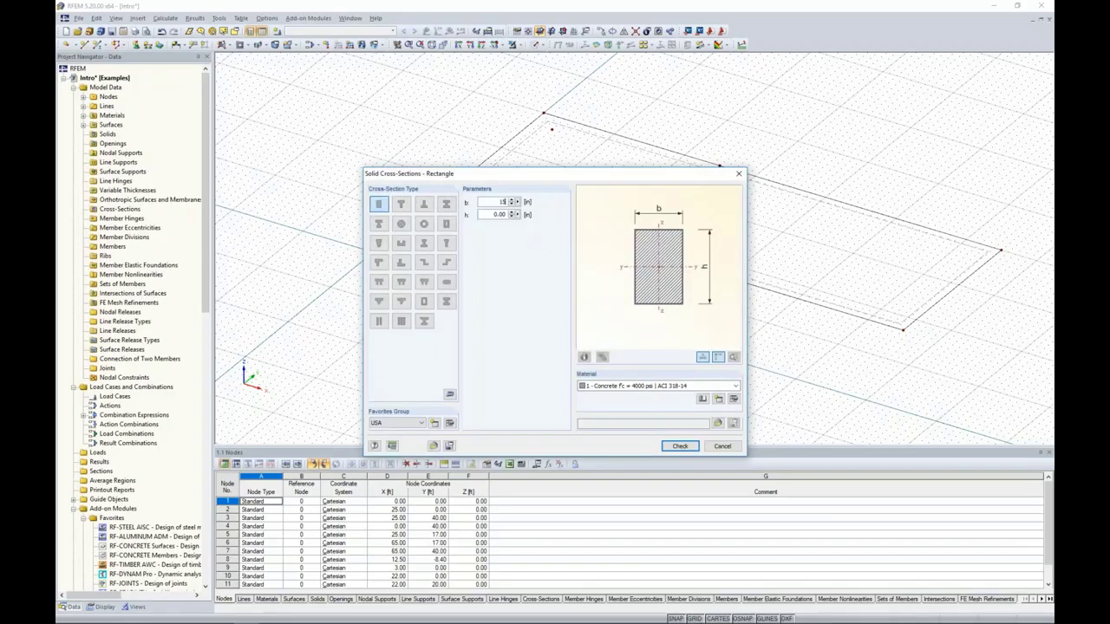
key(Tab)
text(15)
key(Tab)
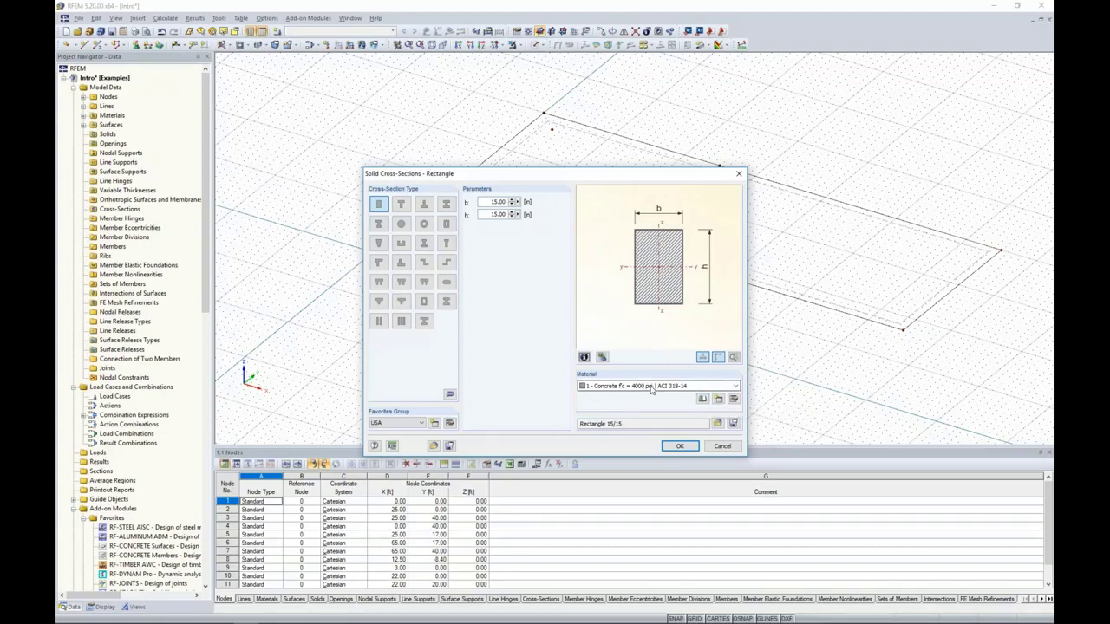
click(677, 447)
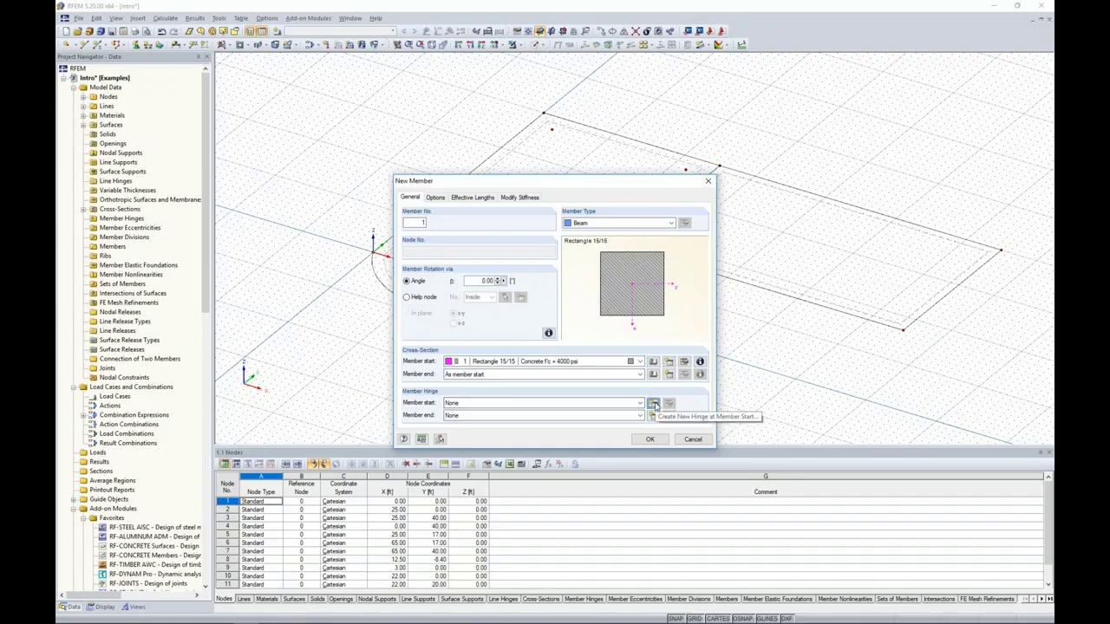
- Review the hinge conditions and nonlinearity options for a new hinge at the member start, without assigning a hinge
click(653, 404)
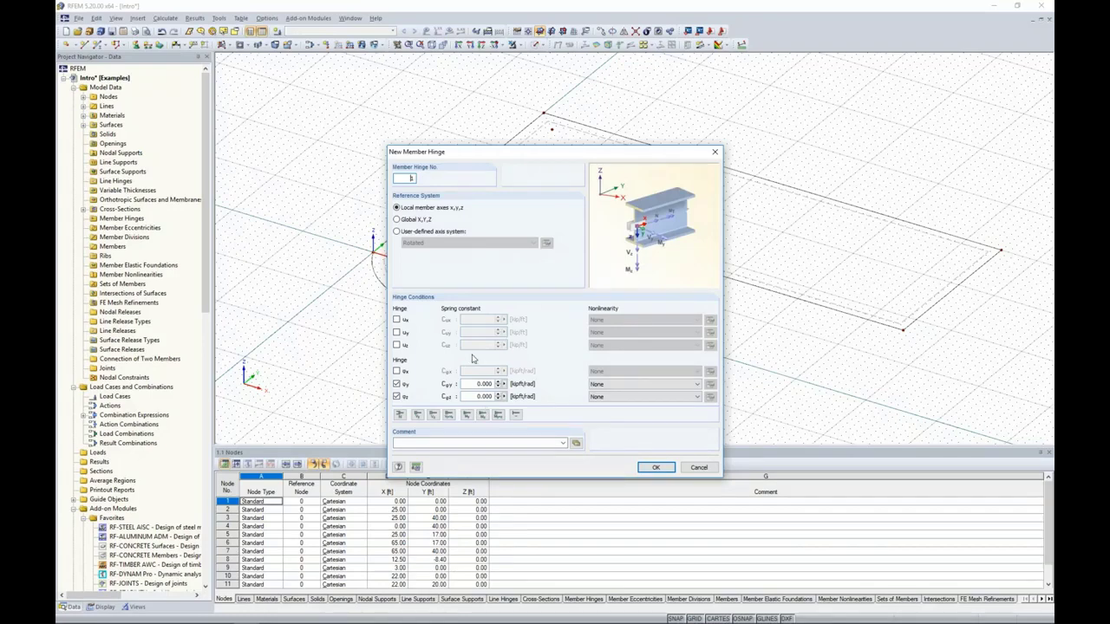
click(600, 384)
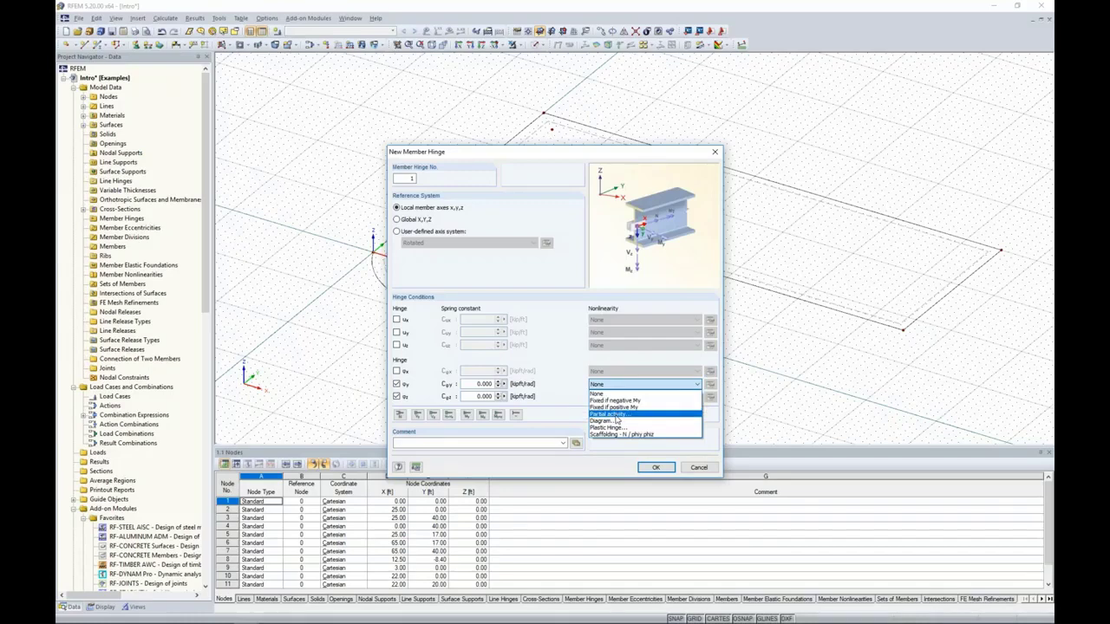
click(571, 389)
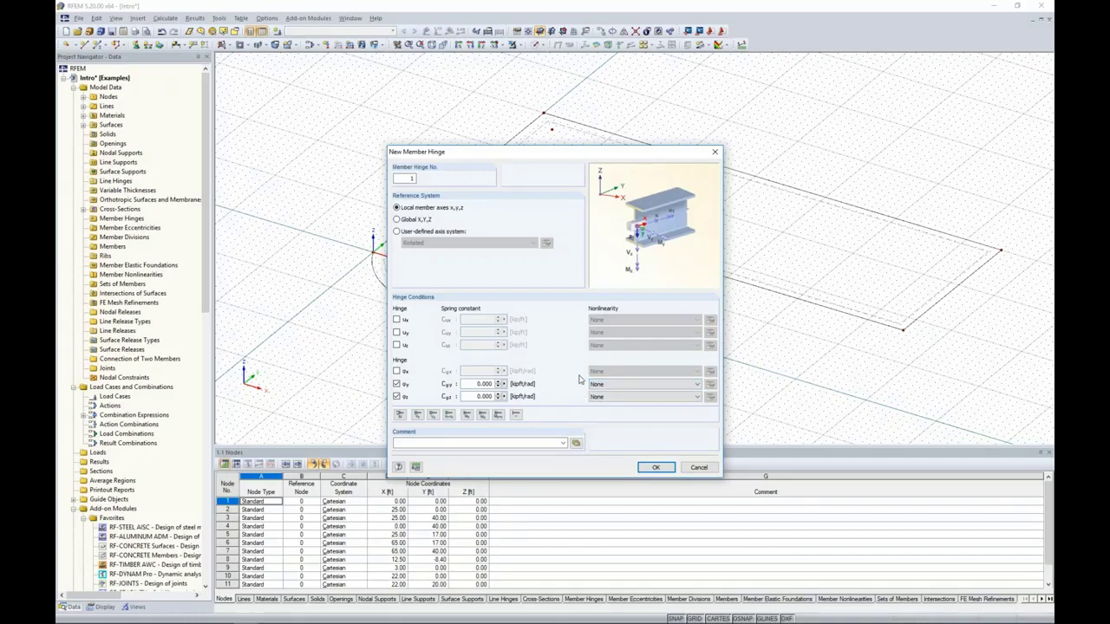
click(656, 467)
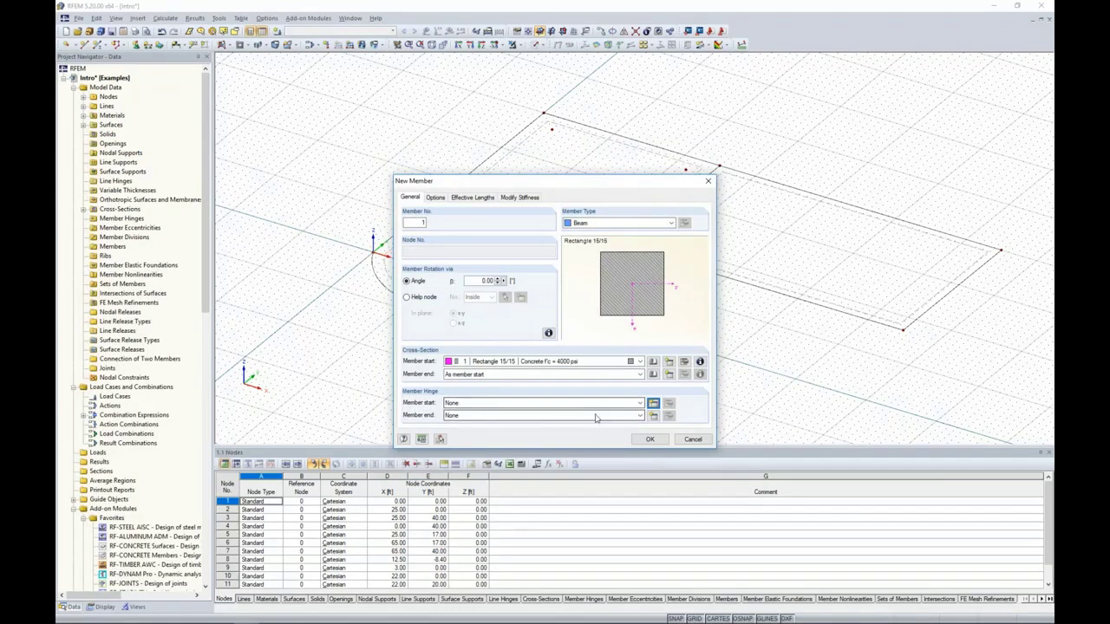
- Accept the member settings and define its placement as 15 ft long, perpendicular to the XY work plane in the negative direction
click(650, 439)
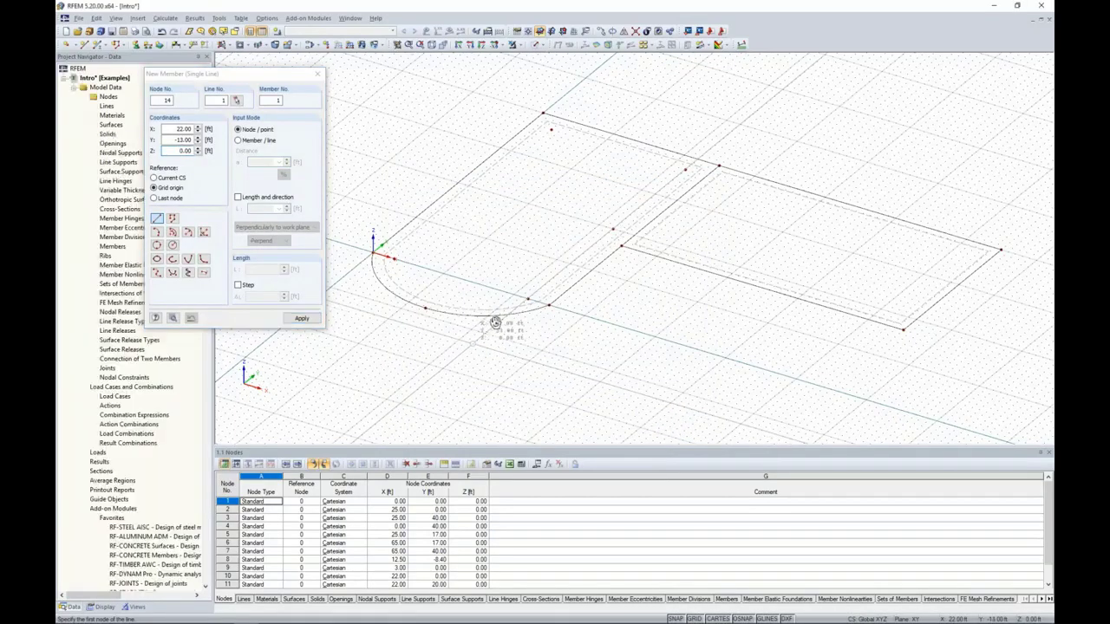
ctrl+middle_drag(496, 322, 585, 310)
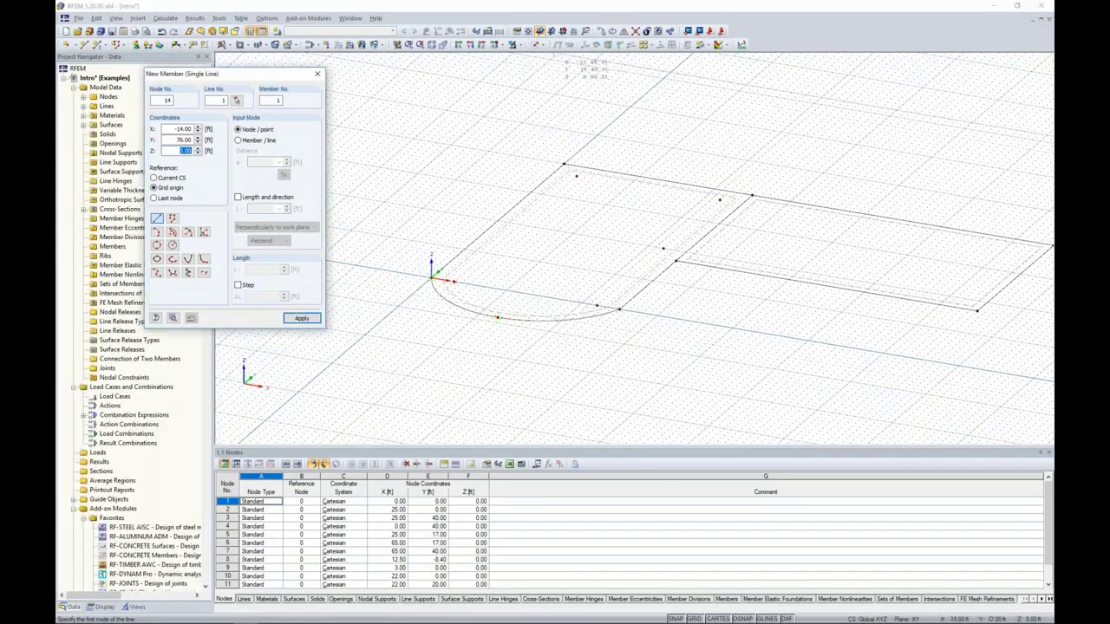
click(563, 31)
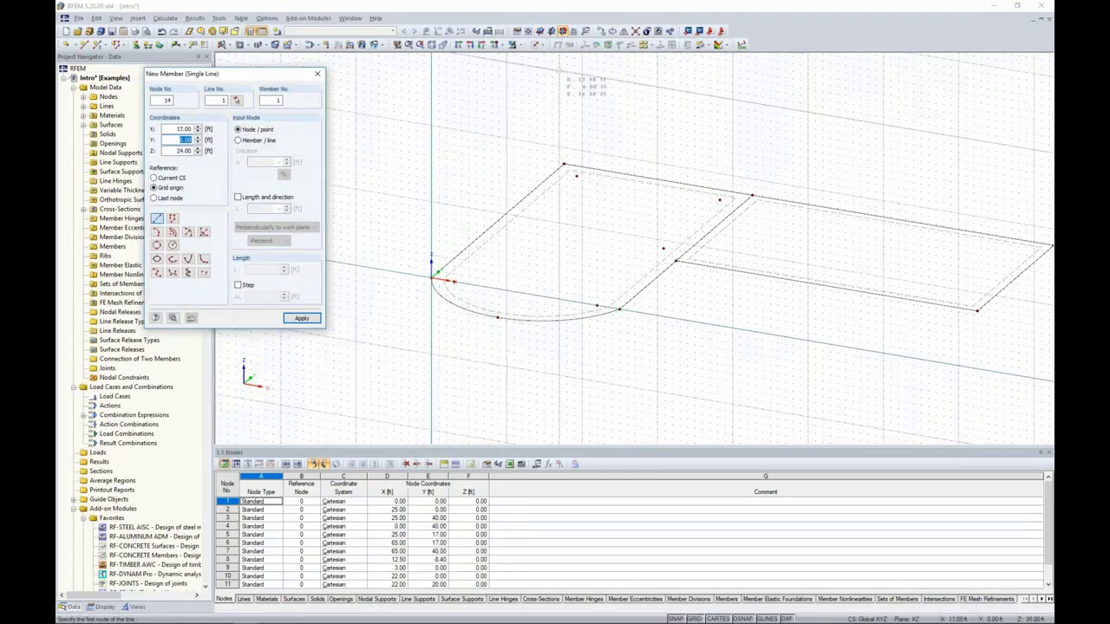
click(539, 31)
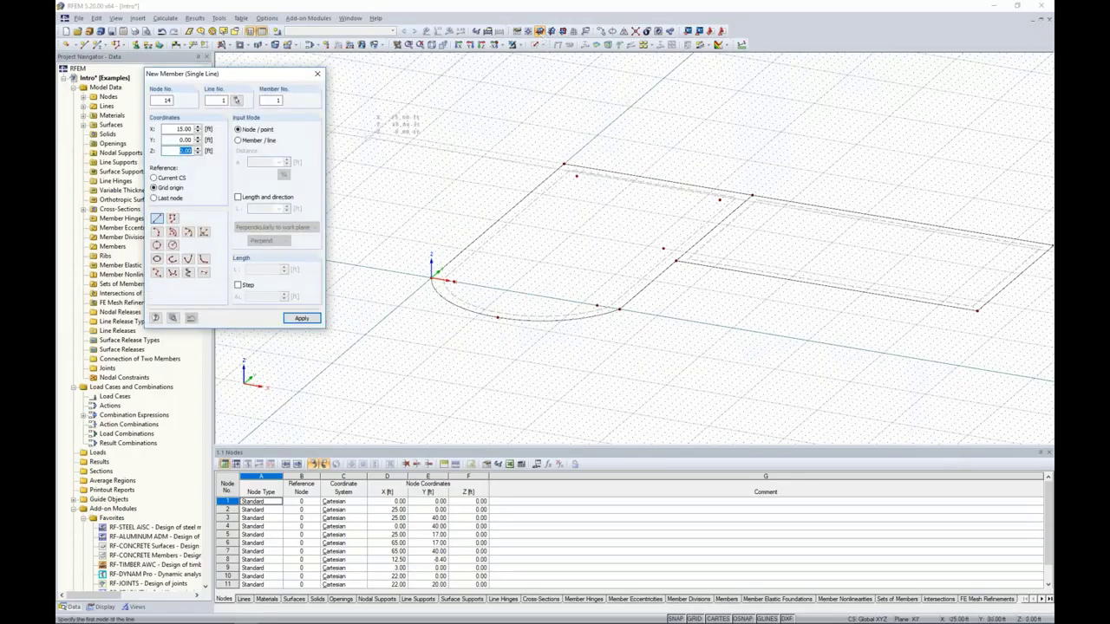
click(238, 198)
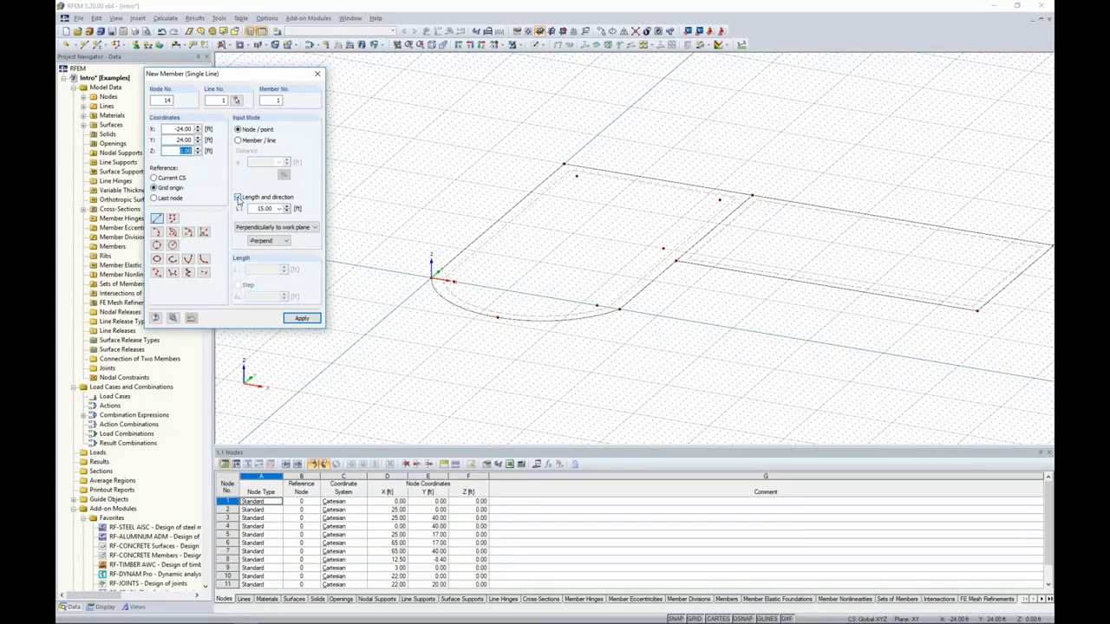
click(255, 208)
text(15.0)
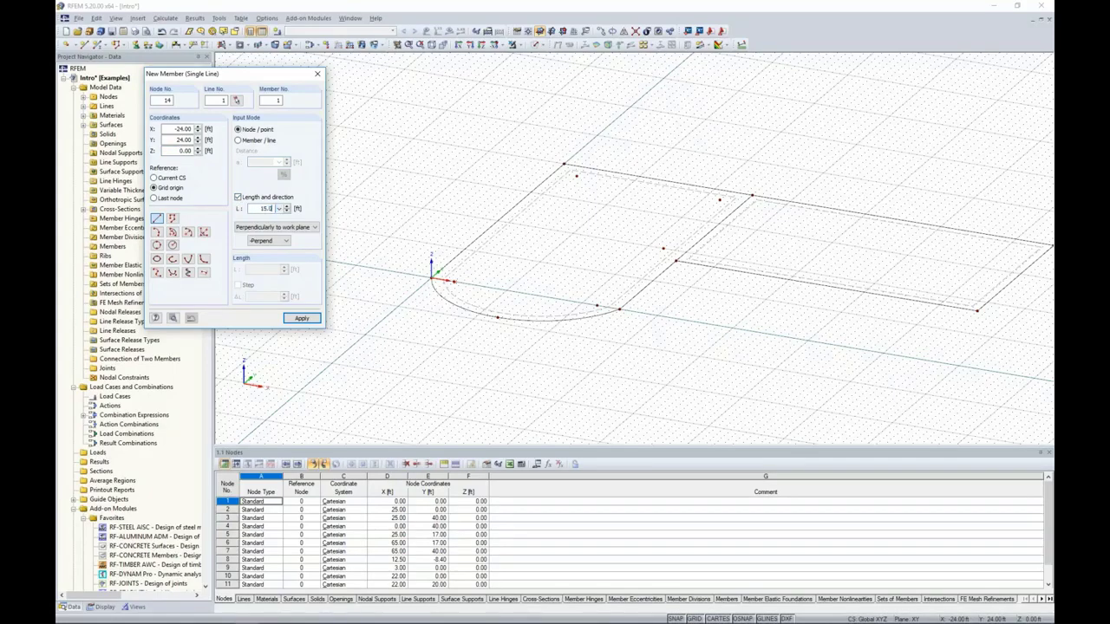
click(263, 227)
click(264, 243)
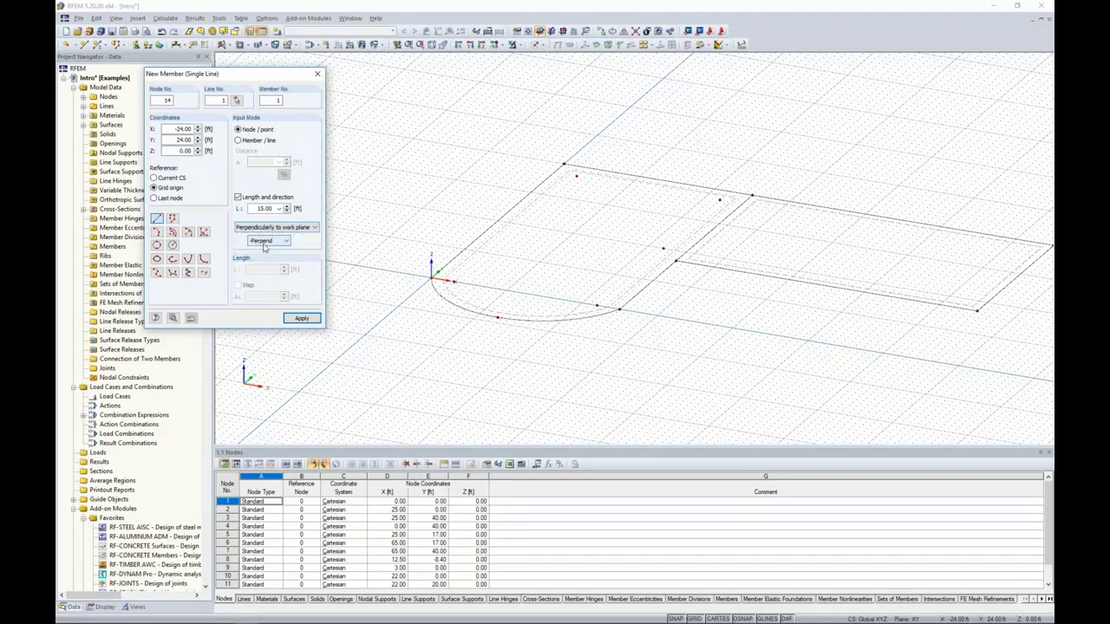
click(266, 242)
click(262, 262)
- Place column members on the five standard nodes inside the arc-ended surface
scroll(469, 312, up, 2)
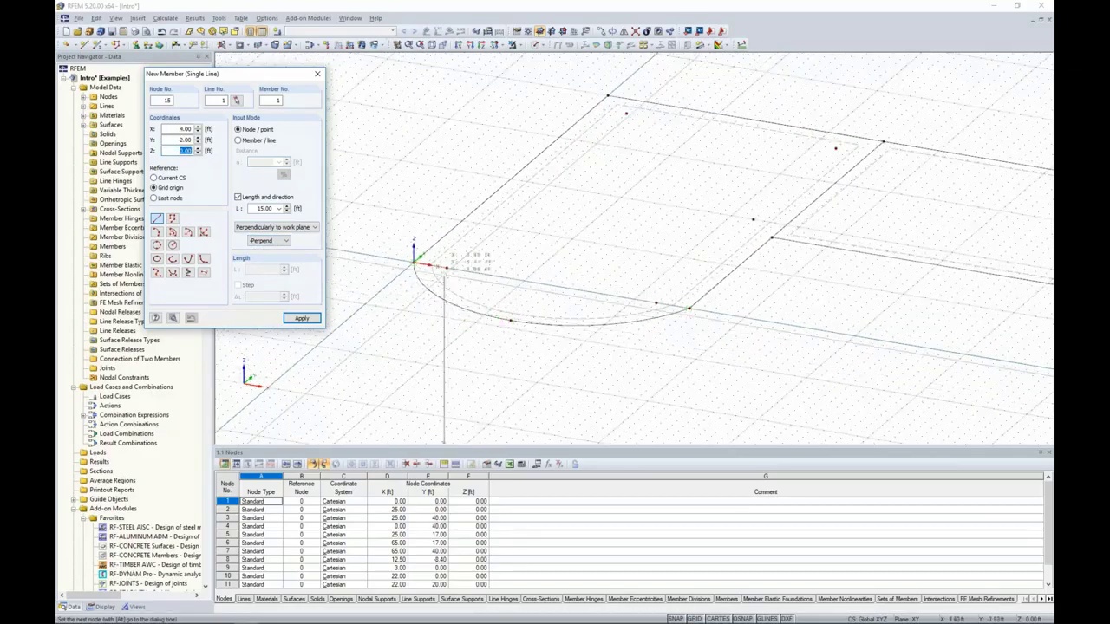
click(446, 267)
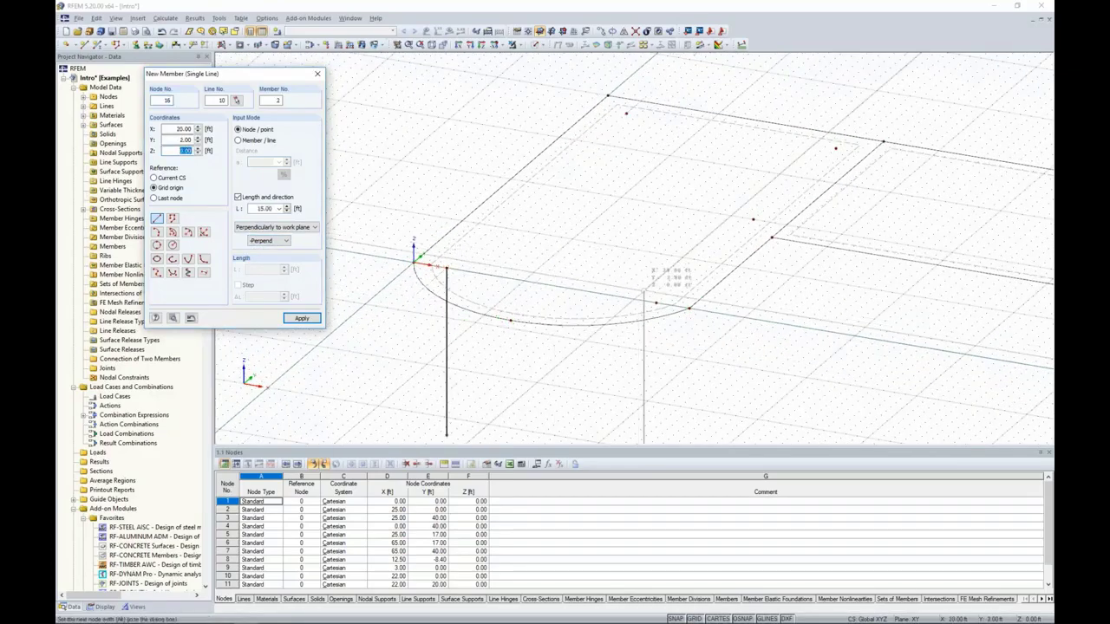
click(655, 304)
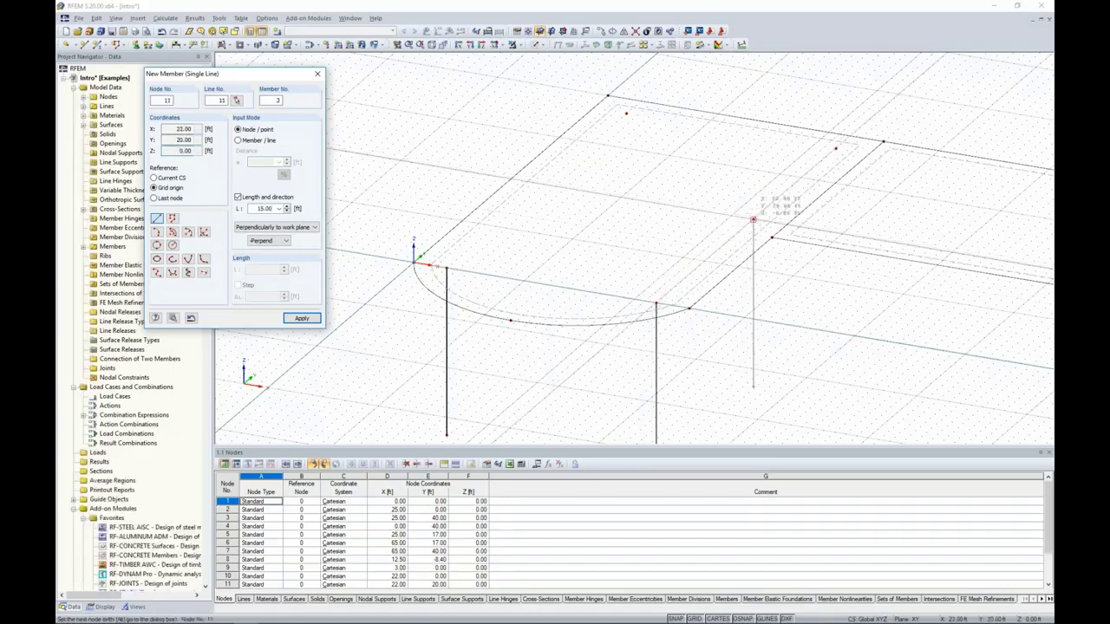
click(753, 220)
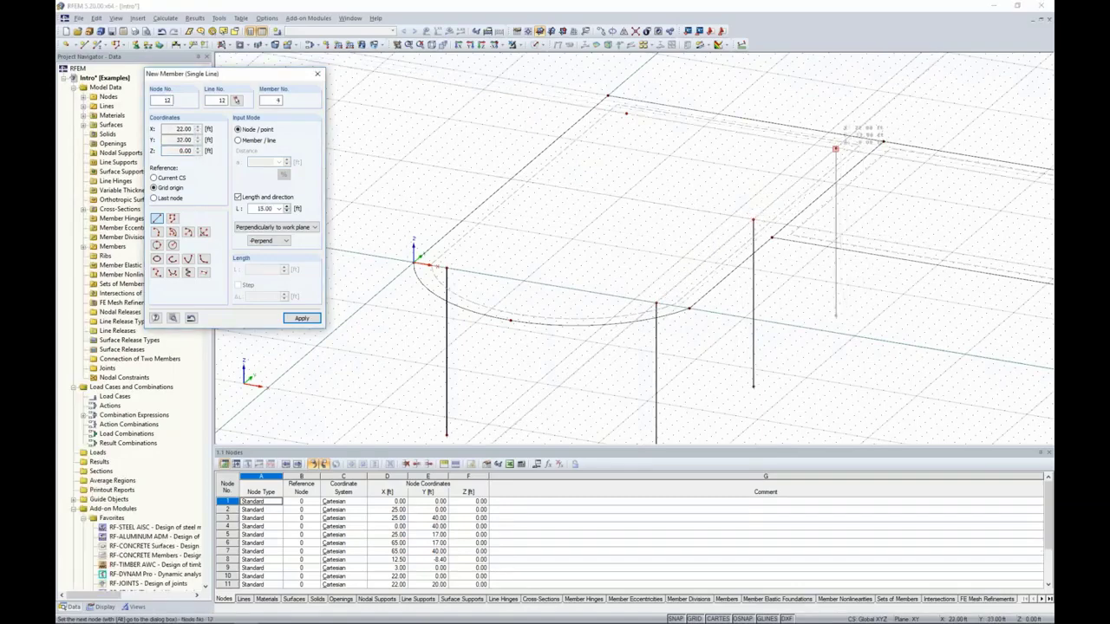
click(836, 149)
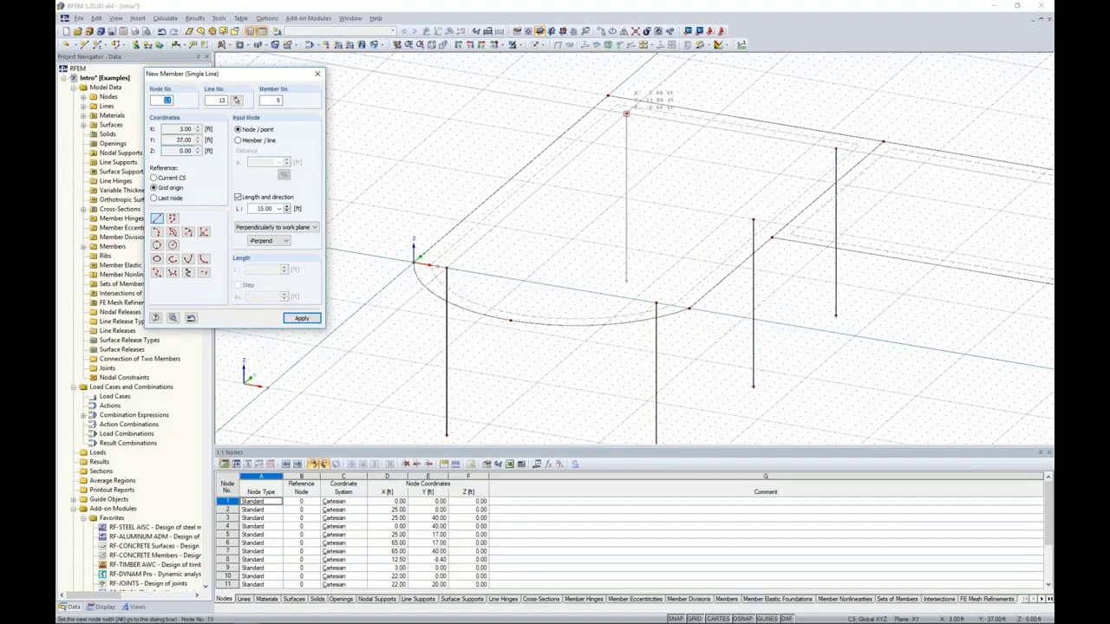
click(627, 113)
key(Escape)
- Switch the model display to solid transparent
ctrl+middle_drag(639, 225, 588, 293)
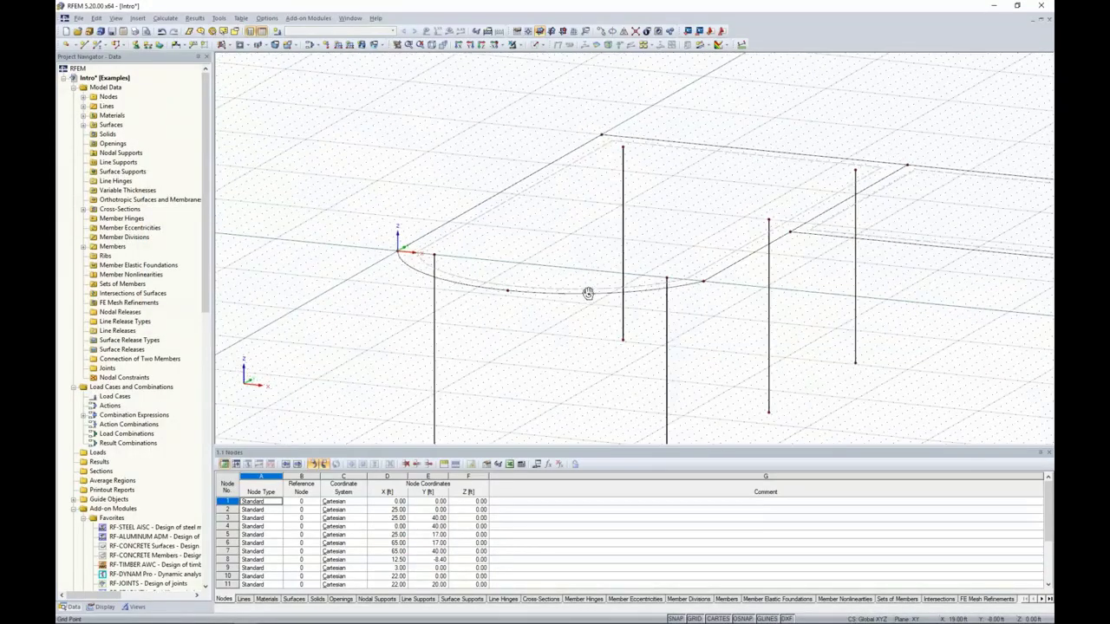
click(537, 44)
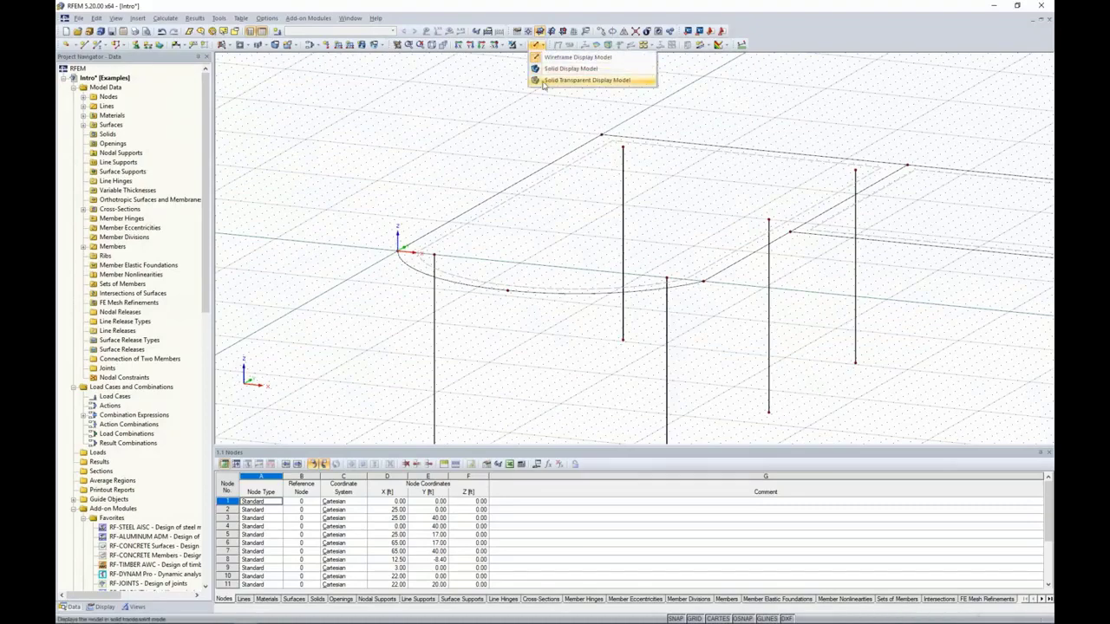
click(543, 83)
scroll(584, 187, down, 4)
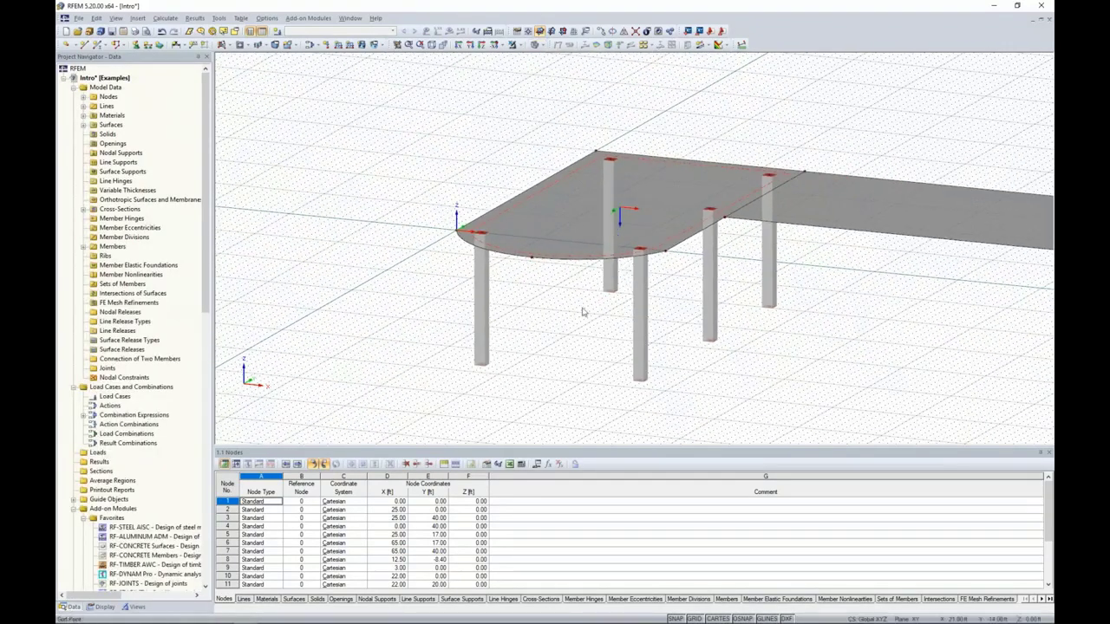
- Mirror a copy of the arc-ended surface and its five columns about the Y-Z plane through the point X 45, Y 17, Z 0 ft
ctrl+middle_drag(563, 332, 525, 314)
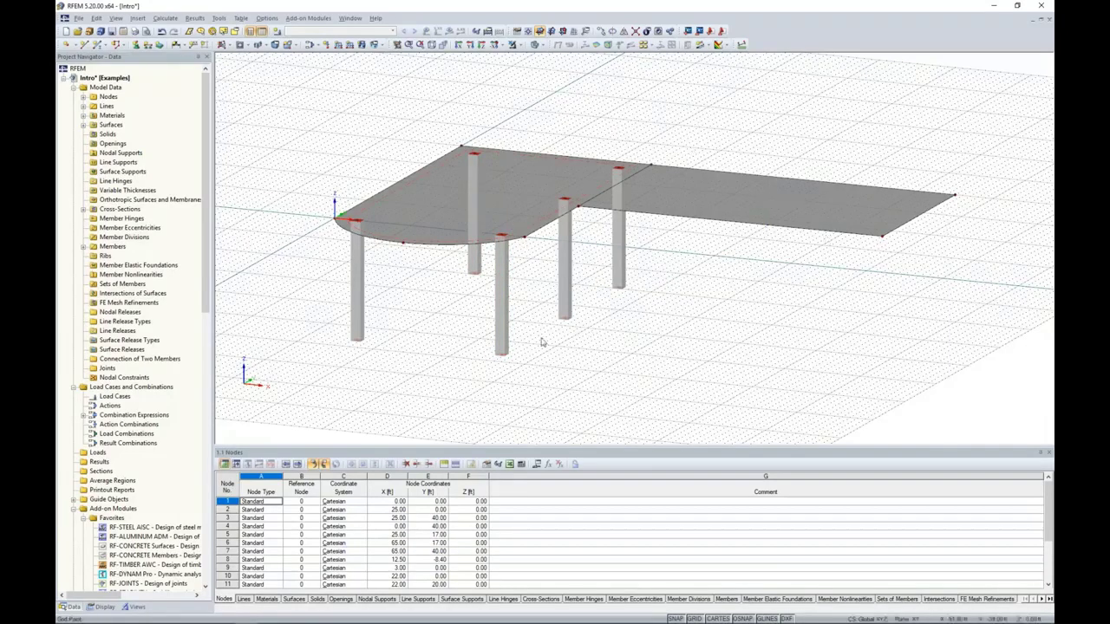
ctrl+middle_drag(464, 362, 561, 321)
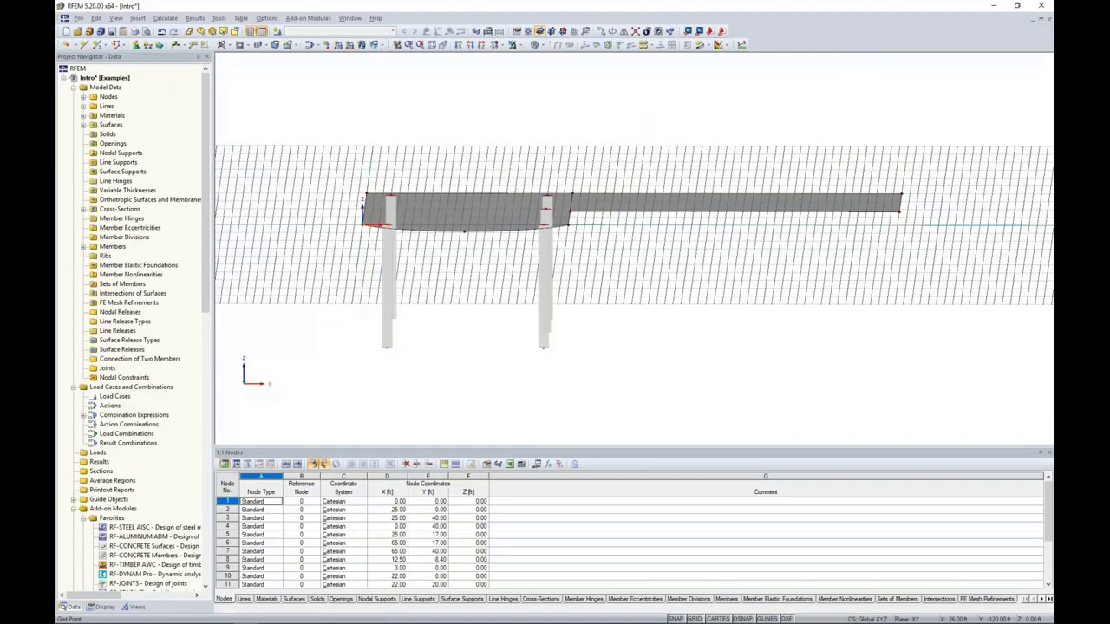
drag(559, 359, 339, 135)
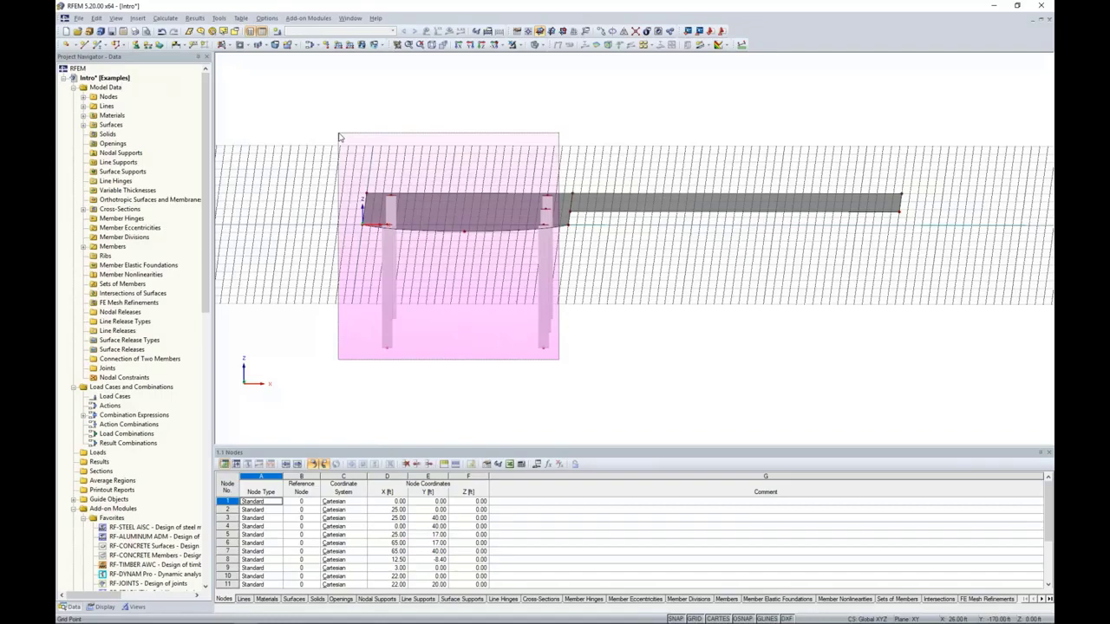
drag(339, 134, 339, 134)
ctrl+middle_drag(716, 148, 674, 188)
middle_drag(721, 136, 642, 136)
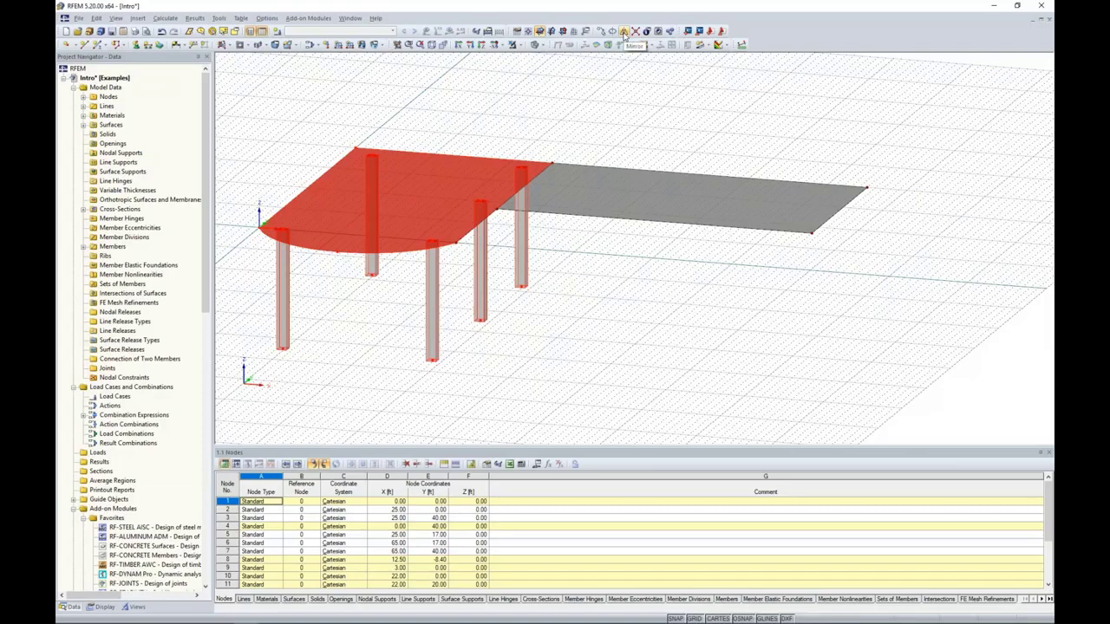
click(624, 33)
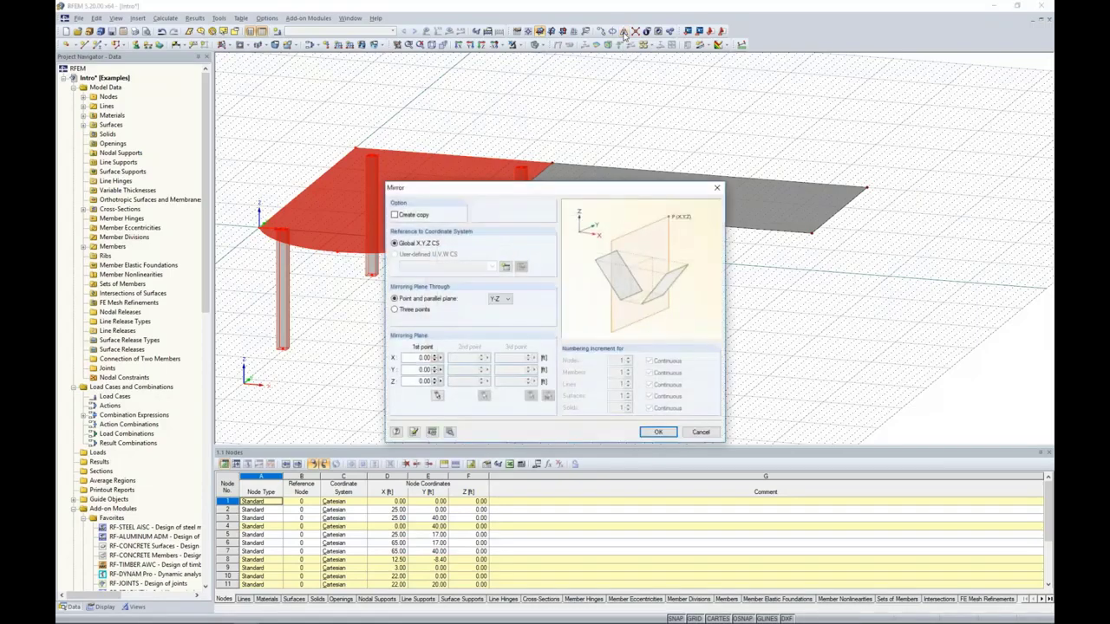
click(395, 215)
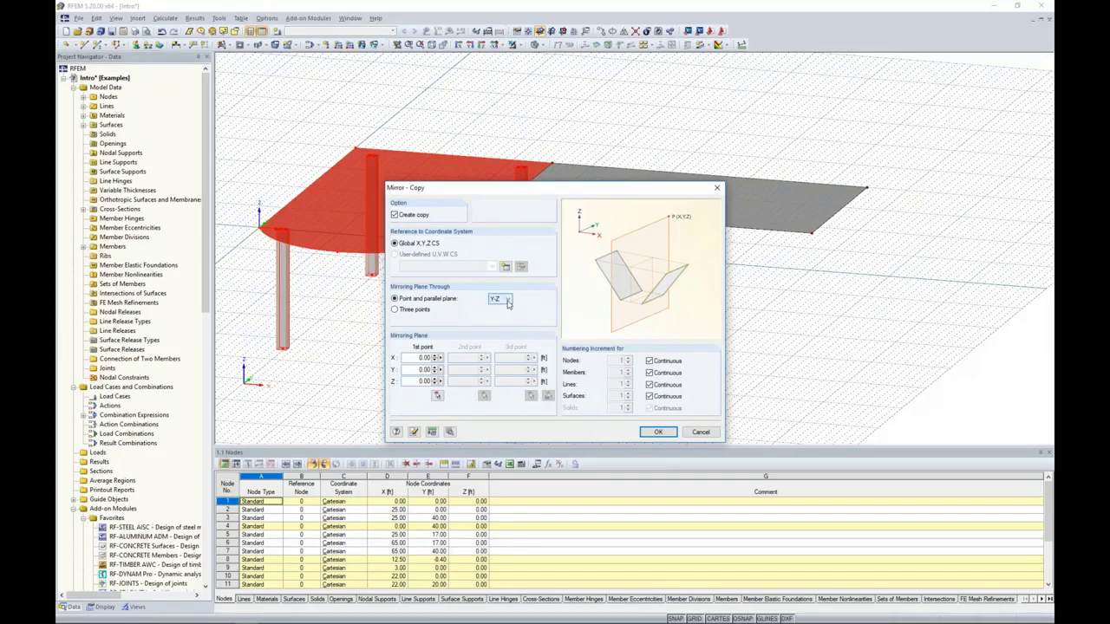
click(438, 396)
ctrl+middle_drag(640, 321, 612, 336)
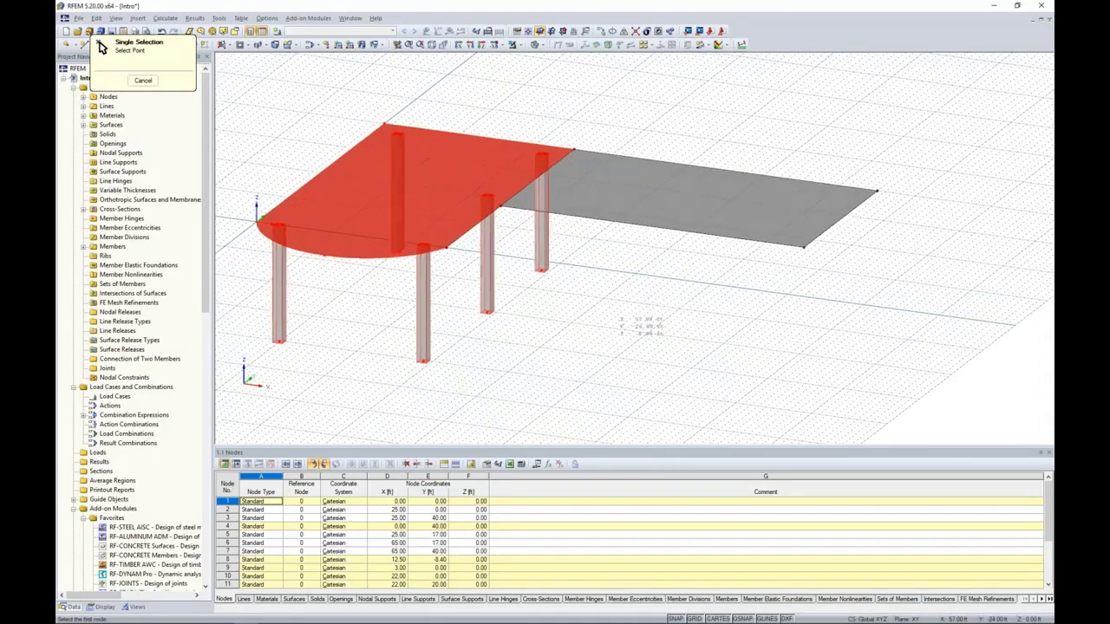
click(652, 227)
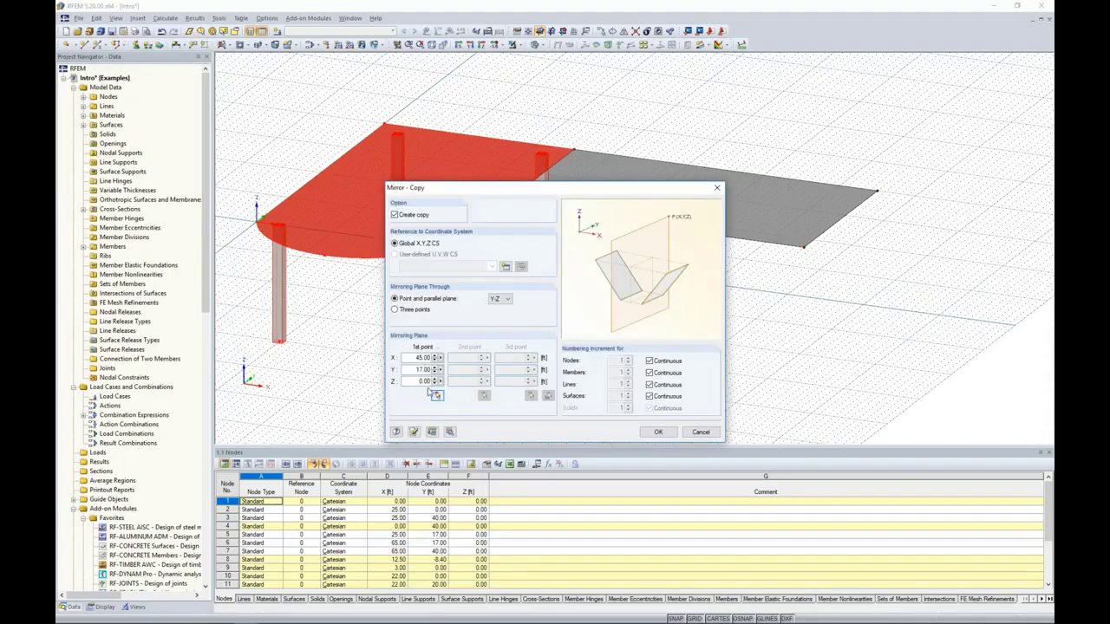
click(656, 431)
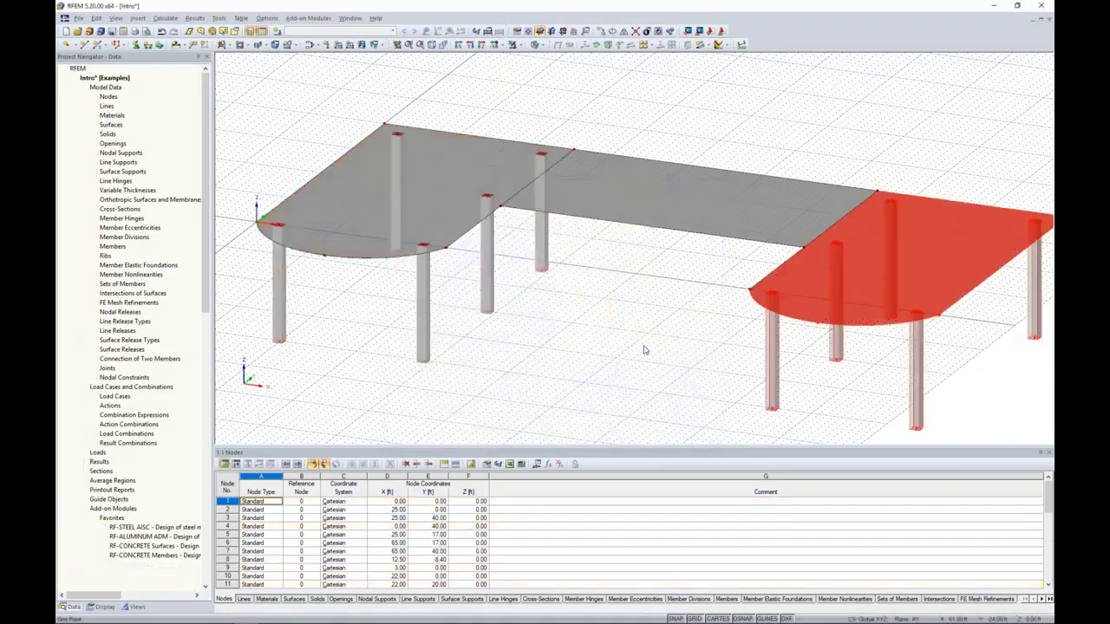
- Save the model with the mirrored surface and columns
middle_drag(645, 350, 601, 322)
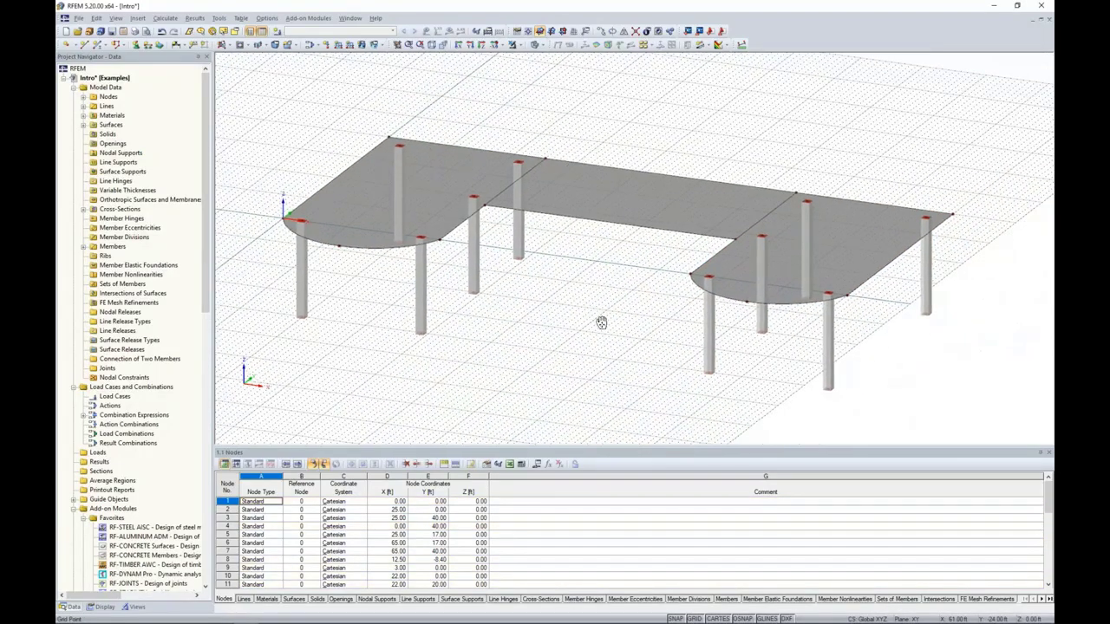
click(112, 31)
ctrl+middle_drag(581, 266, 659, 265)
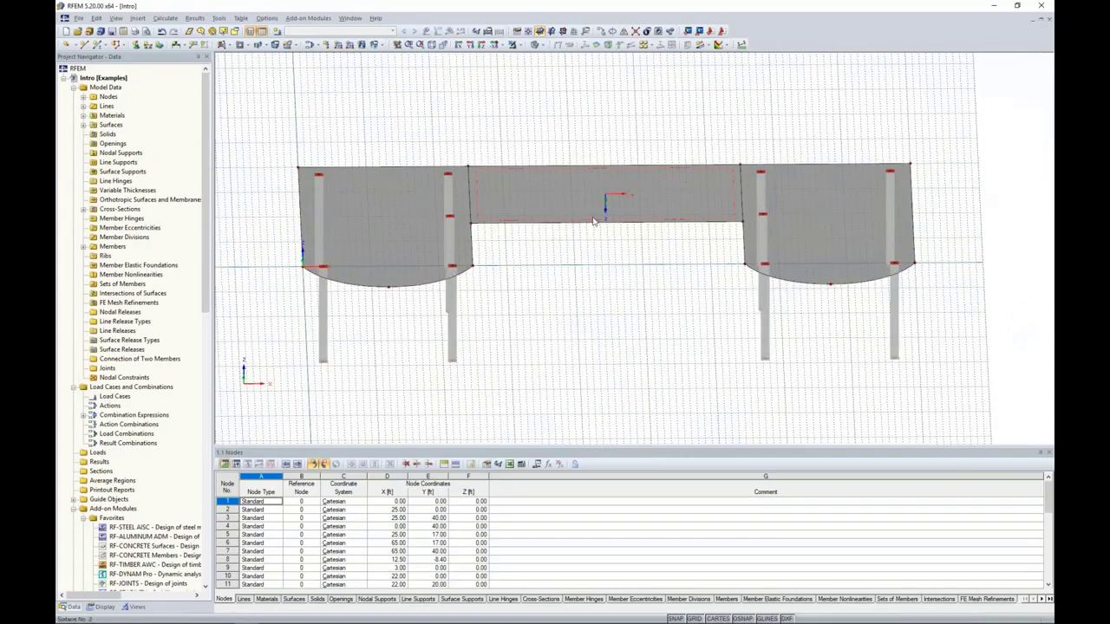
scroll(595, 217, up, 2)
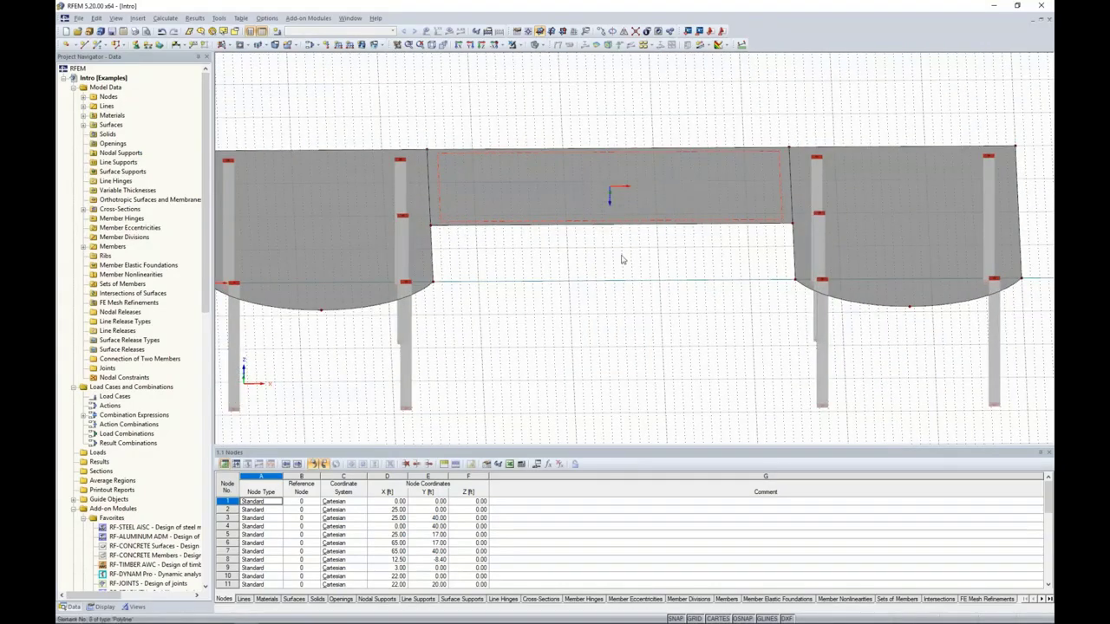
ctrl+middle_drag(619, 258, 589, 309)
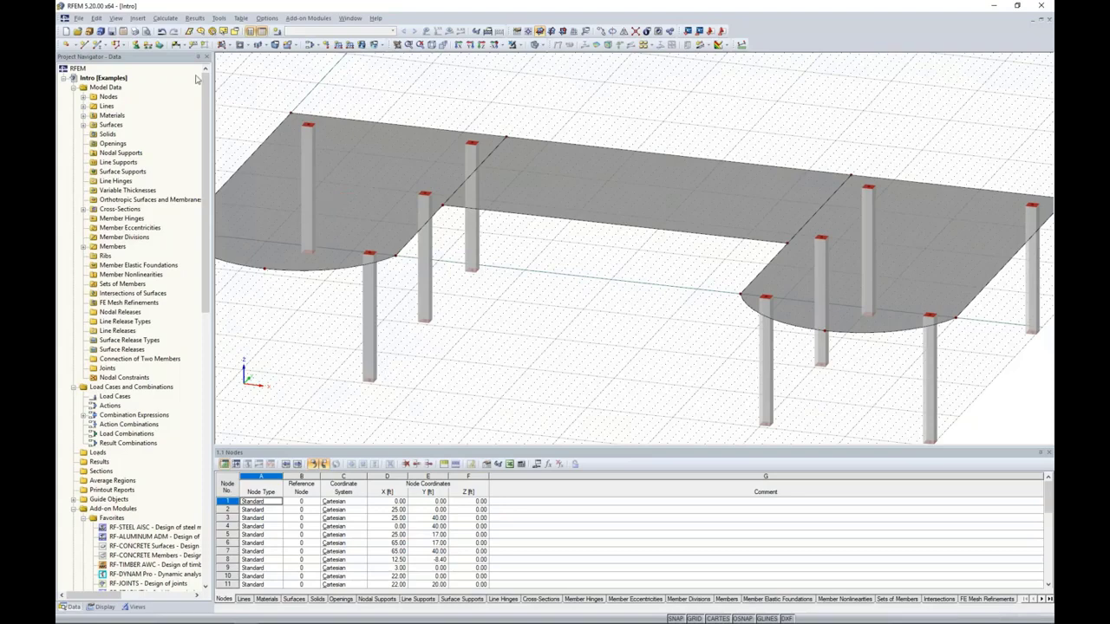
- Create a rectangular opening near the middle of the connecting surface, with the model shown in wireframe display
click(247, 46)
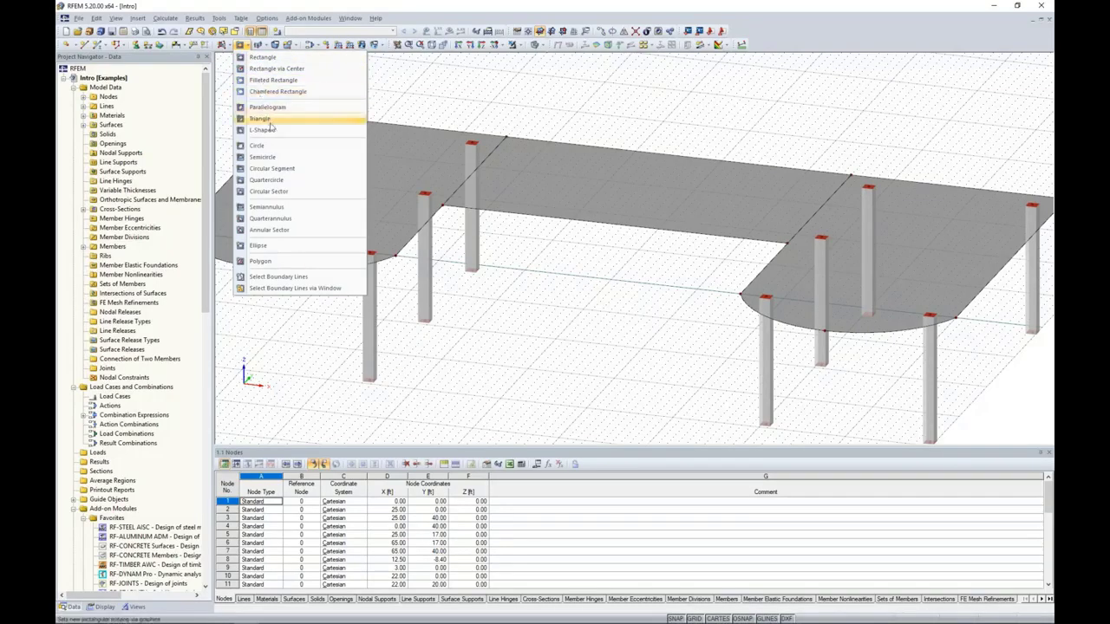
click(261, 59)
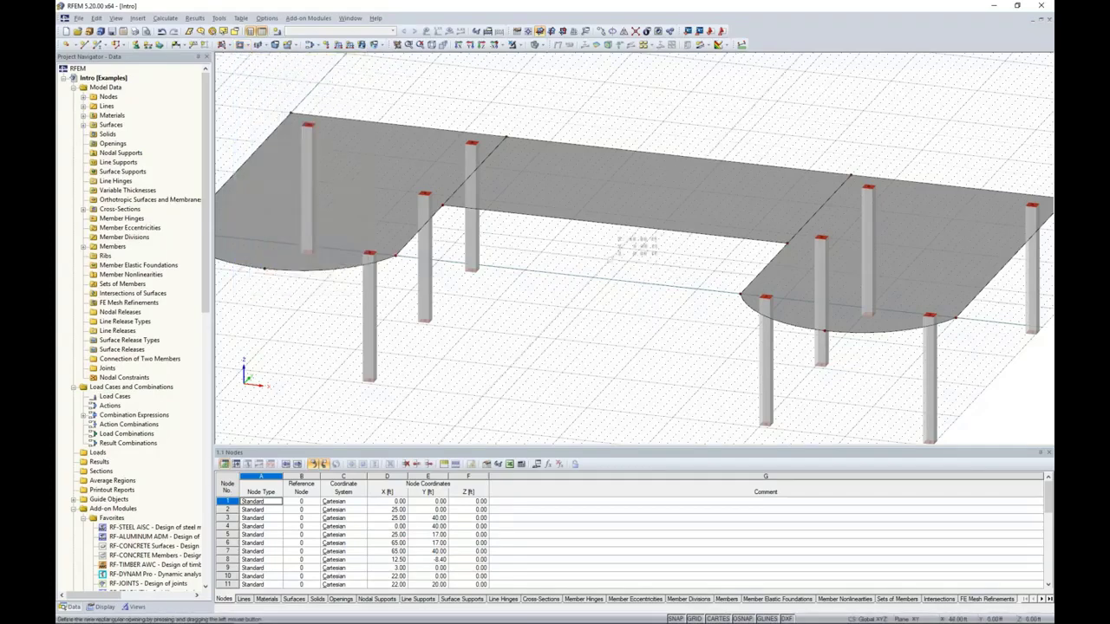
scroll(582, 293, up, 1)
scroll(582, 293, up, 4)
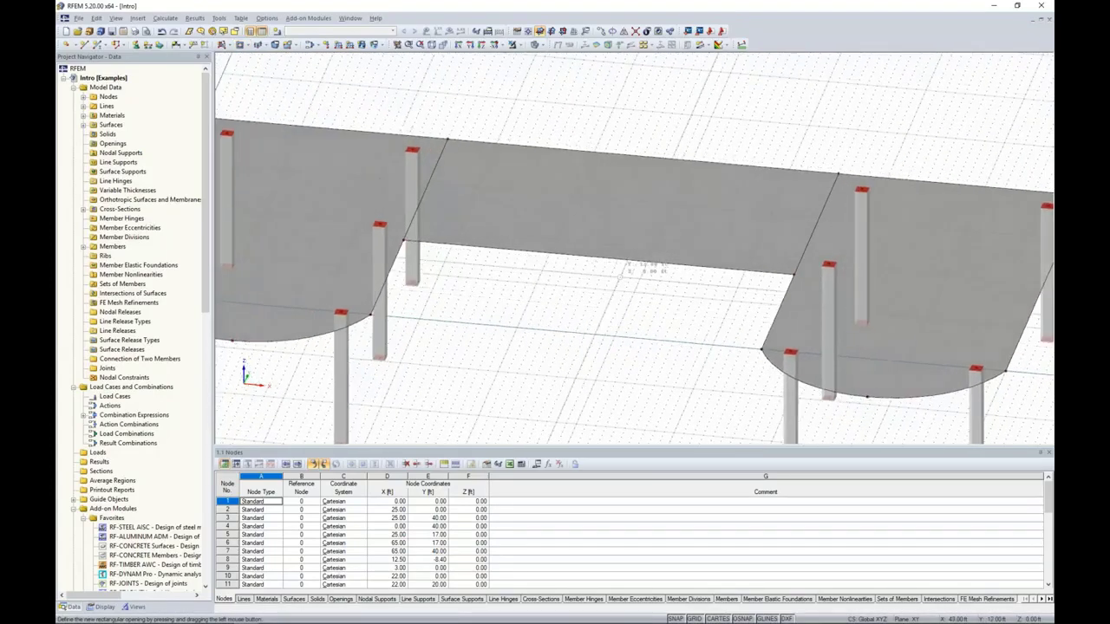
scroll(582, 293, up, 1)
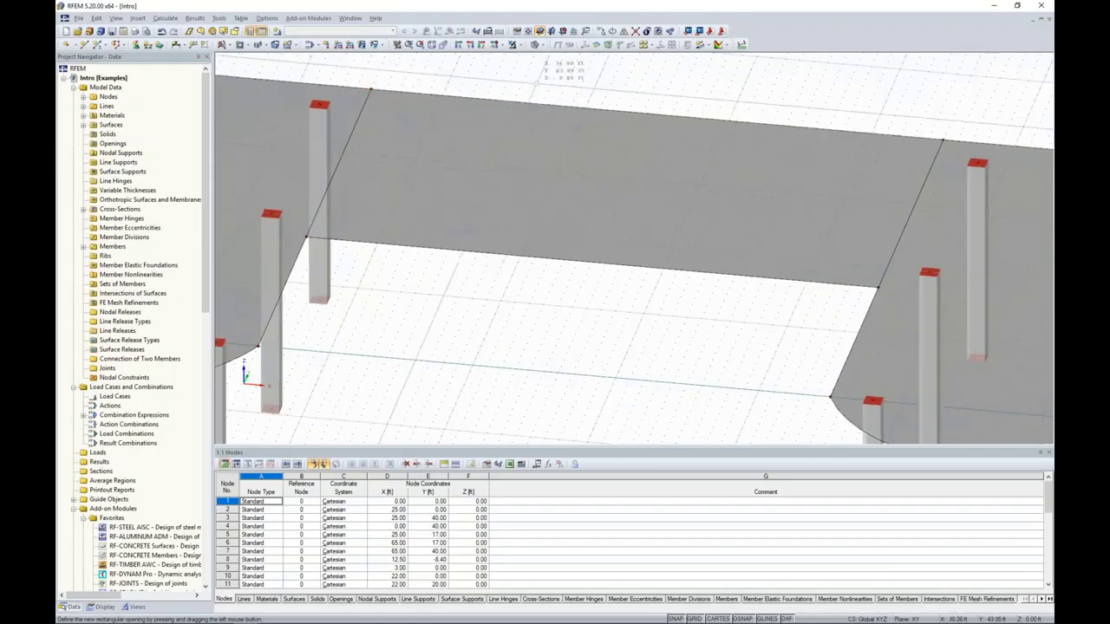
click(541, 45)
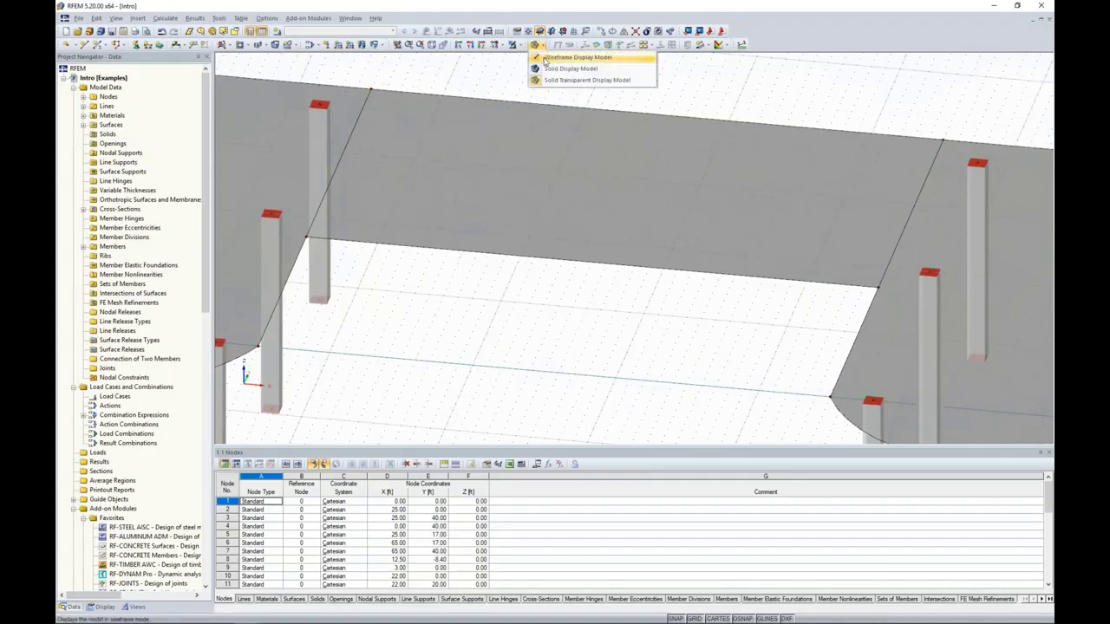
click(545, 57)
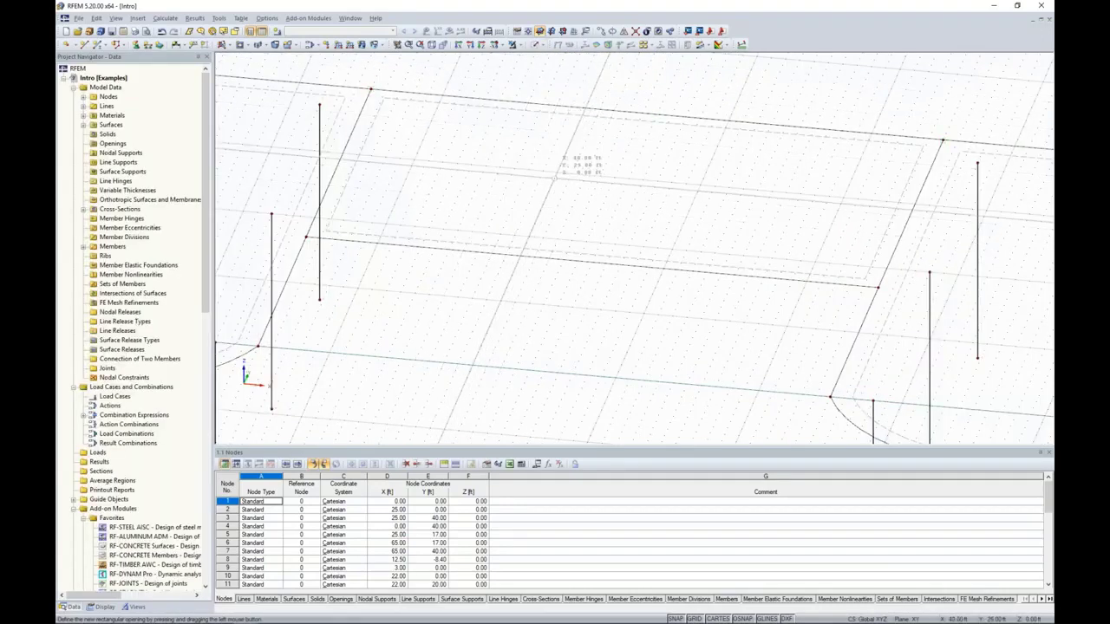
click(557, 172)
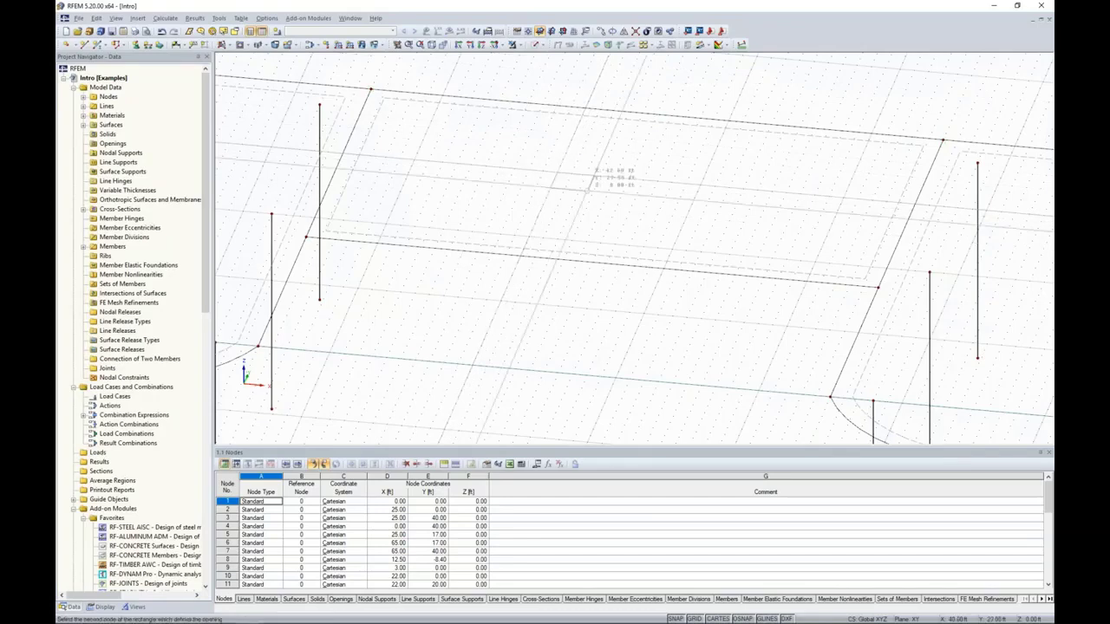
click(674, 250)
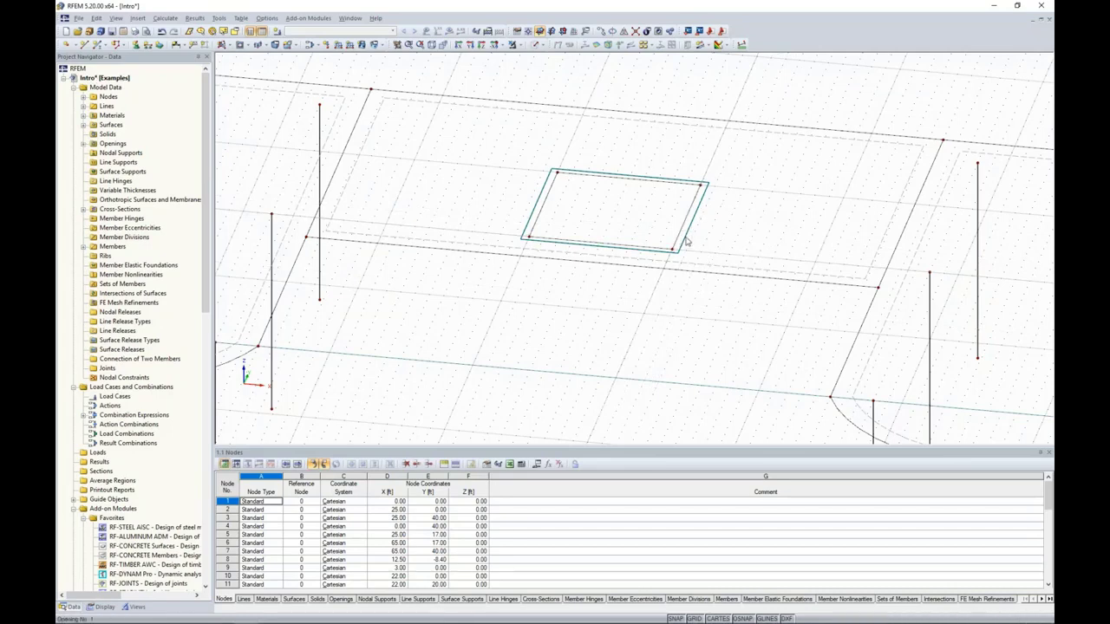
- Switch the model display back to solid transparent
click(541, 44)
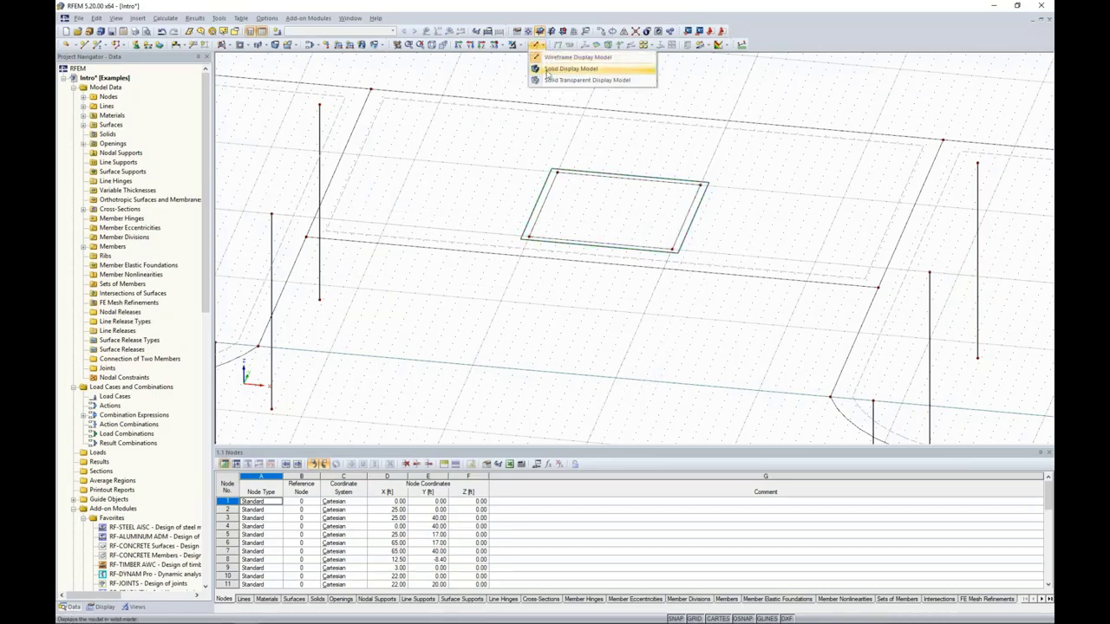
click(577, 80)
scroll(557, 263, up, 1)
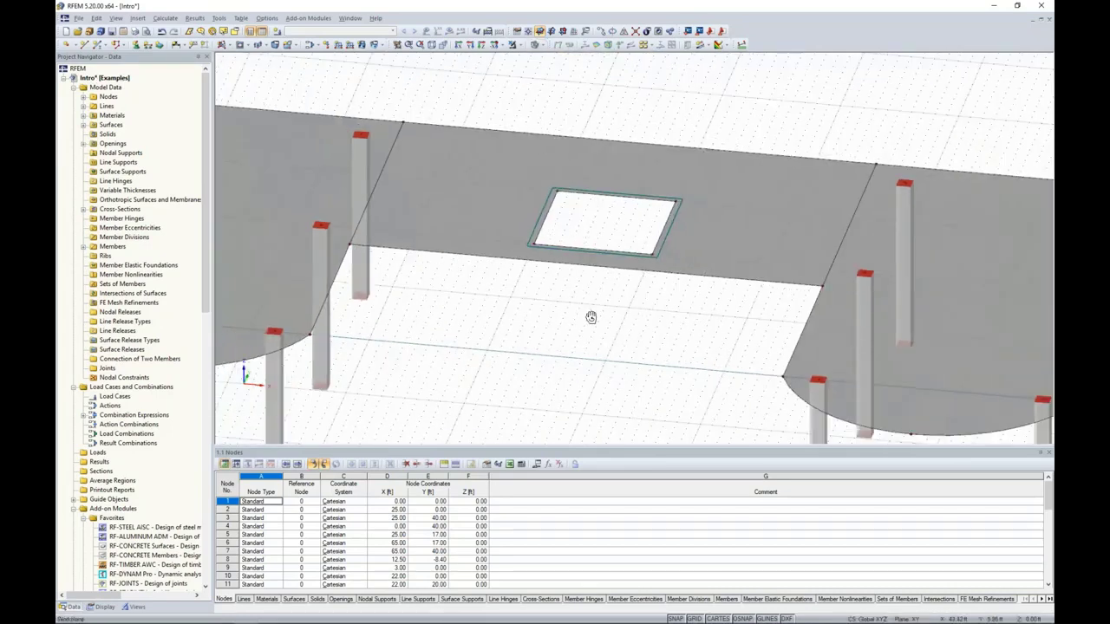
scroll(589, 318, up, 2)
ctrl+middle_drag(522, 287, 525, 298)
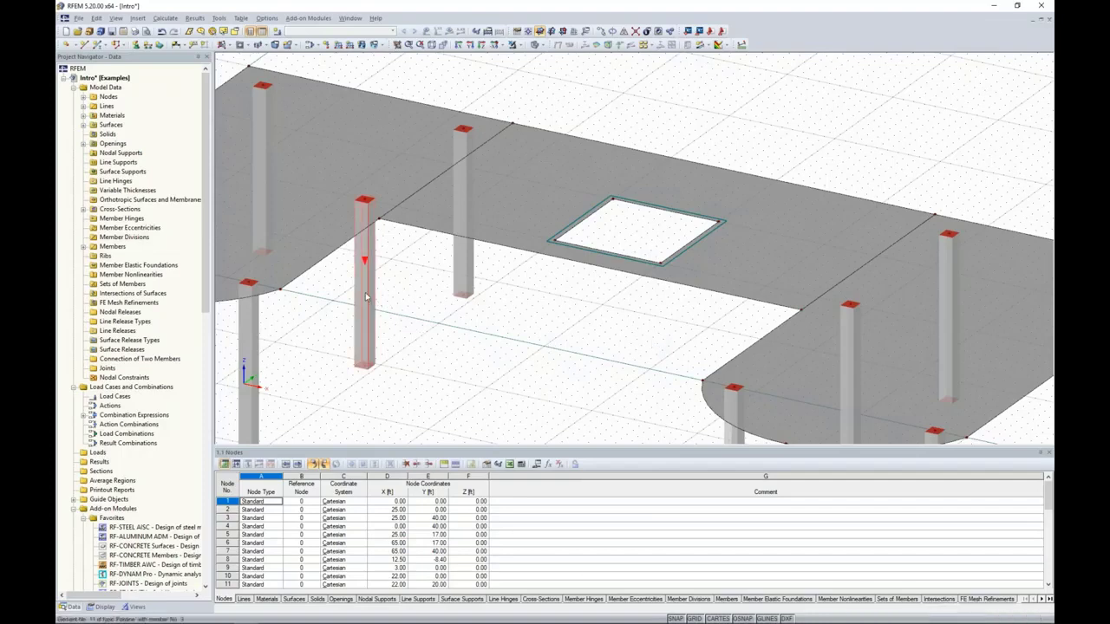
mouse_move(366, 297)
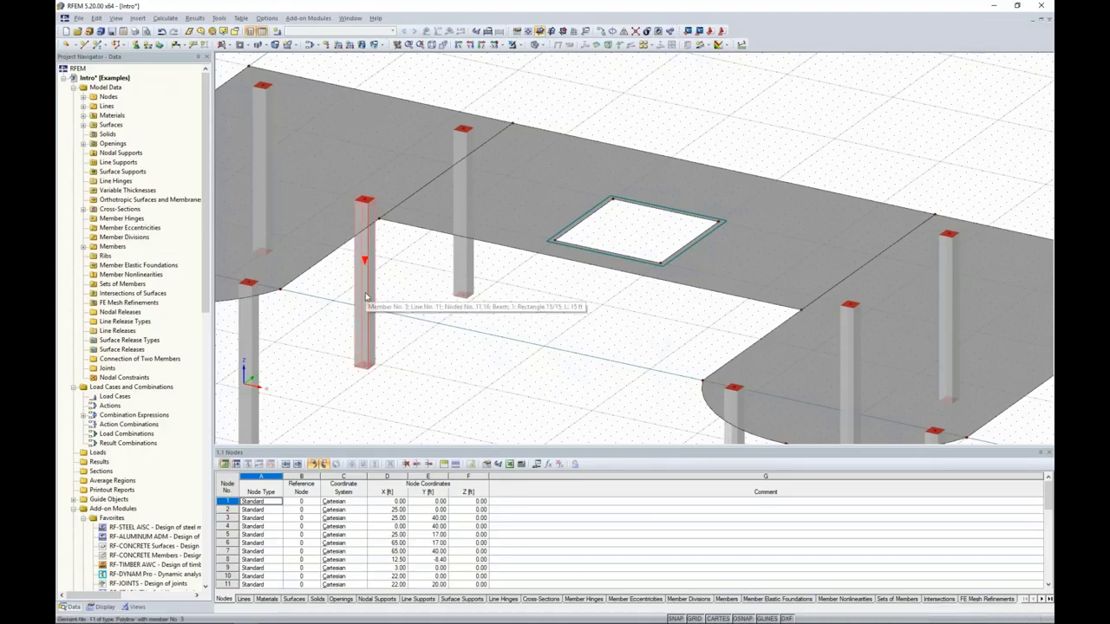
right_click(366, 297)
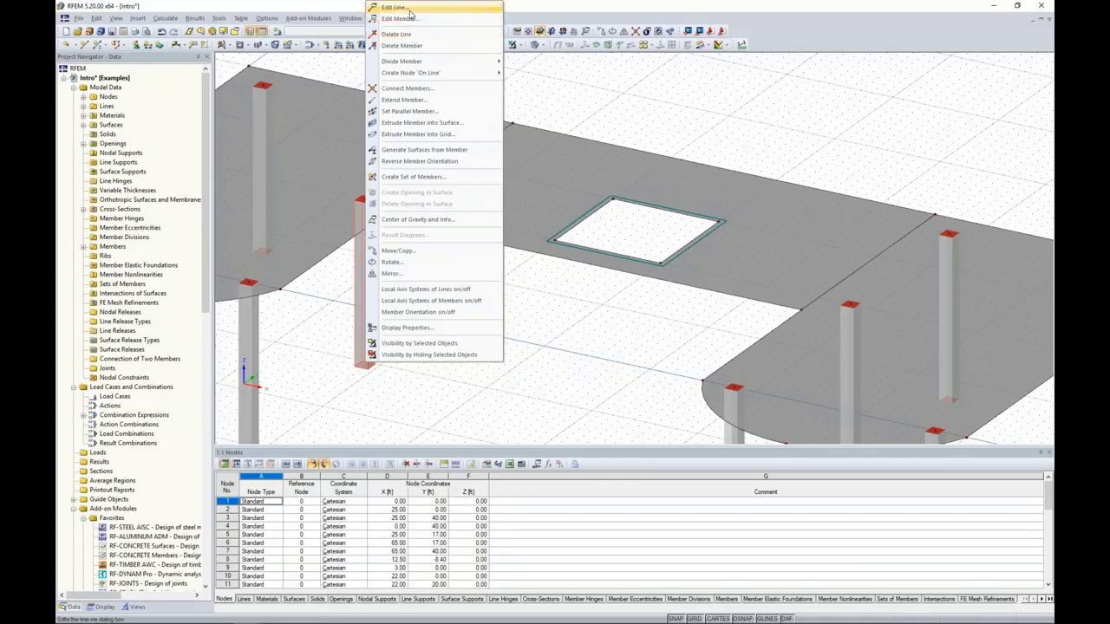
click(530, 311)
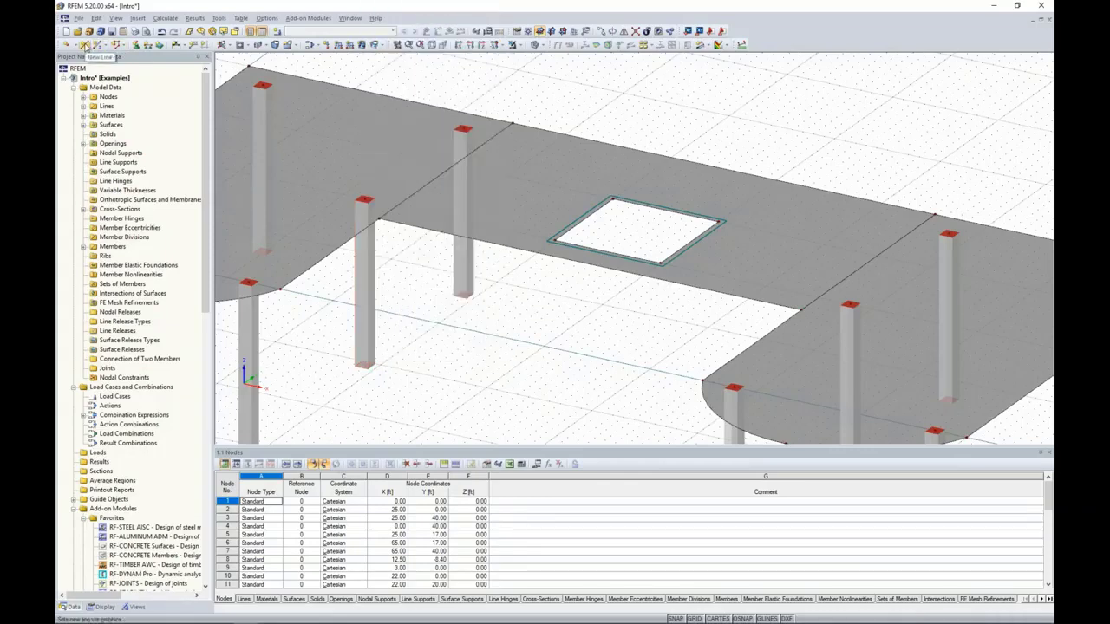
- Draw two straight lines across the connecting surface, joining the facing inner column heads at Y 20 ft and at Y 37 ft
click(84, 44)
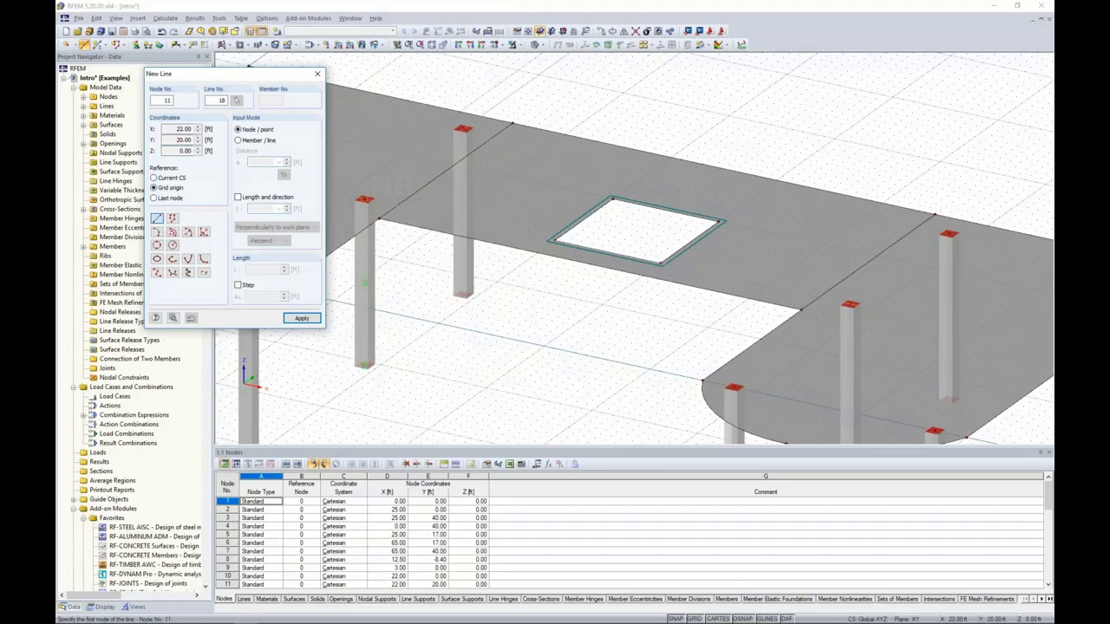
click(365, 200)
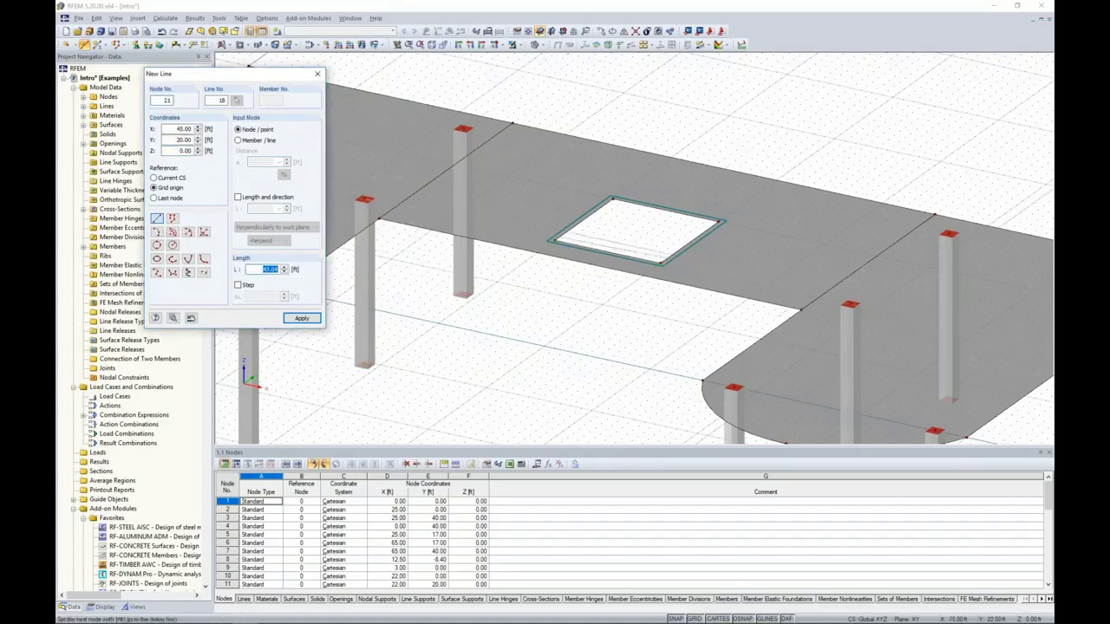
click(850, 304)
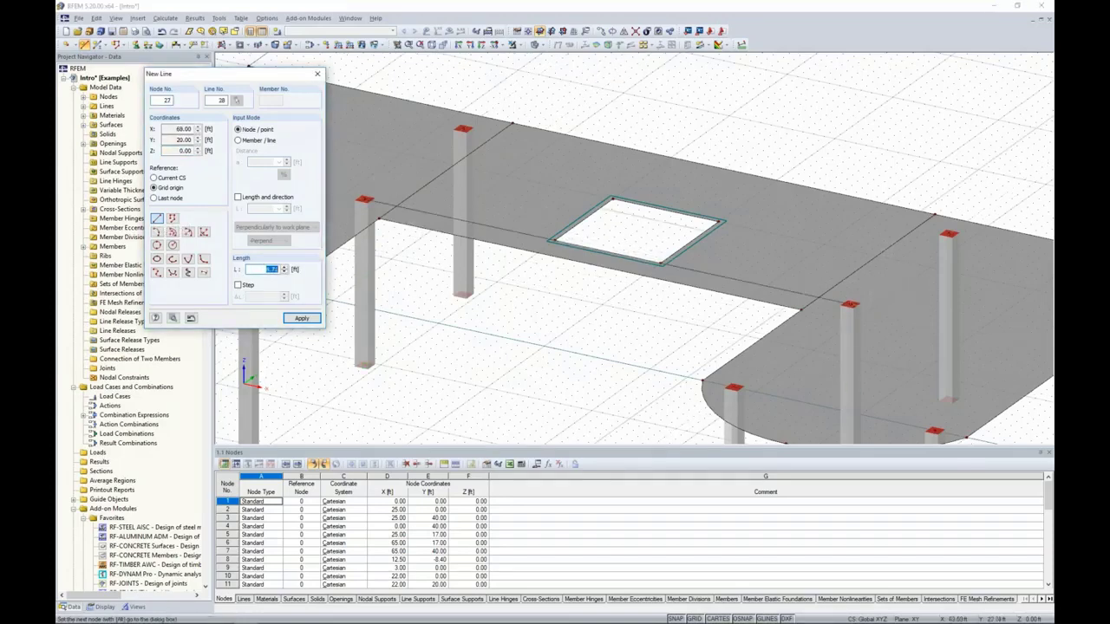
right_click(834, 227)
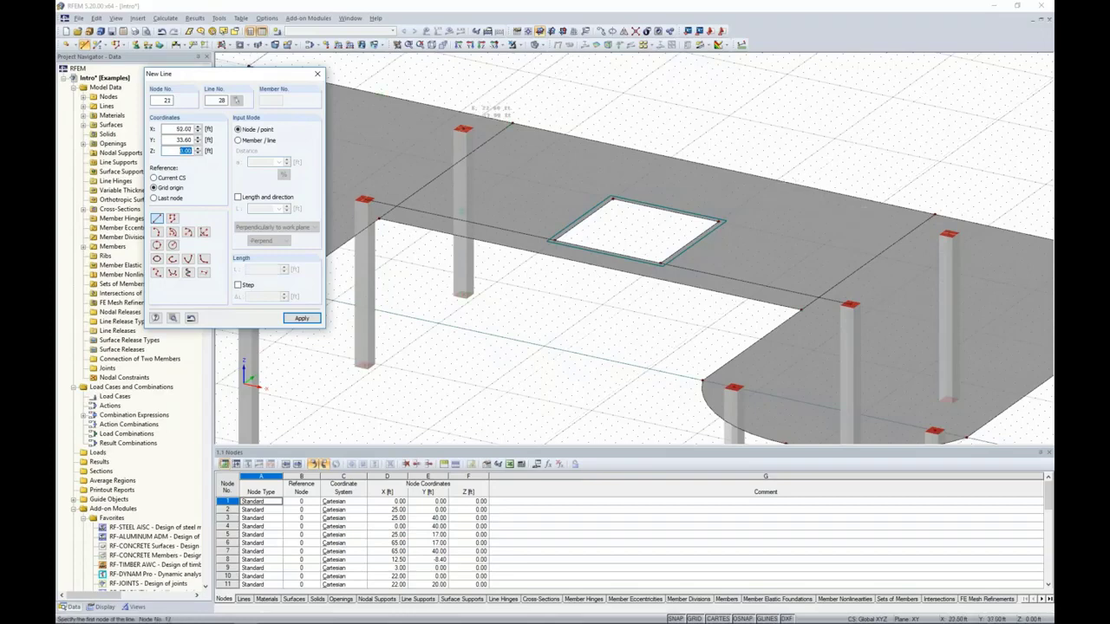
click(512, 124)
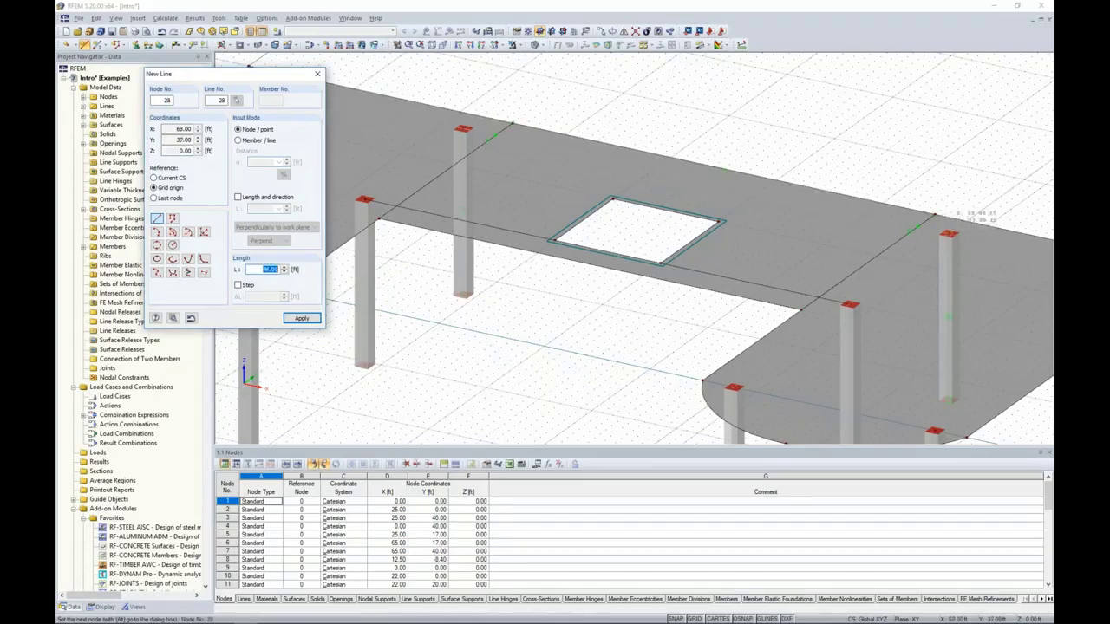
click(950, 232)
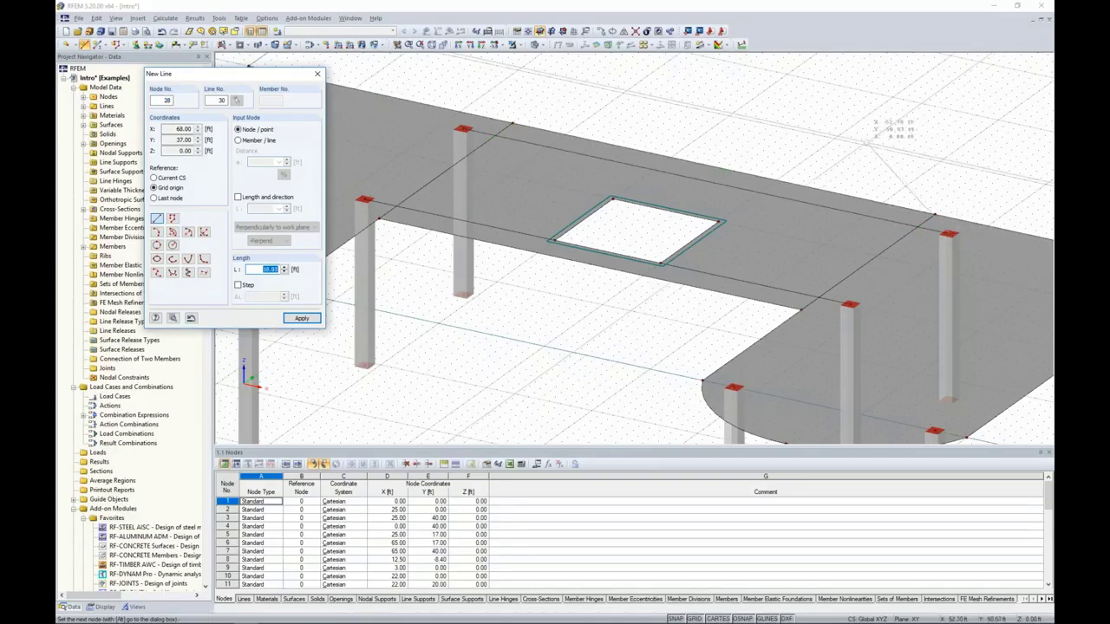
right_click(858, 140)
right_click(858, 140)
- Connect the crossing lines around the connecting surface so nodes are created at their intersections
scroll(856, 139, down, 2)
middle_drag(856, 139, 720, 139)
scroll(777, 141, down, 2)
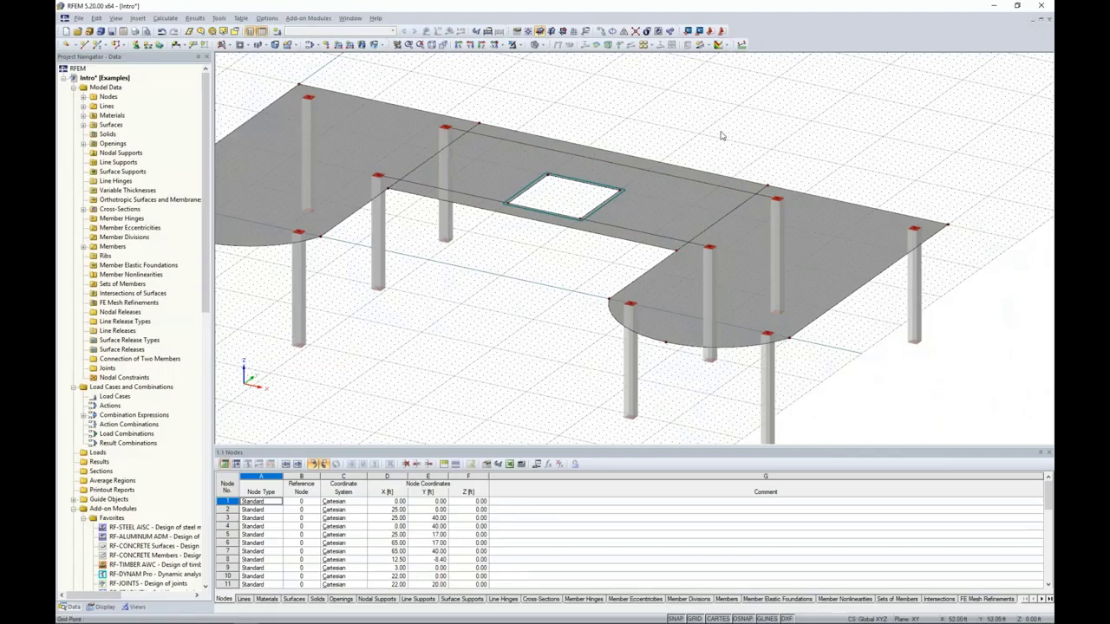
click(635, 32)
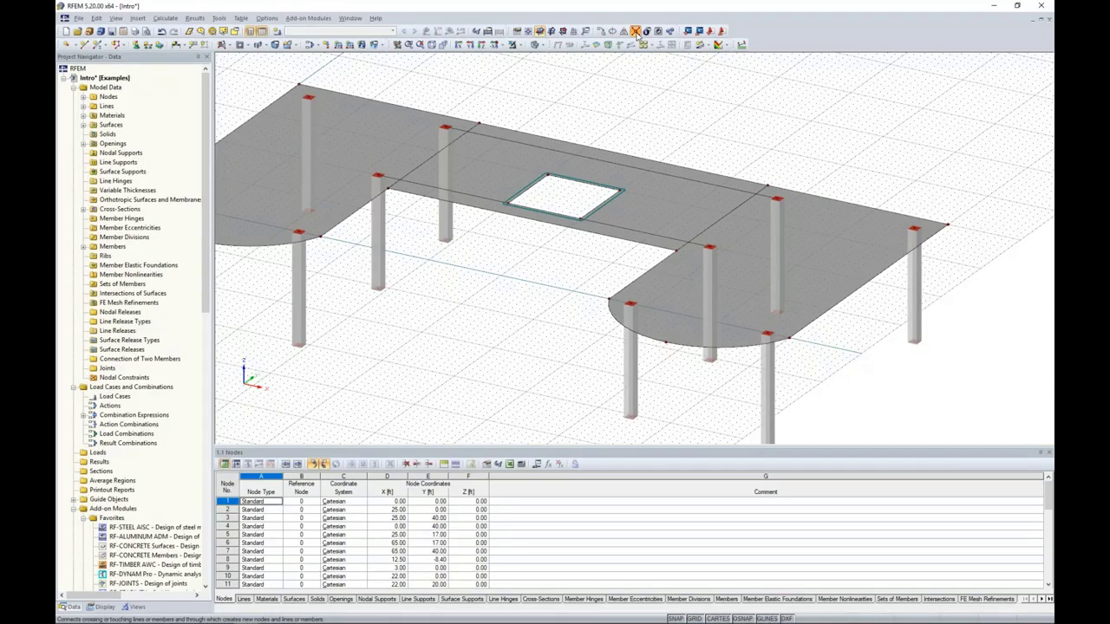
drag(858, 387, 364, 85)
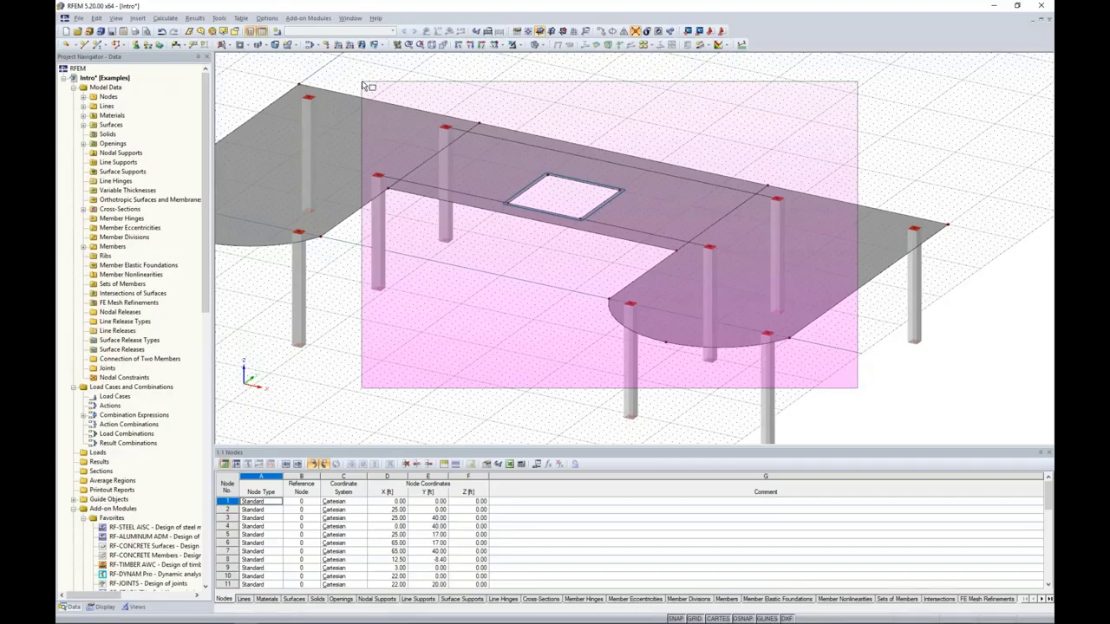
drag(362, 85, 362, 83)
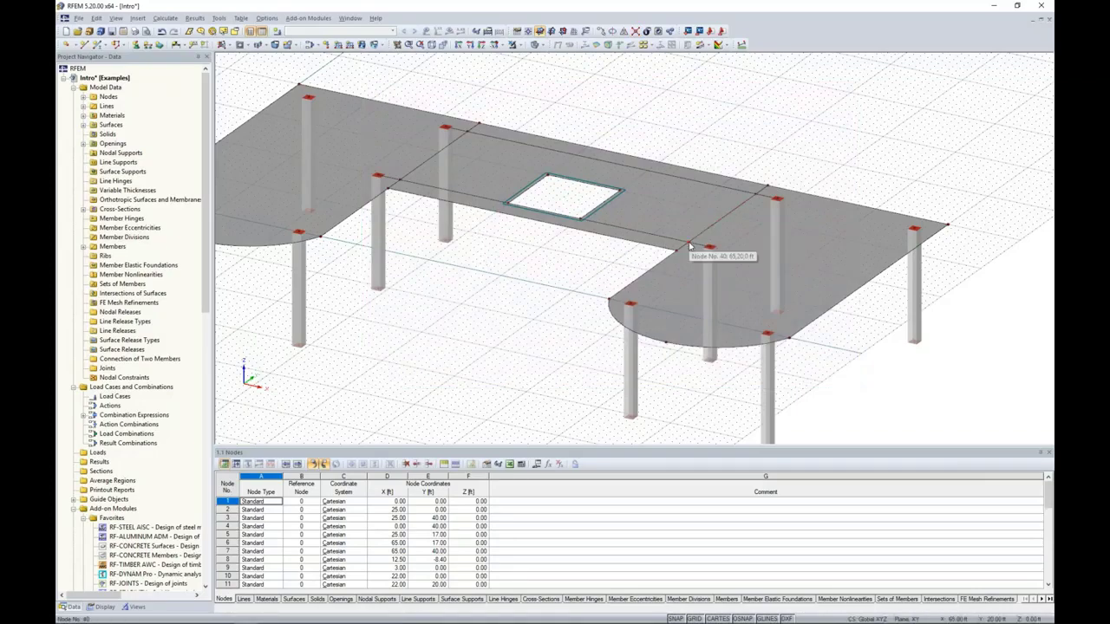
scroll(690, 247, up, 3)
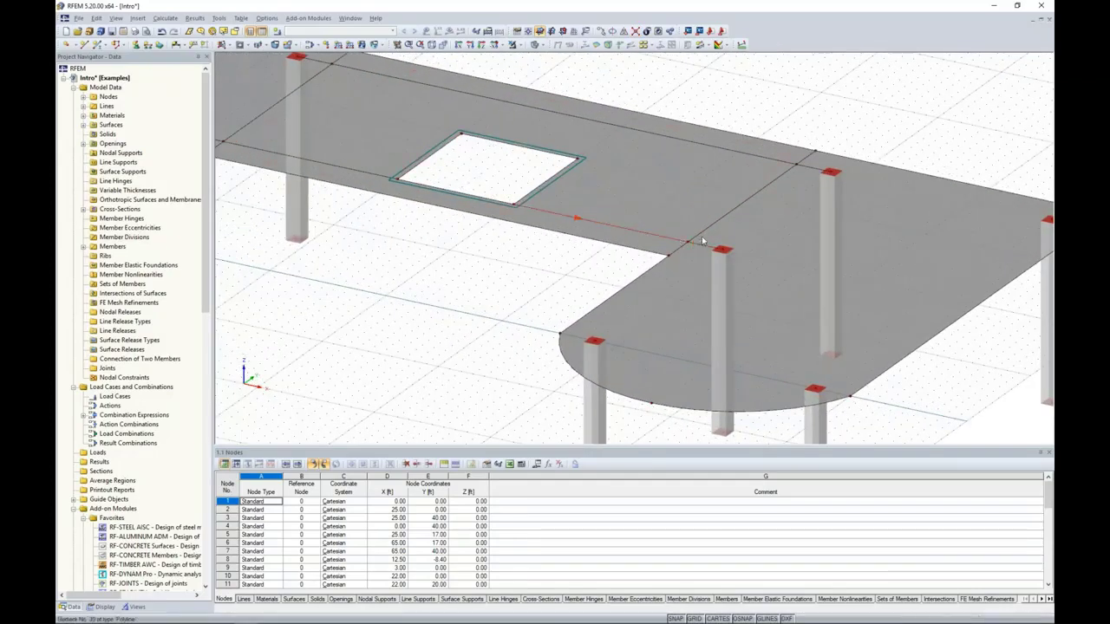
scroll(516, 289, down, 2)
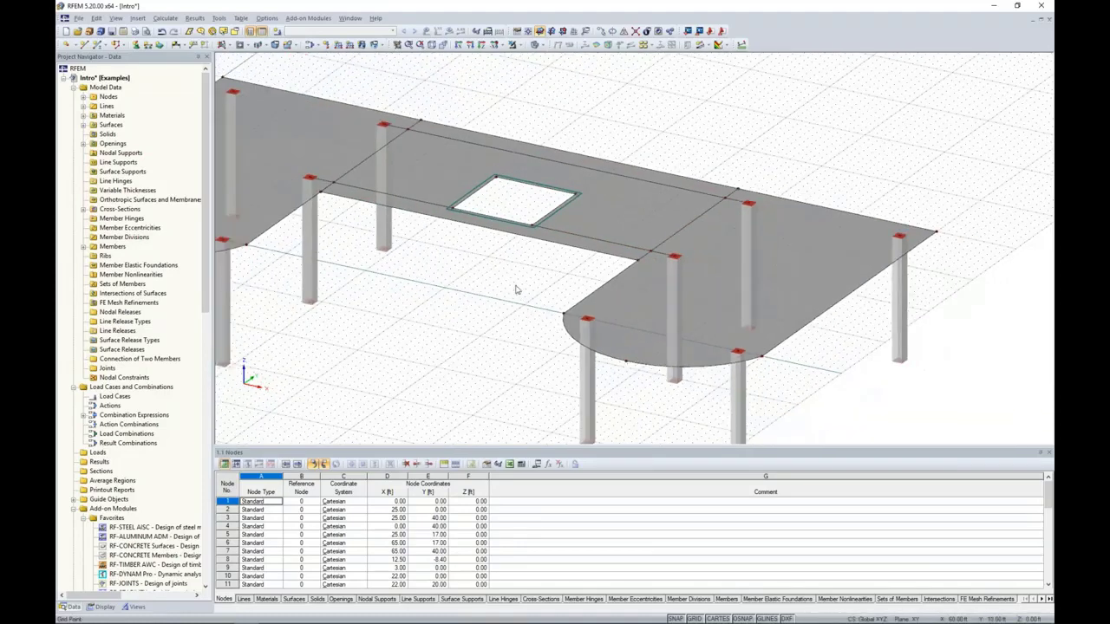
scroll(516, 290, down, 2)
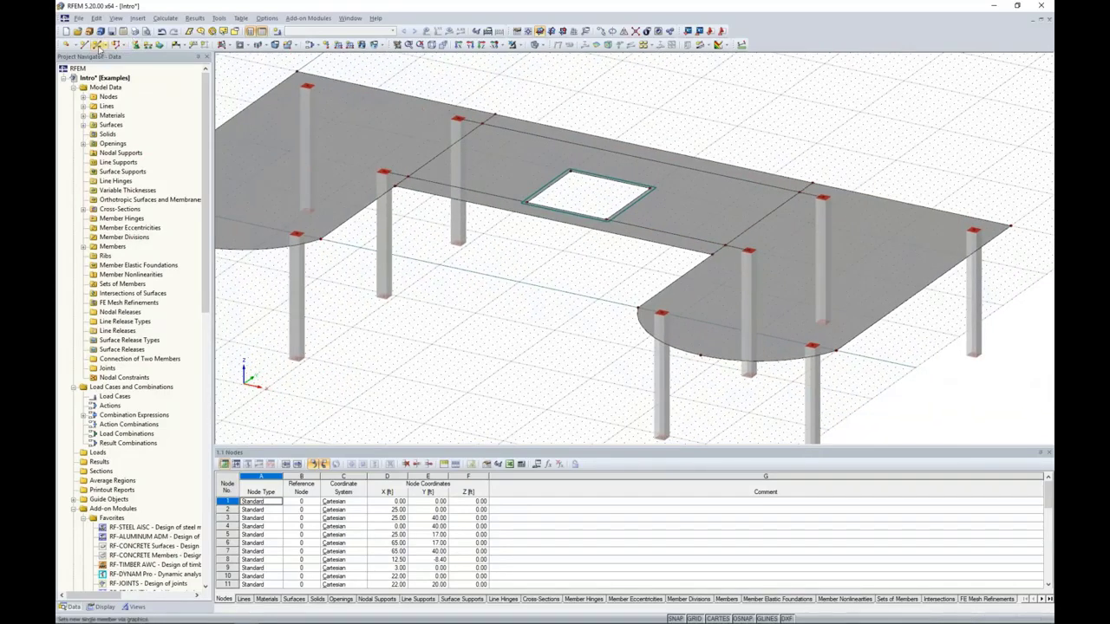
- Start a new member of type Rib with a 10 by 20 in rectangular concrete cross-section
click(98, 46)
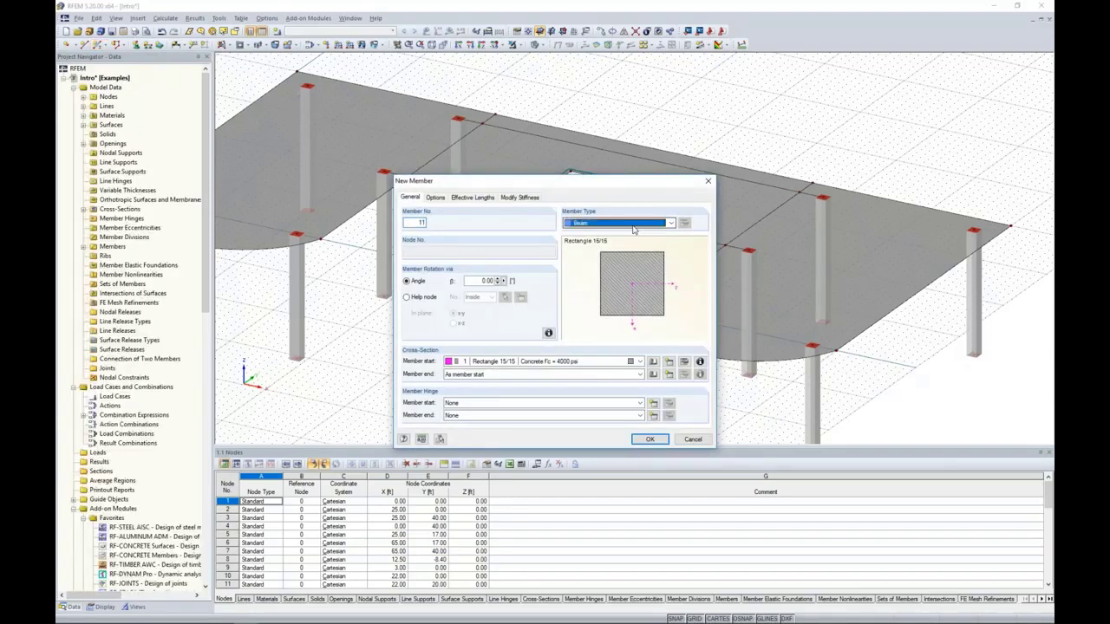
click(632, 224)
click(621, 250)
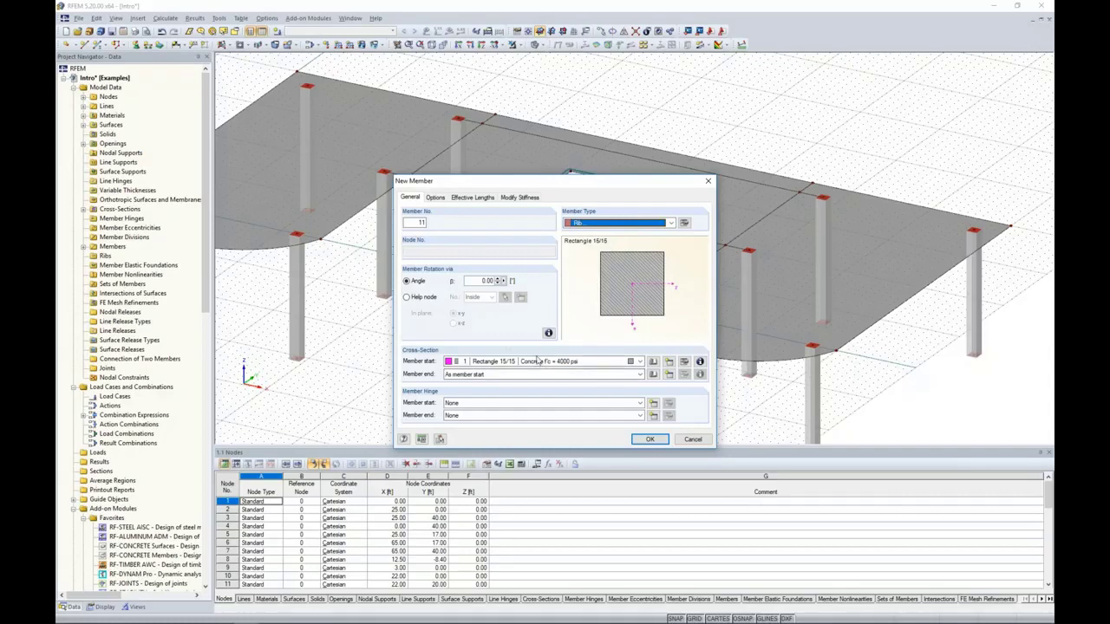
click(654, 363)
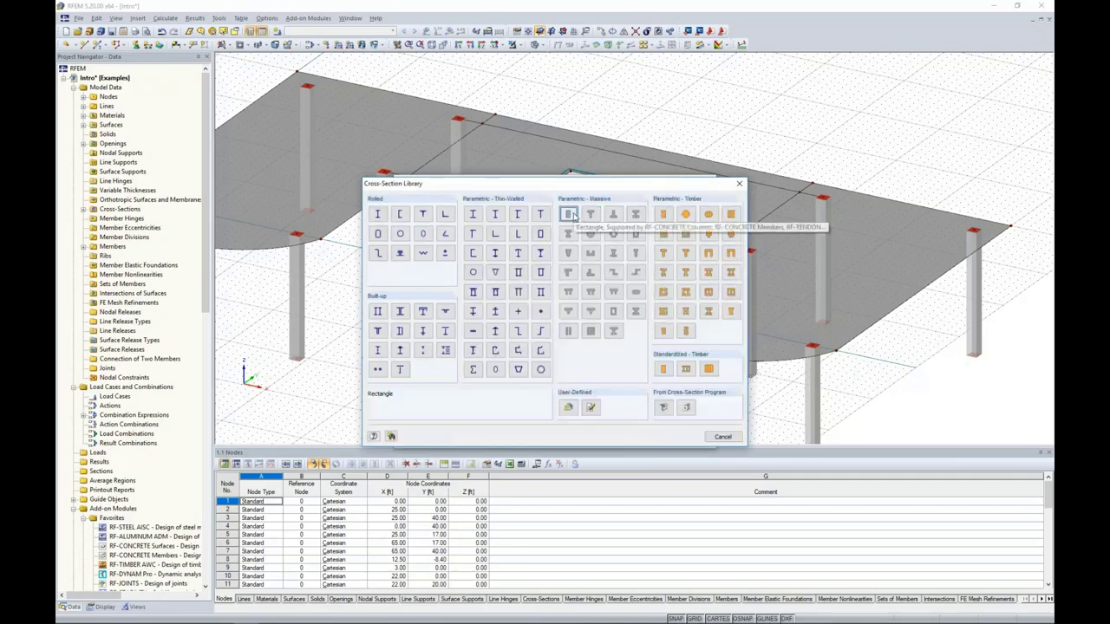
click(574, 213)
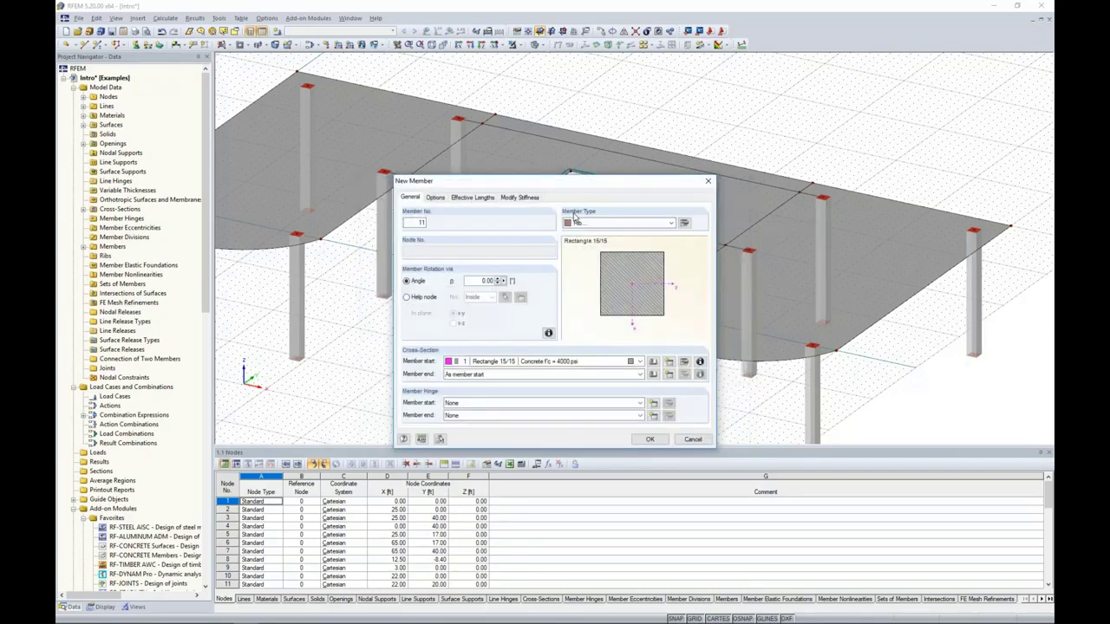
text(10)
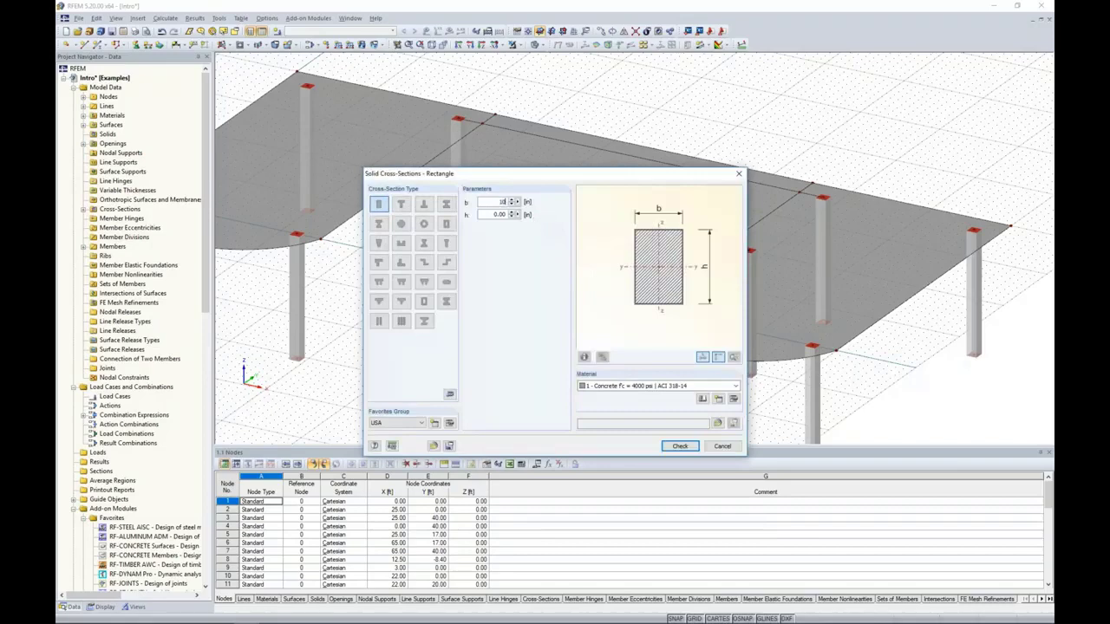
key(Tab)
text(20)
key(Tab)
click(680, 446)
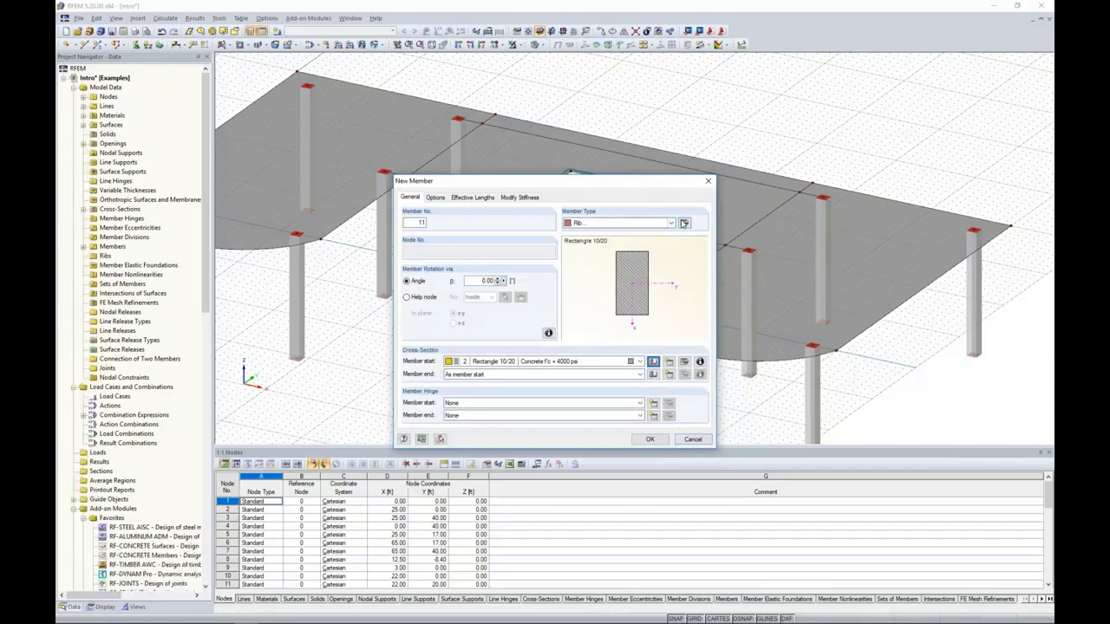
- Align the rib on the +z-side of the surface and set both integration widths to 3.0 ft
click(685, 224)
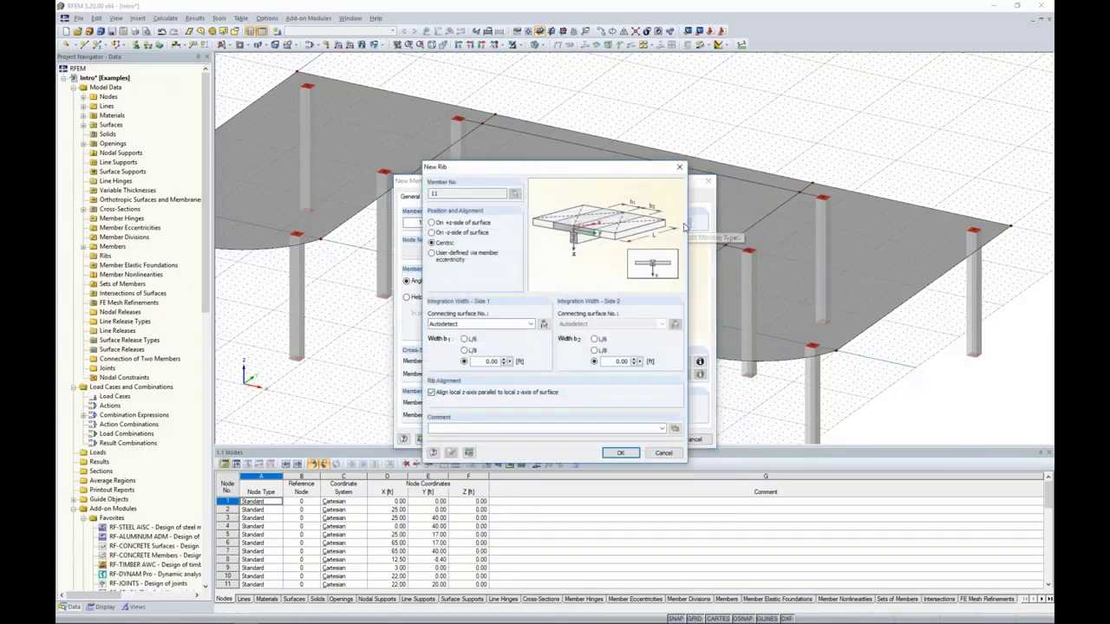
drag(639, 170, 542, 120)
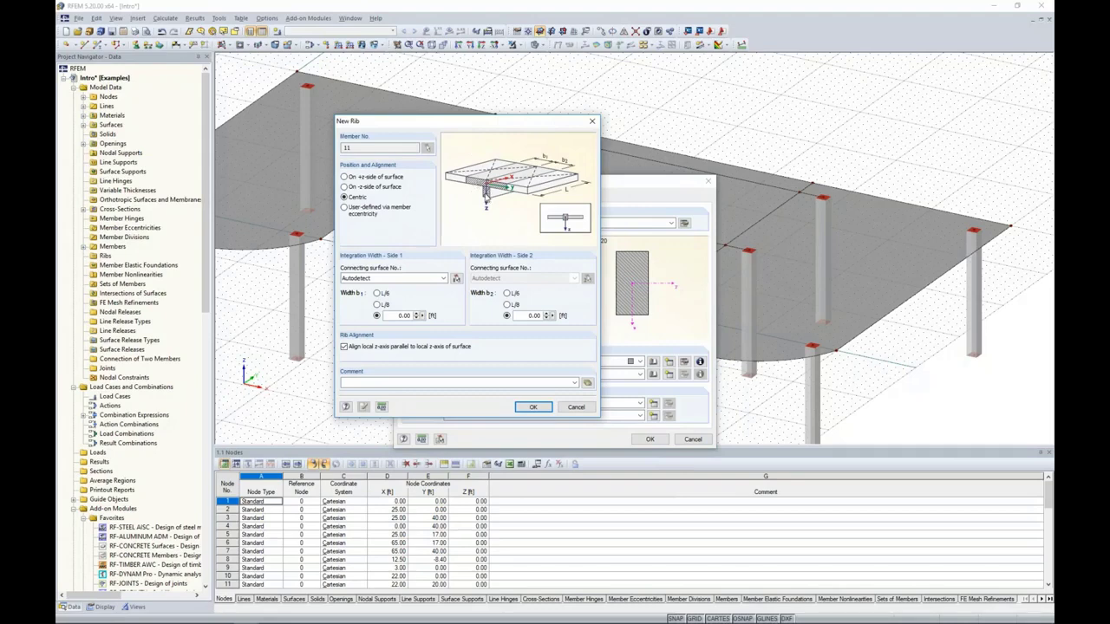
click(347, 177)
double_click(392, 314)
text(3.0)
double_click(534, 315)
text(3.0)
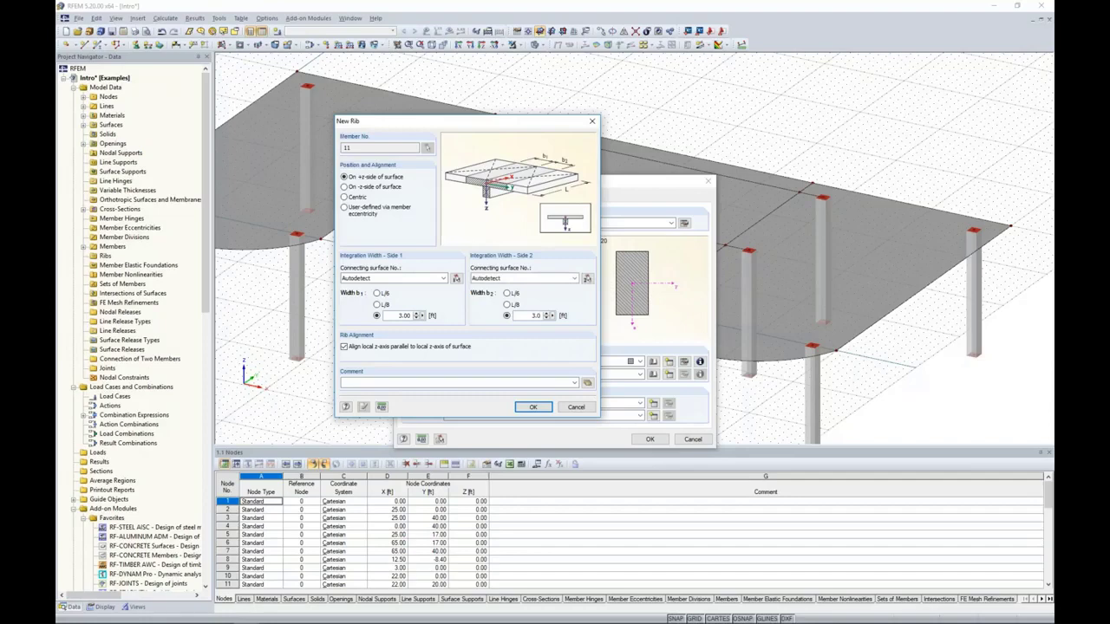
click(534, 407)
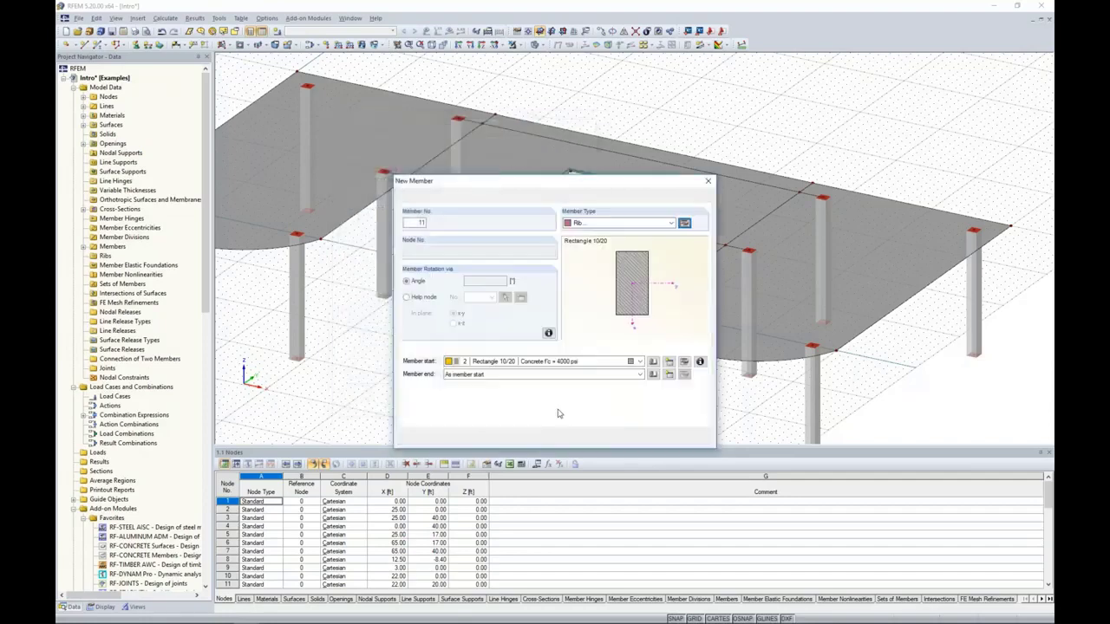
- Place ribs along all segments of the two lines joining the facing inner column heads
click(650, 439)
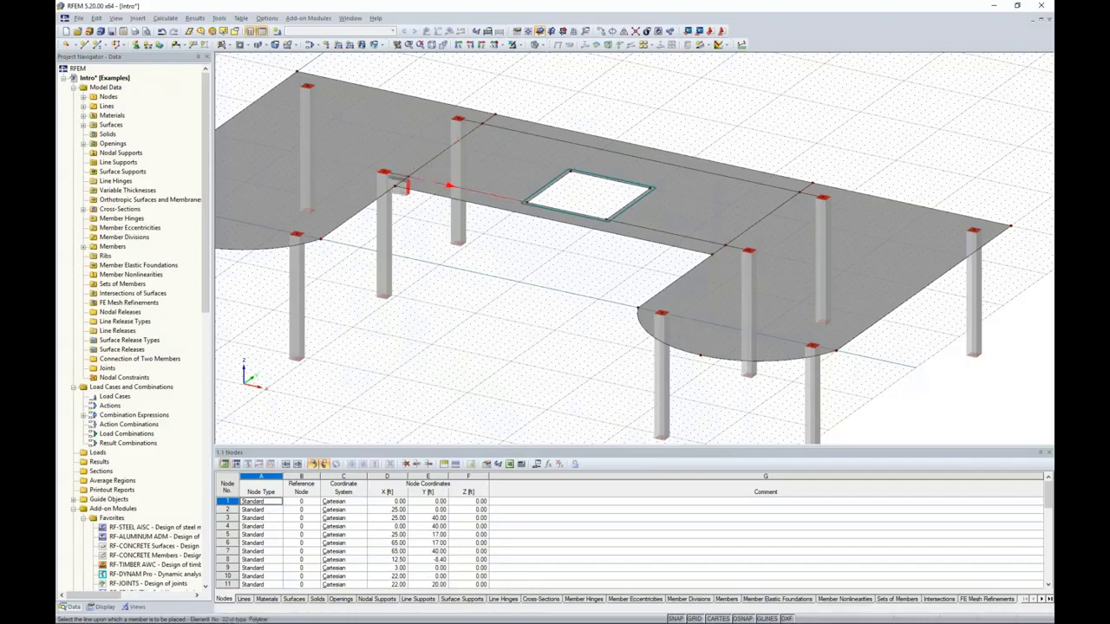
click(449, 186)
click(592, 219)
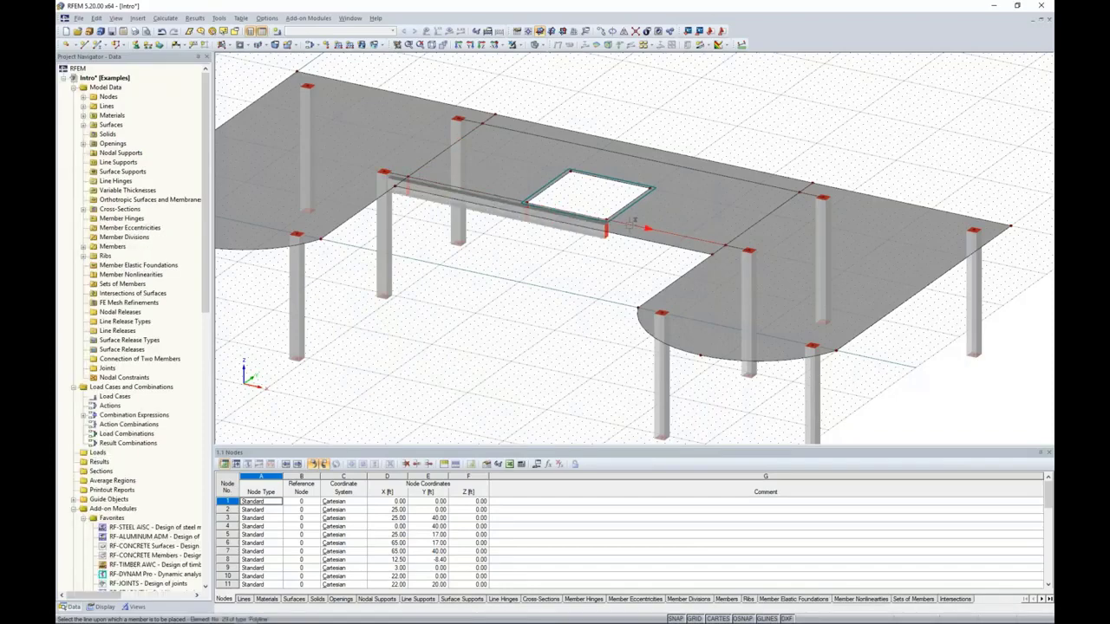
click(646, 231)
click(737, 248)
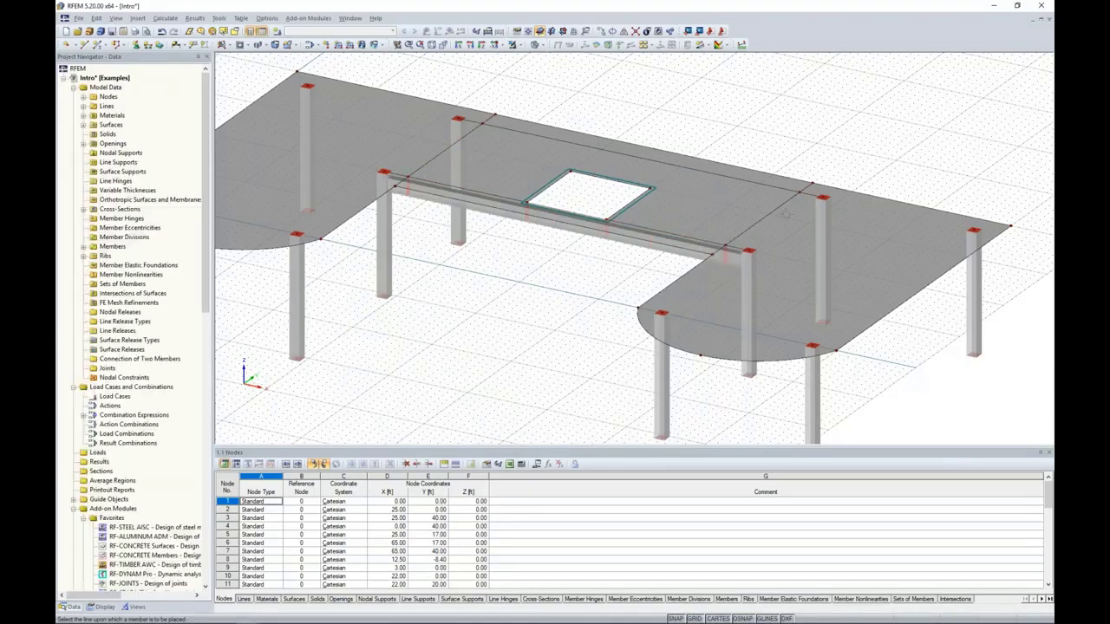
click(811, 195)
click(778, 186)
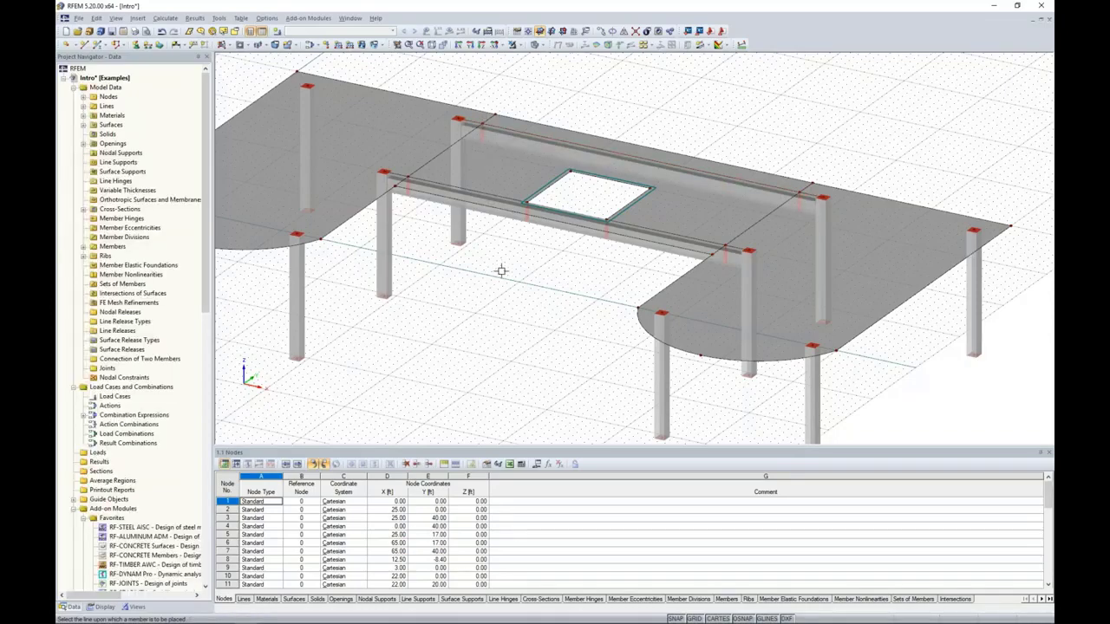
- Hide the work plane grid
middle_drag(501, 274, 607, 331)
scroll(538, 261, up, 1)
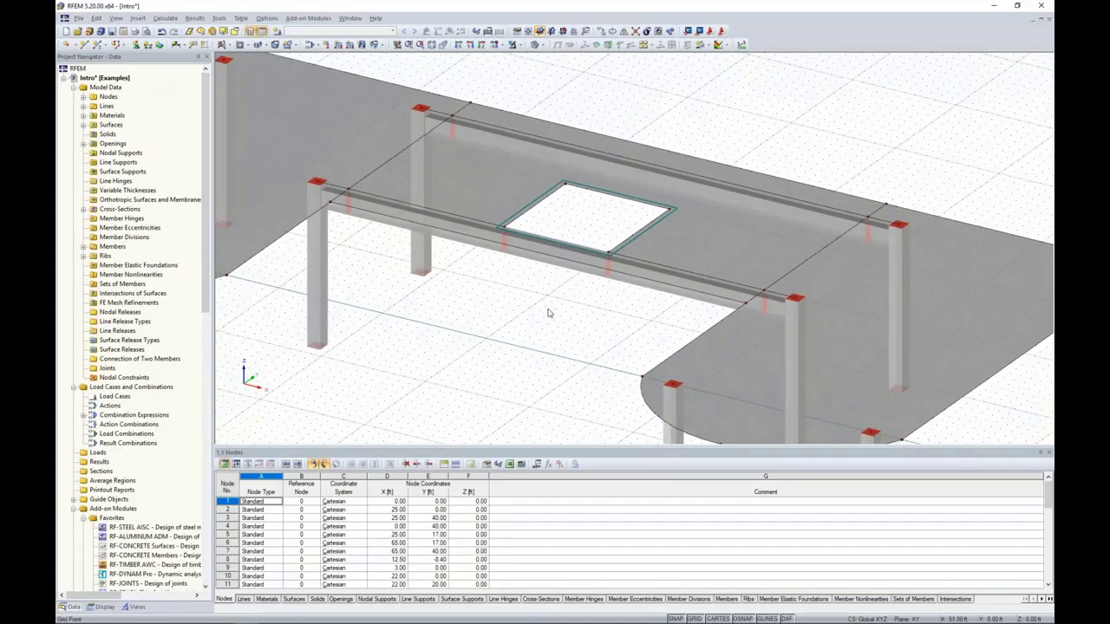
click(693, 620)
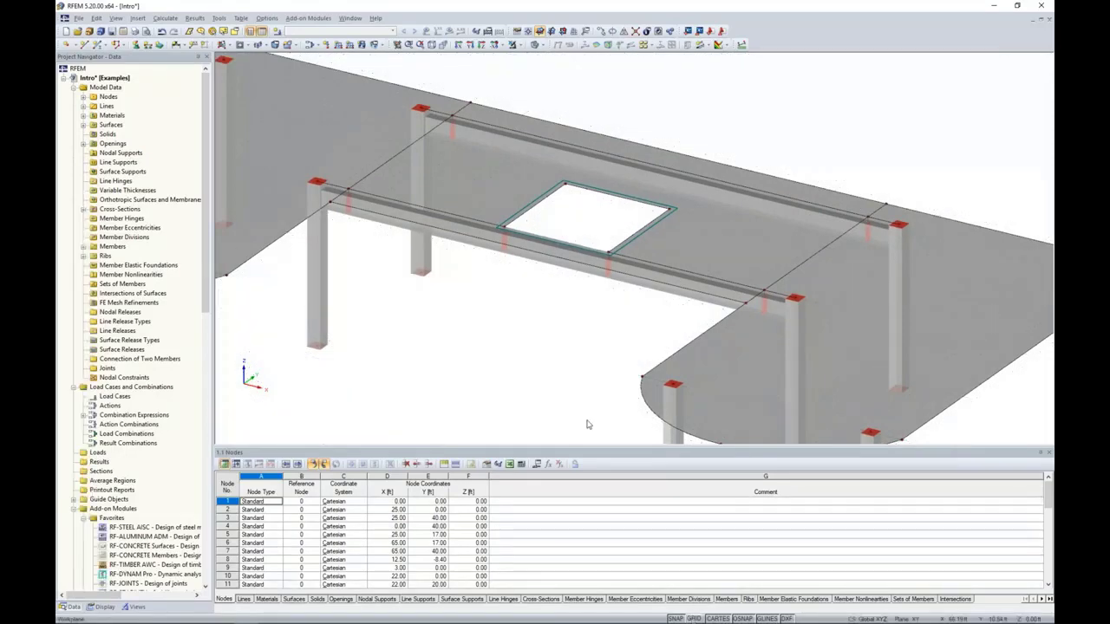
- Copy the entire structure one storey upward, using a column's base node and its head as reference points
scroll(580, 369, down, 4)
ctrl+middle_drag(563, 383, 756, 352)
middle_drag(676, 351, 671, 326)
scroll(725, 297, down, 1)
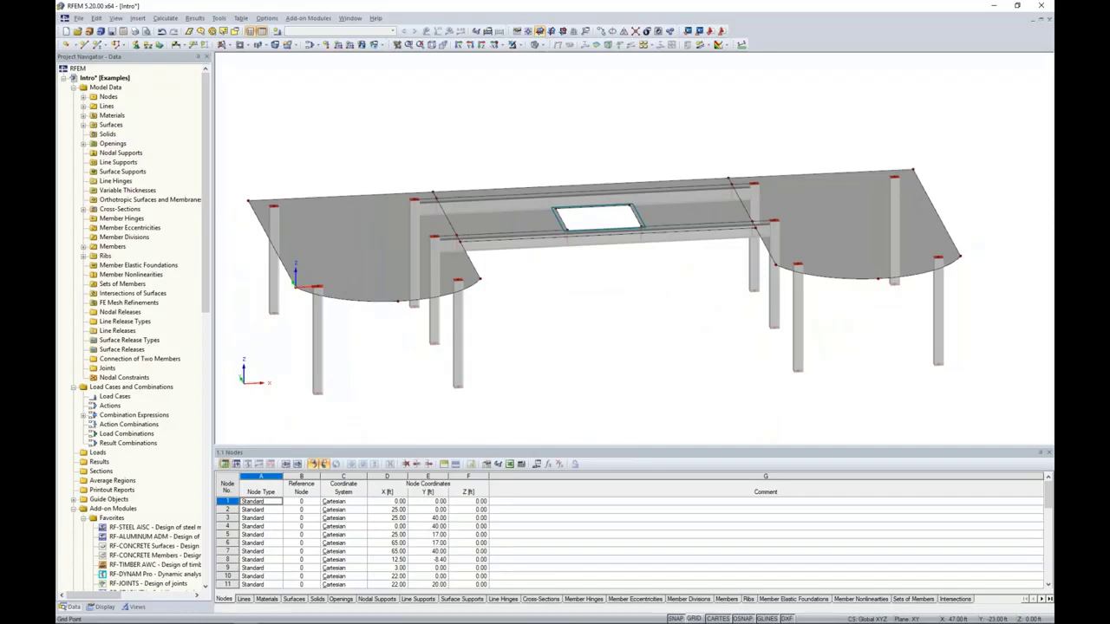
scroll(621, 272, down, 1)
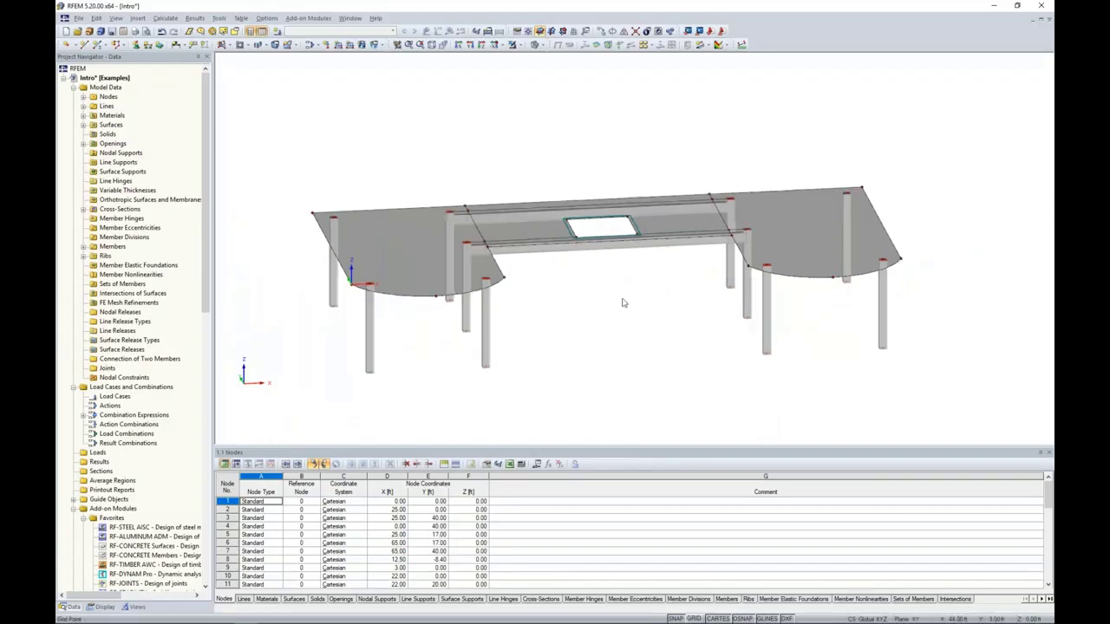
mouse_move(622, 303)
ctrl+middle_down()
mouse_move(585, 281)
mouse_move(528, 278)
mouse_move(608, 291)
ctrl+middle_up()
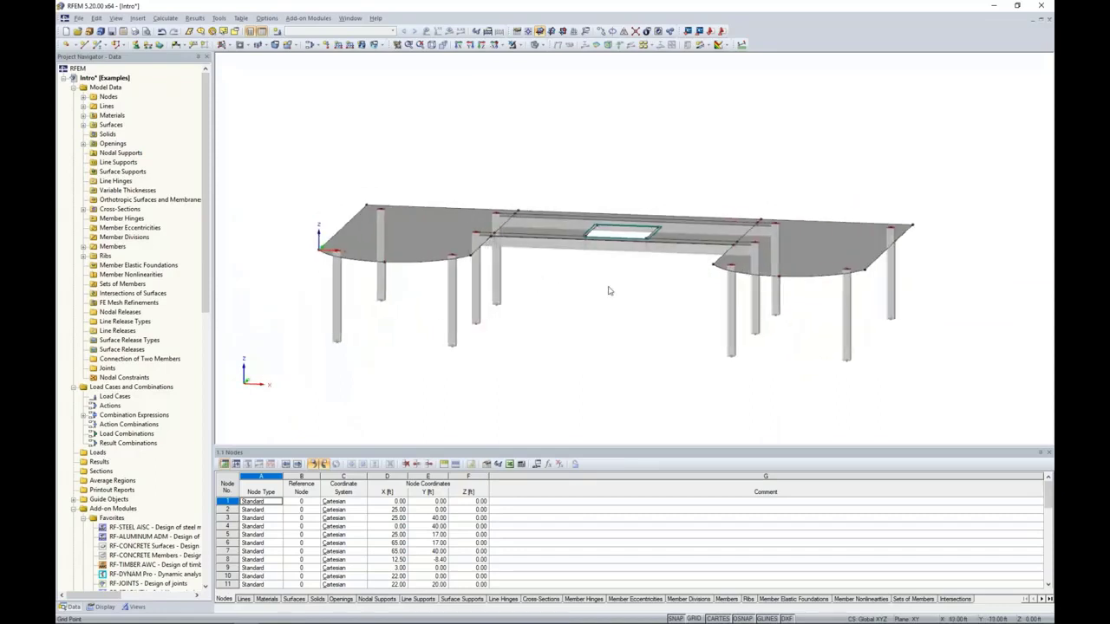
drag(949, 391, 306, 123)
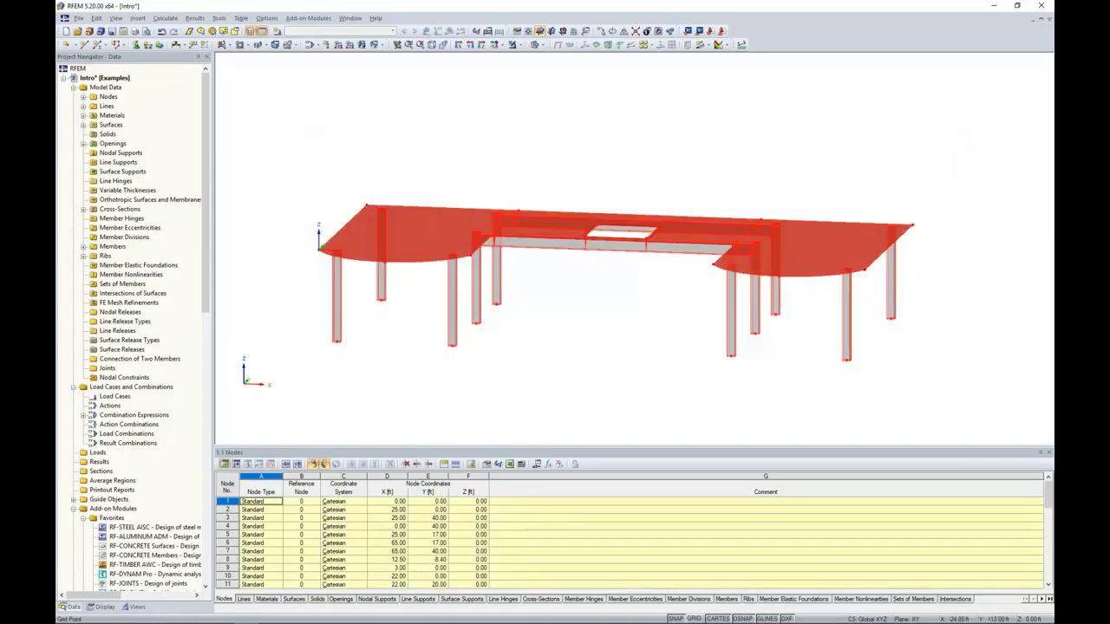
scroll(332, 340, up, 3)
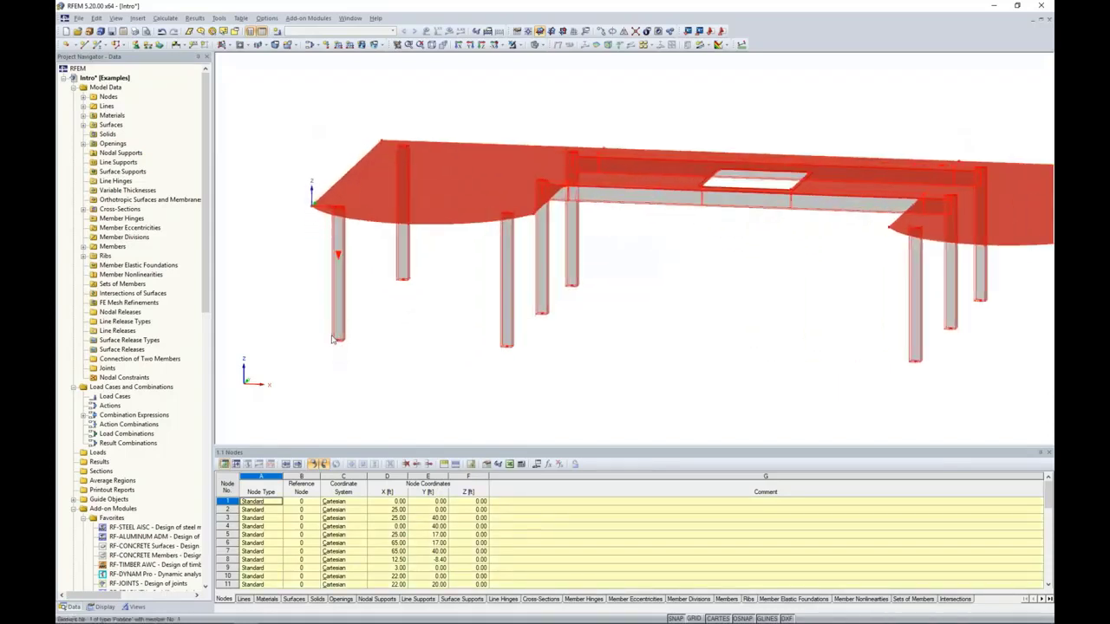
scroll(332, 340, up, 3)
mouse_move(371, 327)
middle_down()
mouse_move(381, 310)
mouse_move(379, 342)
middle_up()
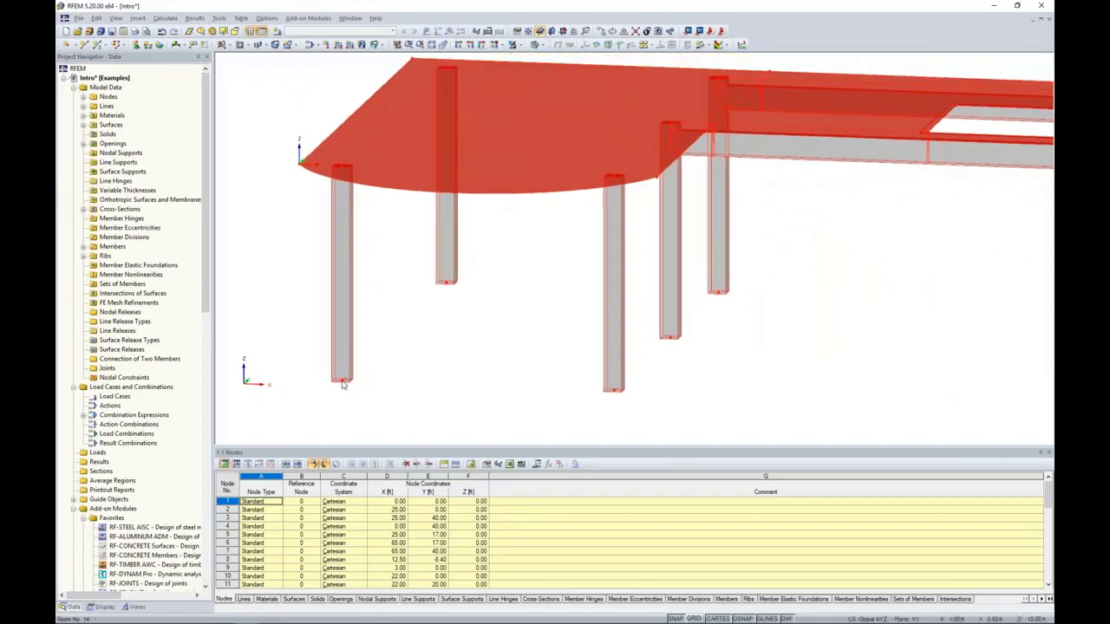
click(343, 385)
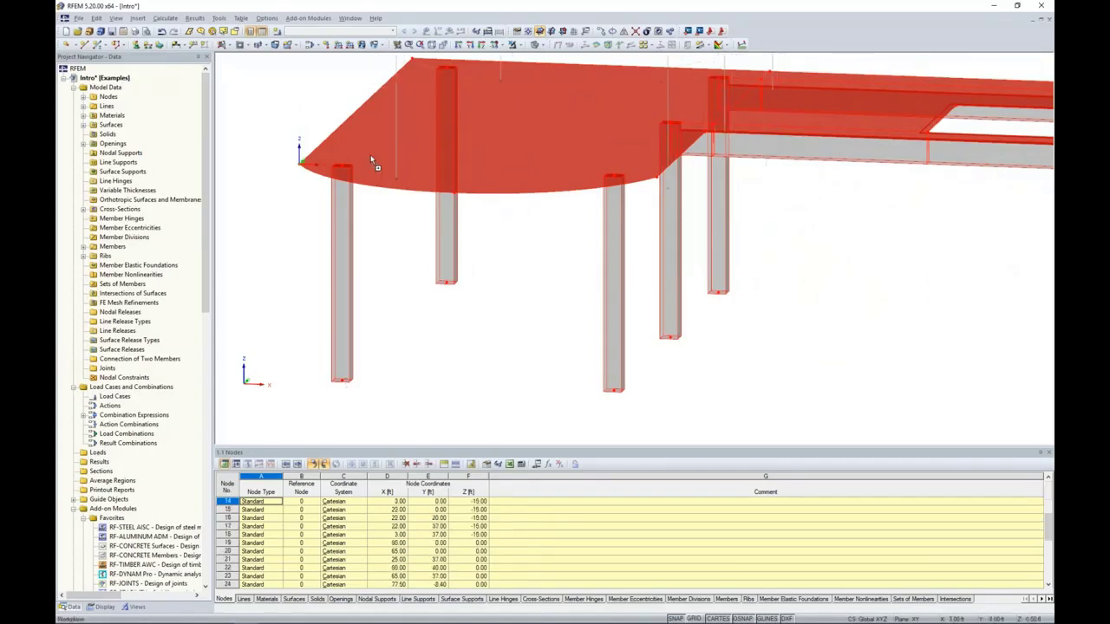
- Delete the opening in the connecting surface of the upper storey
scroll(437, 347, down, 3)
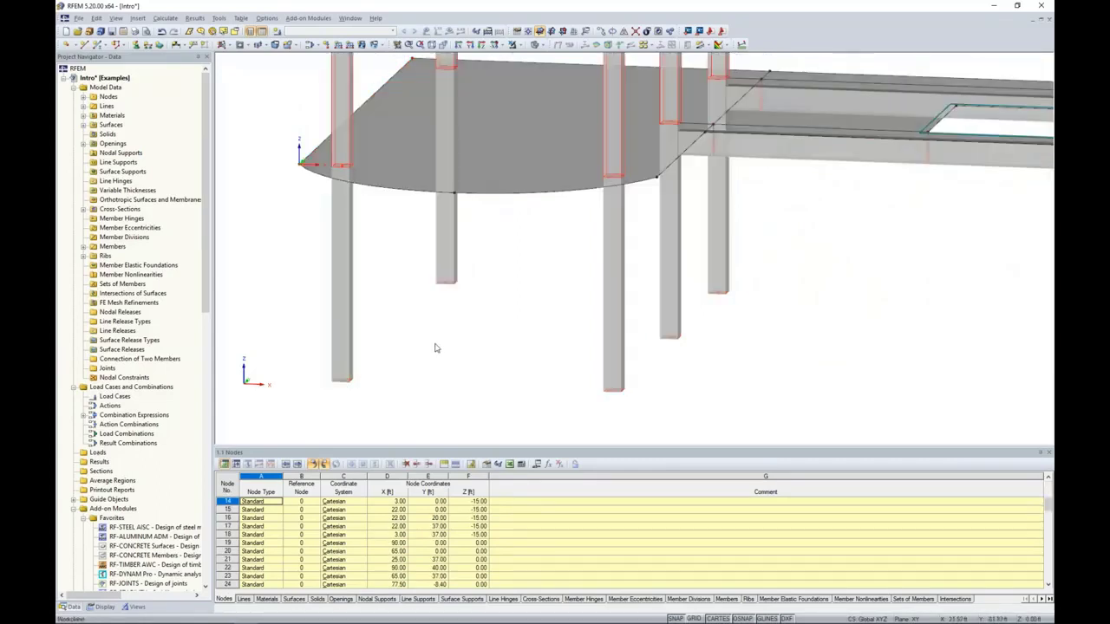
scroll(436, 348, down, 2)
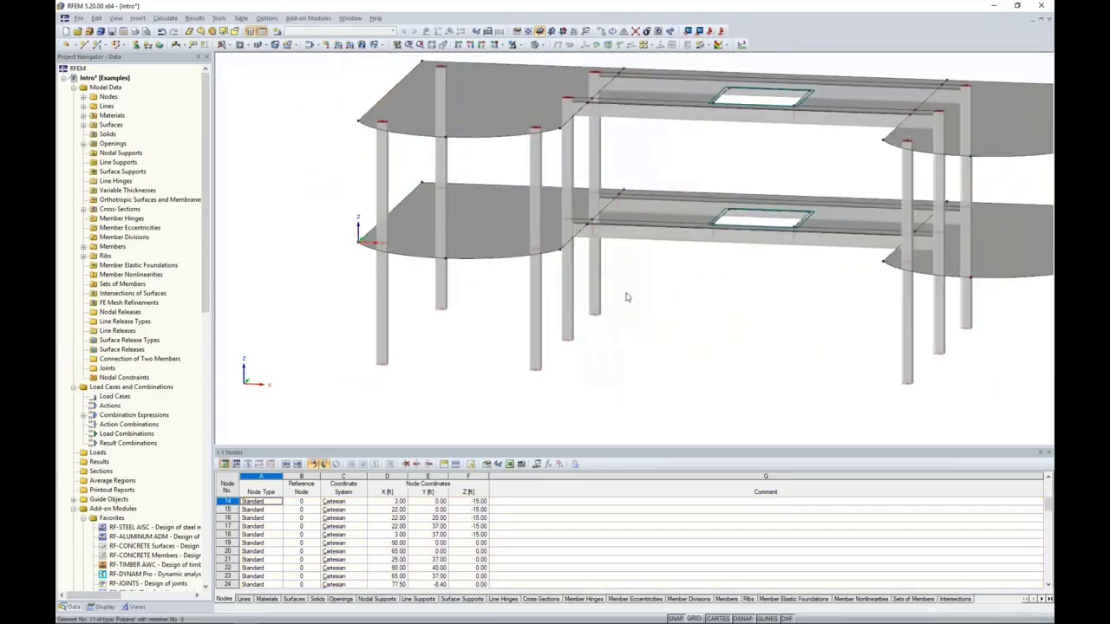
mouse_move(627, 297)
middle_down()
mouse_move(729, 270)
mouse_move(644, 291)
middle_up()
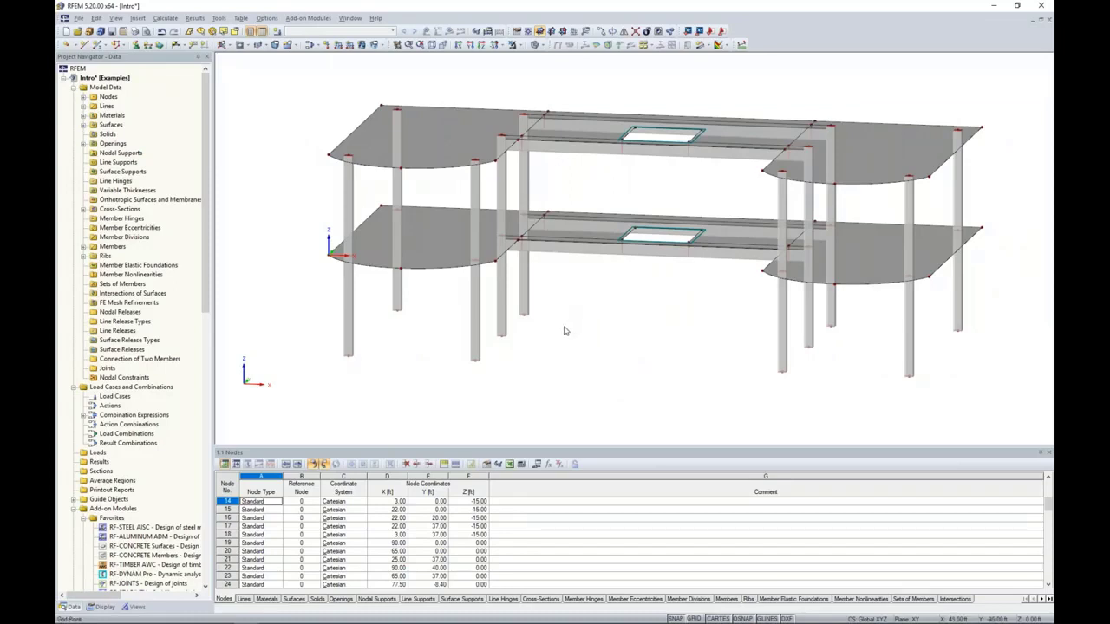
ctrl+middle_drag(564, 330, 595, 384)
scroll(663, 119, up, 4)
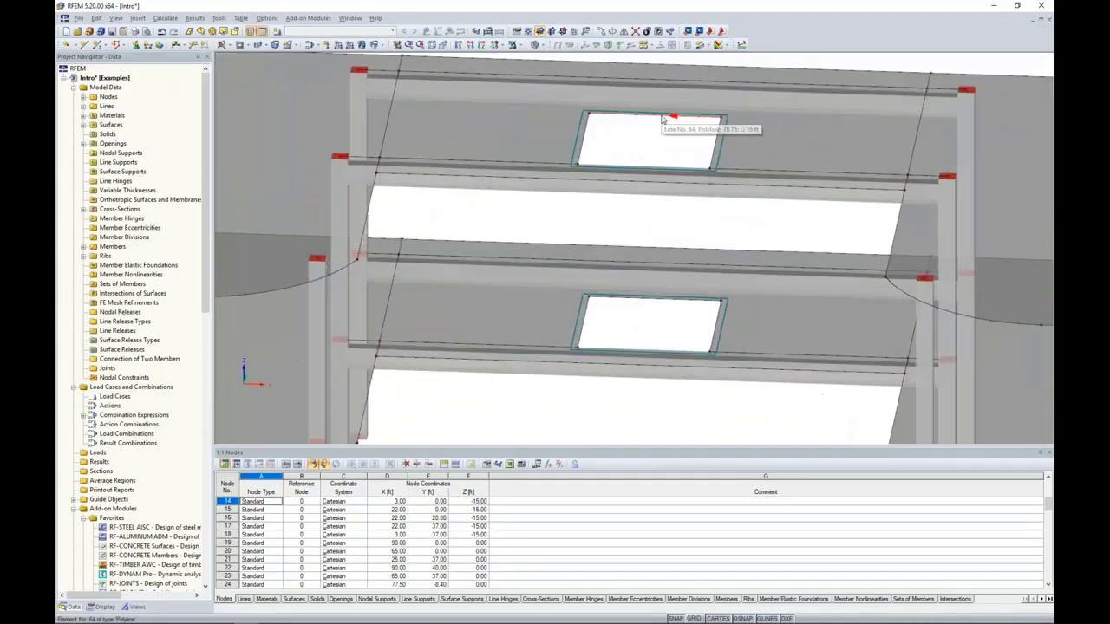
click(663, 118)
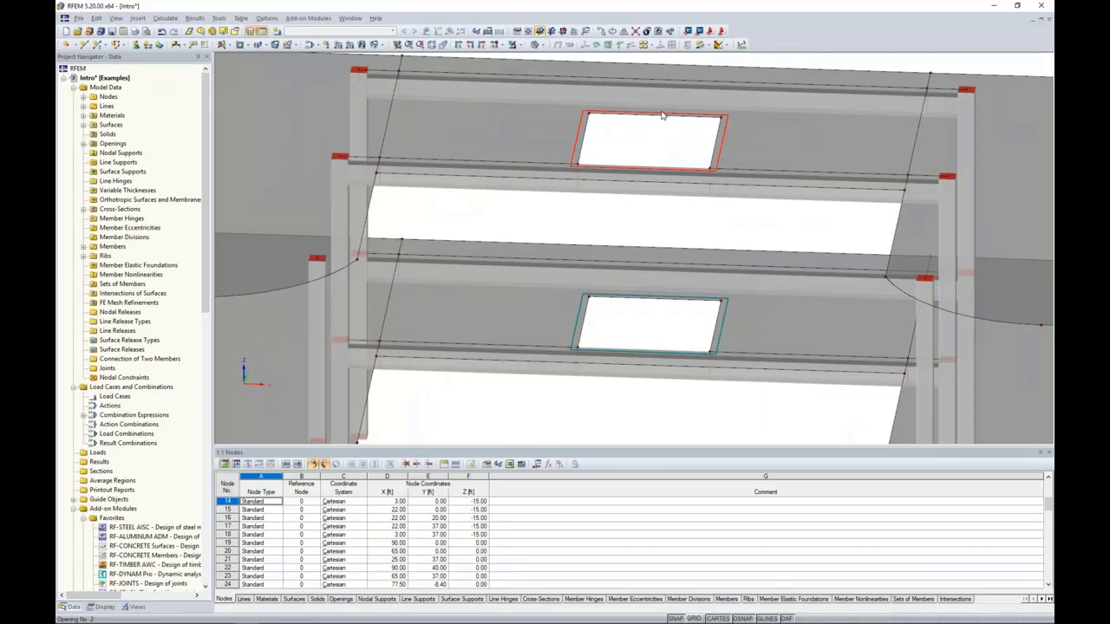
key(Delete)
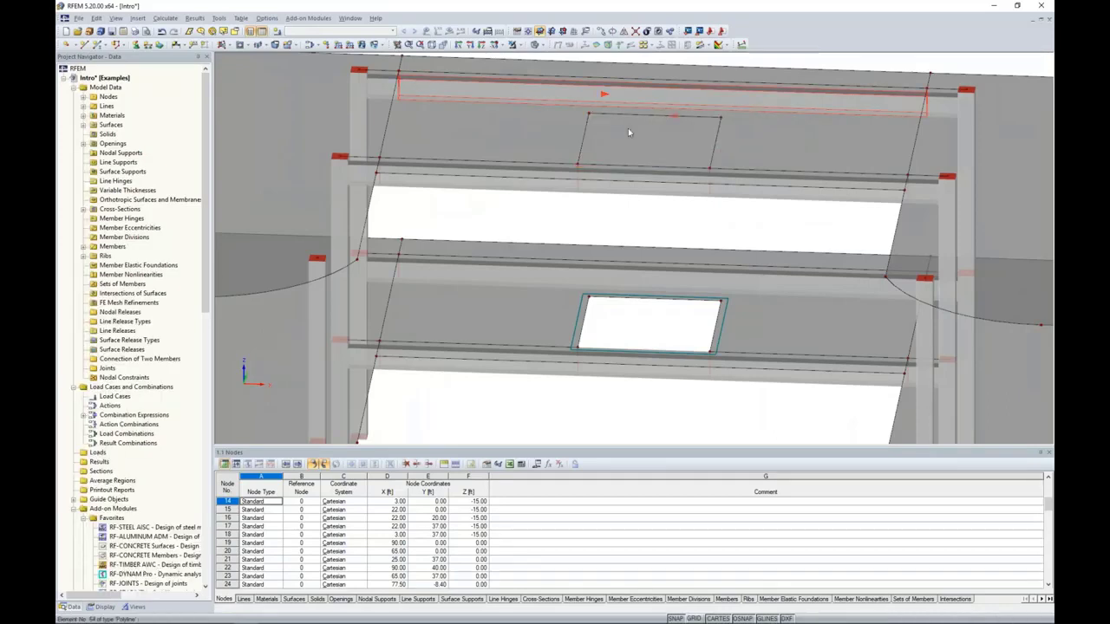
- Delete the two leftover corner nodes of the removed upper opening that lie away from the rib
click(721, 120)
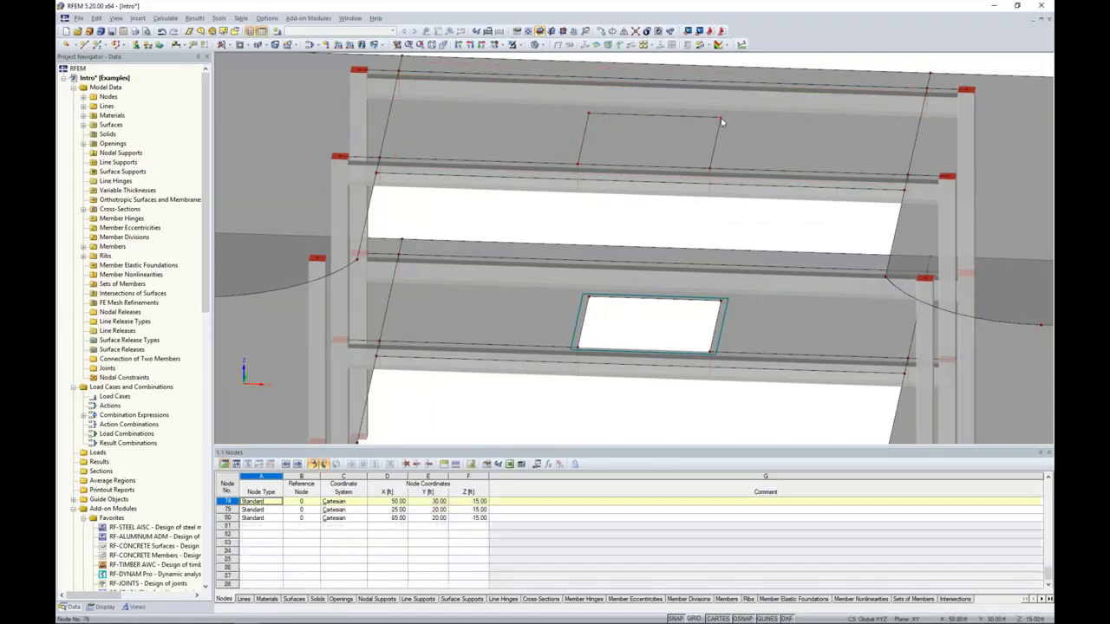
ctrl+click(589, 116)
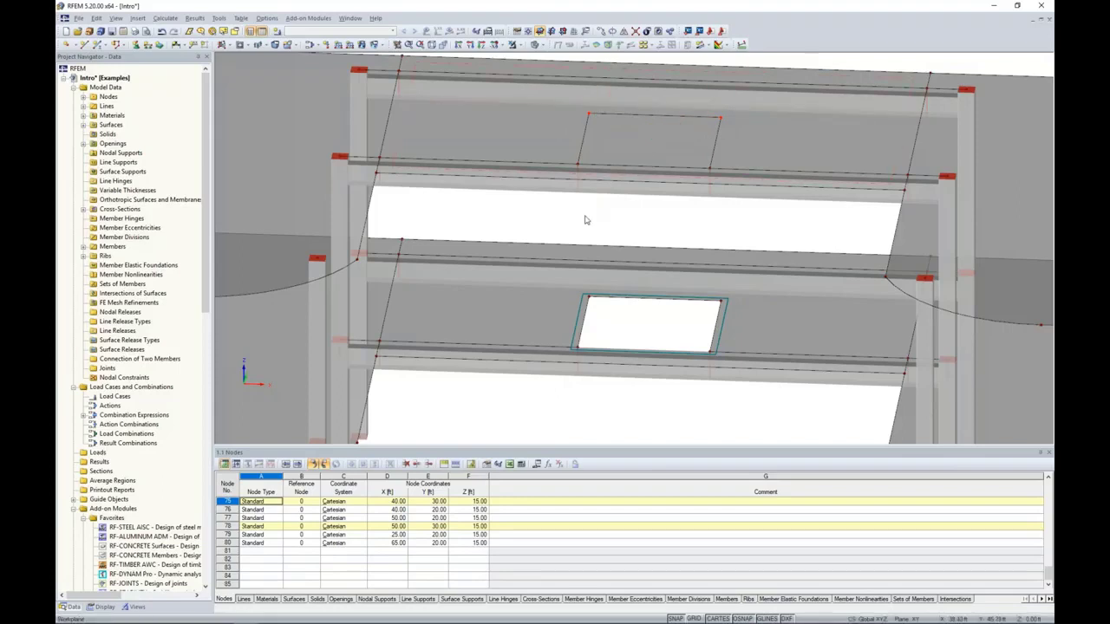
key(Delete)
- Start generating a 2D truss and set its 40 ft total length by measuring between the two wings' facing surface corners on the upper storey
scroll(607, 231, down, 5)
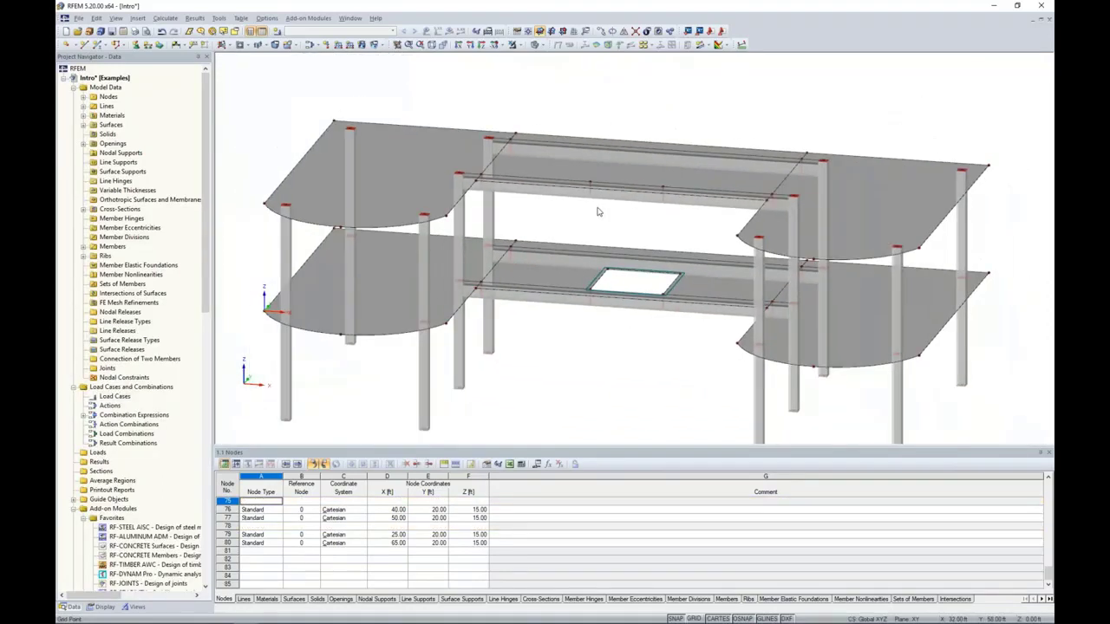
mouse_move(597, 212)
ctrl+middle_down()
mouse_move(665, 230)
mouse_move(601, 207)
ctrl+middle_up()
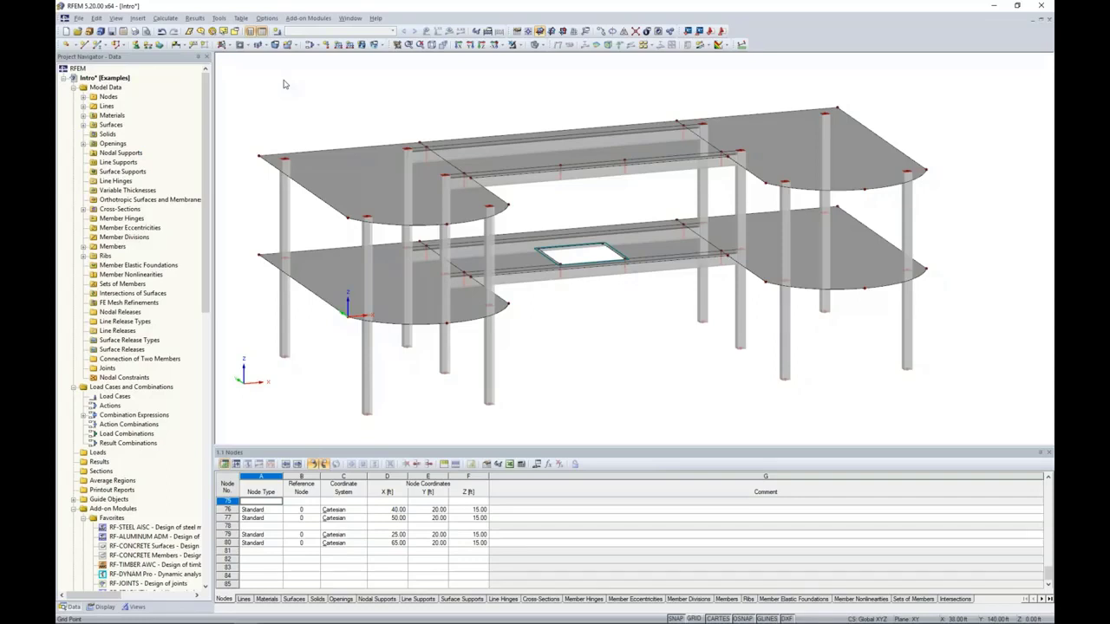
click(220, 18)
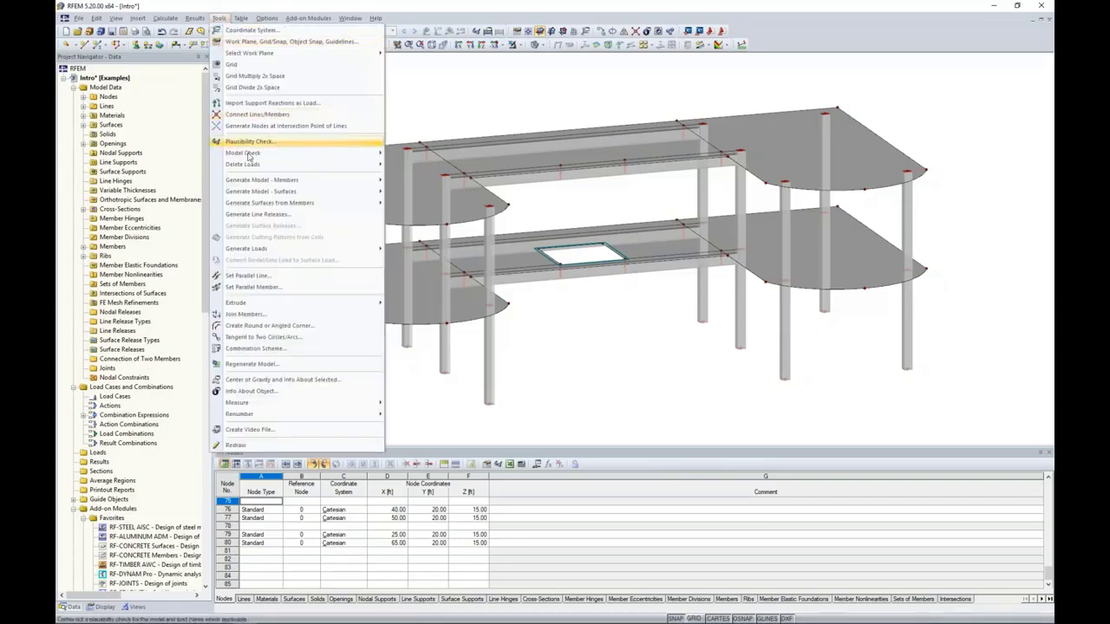
mouse_move(252, 182)
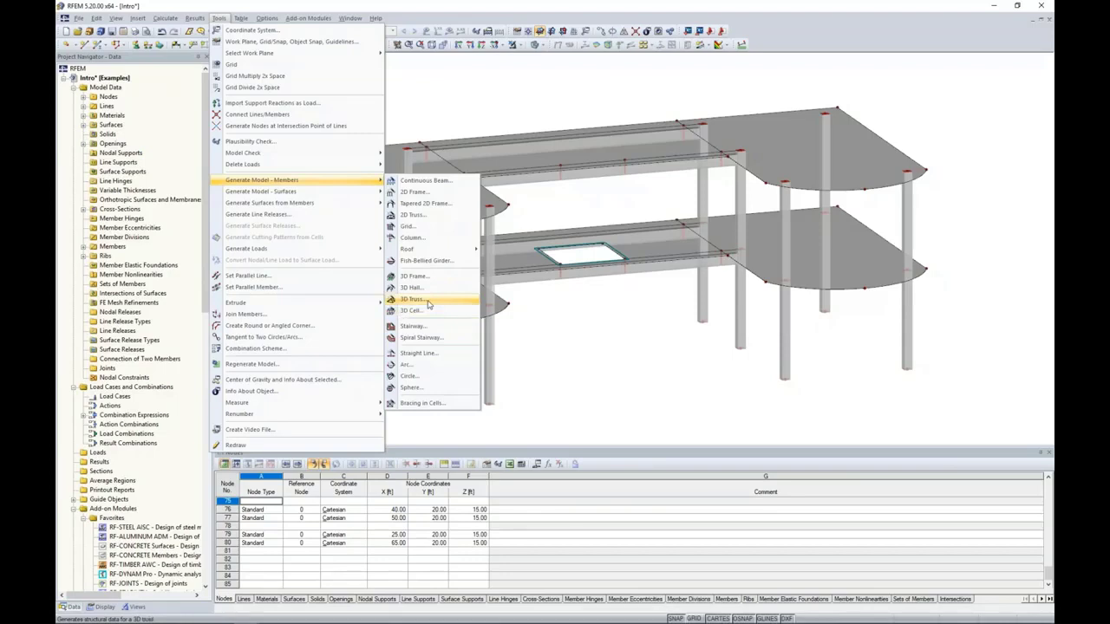
click(413, 215)
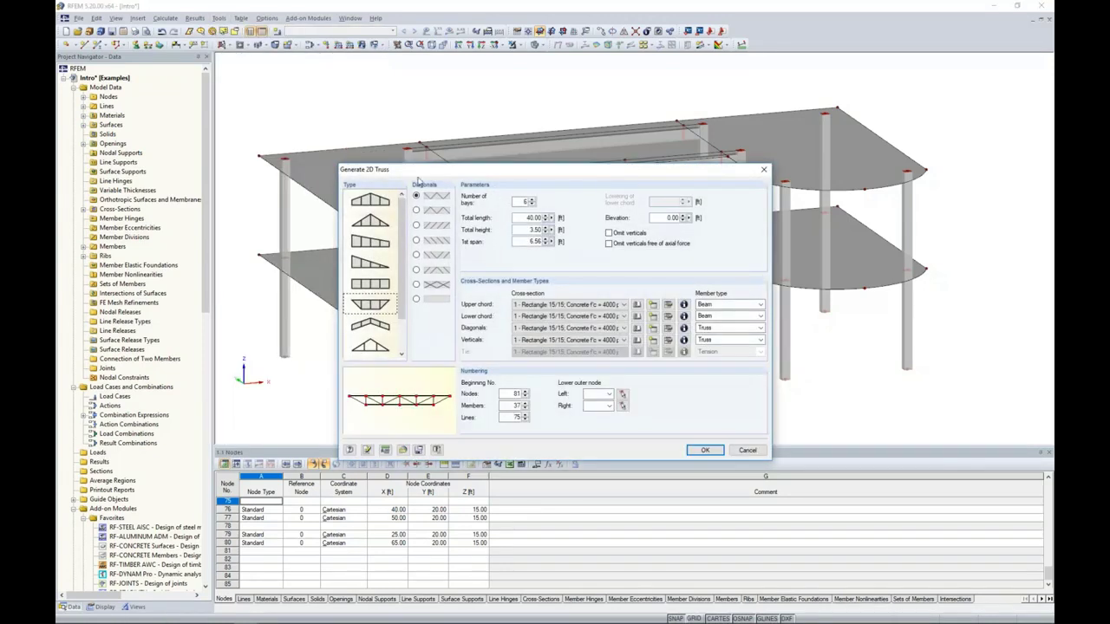
drag(425, 170, 423, 117)
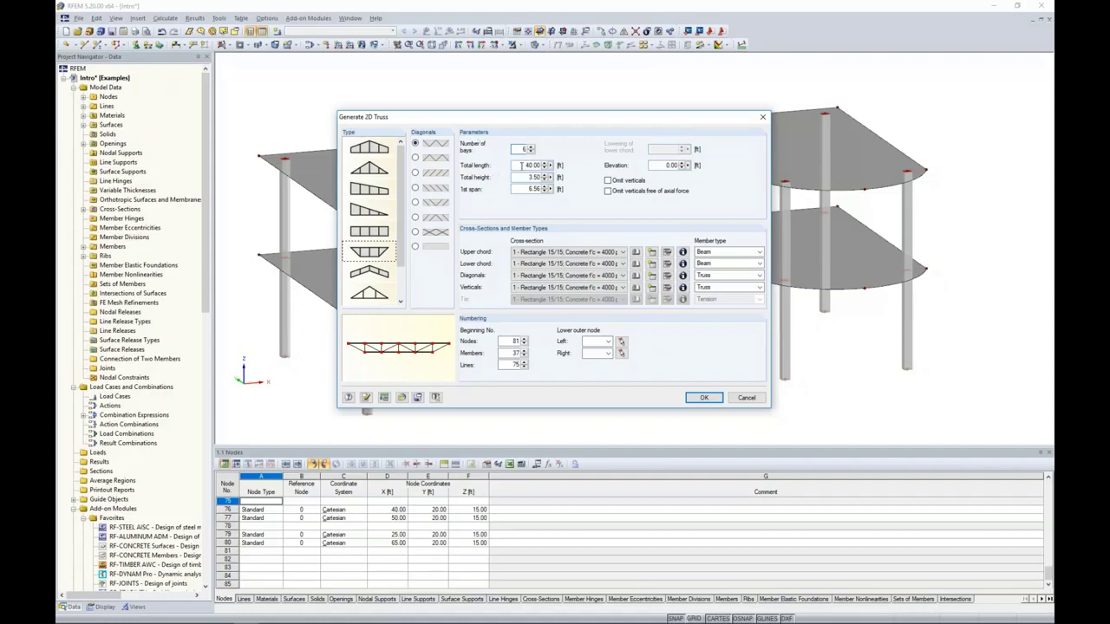
drag(560, 122, 369, 158)
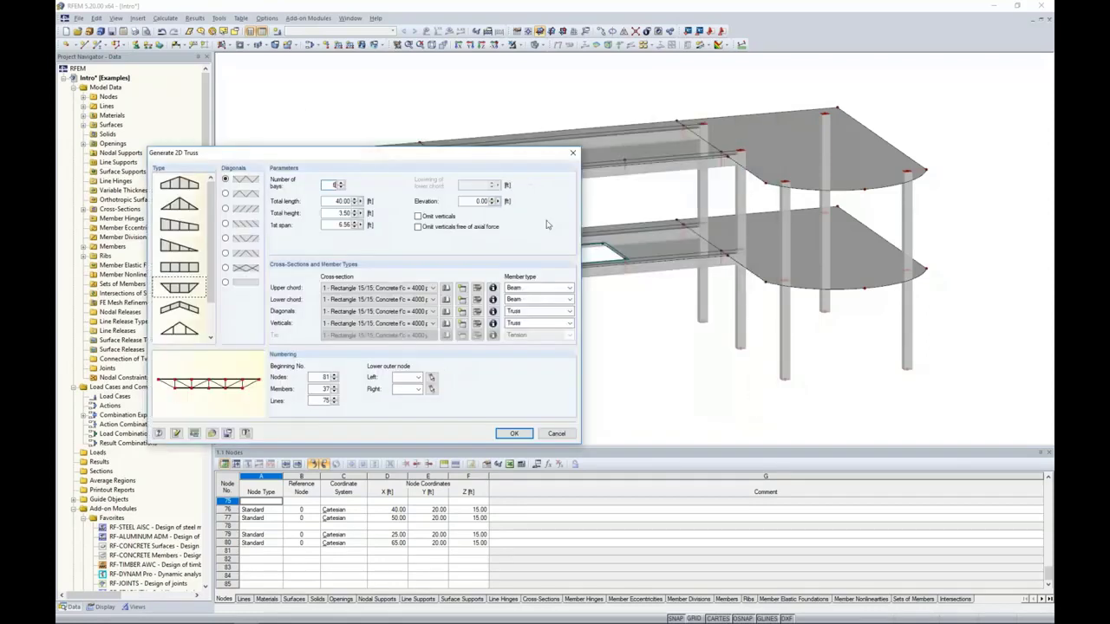
drag(497, 155, 503, 151)
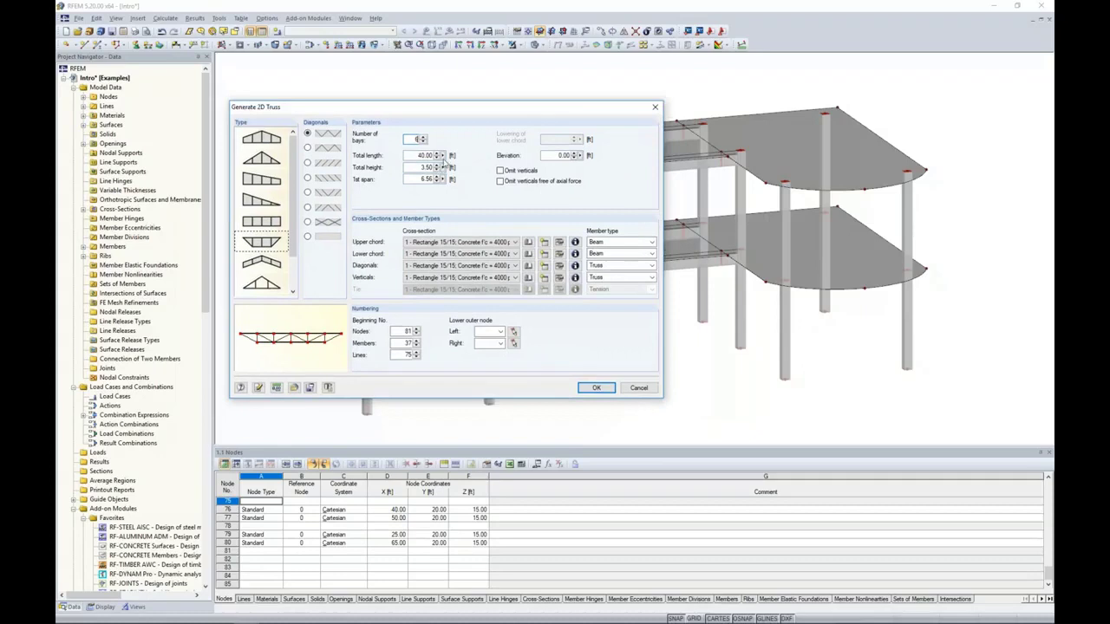
right_click(443, 158)
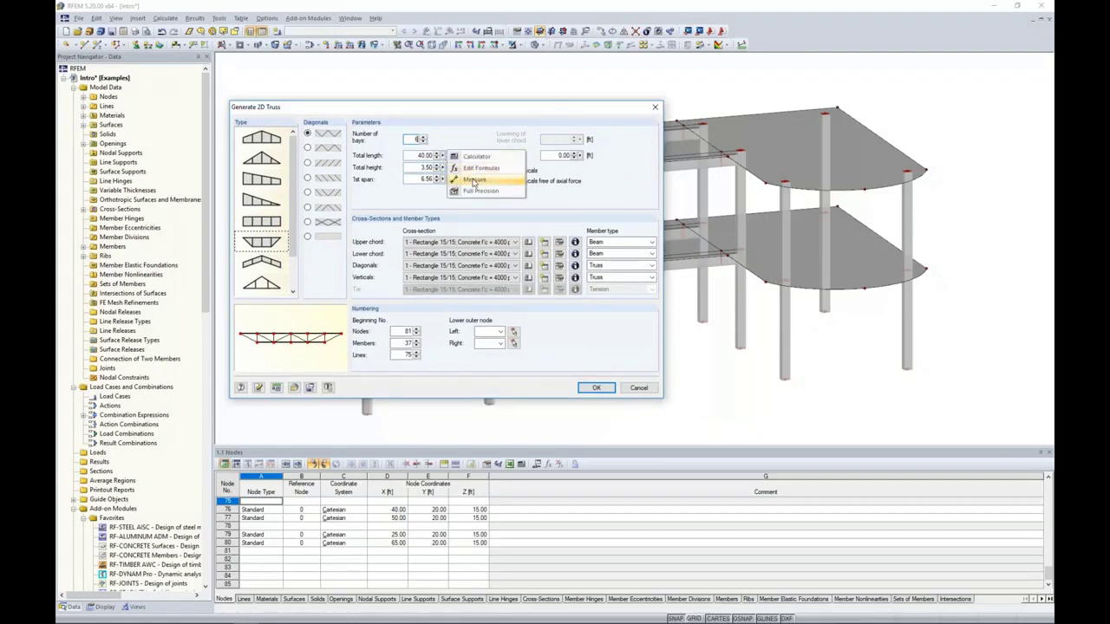
click(474, 181)
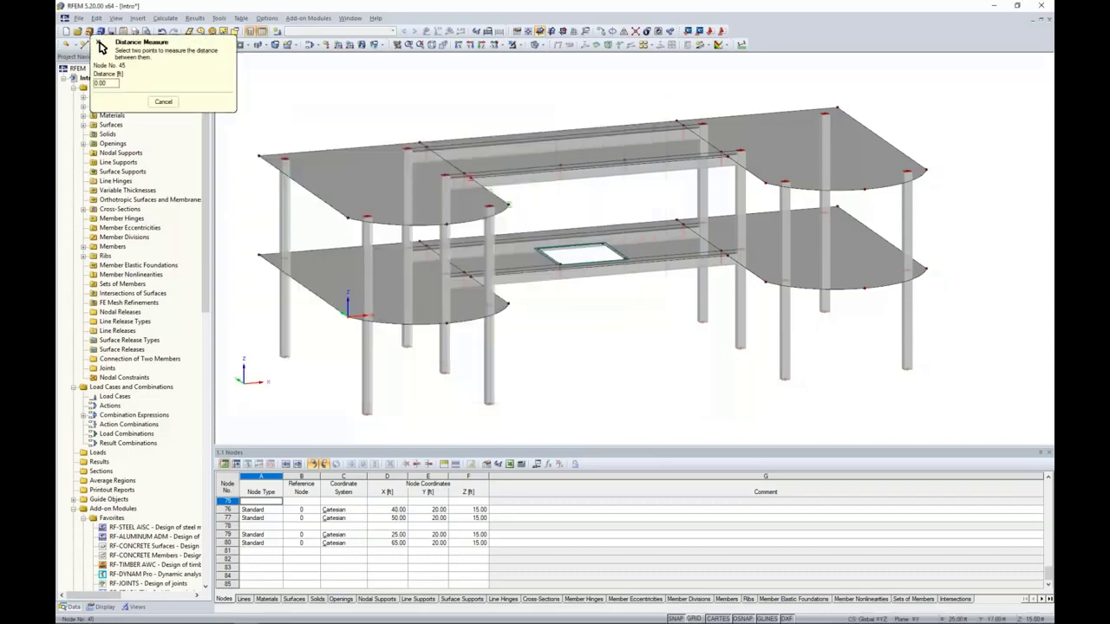
click(767, 184)
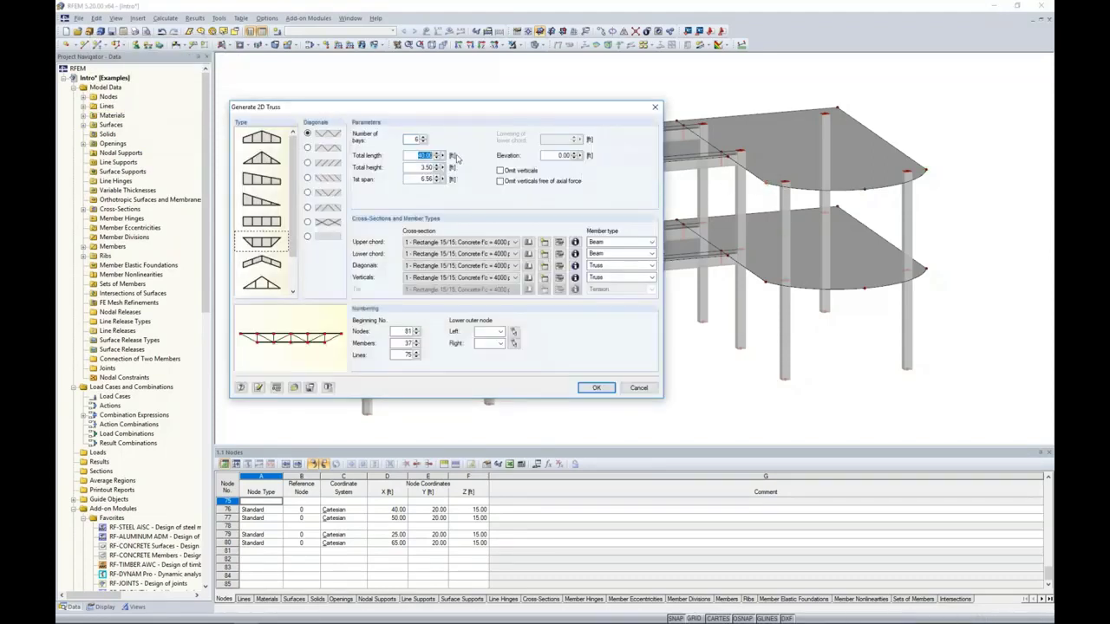
- Set the truss's total height to 3.5 ft
drag(462, 107, 493, 101)
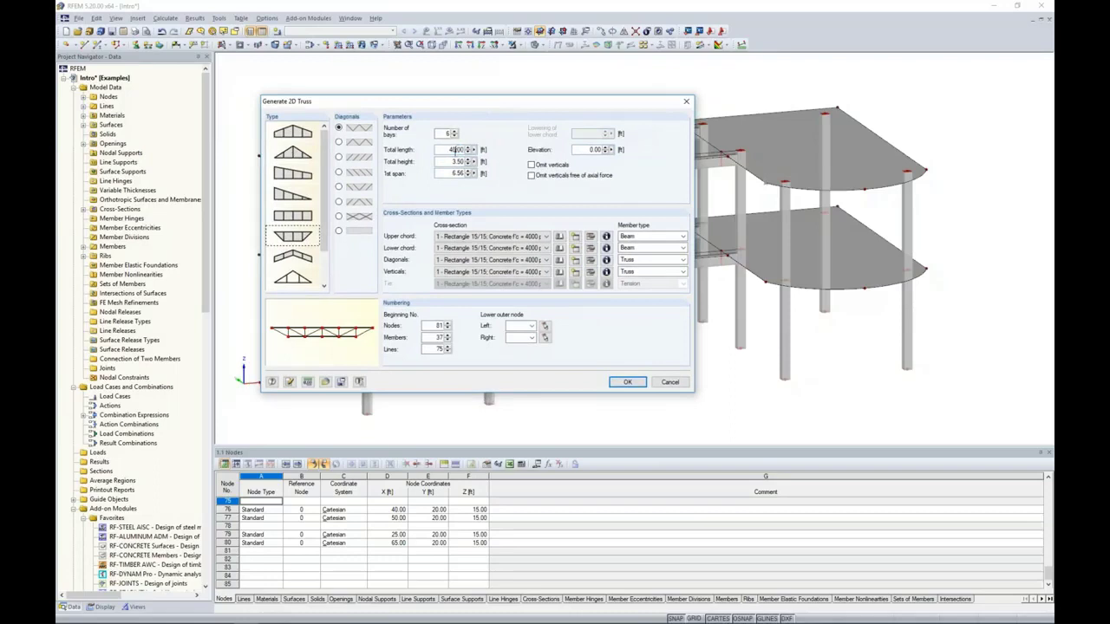
click(439, 150)
drag(444, 163, 483, 163)
text(3.5)
drag(484, 105, 551, 94)
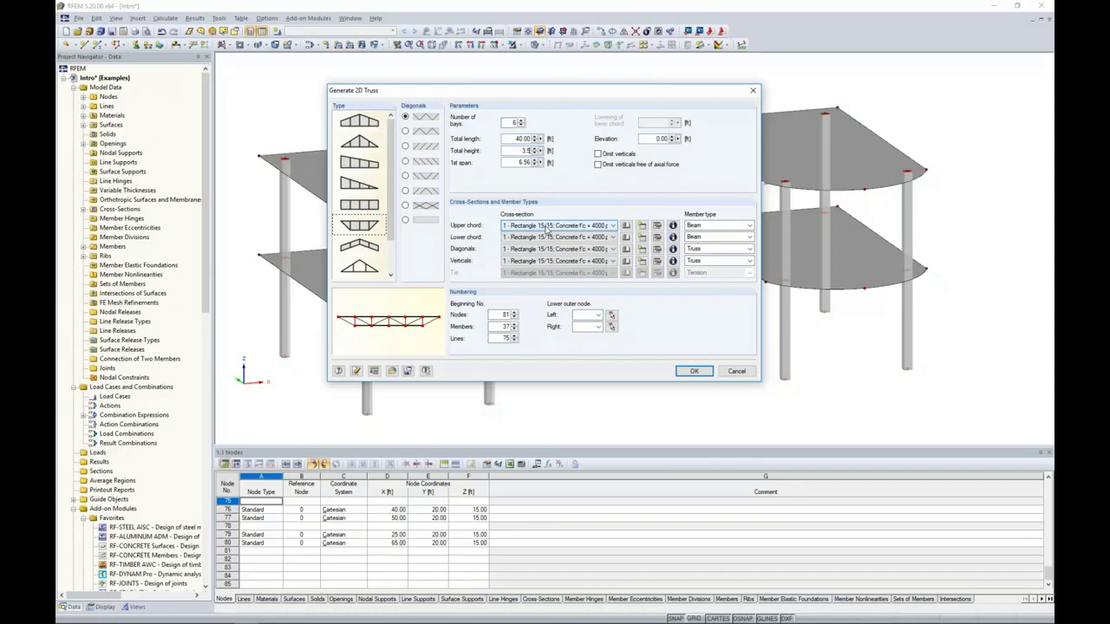
- Open the rolled I-section library for the truss's upper chord and turn off the favorites filter
click(626, 226)
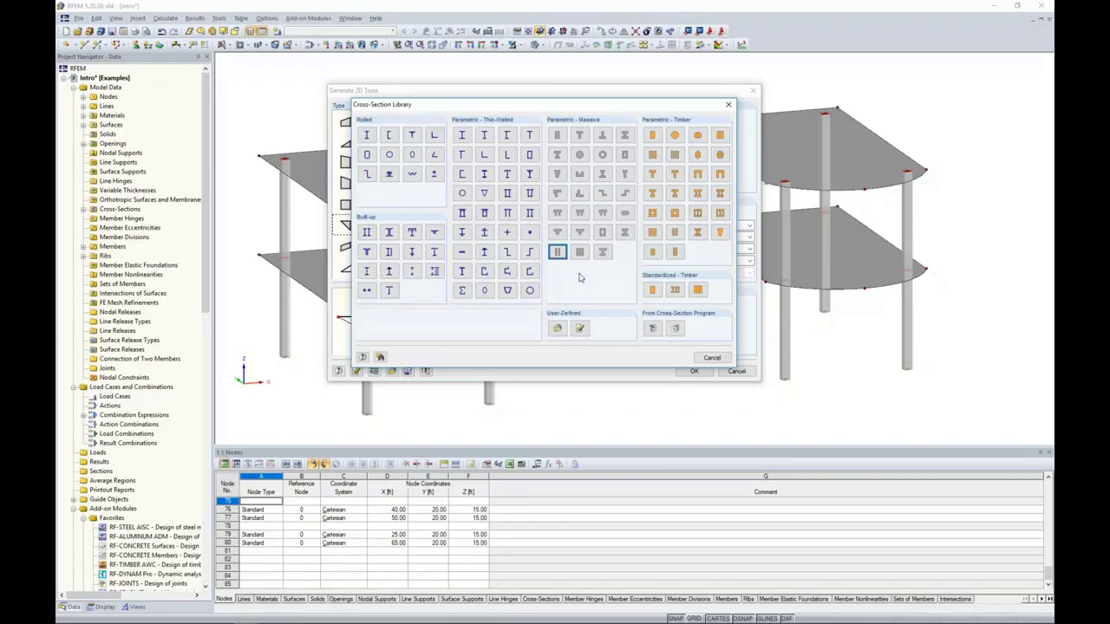
click(371, 140)
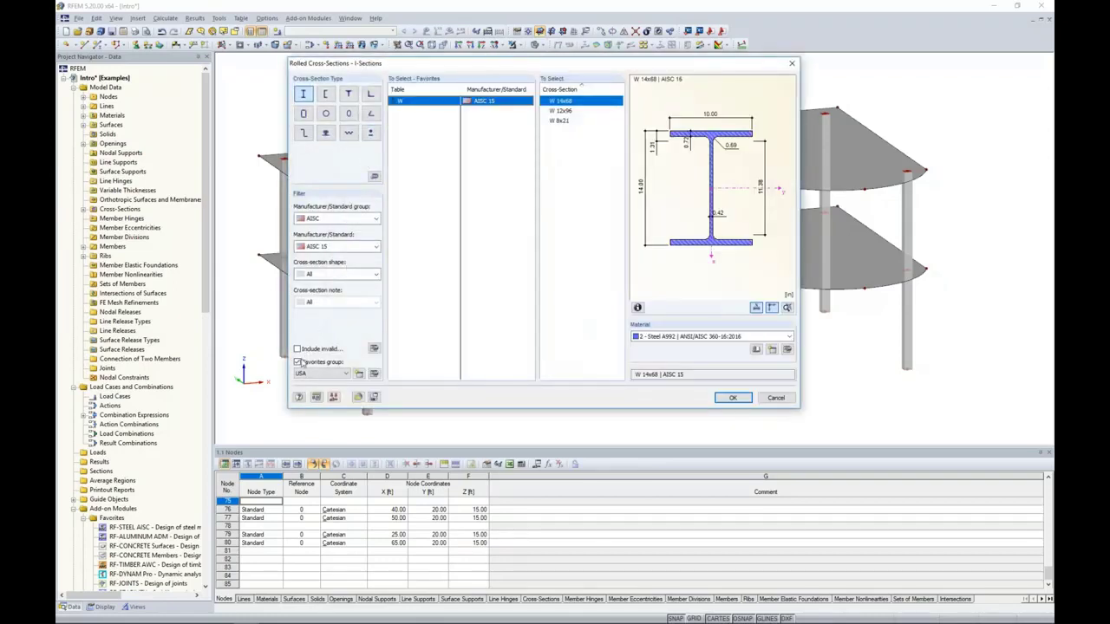
click(298, 362)
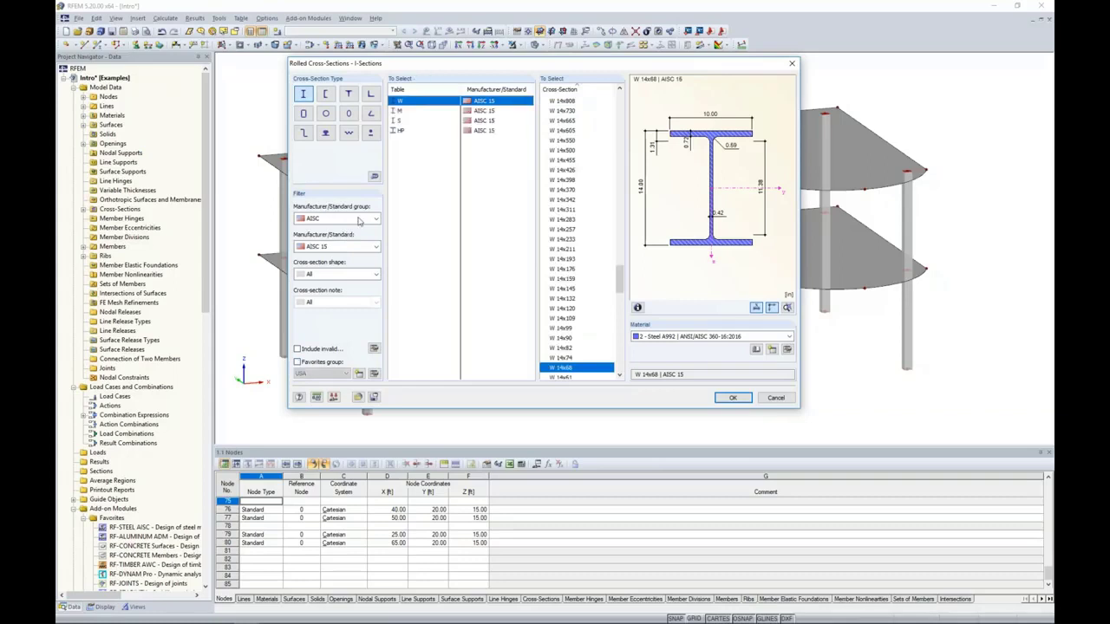
- Look through the available manufacturer groups and the AISC 15 W-sections, and compare the list with and without the favorites filter
click(329, 220)
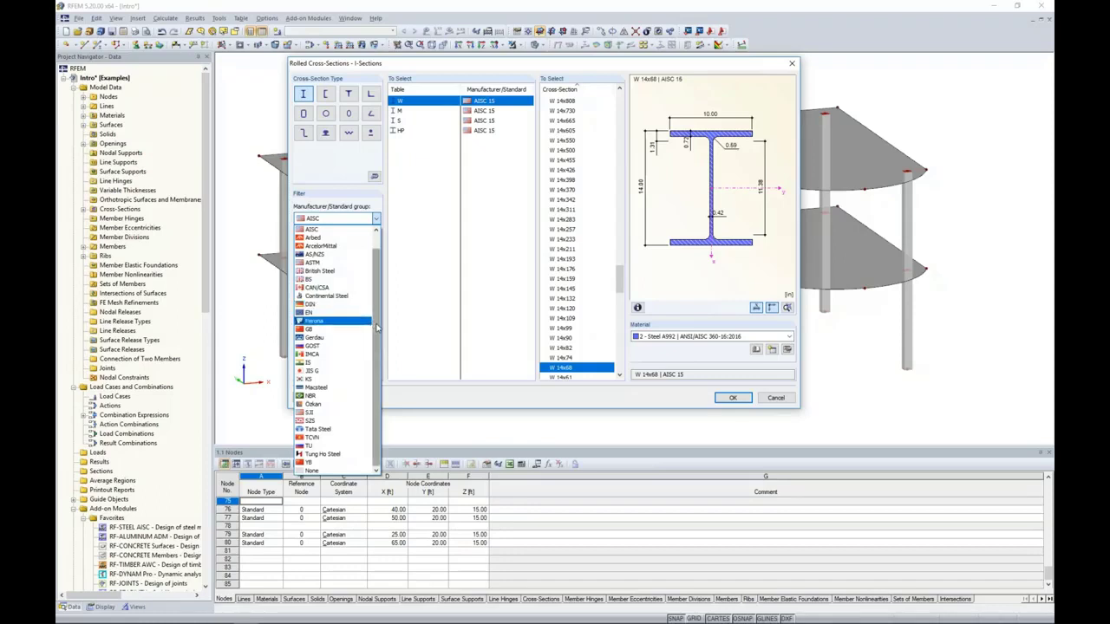
drag(379, 328, 378, 310)
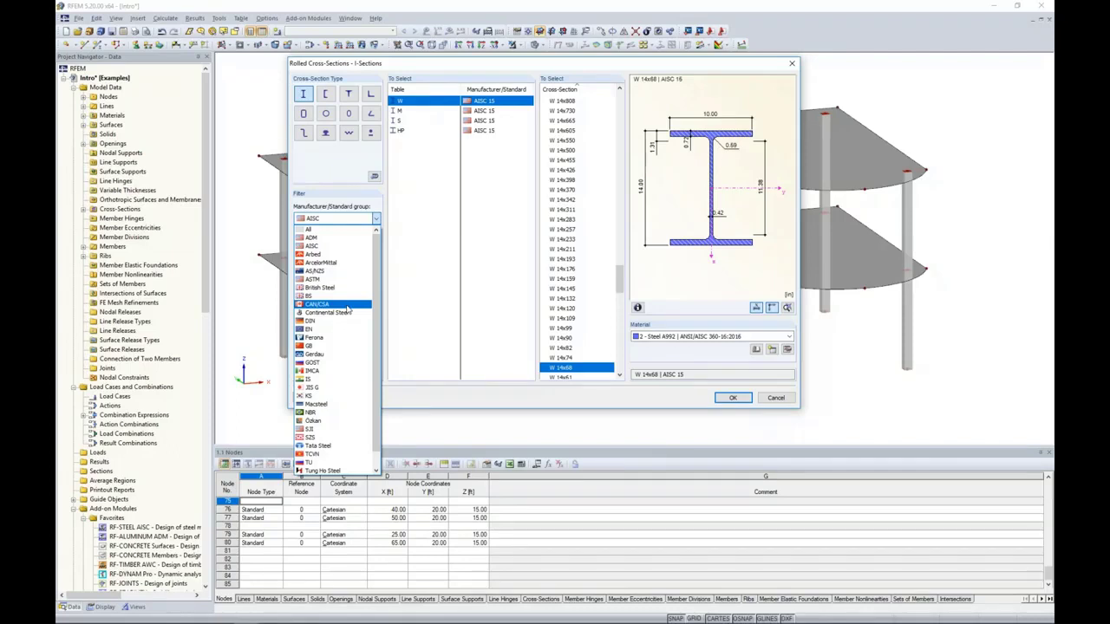
click(409, 277)
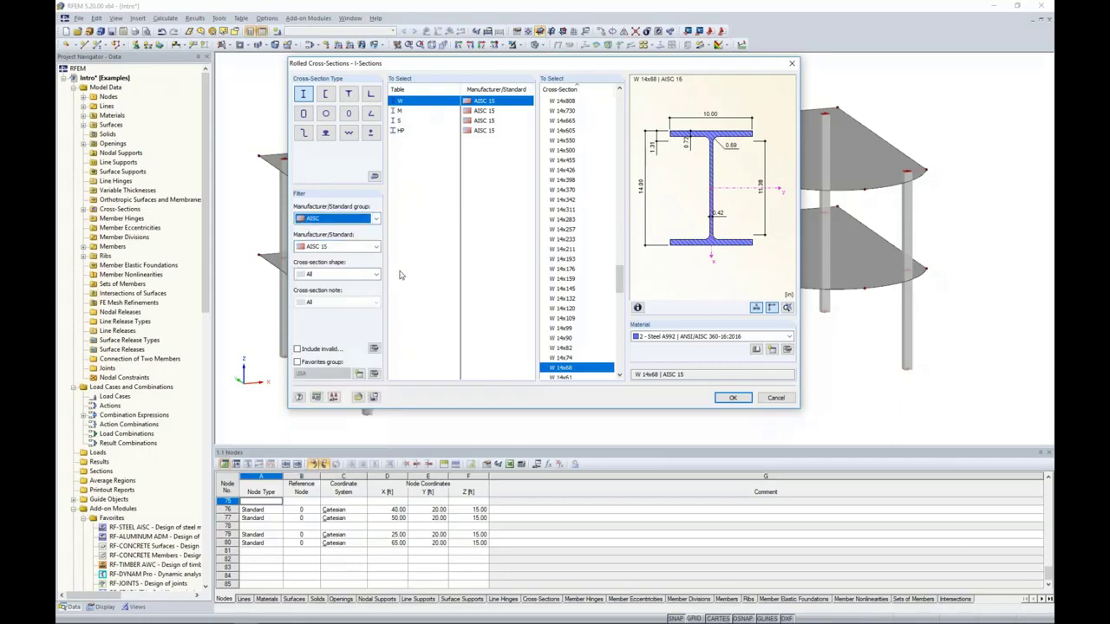
mouse_move(622, 282)
mouse_down()
mouse_move(622, 352)
mouse_move(623, 274)
mouse_up()
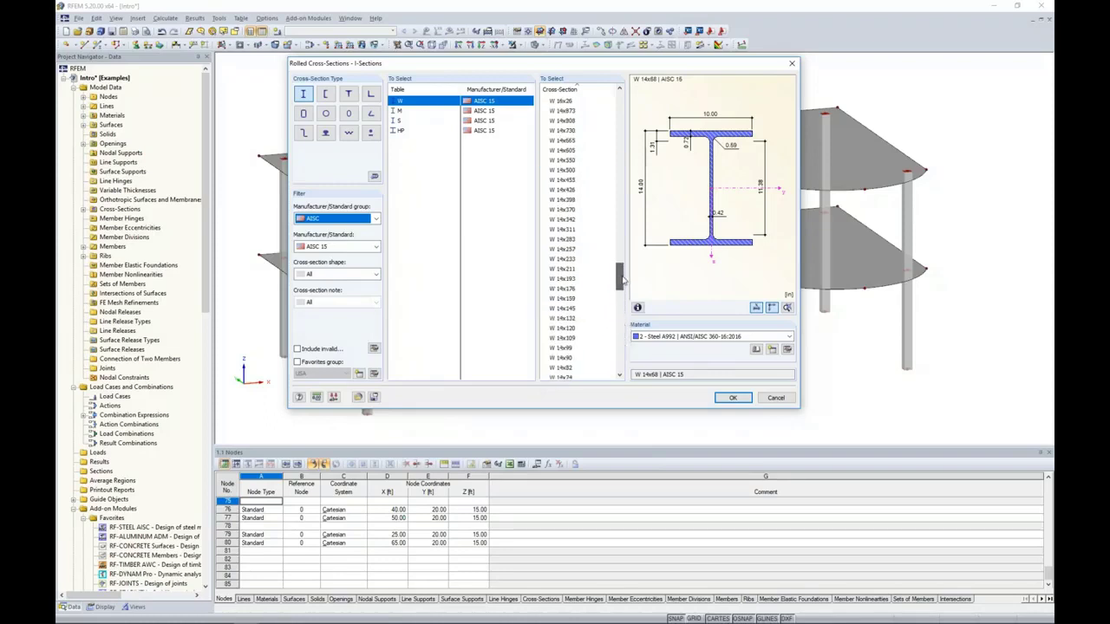
click(299, 362)
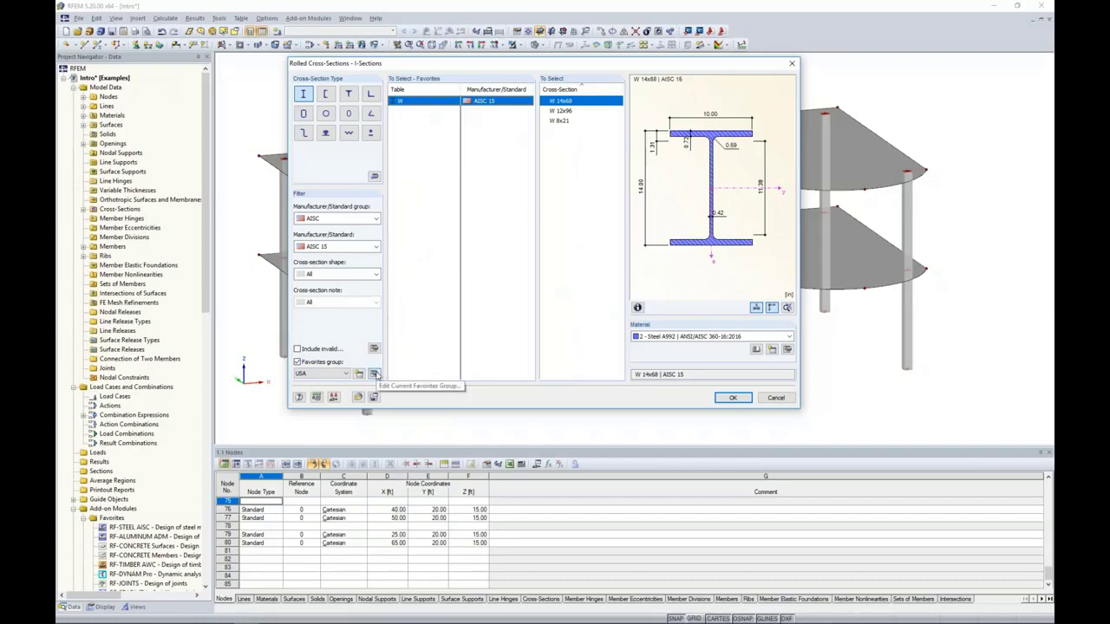
click(297, 362)
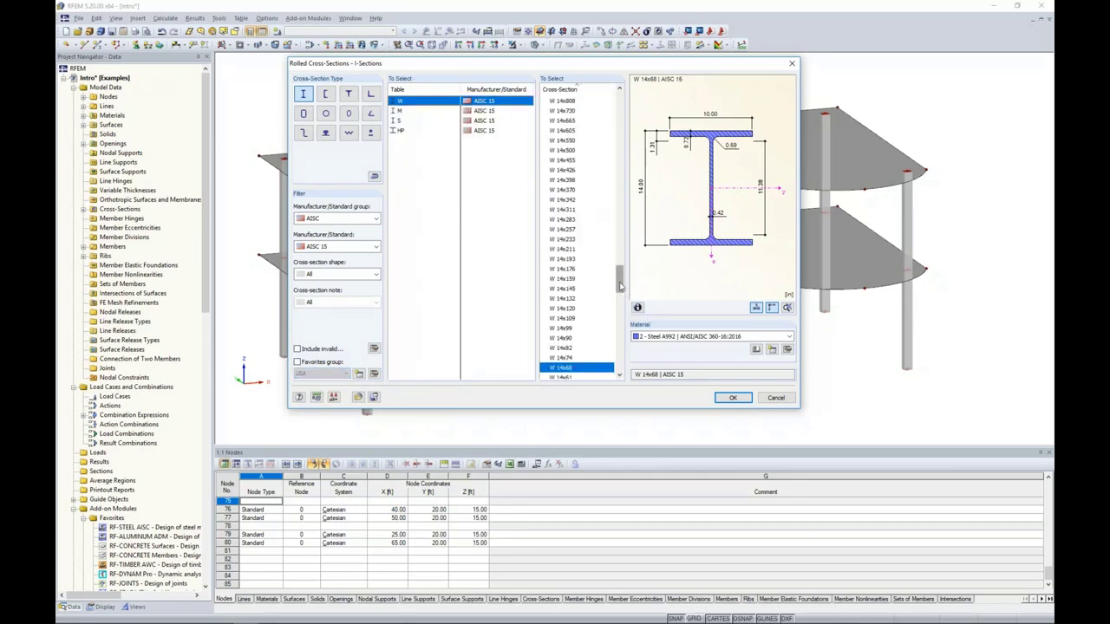
- Assign the AISC 15 section W 8x28 in Steel A992 to the truss's upper chord
scroll(623, 325, down, 5)
scroll(622, 325, down, 10)
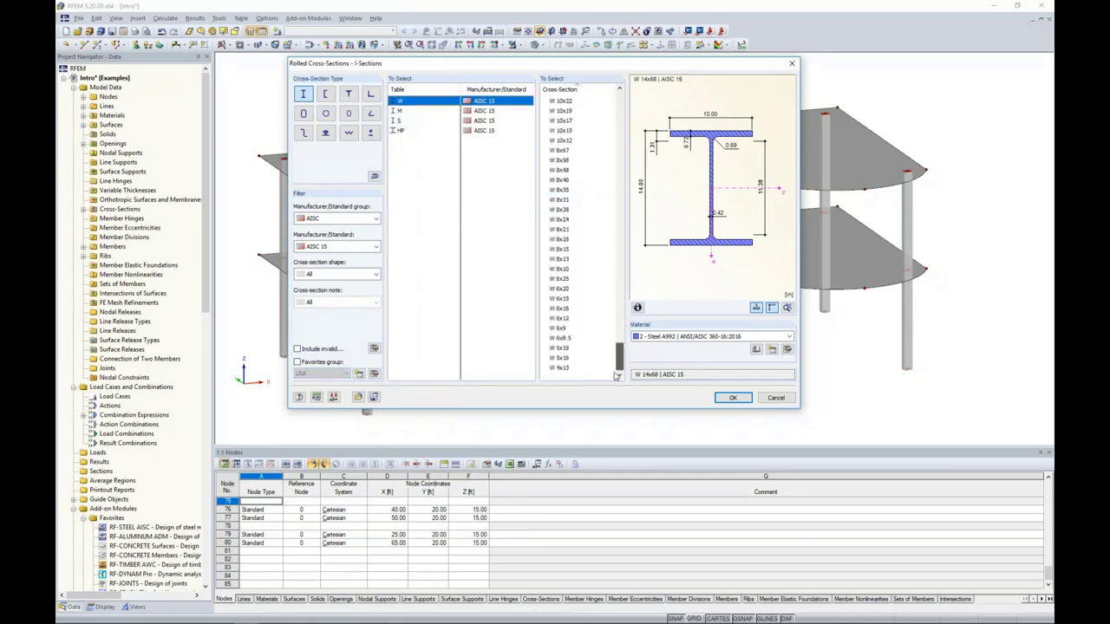
click(565, 210)
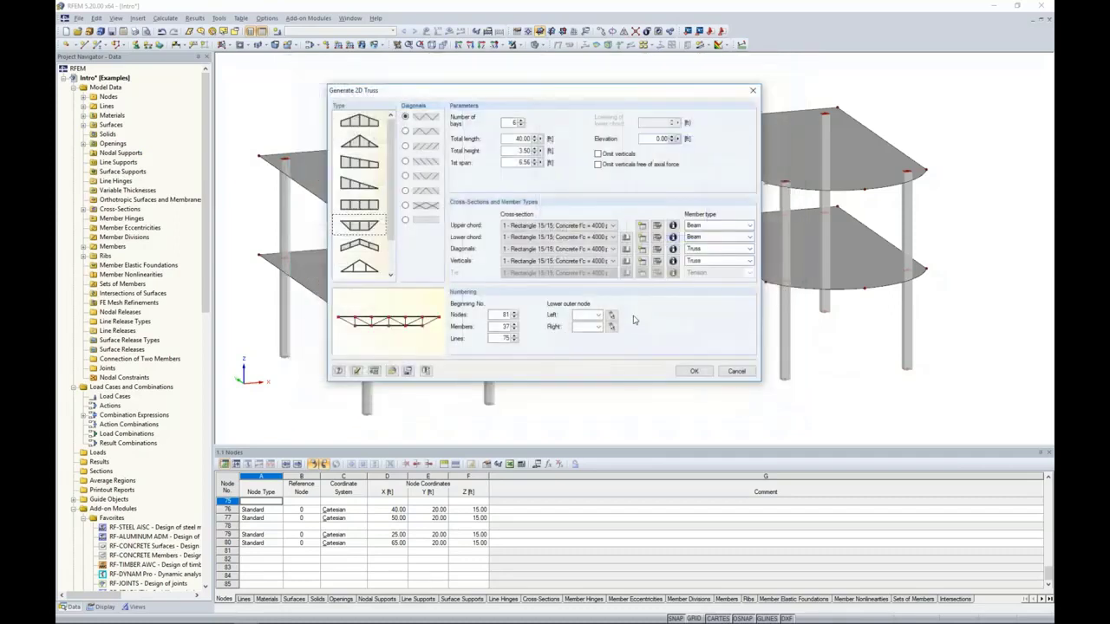
click(642, 225)
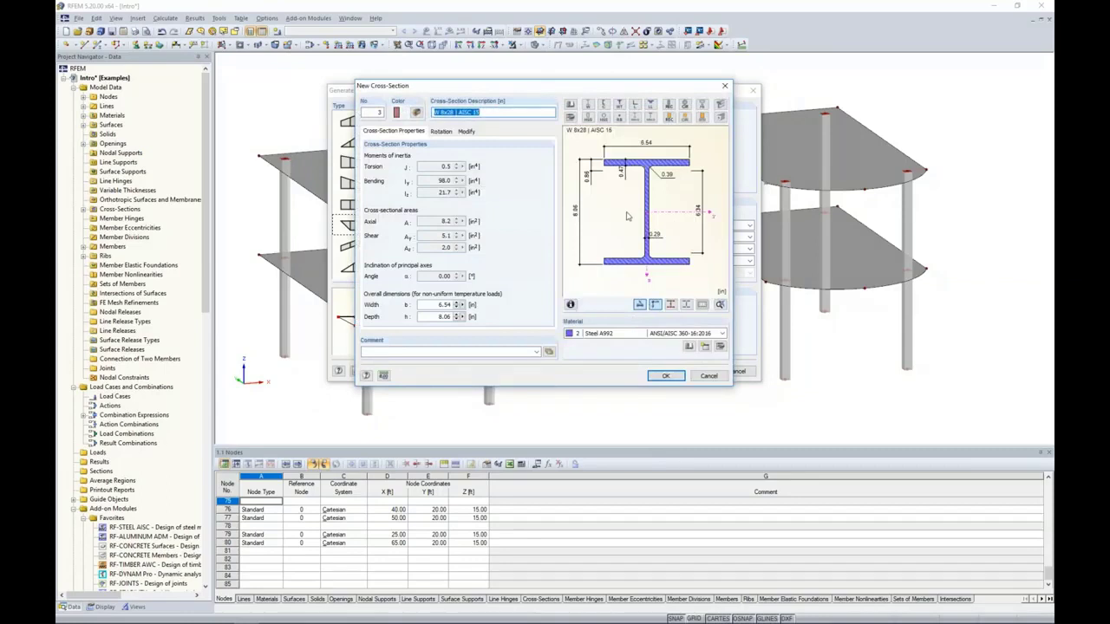
click(666, 375)
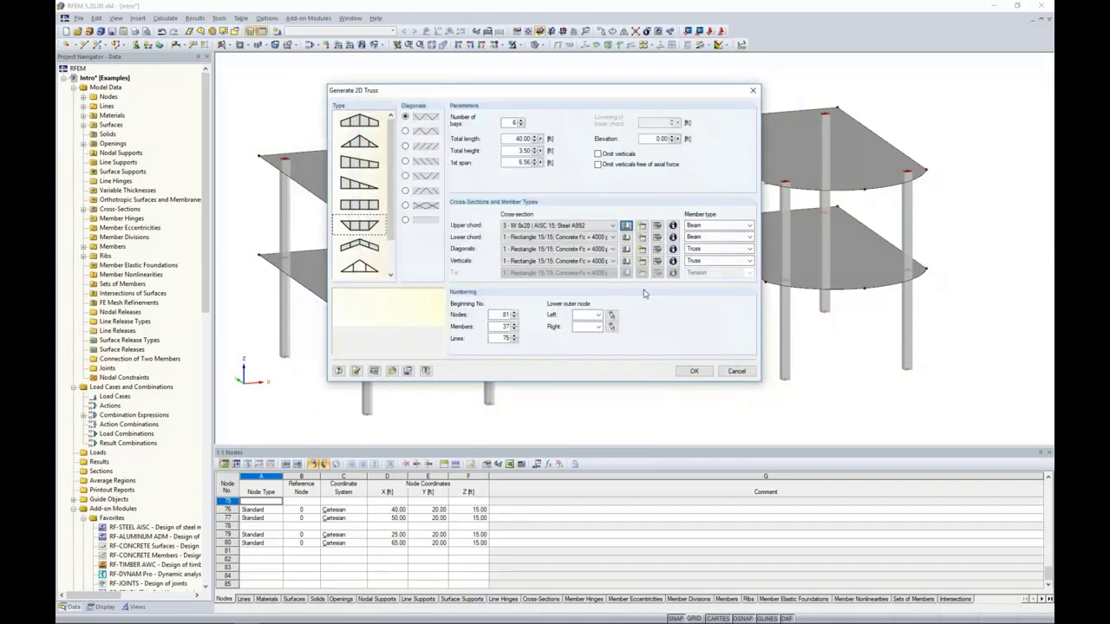
- Assign the existing W 8x28 section to the truss's lower chord and the AISC 15 section W 4x13 in Steel A992 to the diagonals
click(526, 237)
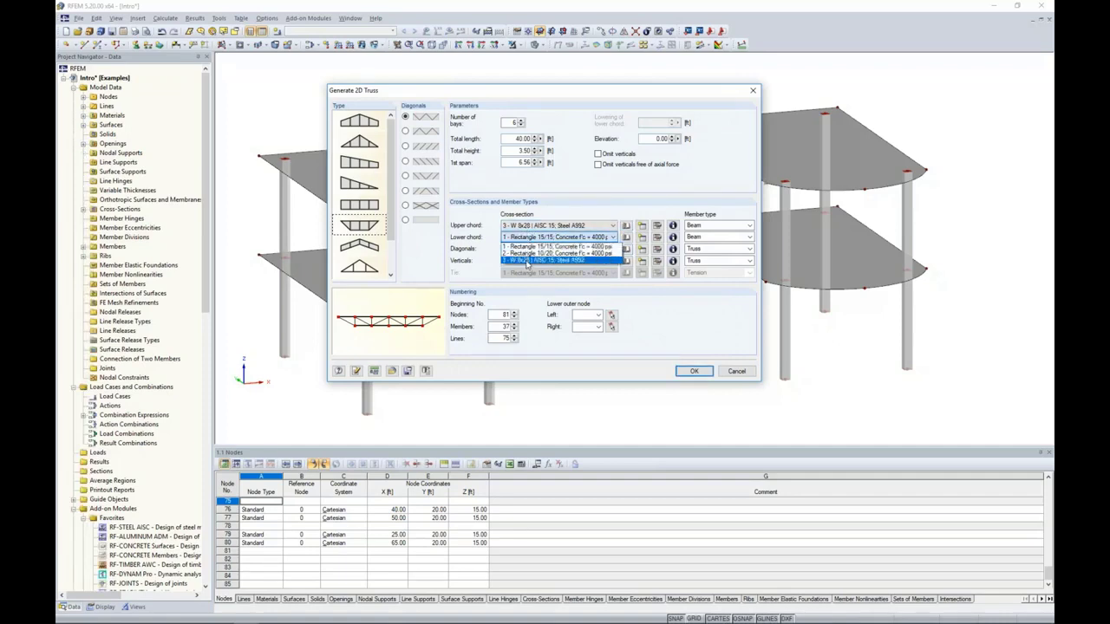
click(526, 260)
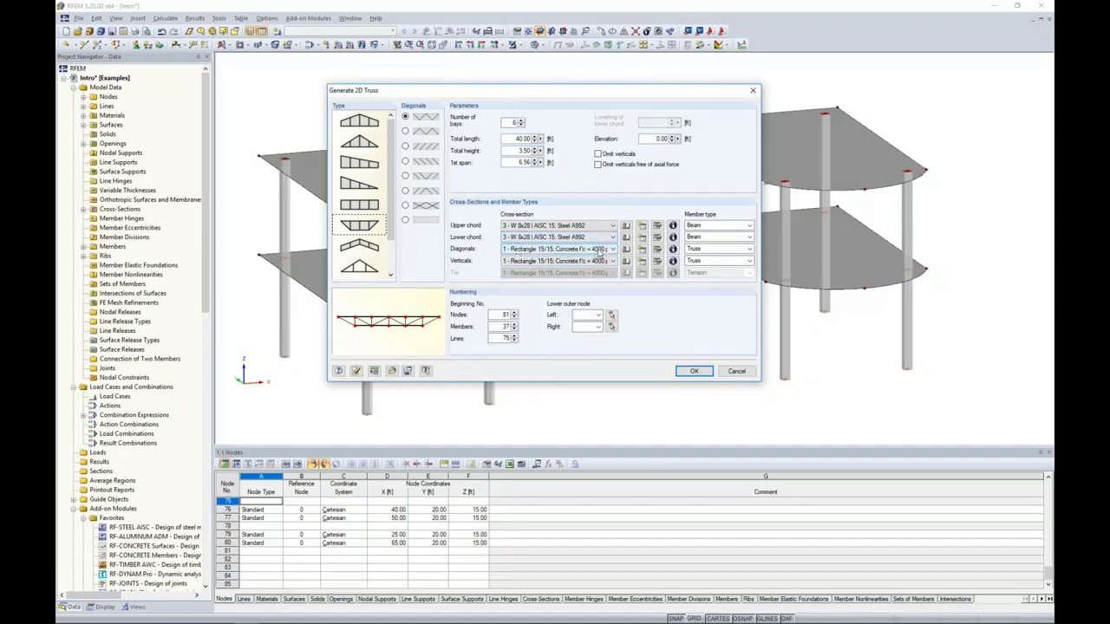
click(626, 249)
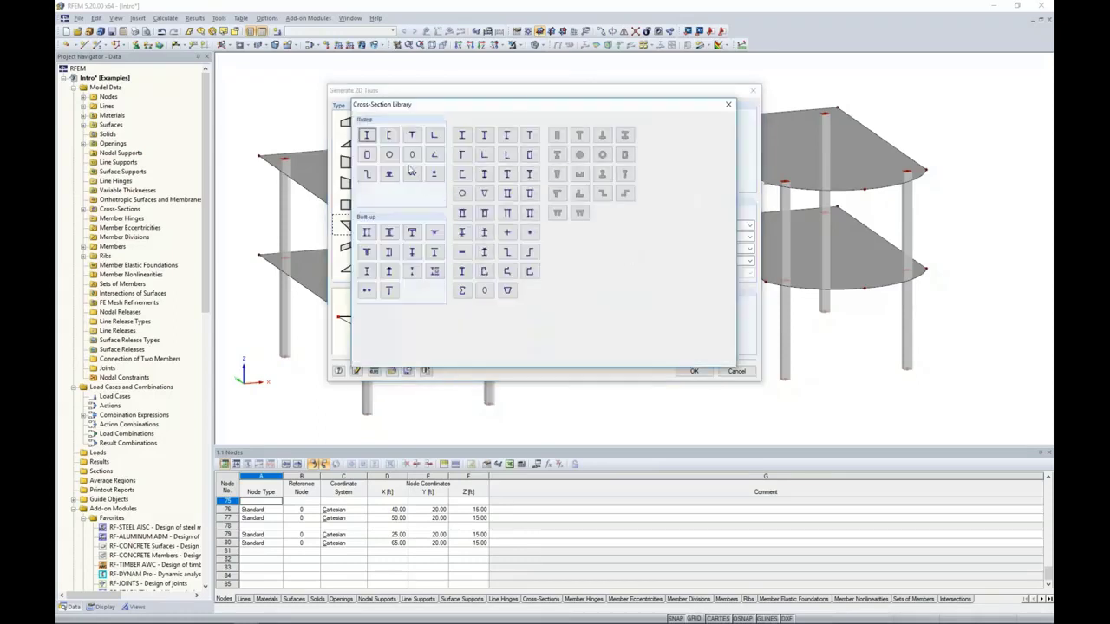
key(Escape)
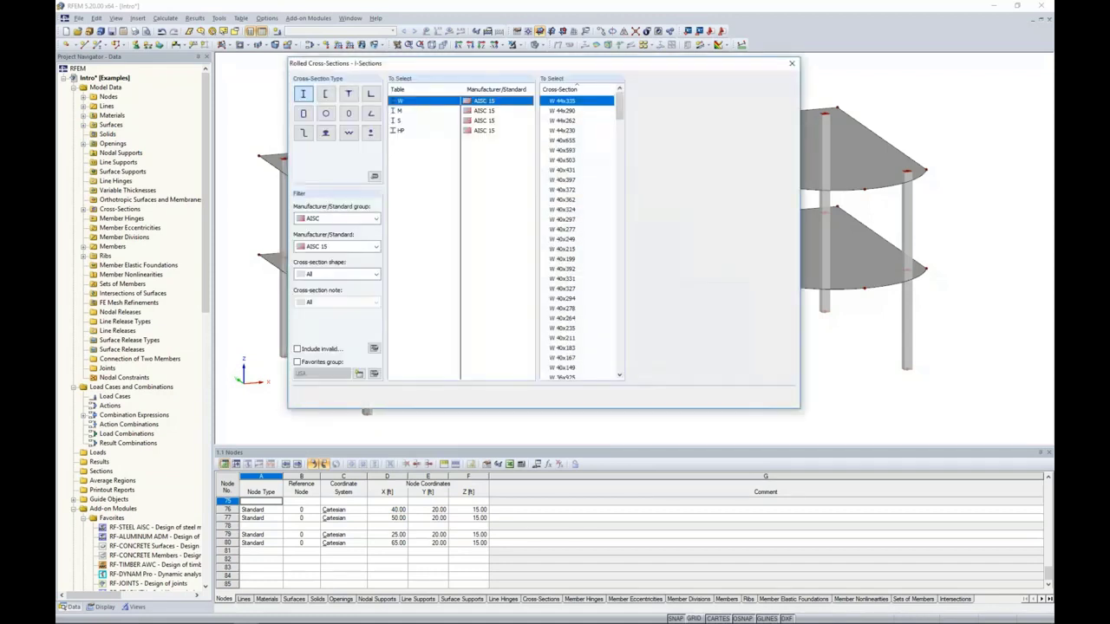
scroll(618, 317, down, 15)
scroll(618, 317, down, 10)
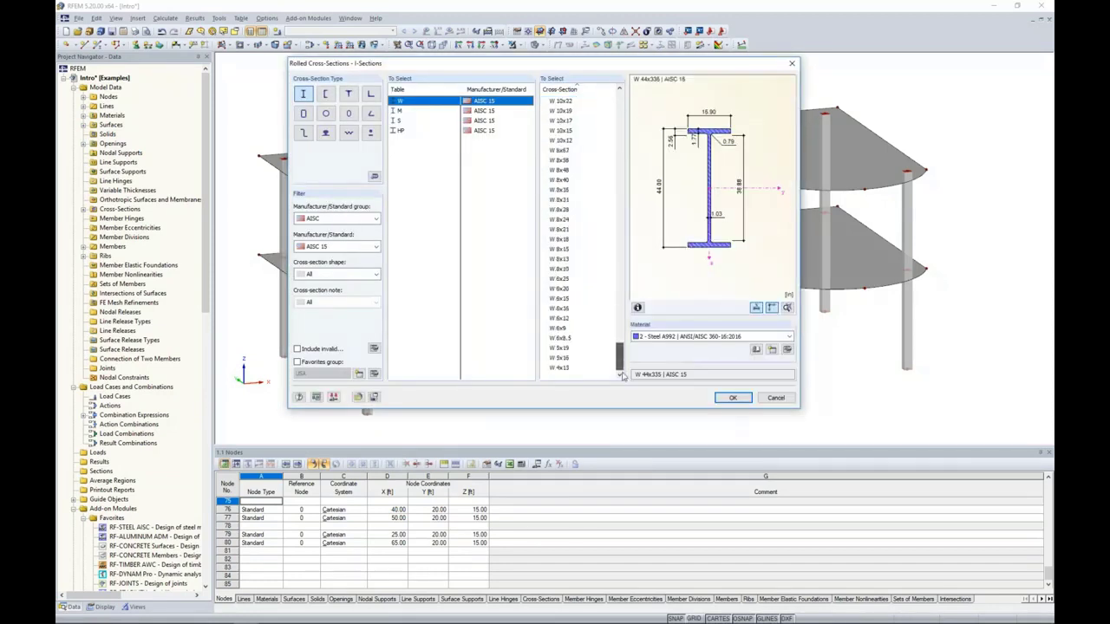
click(562, 369)
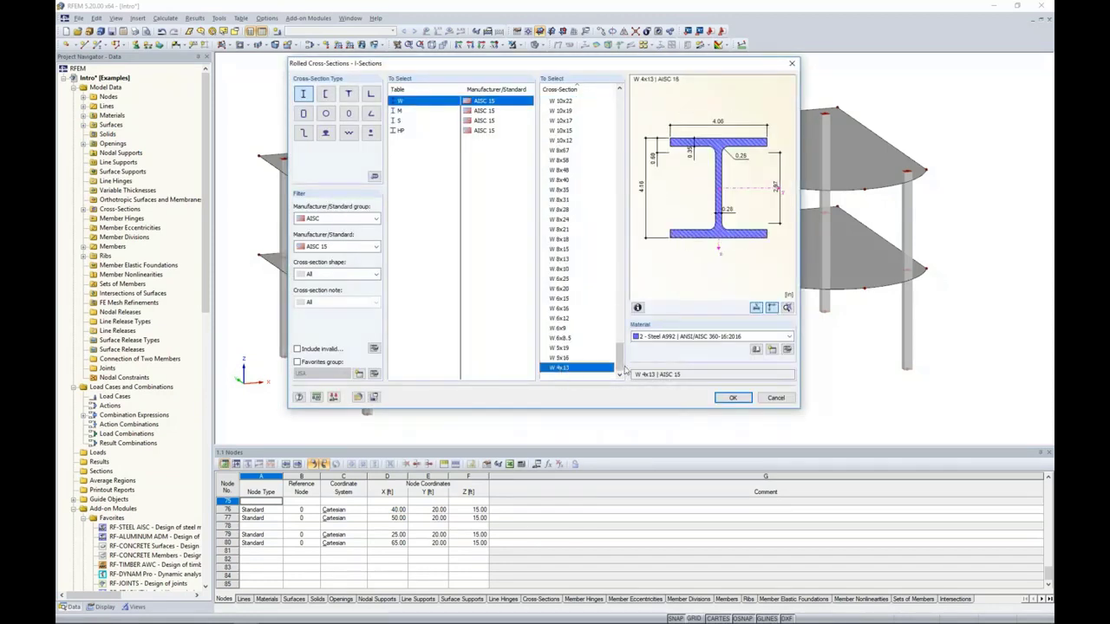
click(726, 400)
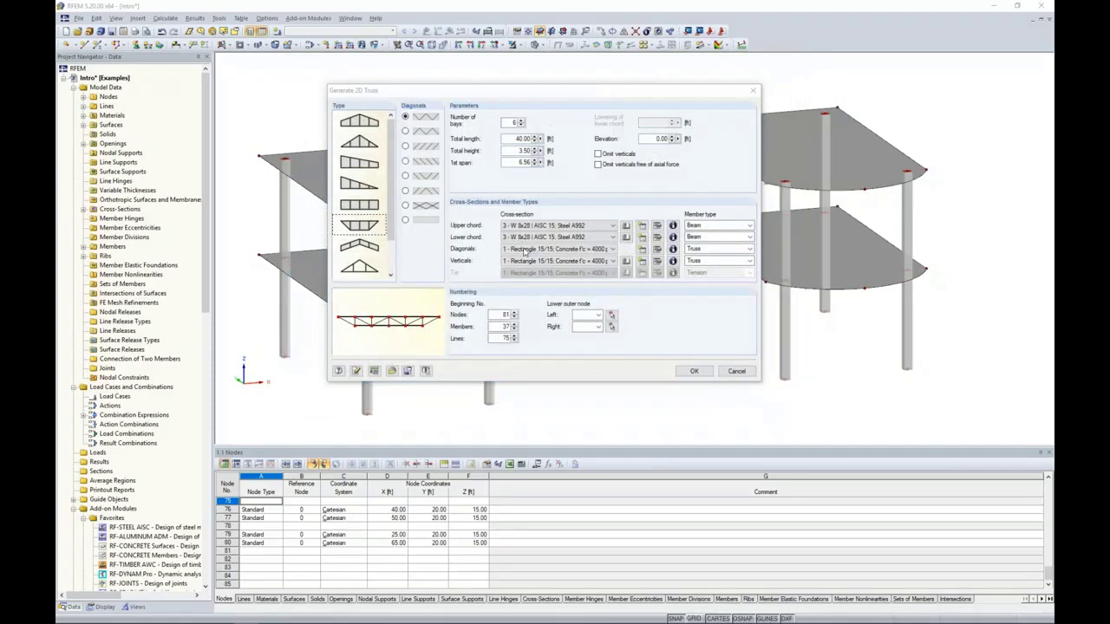
click(665, 376)
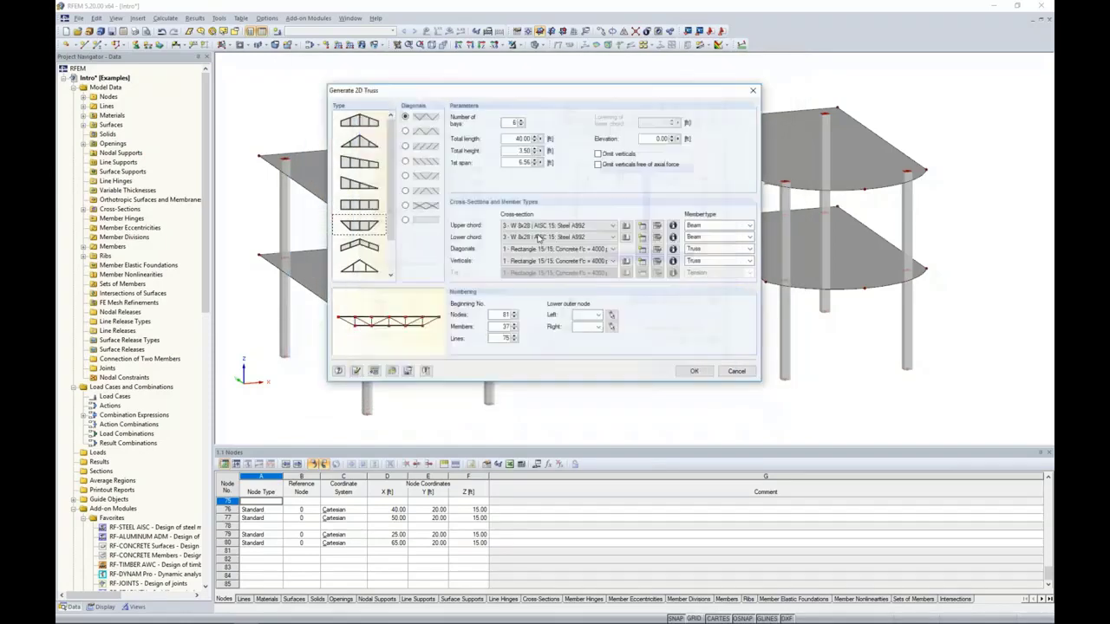
- Assign the W 4x13 section to the truss's verticals and the W 8x28 section to its lower chord
click(516, 263)
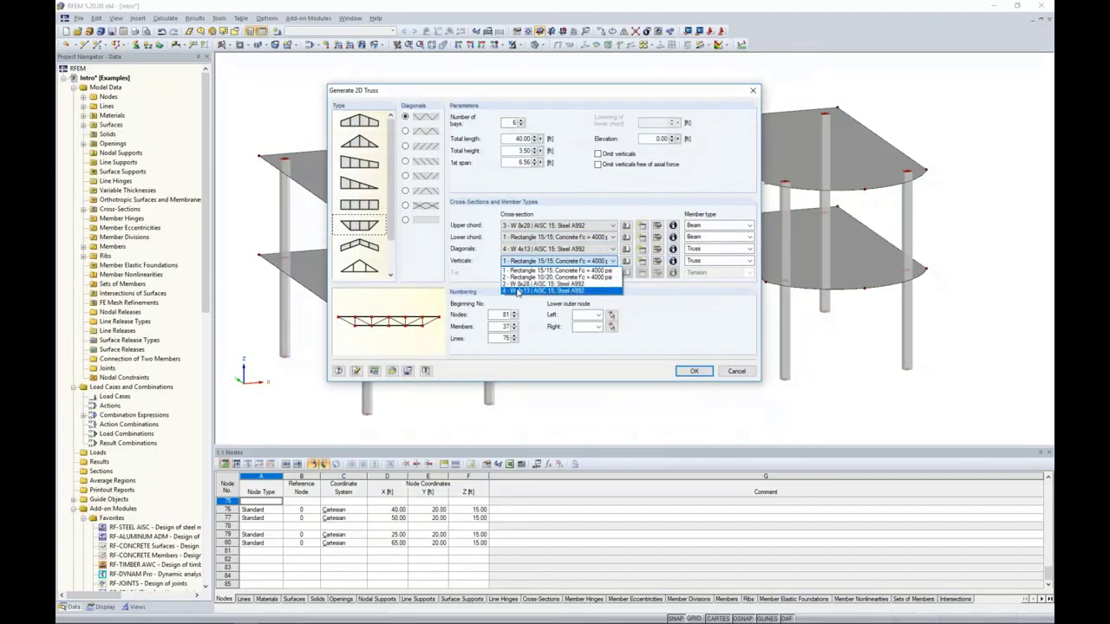
click(531, 289)
click(521, 241)
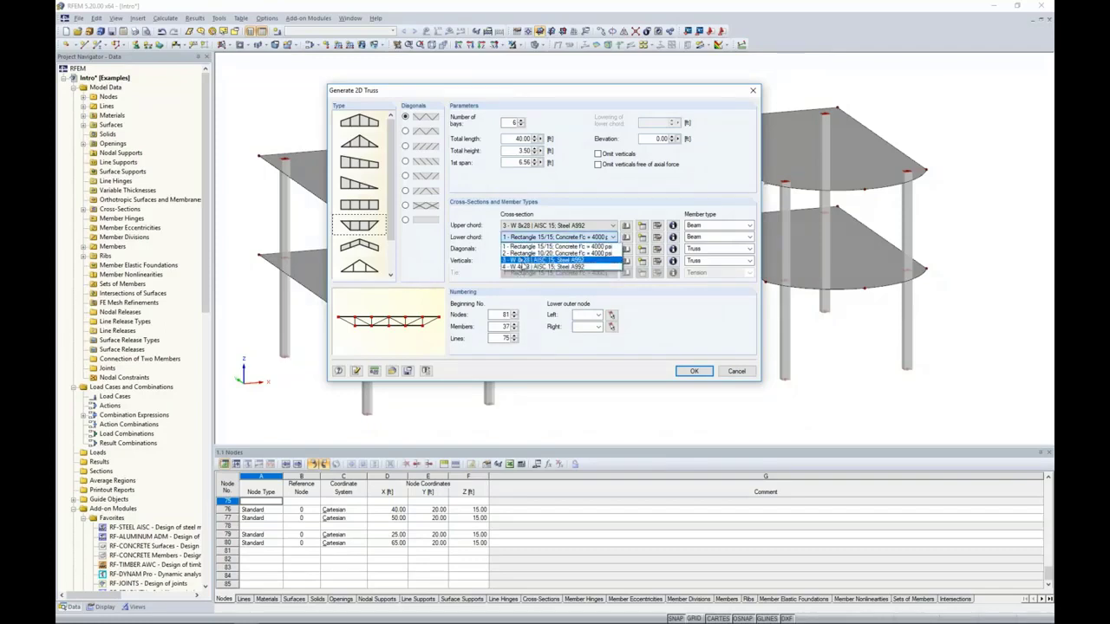
click(523, 261)
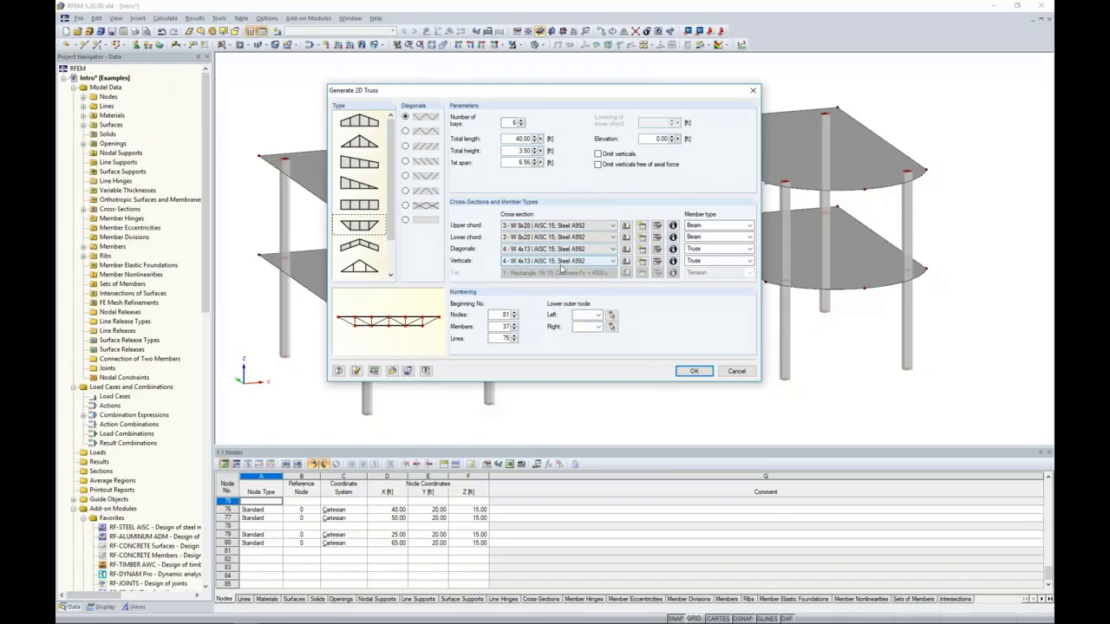
click(705, 250)
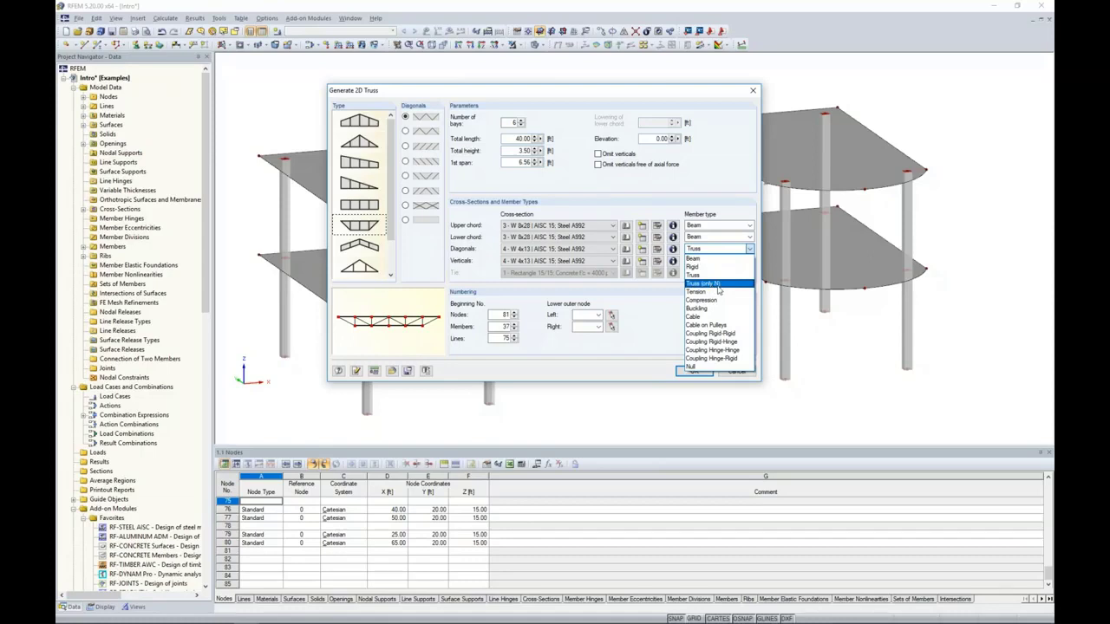
click(638, 308)
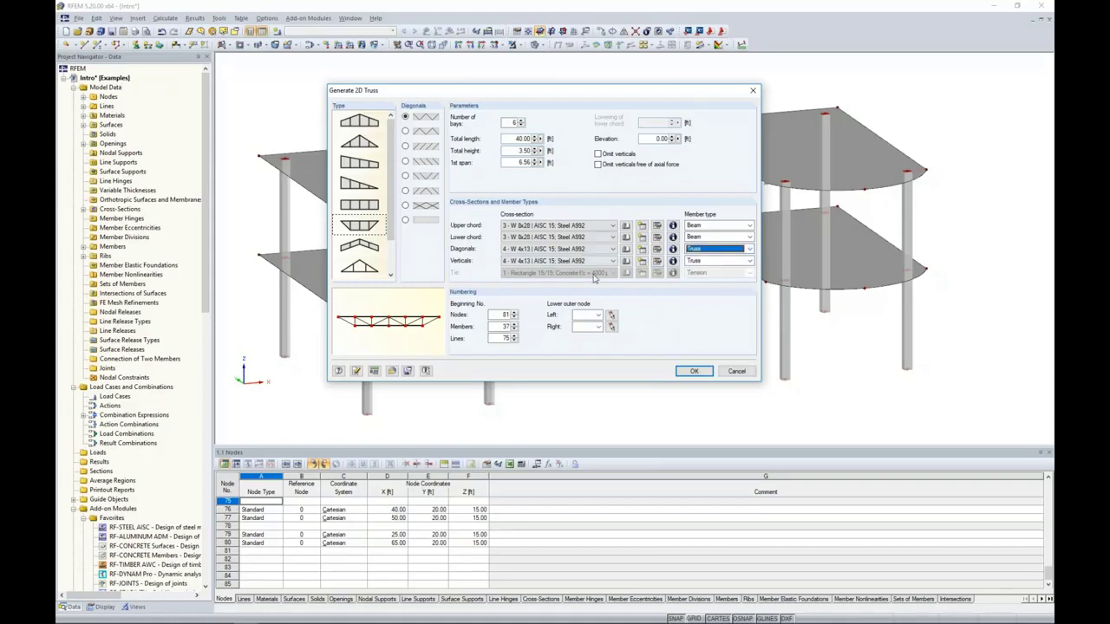
- Pick the facing slab corner nodes 42 and 60 at the upper level as the truss's left and right outer nodes and generate the truss
click(612, 315)
click(523, 216)
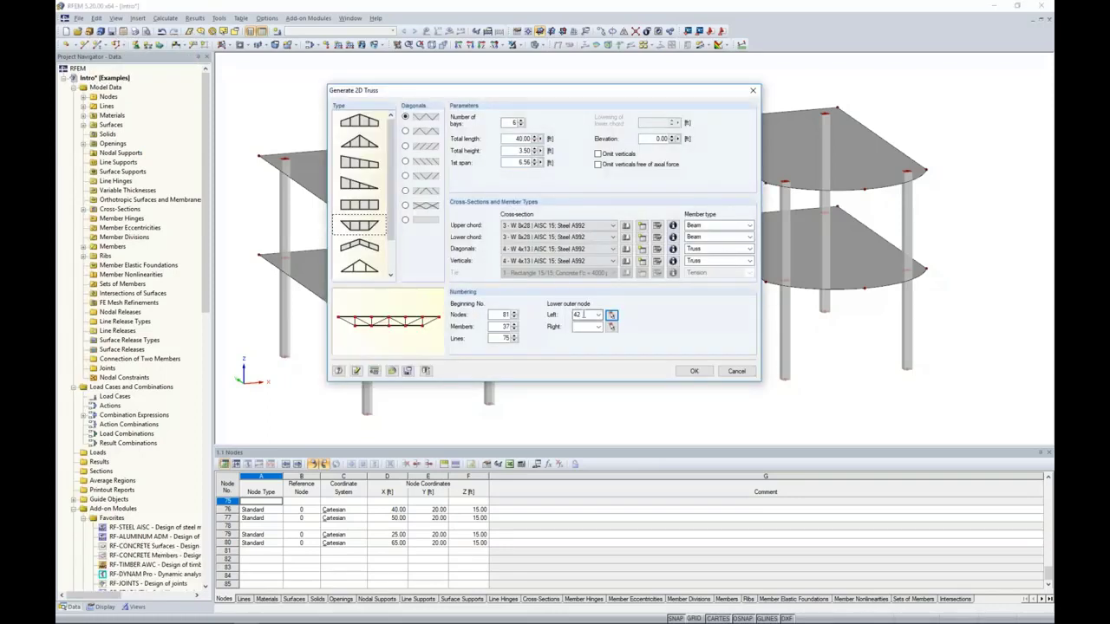
click(611, 326)
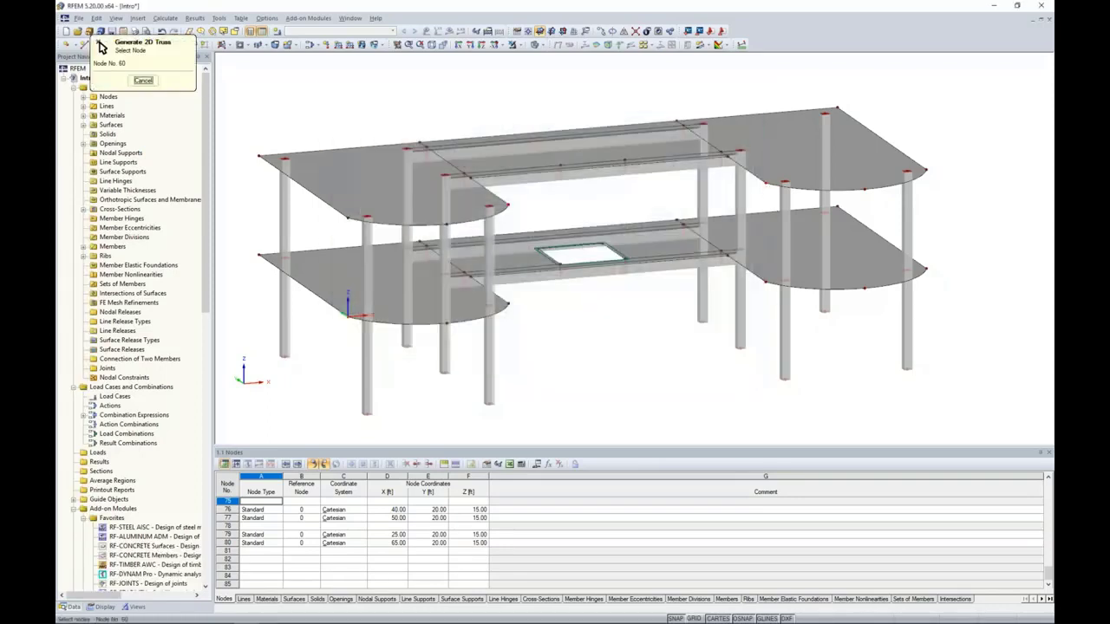
click(784, 183)
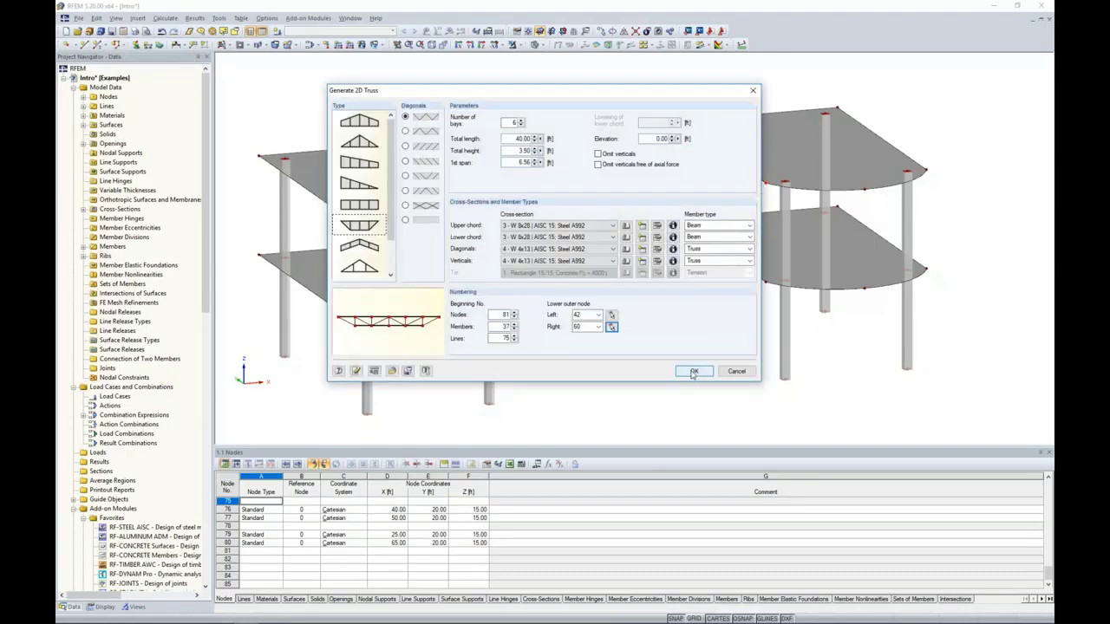
click(694, 372)
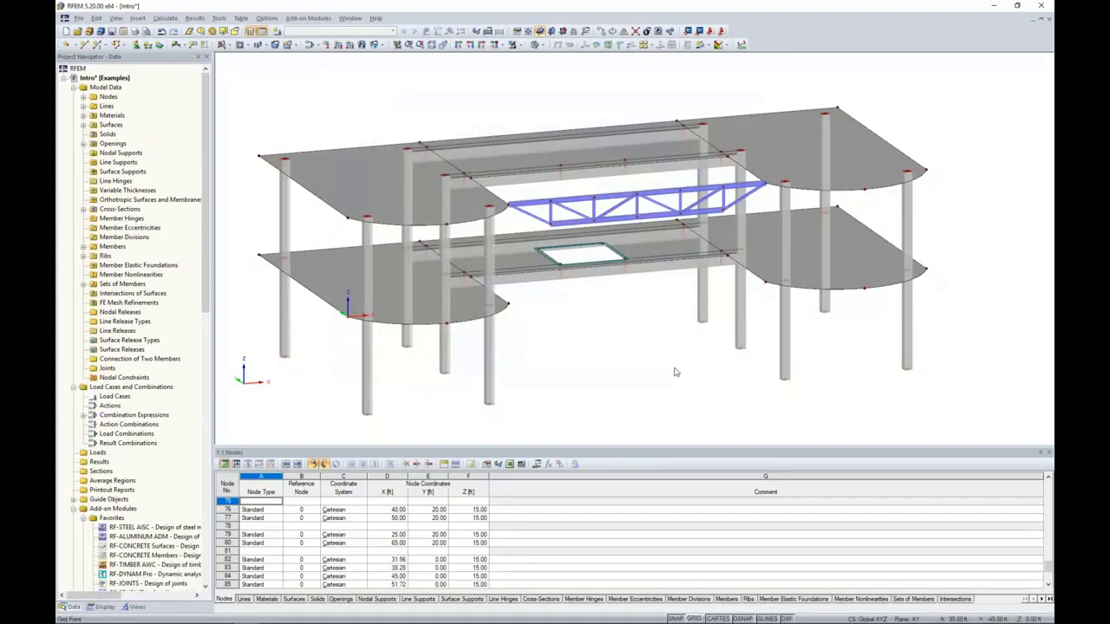
- Color the model graphics according to member type
ctrl+middle_drag(675, 372, 608, 358)
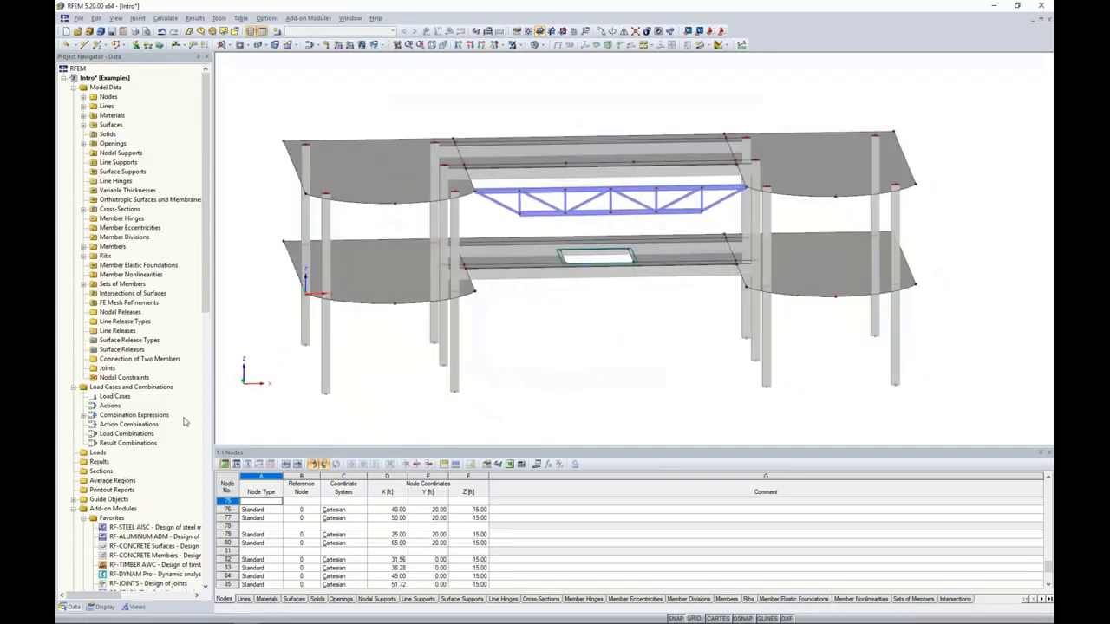
click(101, 608)
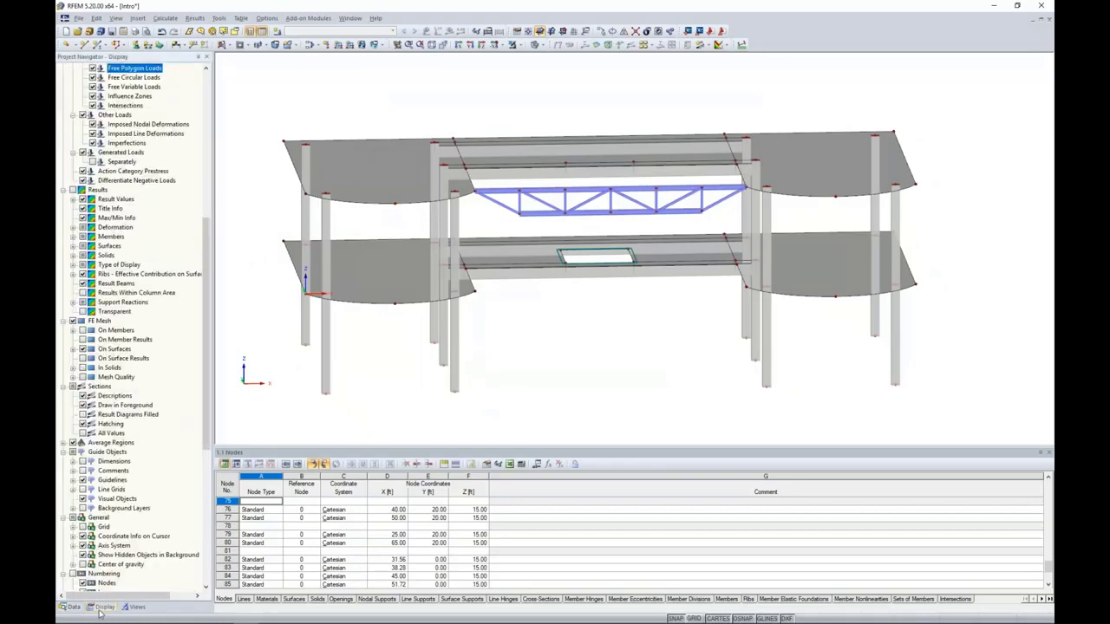
scroll(144, 422, down, 10)
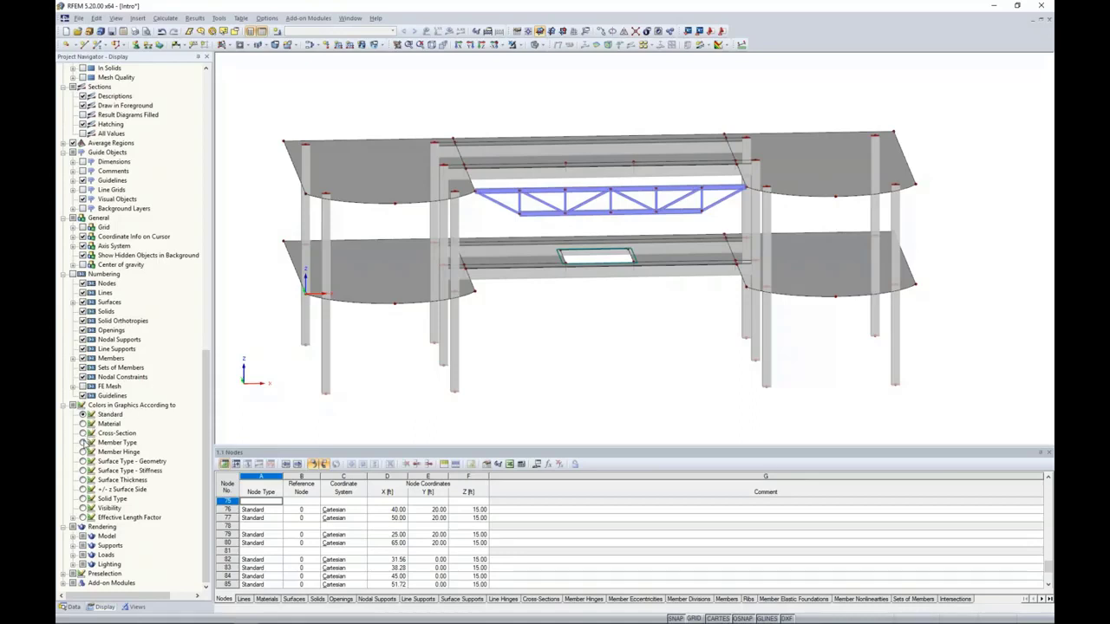
click(83, 443)
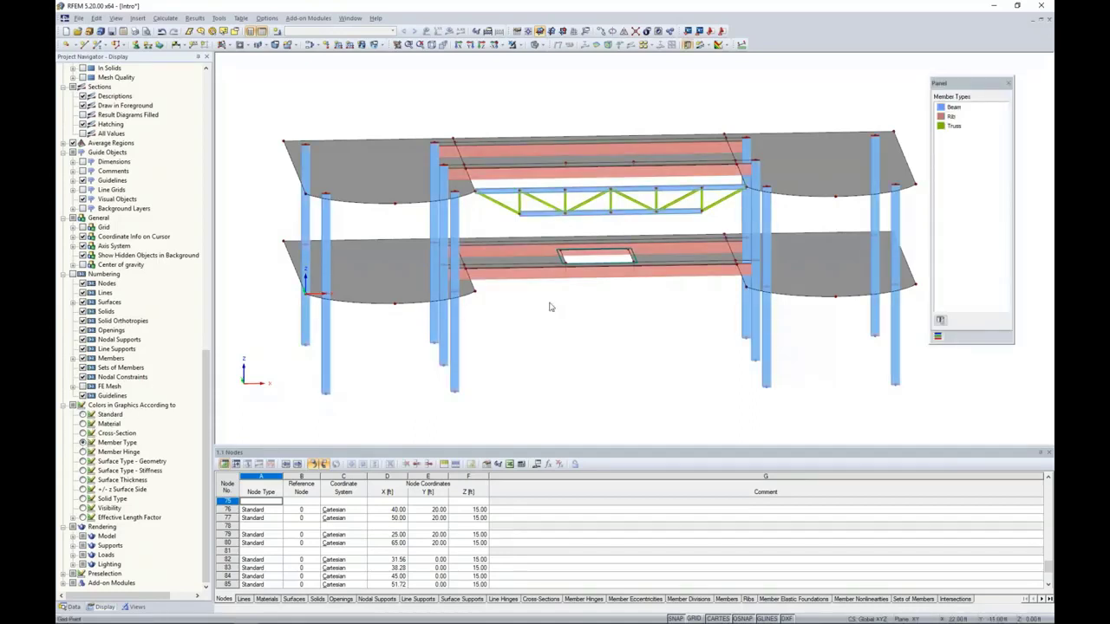
- Set the member type of the truss's two outermost sloping end diagonals to Beam
scroll(595, 326, up, 4)
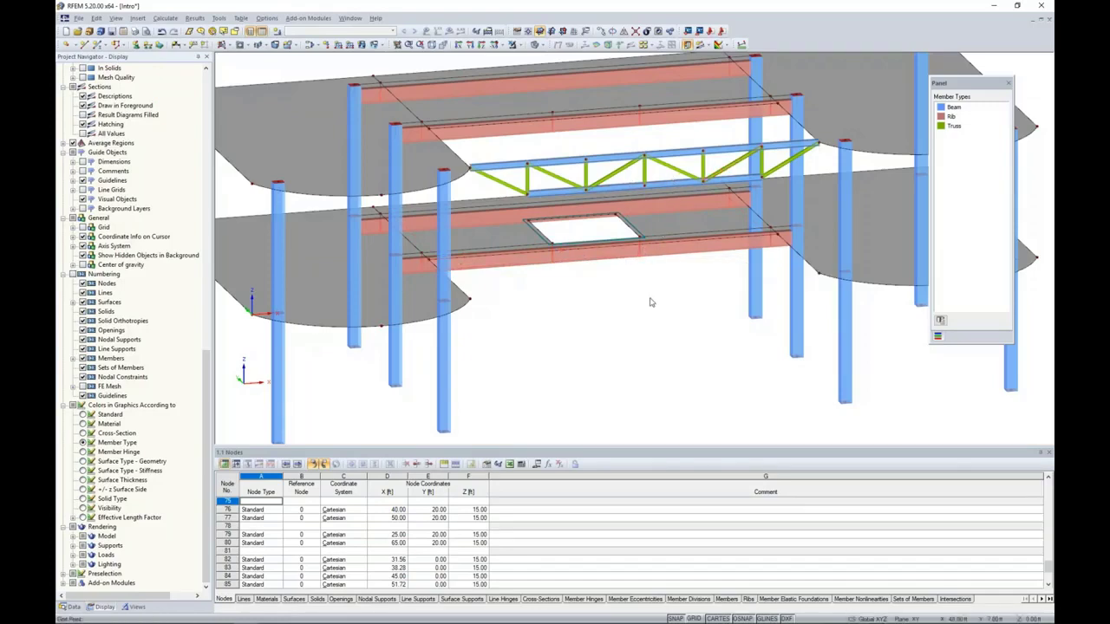
ctrl+middle_drag(651, 301, 623, 283)
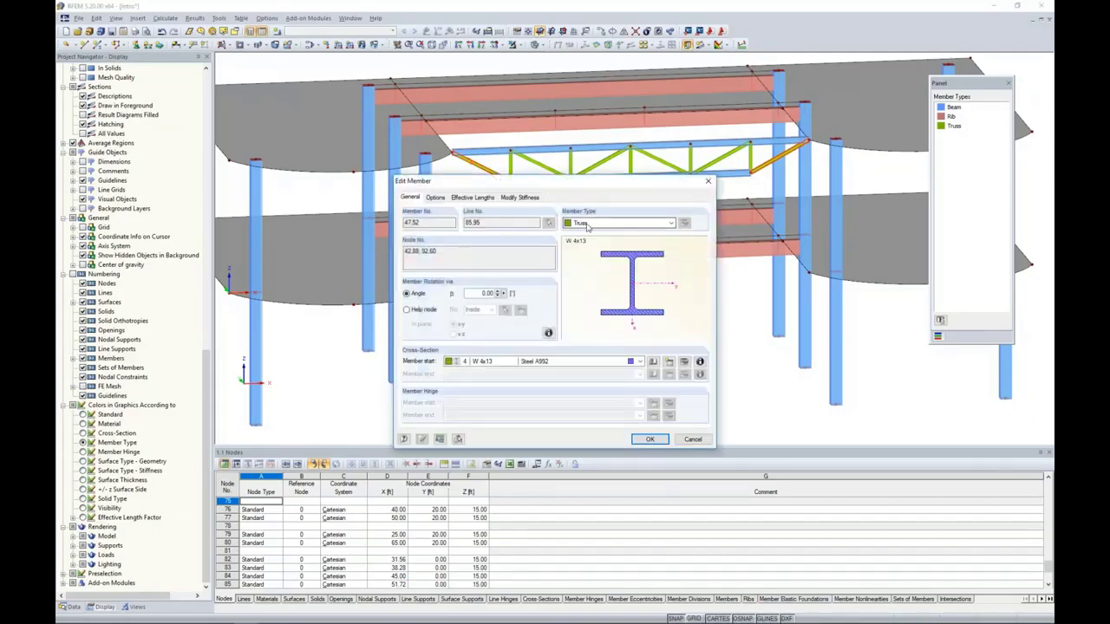
click(588, 224)
click(584, 233)
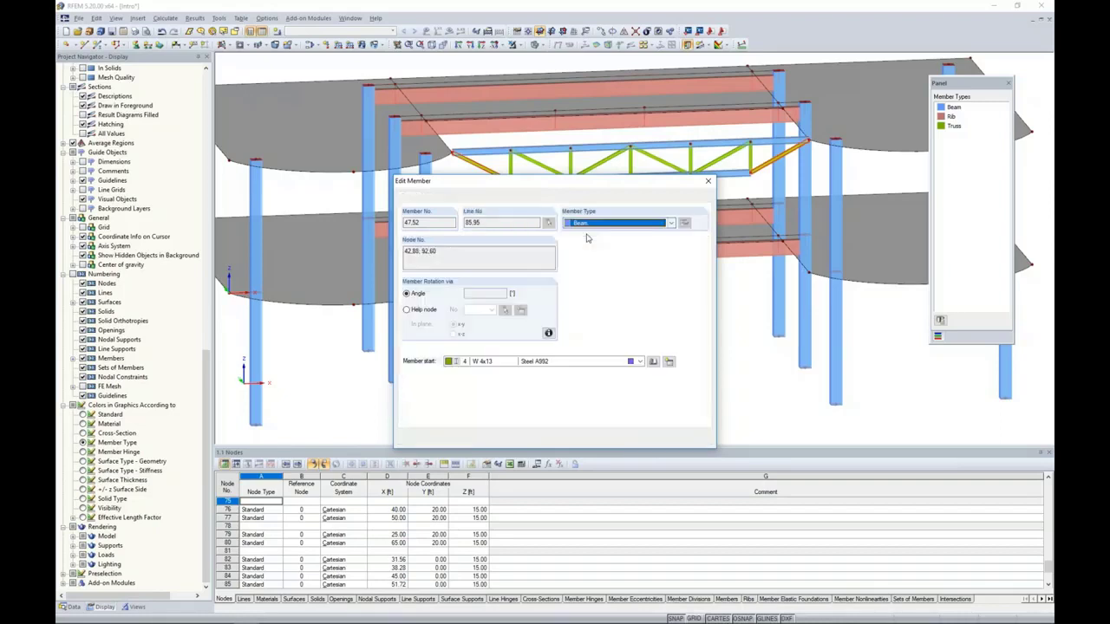
click(650, 438)
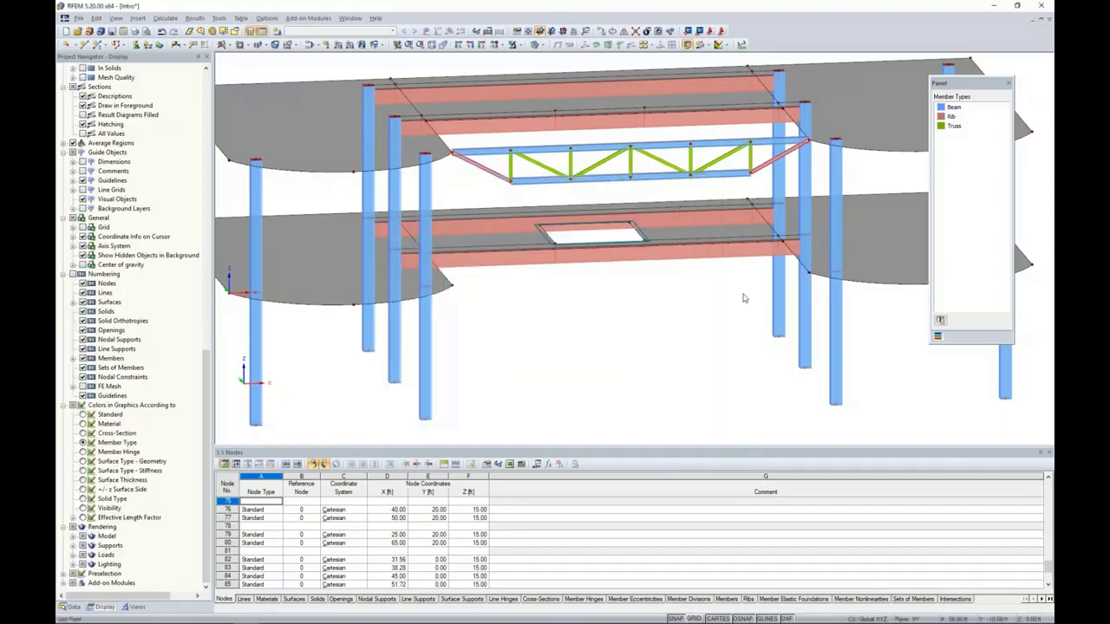
click(637, 328)
- Copy the complete truss once, offset 8.5 ft along the global Y axis toward the front upper-level rib
middle_drag(589, 317, 529, 334)
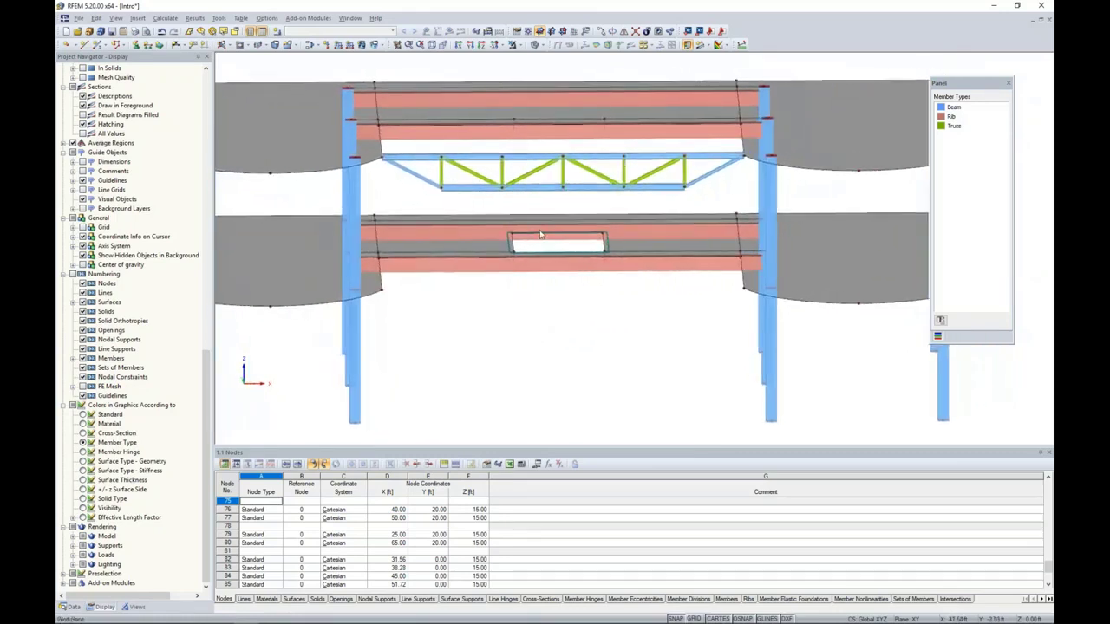
scroll(491, 183, up, 2)
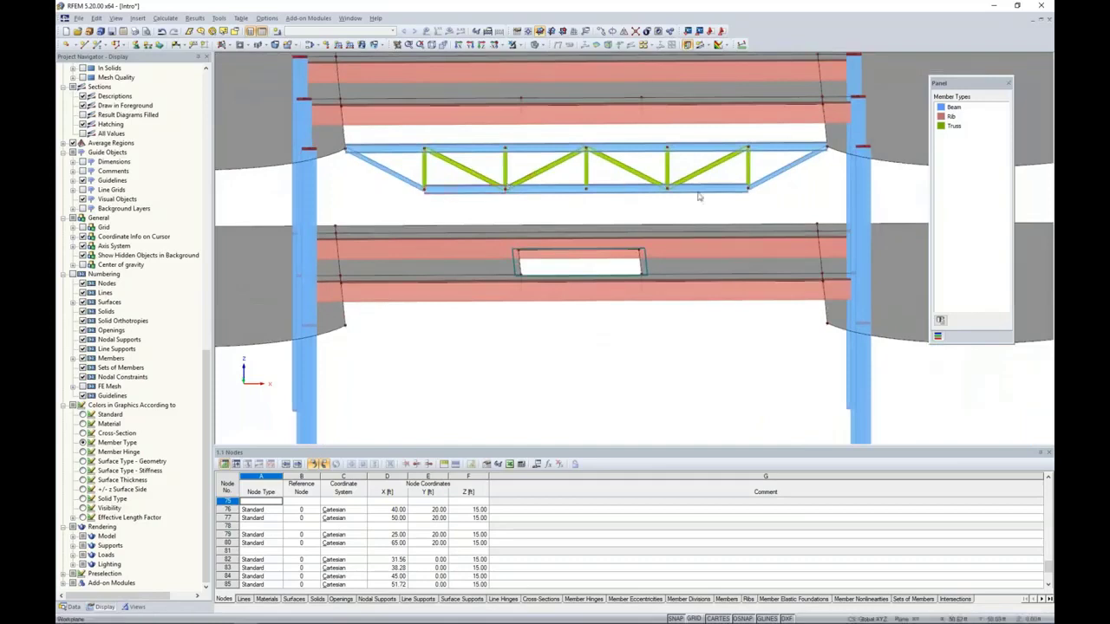
drag(776, 205, 374, 141)
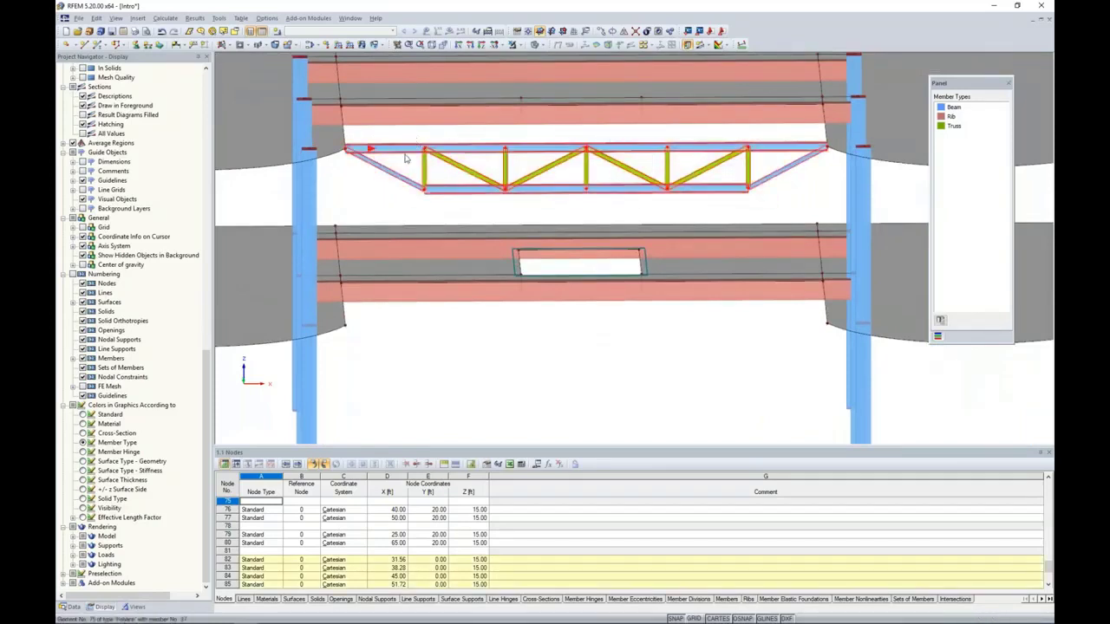
click(602, 33)
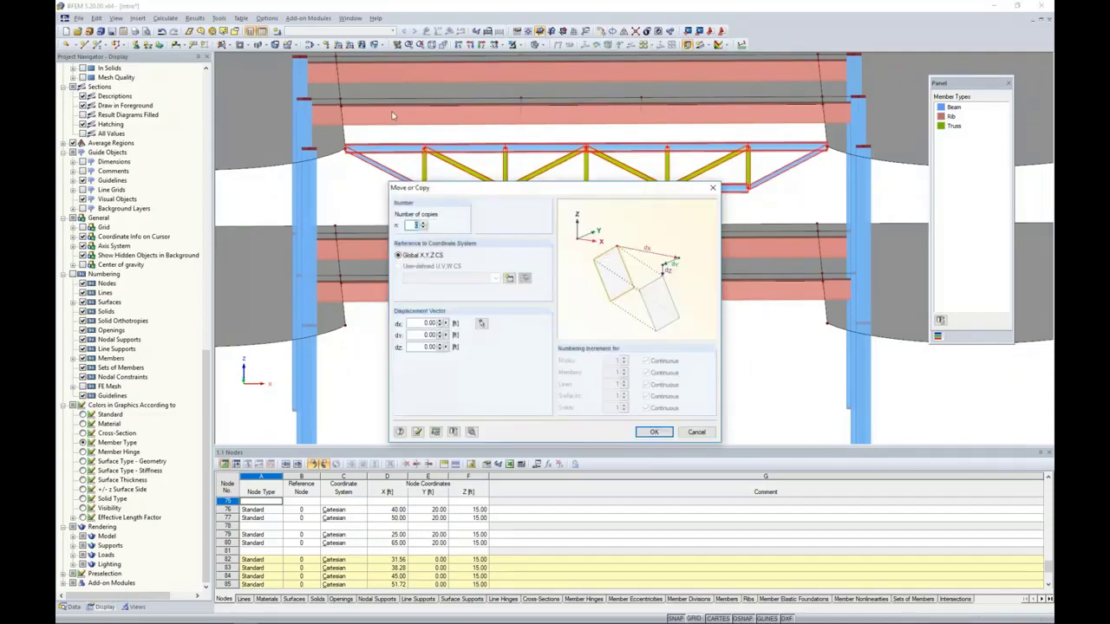
click(424, 223)
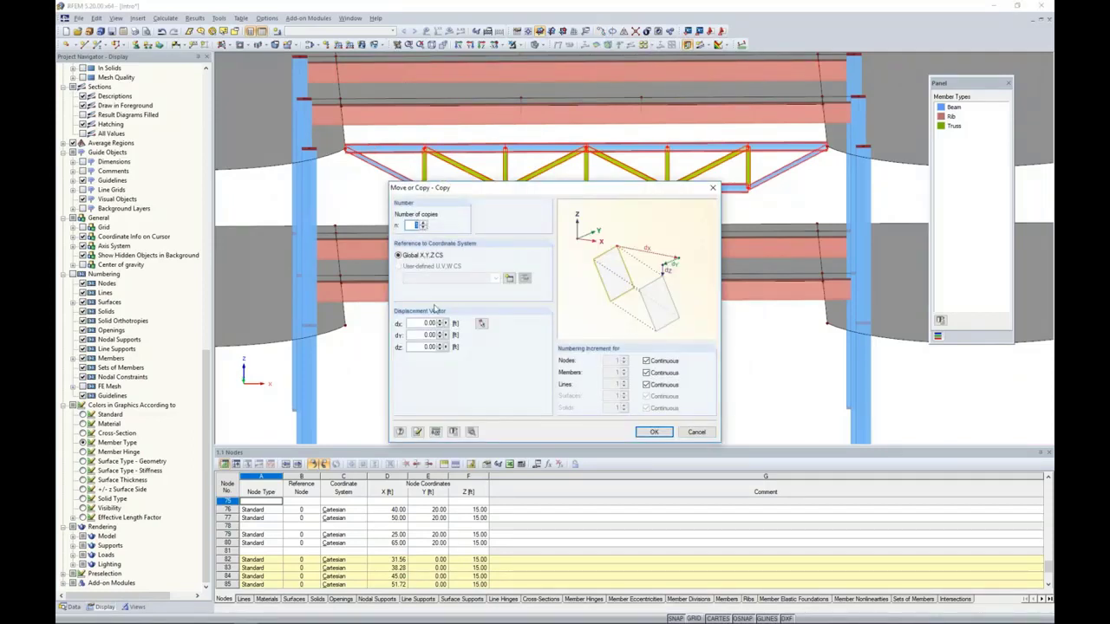
double_click(428, 335)
text(-8.5)
click(654, 431)
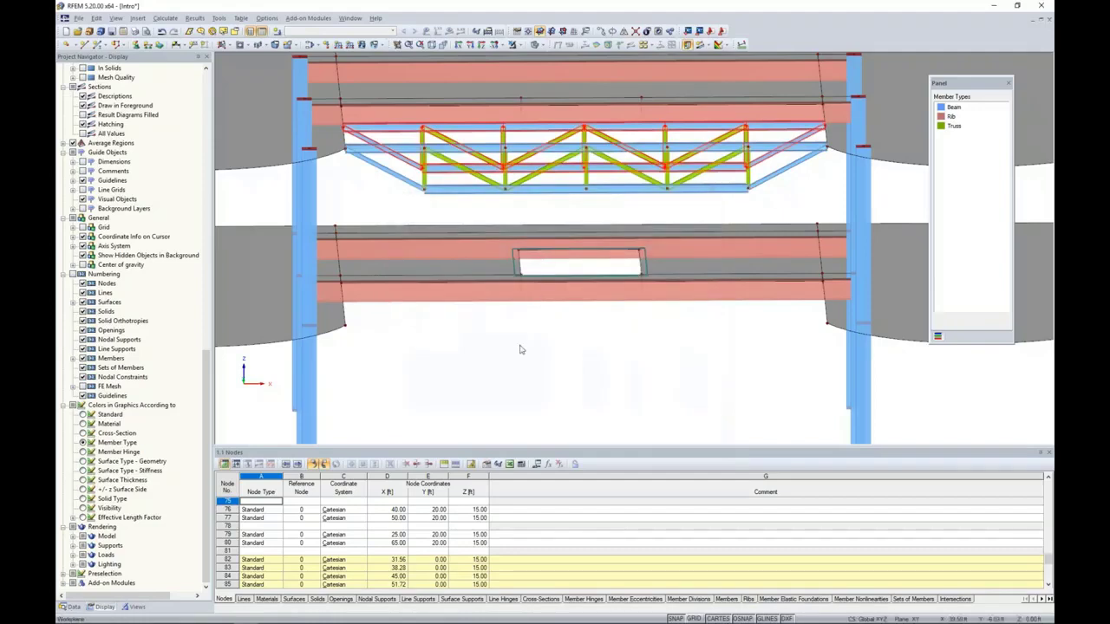
- Start a new nodal support and choose Rigid as the support type
ctrl+middle_drag(520, 350, 599, 322)
scroll(573, 347, down, 3)
scroll(599, 322, down, 2)
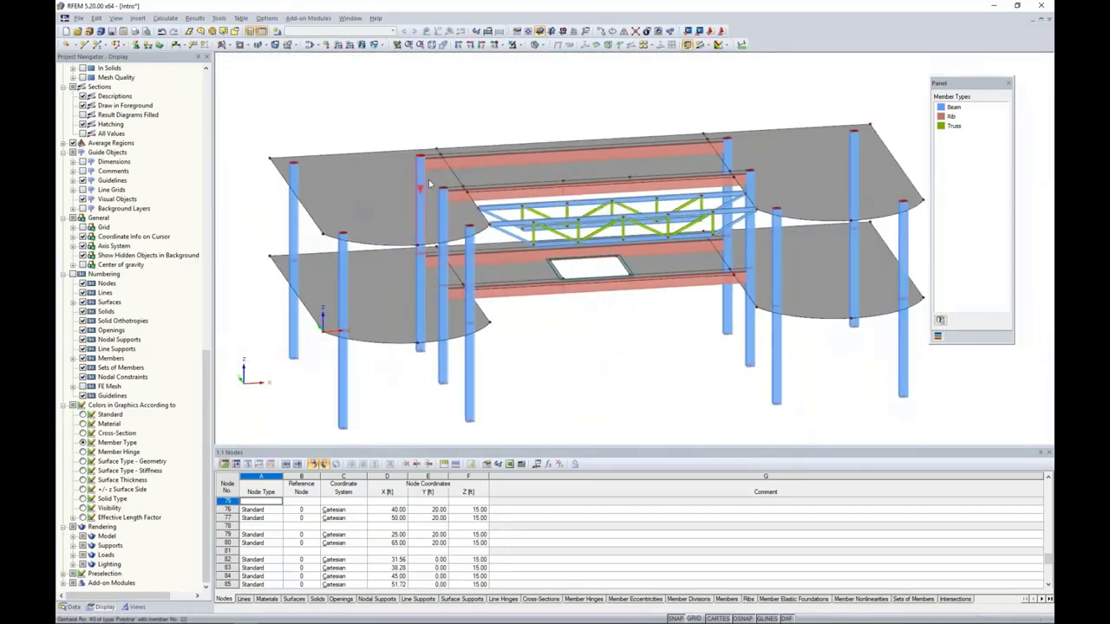
middle_drag(358, 129, 347, 114)
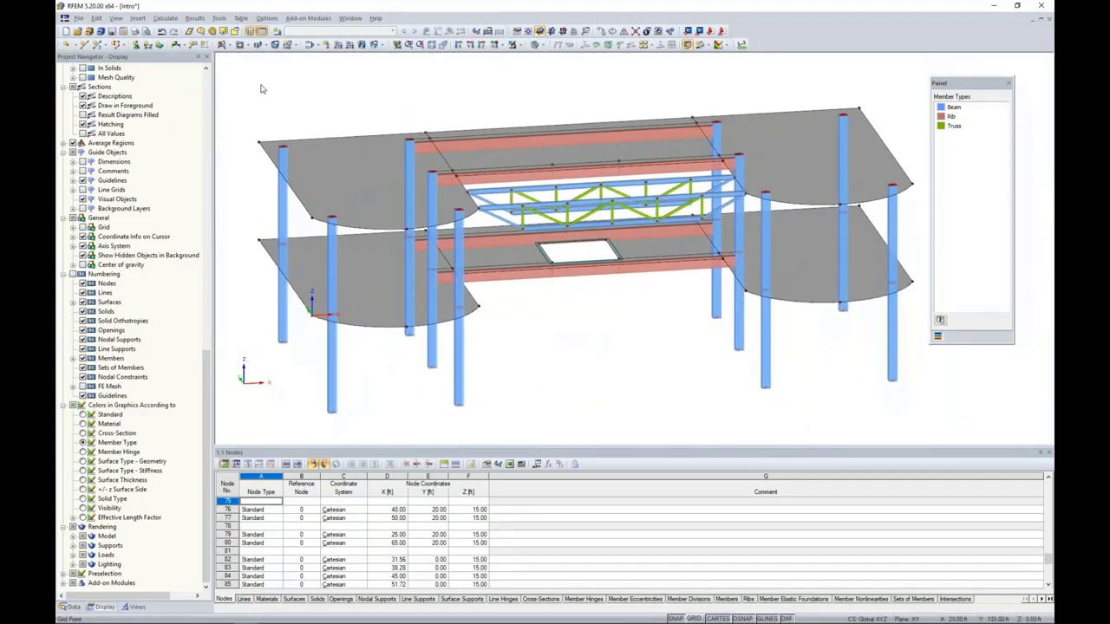
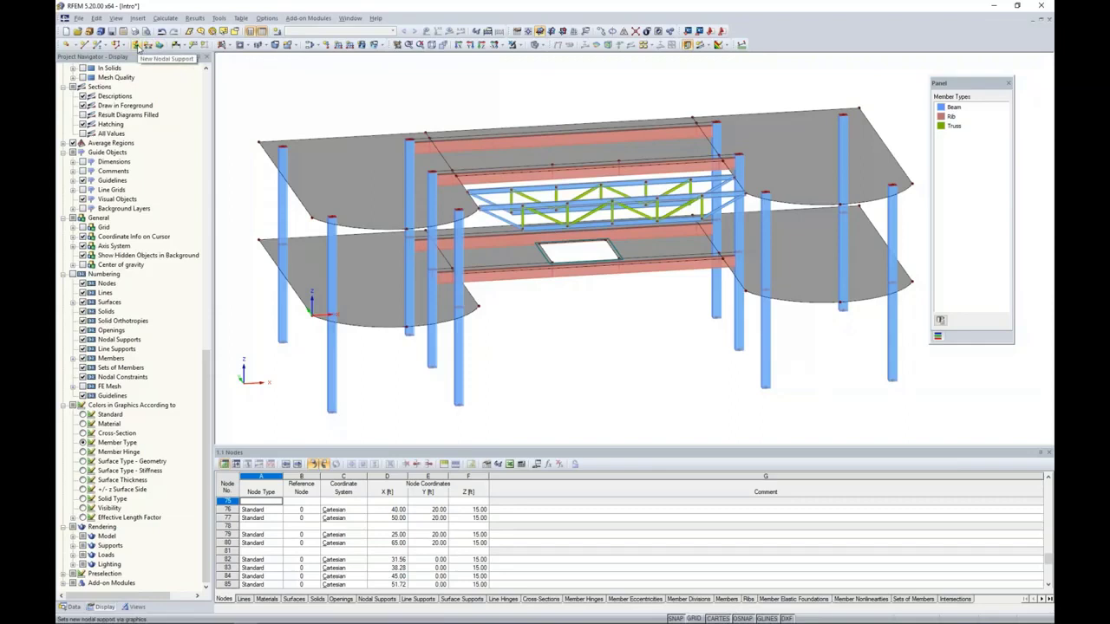
click(136, 45)
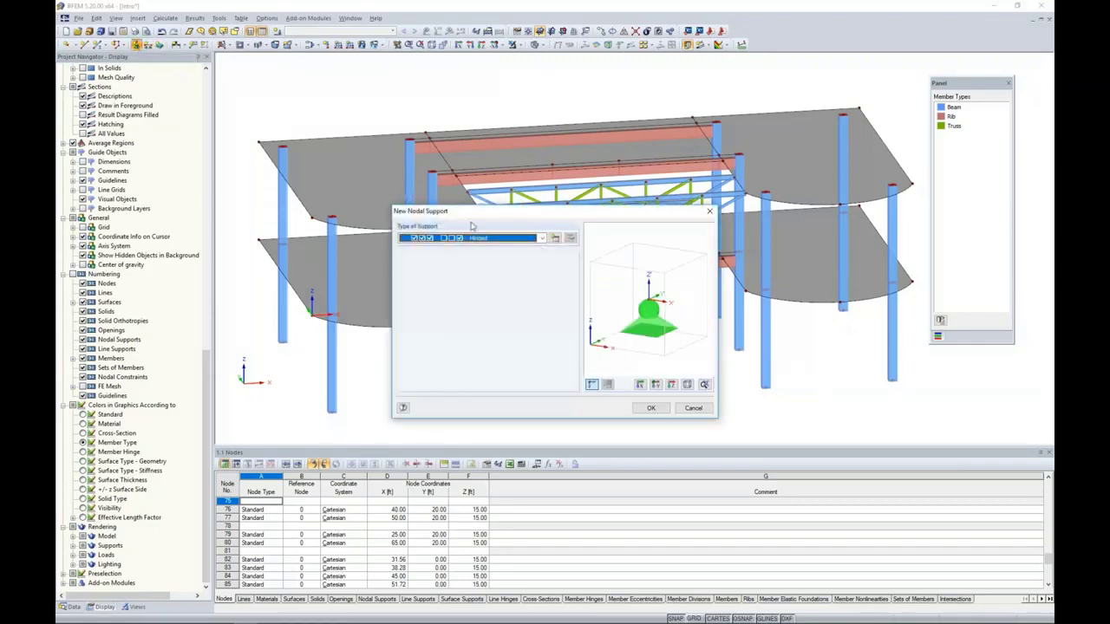
click(539, 240)
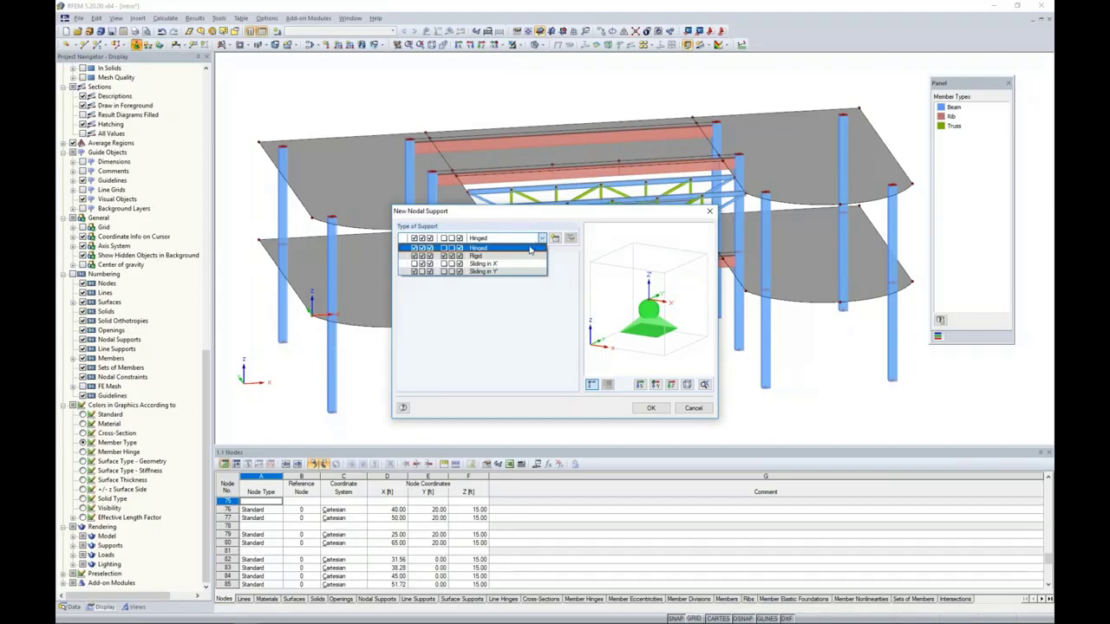
click(528, 257)
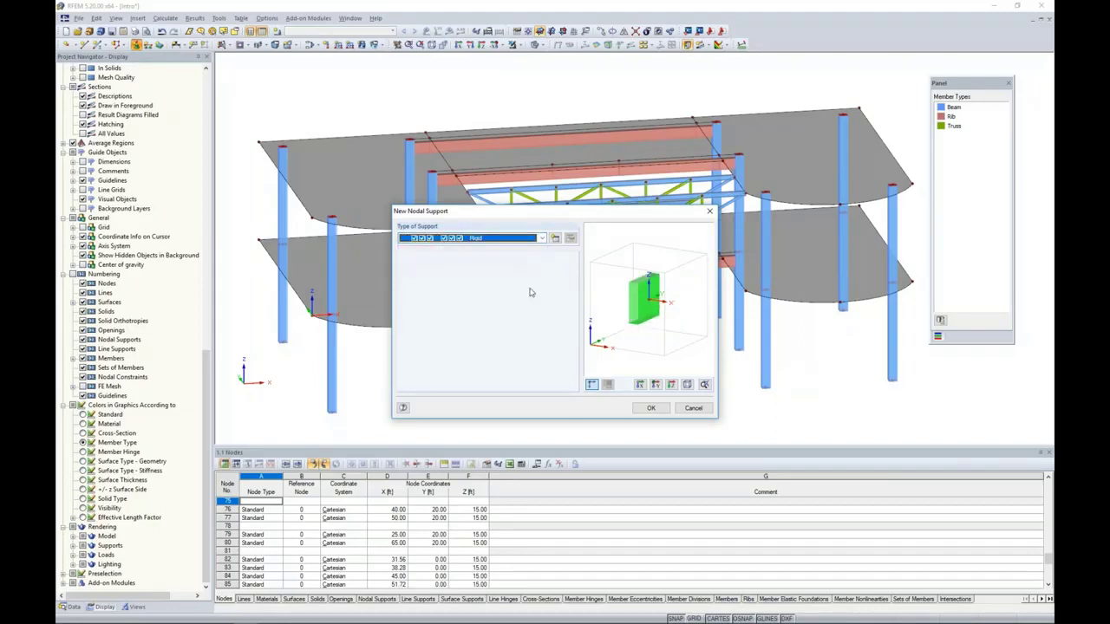
click(555, 240)
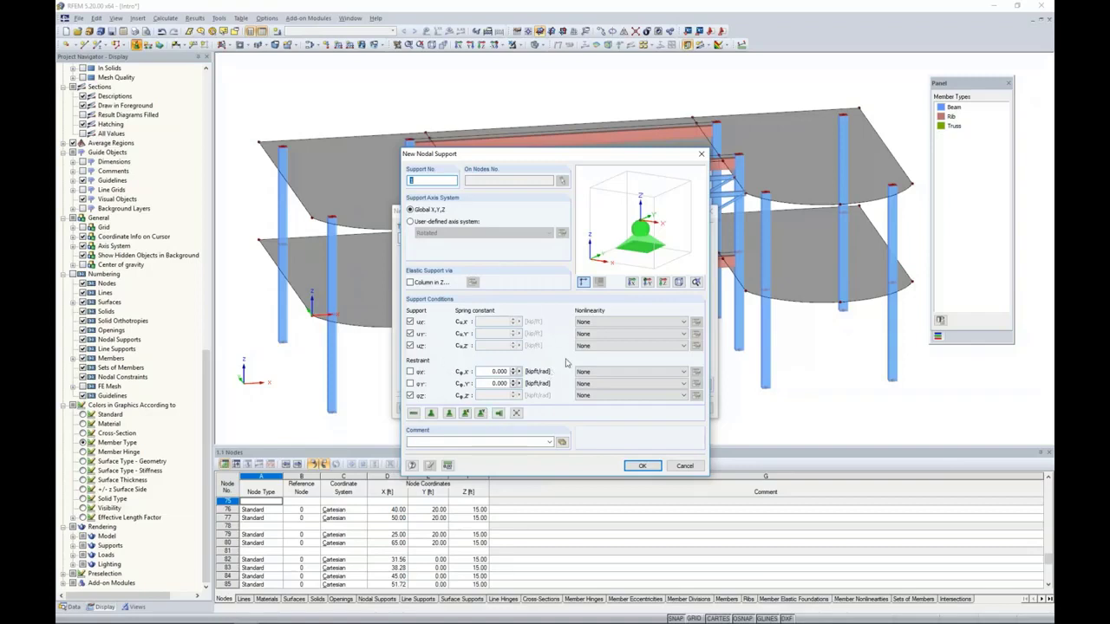
click(589, 334)
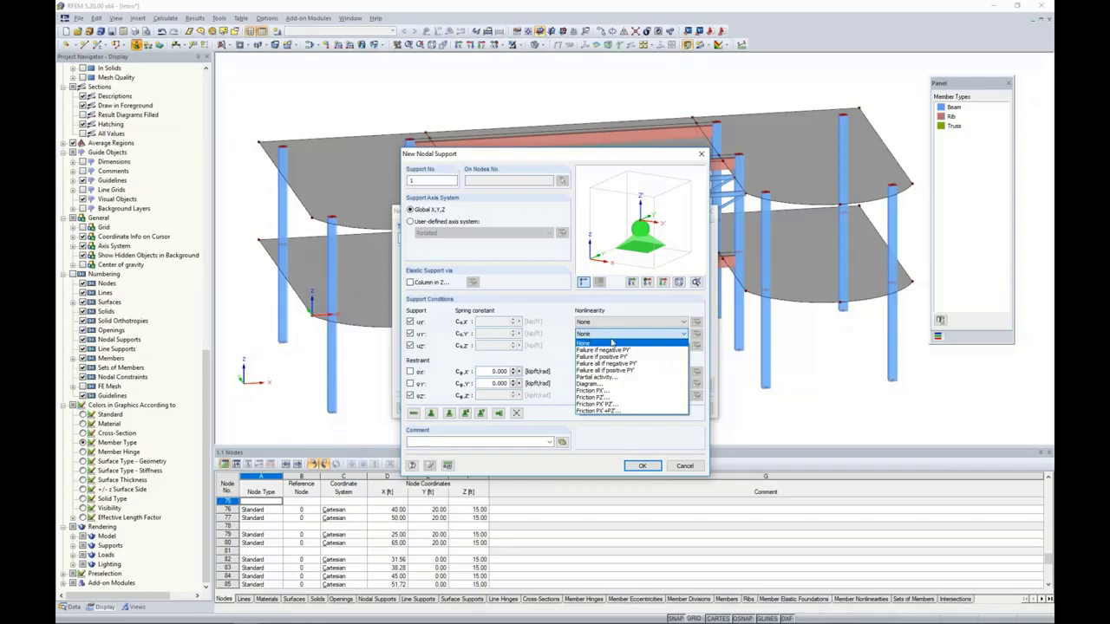
click(594, 345)
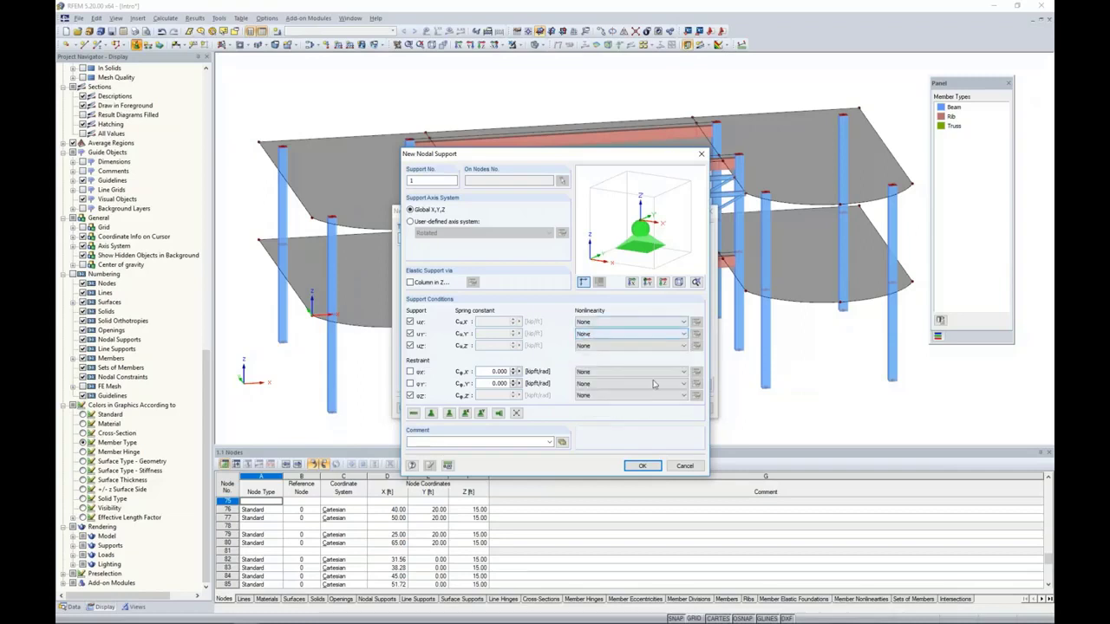
click(684, 466)
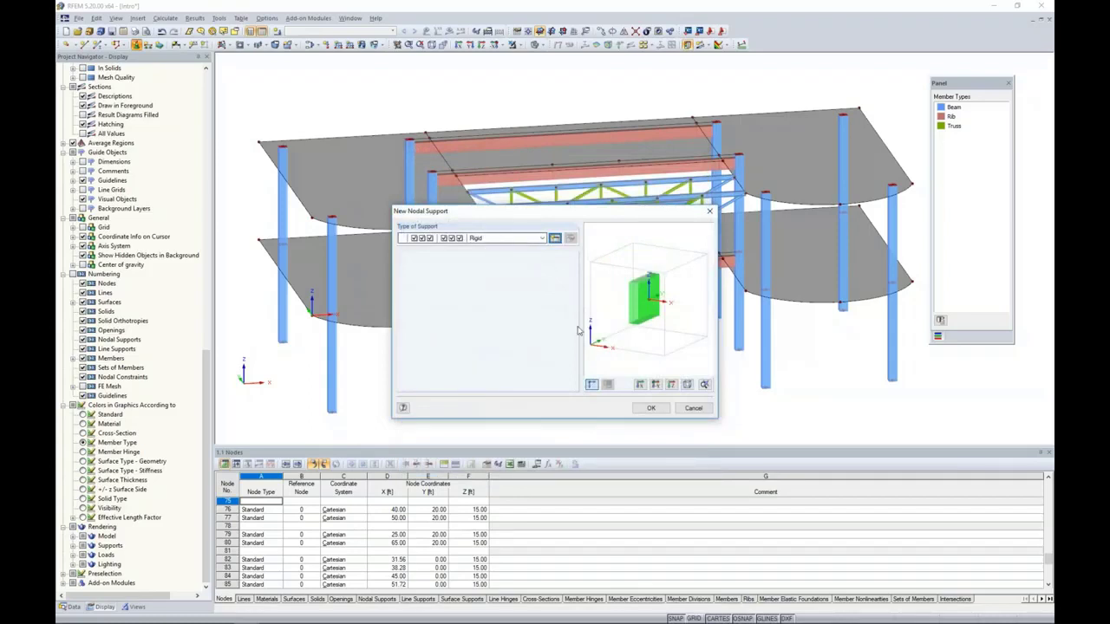
- Assign the rigid nodal support to the base nodes of all columns and save the model
click(650, 409)
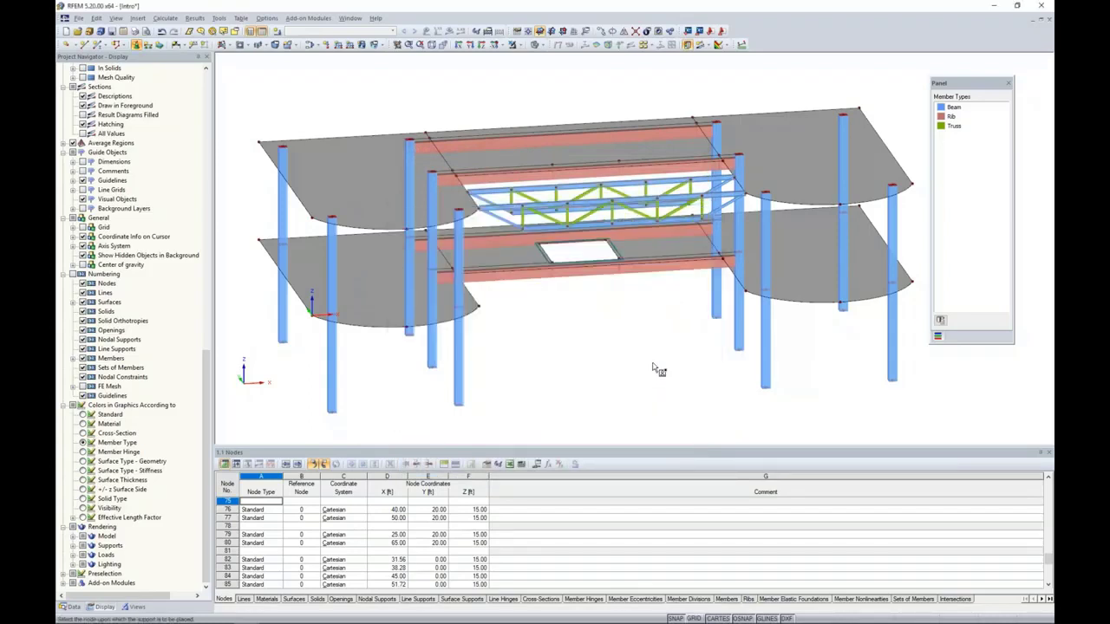
scroll(652, 368, down, 1)
ctrl+middle_drag(652, 363, 594, 311)
drag(345, 333, 878, 417)
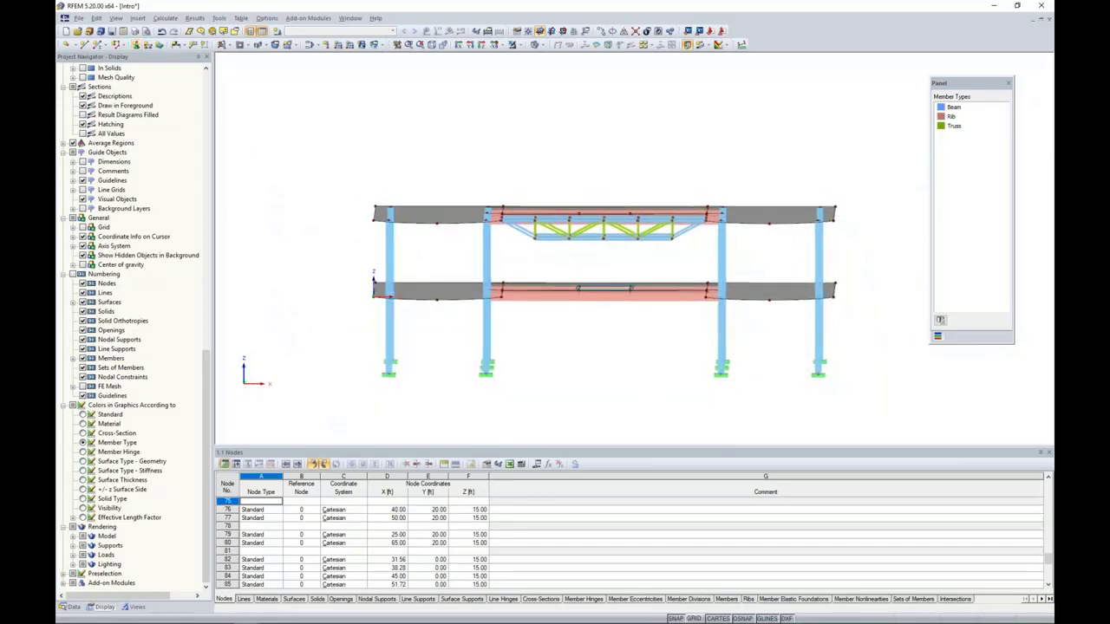
ctrl+middle_drag(659, 375, 713, 359)
right_click(716, 362)
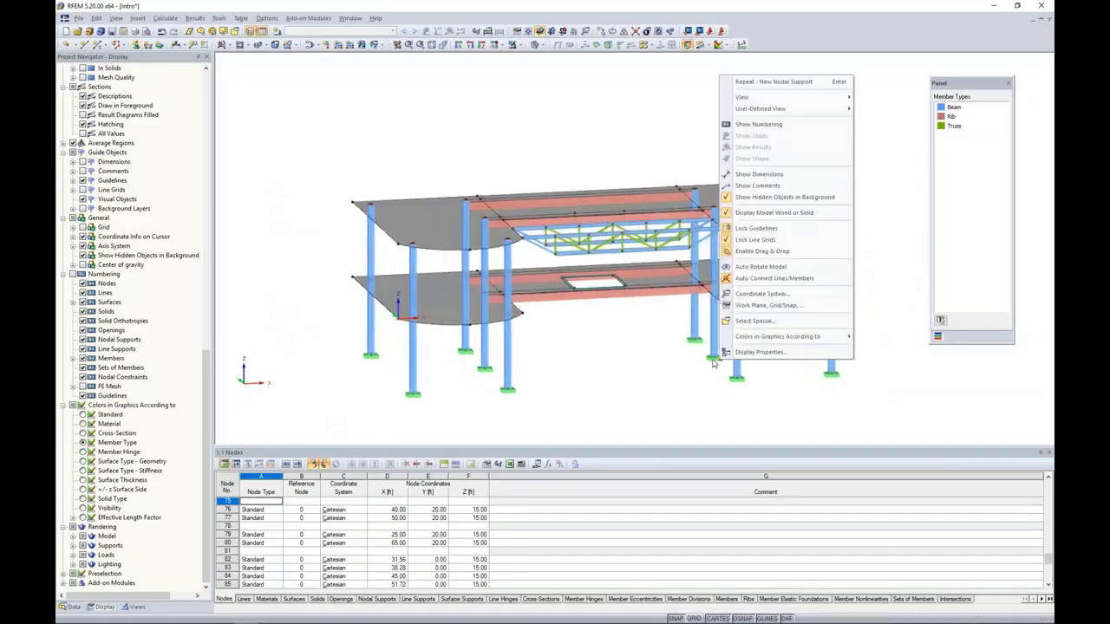
click(592, 372)
scroll(593, 372, up, 1)
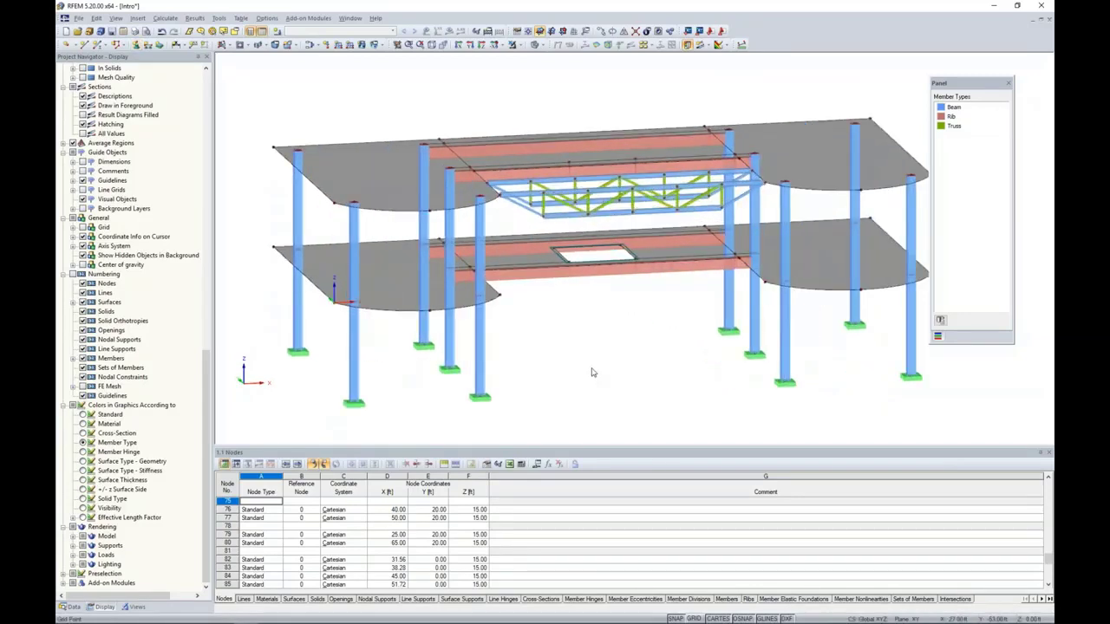
click(112, 31)
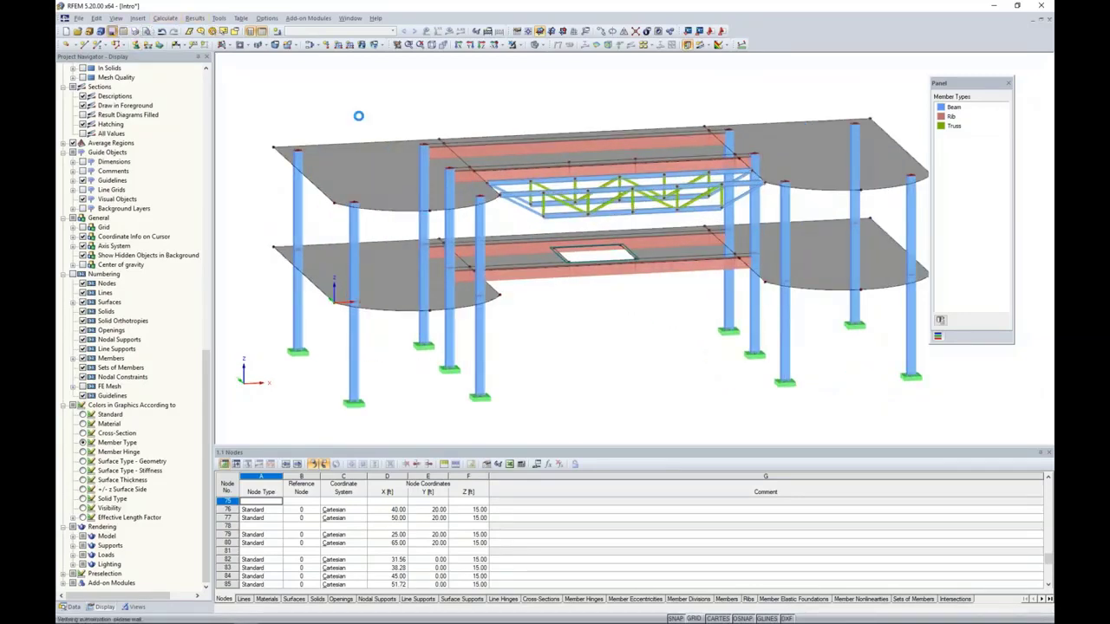
- Enable regeneration of the FE mesh in the FE mesh settings and generate the mesh
click(162, 19)
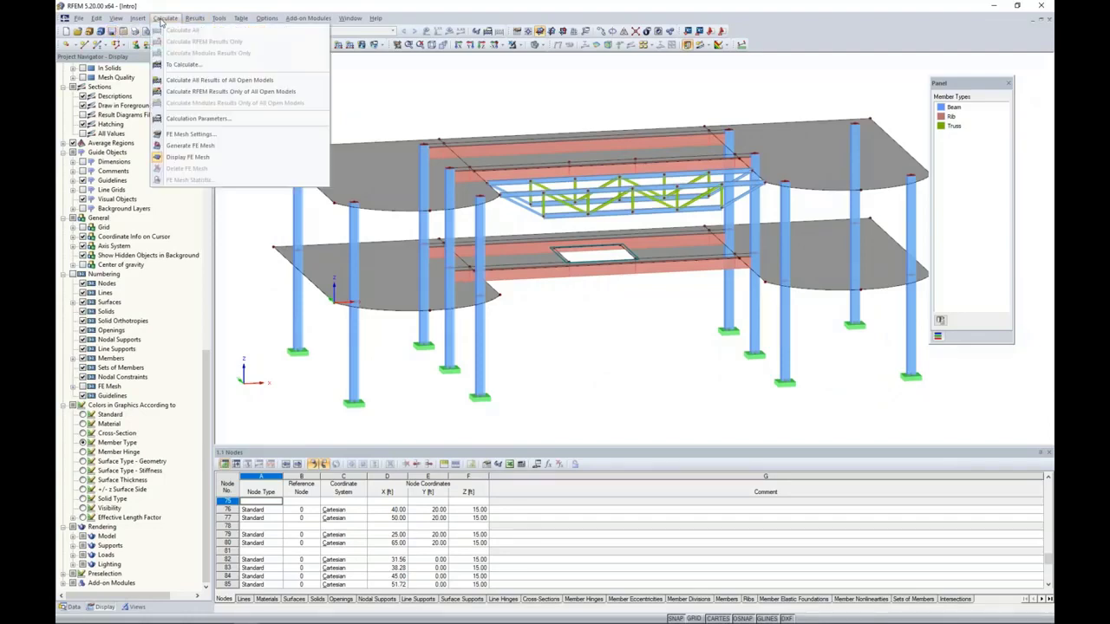
click(191, 135)
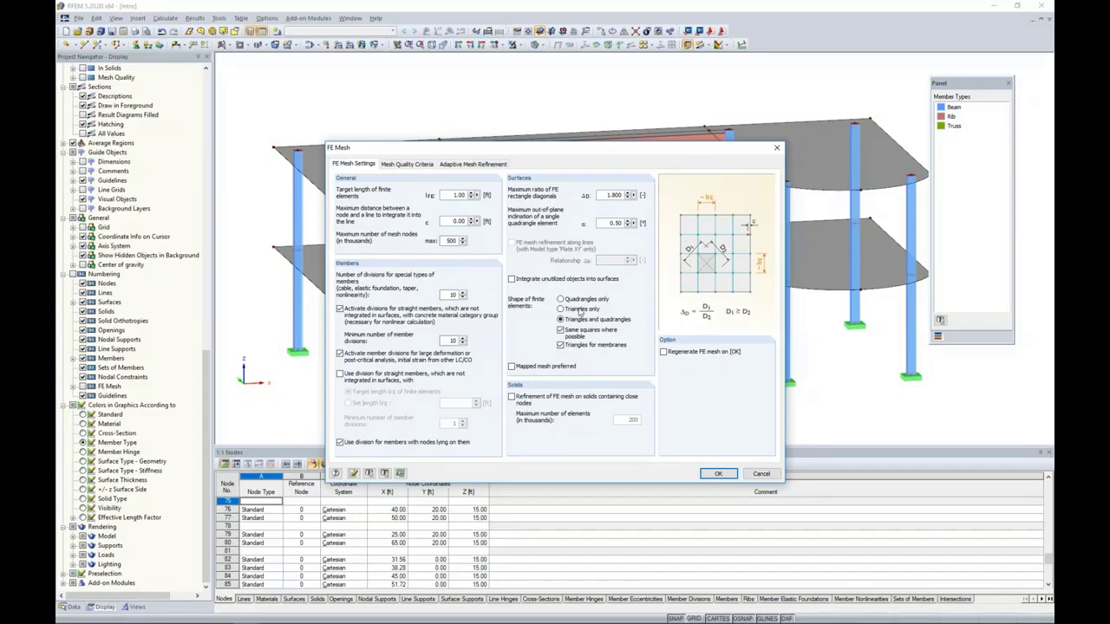
click(663, 353)
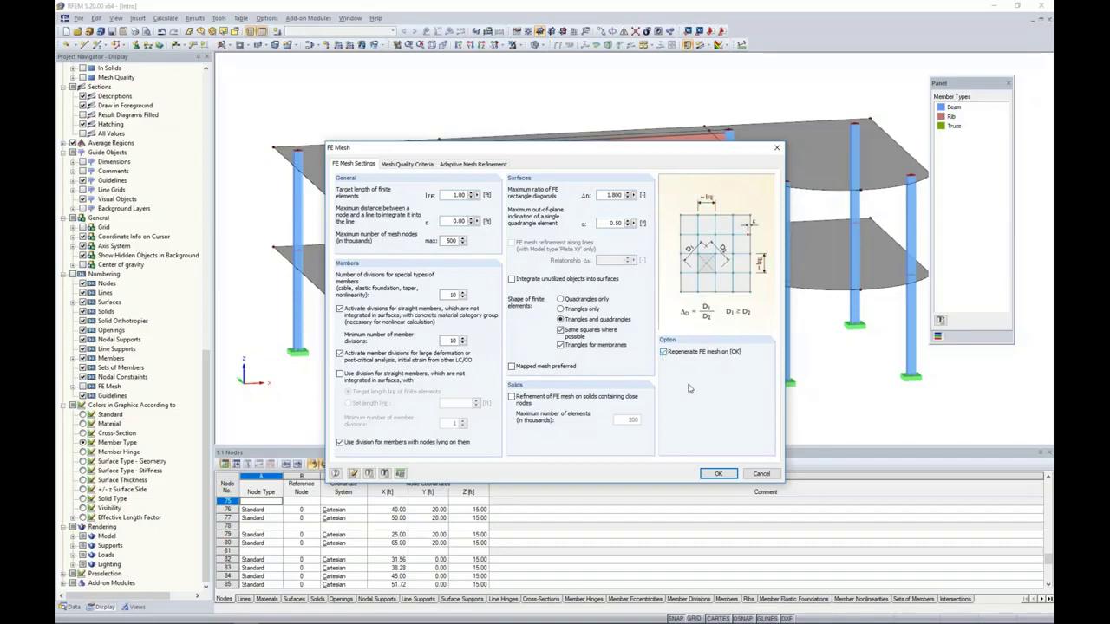
click(720, 475)
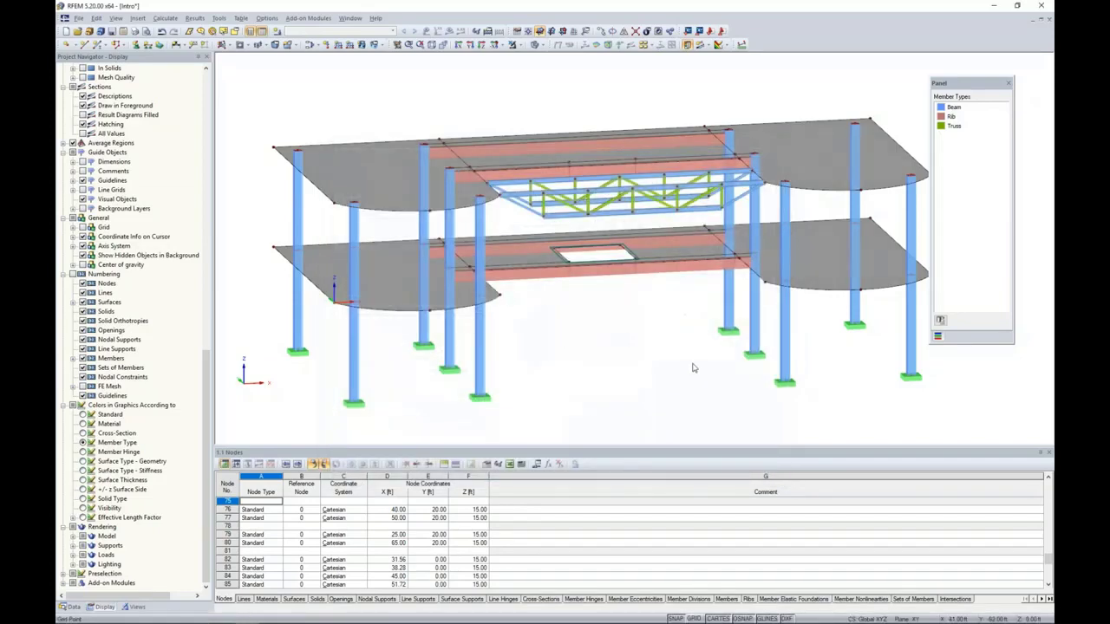
- Examine the FE mesh of both slab levels and the opening in wireframe display, and restore the solid display
ctrl+middle_drag(696, 310, 538, 291)
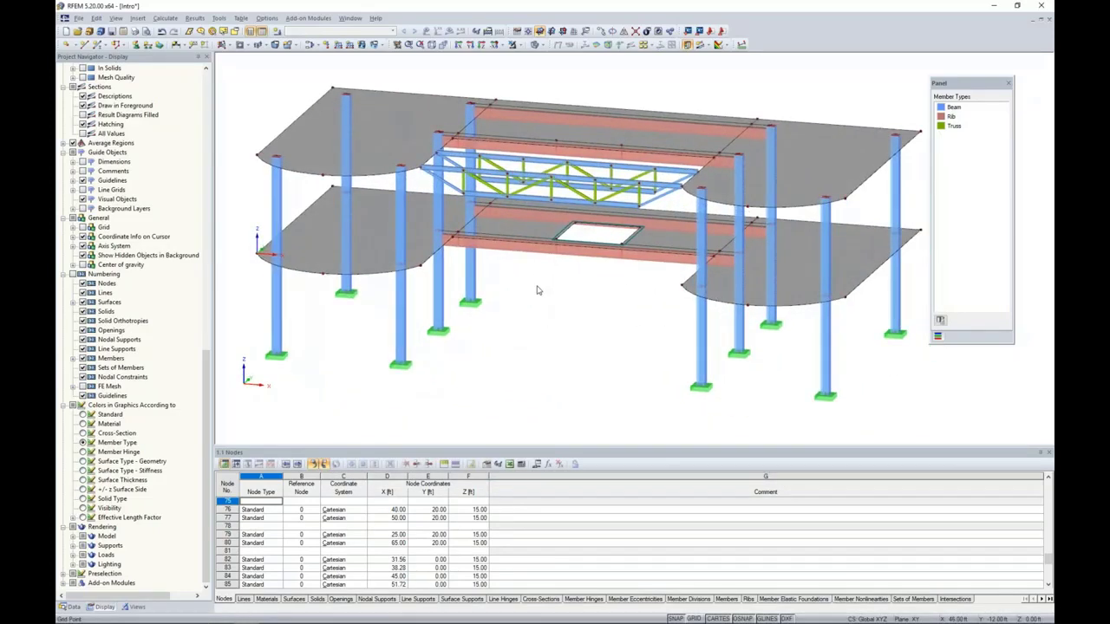
click(536, 45)
click(544, 57)
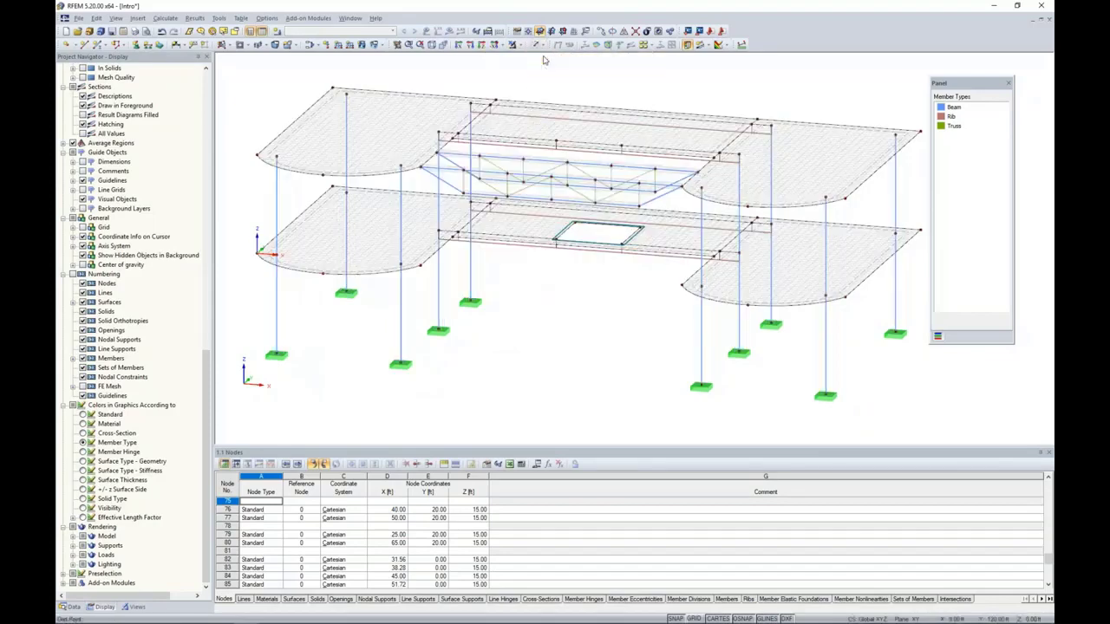
ctrl+middle_drag(529, 291, 509, 292)
scroll(600, 278, up, 5)
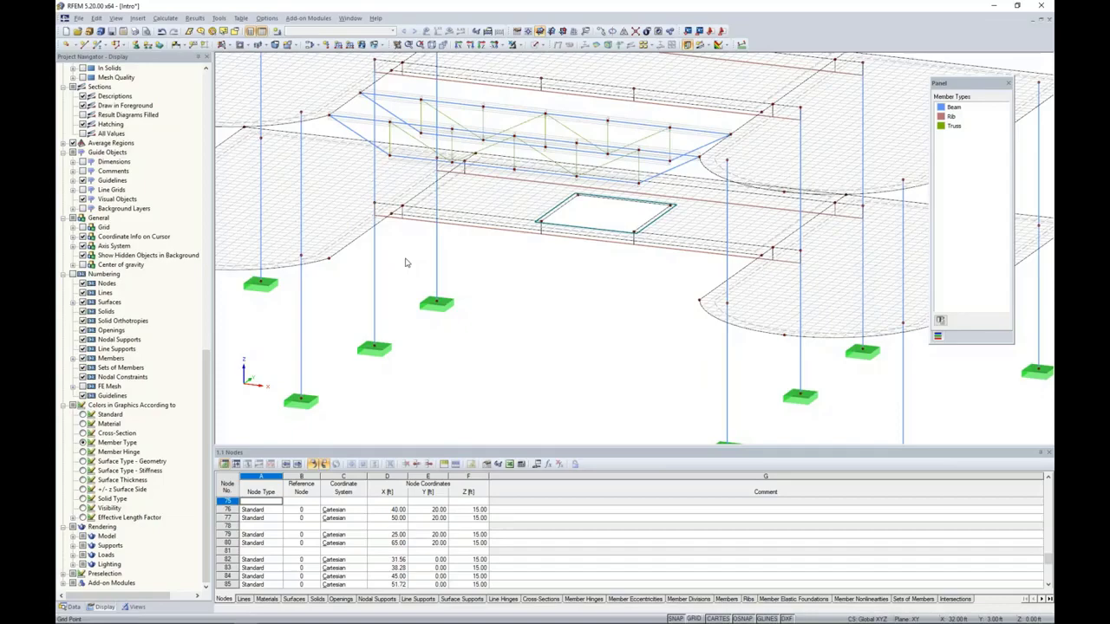
scroll(512, 286, down, 5)
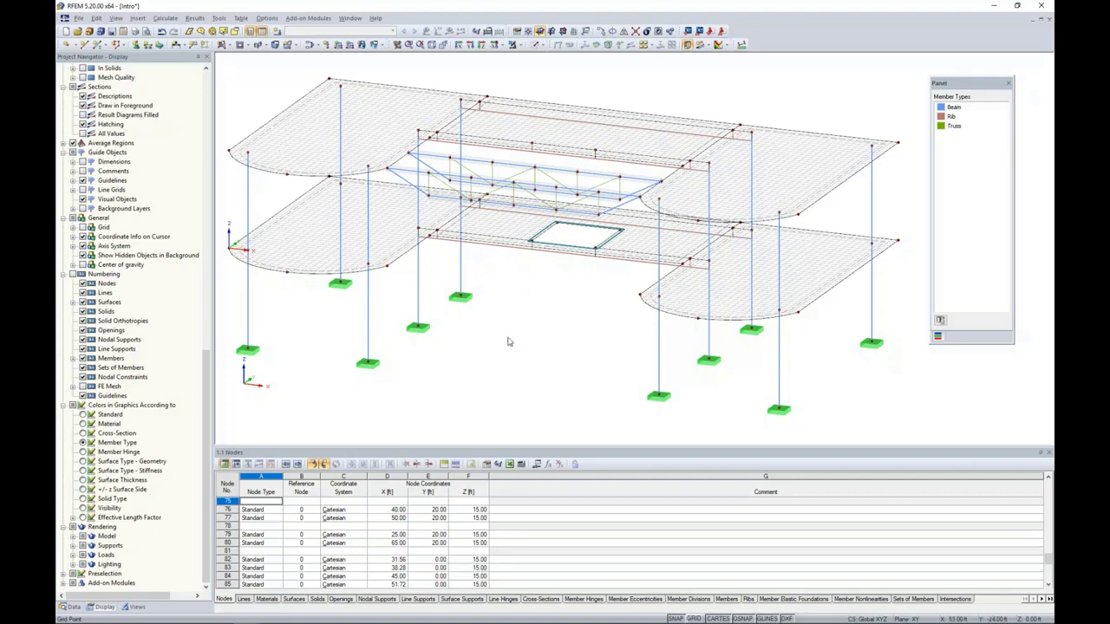
ctrl+middle_drag(486, 353, 511, 79)
click(541, 45)
click(573, 80)
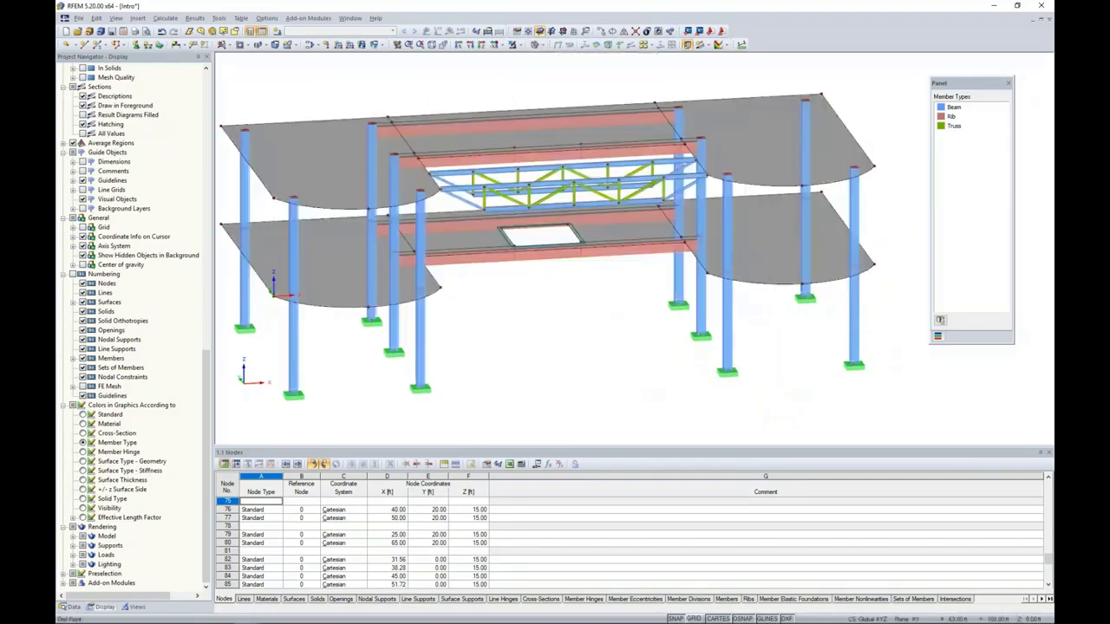
- Create load case LC1 with the description Dead and the action category Dead
click(277, 32)
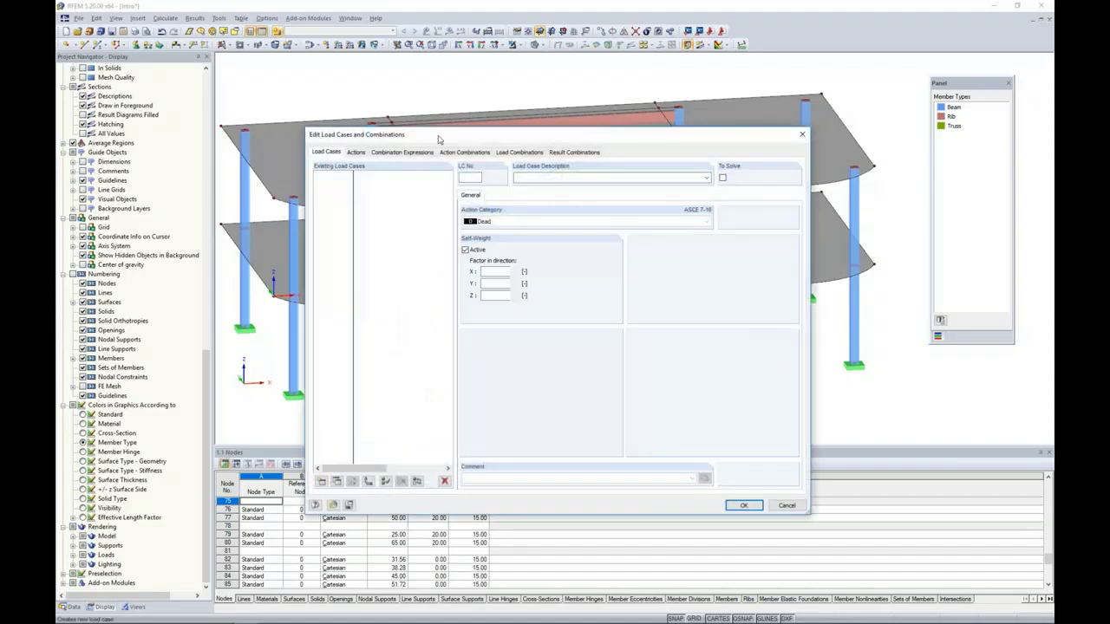
drag(439, 136, 458, 97)
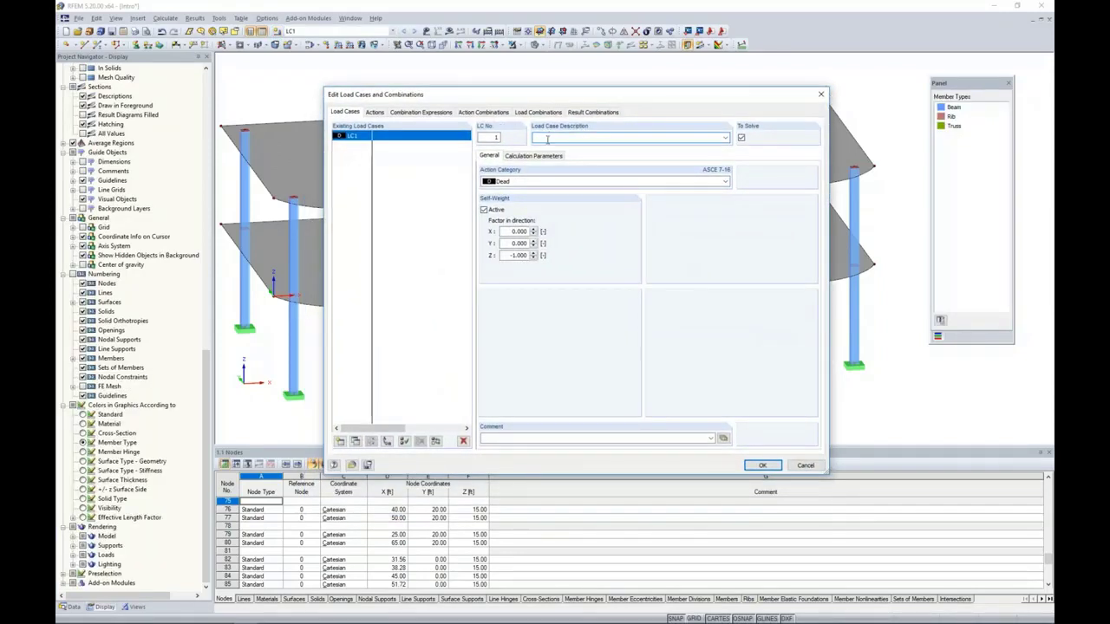
text(Dead)
click(520, 182)
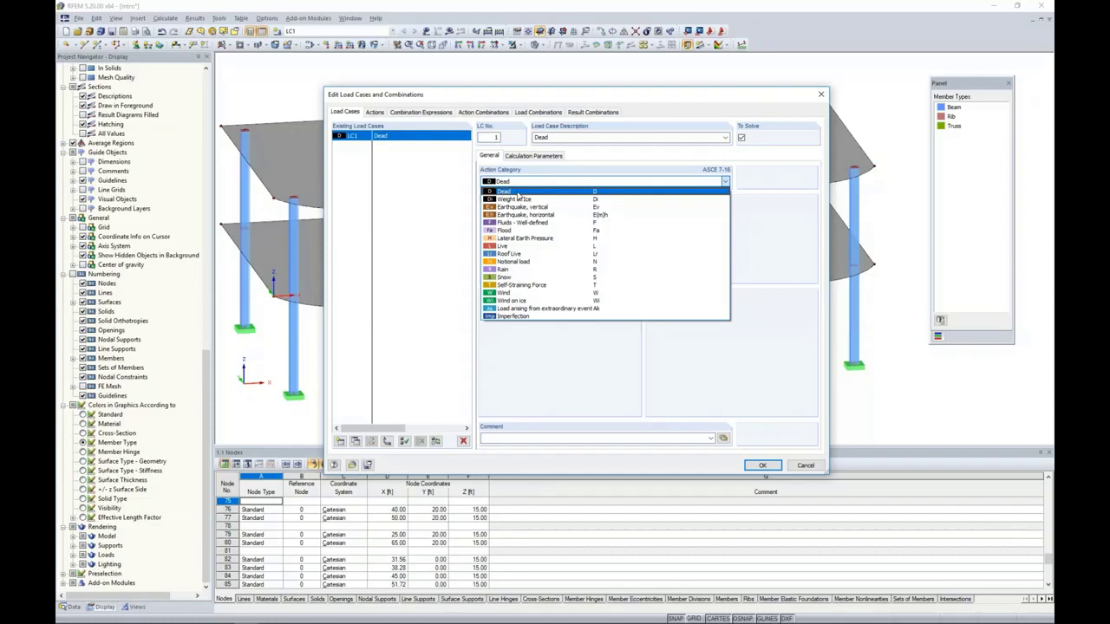
click(434, 199)
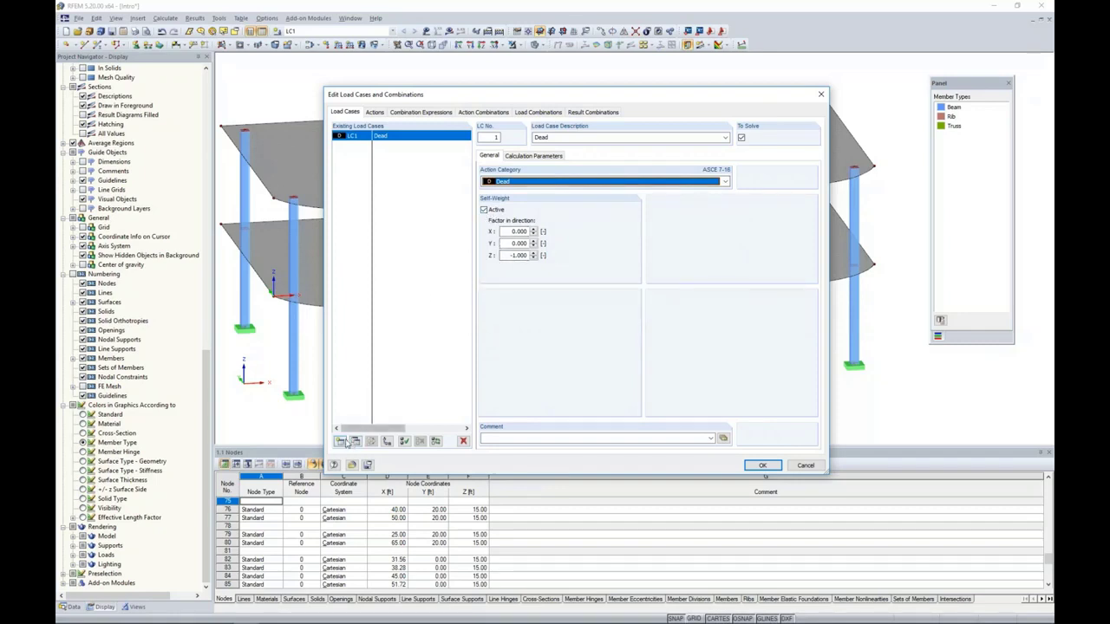
- Add load case LC2 with the description Live and the action category Live
click(425, 348)
click(546, 139)
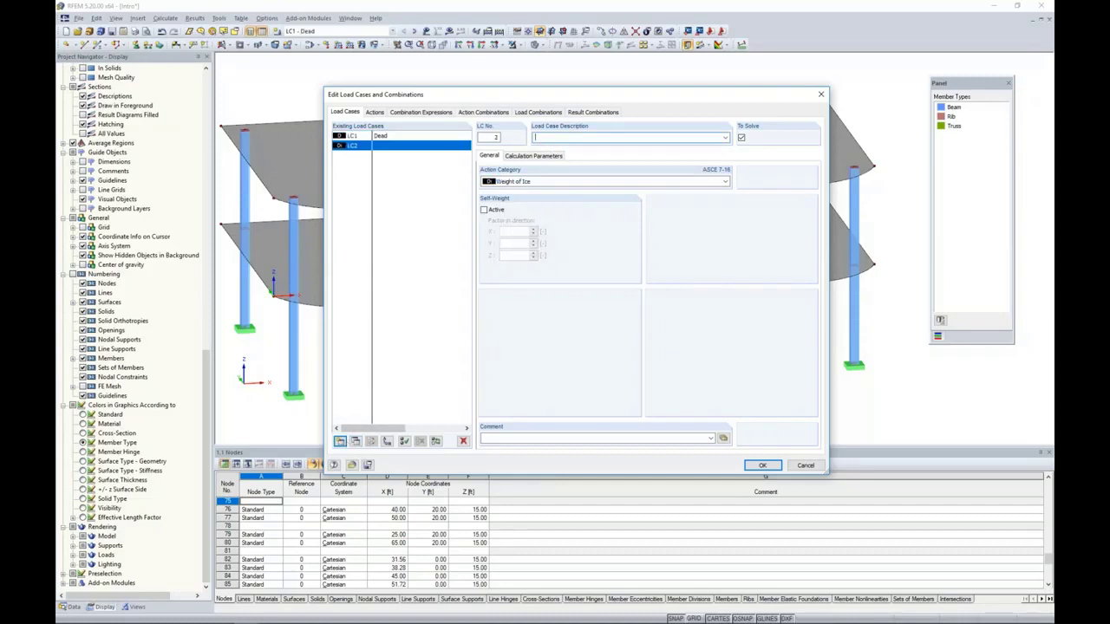
click(524, 180)
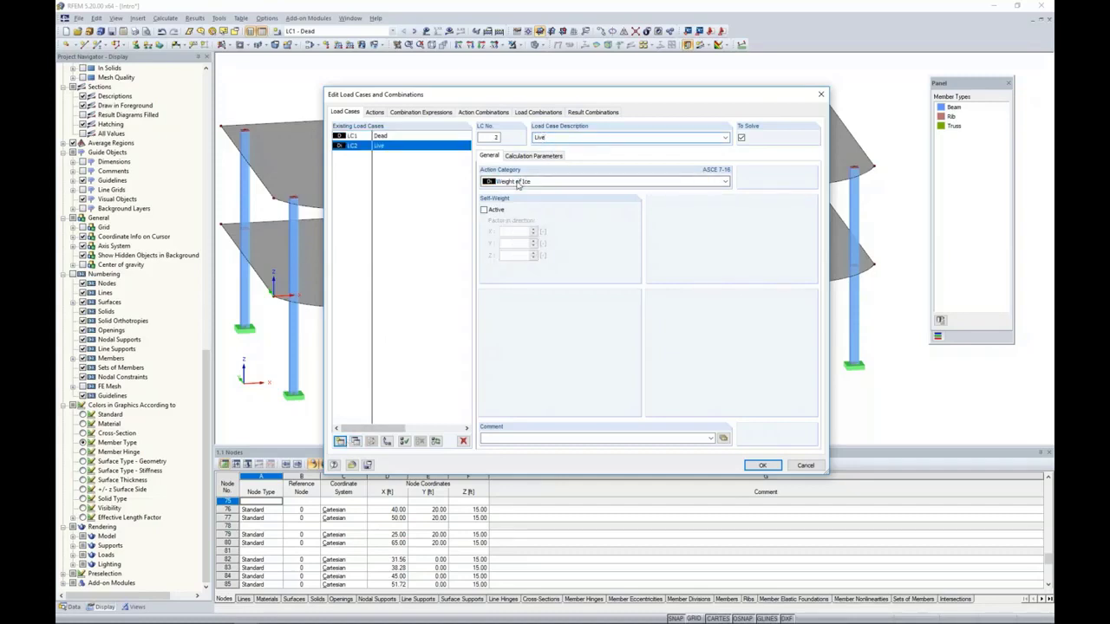
click(505, 246)
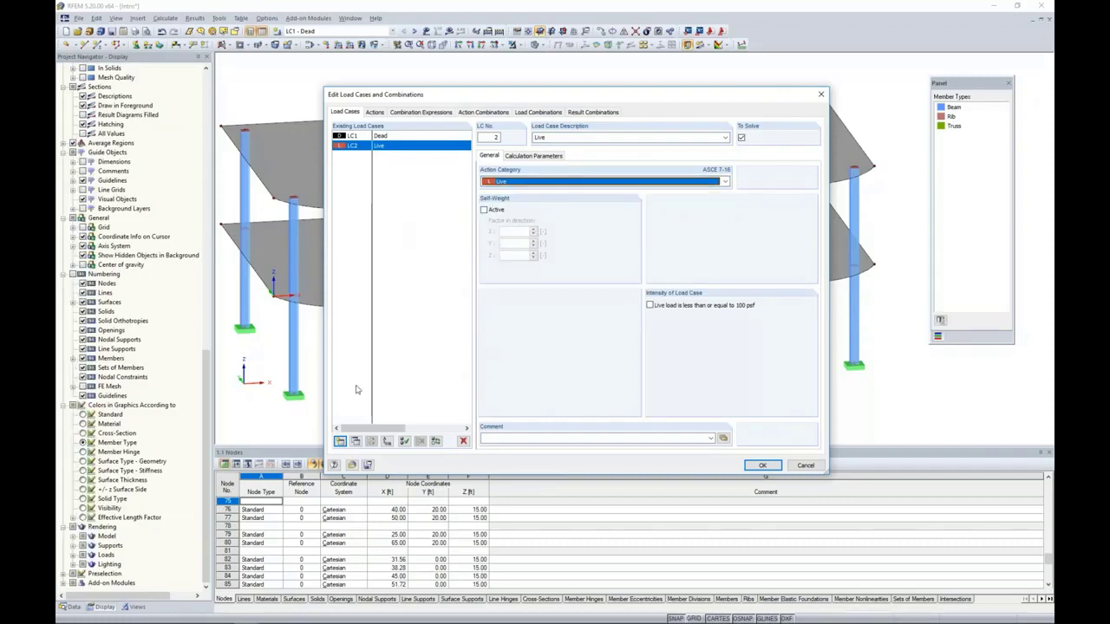
- Add load case LC3 with the description Wind and the action category Wind
click(340, 441)
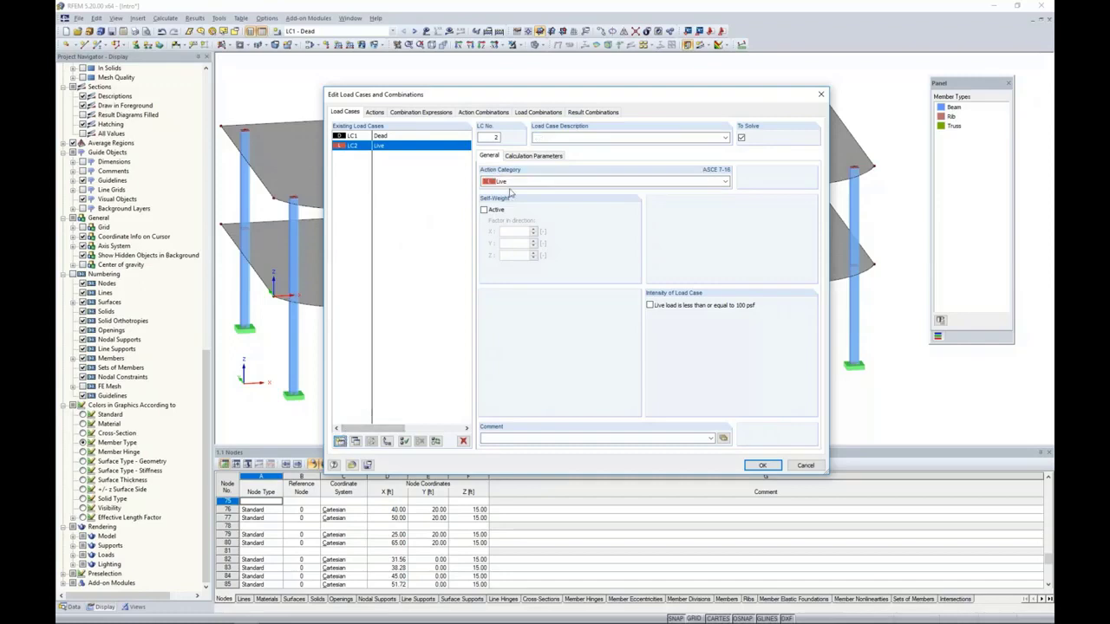
text(Wind)
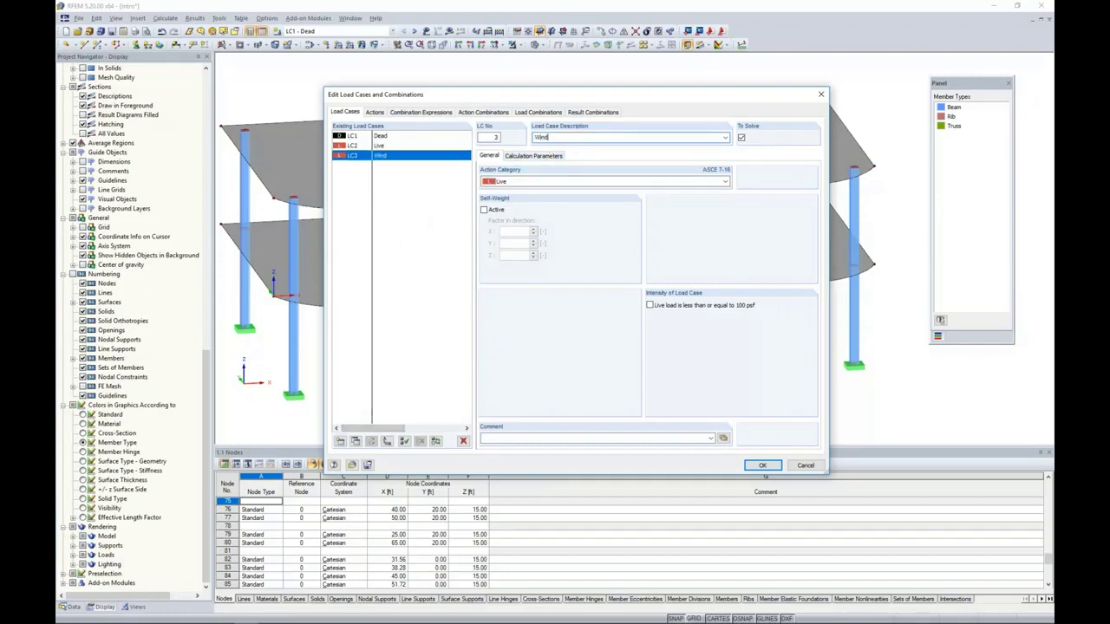
click(539, 182)
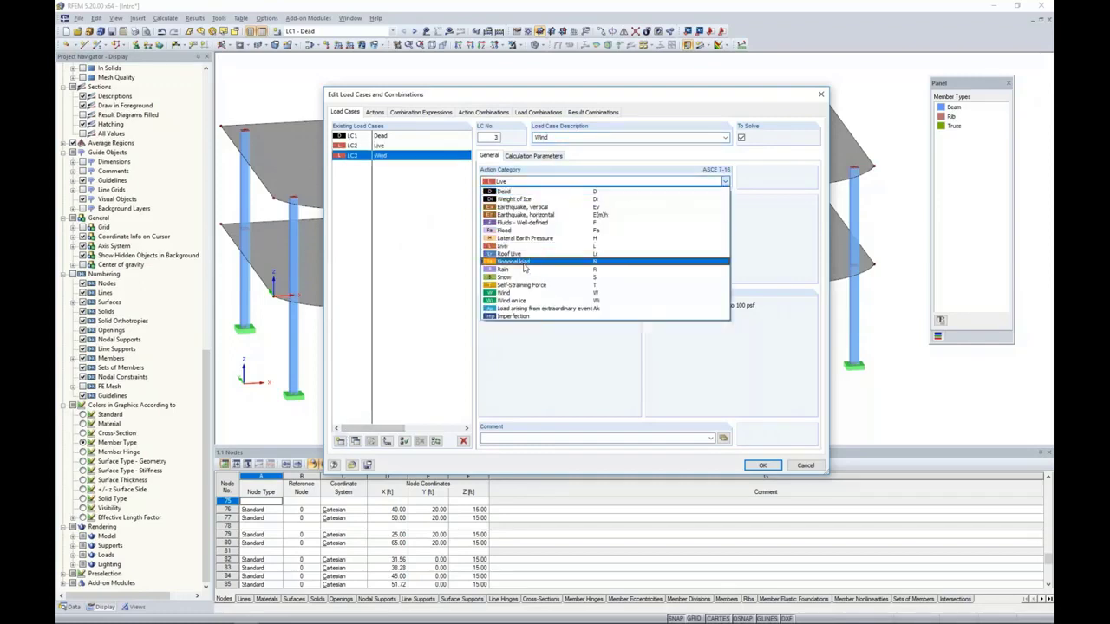
click(512, 296)
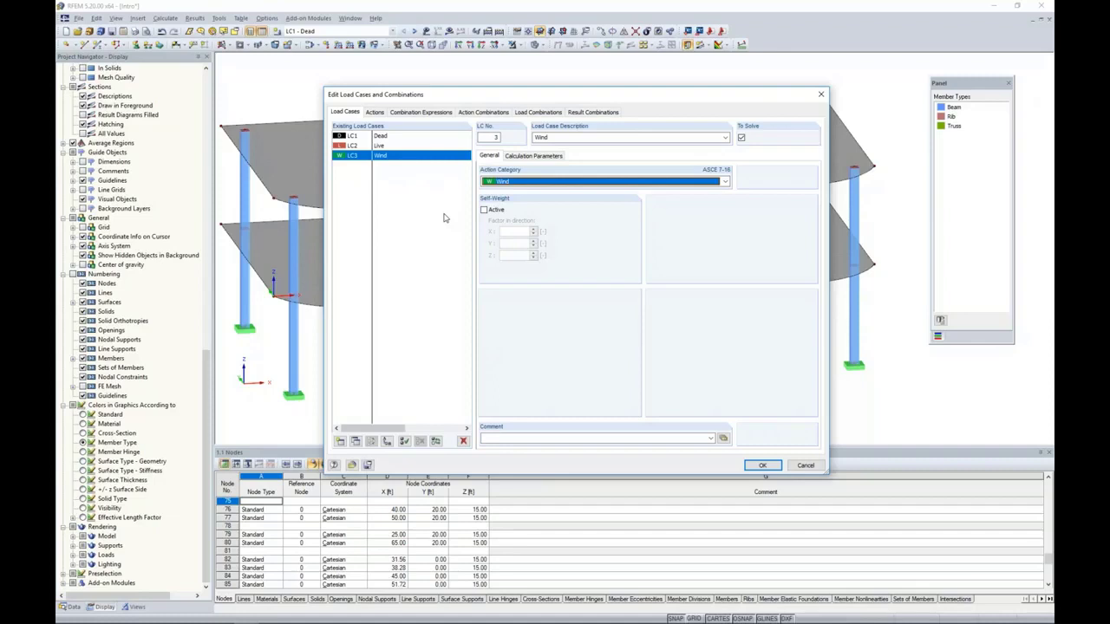
- Review the actions and the combination expressions, including the ASCE 7-16 Section 2.4 (ASD) design situation formulas for CE2
click(377, 114)
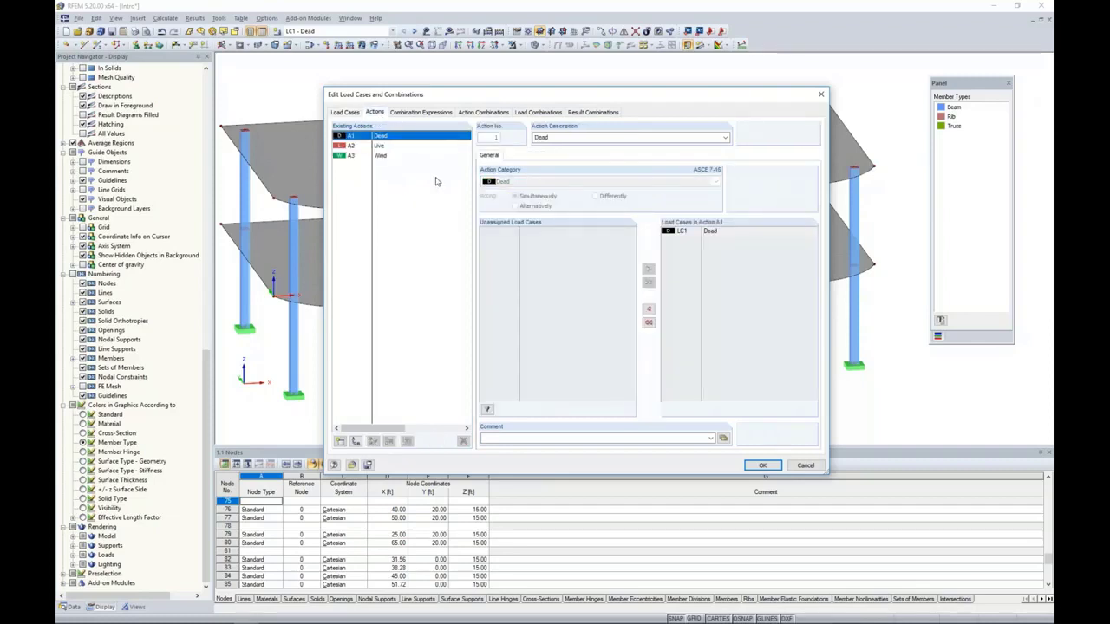
click(422, 113)
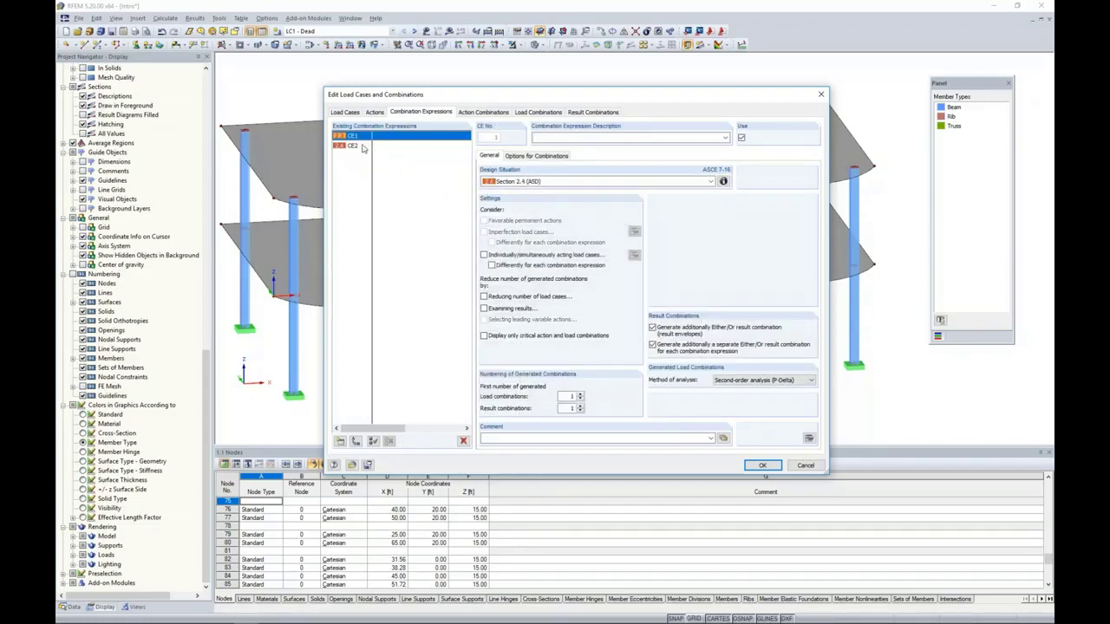
click(363, 148)
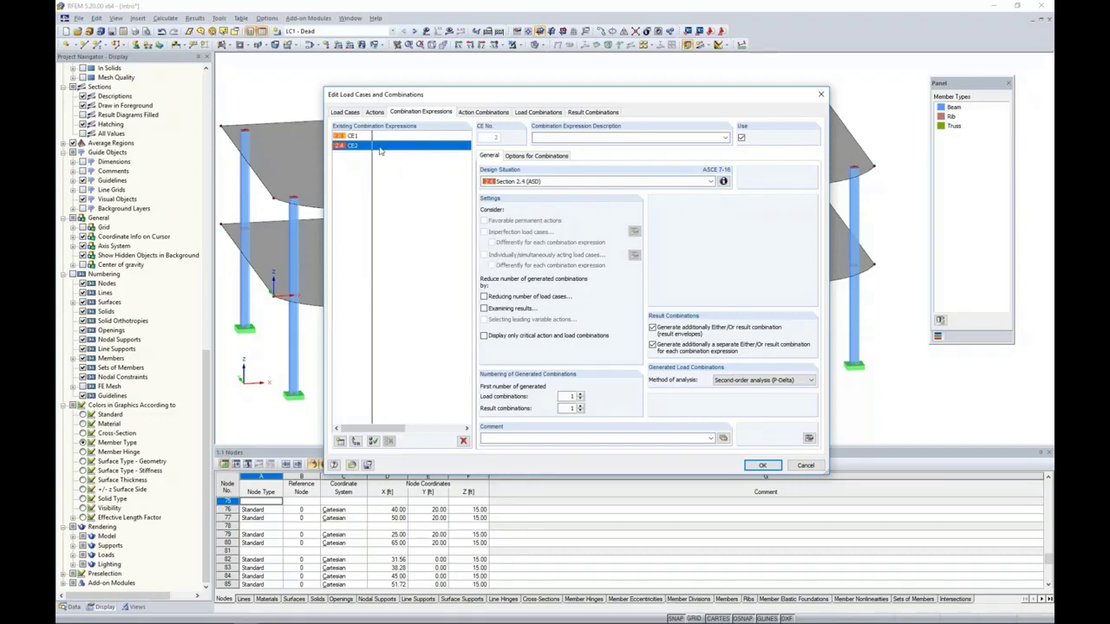
click(724, 183)
drag(674, 178, 657, 206)
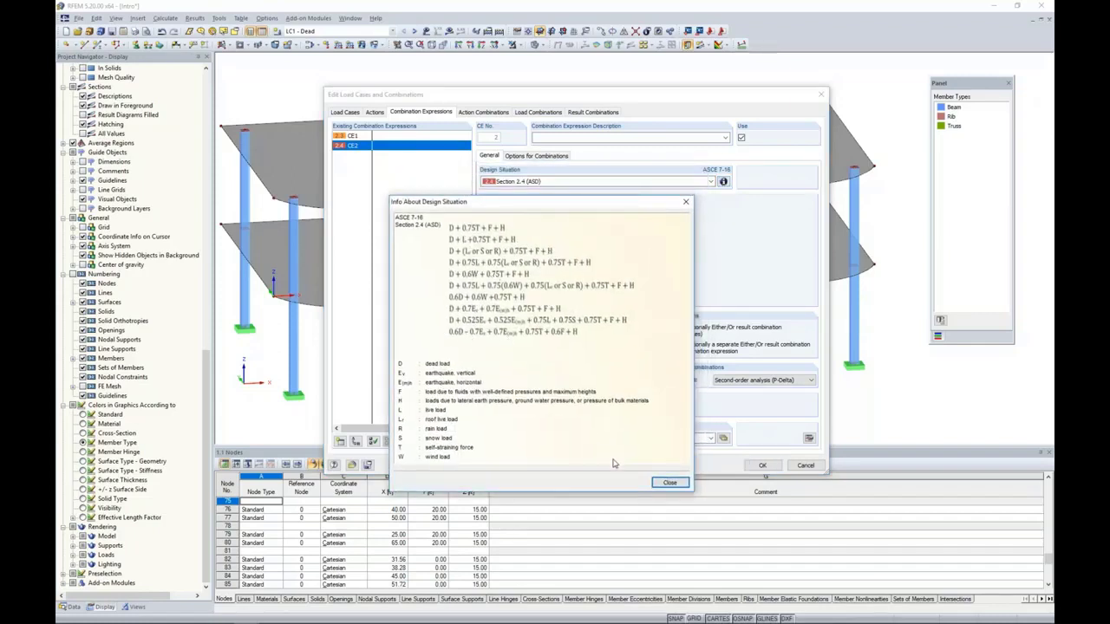
click(670, 482)
- Check the generated load combinations and the result combinations RC1 and RC2, and accept the load case and combination definitions
click(533, 113)
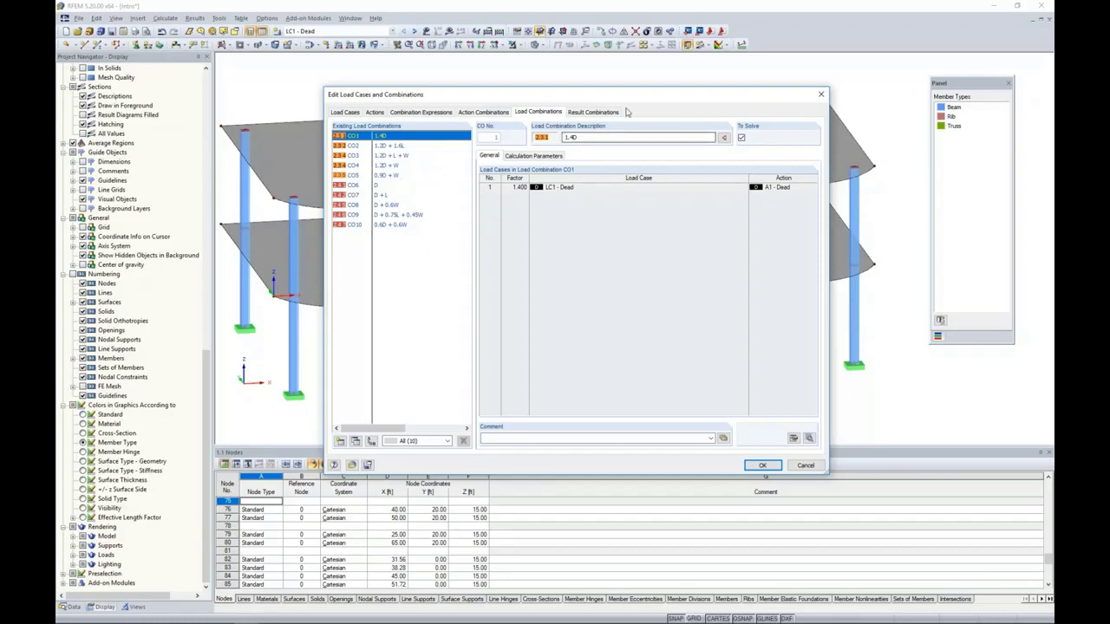
click(589, 111)
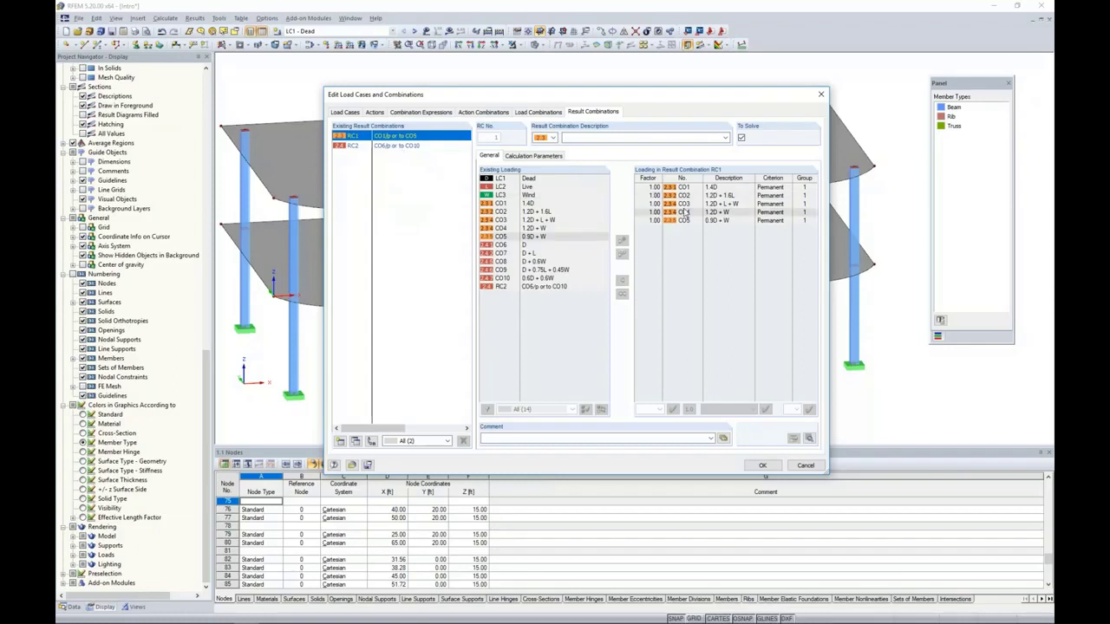
click(388, 147)
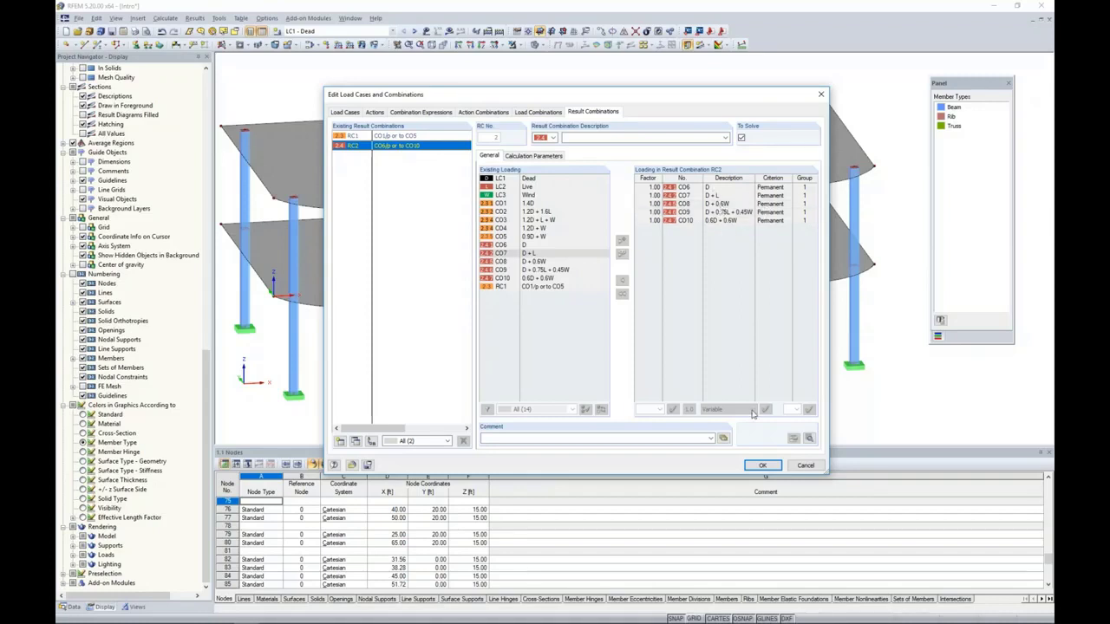
click(761, 465)
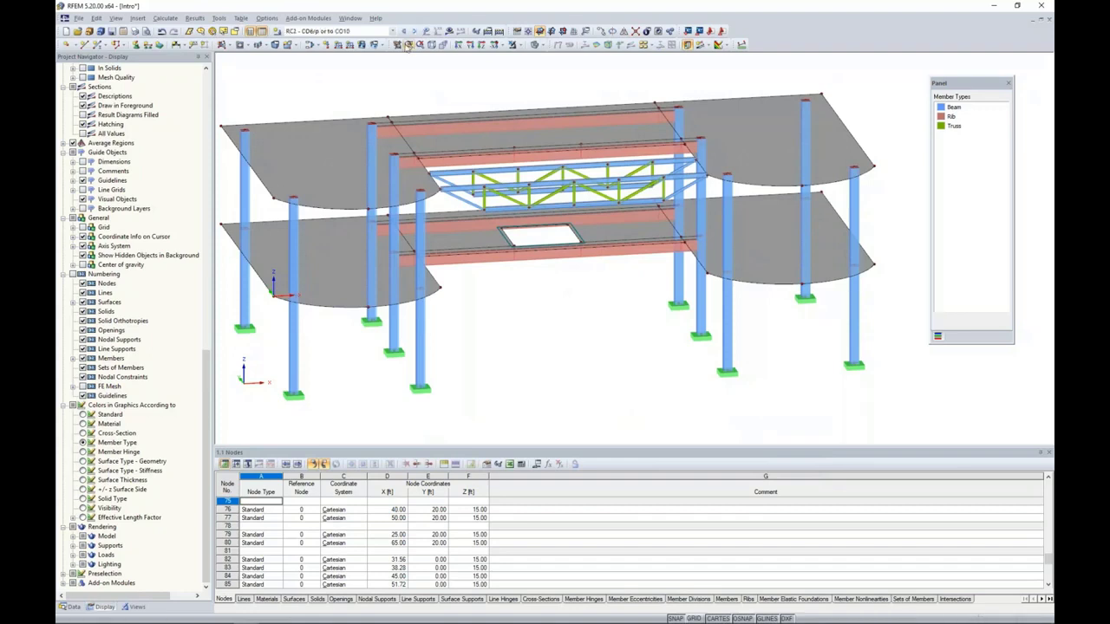
- In load case LC1 - Dead, apply a uniform surface force of -0.03 ksf in global ZL to the upper-level slabs
click(393, 31)
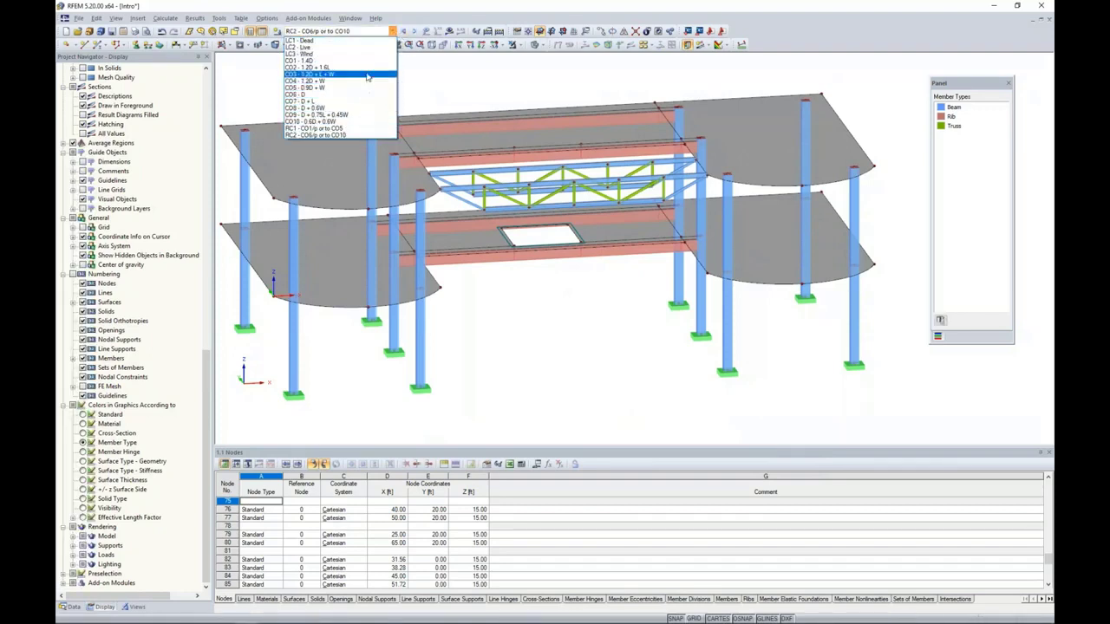
click(323, 41)
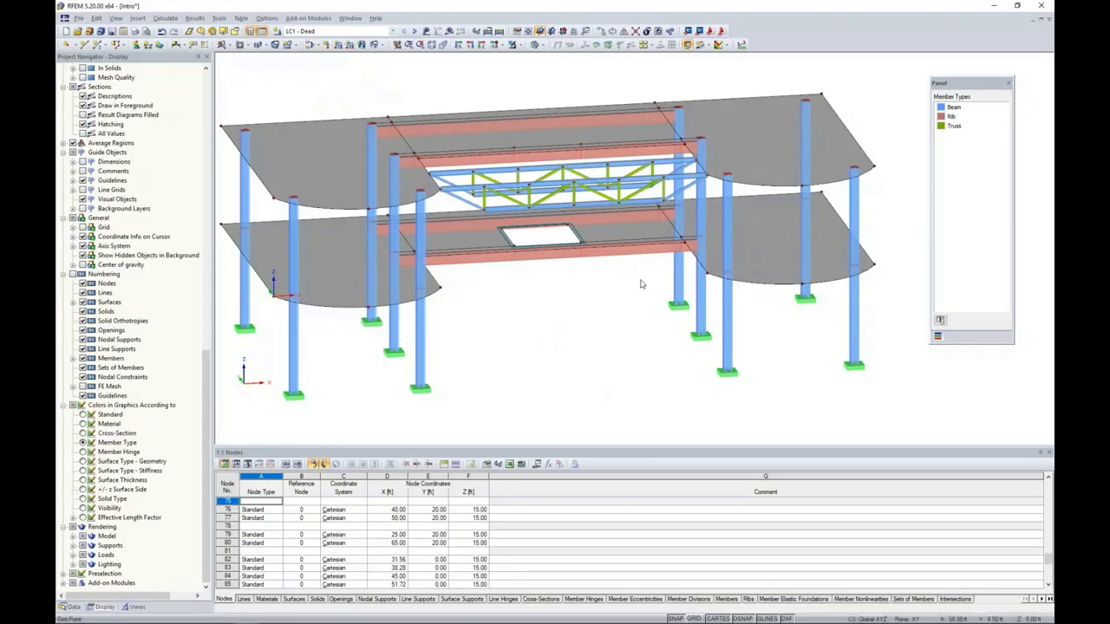
mouse_move(642, 282)
ctrl+middle_down()
mouse_move(659, 309)
mouse_move(645, 309)
mouse_move(629, 287)
ctrl+middle_up()
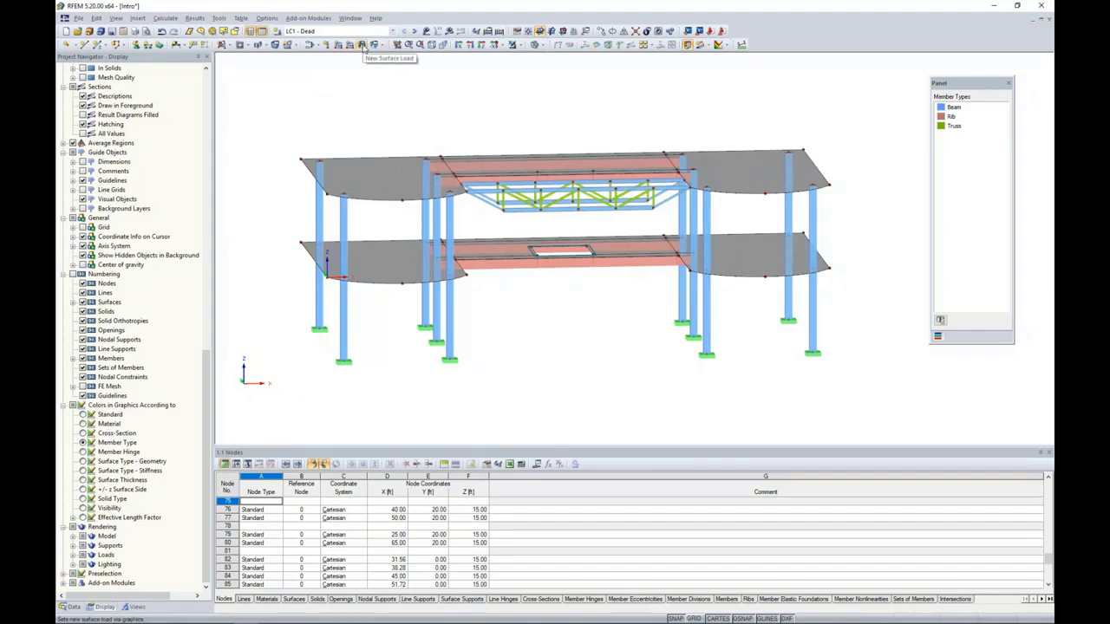
click(363, 46)
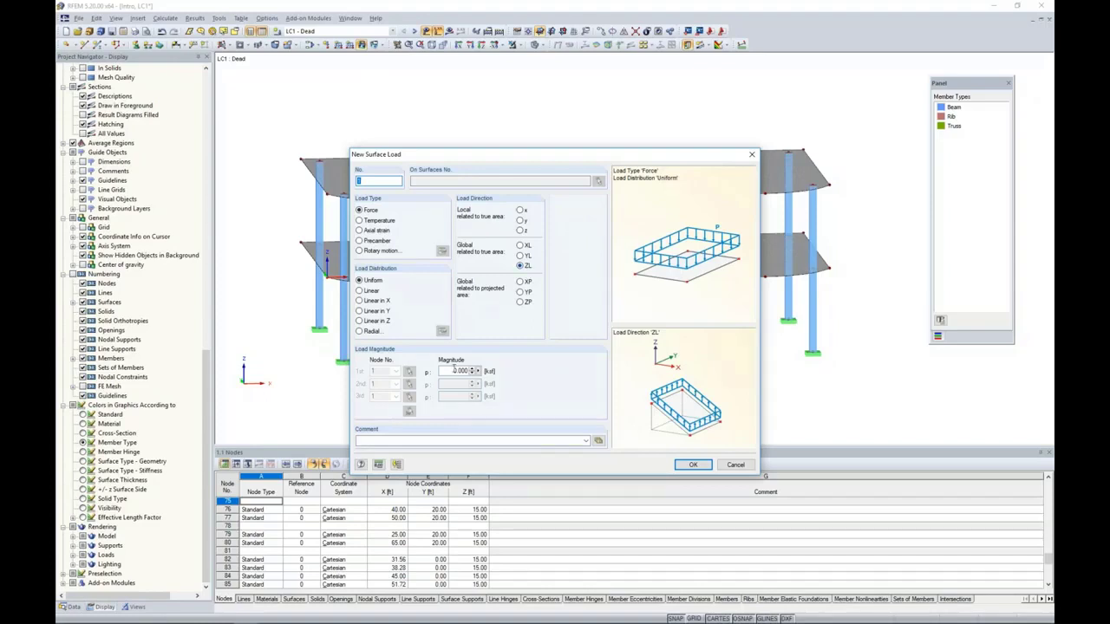
double_click(465, 371)
text(-0)
text(.3)
text(.03)
click(693, 465)
drag(279, 123, 863, 229)
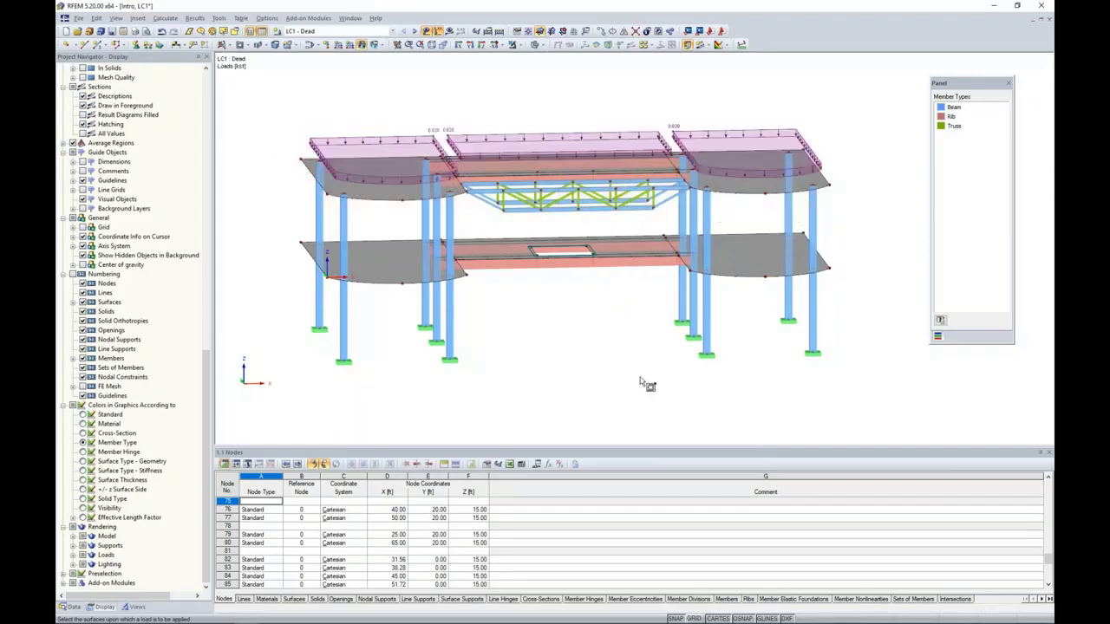
- Apply the same -0.03 ksf dead surface load to the lower-level slabs, including the opening area
ctrl+middle_drag(647, 384, 608, 338)
drag(296, 227, 858, 307)
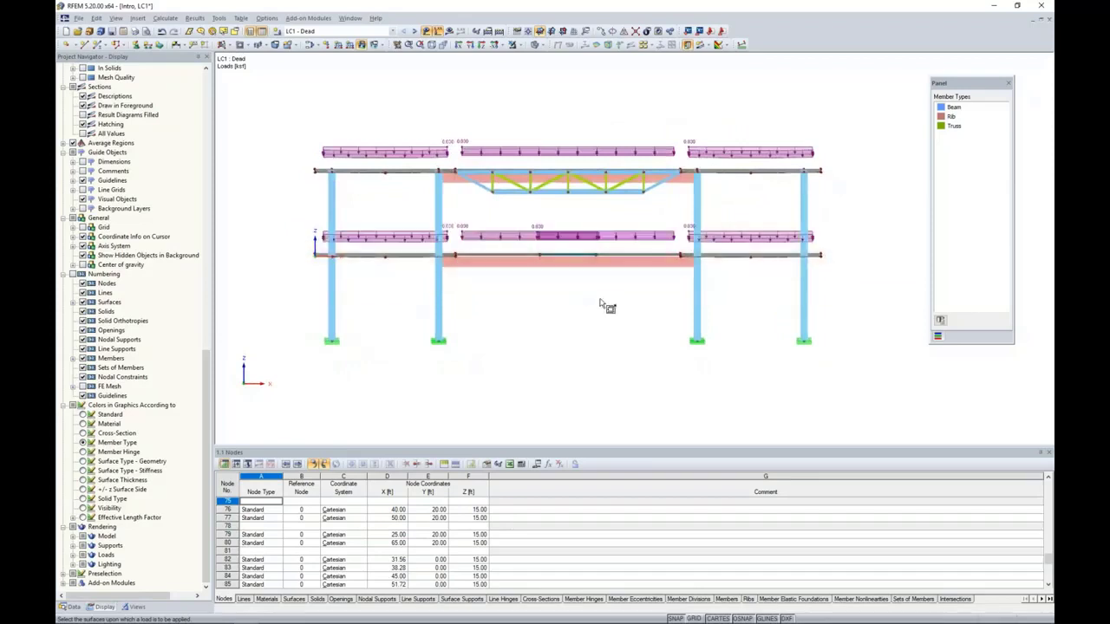
ctrl+middle_drag(607, 307, 644, 327)
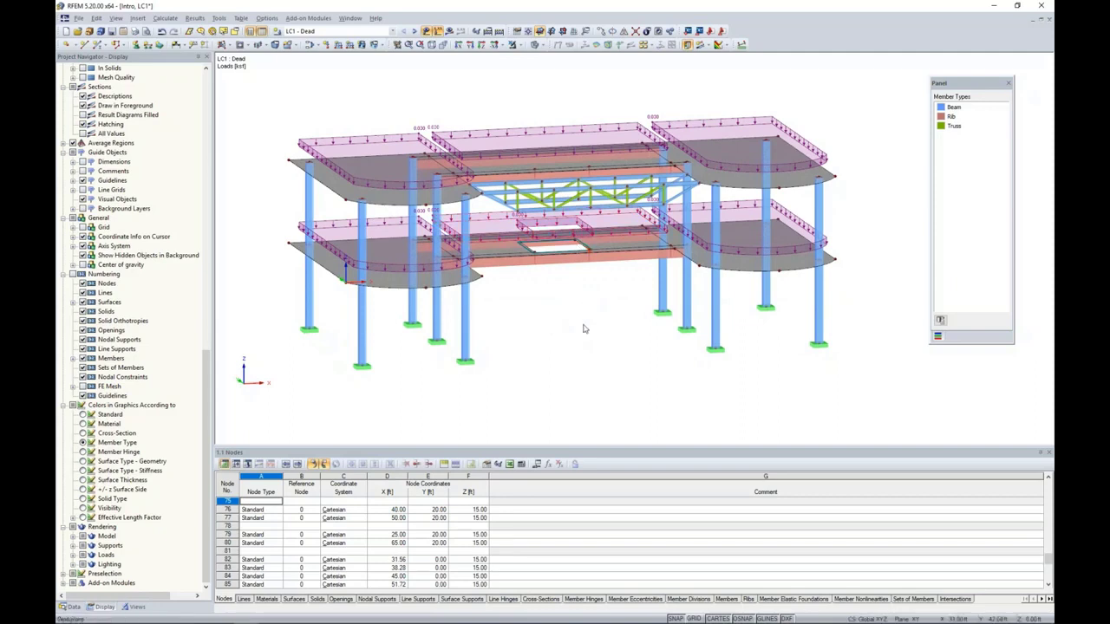
- Apply a uniform member load of -0.43 kip/ft in global ZL to the top chord members of the inner steel truss
ctrl+middle_drag(596, 324, 608, 356)
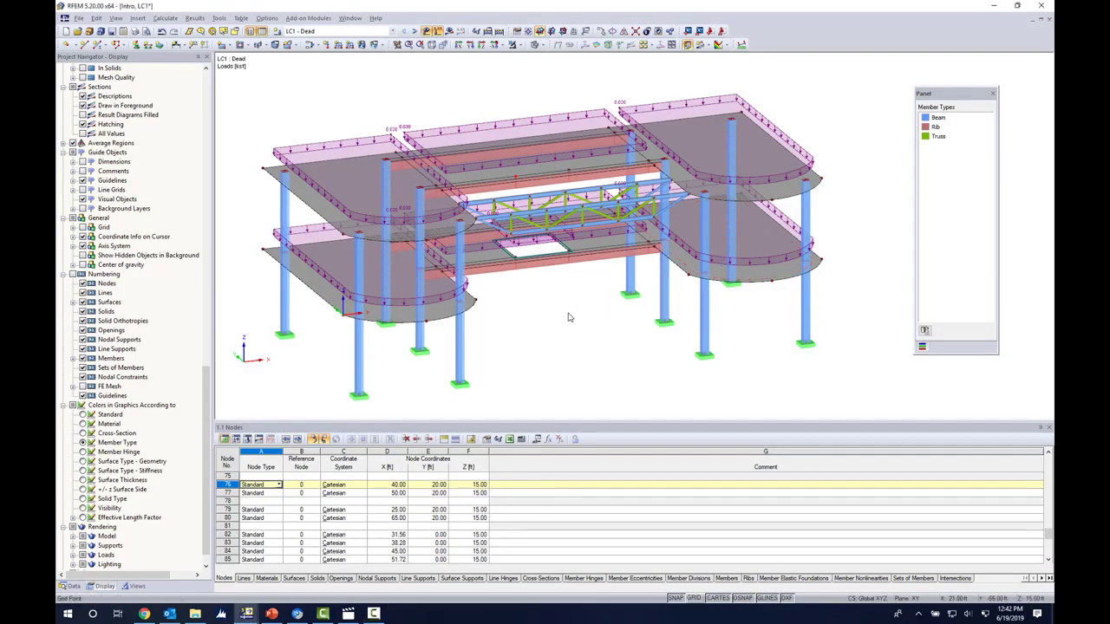
ctrl+middle_drag(567, 315, 535, 315)
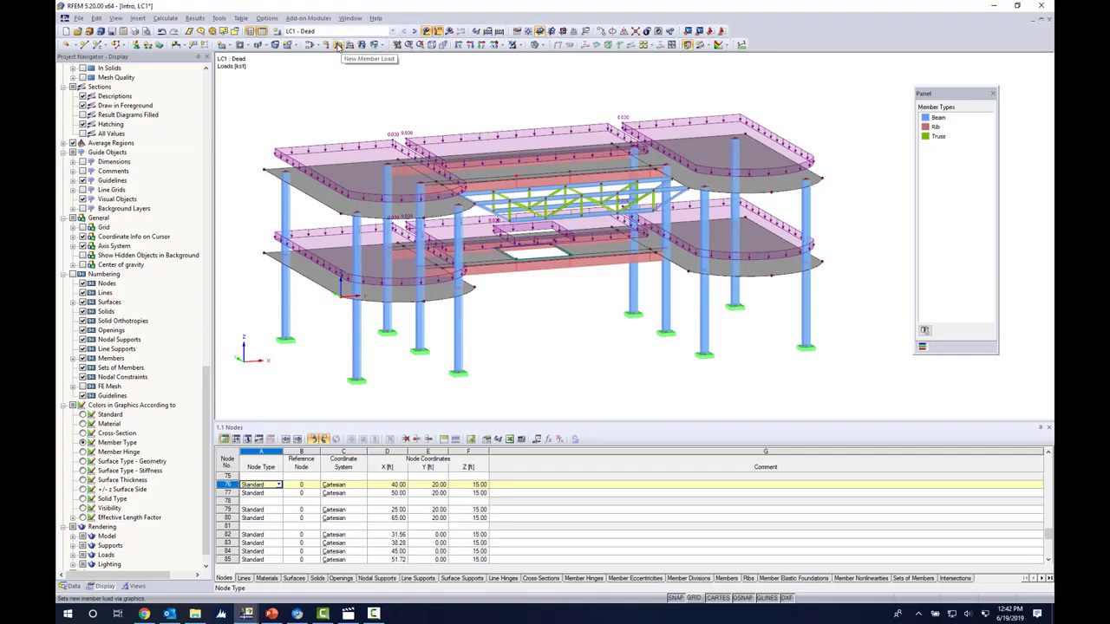
click(338, 45)
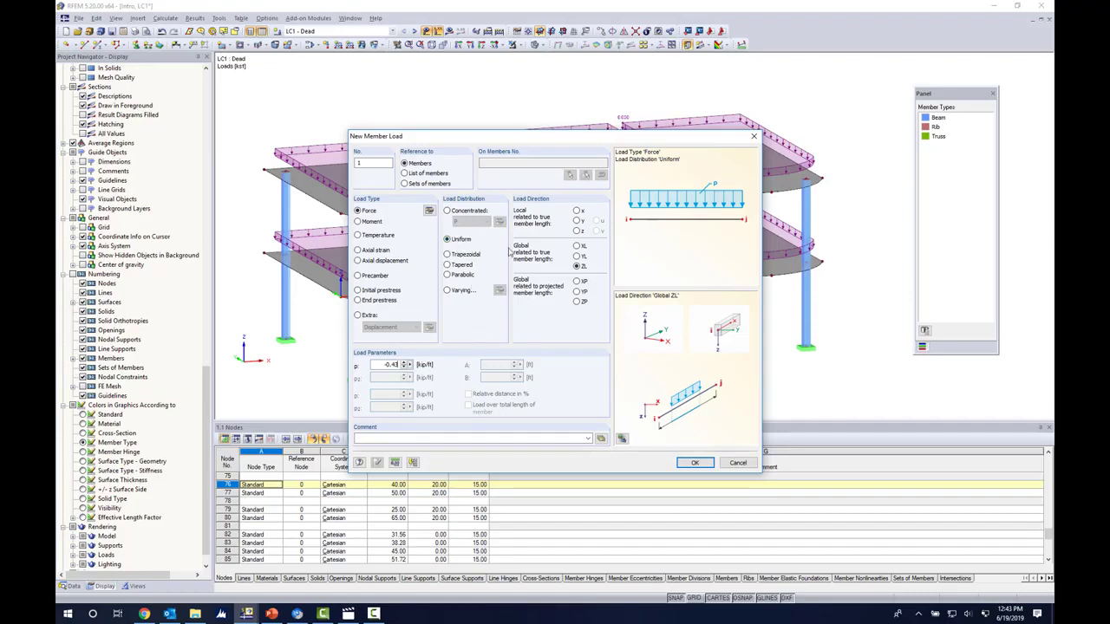
click(695, 463)
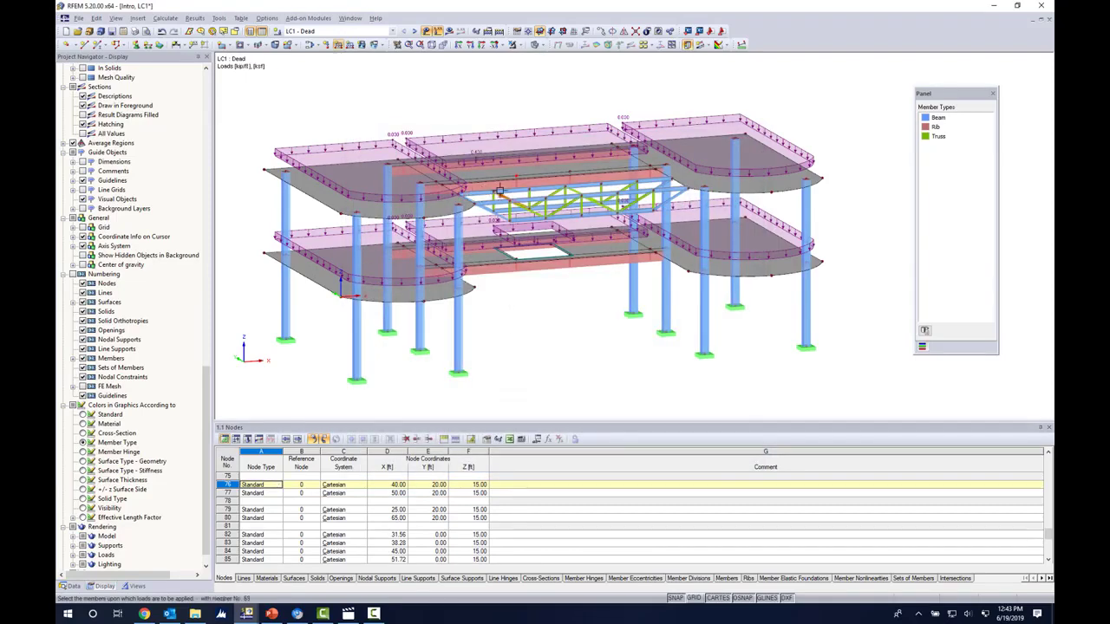
click(544, 187)
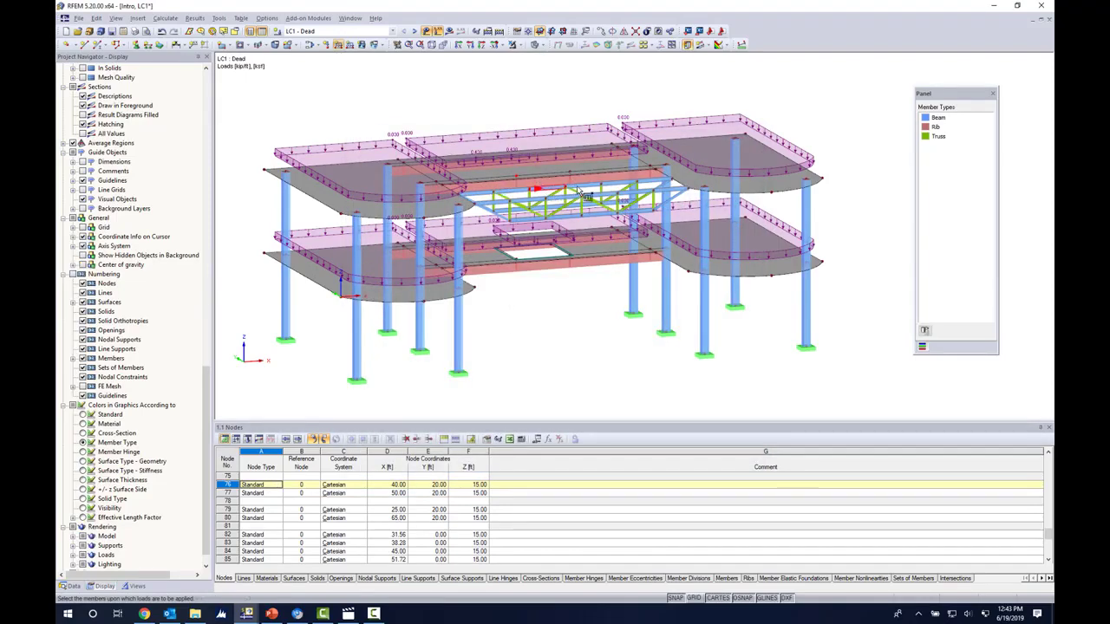
click(582, 186)
click(620, 183)
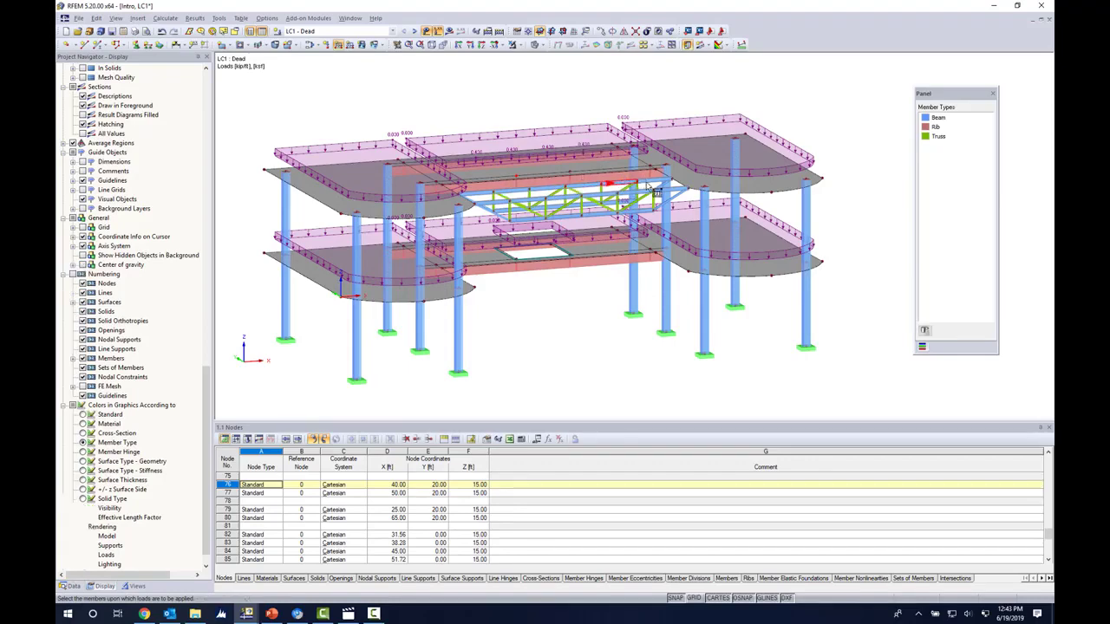
click(652, 180)
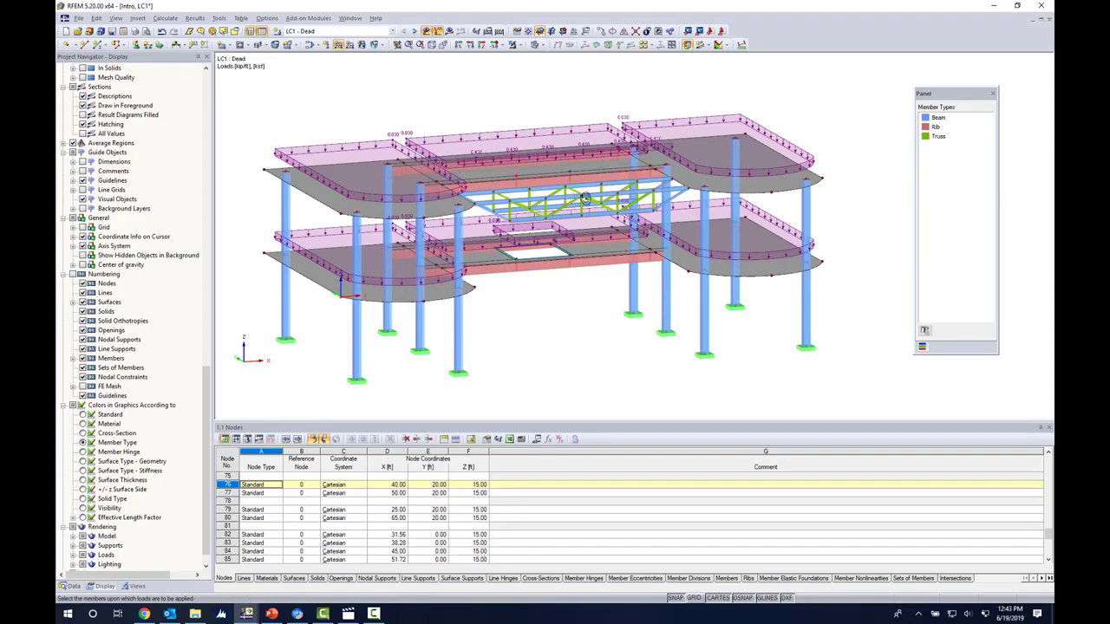
- Apply the same -0.43 kip/ft uniform member load to the top chord members of the outer steel truss
ctrl+middle_drag(585, 199, 854, 200)
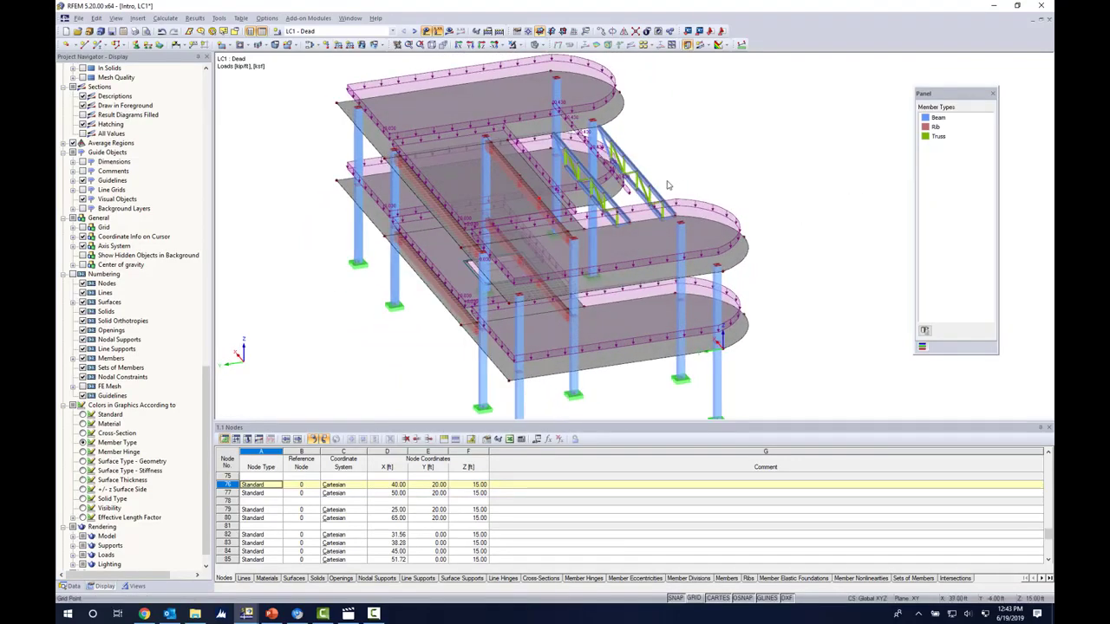
scroll(670, 185, up, 5)
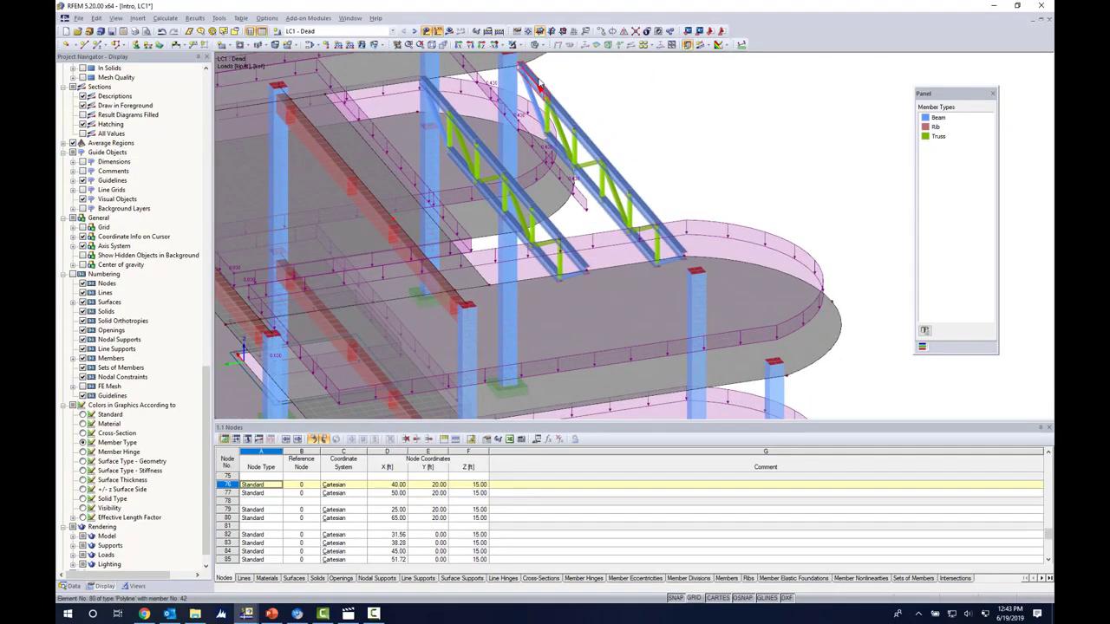
middle_drag(646, 100, 637, 164)
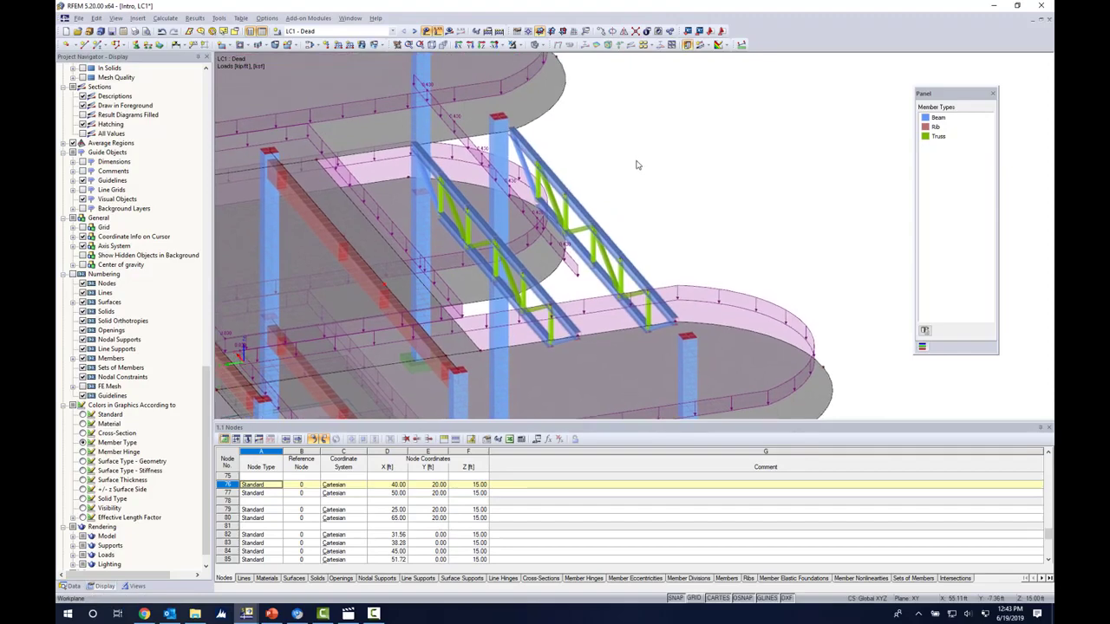
right_click(642, 98)
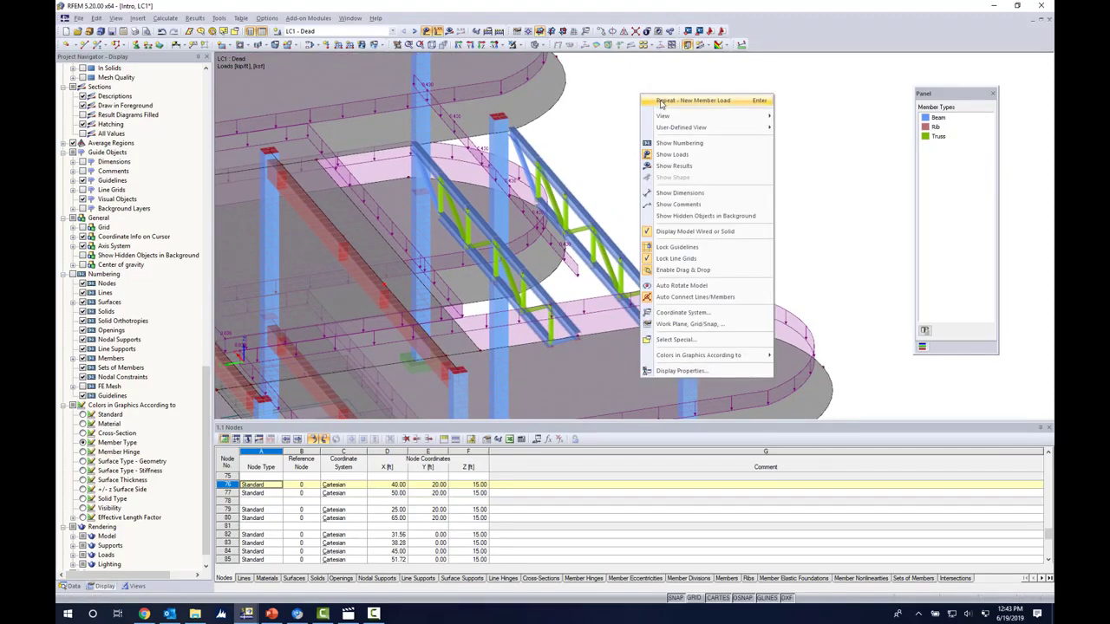
click(661, 101)
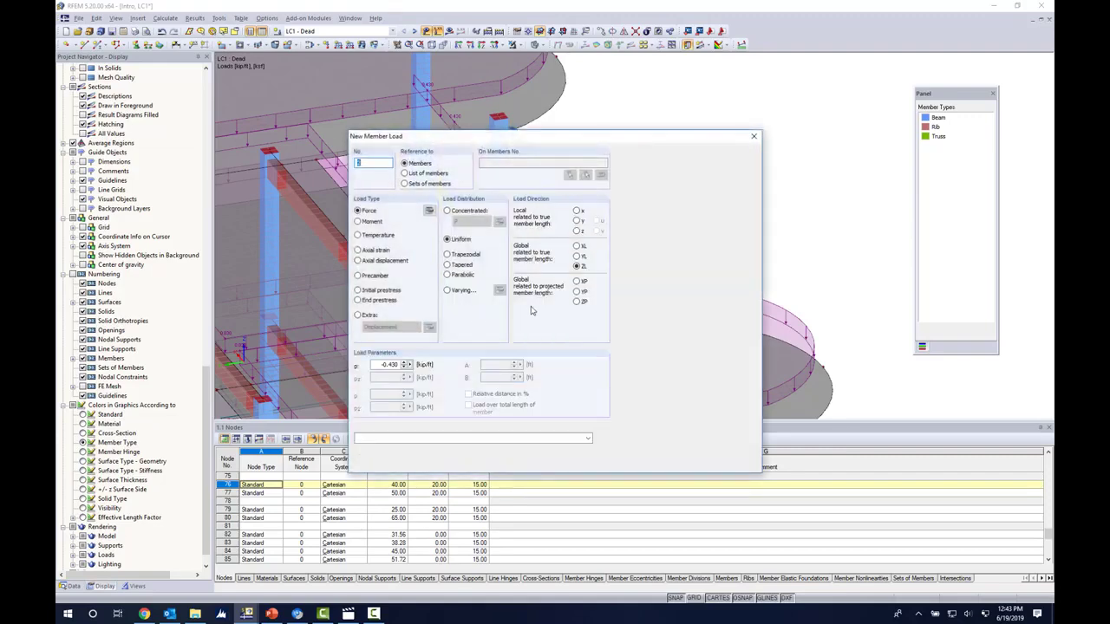
click(695, 464)
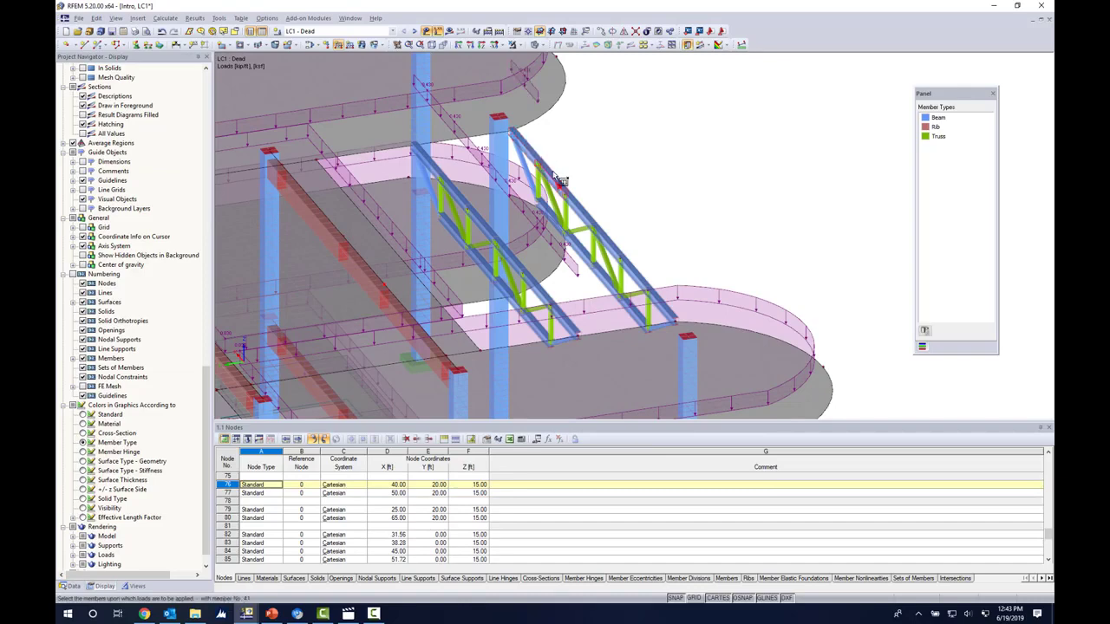
click(575, 206)
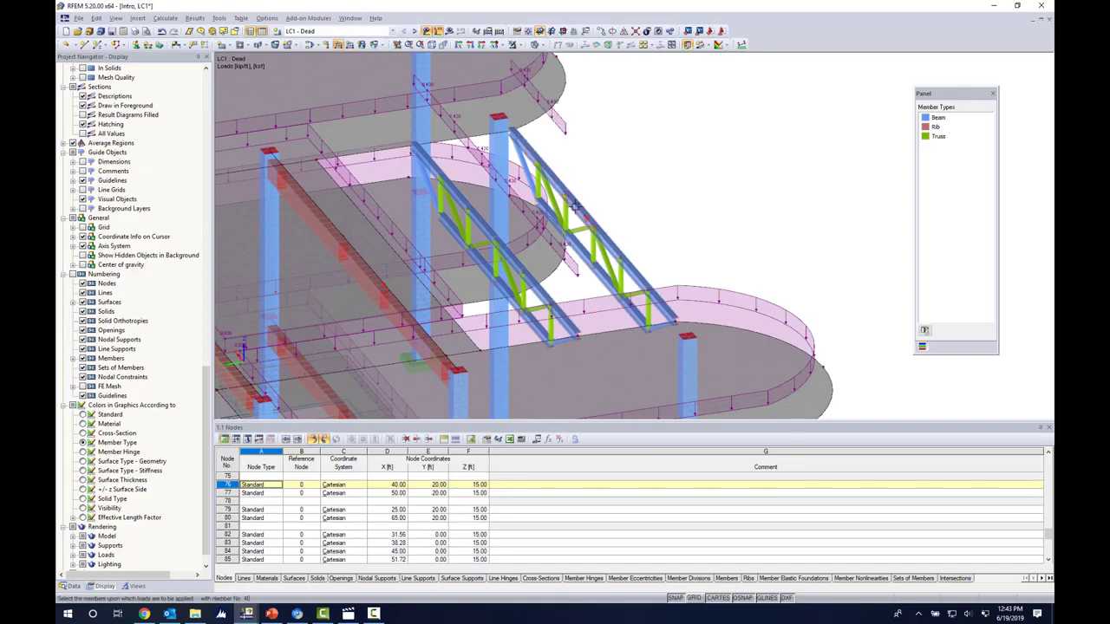
click(610, 246)
click(645, 278)
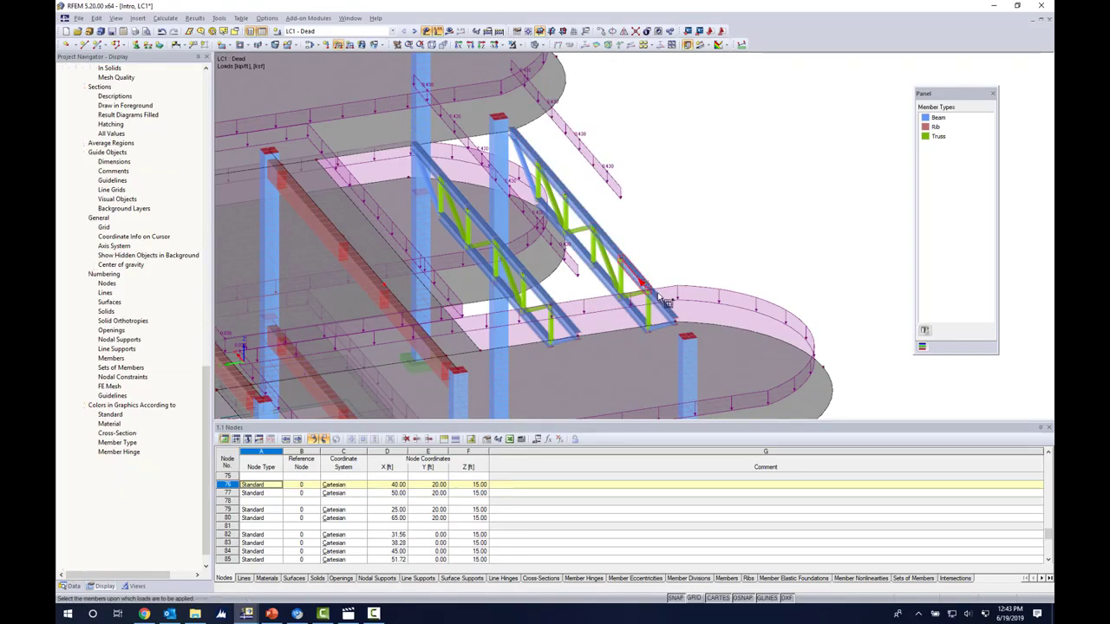
- Finish applying the member loads along the truss chord in the Dead load case and check the loaded model
right_click(713, 203)
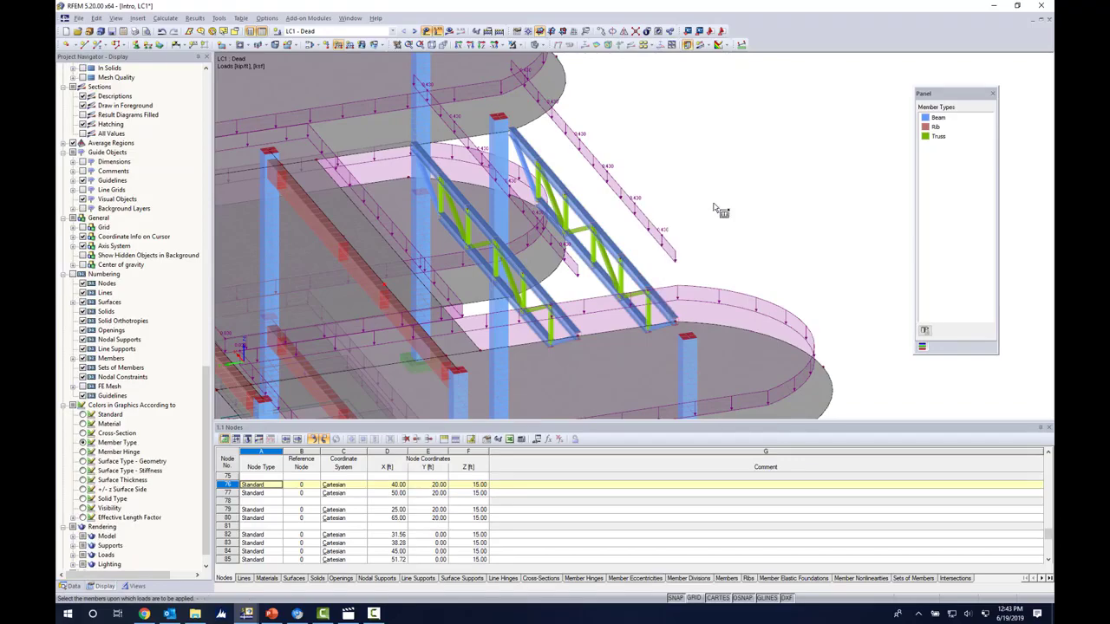
scroll(734, 162, down, 1)
scroll(734, 162, down, 5)
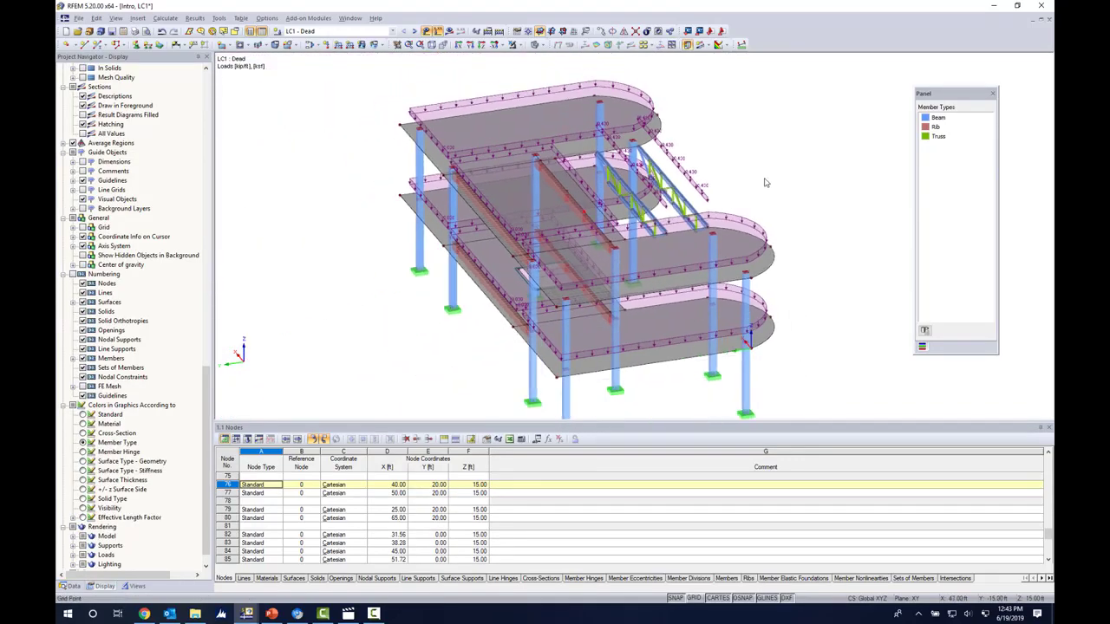
ctrl+middle_drag(760, 186, 503, 157)
scroll(514, 168, up, 2)
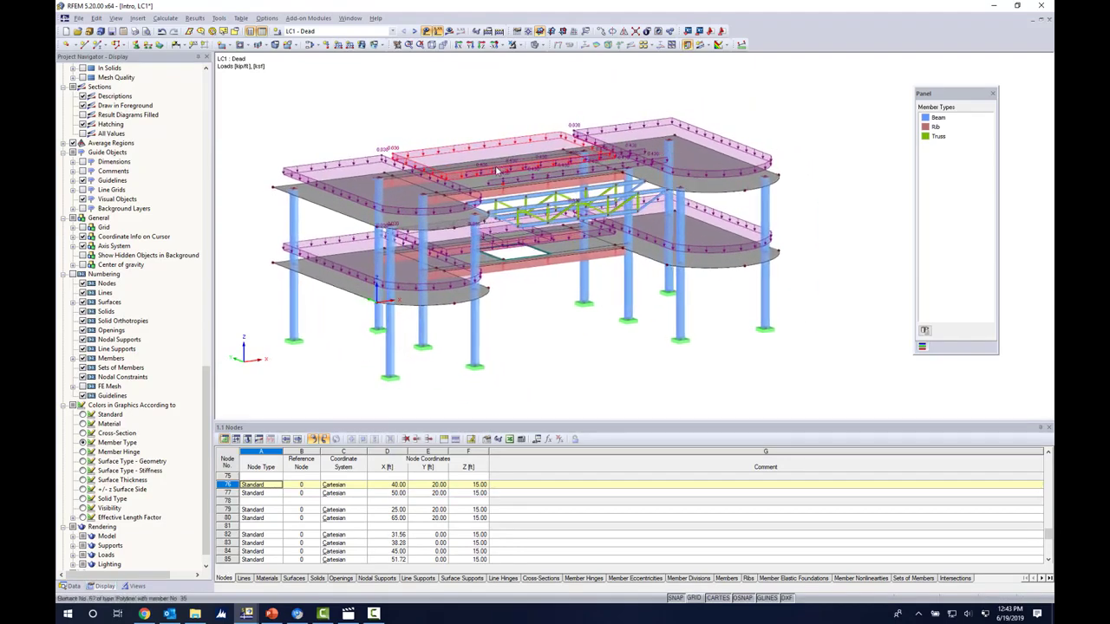
middle_drag(544, 236, 560, 236)
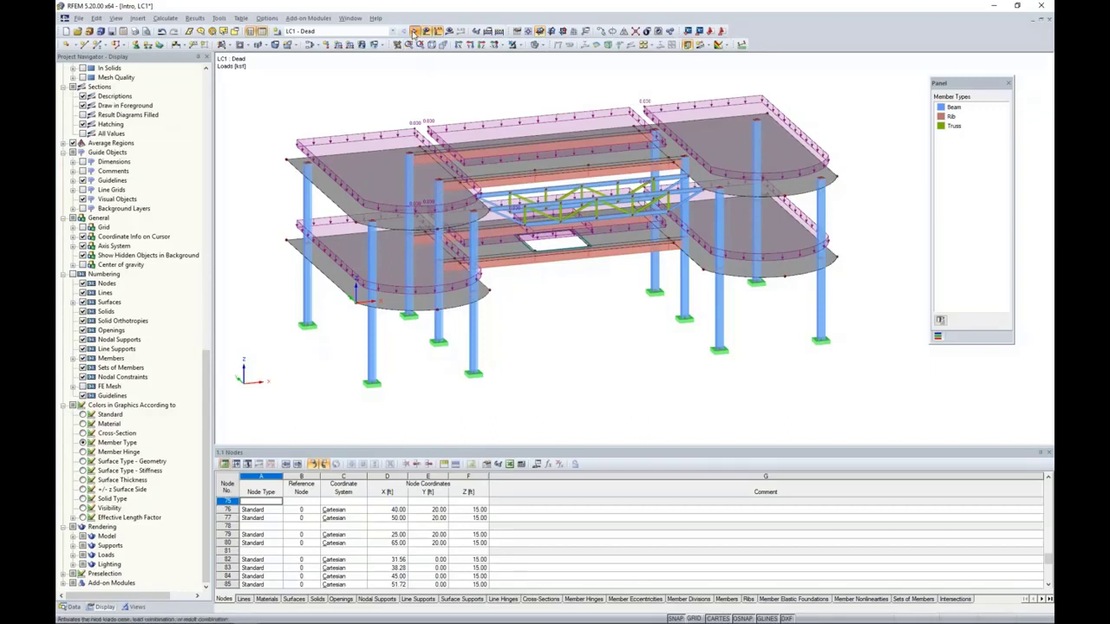
- In the Live load case, apply a uniform -0.1 ksf surface load in global ZL to all lower-floor slabs
click(415, 30)
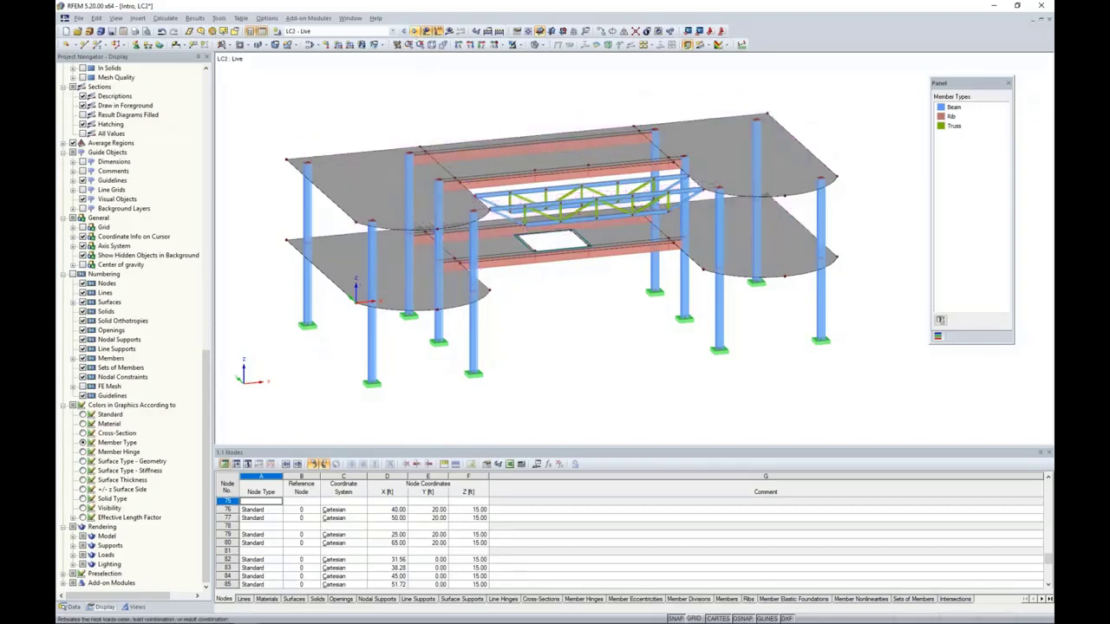
middle_drag(558, 325, 495, 289)
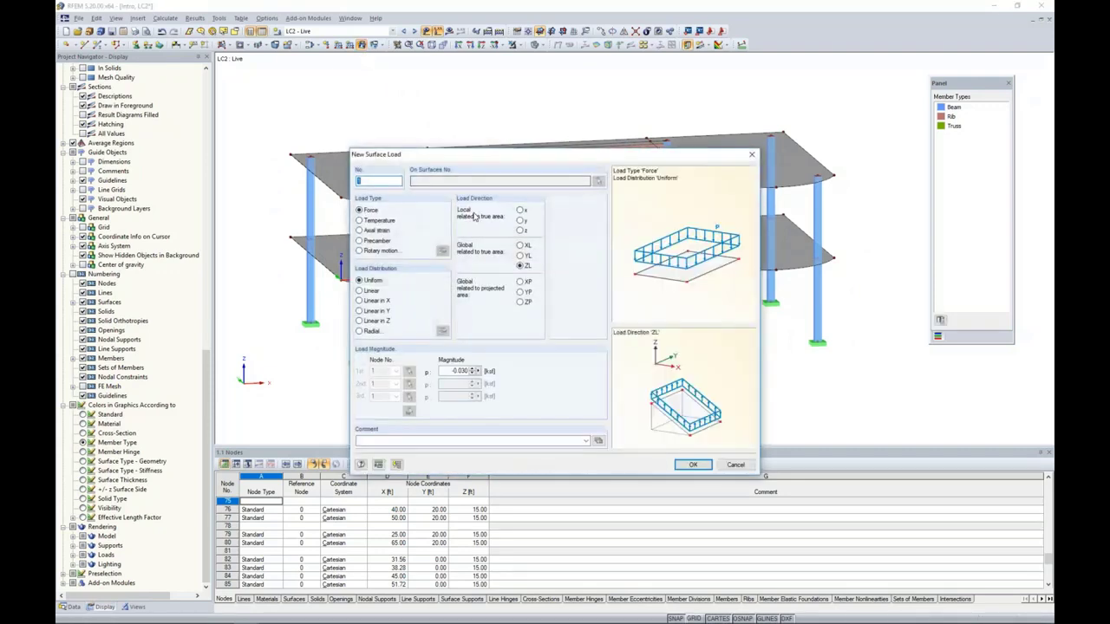
drag(446, 370, 543, 369)
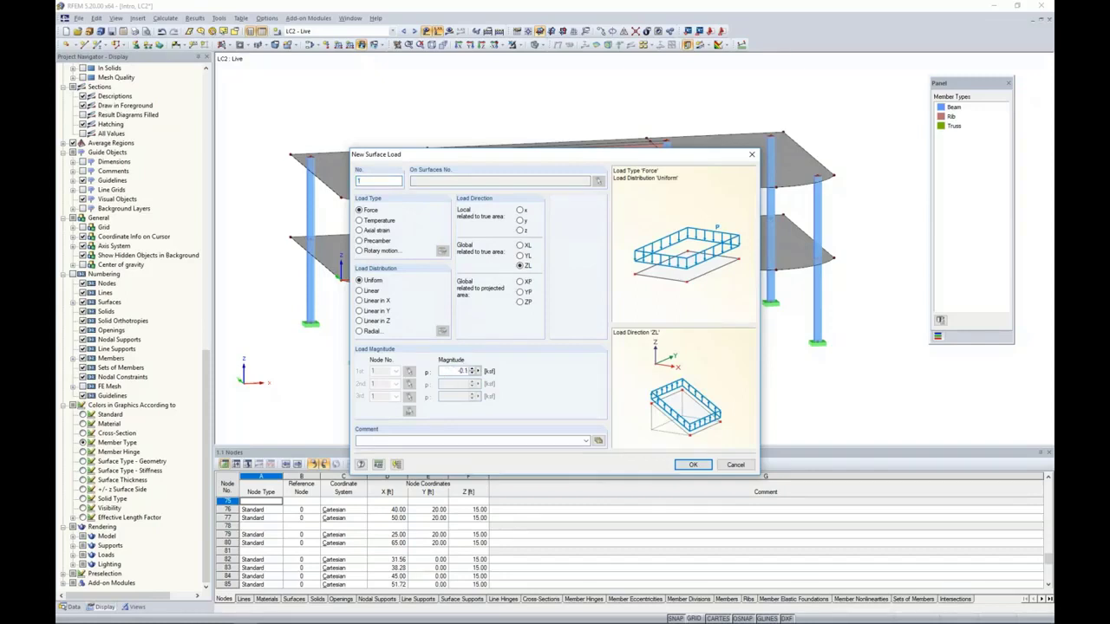
click(693, 466)
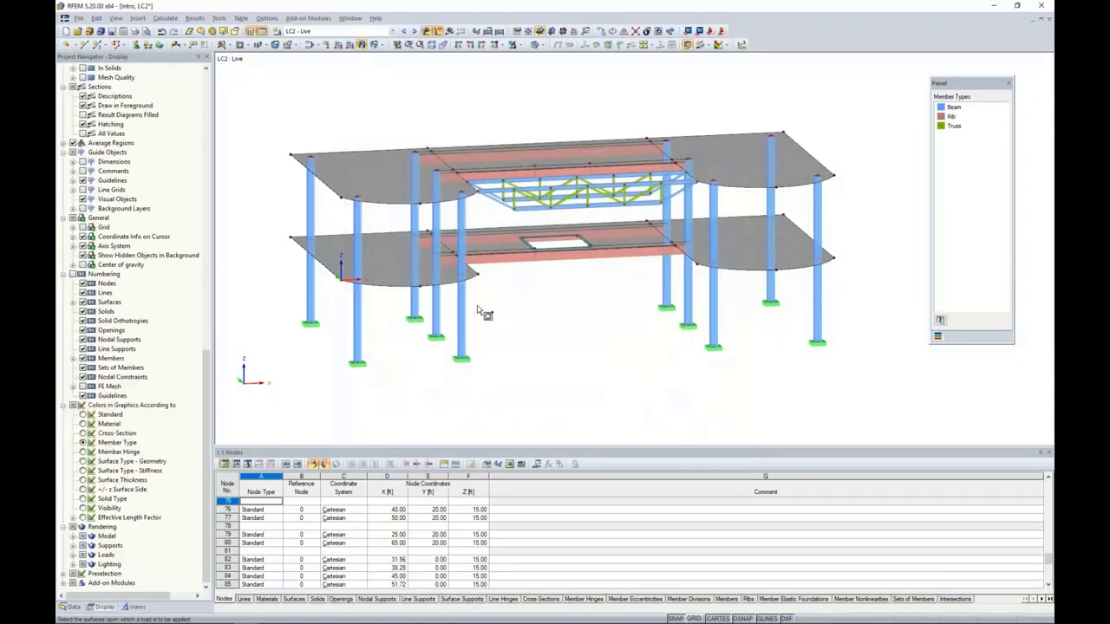
drag(280, 214, 848, 293)
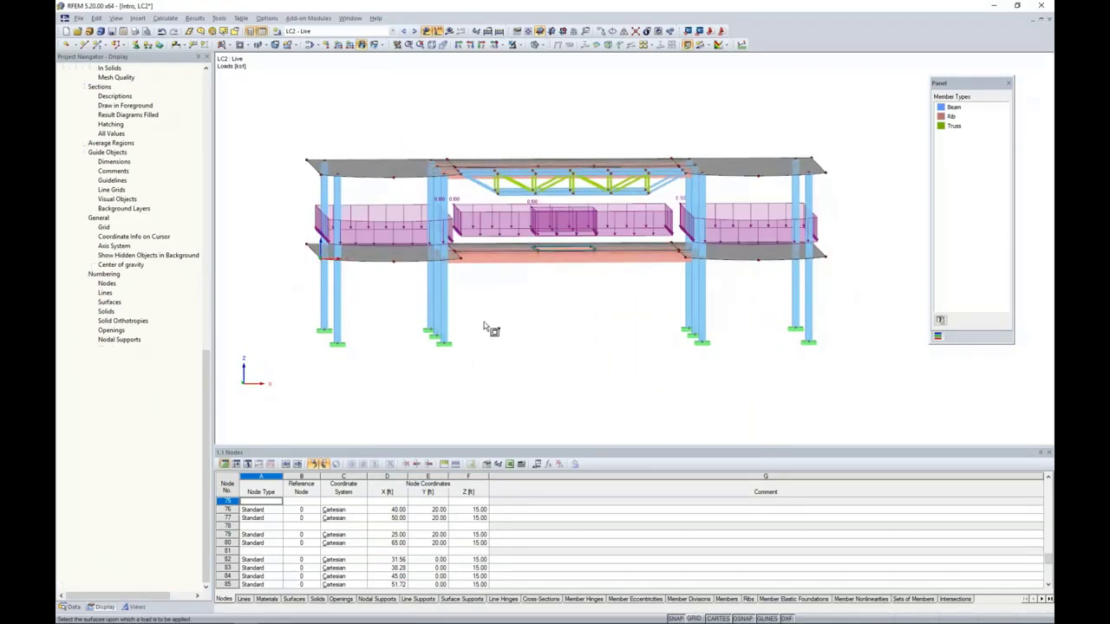
ctrl+middle_drag(530, 349, 588, 330)
right_click(549, 307)
scroll(554, 335, up, 2)
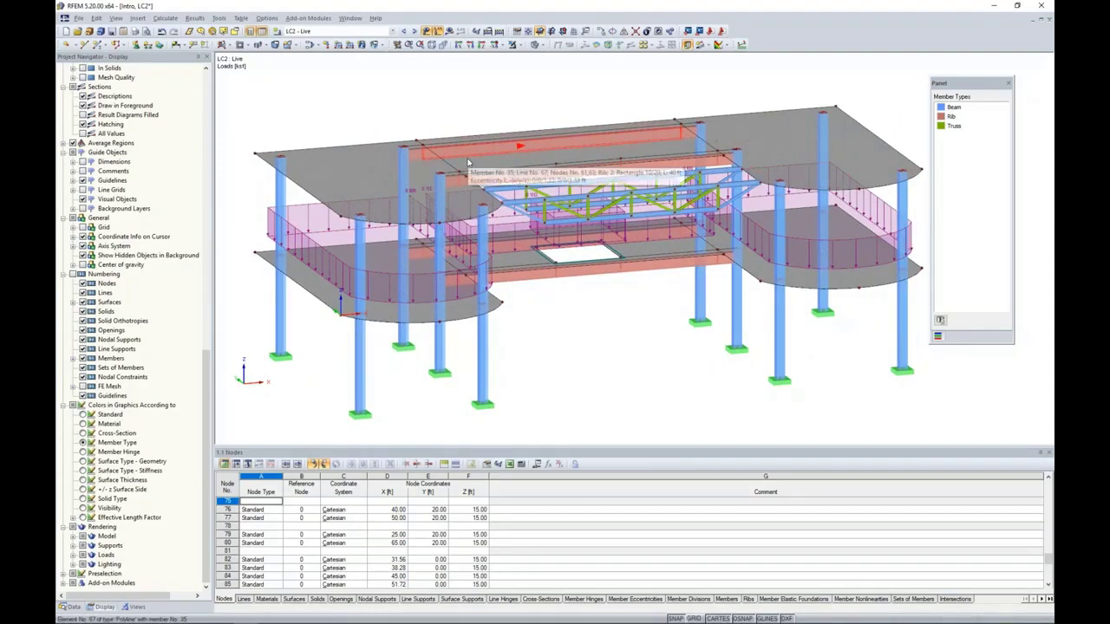
right_drag(405, 130, 404, 133)
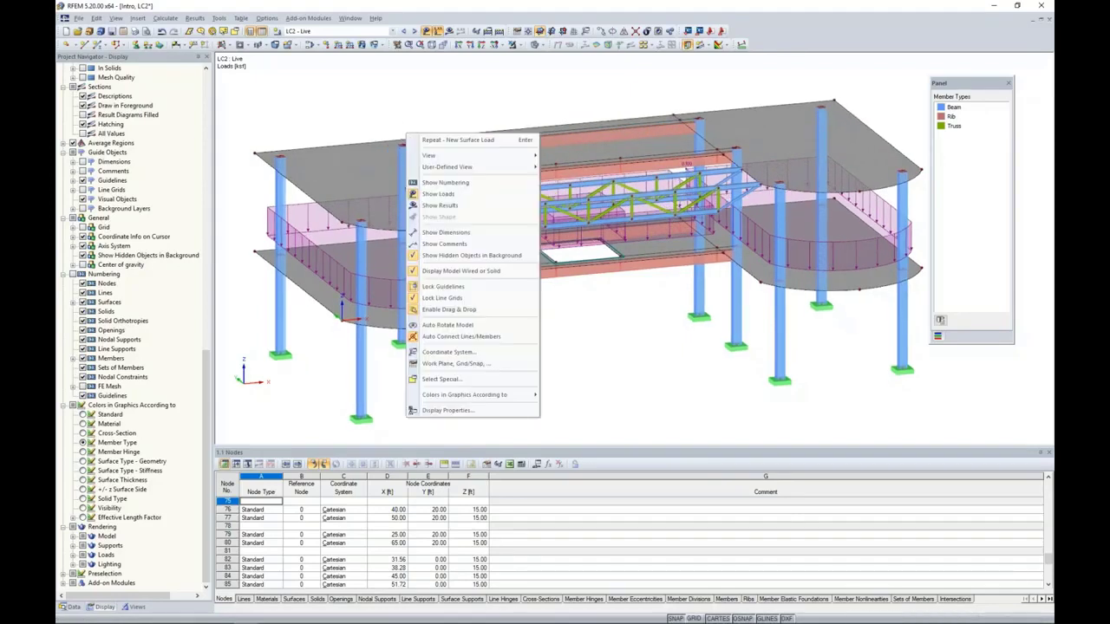
click(362, 109)
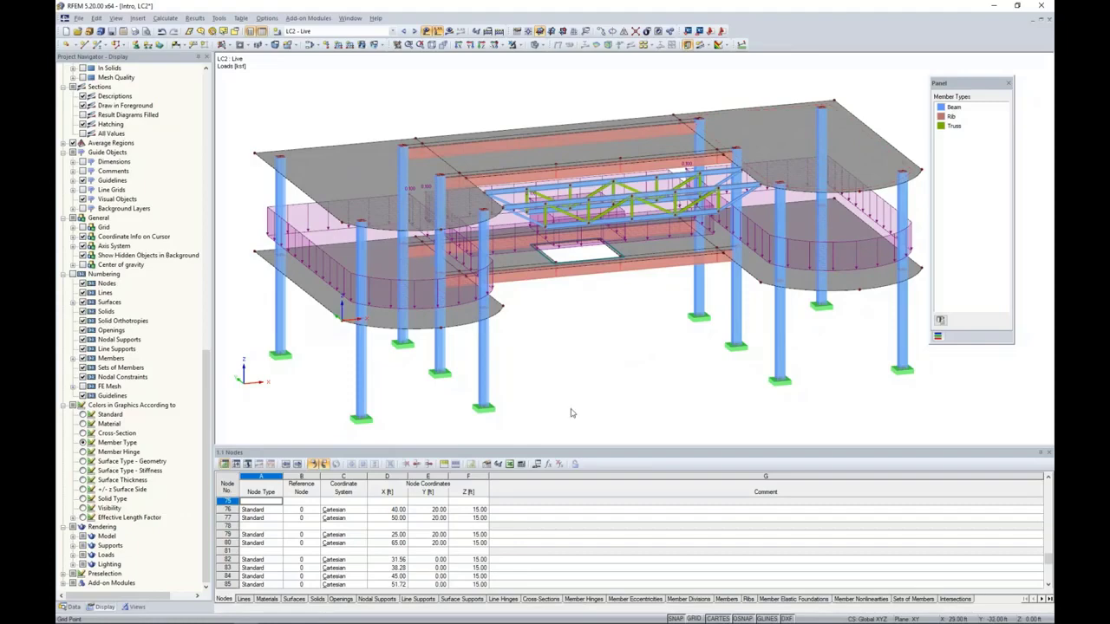
- Isolate the upper-floor slabs, ribs and trusses with Visibility by Selected Objects
drag(567, 449, 568, 479)
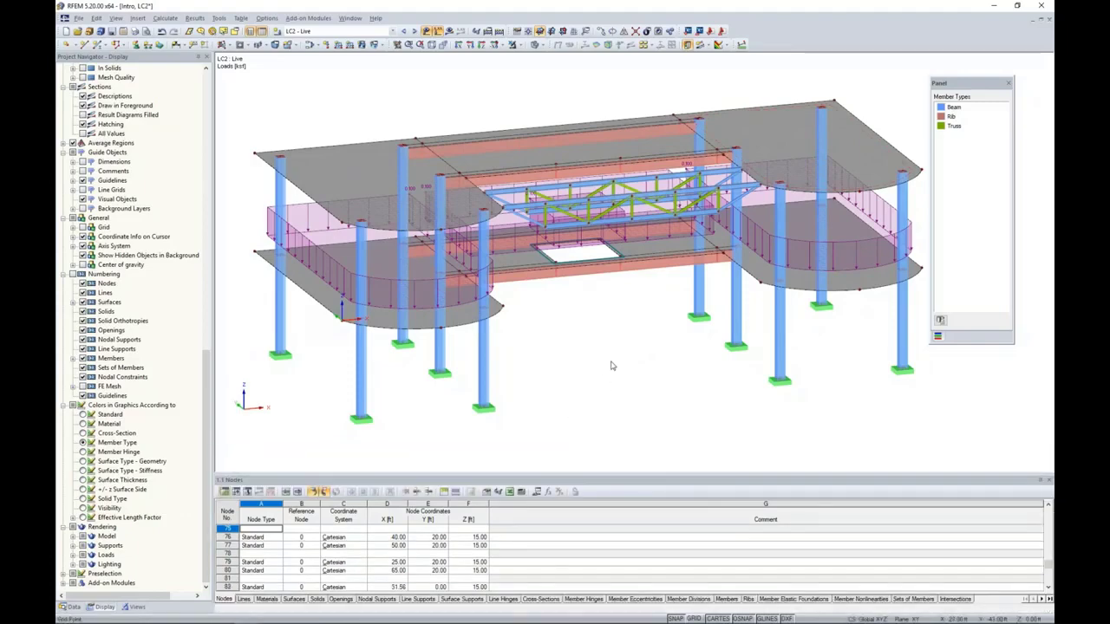
ctrl+middle_drag(652, 367, 593, 311)
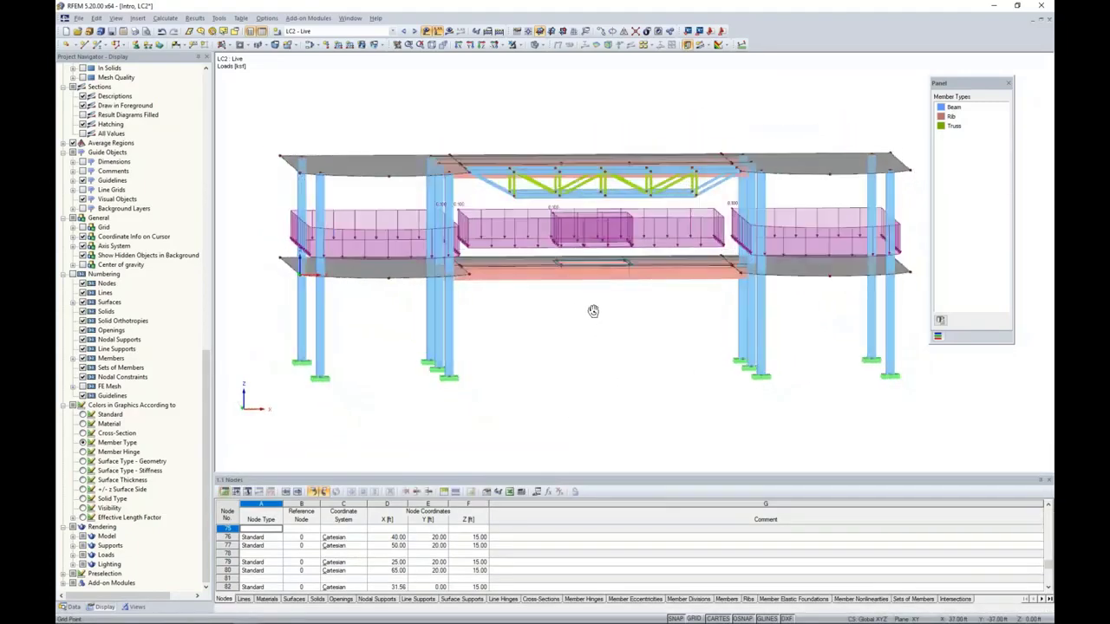
scroll(597, 321, down, 2)
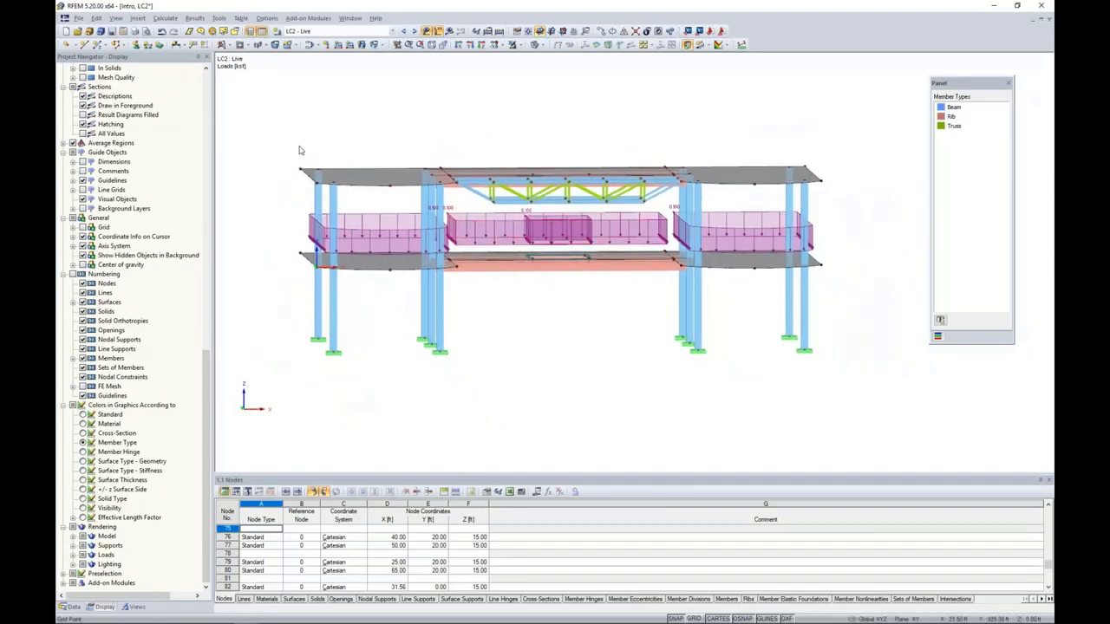
drag(274, 128, 833, 208)
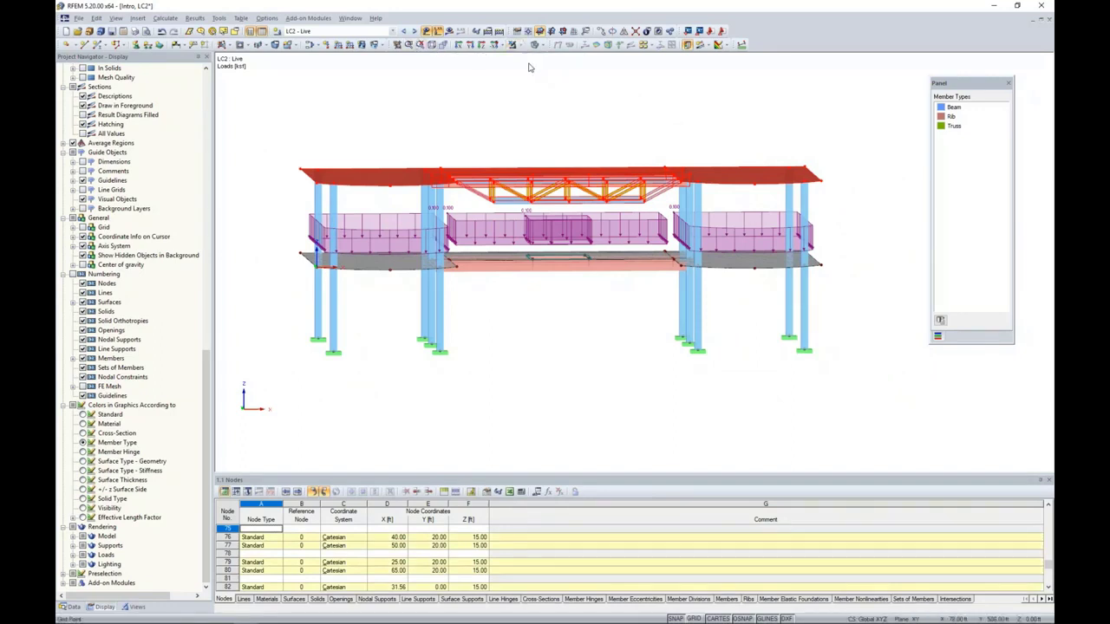
click(518, 45)
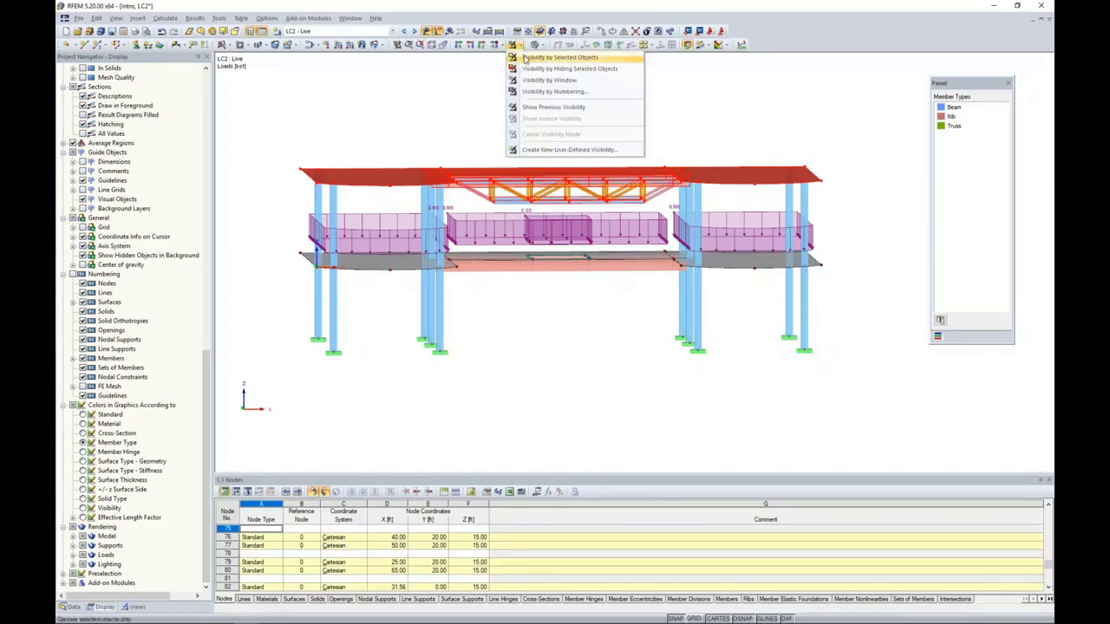
click(525, 58)
ctrl+middle_drag(521, 112, 434, 175)
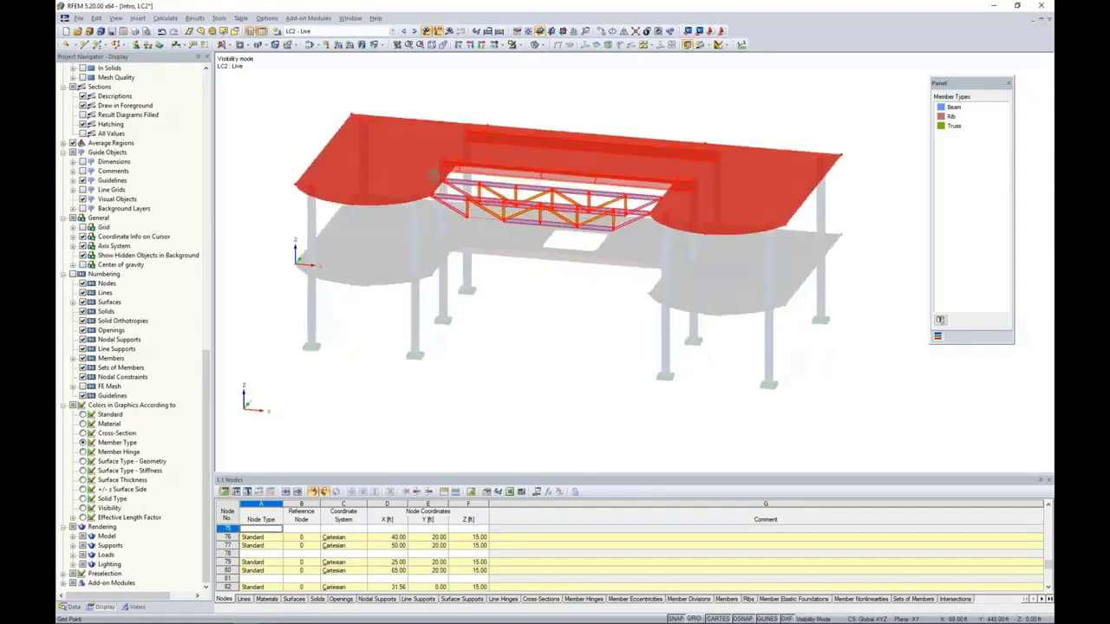
- Show the grid, set the work plane origin at the upper slab's back corner, and clear the selection
click(694, 618)
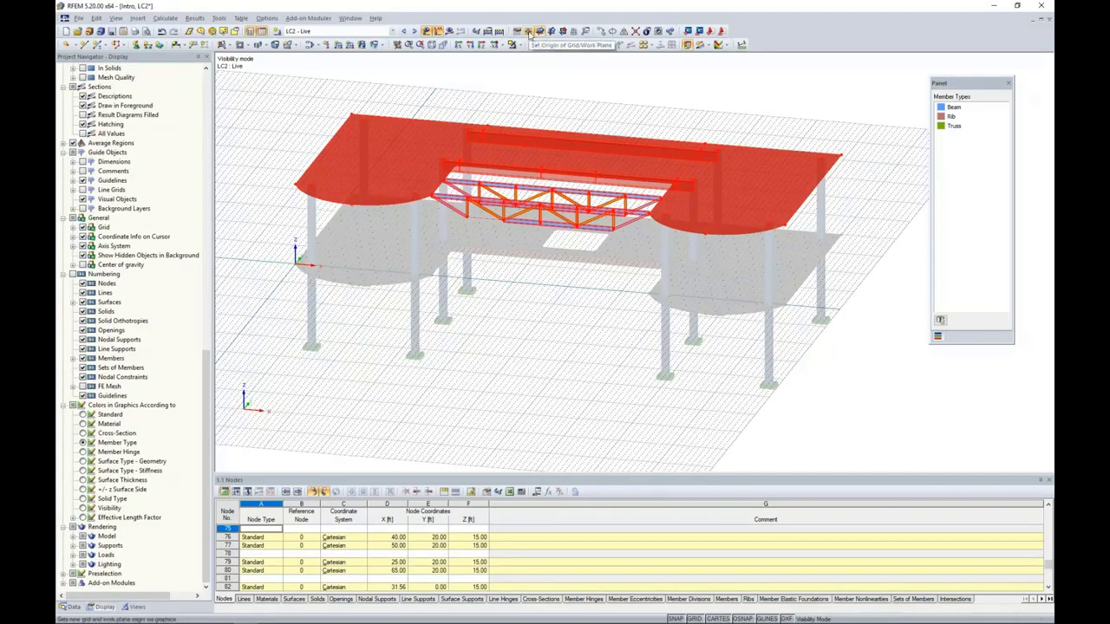
click(530, 33)
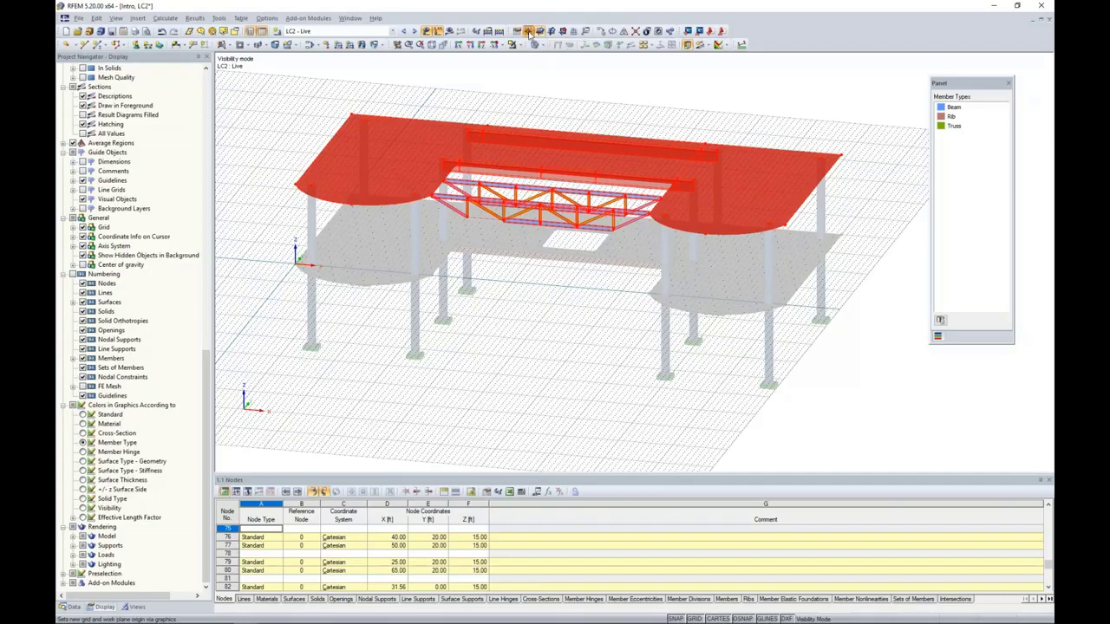
click(352, 111)
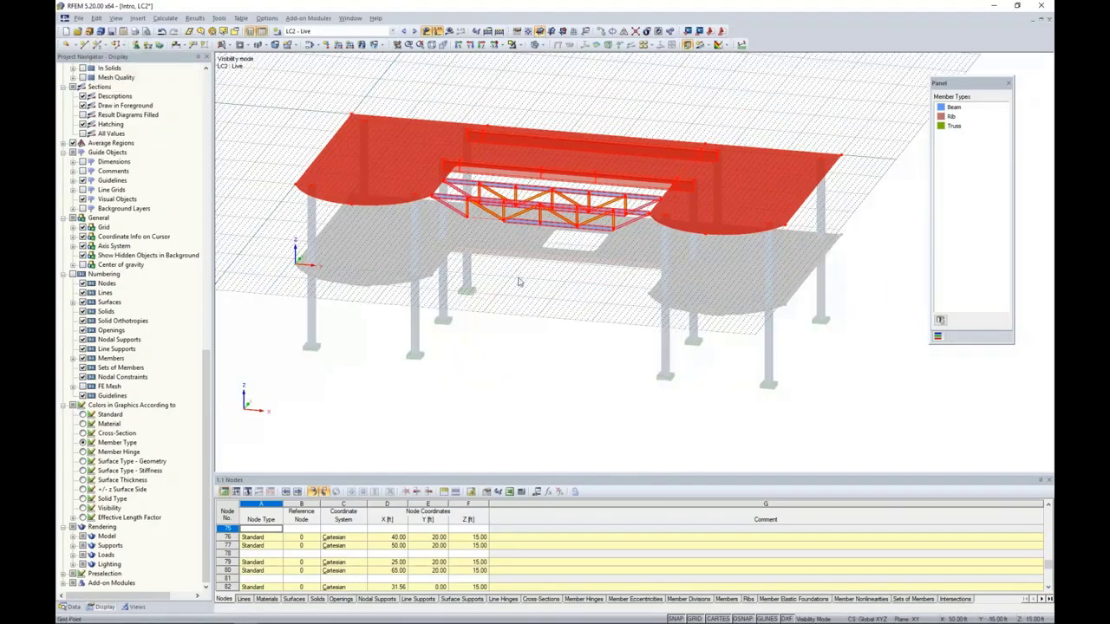
ctrl+middle_drag(521, 286, 428, 282)
right_click(428, 282)
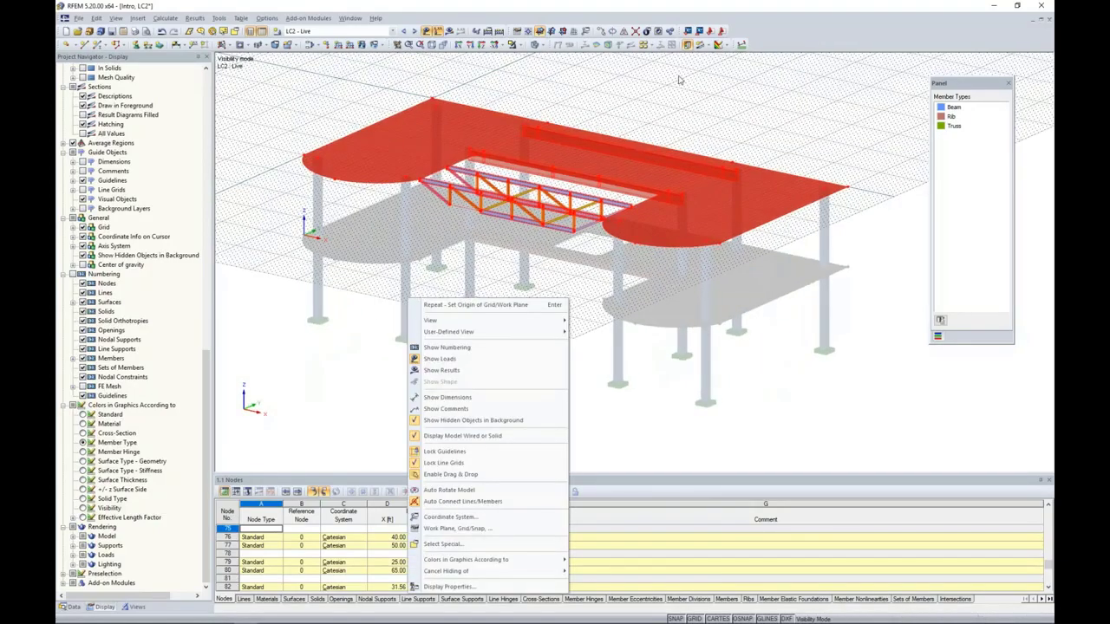
click(715, 102)
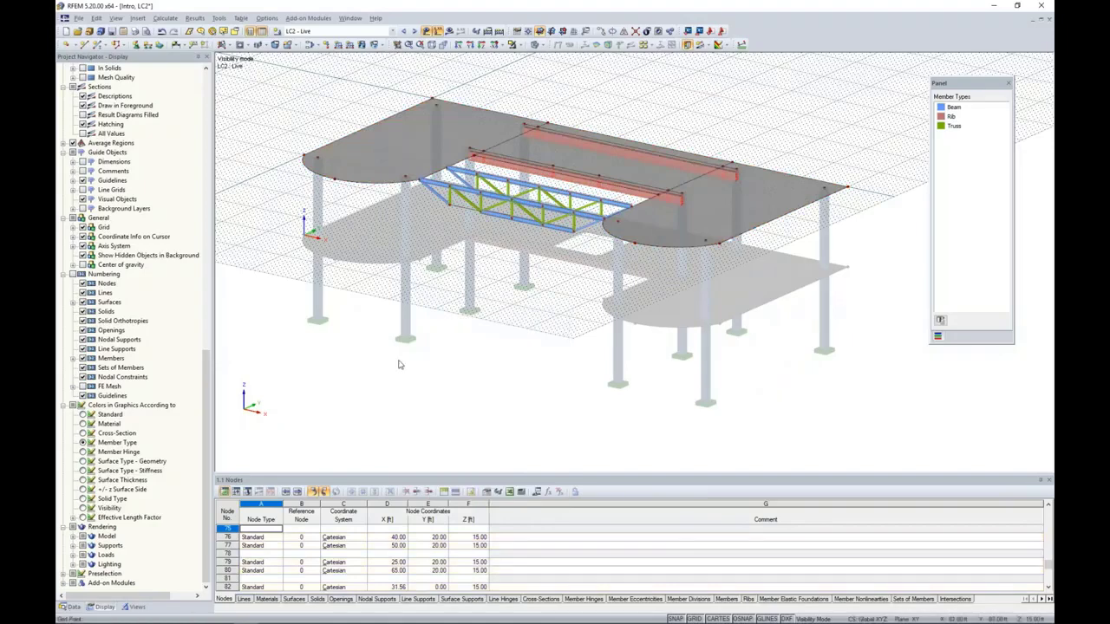
- Start a new free rectangular load and assign it to the three upper slabs, surfaces 5-7
middle_drag(454, 285, 488, 390)
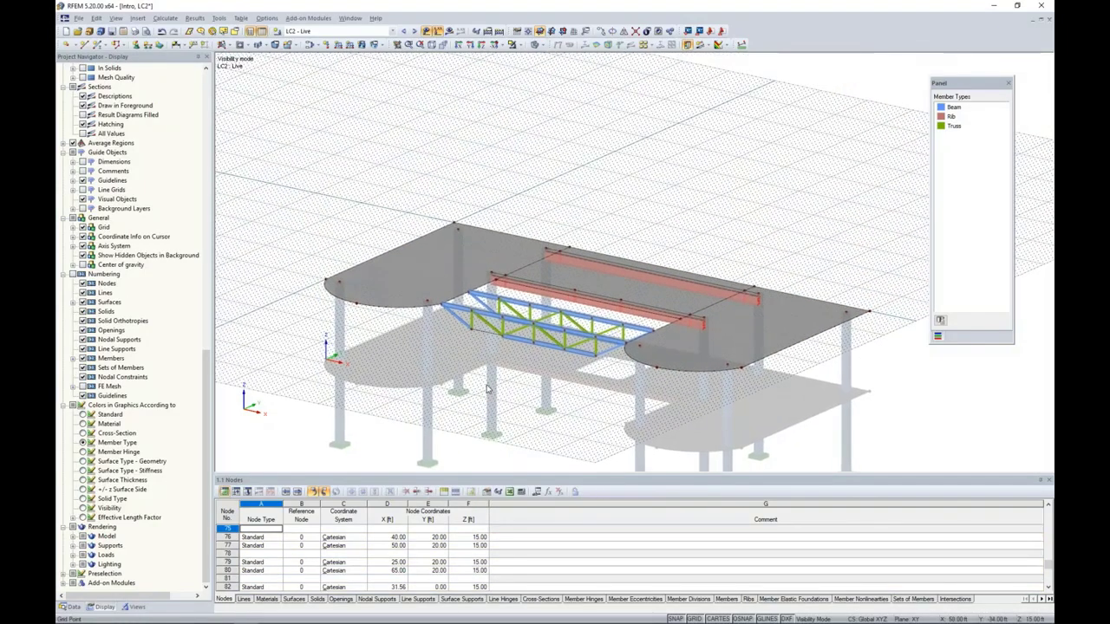
click(382, 46)
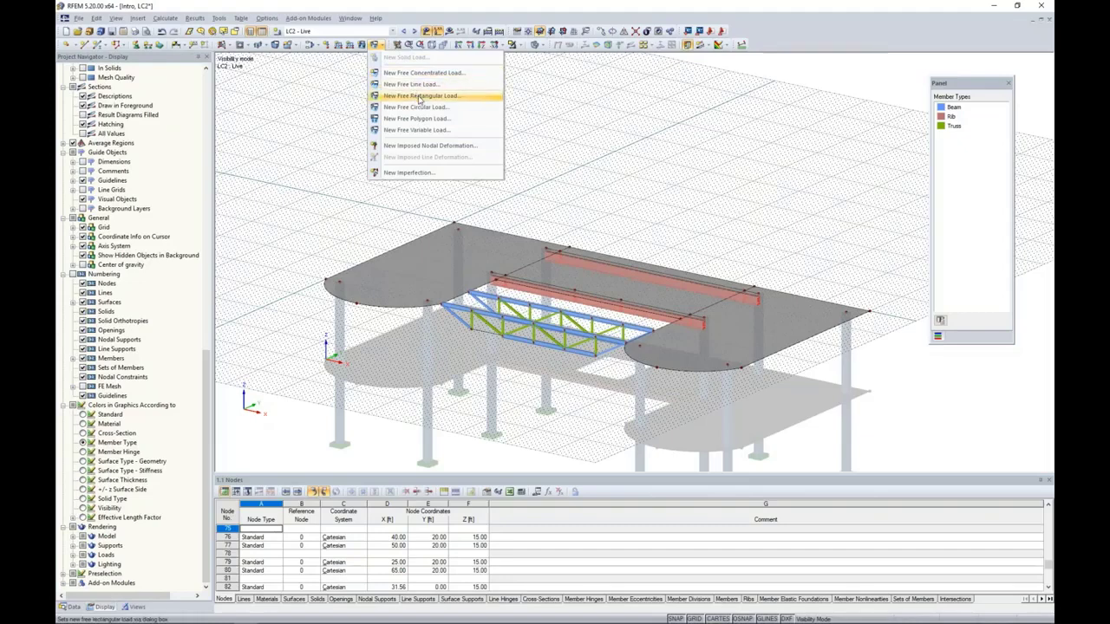
click(420, 96)
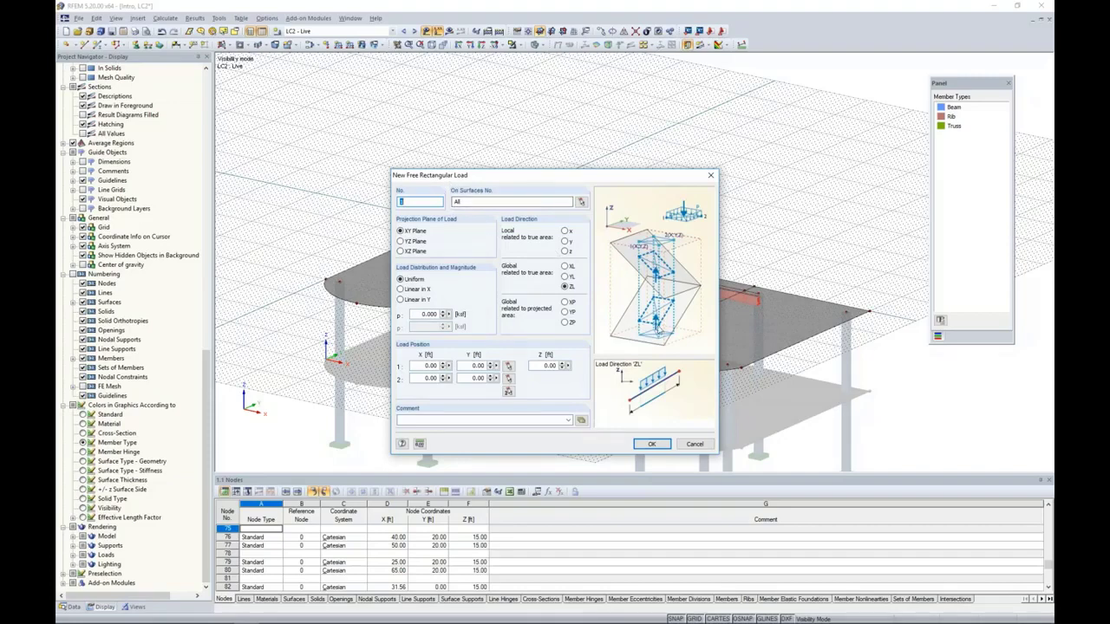
drag(618, 175, 601, 121)
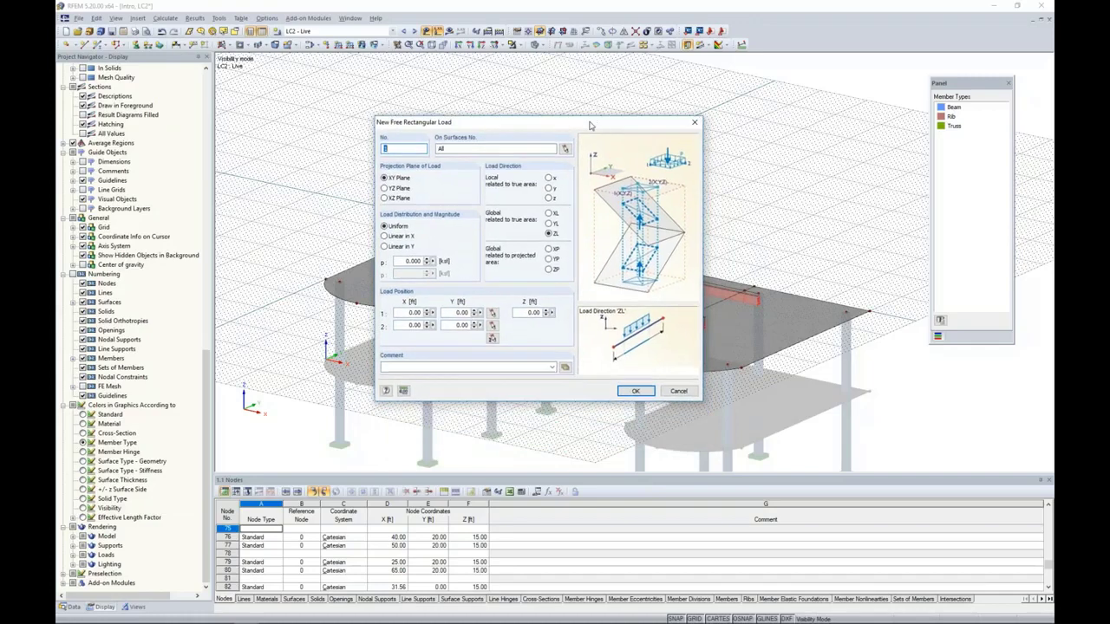
click(565, 149)
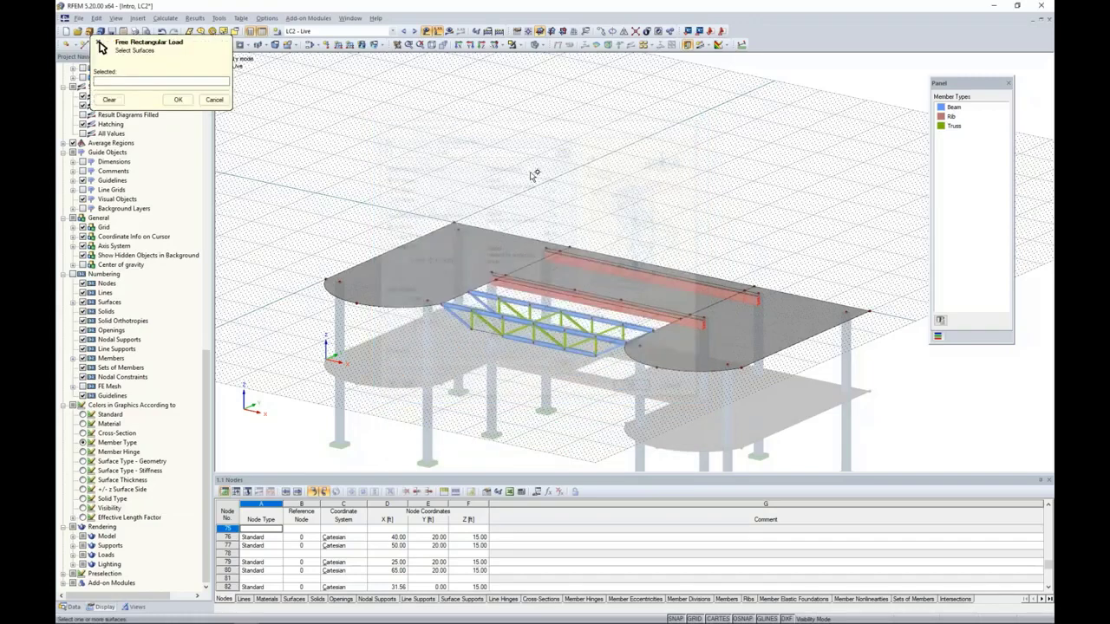
click(482, 249)
click(623, 284)
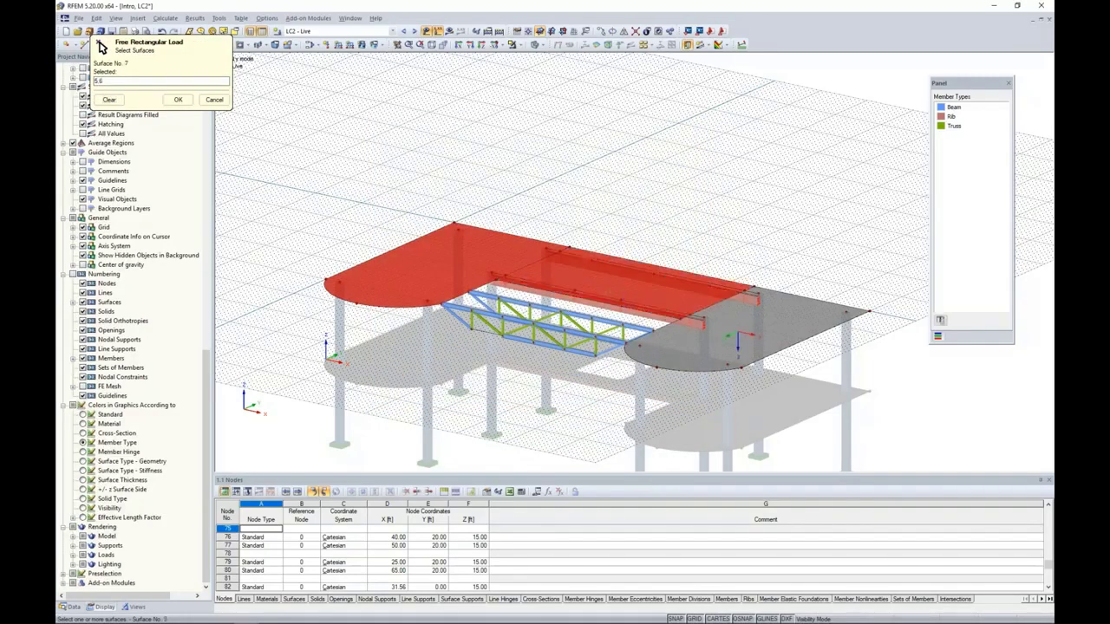
click(738, 340)
click(178, 100)
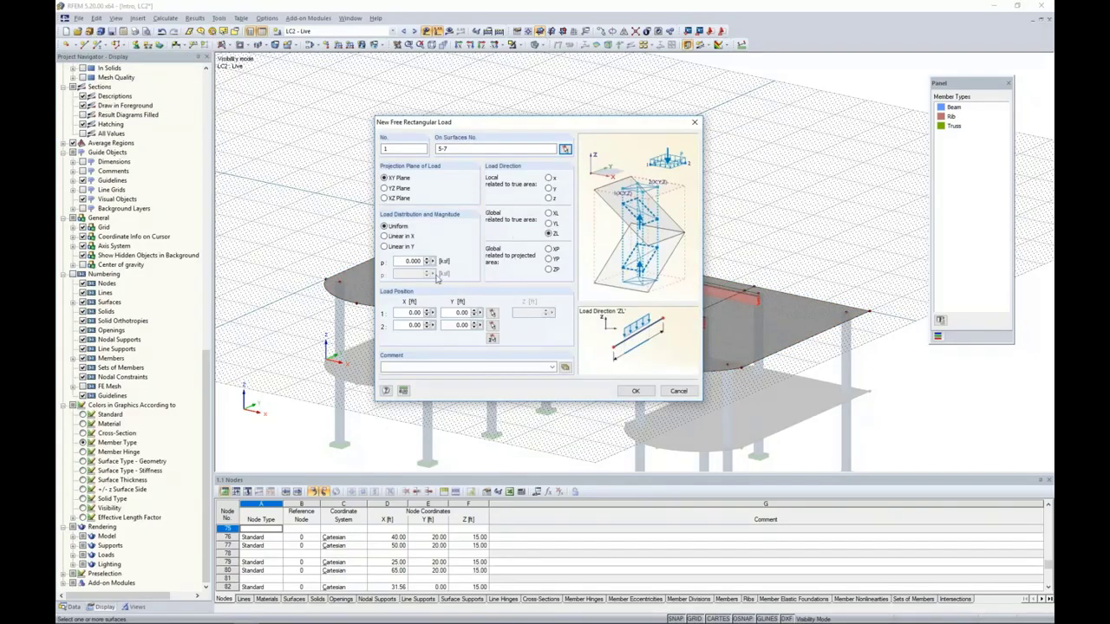
- Create the uniform -0.020 ksf rectangular load with corners at X 3, Y 37 ft and X 87, Y 18 ft
double_click(406, 262)
text(-0.0)
click(492, 338)
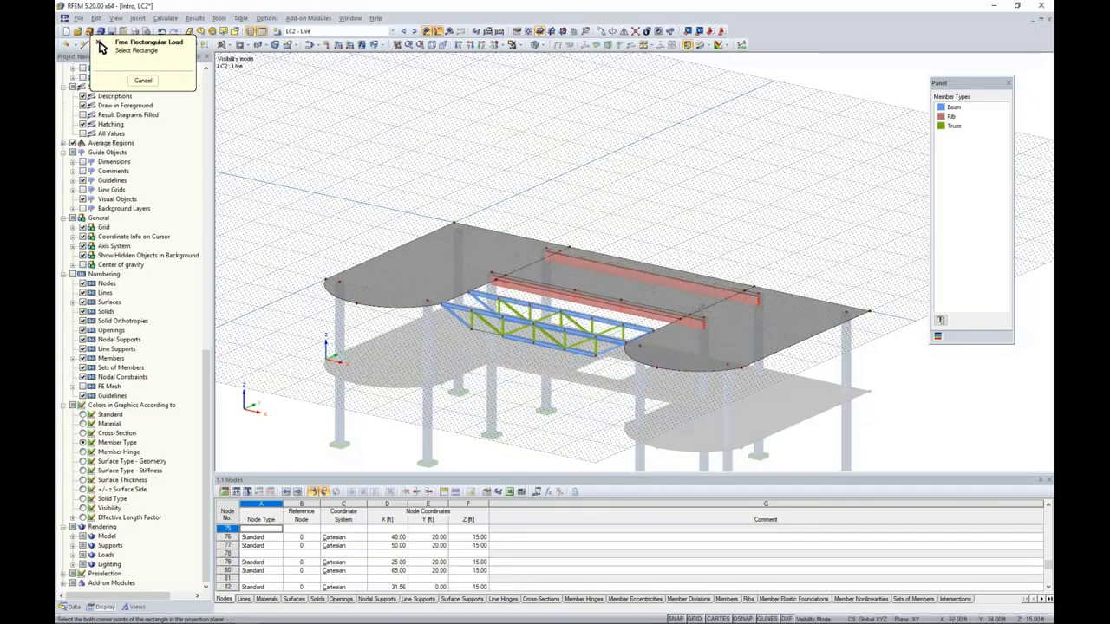
click(785, 338)
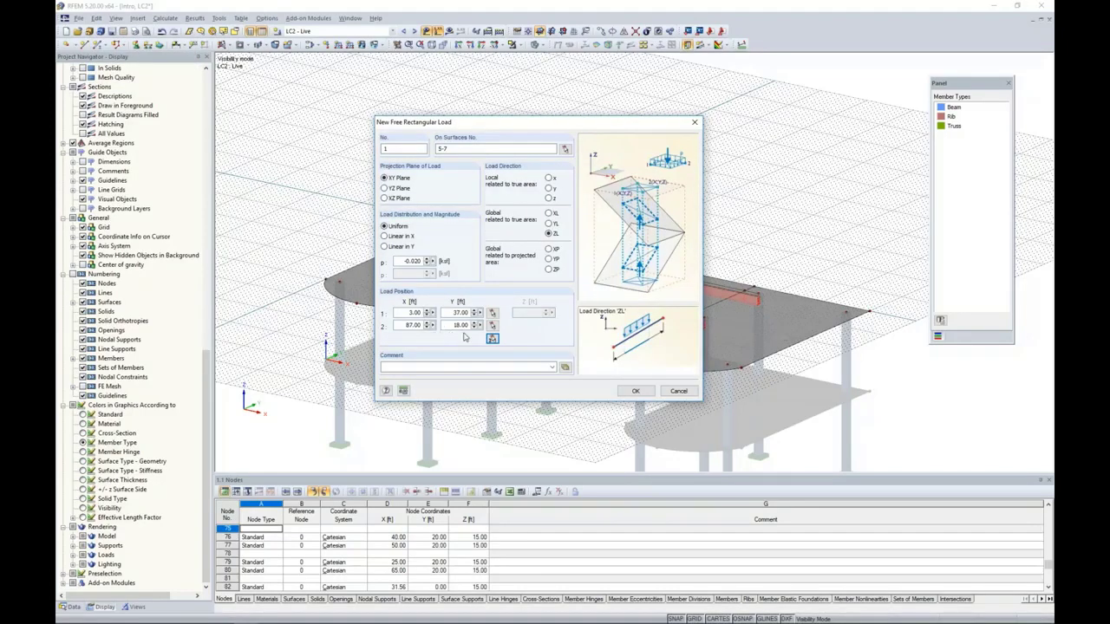
click(635, 391)
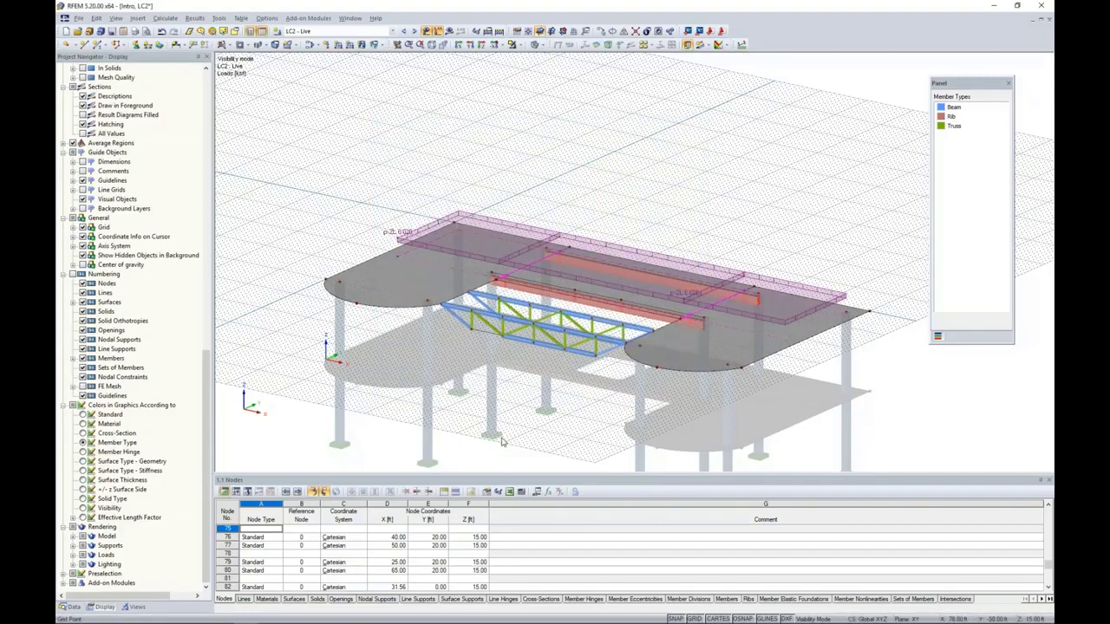
ctrl+middle_drag(518, 407, 573, 411)
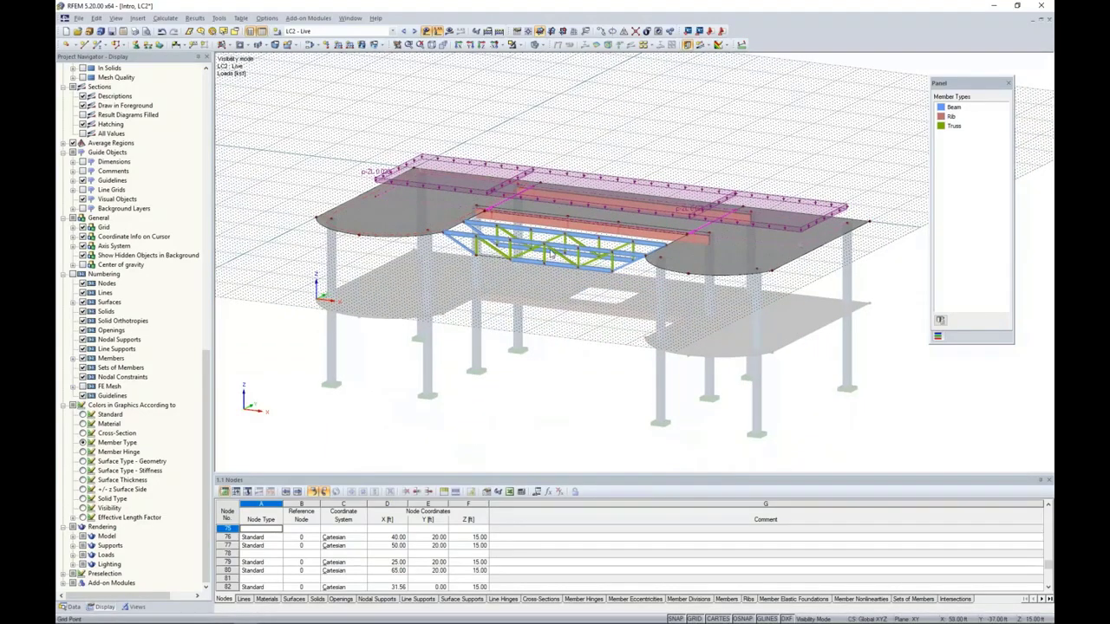
scroll(458, 247, up, 2)
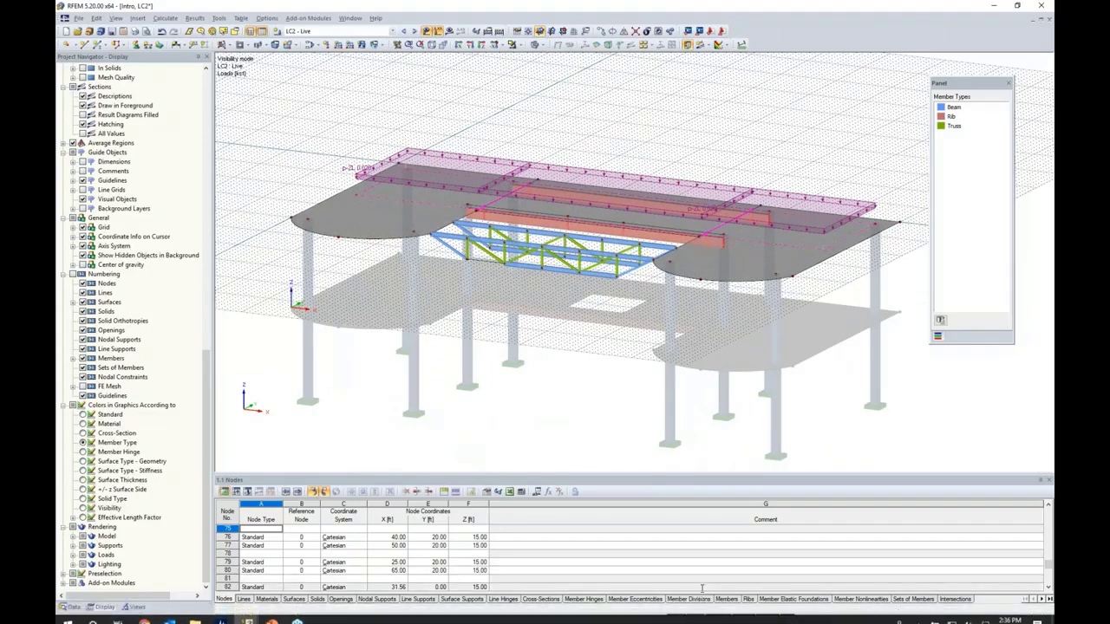
- Hide the work plane grid and cancel the visibility mode to restore the whole model
click(693, 619)
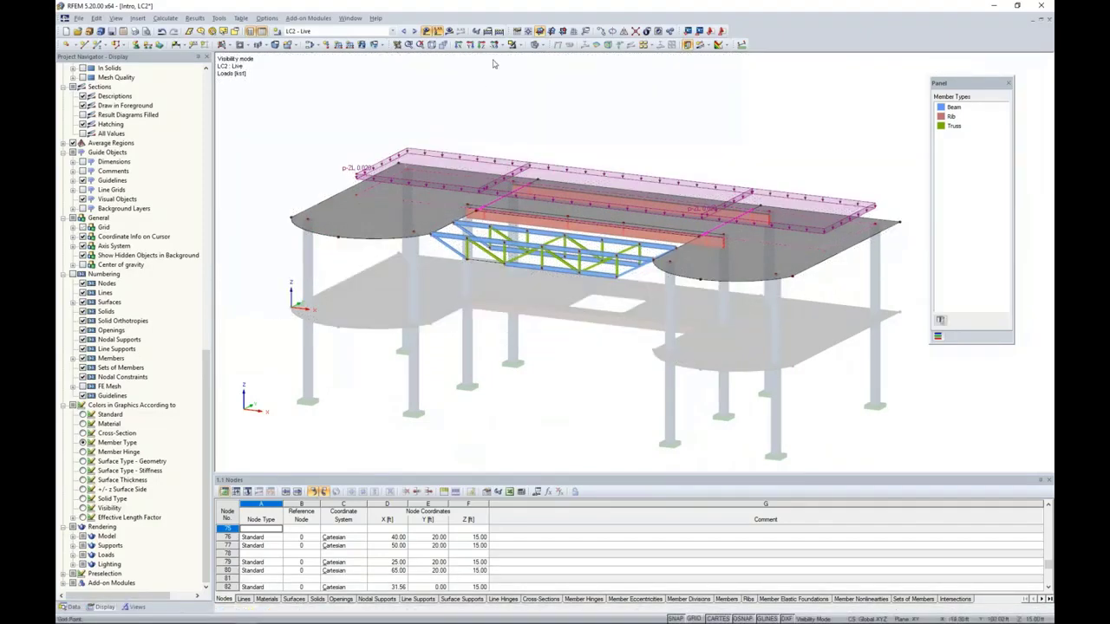
click(518, 45)
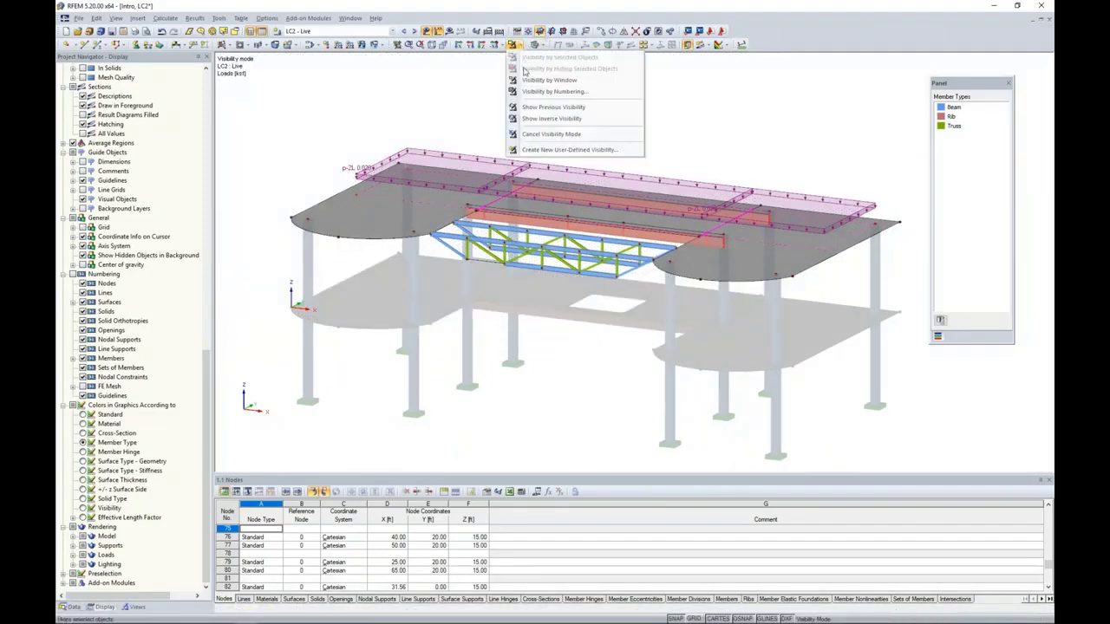
click(524, 135)
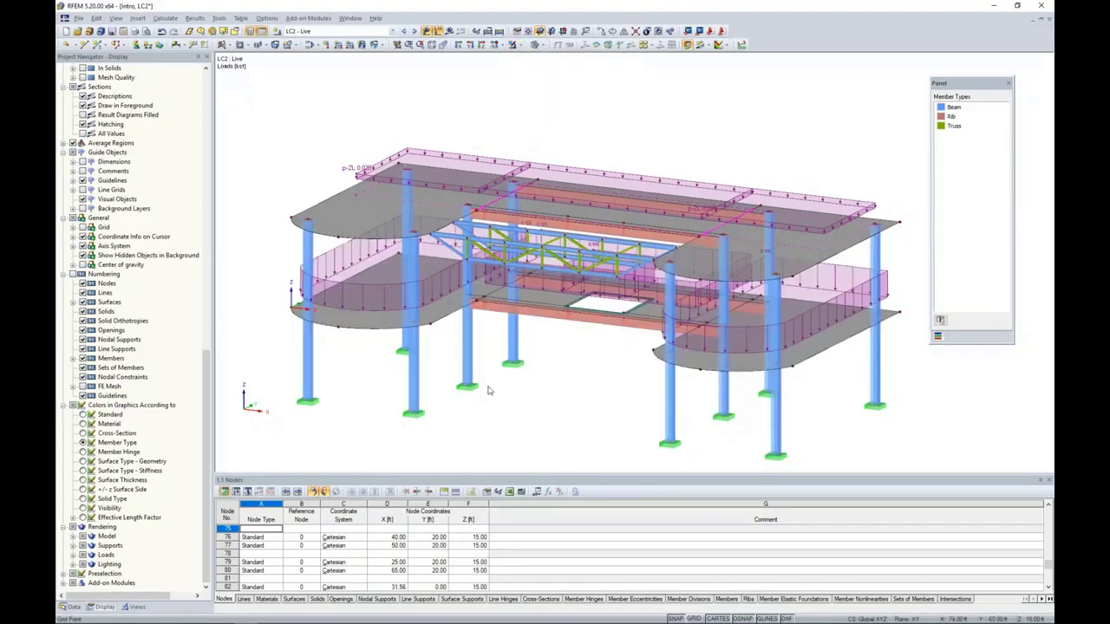
- Activate load case LC3 - Wind
ctrl+middle_drag(489, 389, 736, 377)
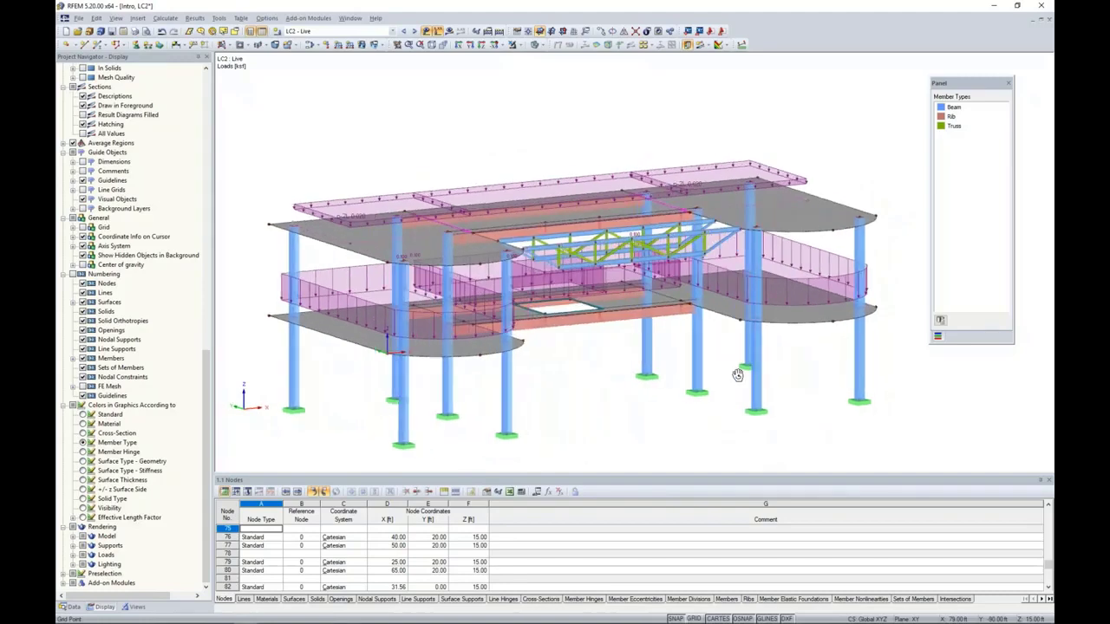
scroll(507, 256, up, 2)
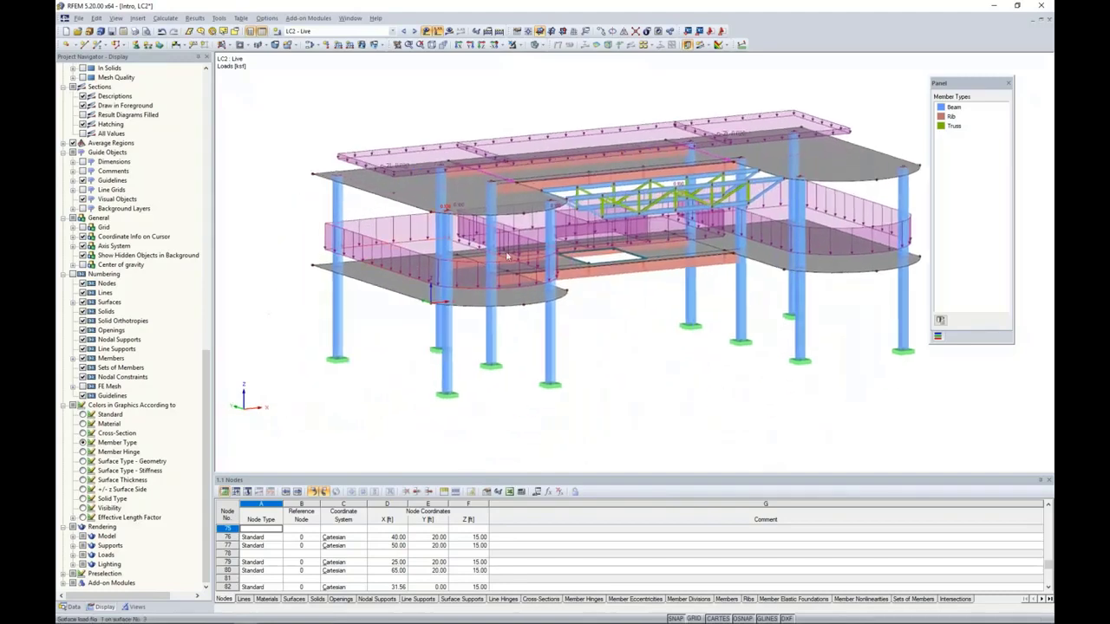
click(414, 31)
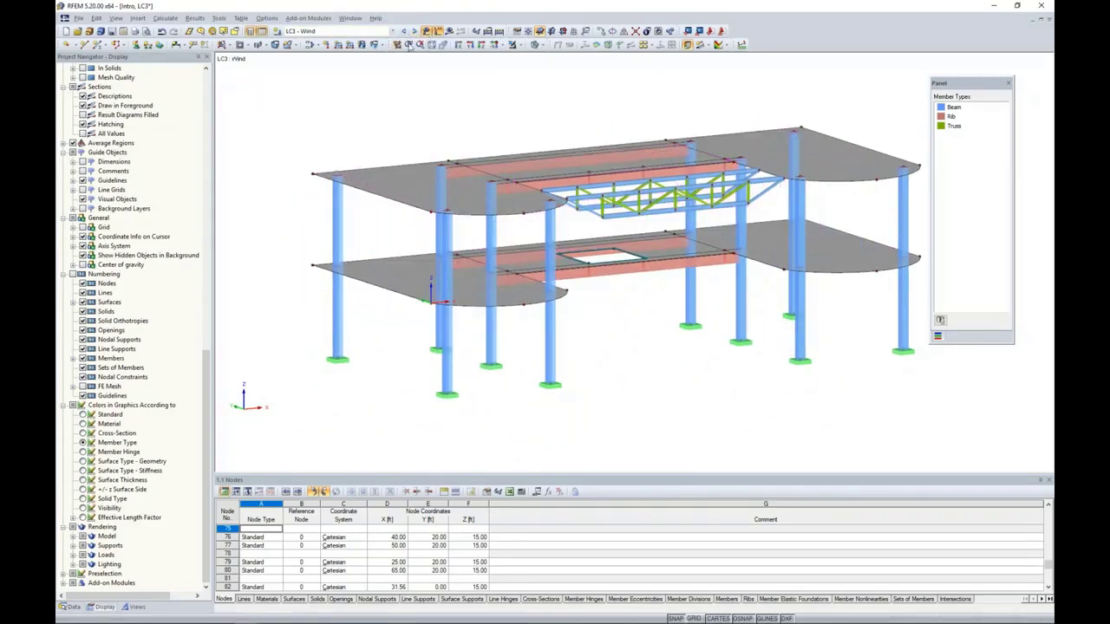
- Review the ASCE/SEI 7-16 wind load generator for vertical walls with roof, and close it without generating loads
click(221, 19)
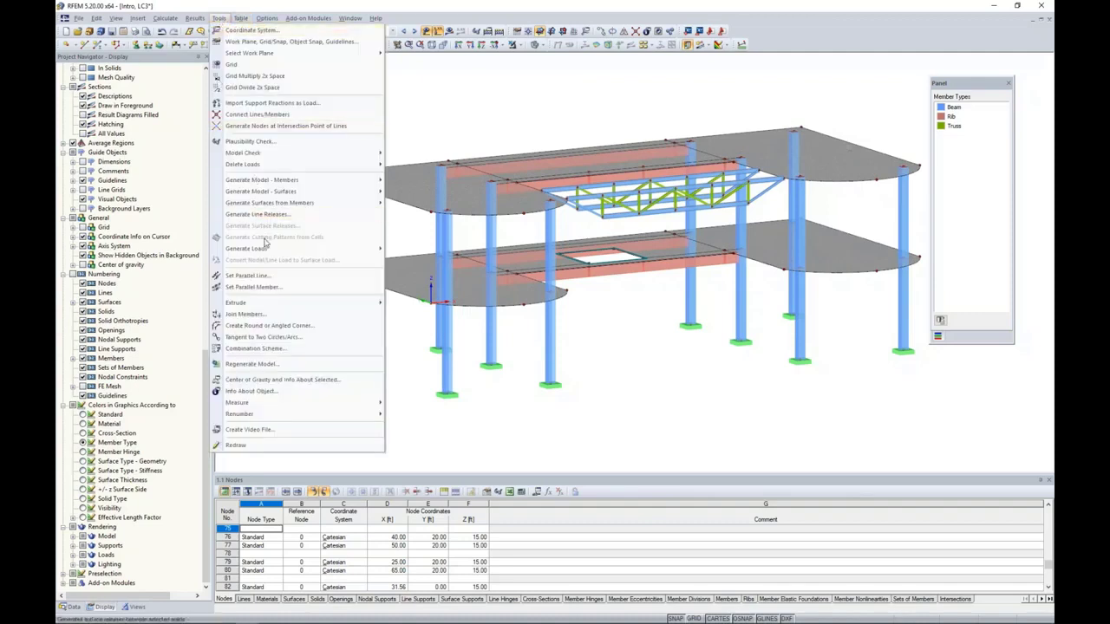
mouse_move(267, 251)
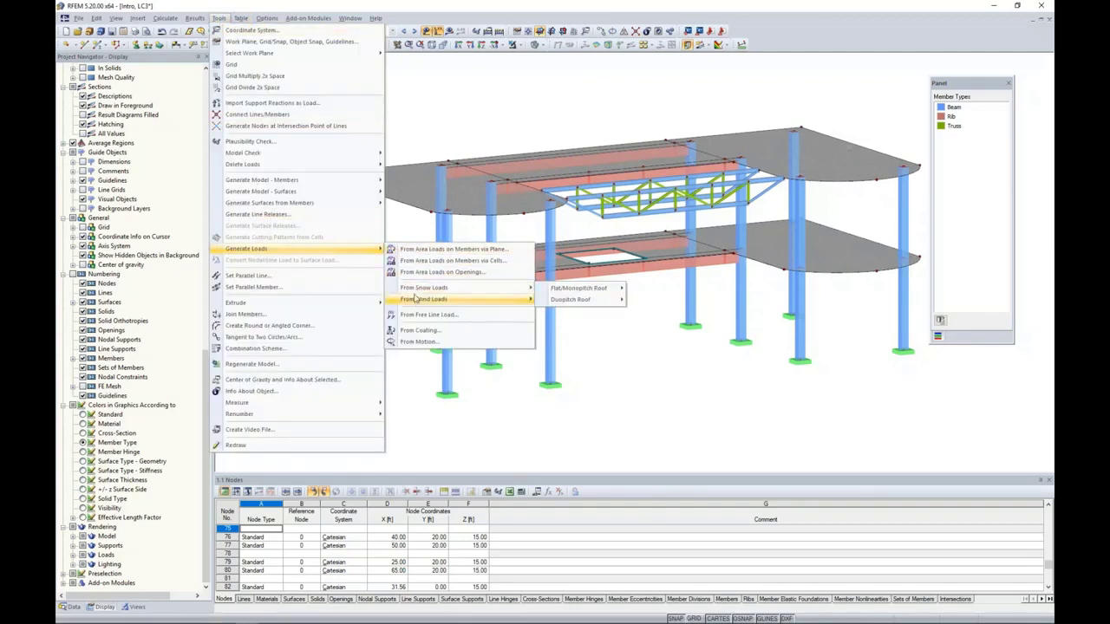
mouse_move(440, 302)
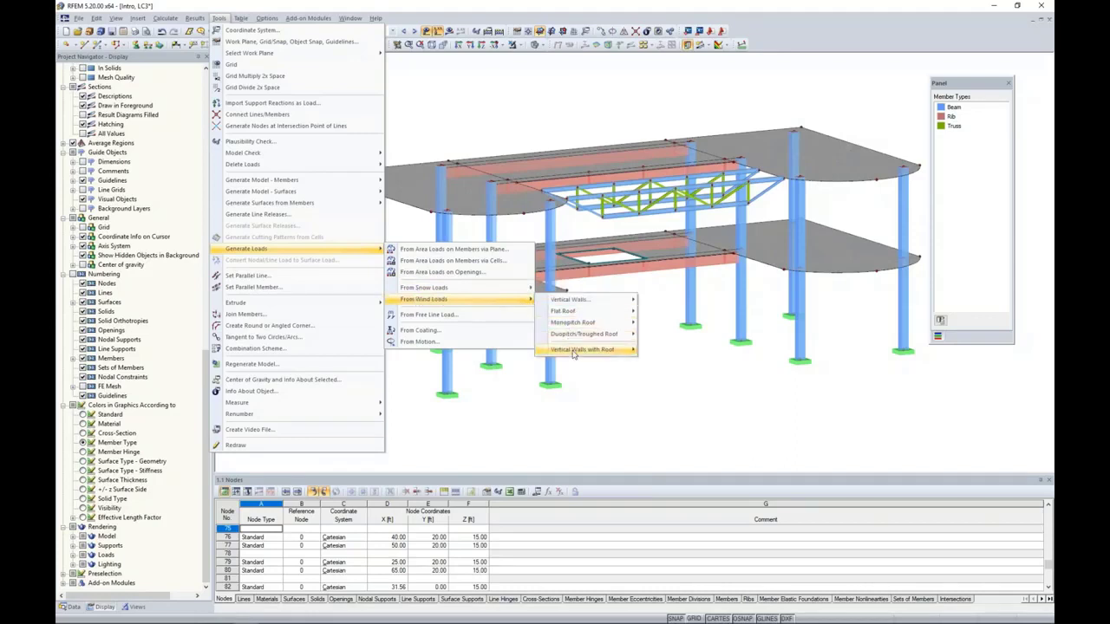
mouse_move(577, 351)
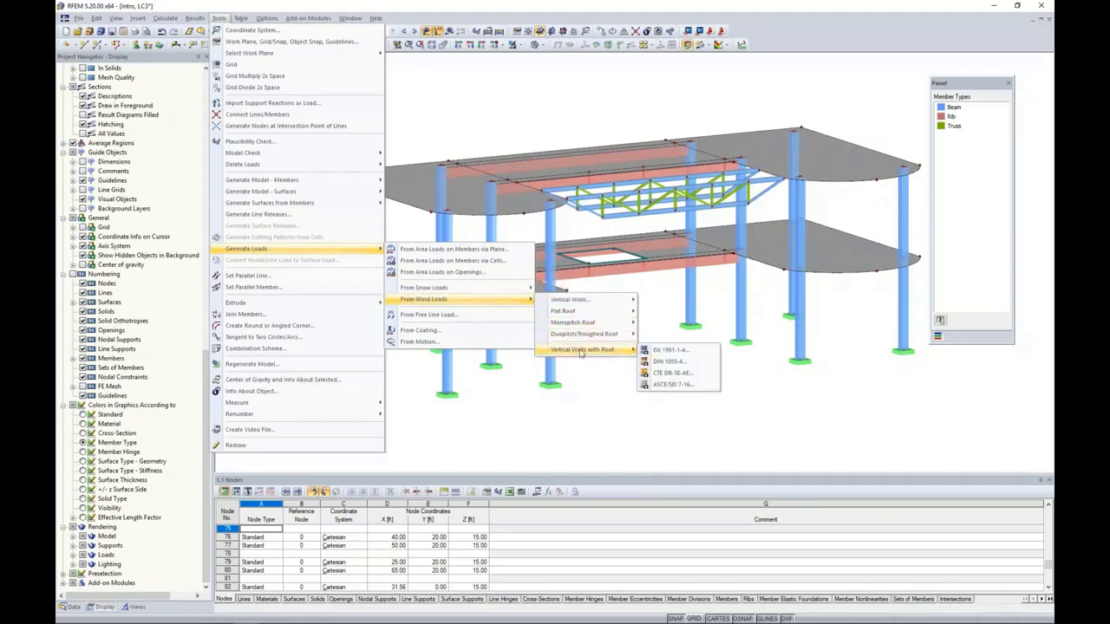
click(665, 384)
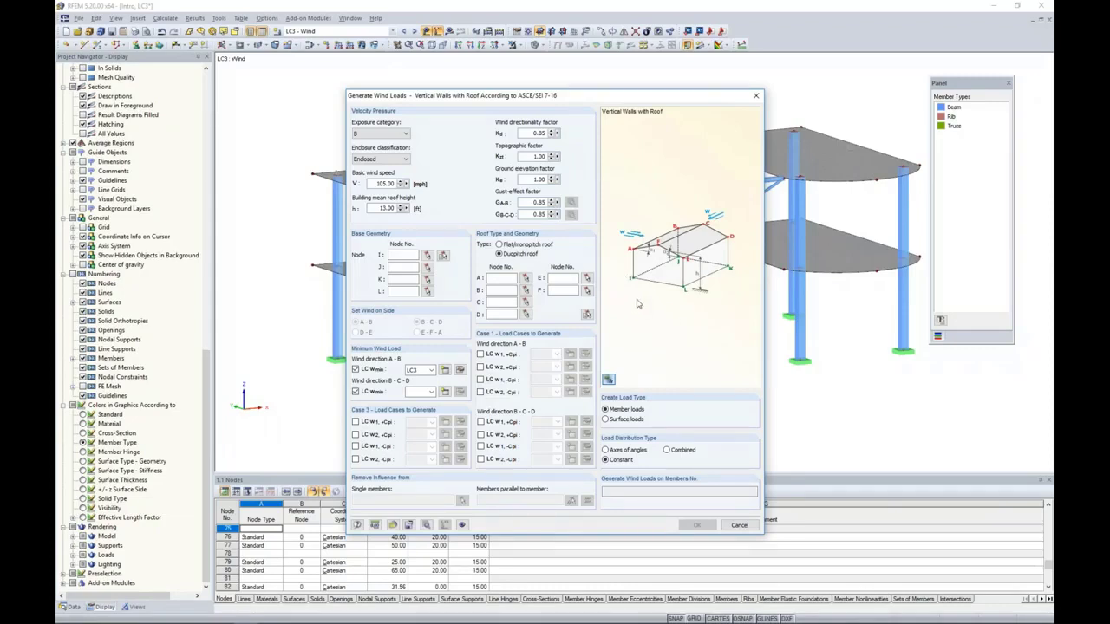
click(739, 526)
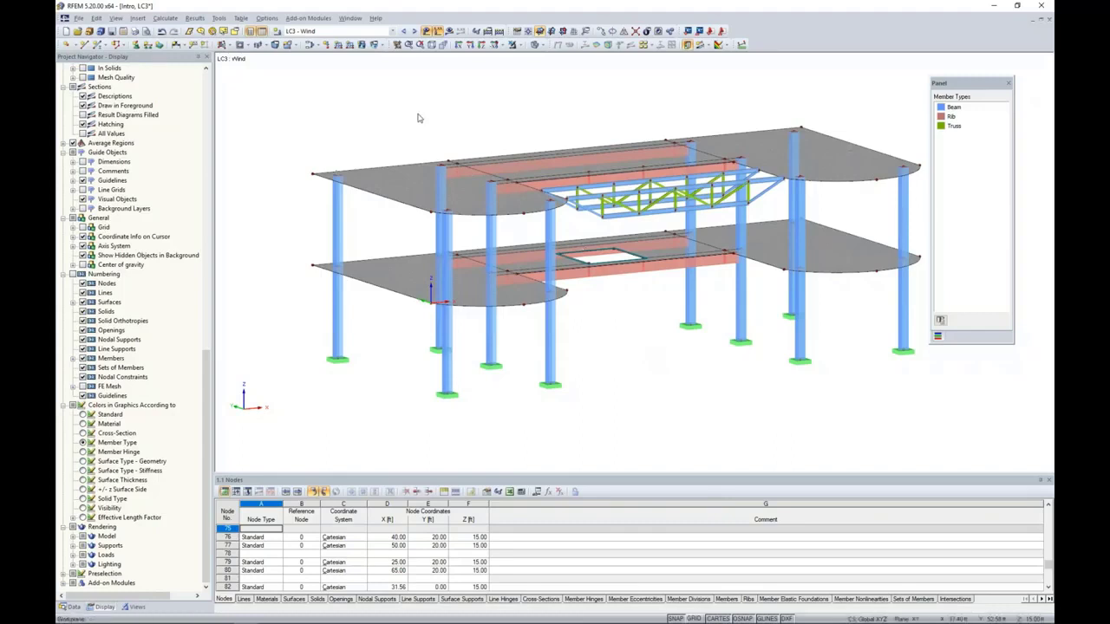
- Define a new uniform line load of 0.2 kip/ft in the global XP direction, related to projected line length
click(349, 45)
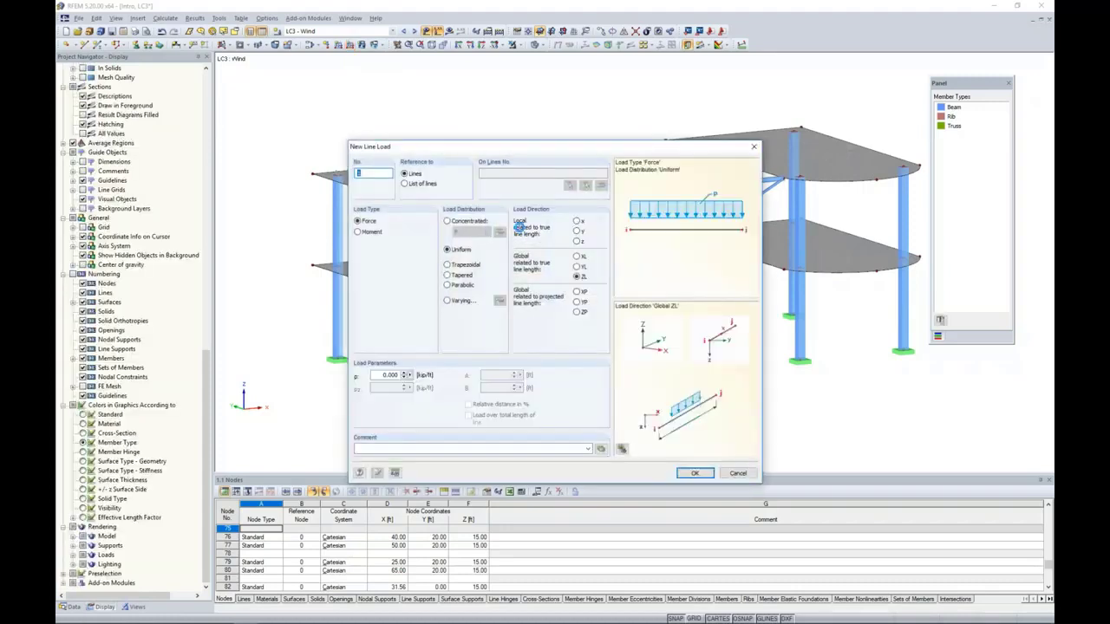
click(577, 292)
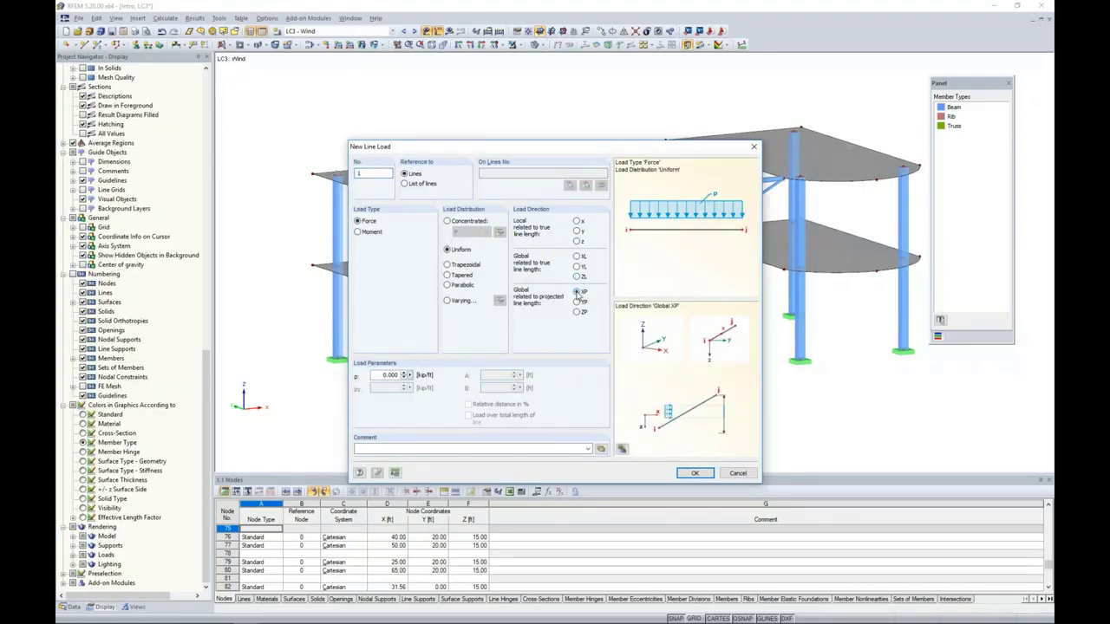
double_click(382, 375)
text(0.2)
click(676, 472)
- Assign the line load to the outer end edges and the inner wing edges of the slabs on both floors
click(390, 201)
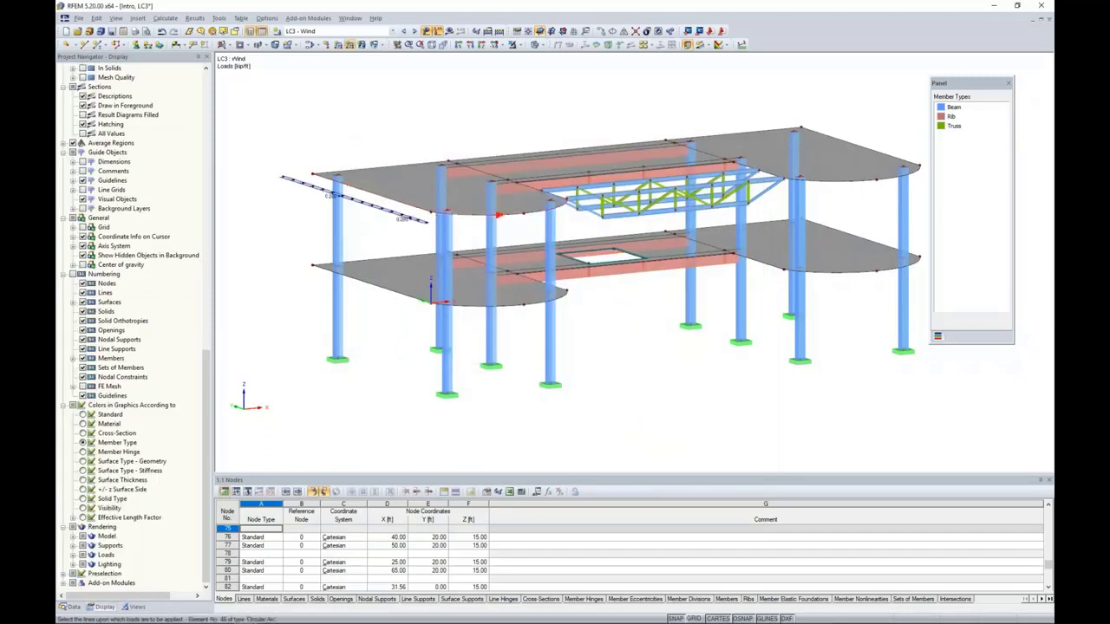
click(408, 298)
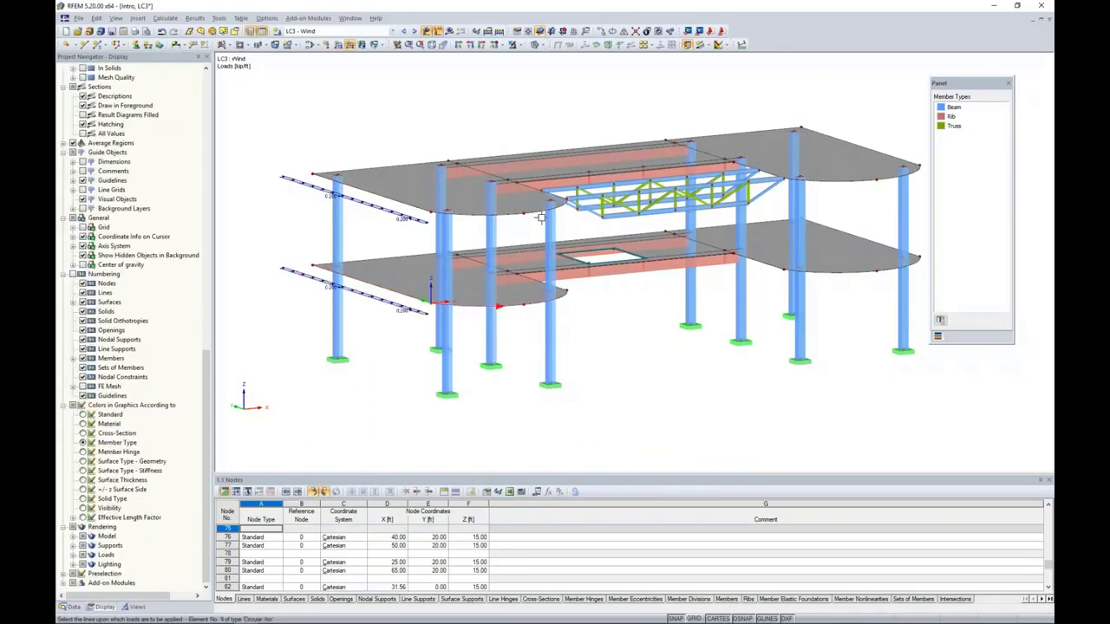
click(535, 187)
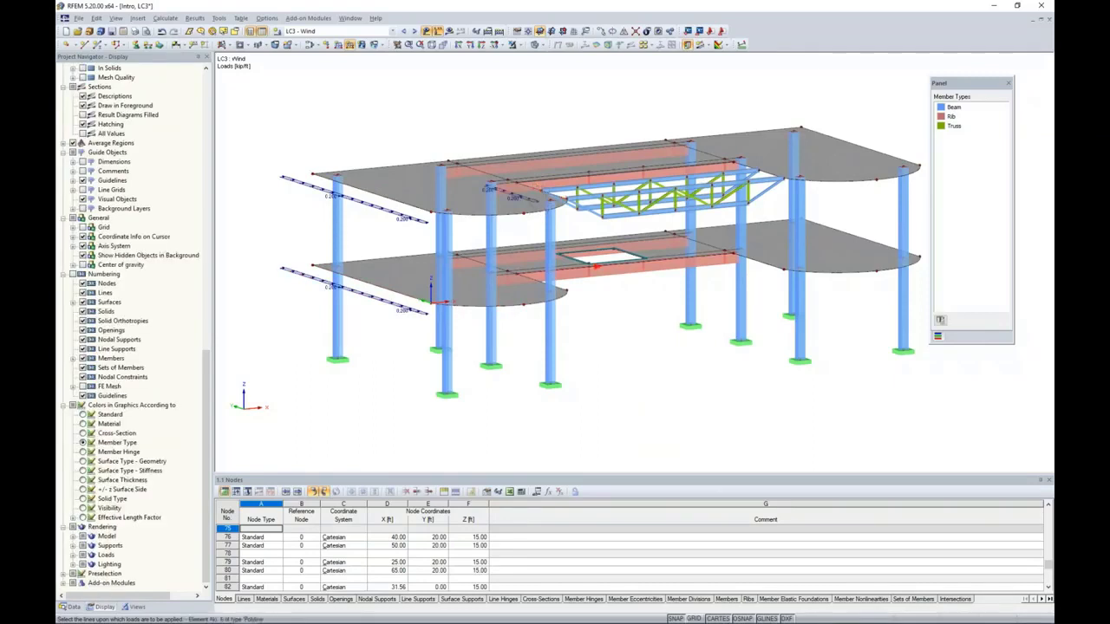
click(526, 279)
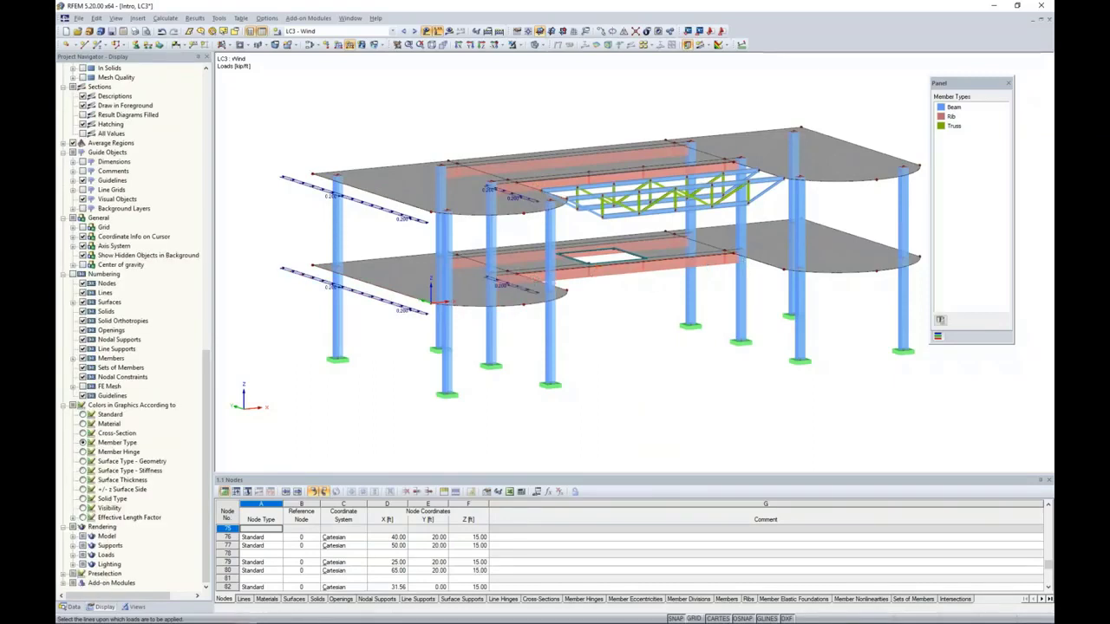
click(743, 263)
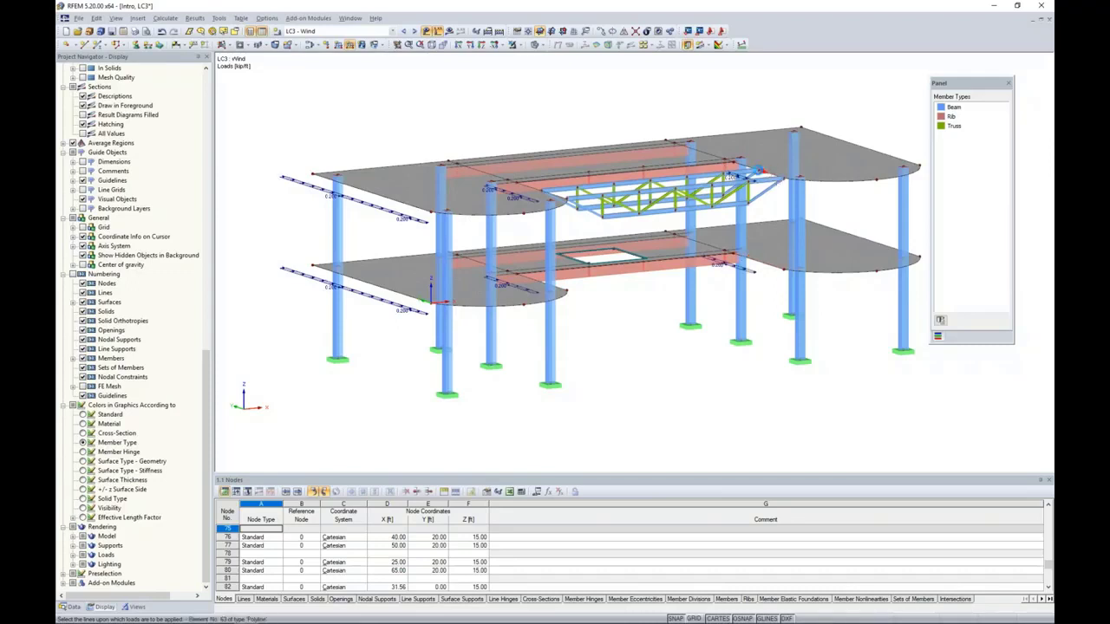
click(737, 164)
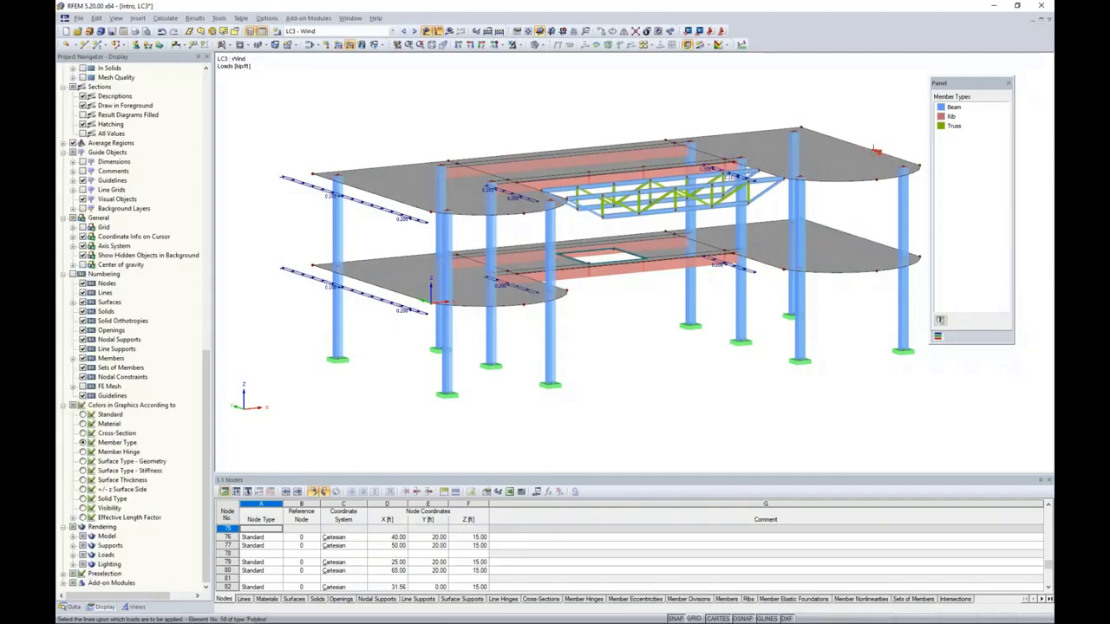
click(872, 154)
click(875, 245)
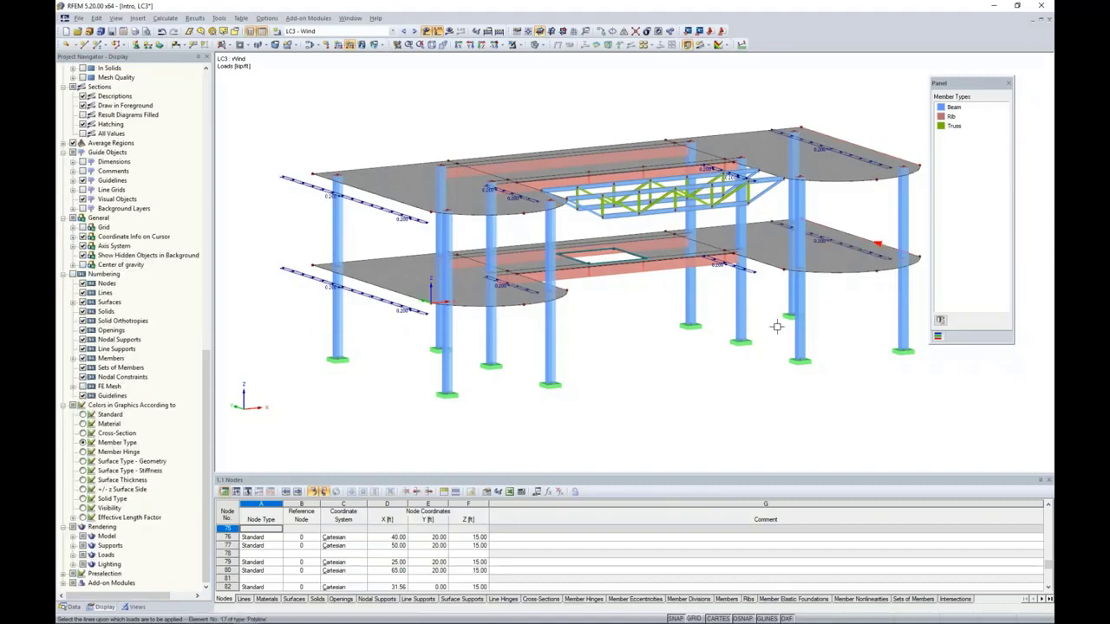
key(Escape)
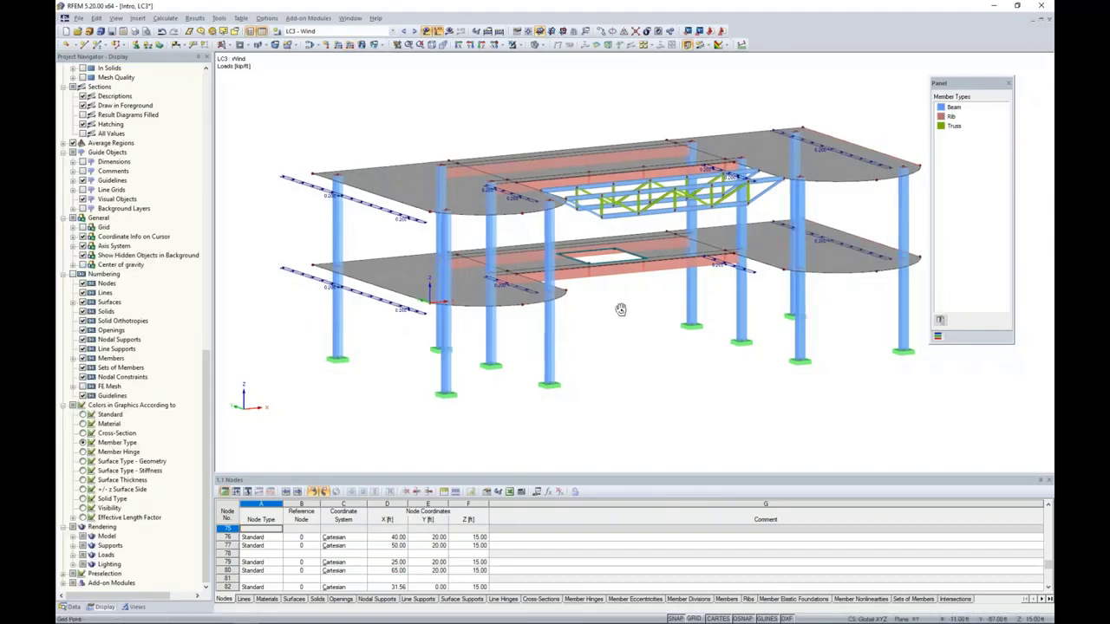
- Step through load combinations CO1 to CO5 and examine the loads each one applies to the structure
mouse_move(620, 310)
ctrl+middle_down()
mouse_move(598, 335)
mouse_move(601, 313)
ctrl+middle_up()
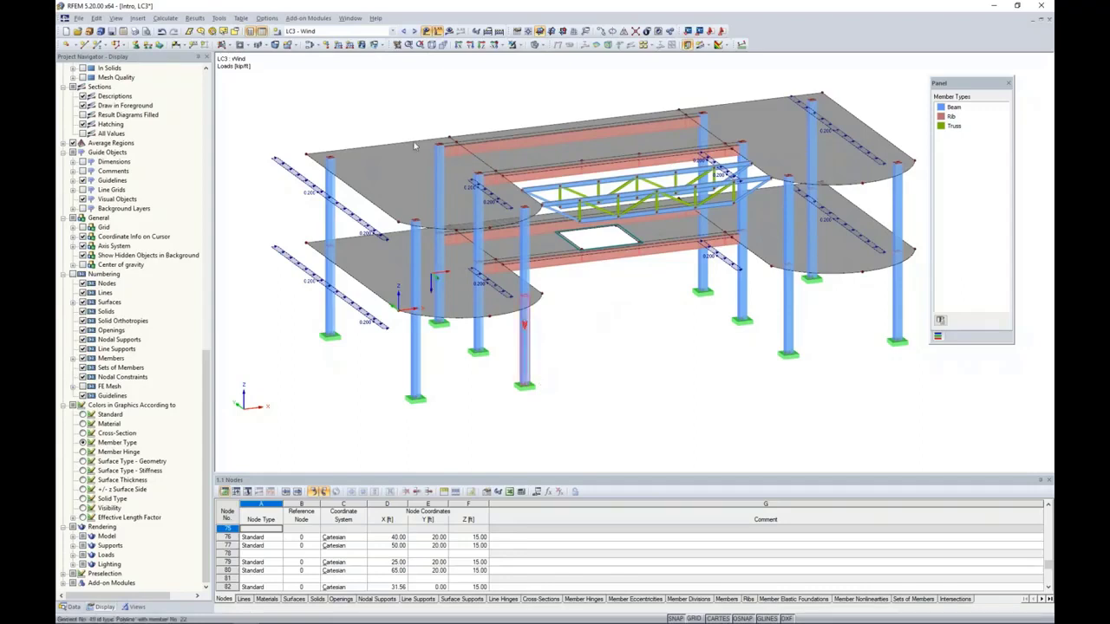
click(415, 31)
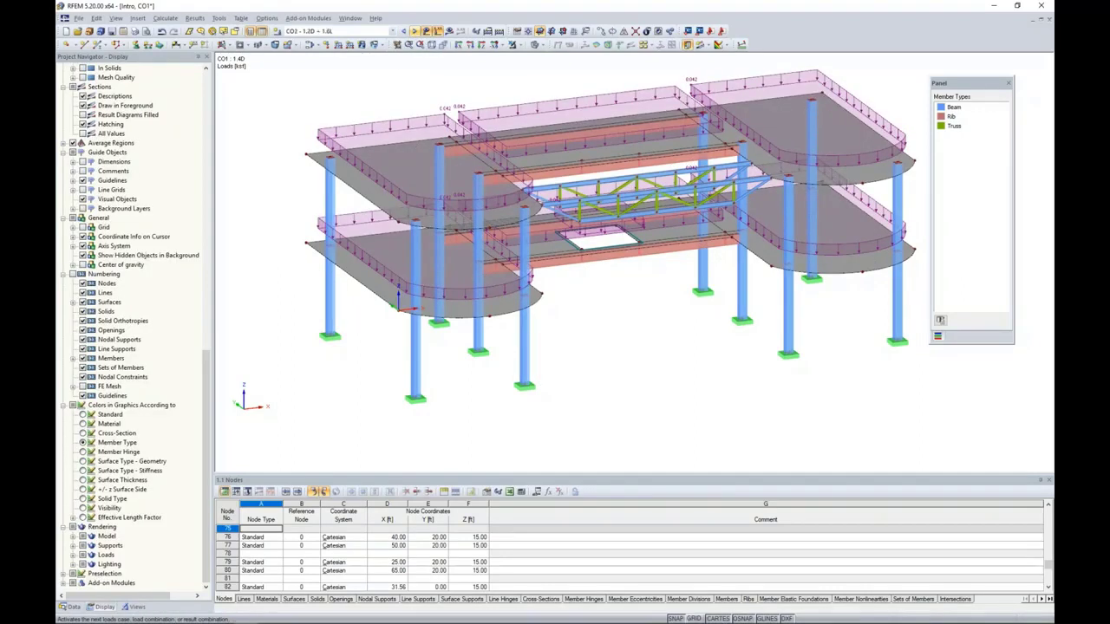
click(415, 31)
click(415, 31)
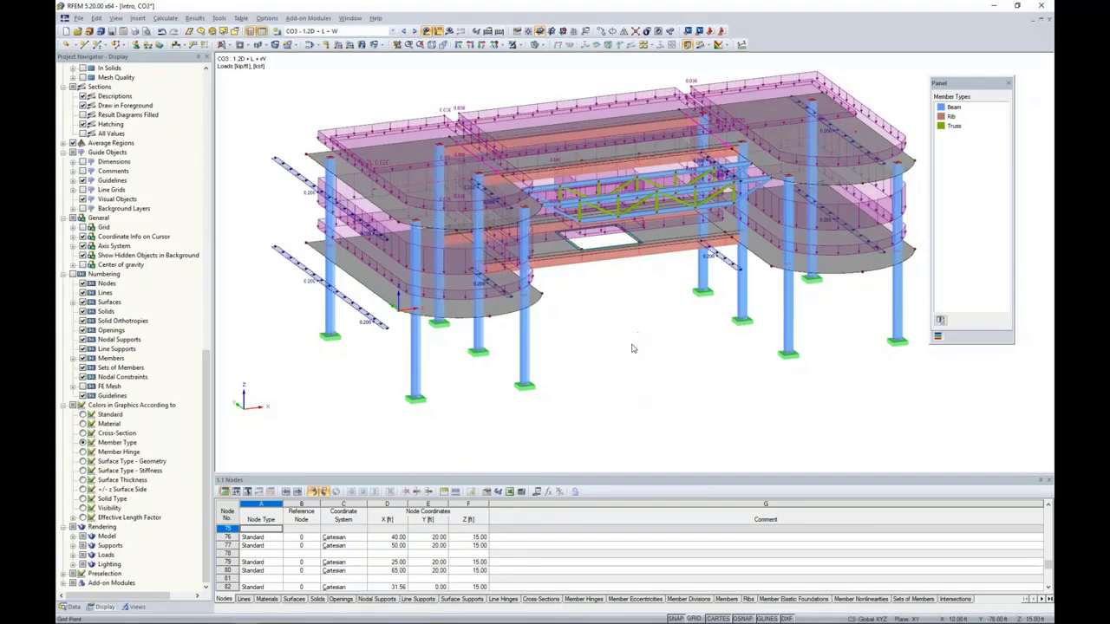
ctrl+middle_drag(632, 349, 618, 317)
click(415, 31)
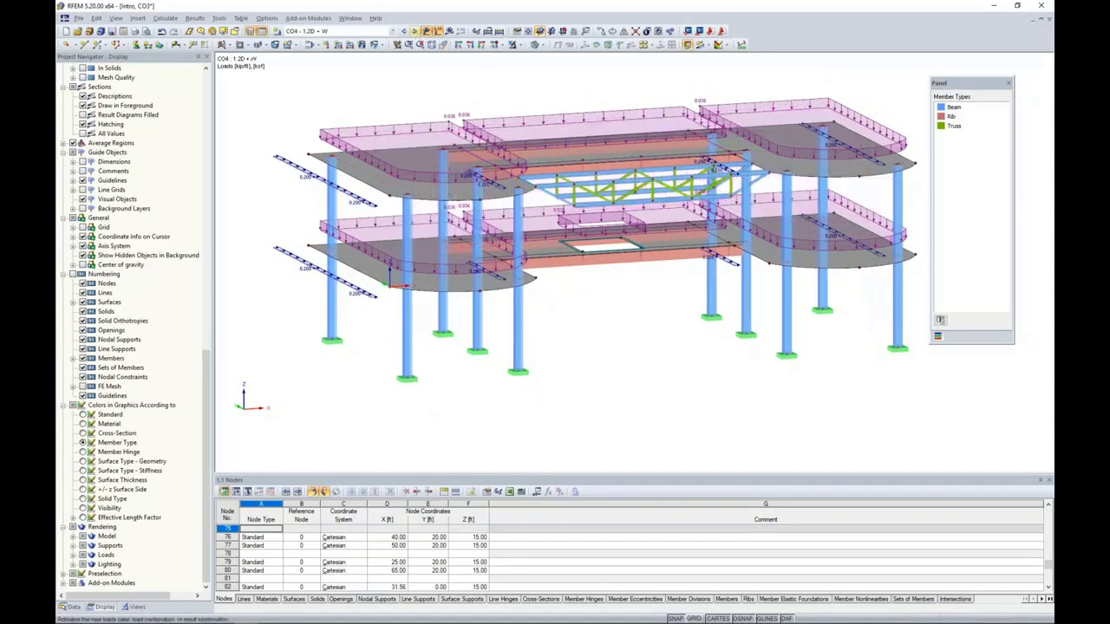
click(415, 32)
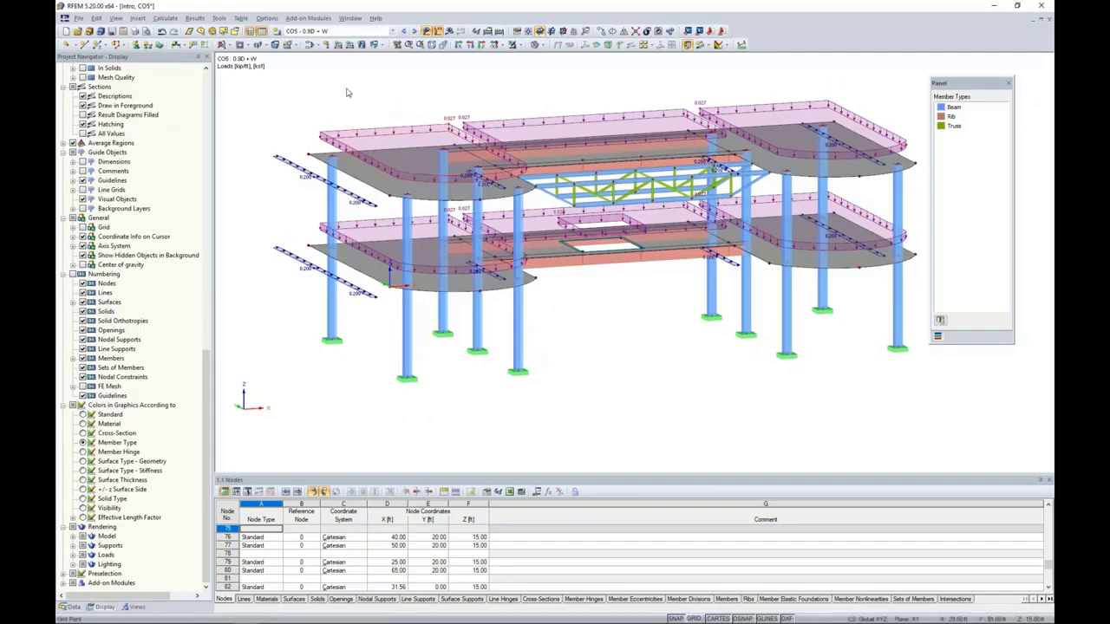
- Calculate all load cases and combinations, and hide the loads on the global deformation results
click(165, 19)
click(184, 31)
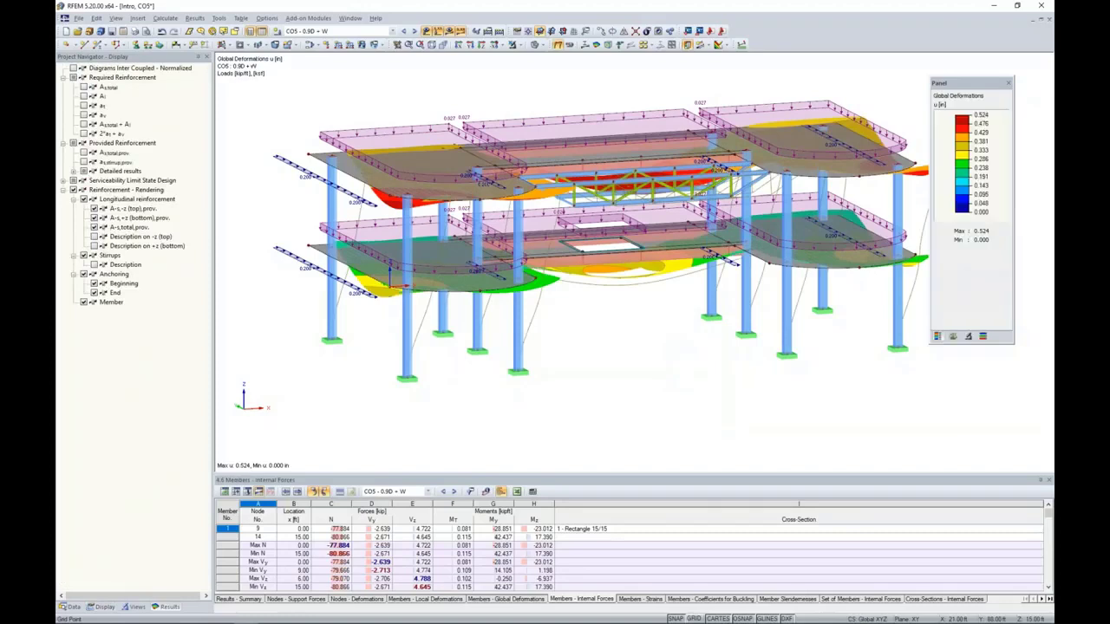
click(426, 32)
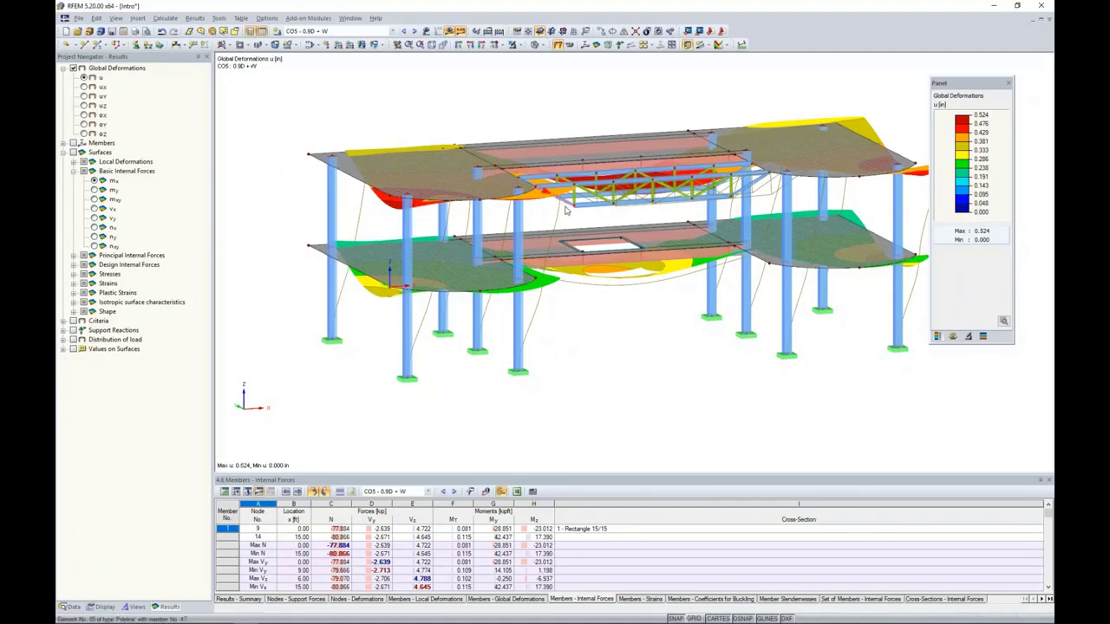
- Set the display of member deformations to Cross-Sections Colored
click(101, 607)
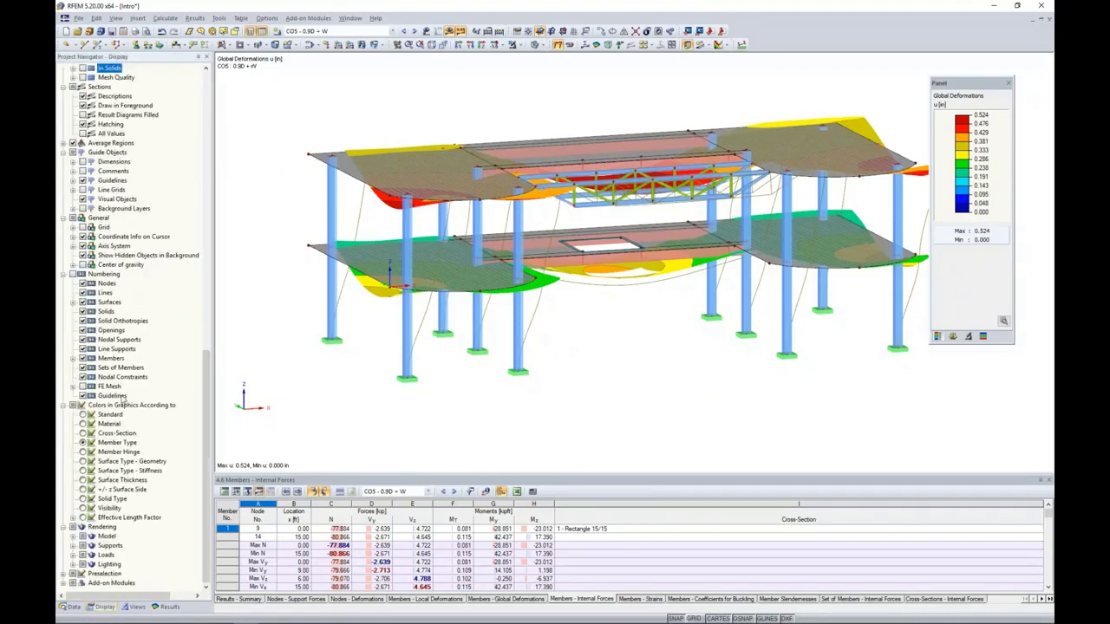
scroll(122, 274, up, 11)
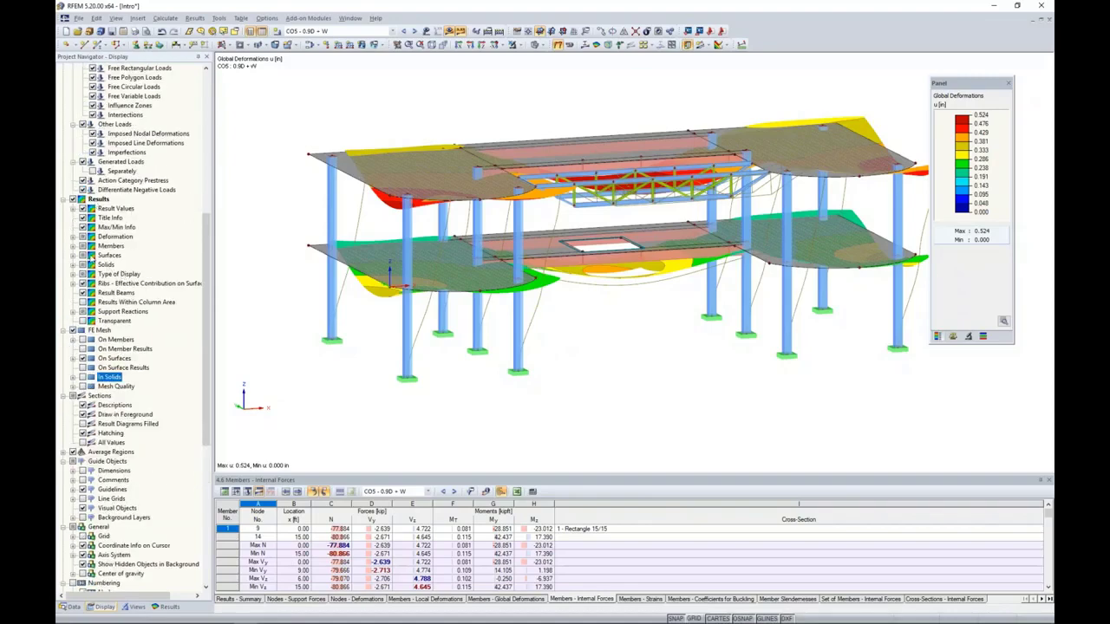
click(73, 236)
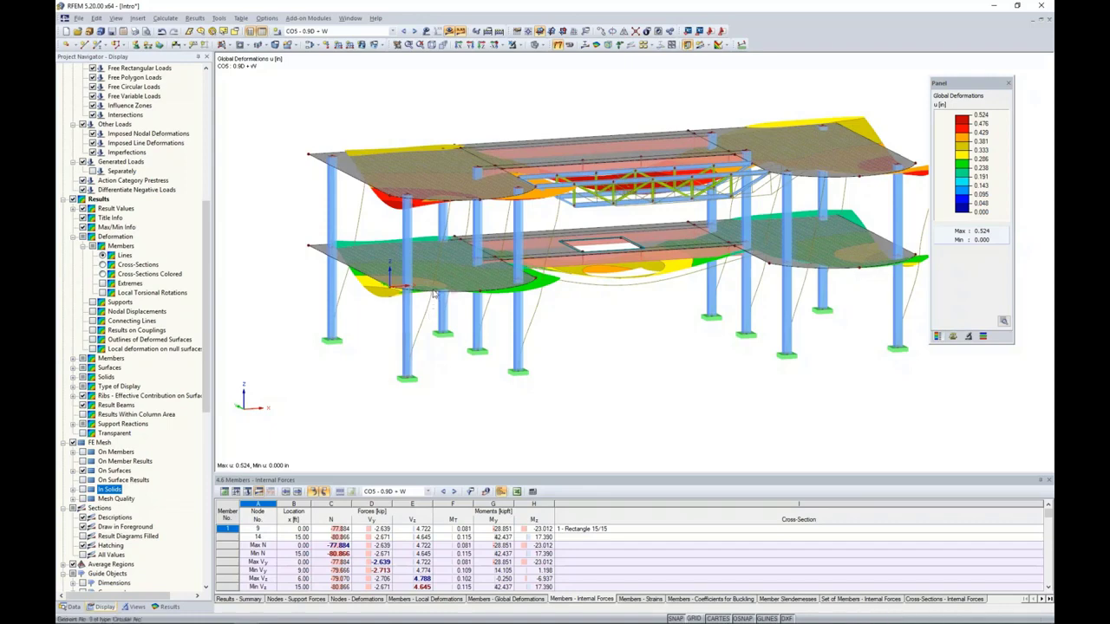
click(102, 274)
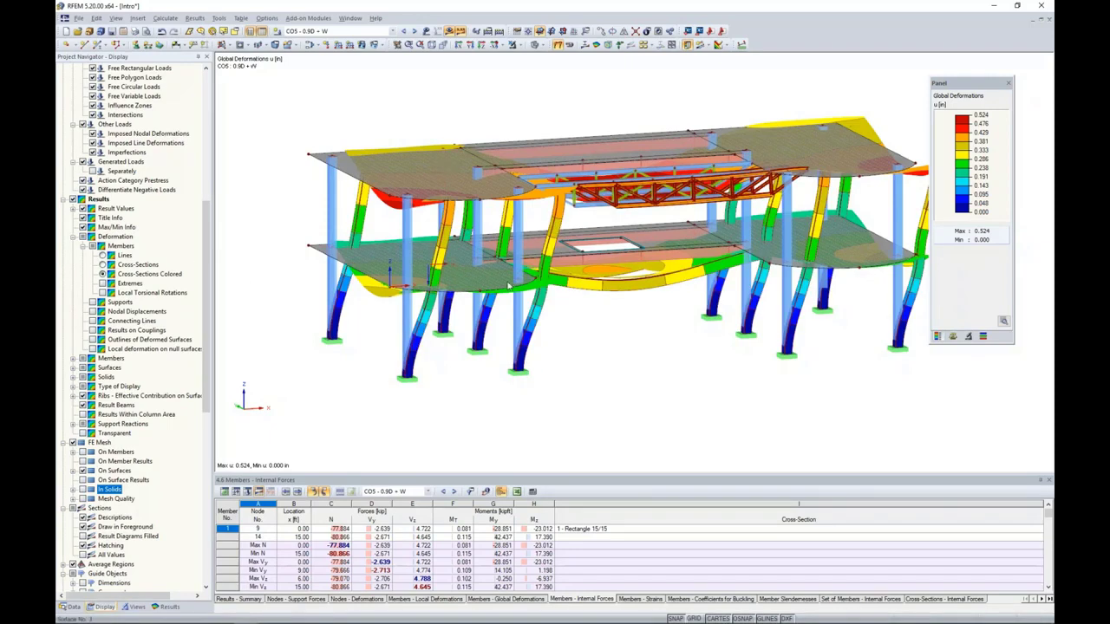
- Enable smooth color transition for the deformation results and switch to load combination CO6 - D
click(1004, 323)
click(937, 443)
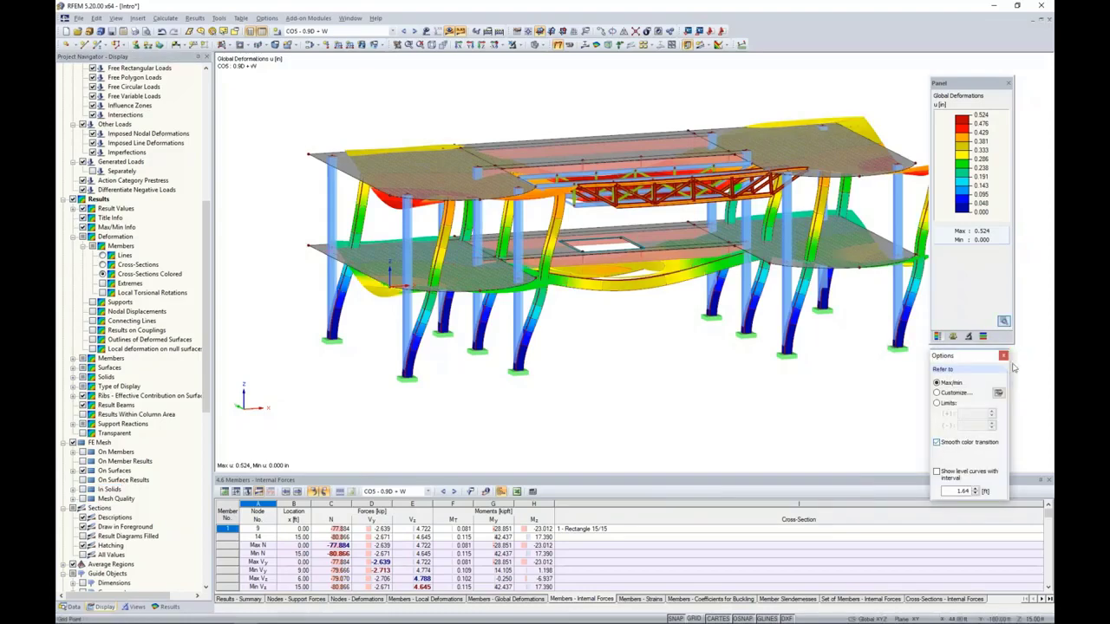
click(415, 30)
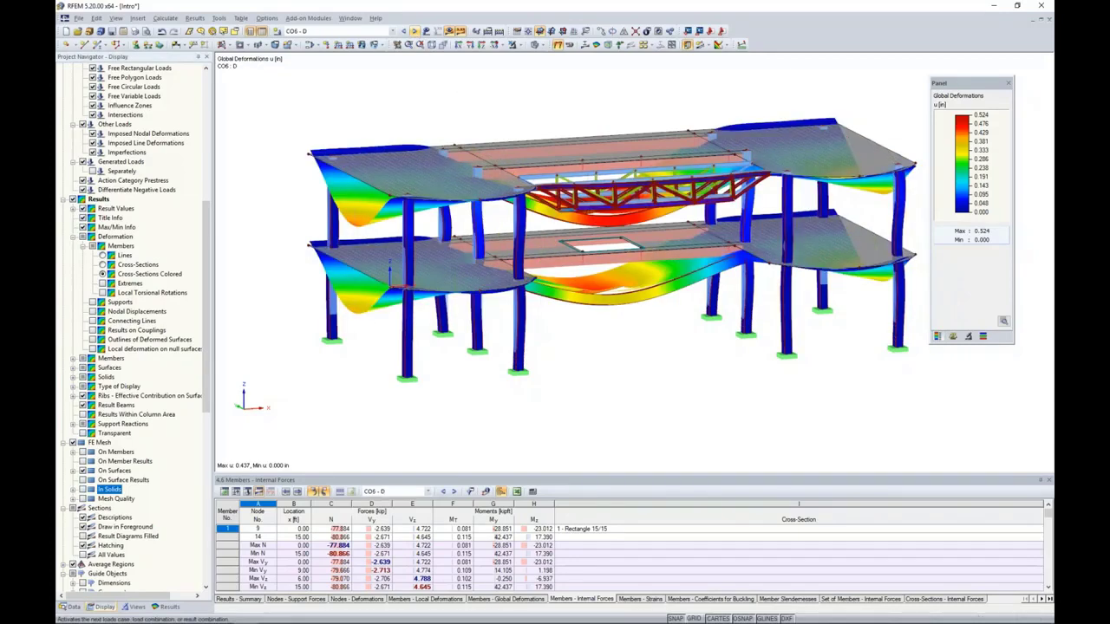
- Switch to load combination CO7 - D + L and reduce the deformation display factor to 25
click(415, 31)
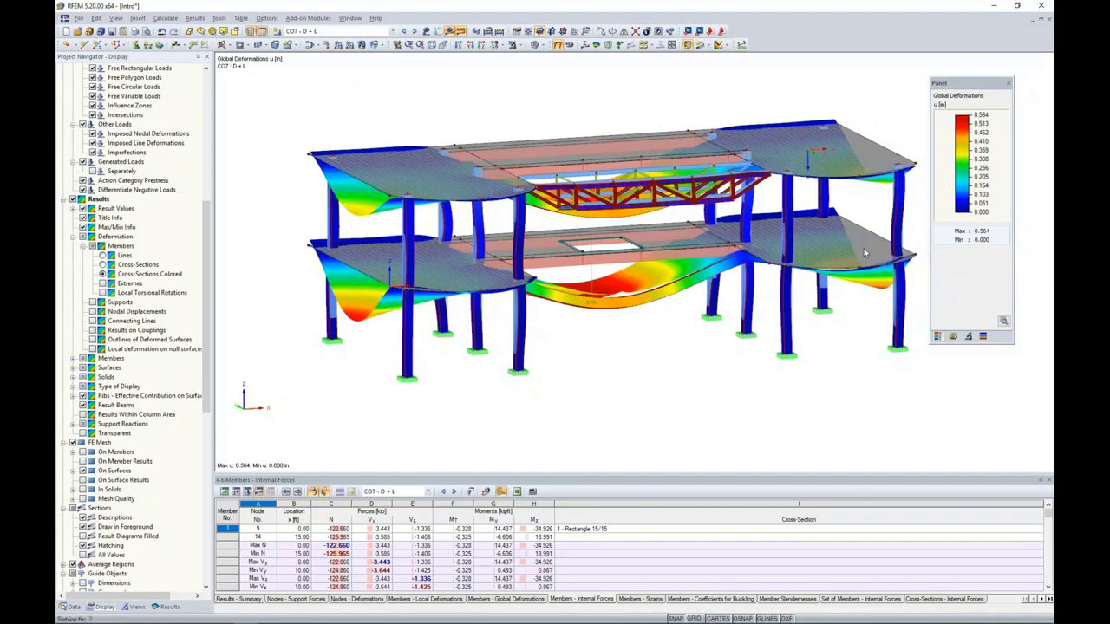
click(953, 336)
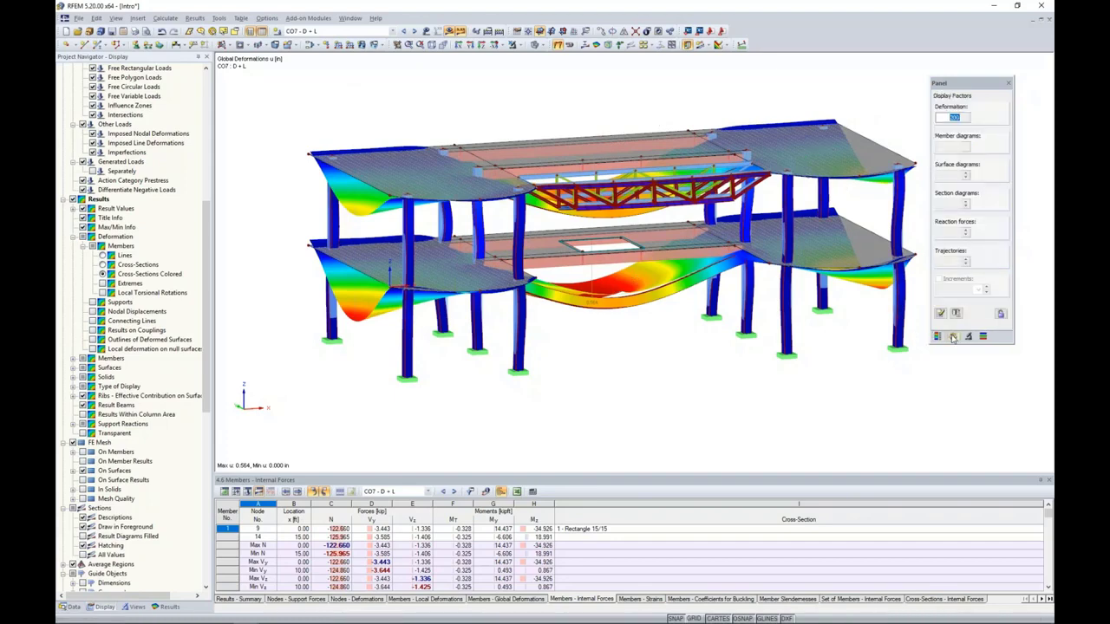
click(968, 120)
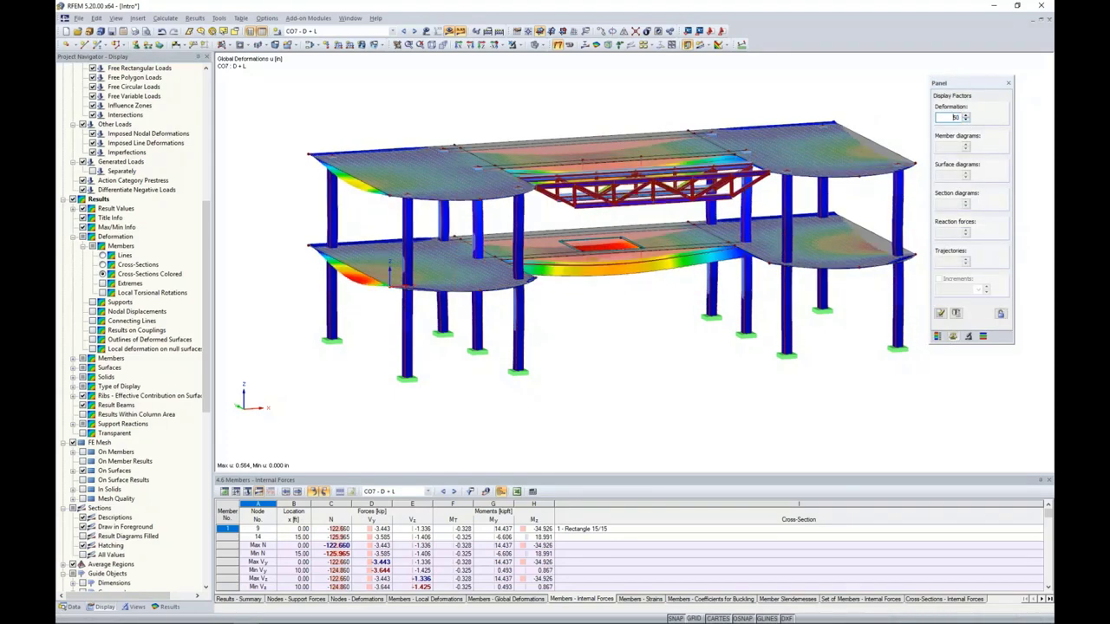
click(967, 120)
ctrl+middle_drag(587, 315, 599, 346)
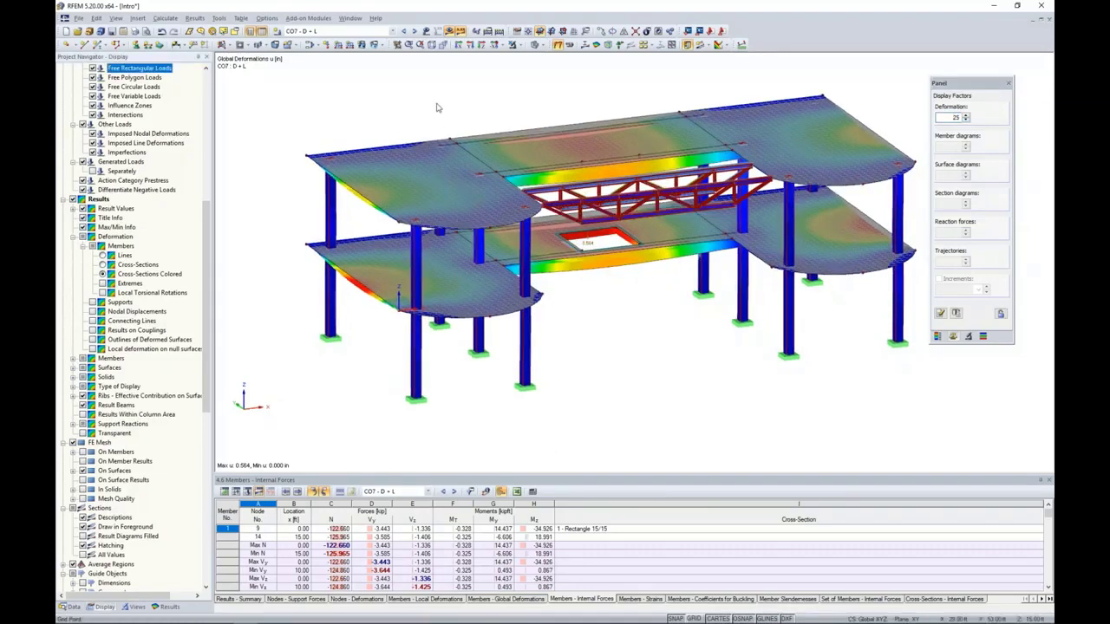
- Switch to load combination CO8 - D + 0.6W and display the member bending moments My instead of the global deformations
click(415, 31)
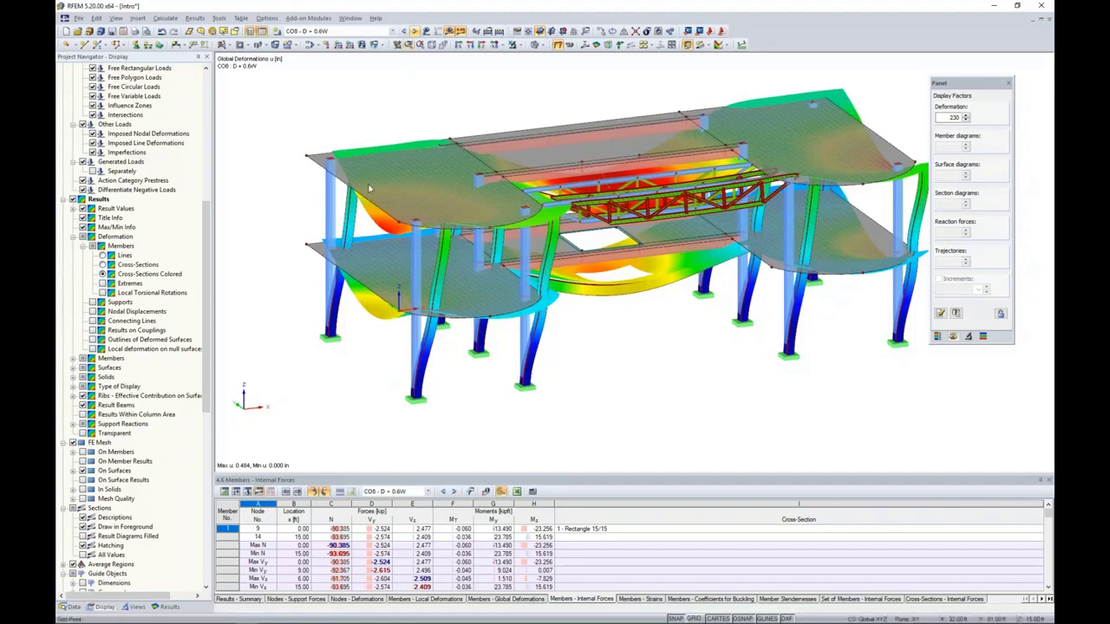
click(167, 606)
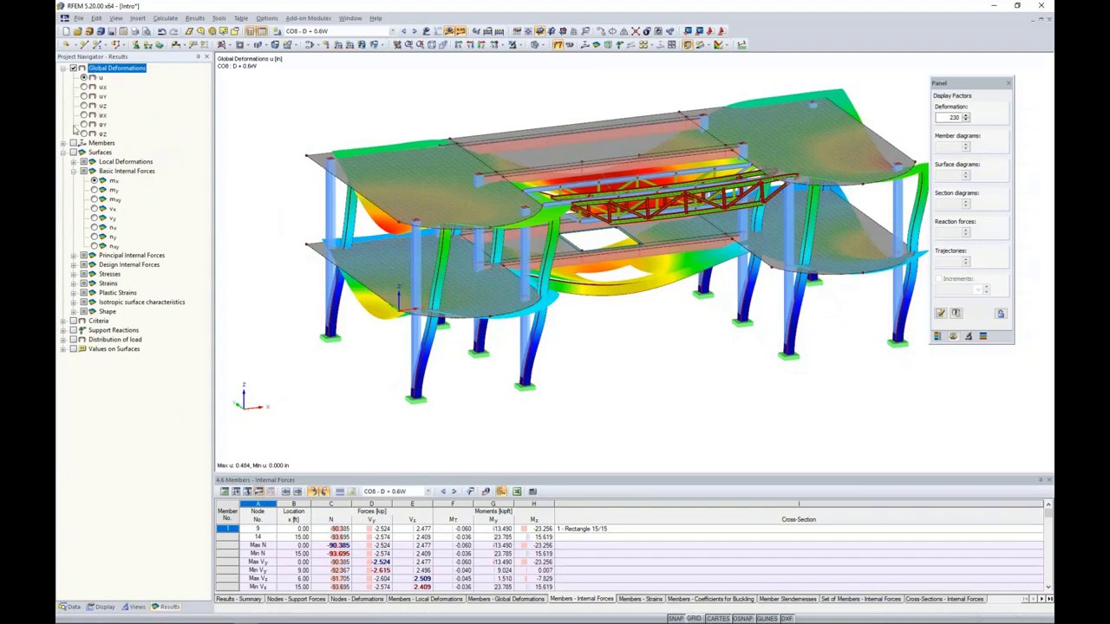
click(63, 143)
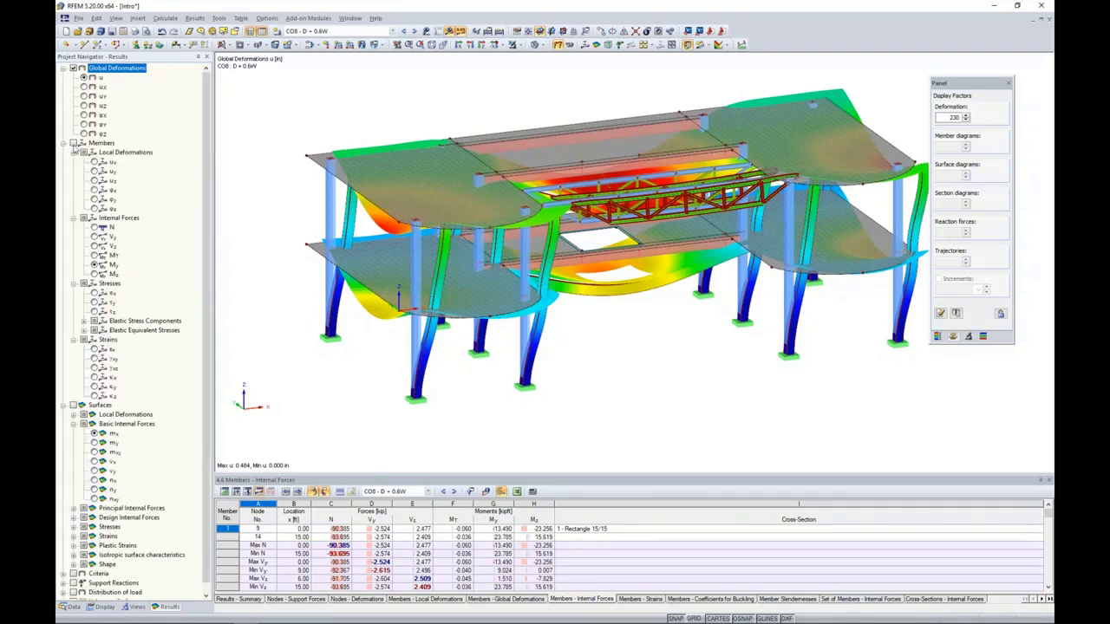
click(74, 144)
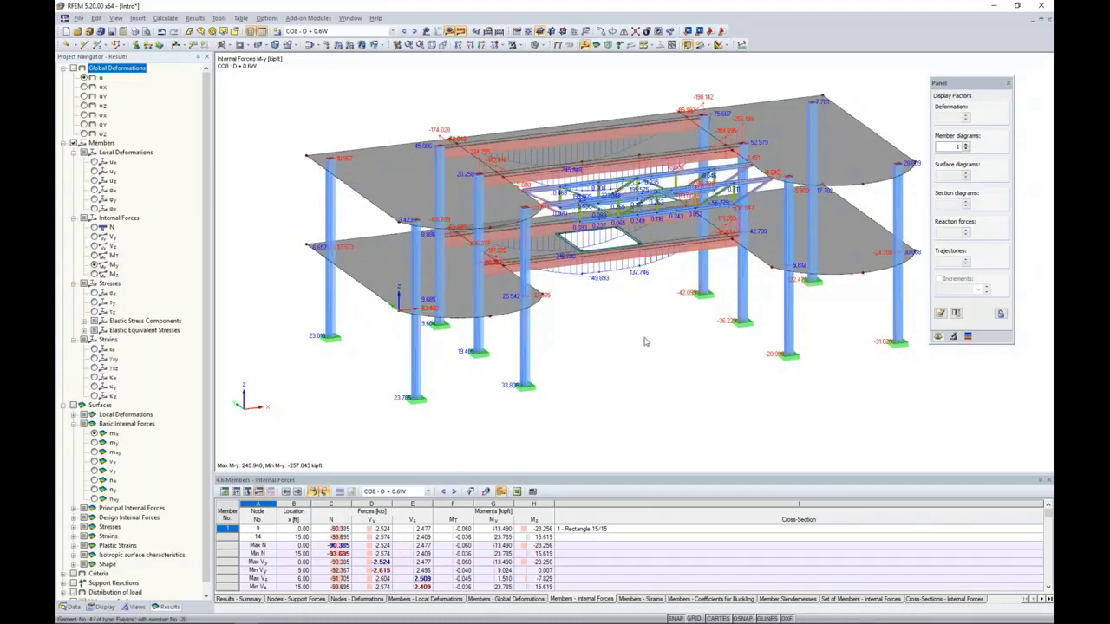
ctrl+middle_drag(645, 340, 617, 311)
scroll(607, 312, up, 2)
scroll(595, 312, up, 4)
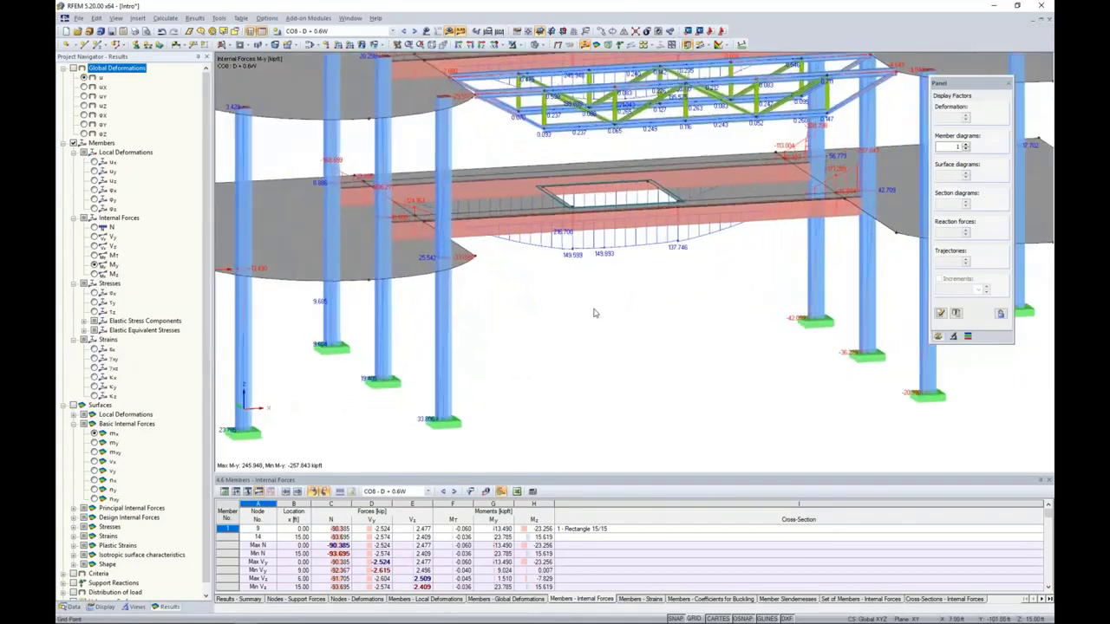
middle_drag(594, 312, 563, 290)
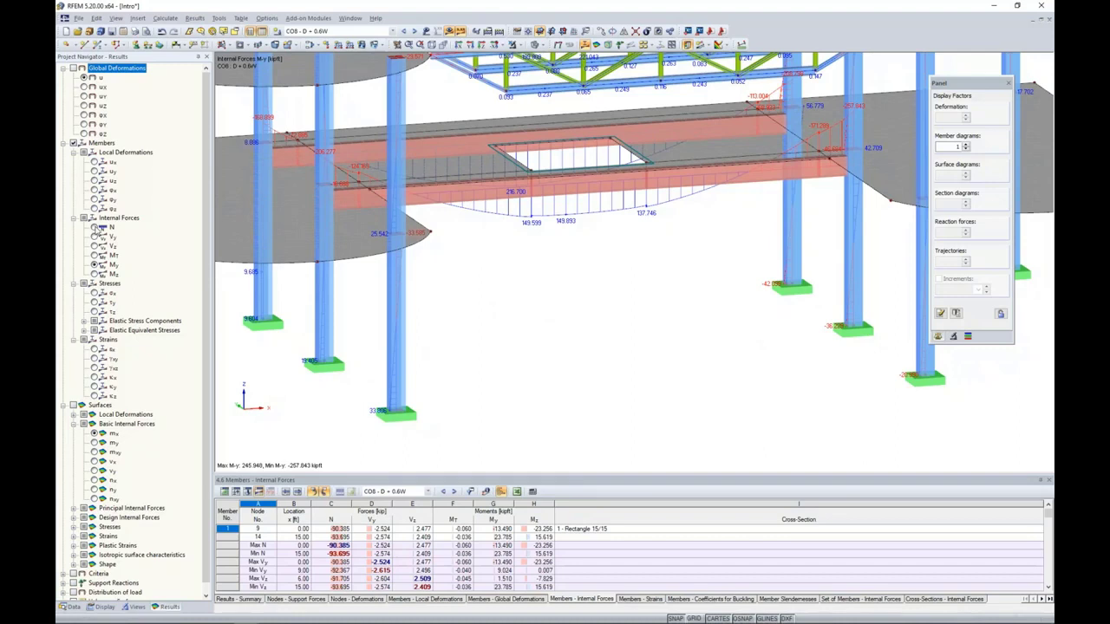
- Examine the member diagrams for axial force N, shear force Vz and bending moments My and Mz
click(95, 227)
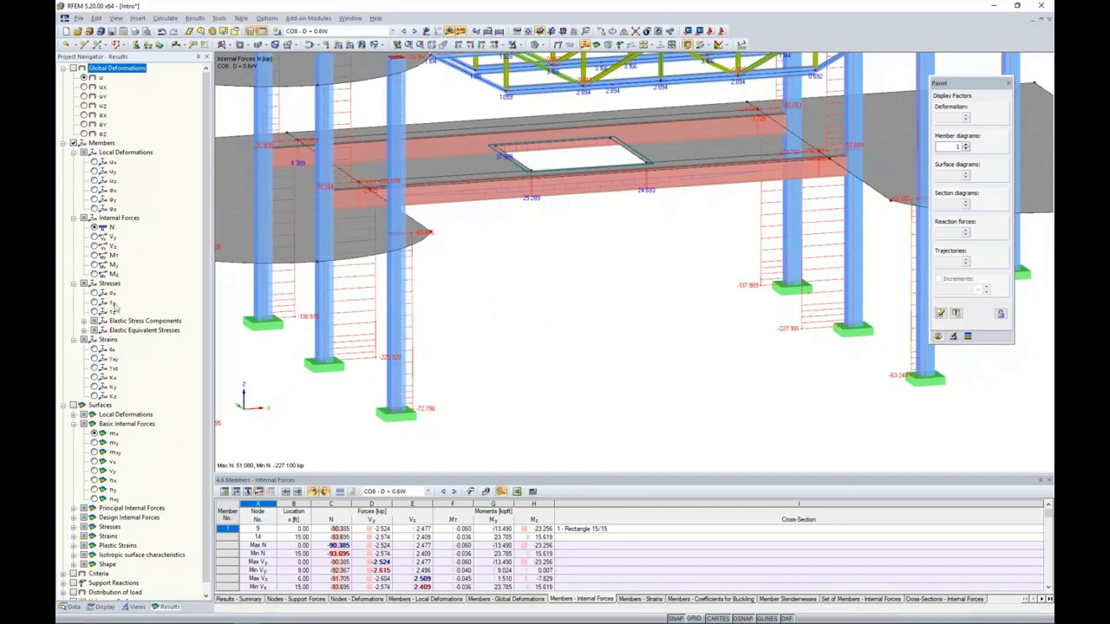
click(94, 247)
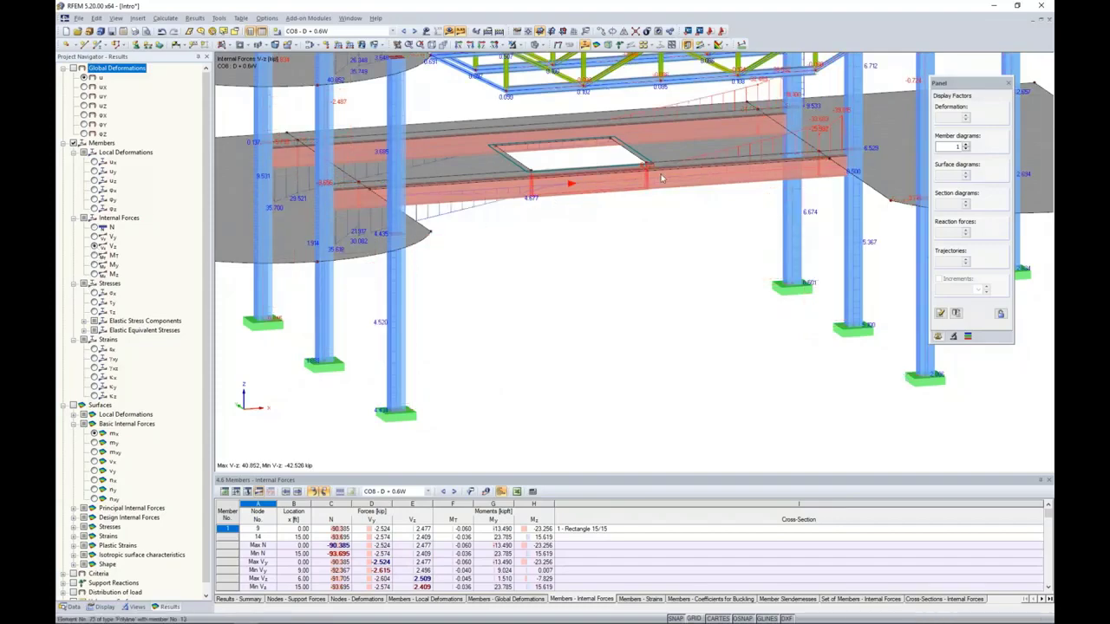
click(94, 264)
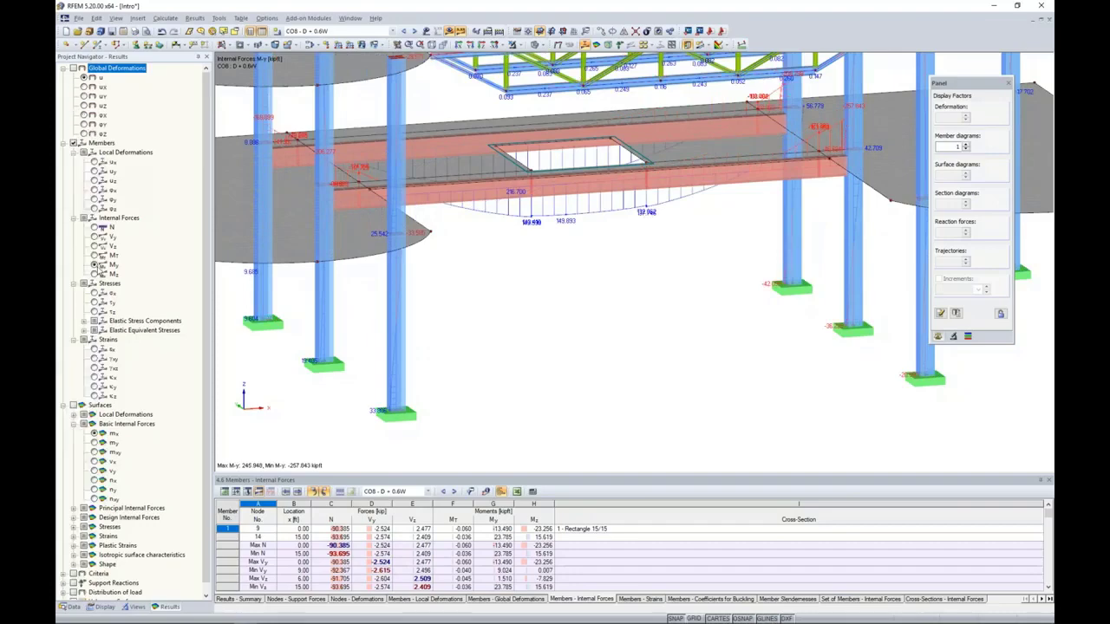
click(94, 274)
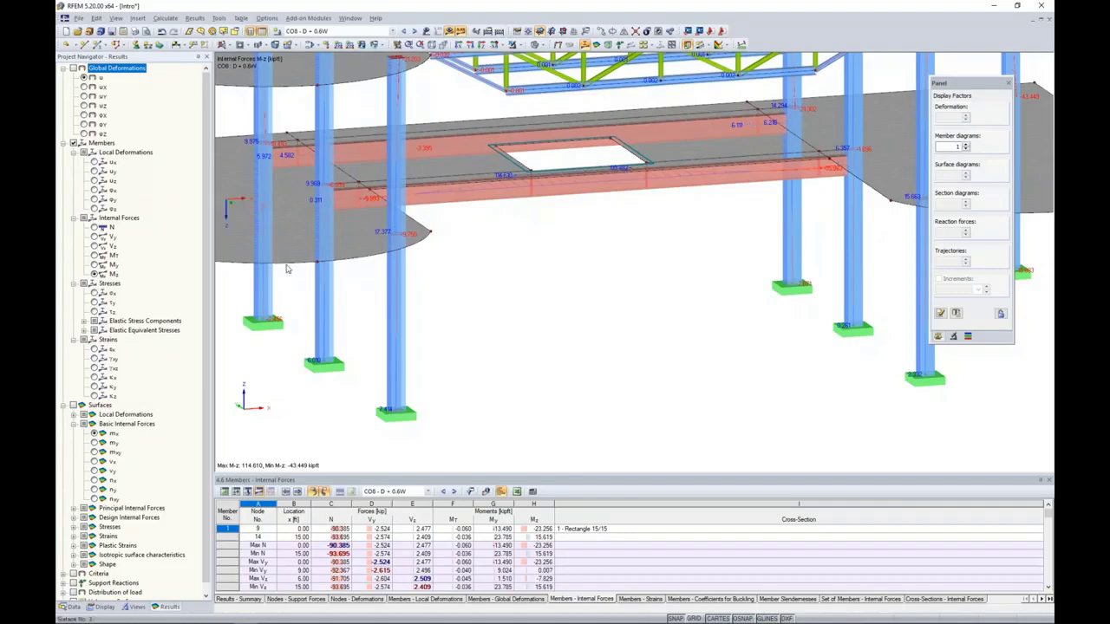
- Open the result diagrams of column member 2, add axial force N, and compare load combinations CO7 to CO9
right_click(396, 298)
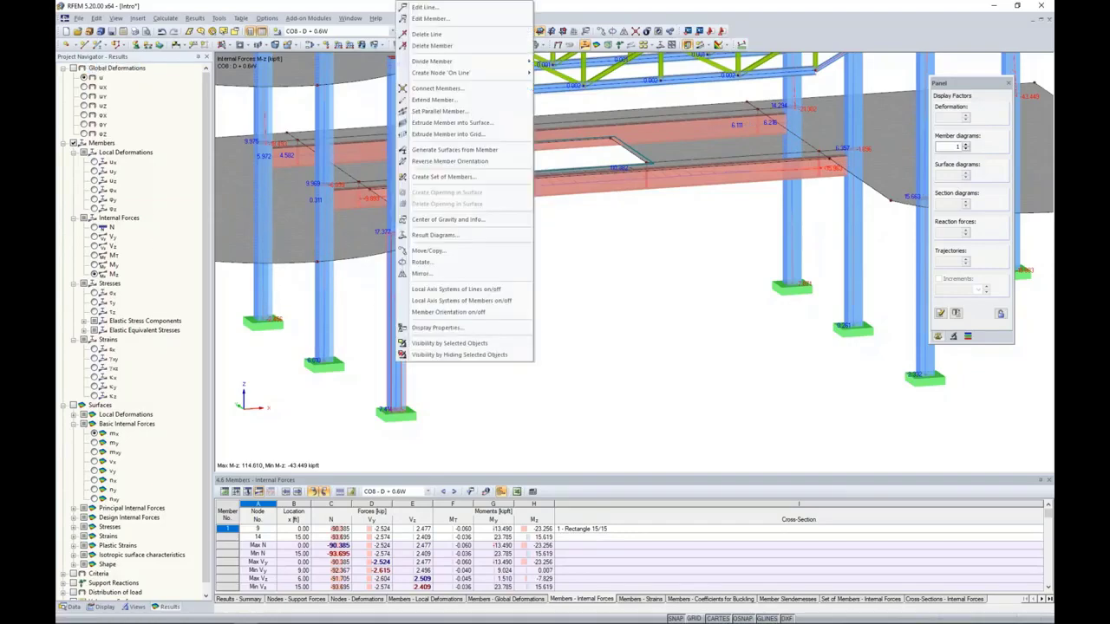
click(429, 243)
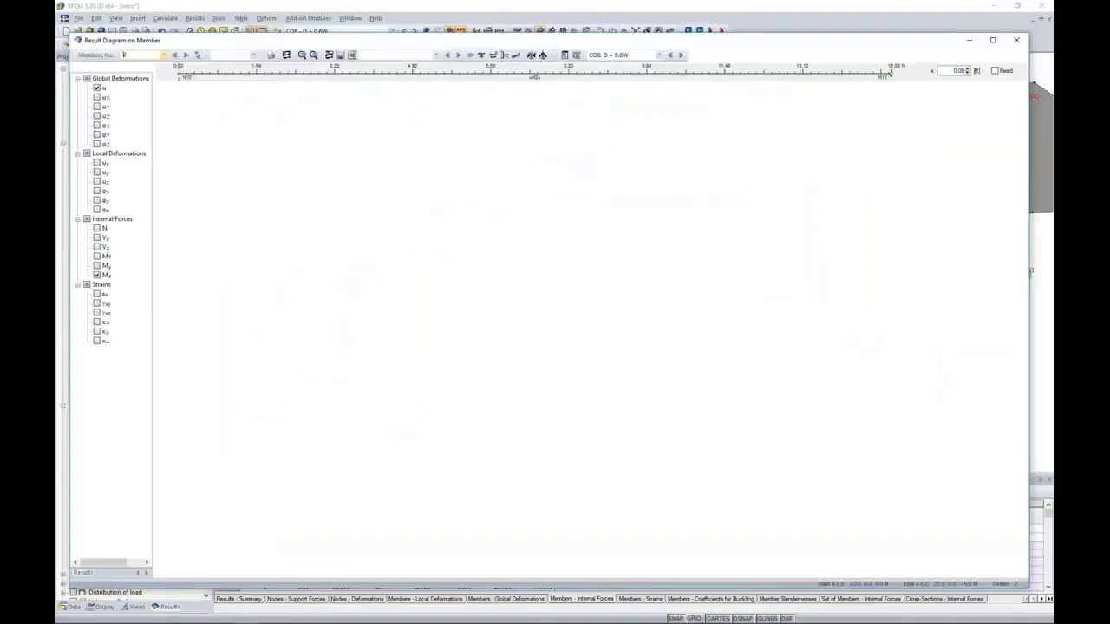
click(96, 228)
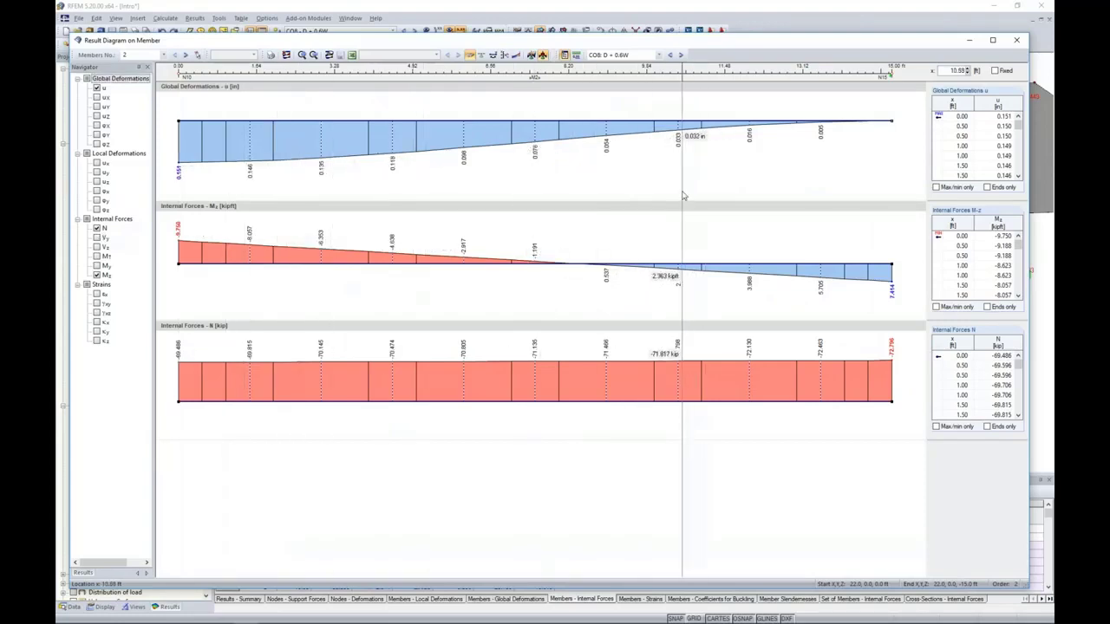
click(681, 55)
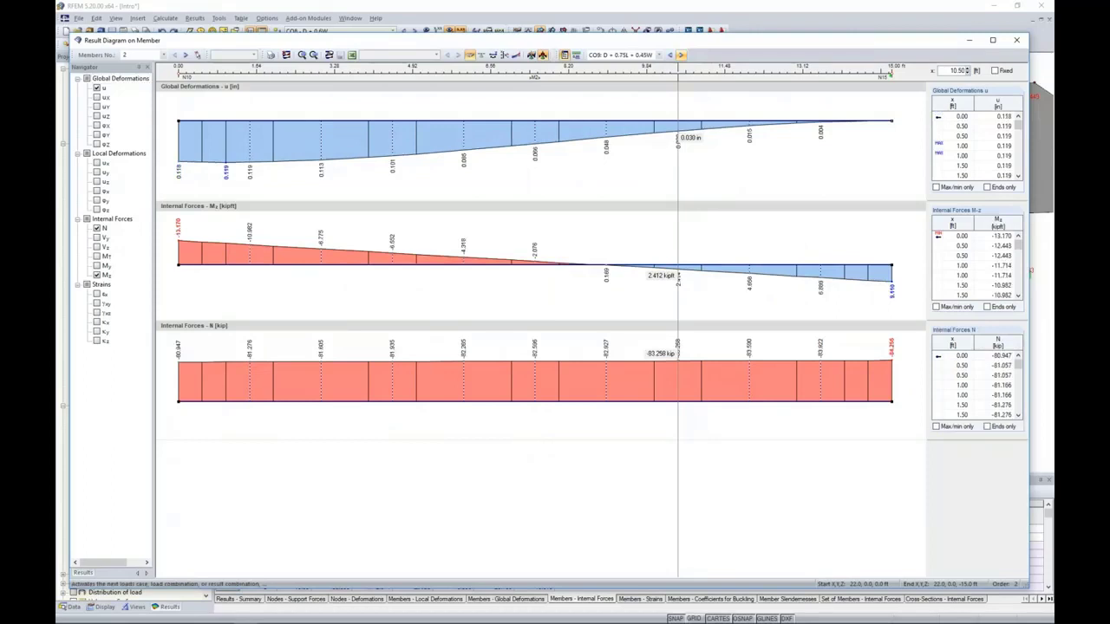
click(669, 55)
click(669, 55)
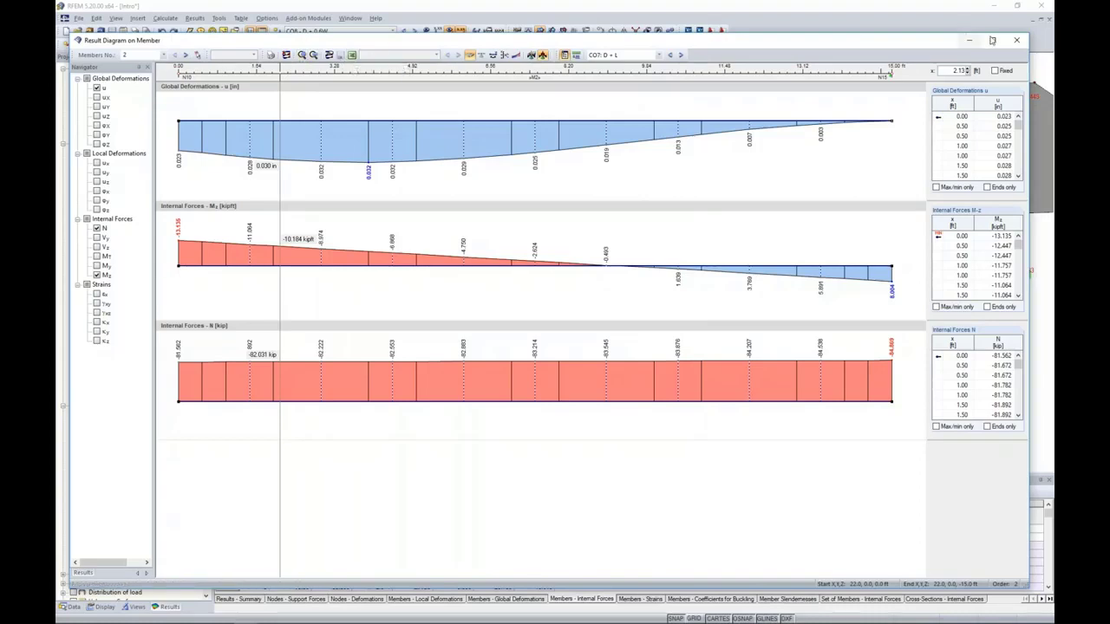
click(1021, 45)
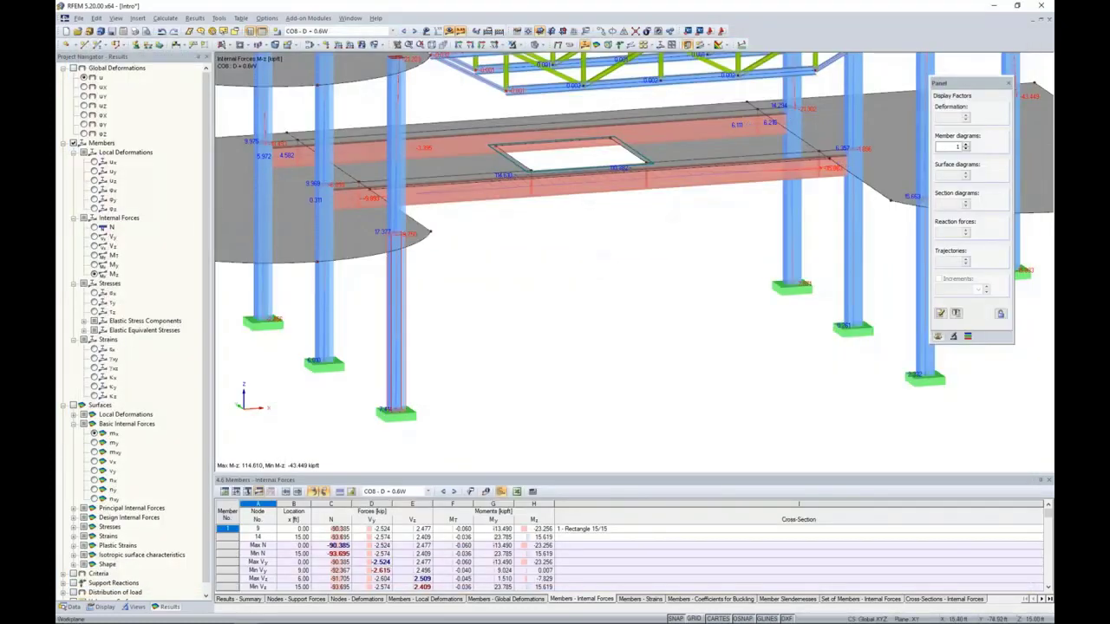
- Replace the member results with the surface bending moments mx and enable smooth color transition for them
click(63, 143)
click(74, 142)
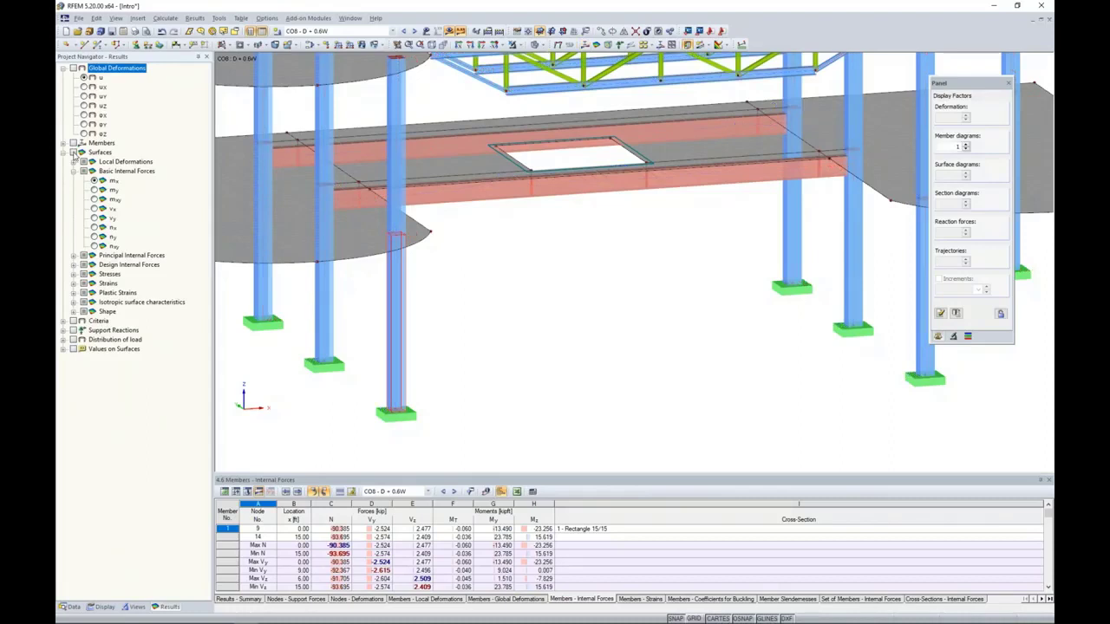
click(74, 152)
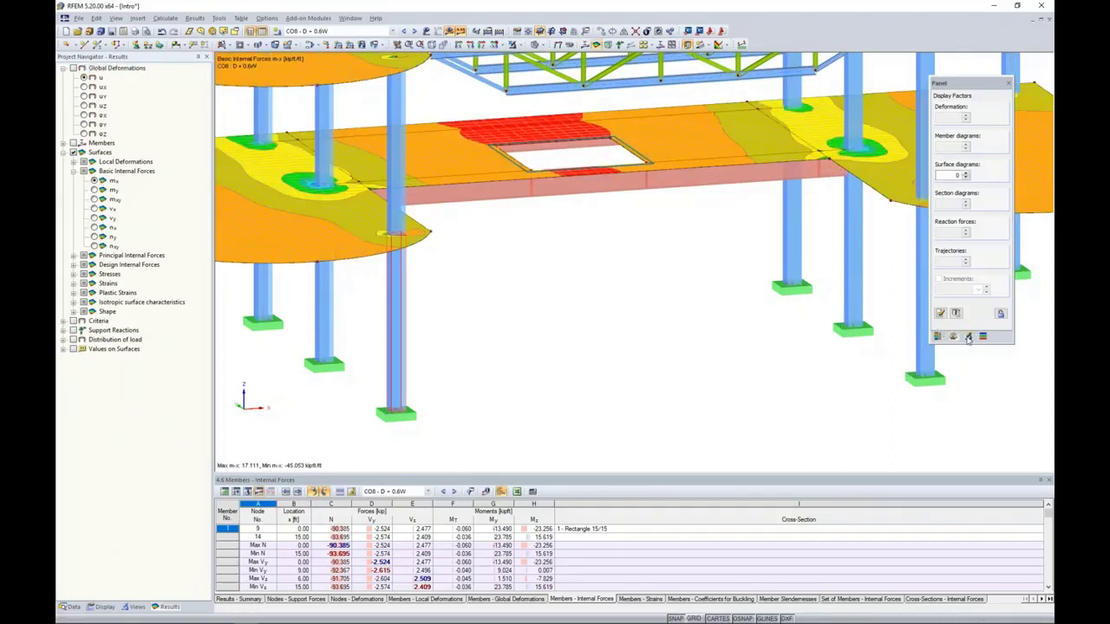
click(938, 337)
click(1003, 321)
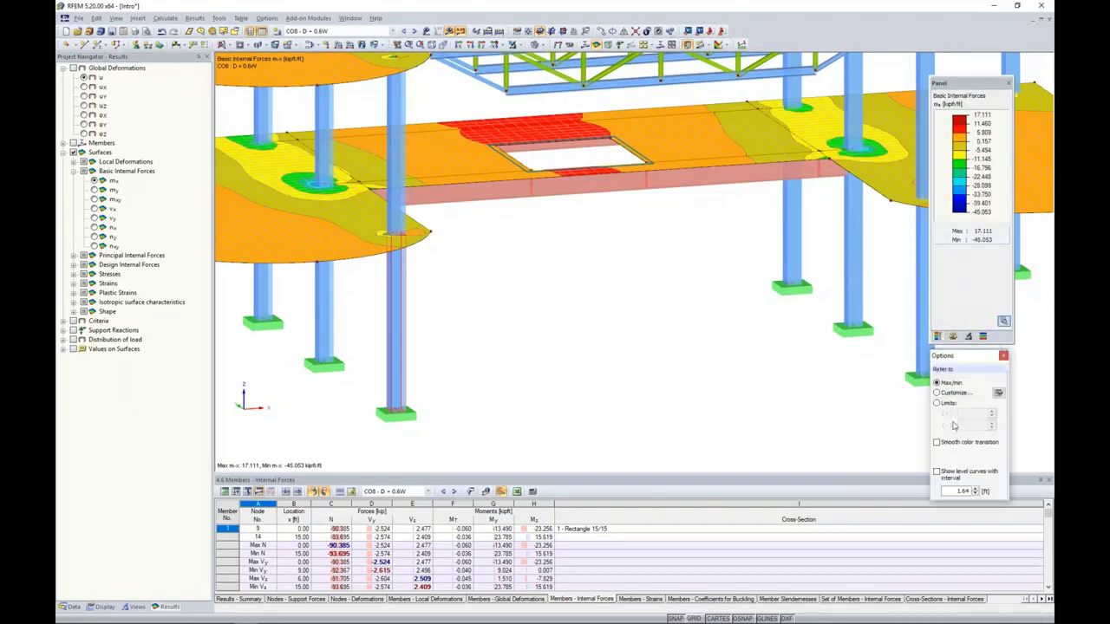
click(937, 443)
click(1003, 321)
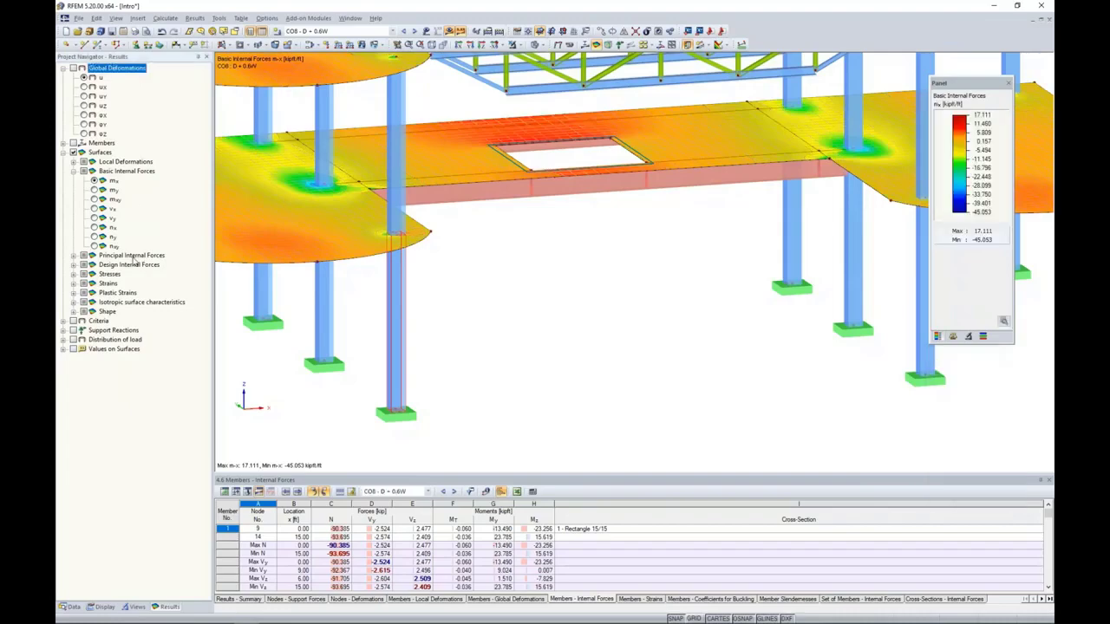
- Examine the slabs' shear force vx and axial force nx among the basic internal forces
click(94, 209)
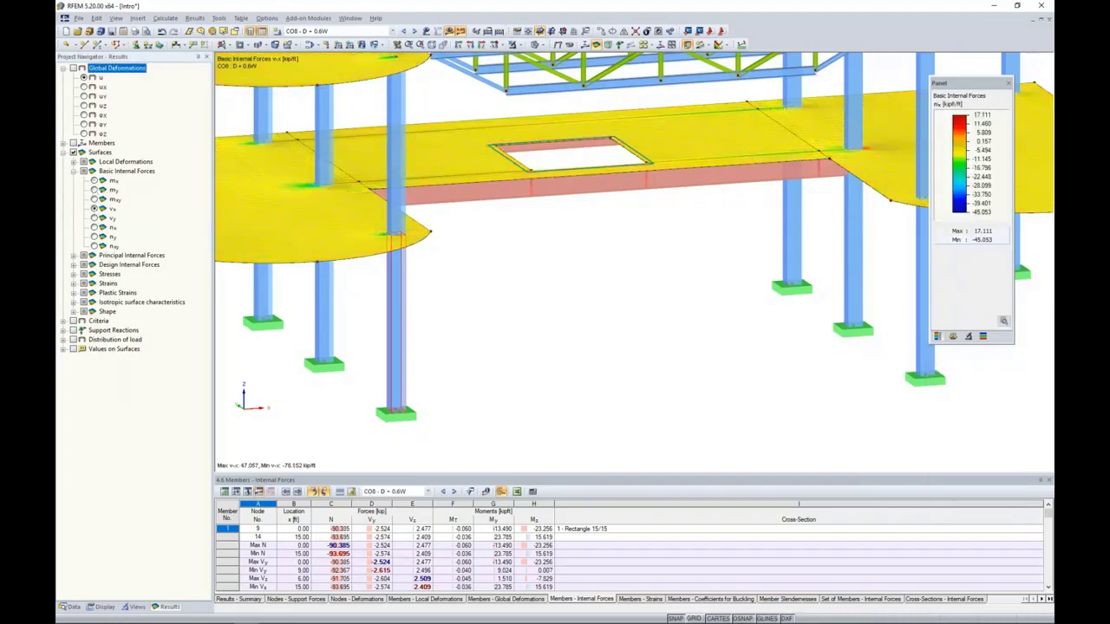
middle_drag(483, 258, 571, 264)
scroll(571, 266, down, 2)
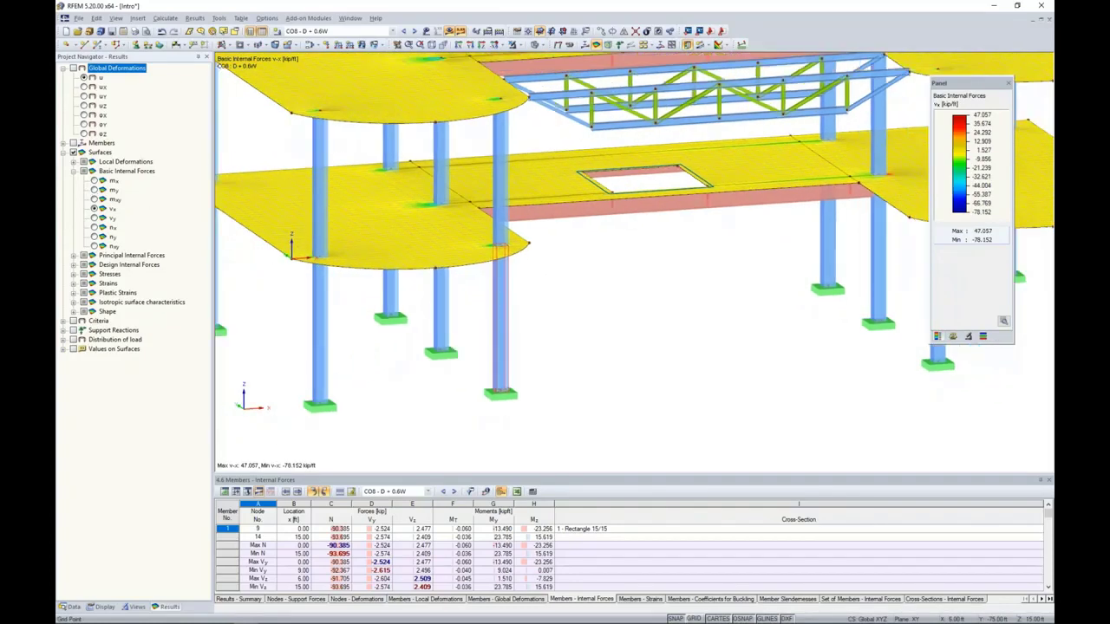
click(94, 227)
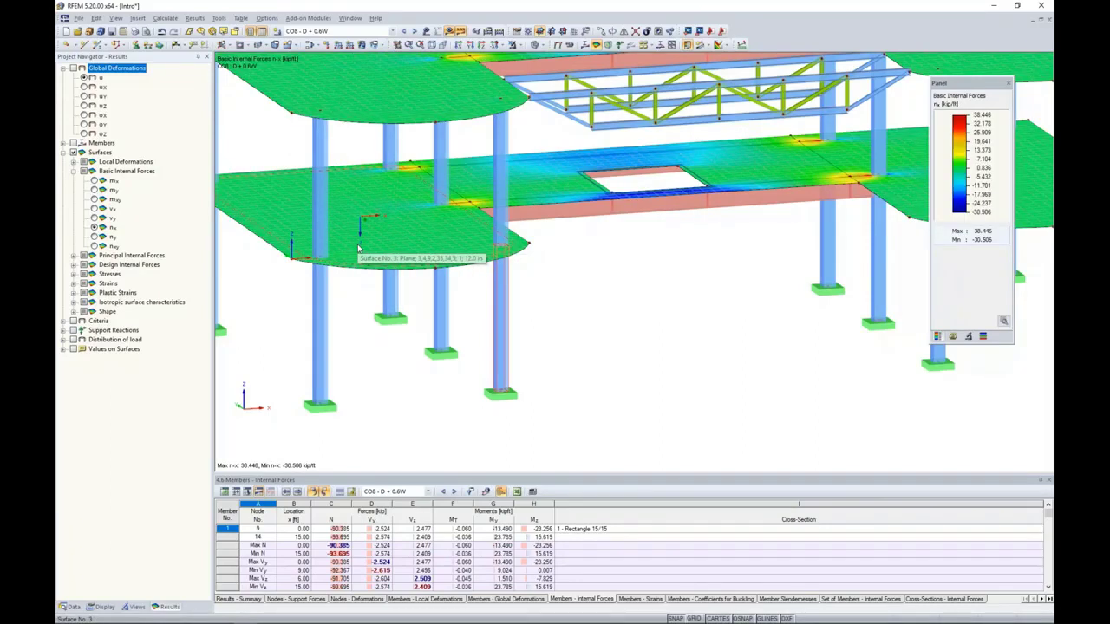
- Add the support reactions to the displayed results and switch to load combination CO7 - D + L
click(63, 153)
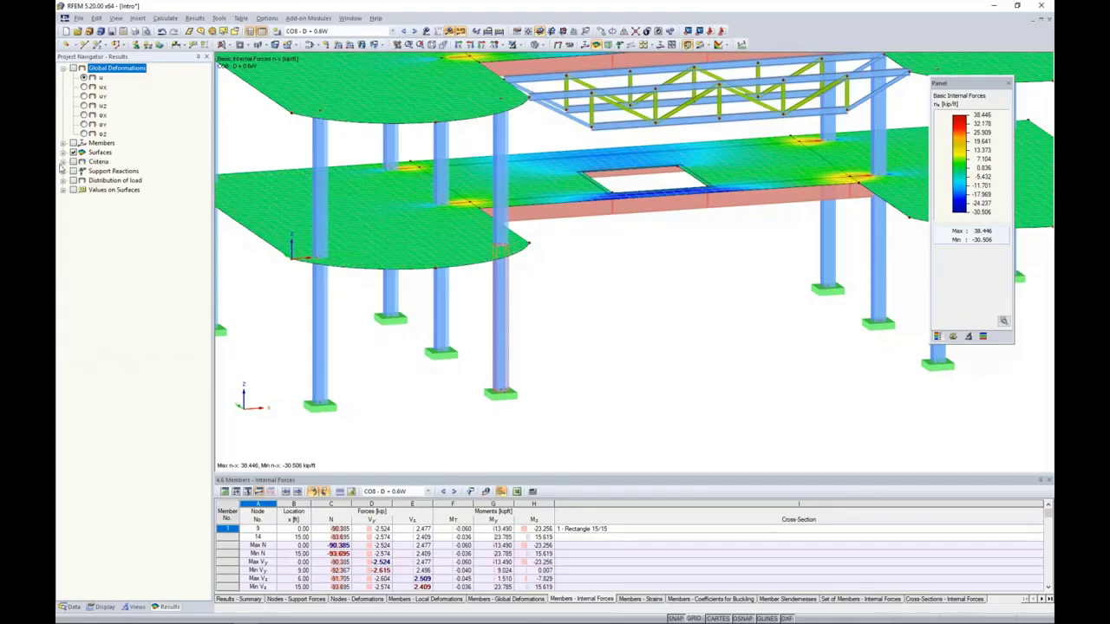
click(73, 171)
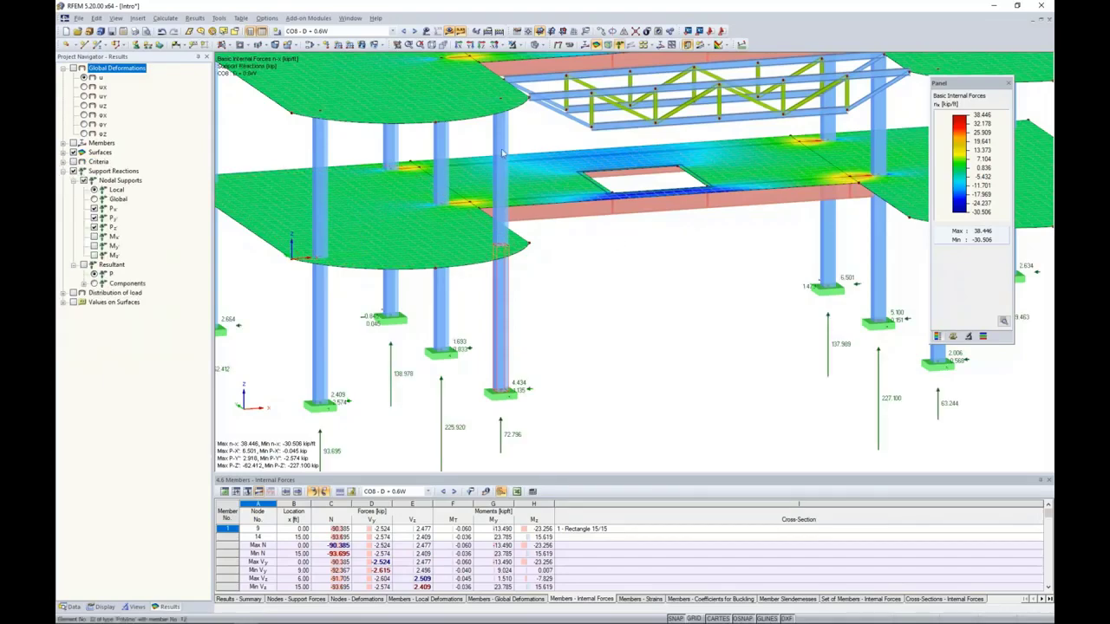
click(403, 32)
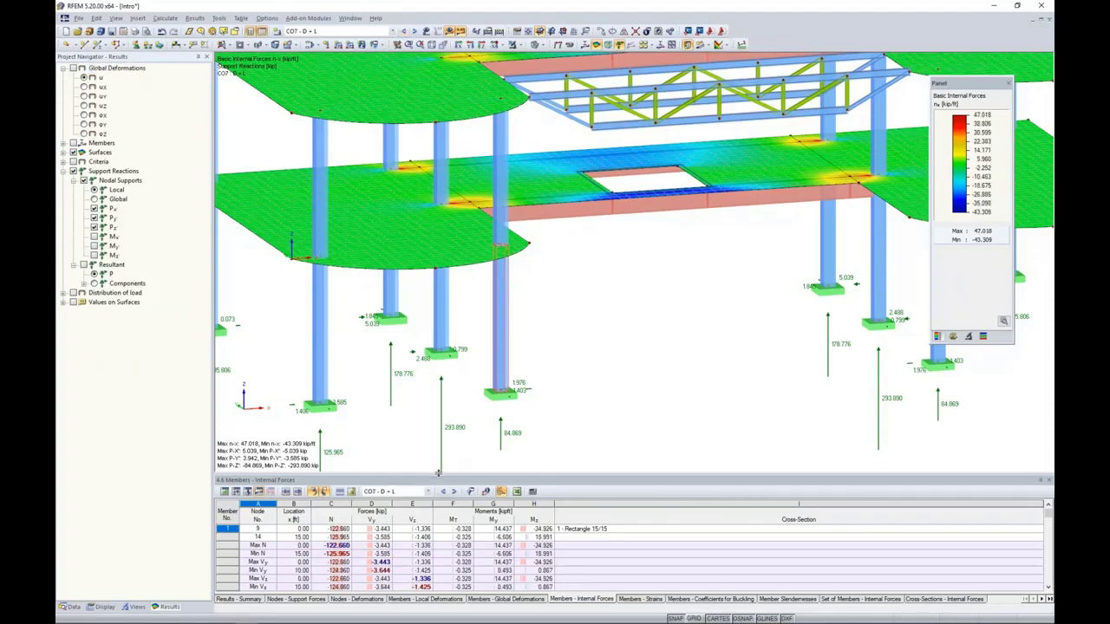
- Enlarge the results table, show the nodal support forces, and match the rows for nodes 17 and 31 with their supports
drag(438, 473, 438, 386)
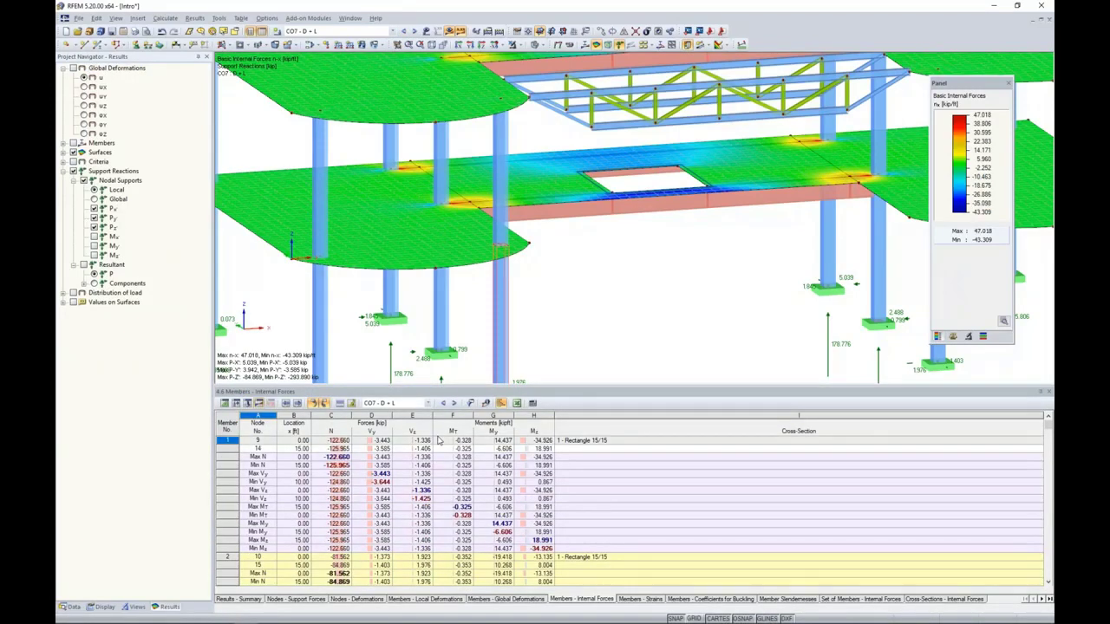
click(298, 599)
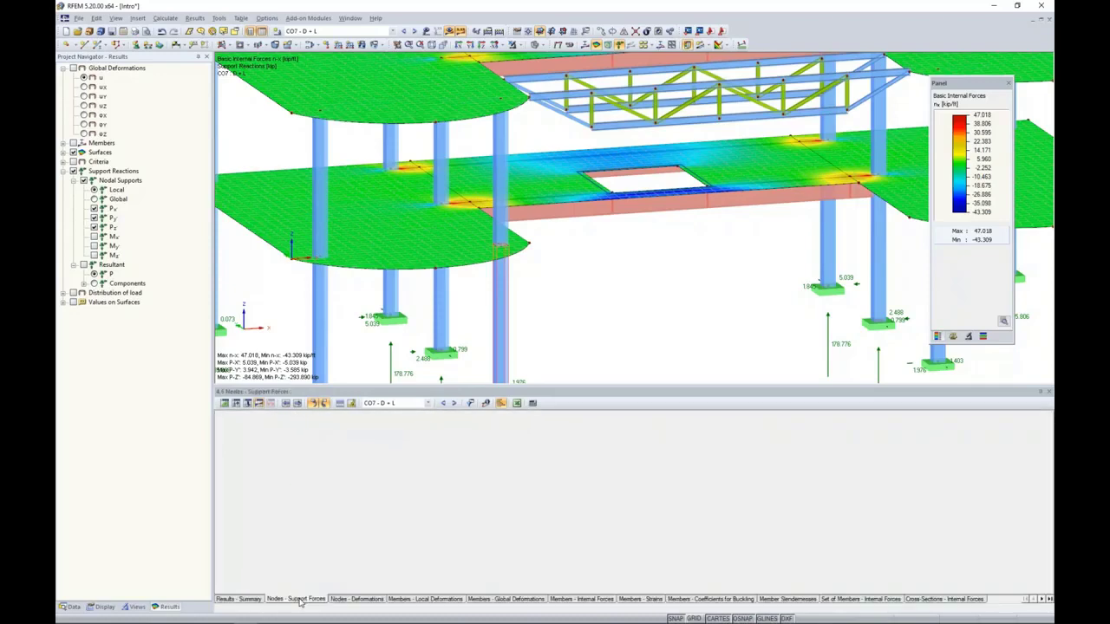
middle_drag(719, 271, 686, 194)
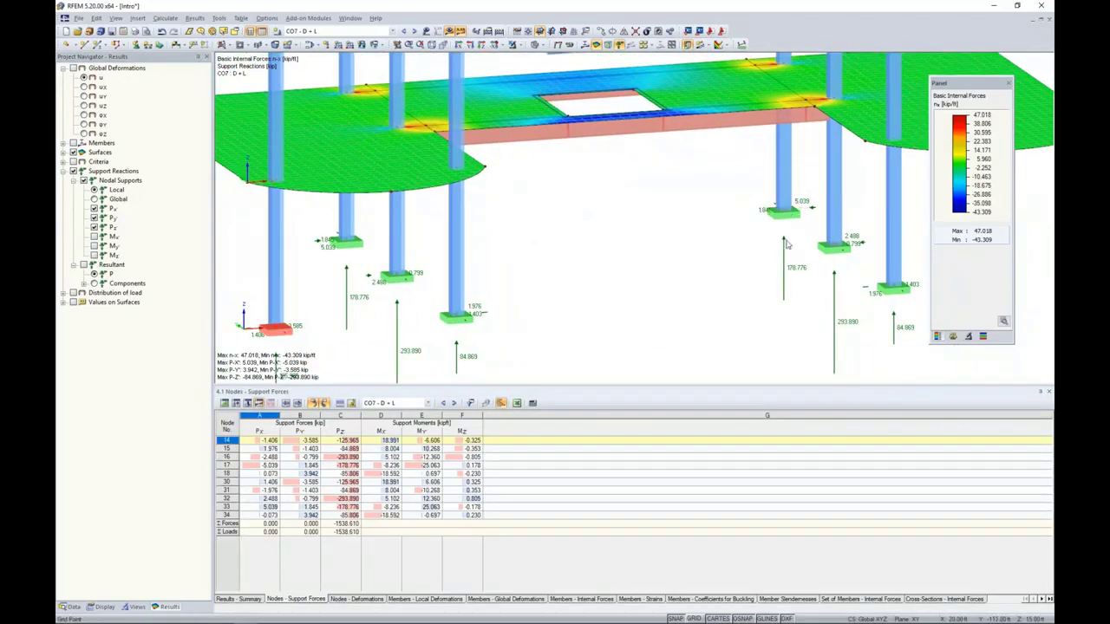
click(382, 466)
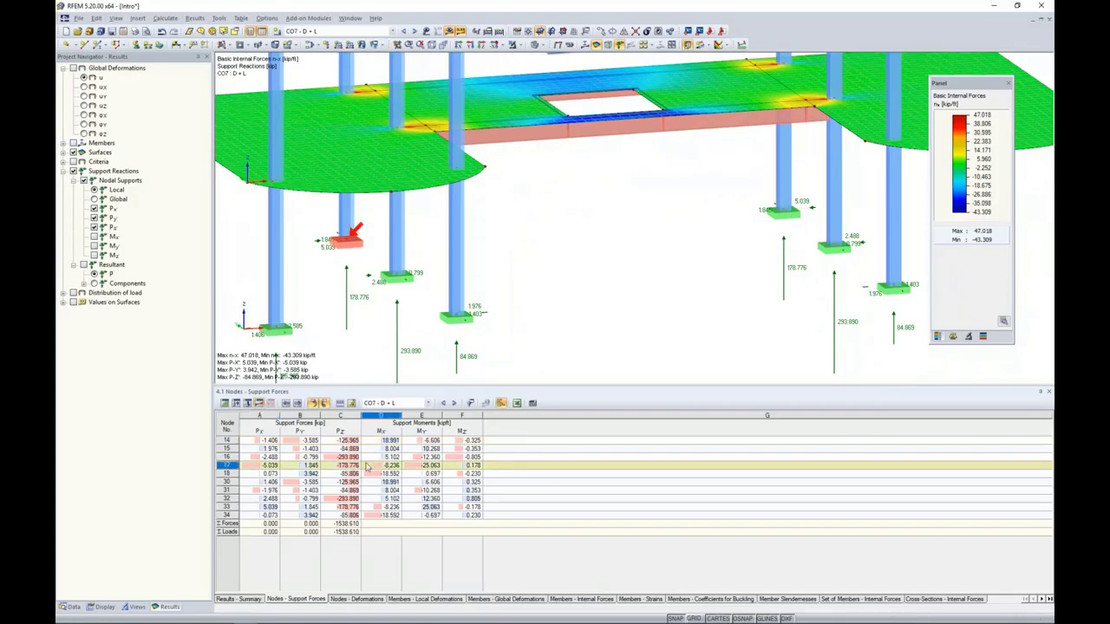
click(885, 287)
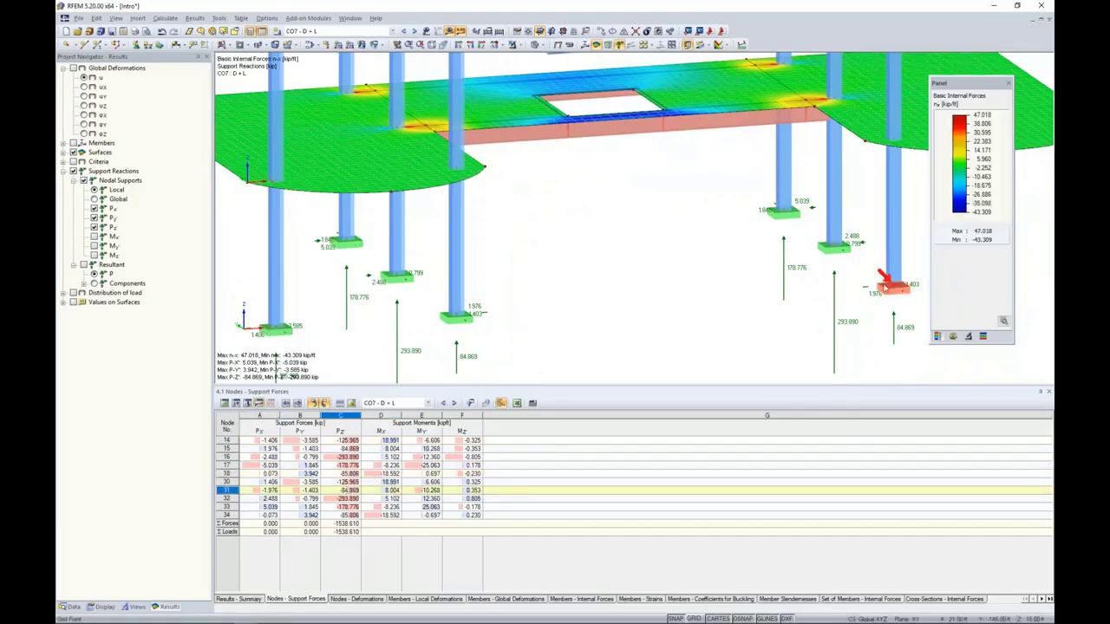
- Match the node 30 support forces and the first column's member internal force rows with their locations in the model
scroll(885, 287, down, 2)
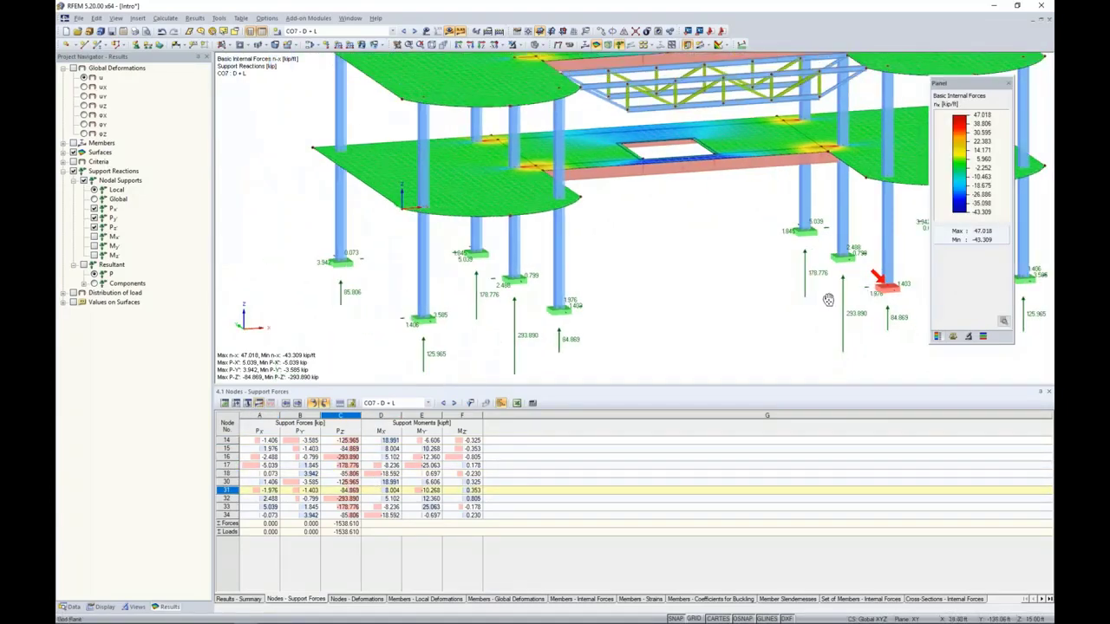
middle_drag(828, 299, 759, 289)
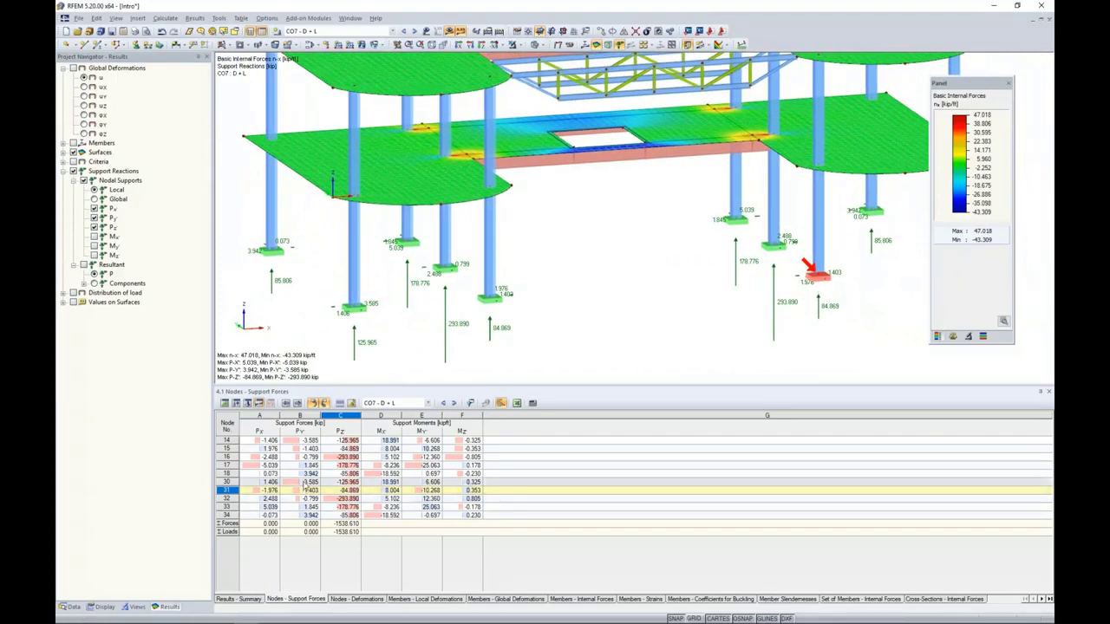
click(304, 483)
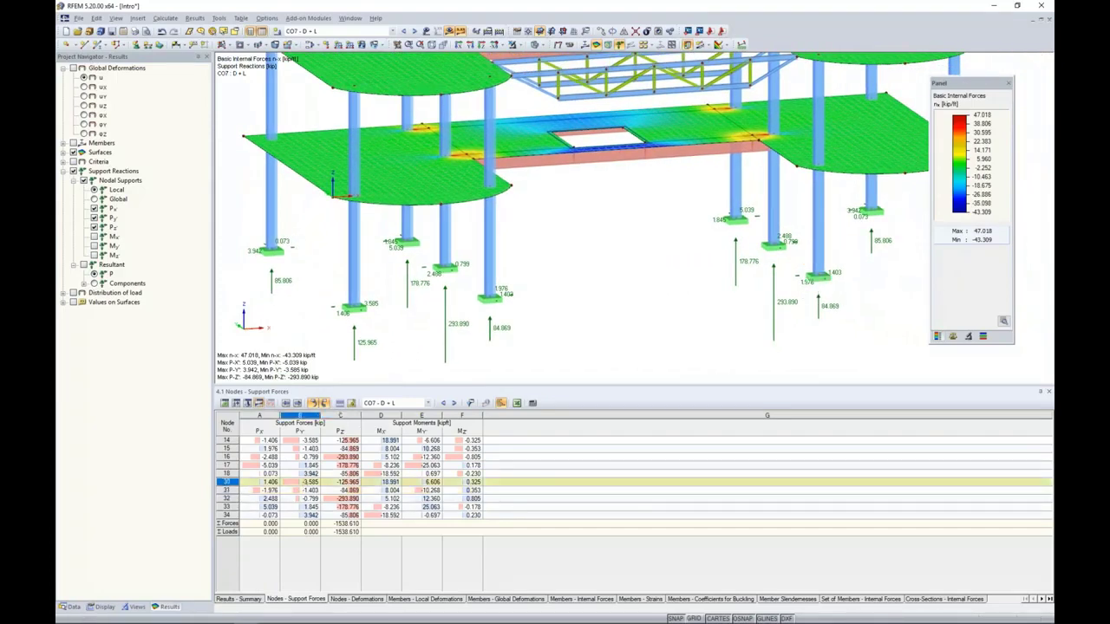
click(564, 599)
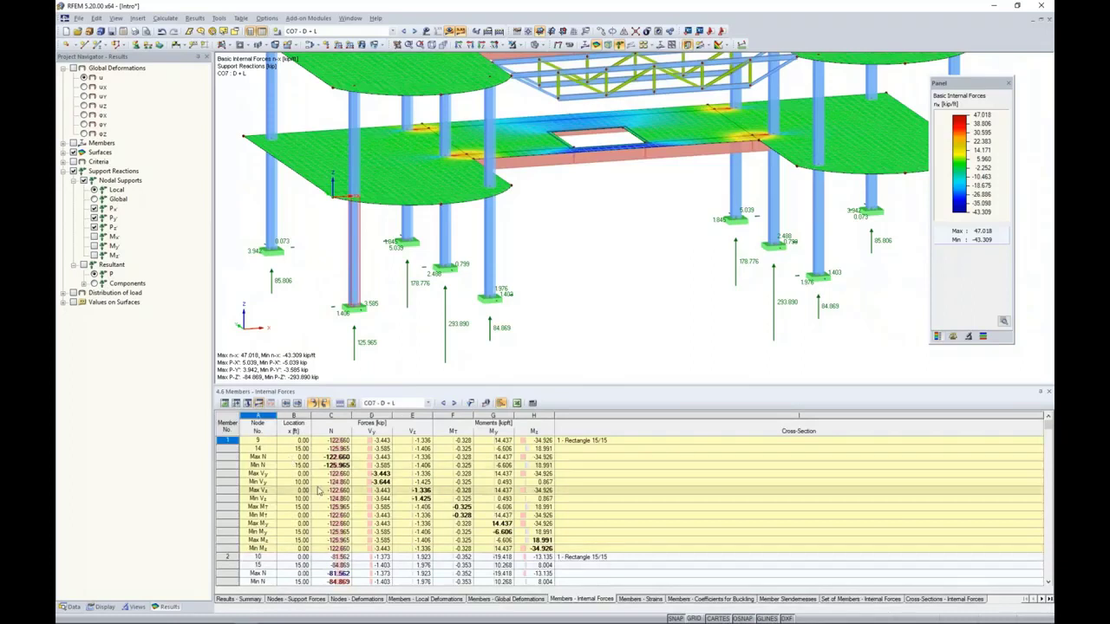
click(315, 516)
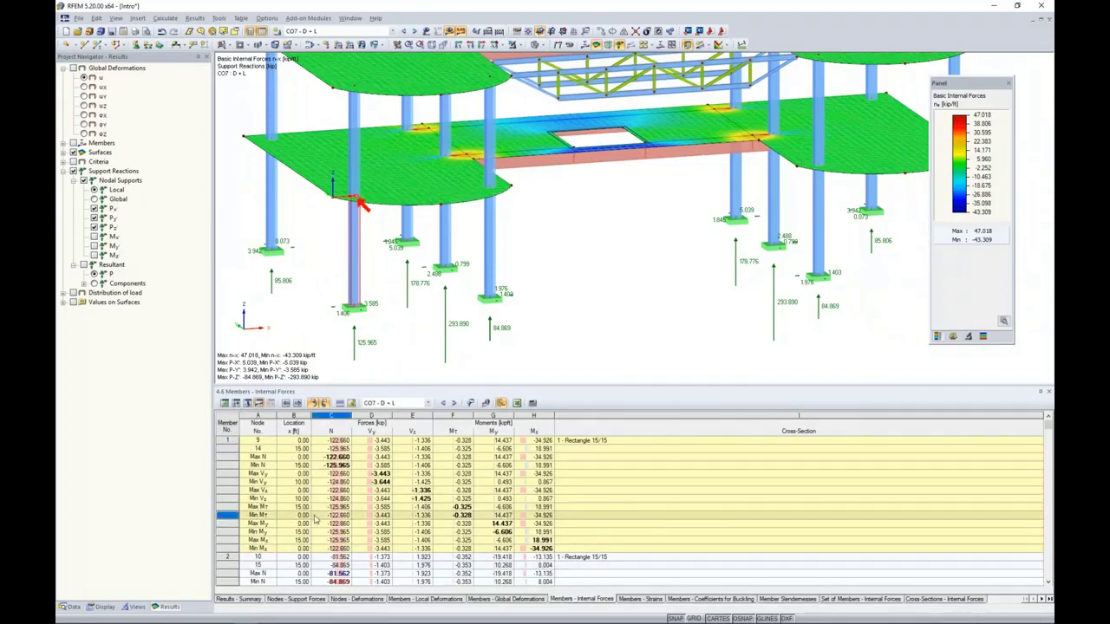
click(321, 532)
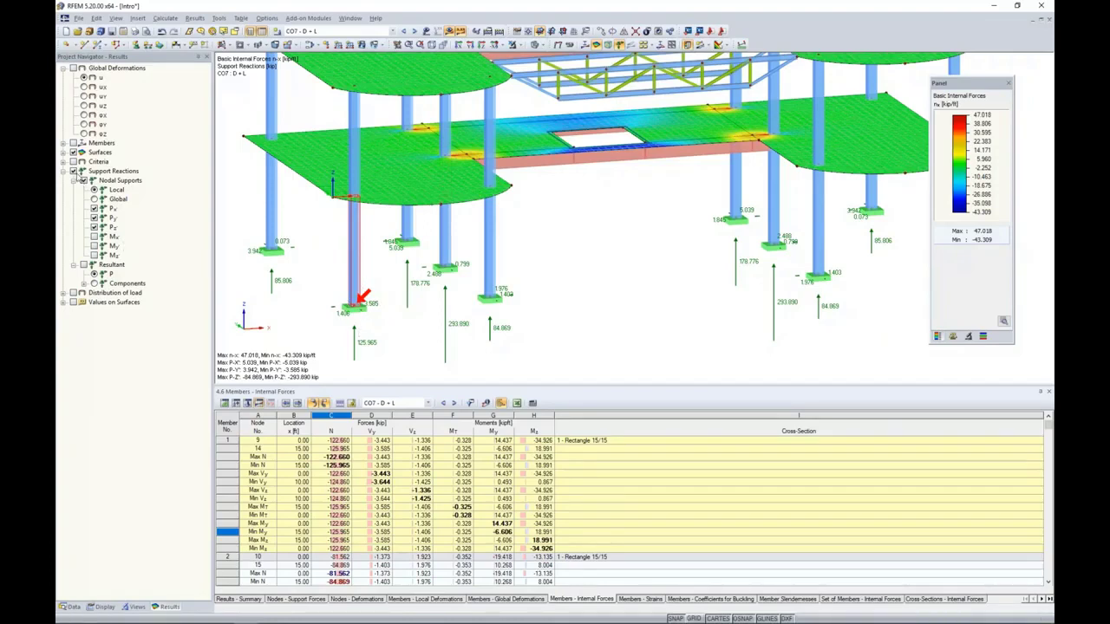
- Remove the support reactions from the displayed results and turn off the results display to show the plain model
click(73, 171)
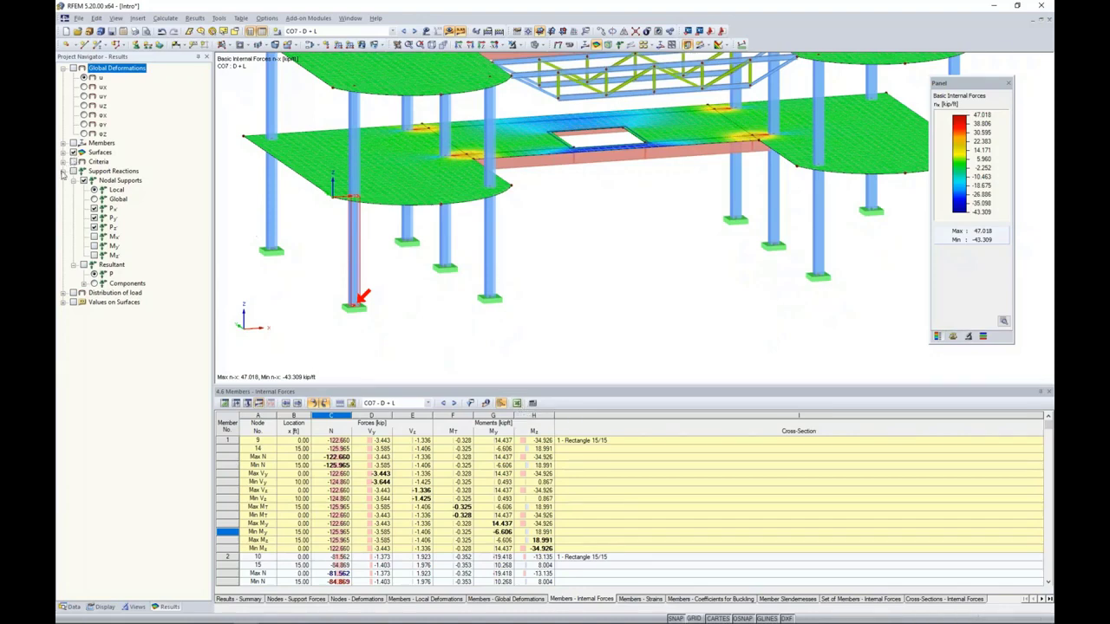
click(64, 171)
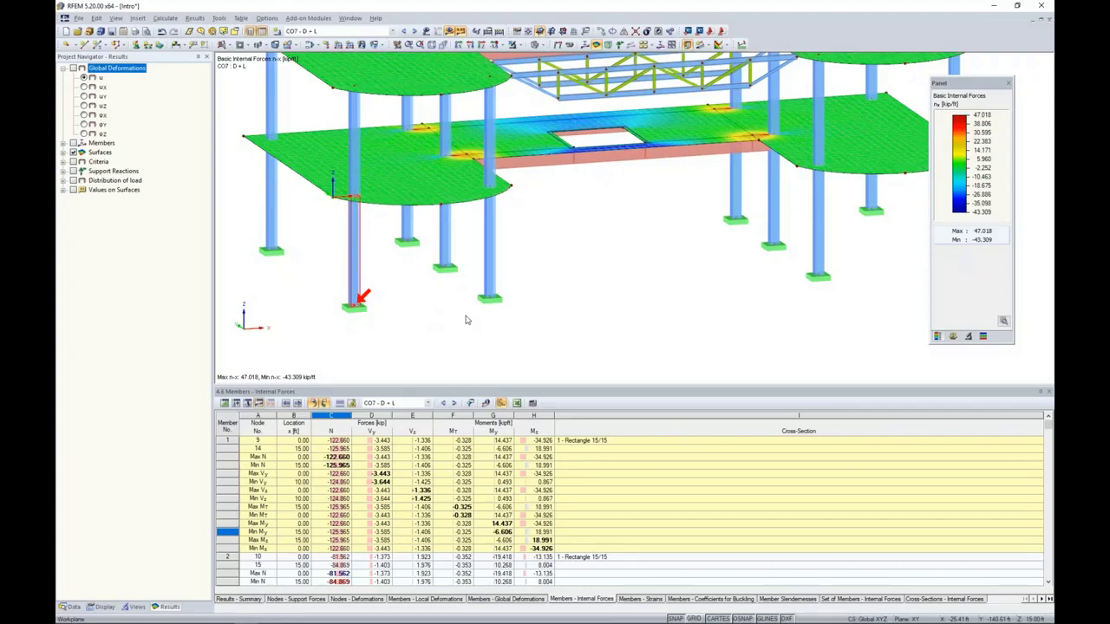
scroll(549, 265, down, 2)
middle_drag(566, 257, 537, 282)
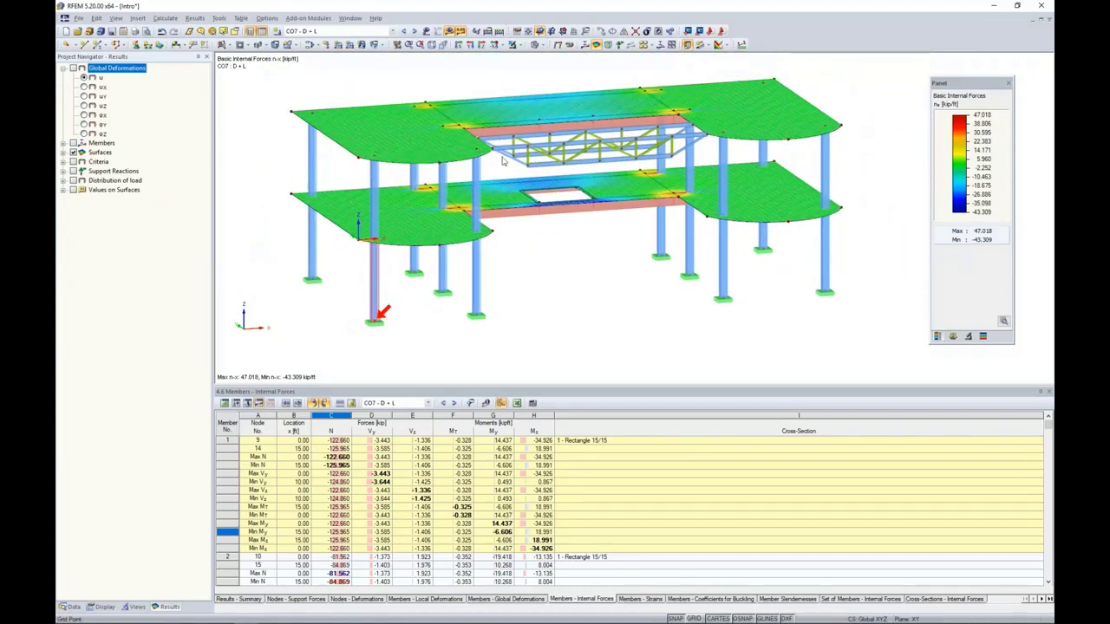
click(450, 32)
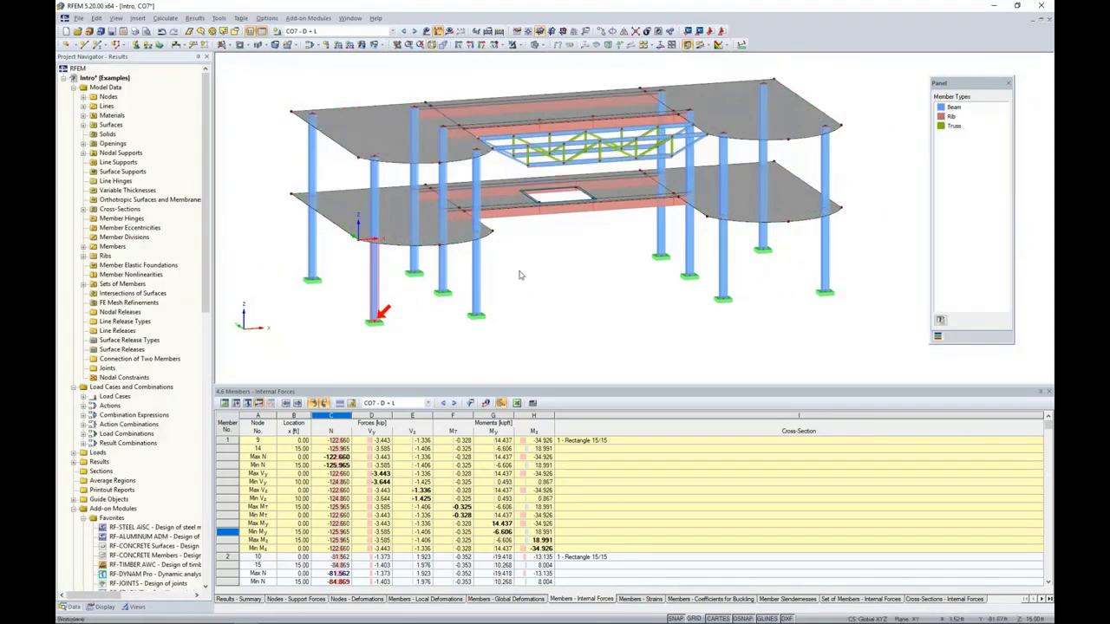
- Isolate one roof-level truss by selecting its members from a side view and applying Visibility by Selected Objects
ctrl+middle_drag(718, 305, 837, 282)
ctrl+middle_drag(761, 232, 733, 263)
drag(572, 84, 614, 265)
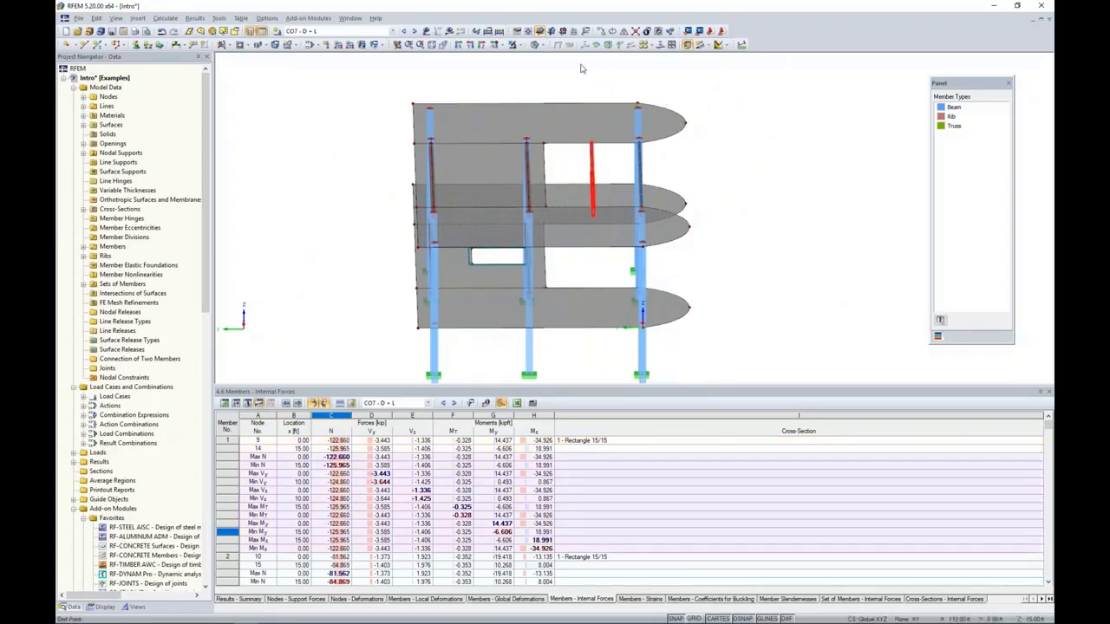
click(534, 45)
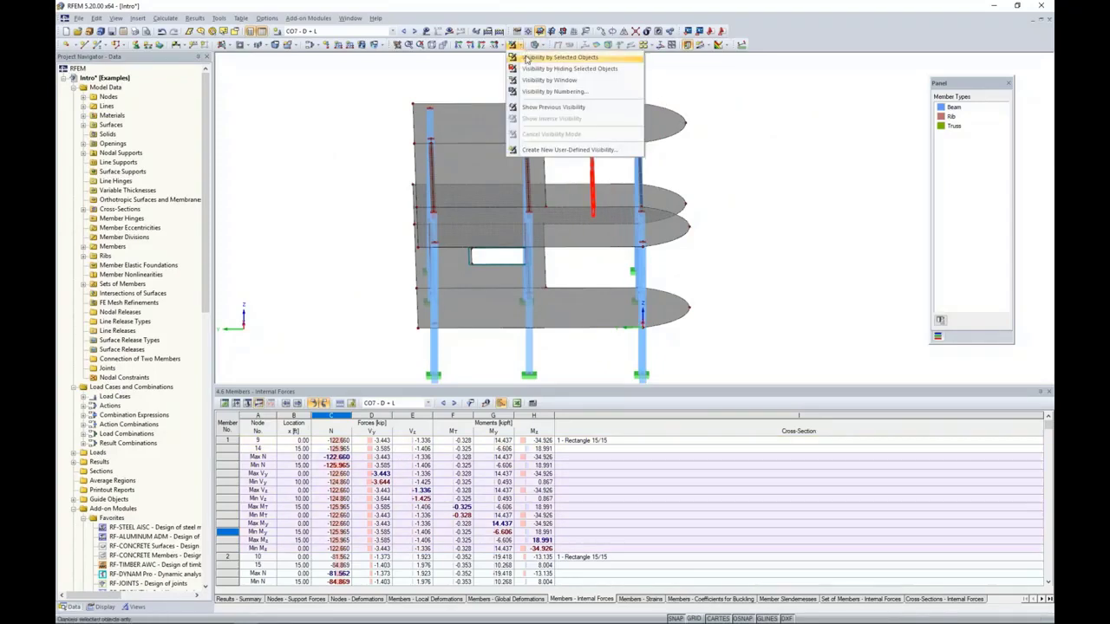
click(559, 57)
click(692, 187)
ctrl+middle_drag(772, 233, 638, 243)
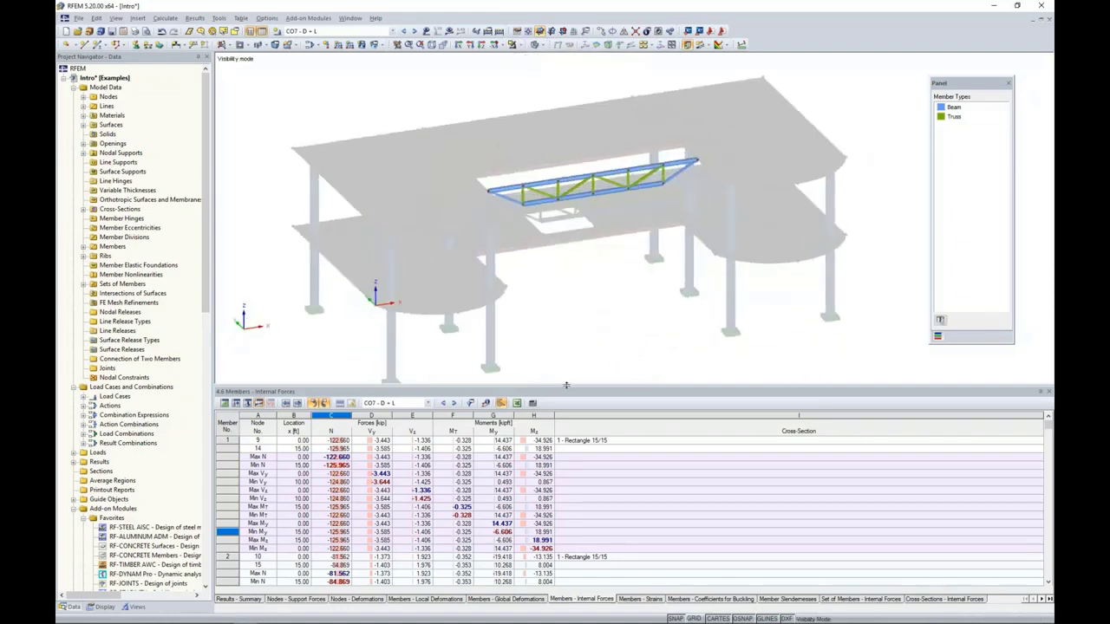
- Reduce the height of the results table and hide the background objects so only the truss is displayed
drag(565, 387, 565, 468)
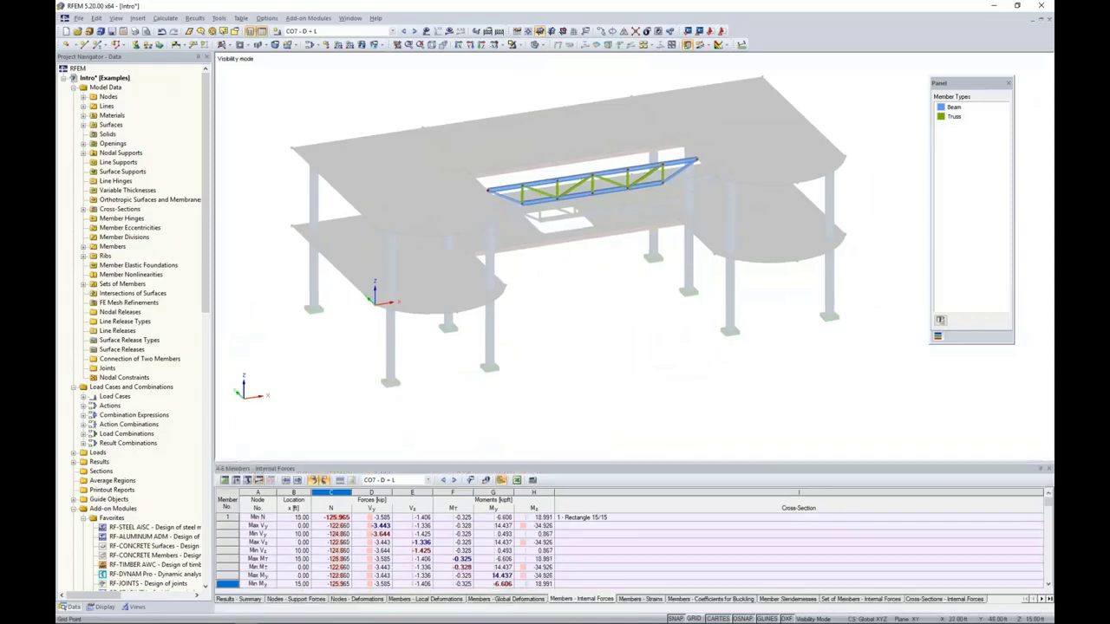
ctrl+middle_drag(615, 234, 527, 248)
right_click(539, 240)
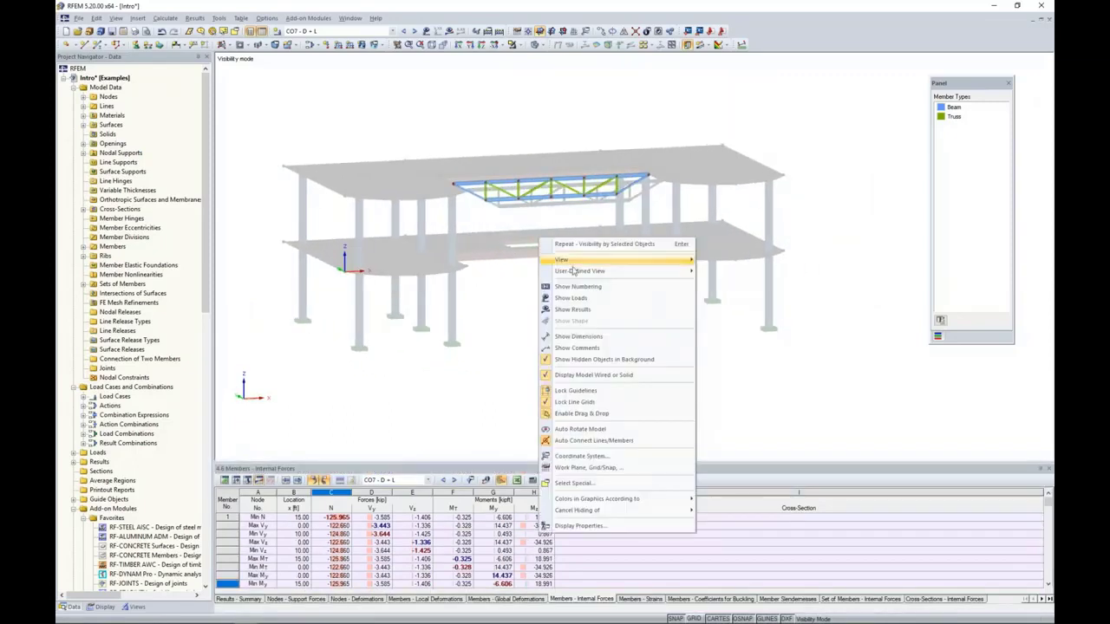
click(593, 359)
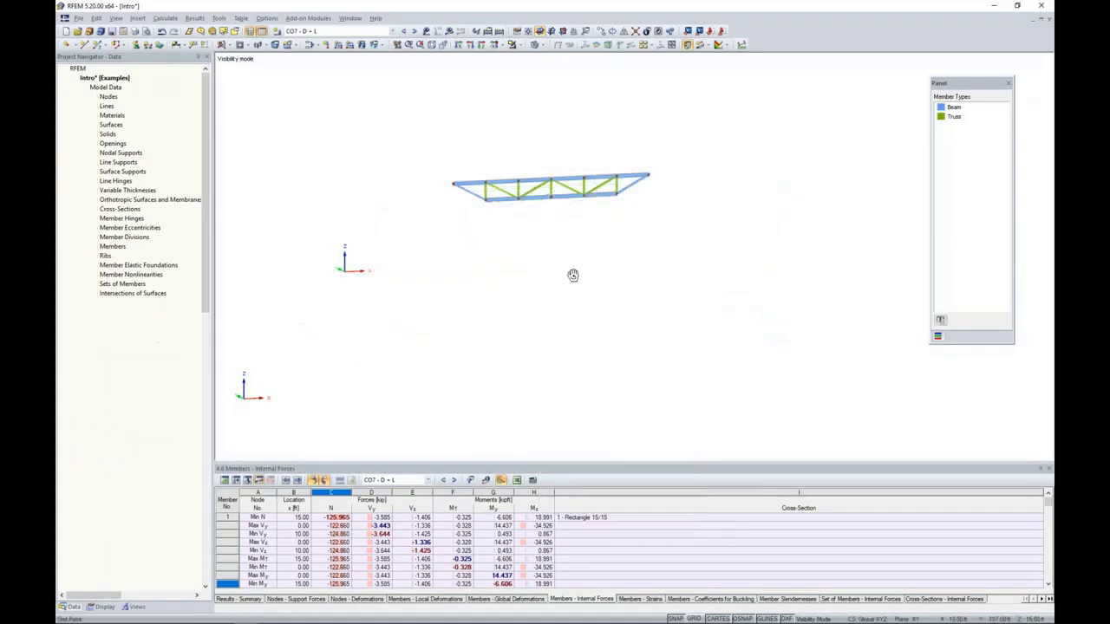
scroll(556, 179, up, 5)
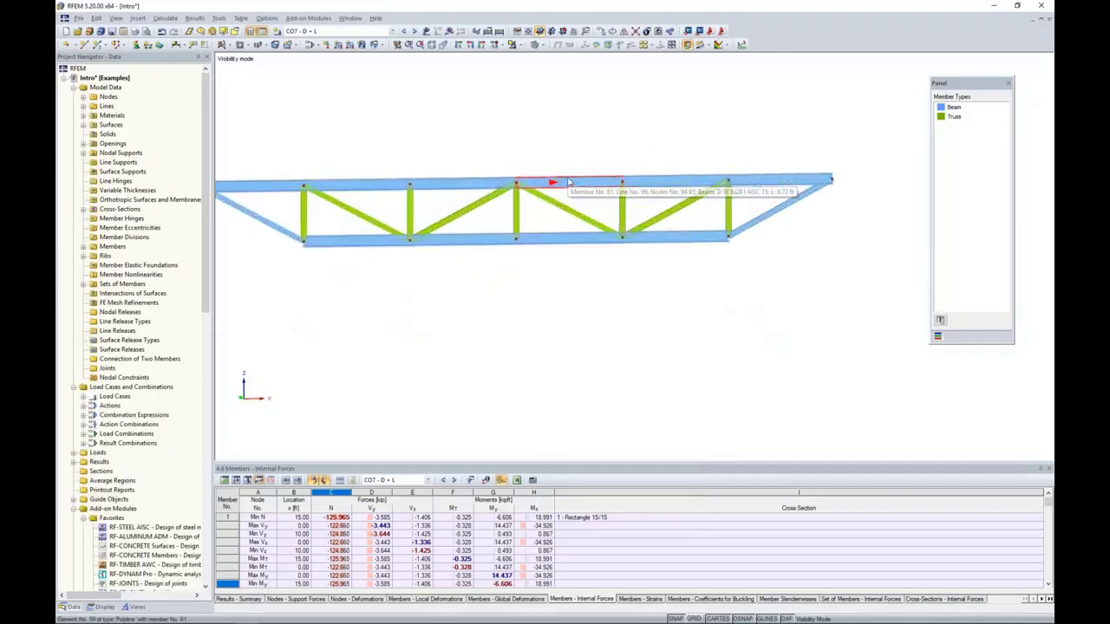
middle_drag(604, 269, 612, 268)
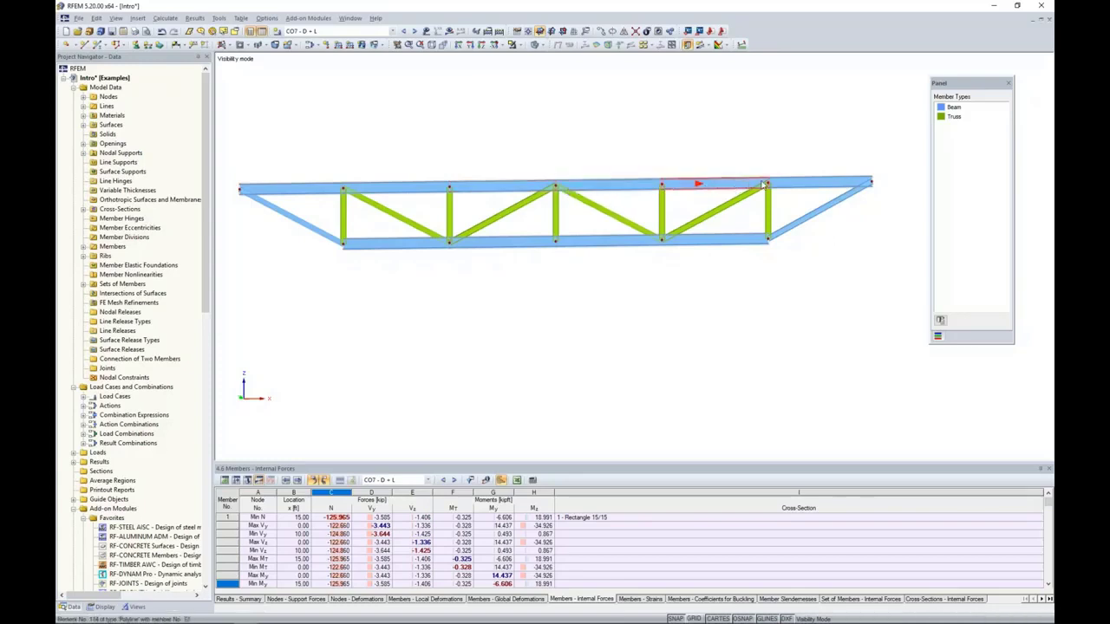
- Select the adjoining top chord segments of the truss and check the option to create a set of members from them
scroll(420, 205, up, 3)
click(426, 189)
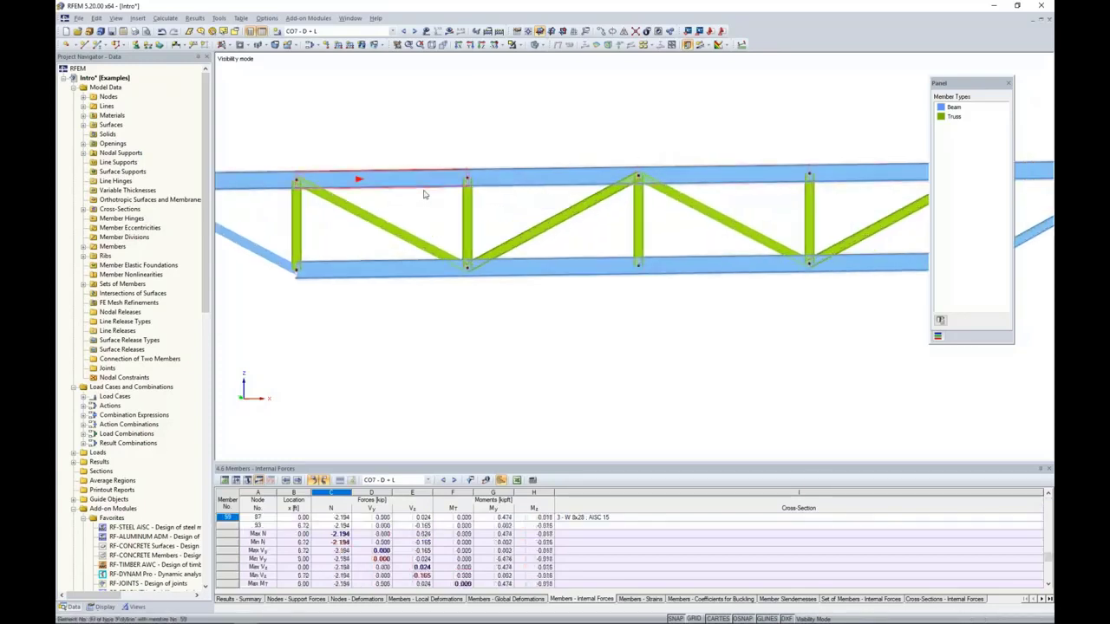
scroll(426, 199, up, 5)
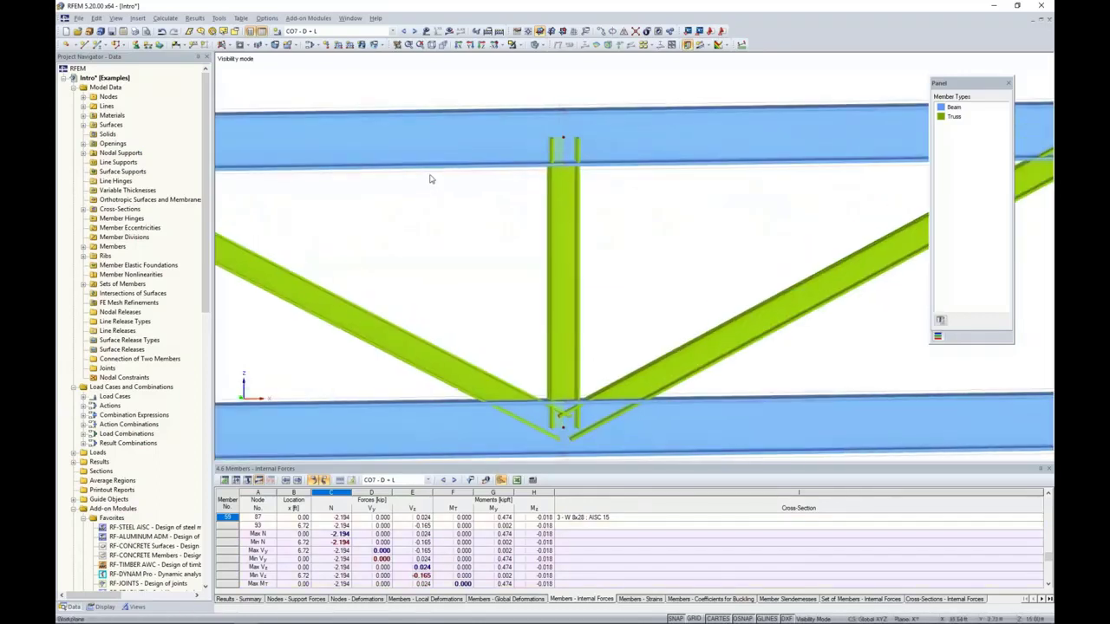
scroll(438, 200, down, 5)
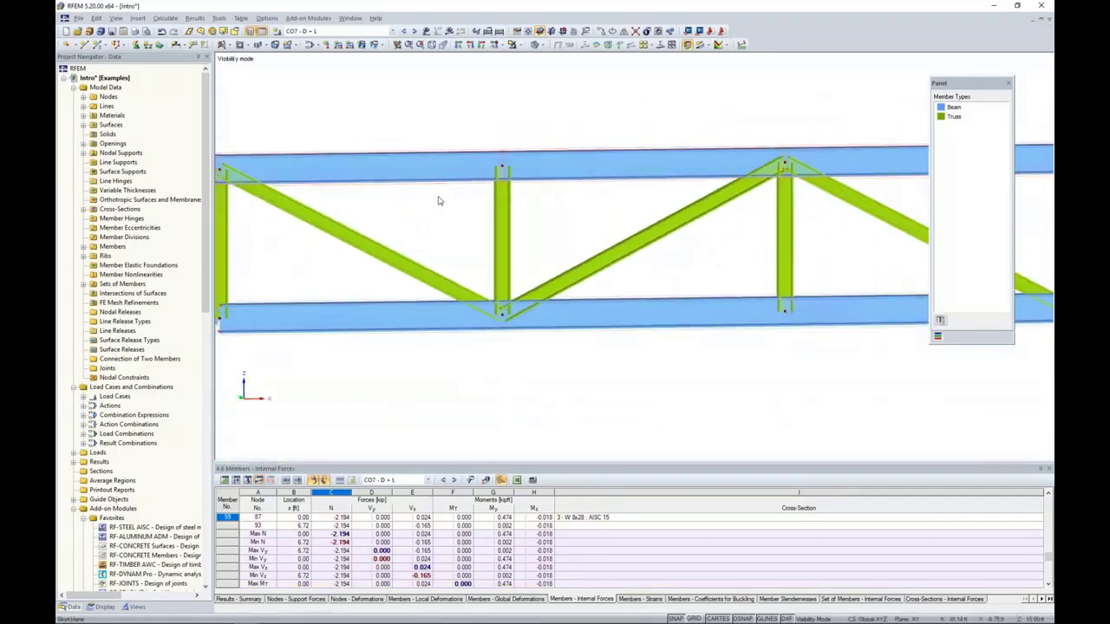
scroll(438, 200, down, 1)
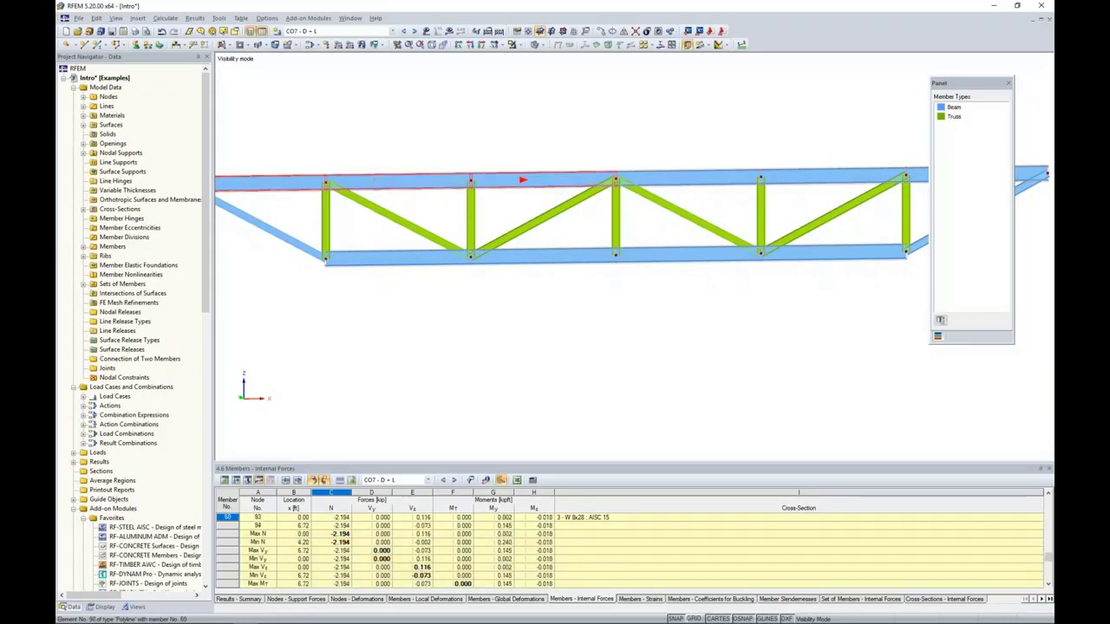
right_click(491, 182)
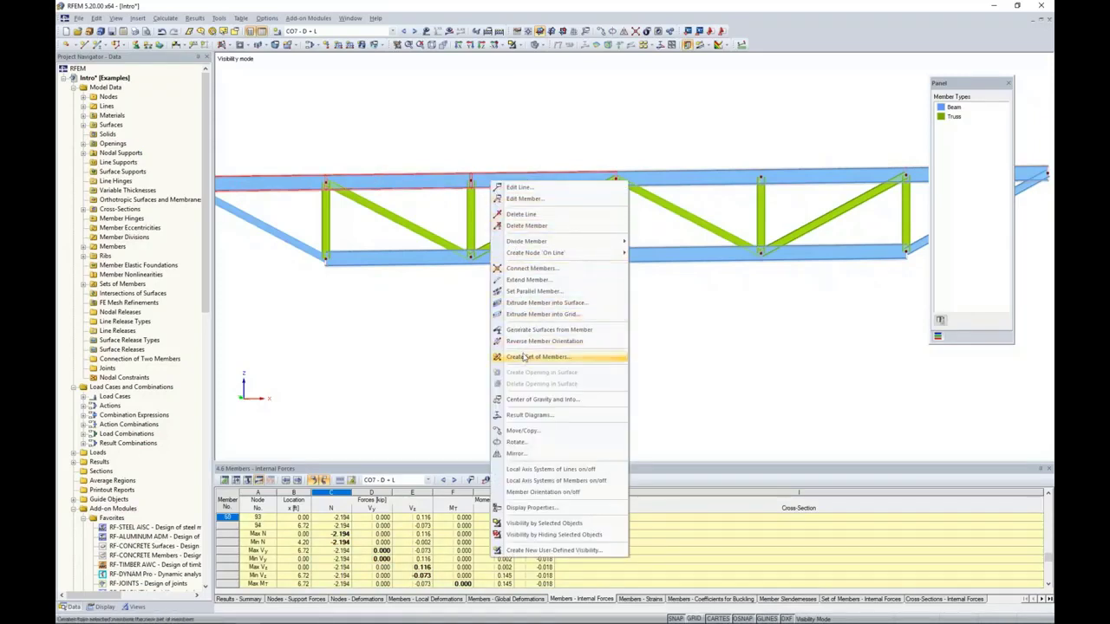
click(442, 344)
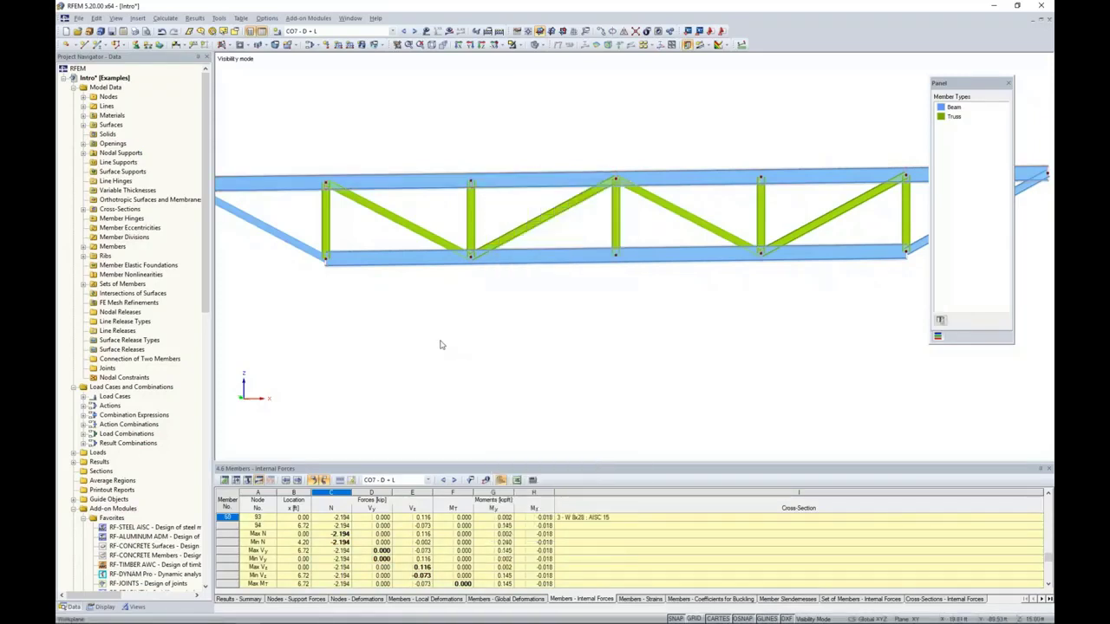
scroll(468, 333, down, 3)
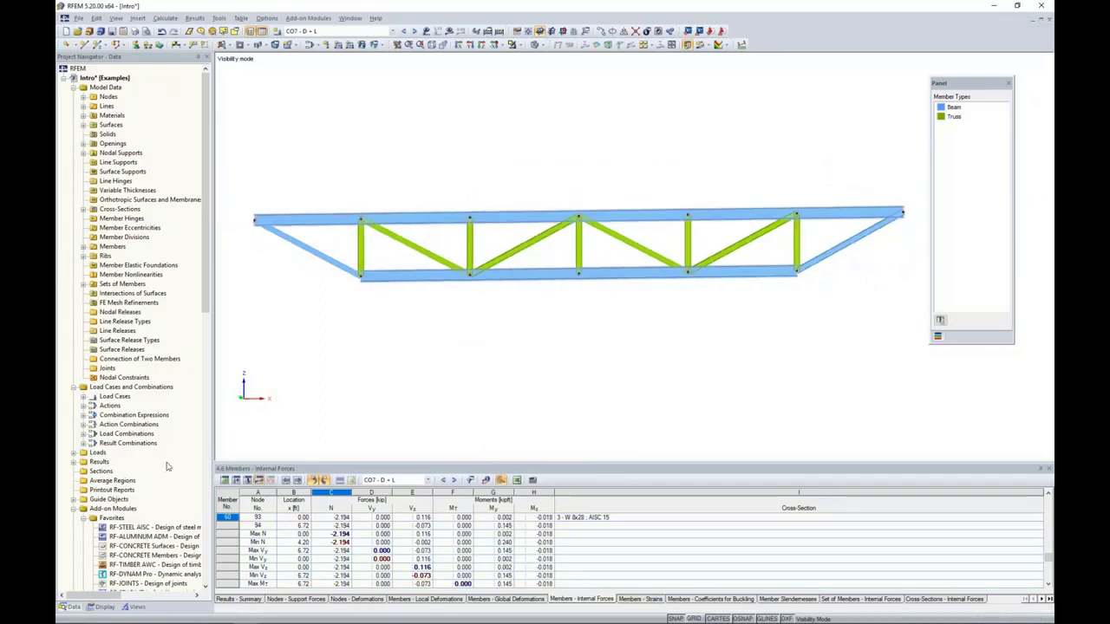
- Open the RF-STEEL AISC add-on module and review the available design standards, keeping LRFD 2016
scroll(167, 467, down, 2)
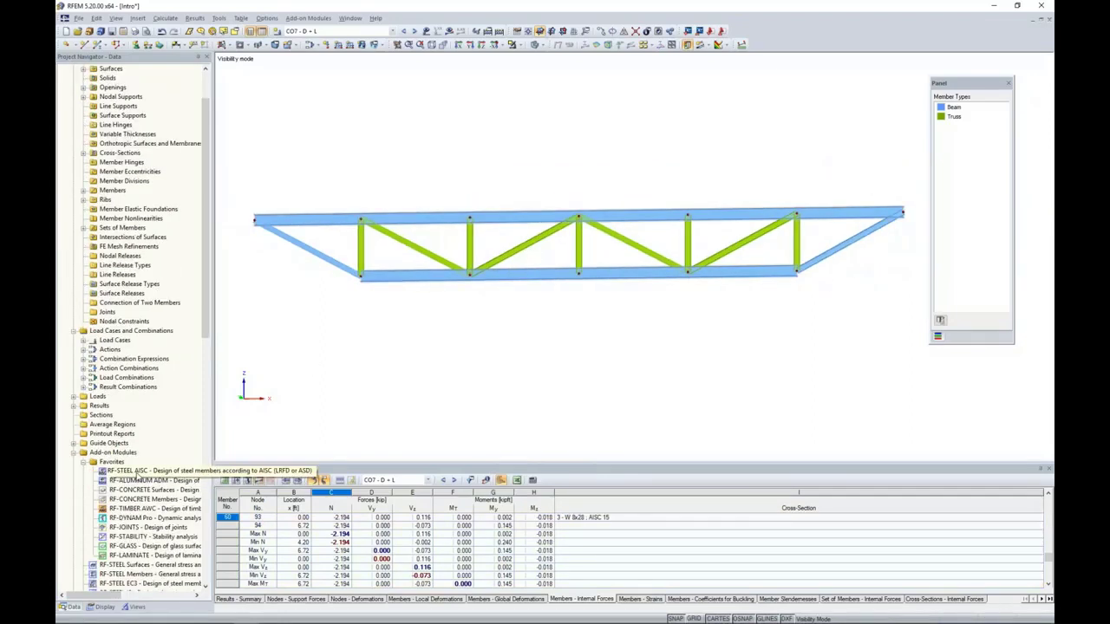
click(304, 18)
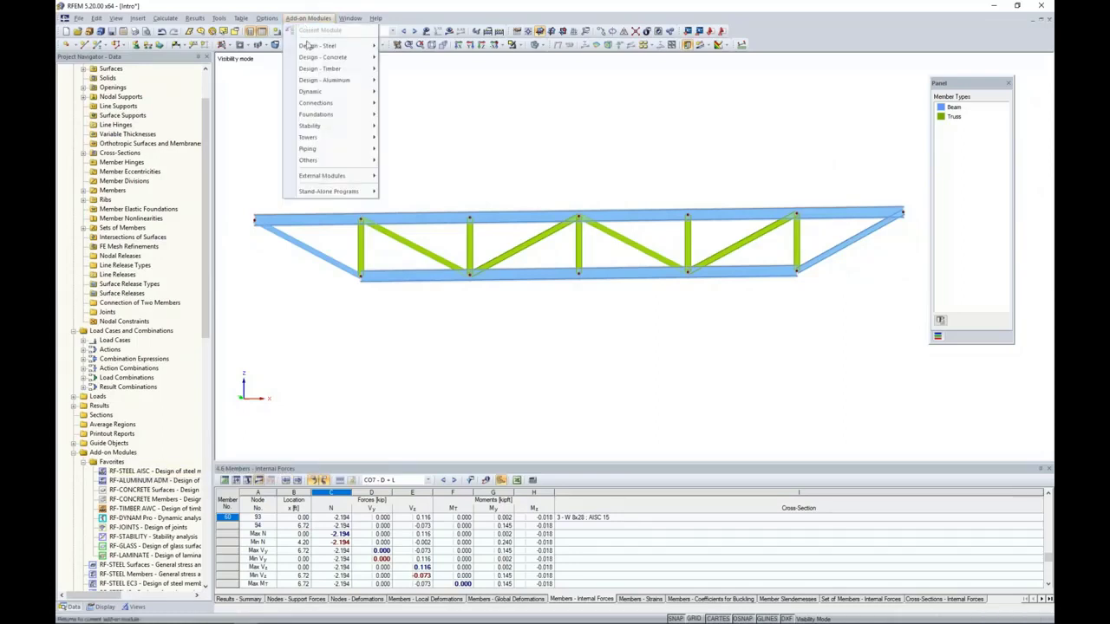
mouse_move(308, 47)
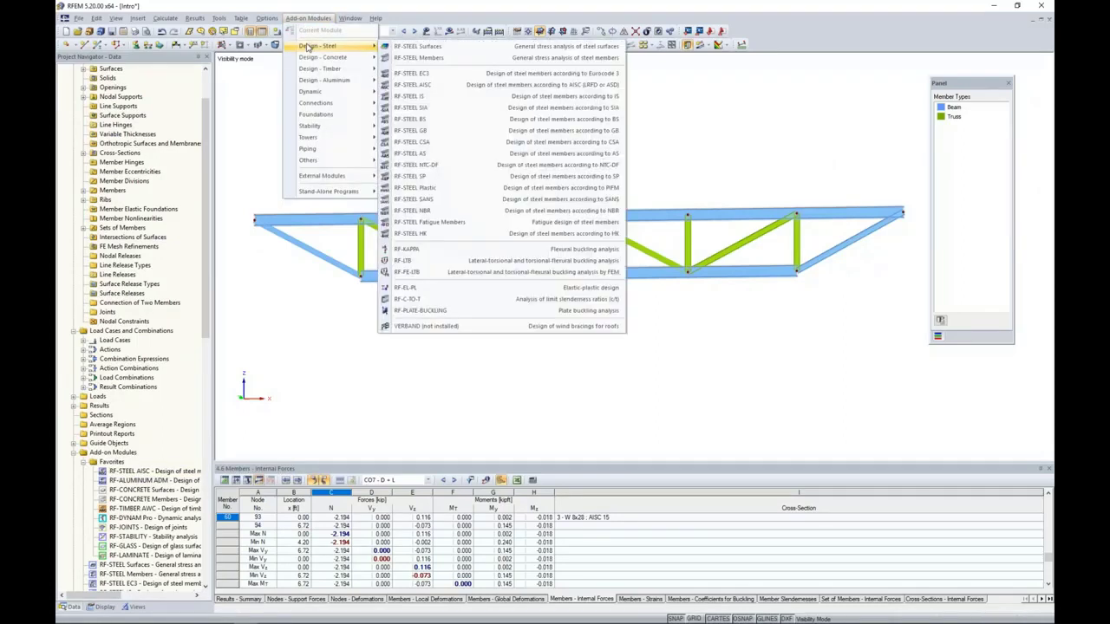
click(418, 85)
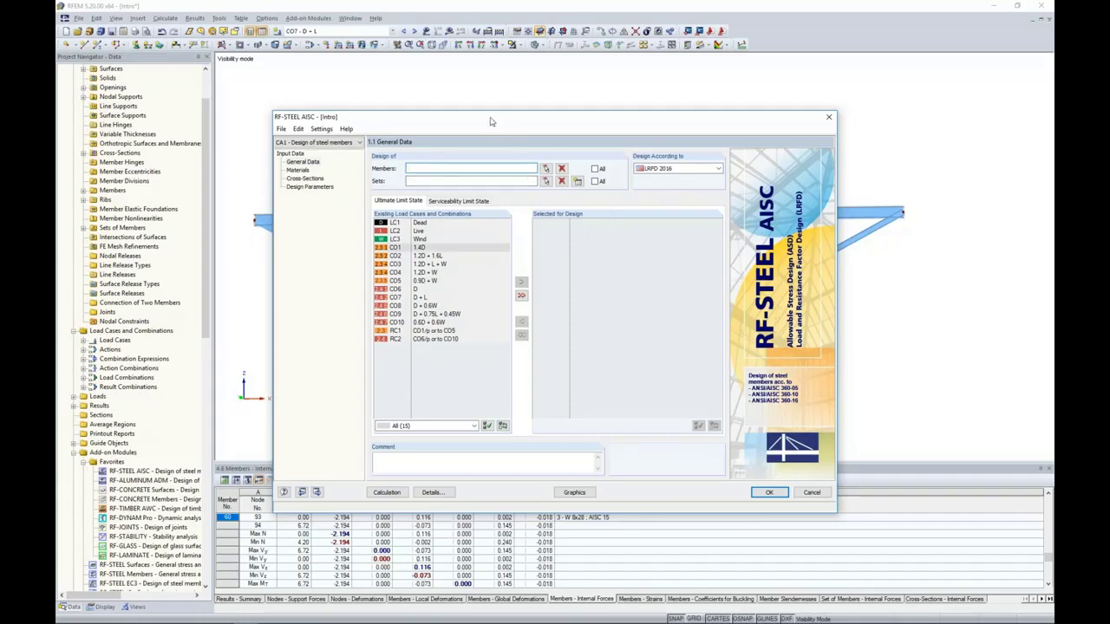
drag(489, 118, 490, 84)
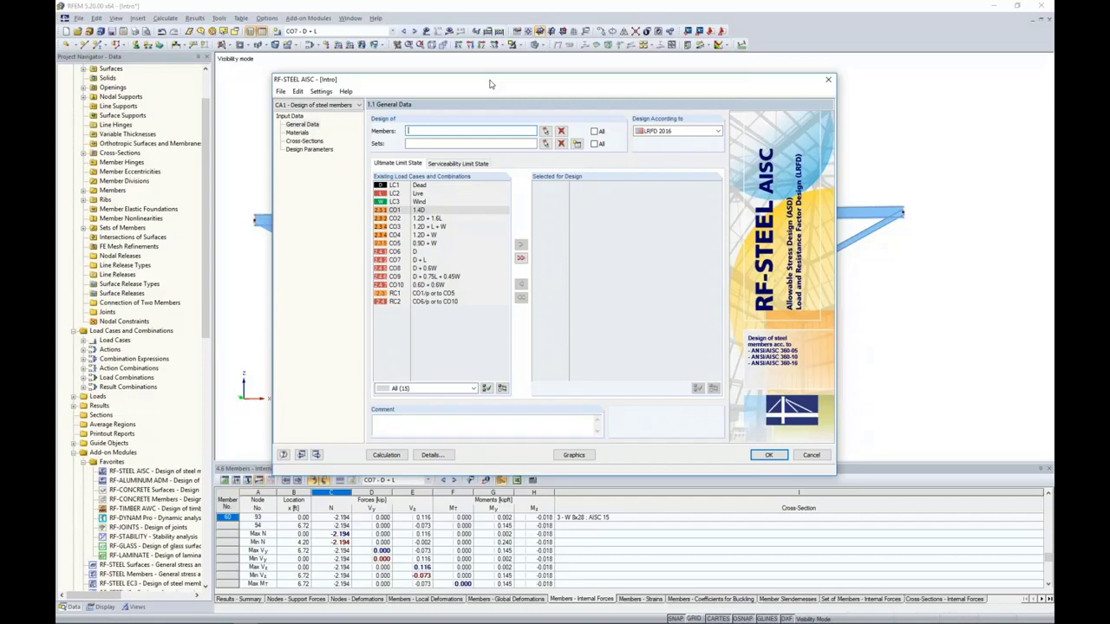
click(700, 133)
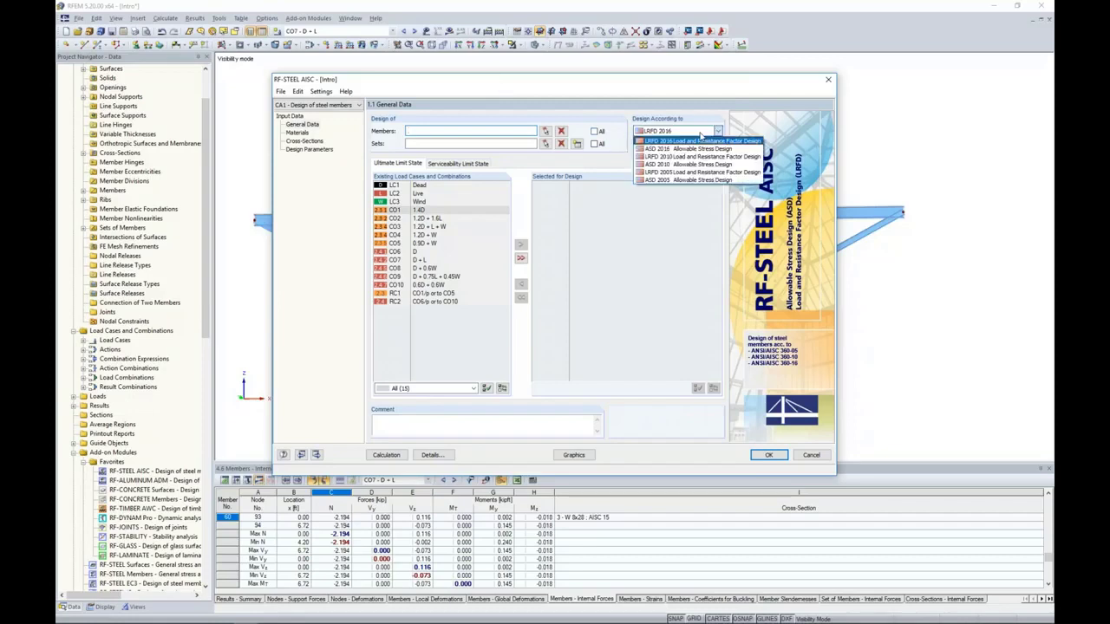
click(618, 145)
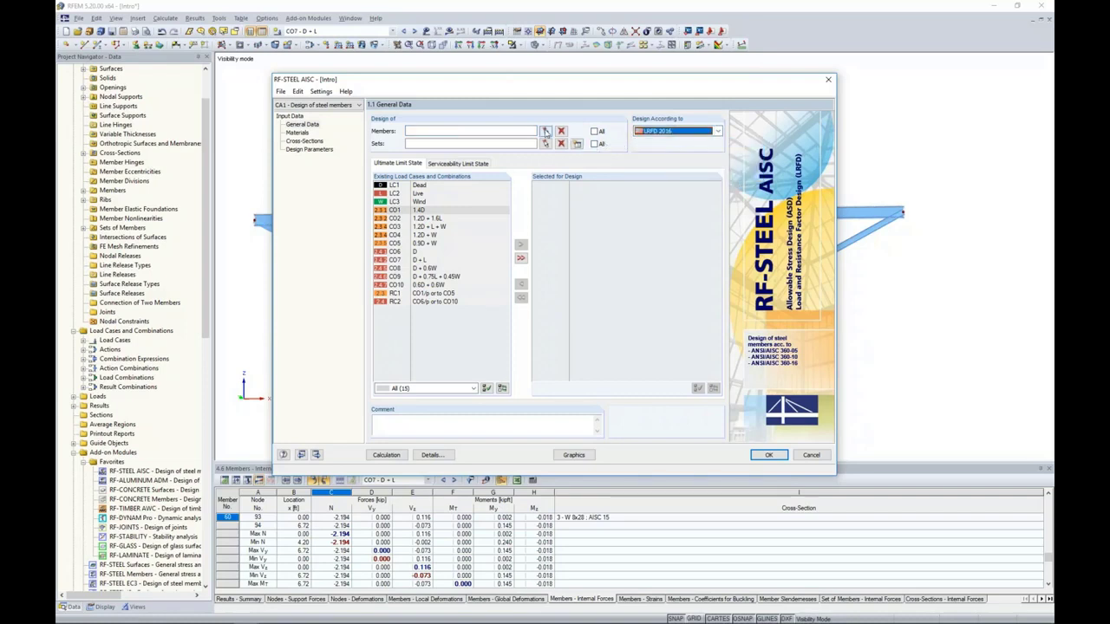
- Assign the truss's vertical and diagonal members 68-78 to the steel design by picking them graphically
click(545, 131)
drag(877, 256, 777, 244)
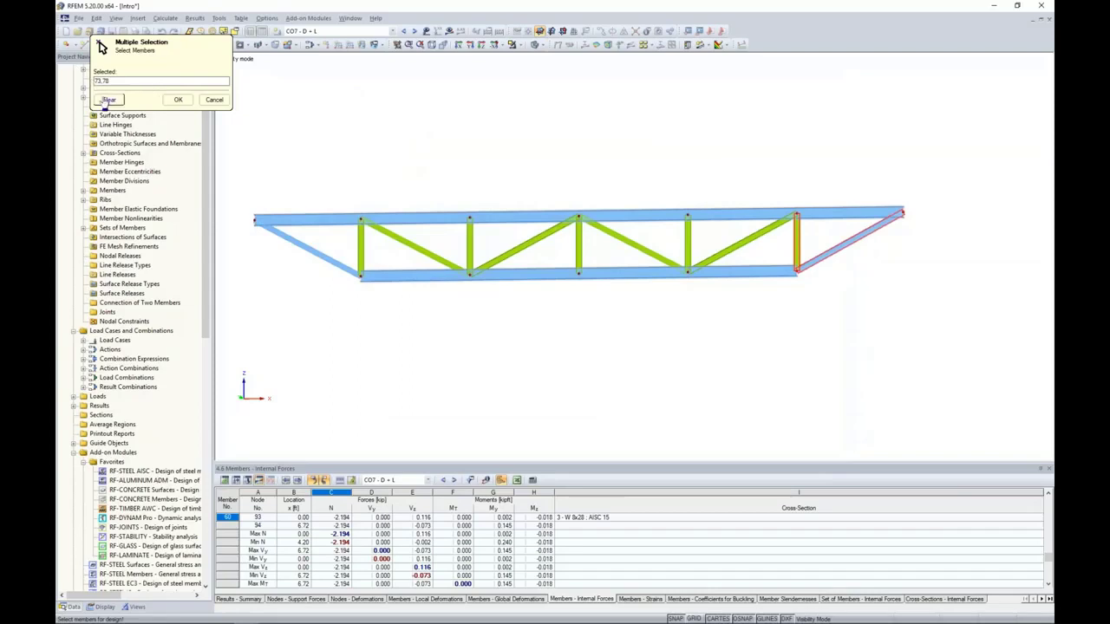
click(109, 99)
drag(894, 255, 283, 249)
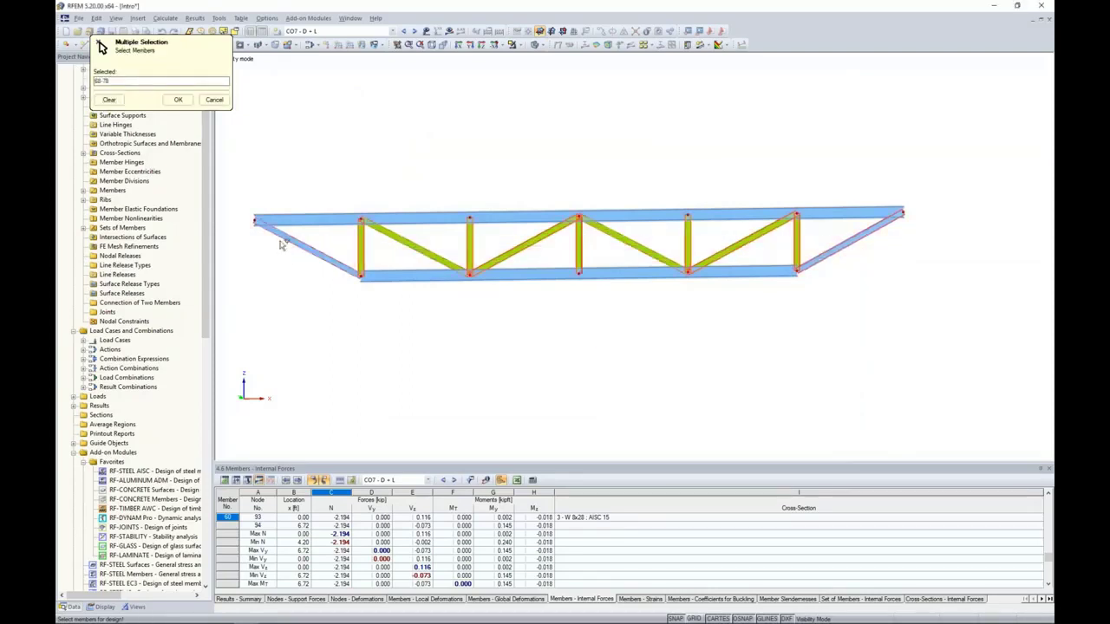
click(179, 100)
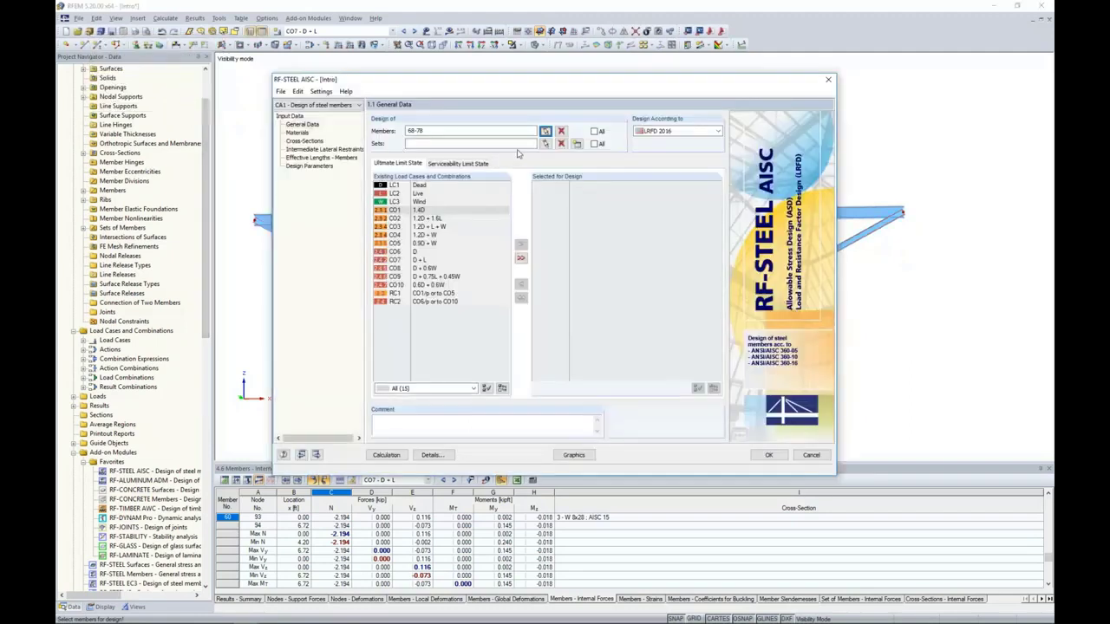
- Assign the truss's top chord, set of members 3, to the steel design by picking it graphically
click(544, 143)
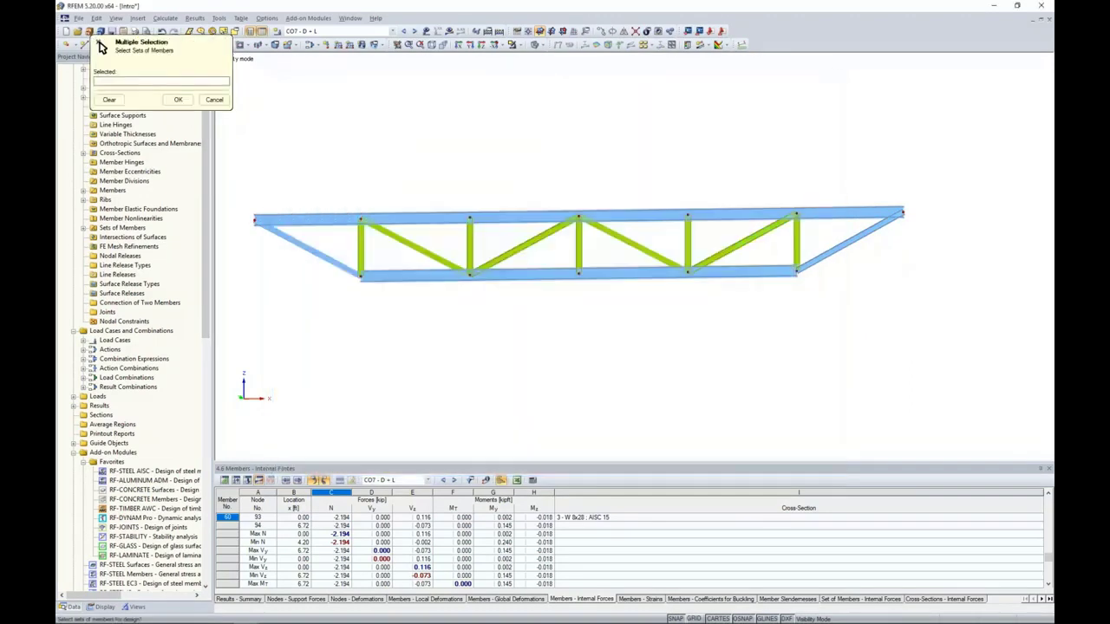
click(531, 210)
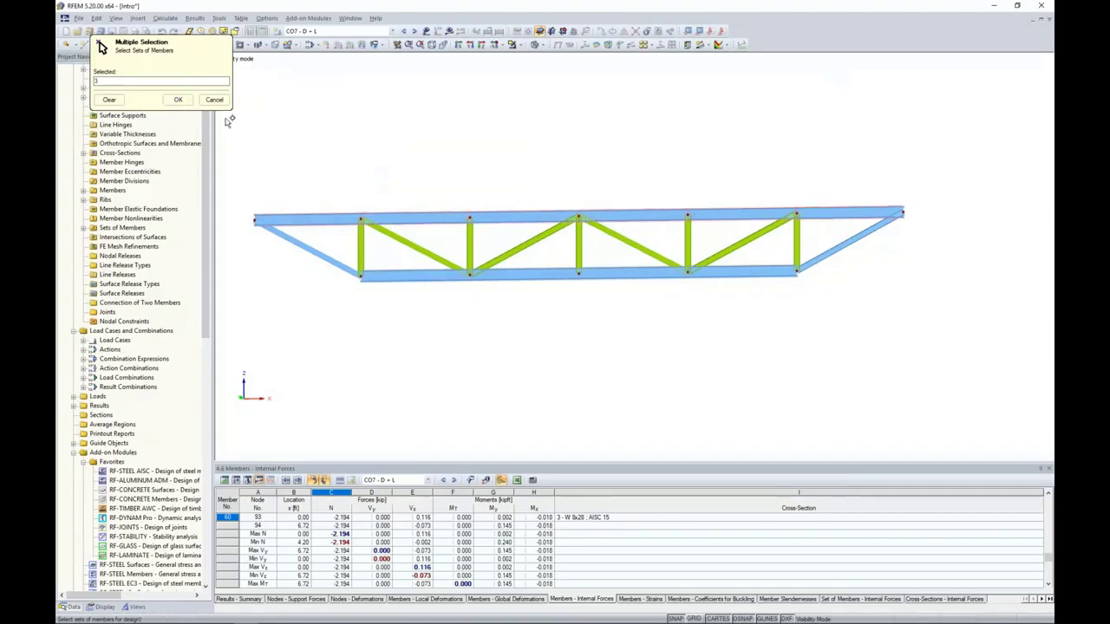
click(178, 99)
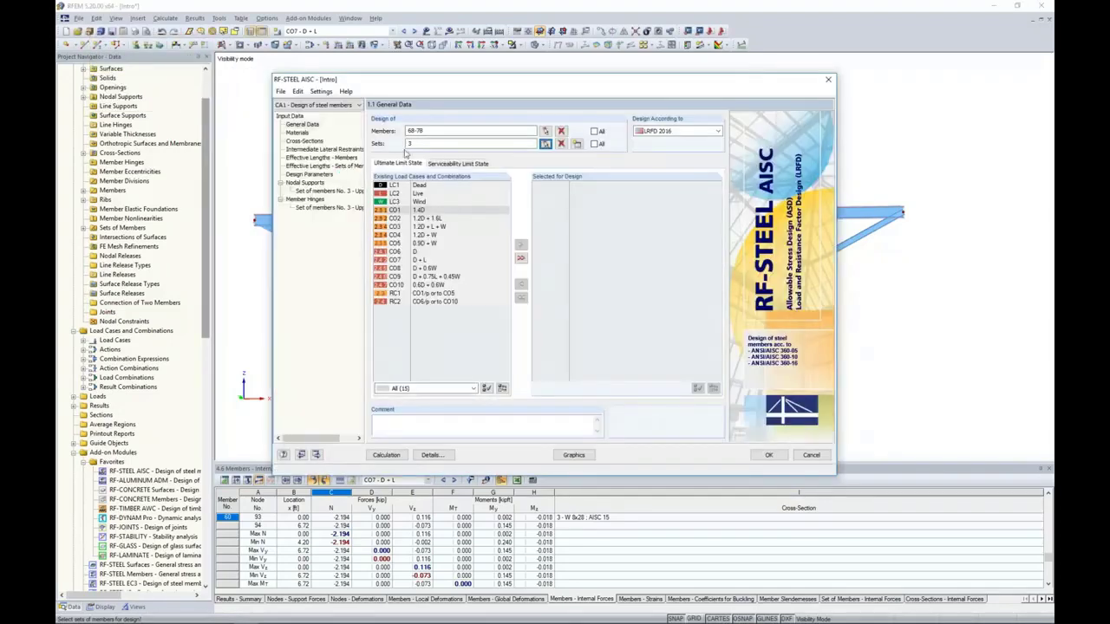
- Add load combinations CO1 to CO5 to the ultimate limit state design
click(428, 211)
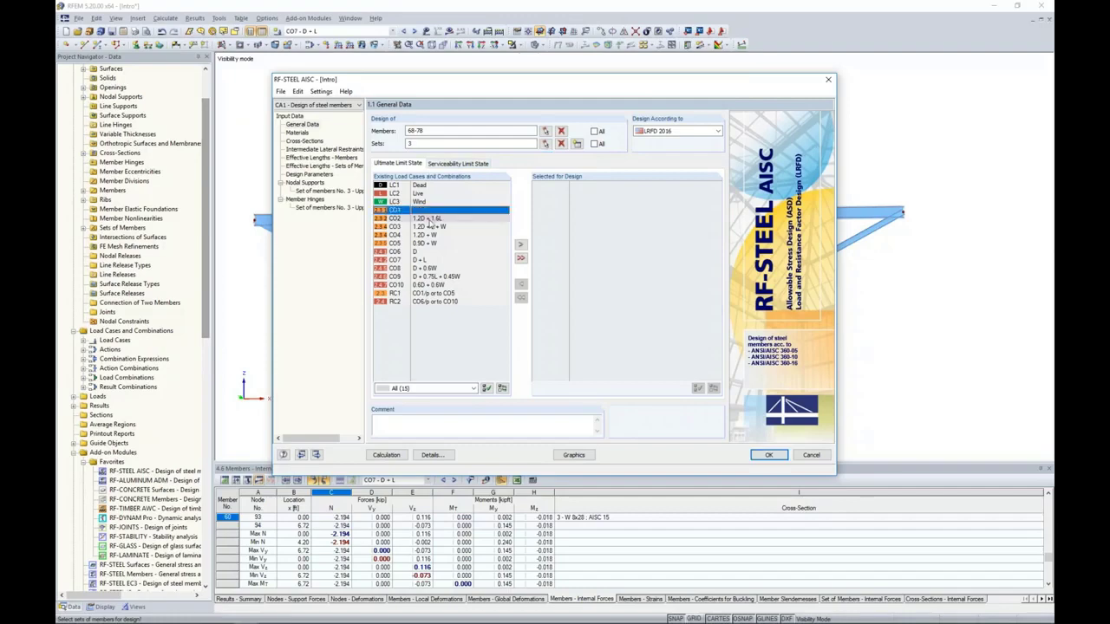
shift+click(423, 243)
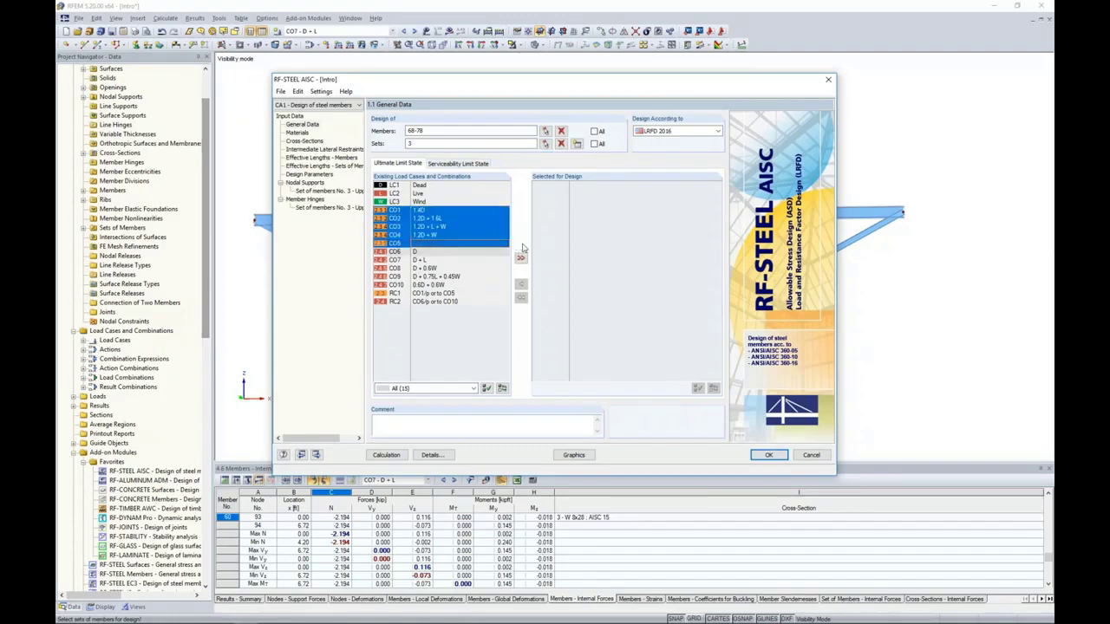
click(520, 245)
- Add load combinations CO6 to CO10 to the serviceability limit state design
click(458, 163)
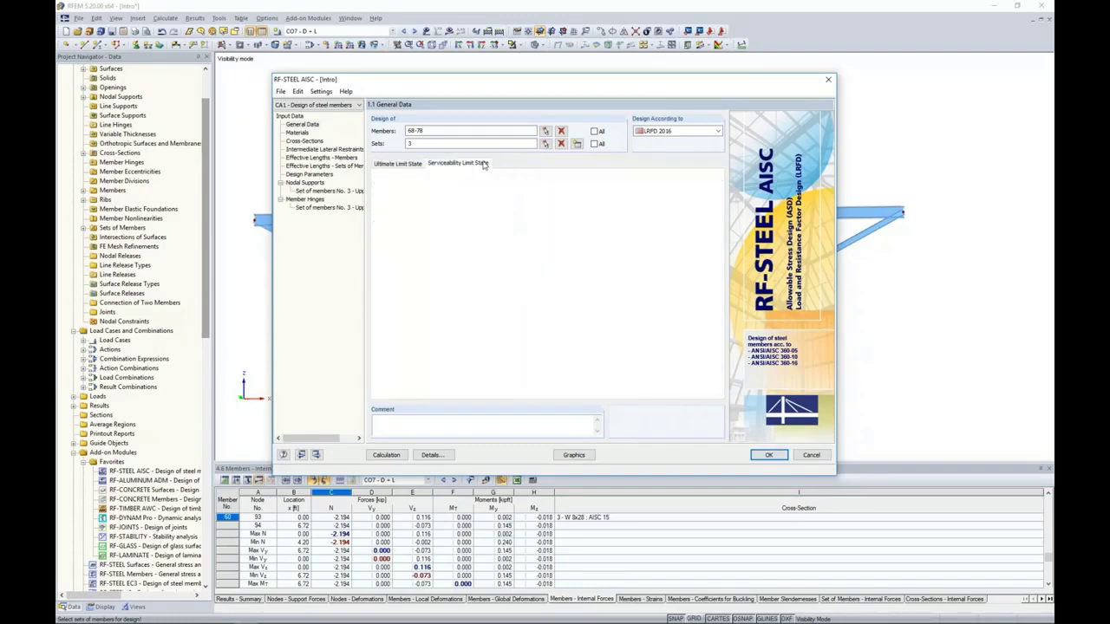
click(429, 253)
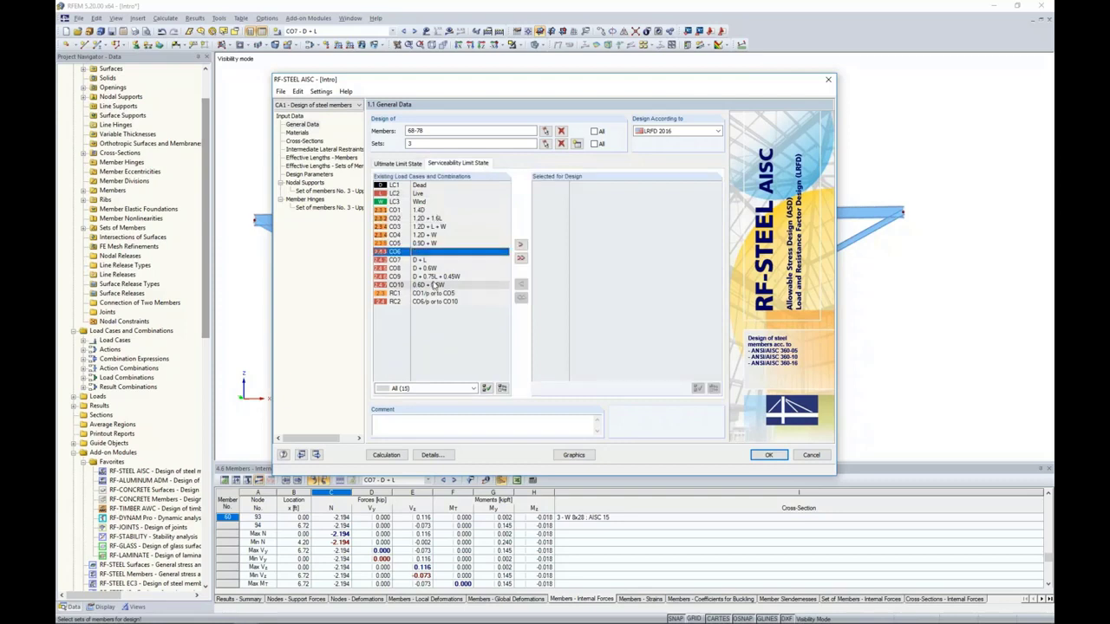
shift+click(434, 286)
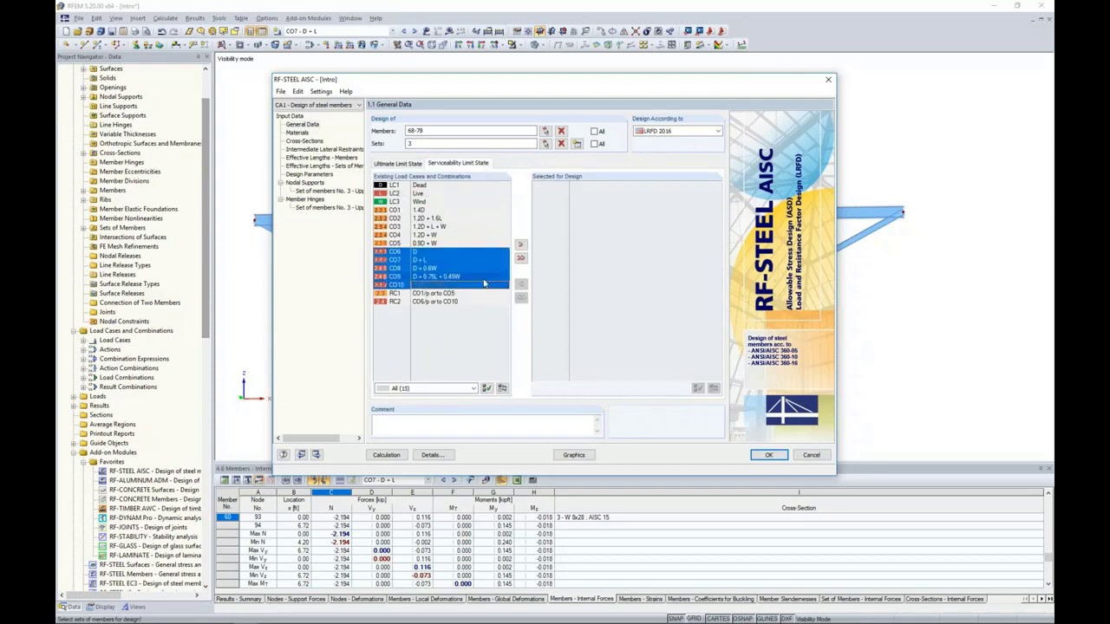
click(520, 245)
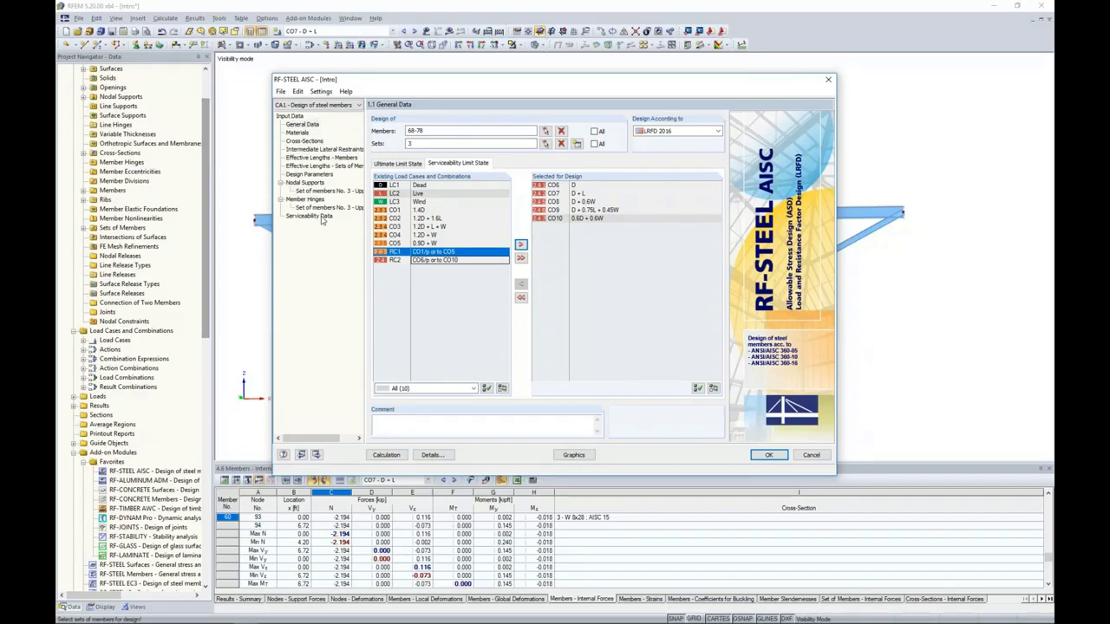
- Review the properties of Steel A992 and the W 8x28 cross-section, including its optimization options
click(298, 132)
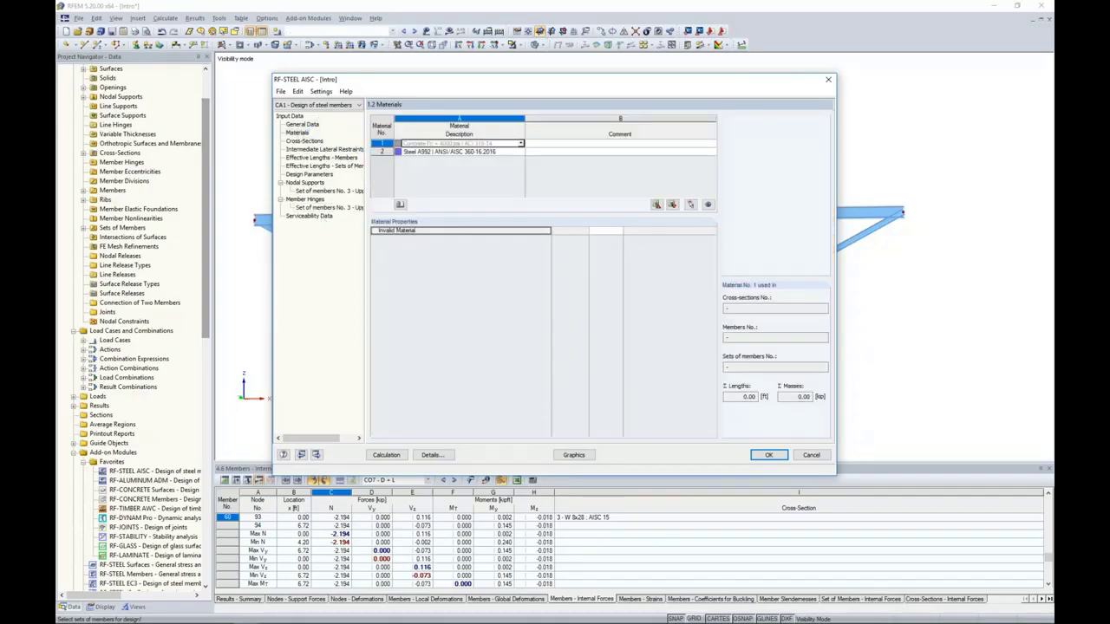
click(420, 152)
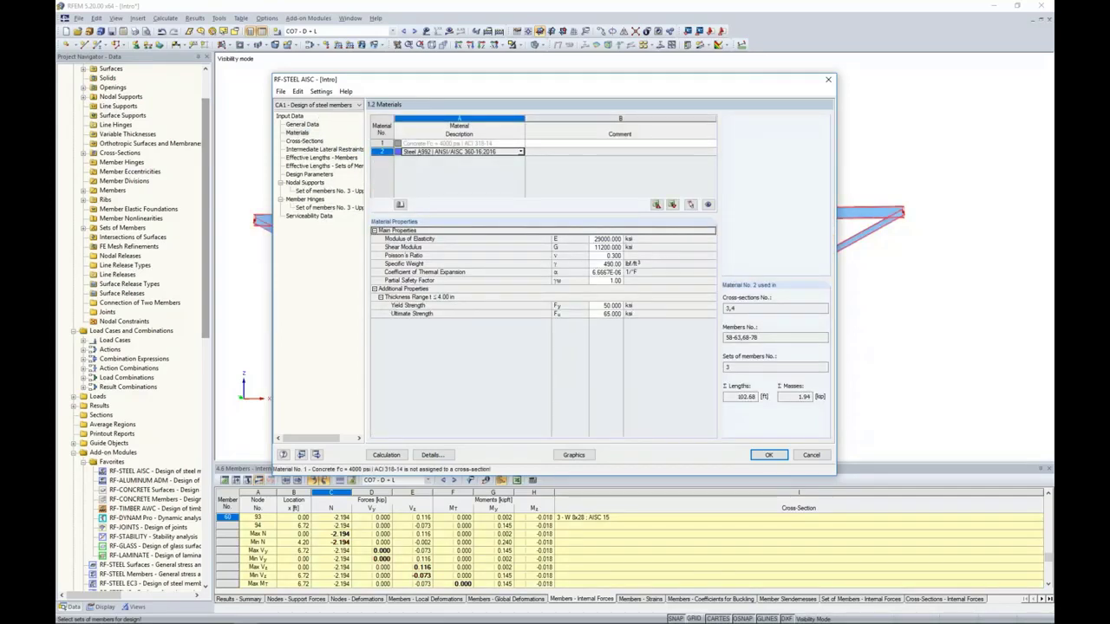
click(313, 142)
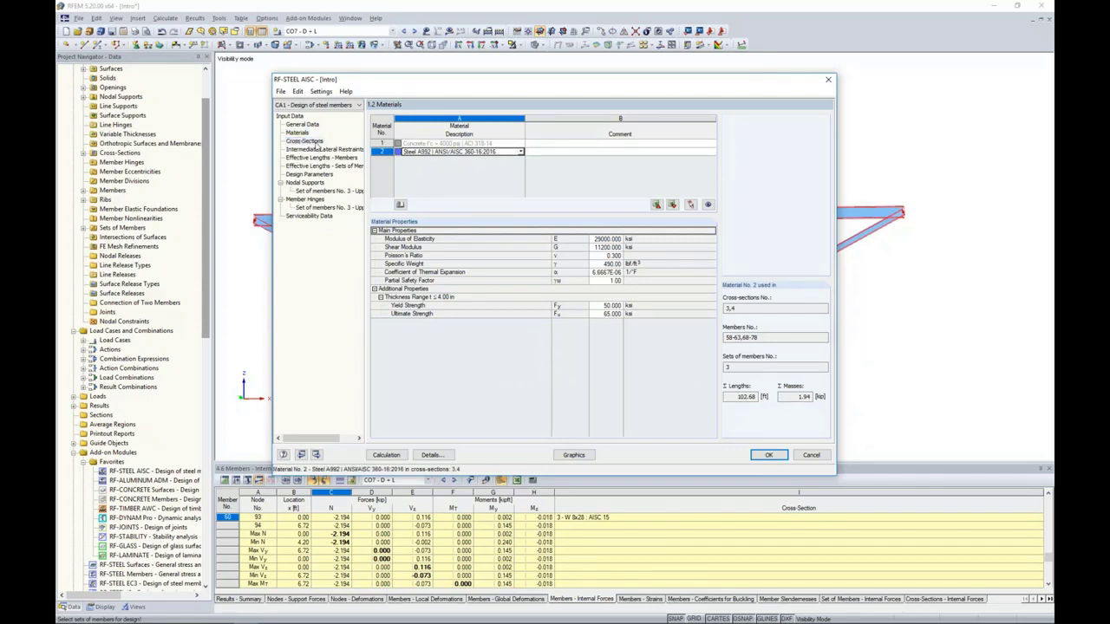
click(438, 161)
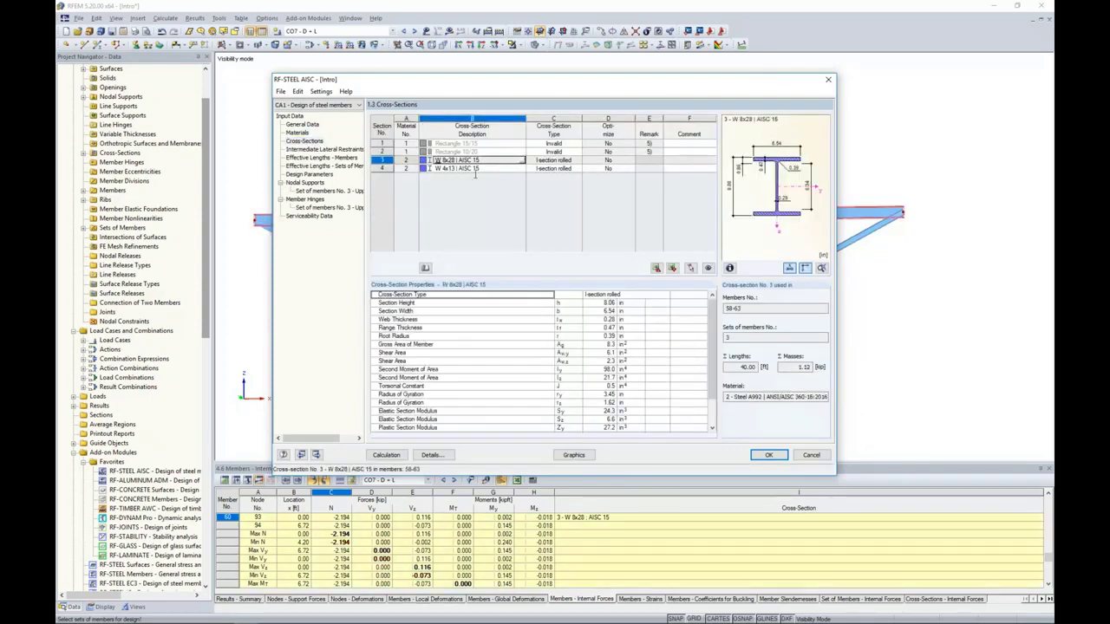
click(613, 161)
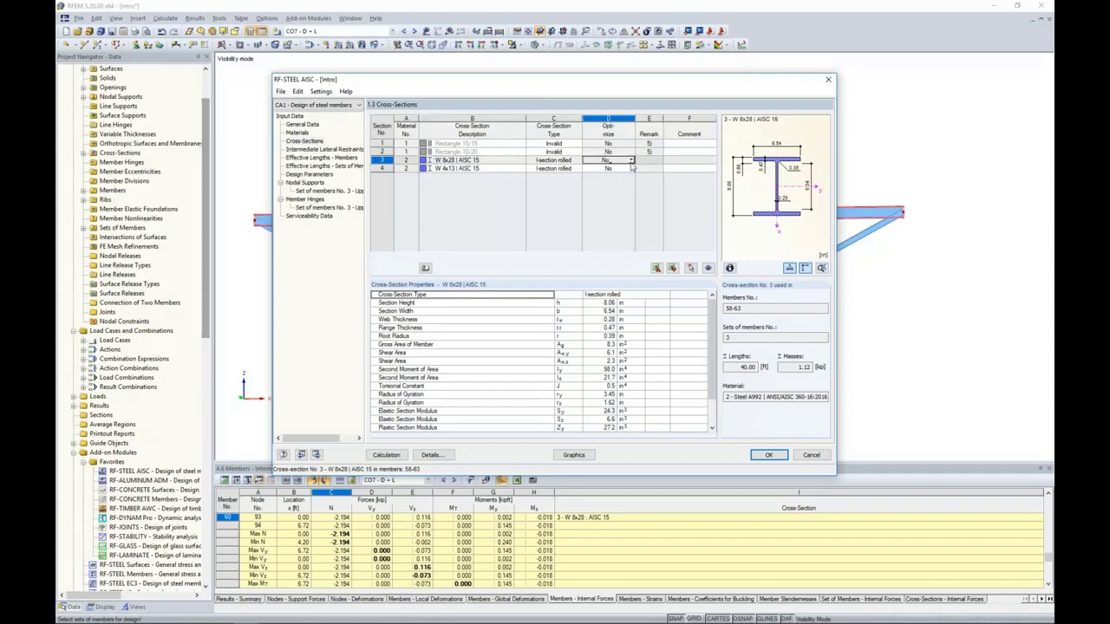
click(631, 162)
click(626, 168)
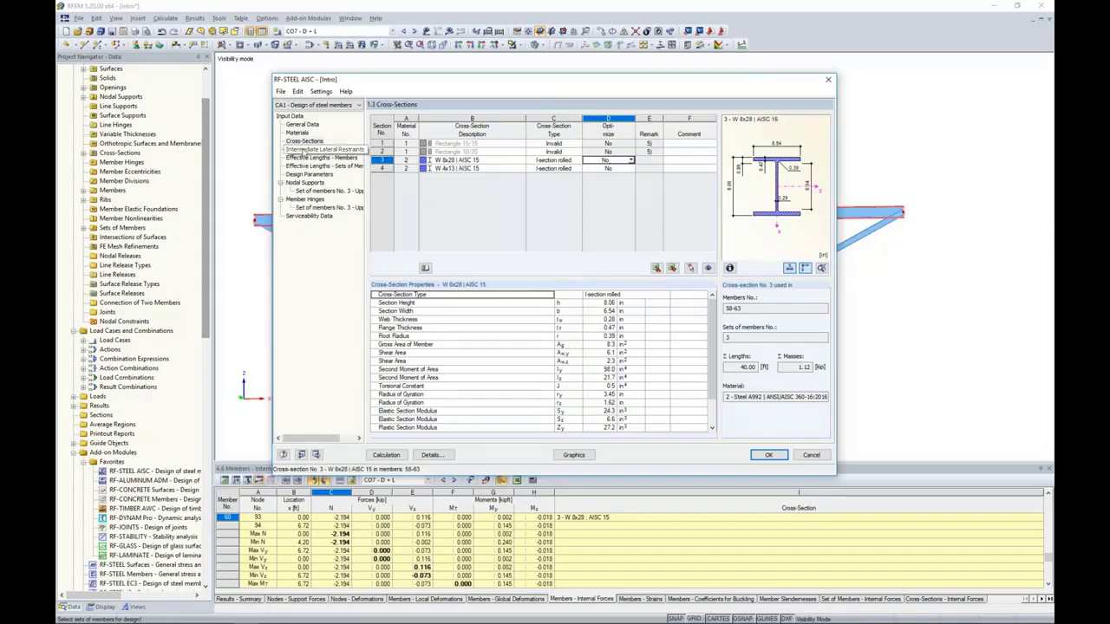
- Open the intermediate lateral restraints input and check where member 58 lies in the truss
click(312, 150)
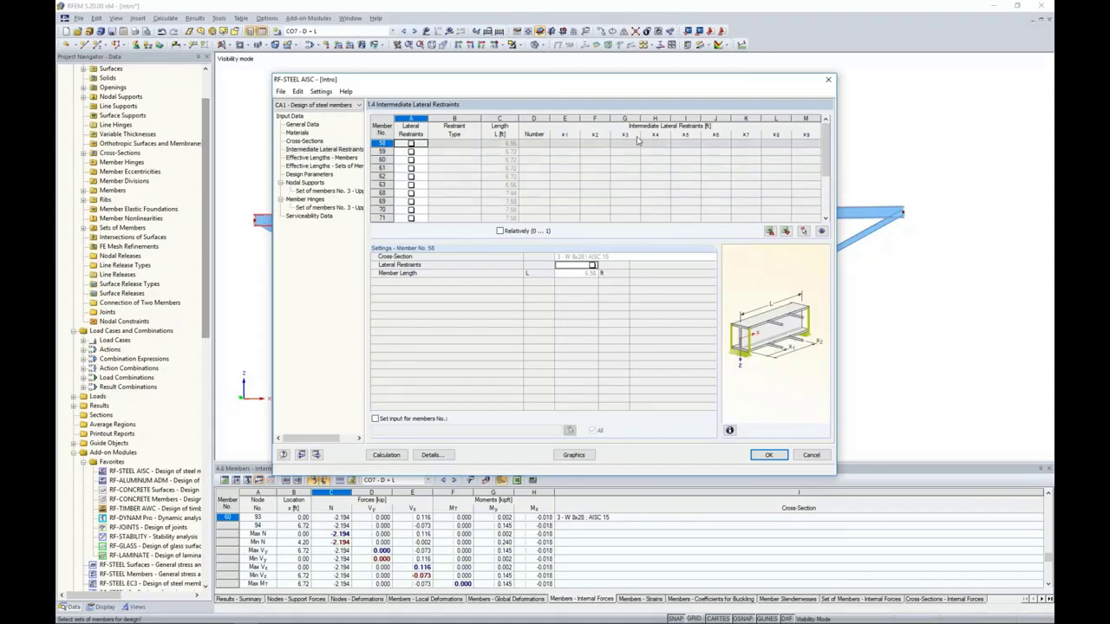
drag(623, 81, 620, 288)
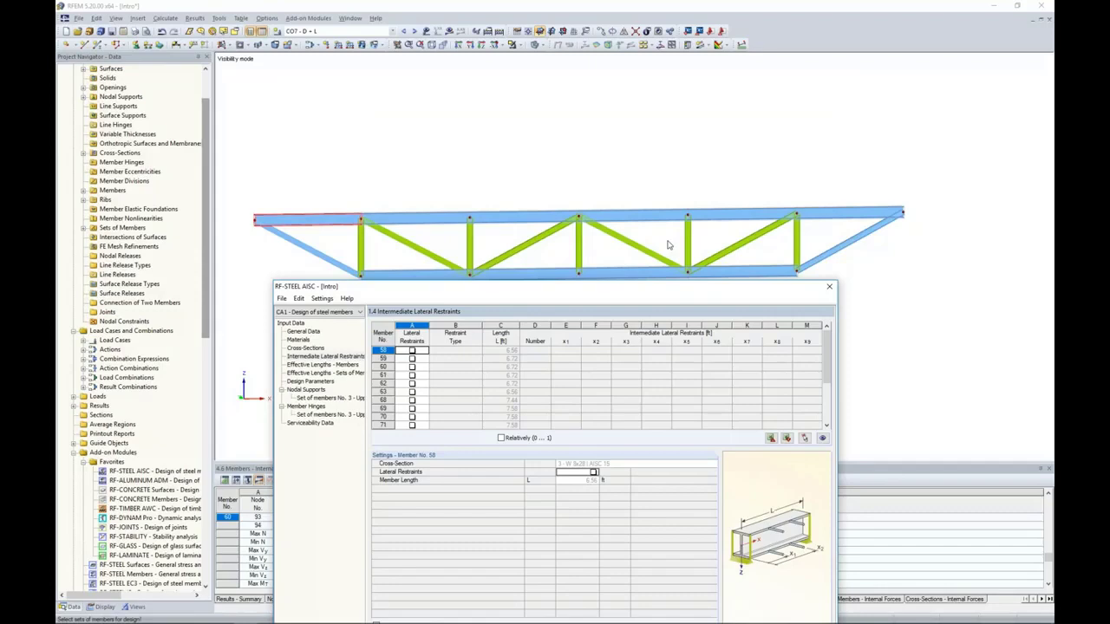
drag(605, 288, 645, 70)
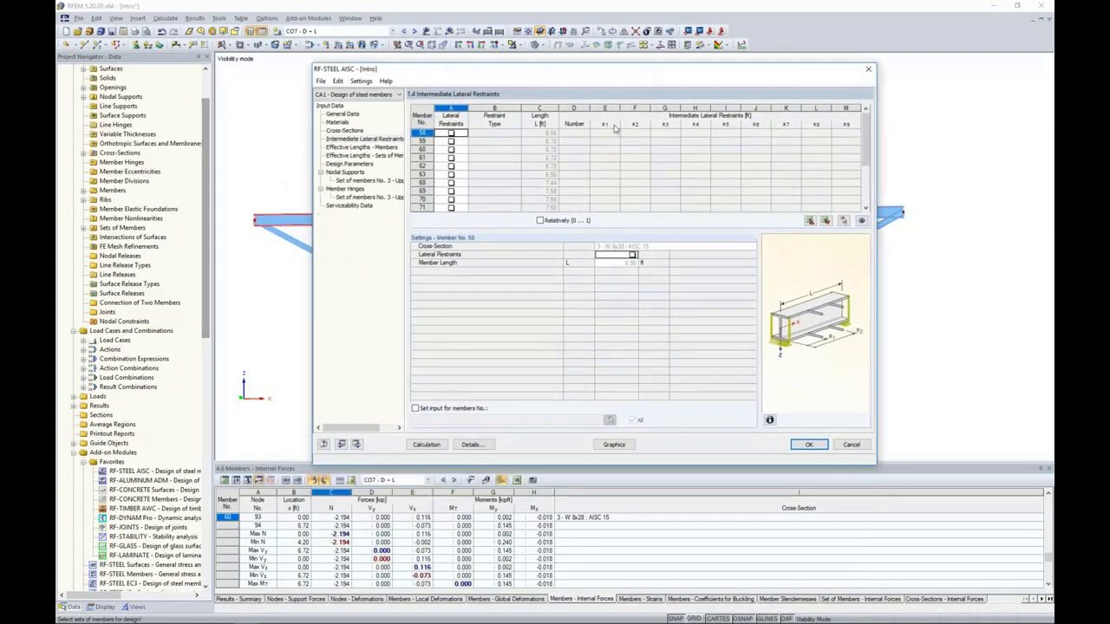
- Limit the lateral restraint input to top chord members 58-63 by picking them graphically instead of using all members
click(416, 409)
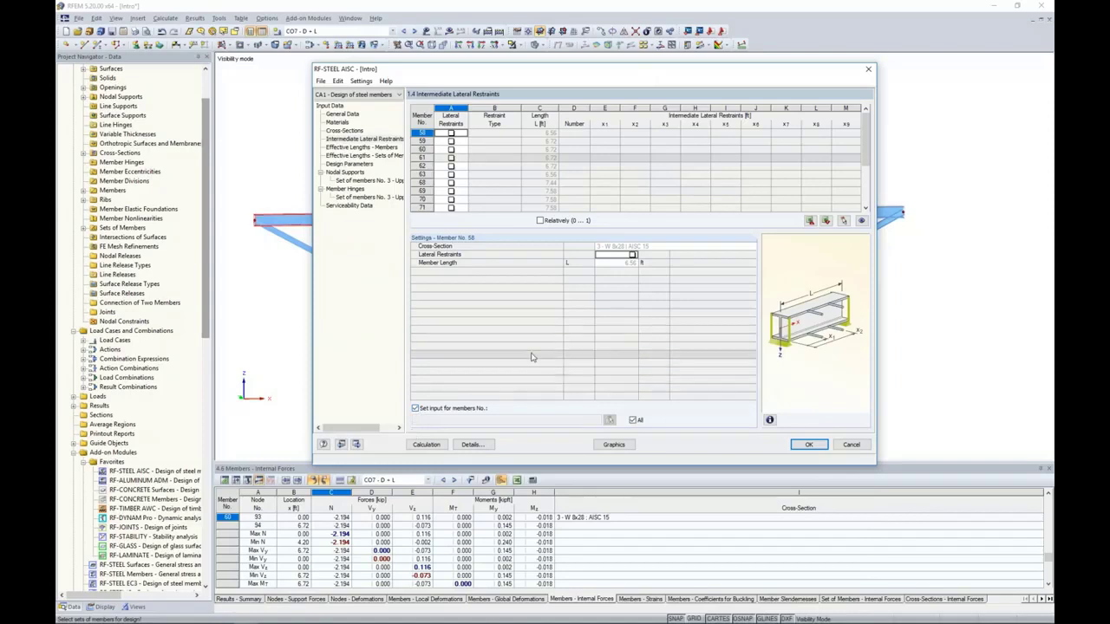
click(633, 421)
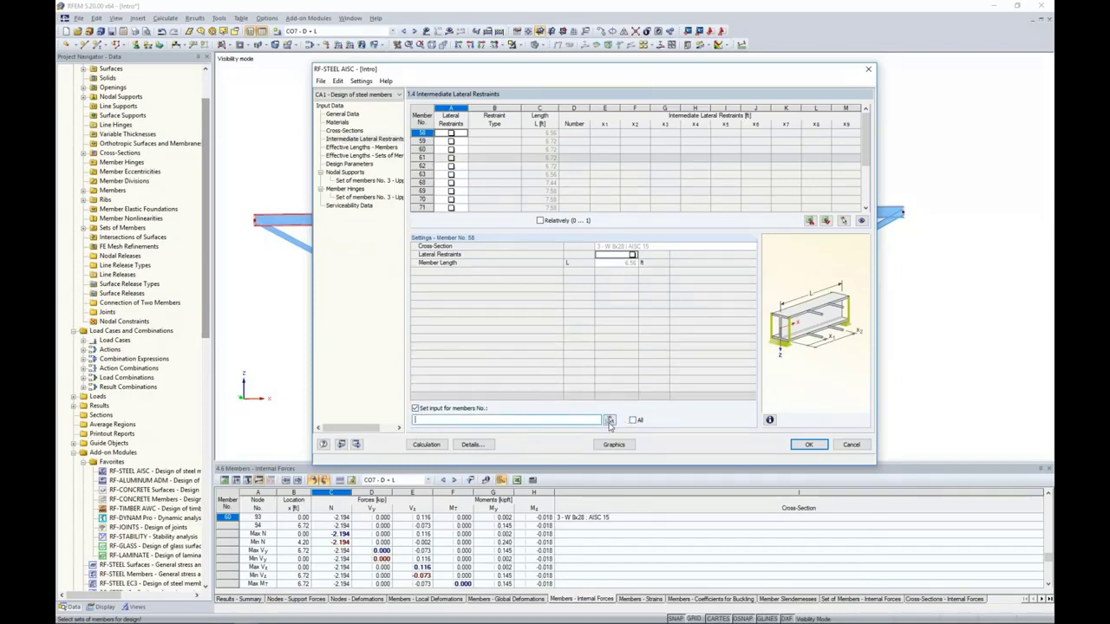
click(611, 421)
click(340, 221)
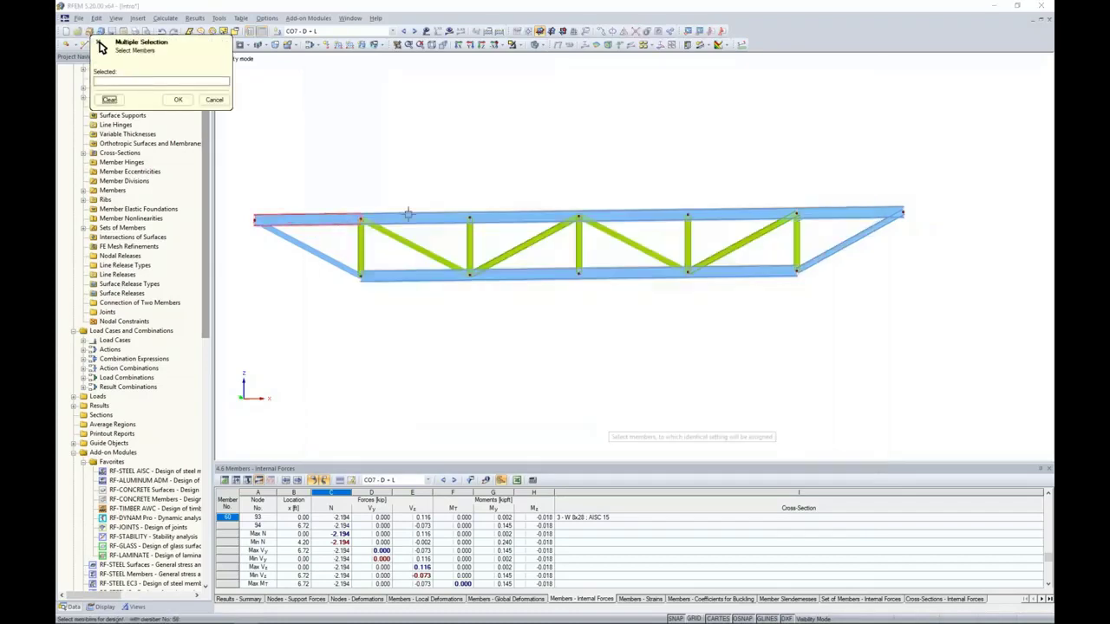
click(415, 215)
click(493, 215)
click(668, 214)
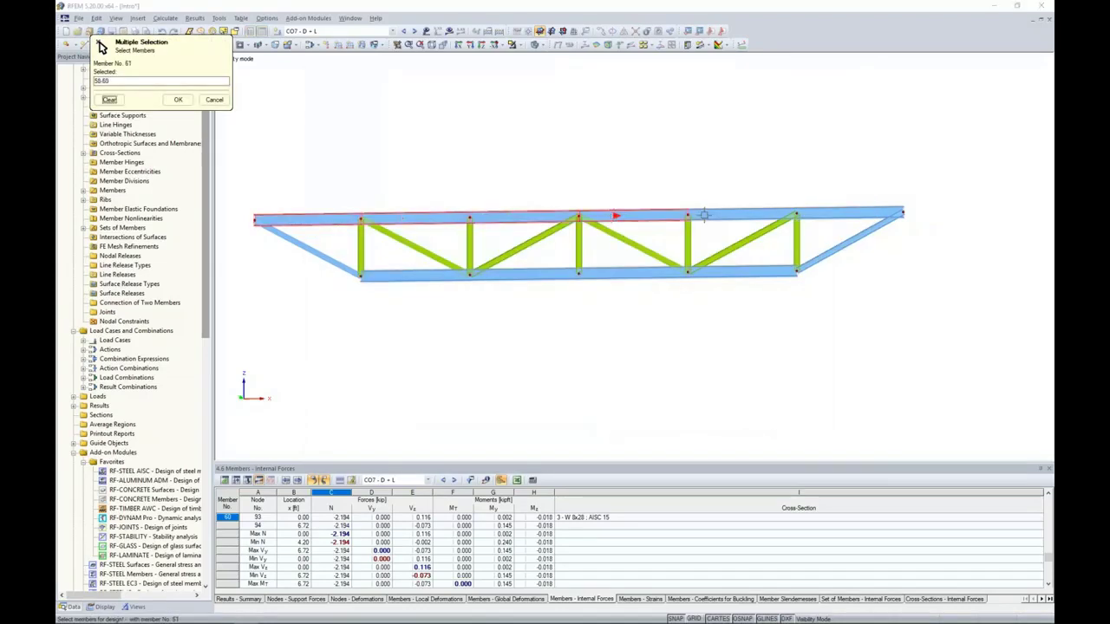
click(764, 213)
click(820, 211)
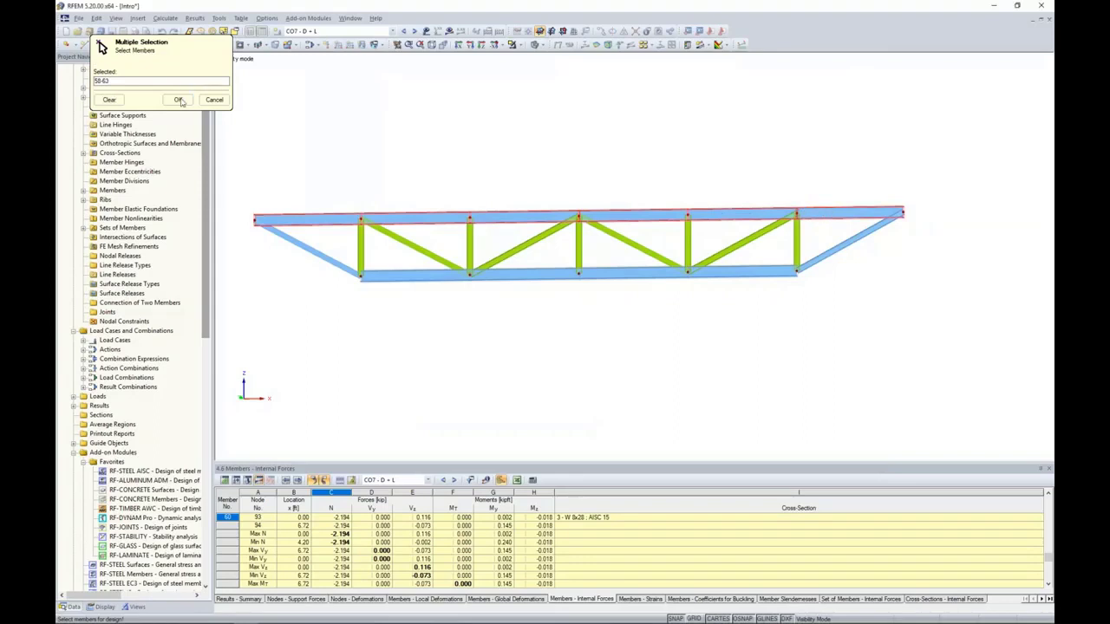
click(178, 99)
- Enable lateral restraints for members 58-63 with the restraint type Lateral (Upper Flange)
click(632, 255)
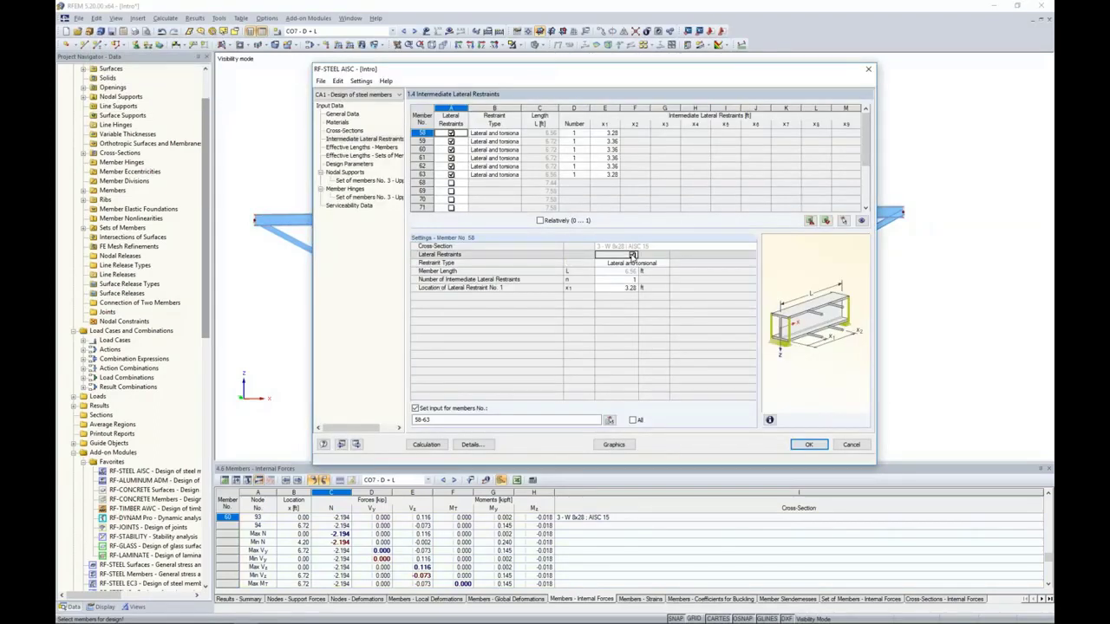
click(633, 263)
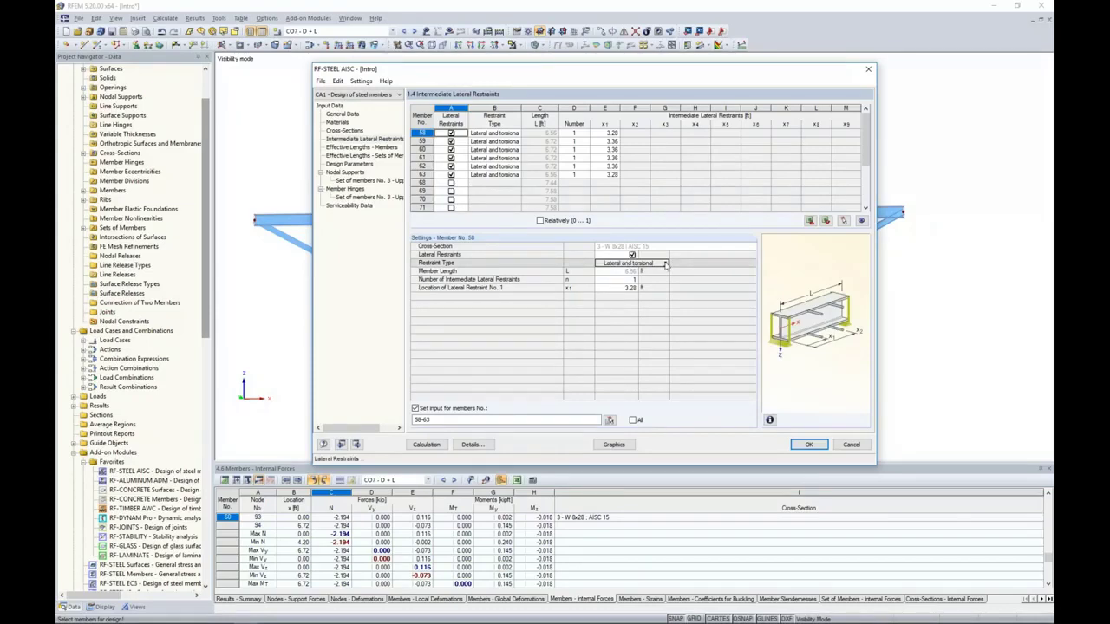
click(665, 263)
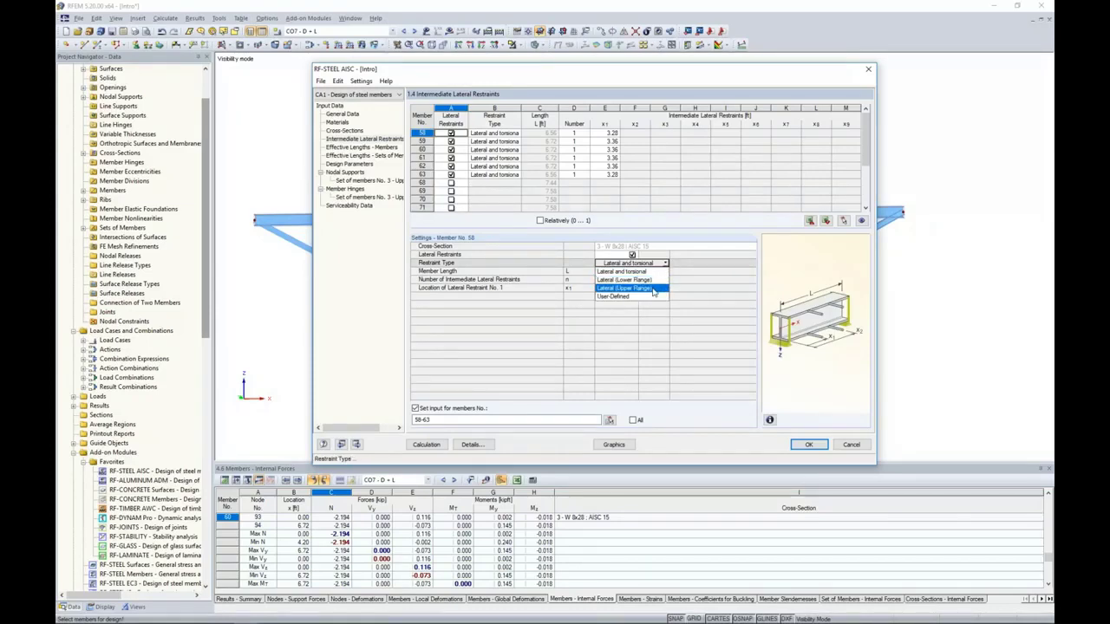
click(653, 290)
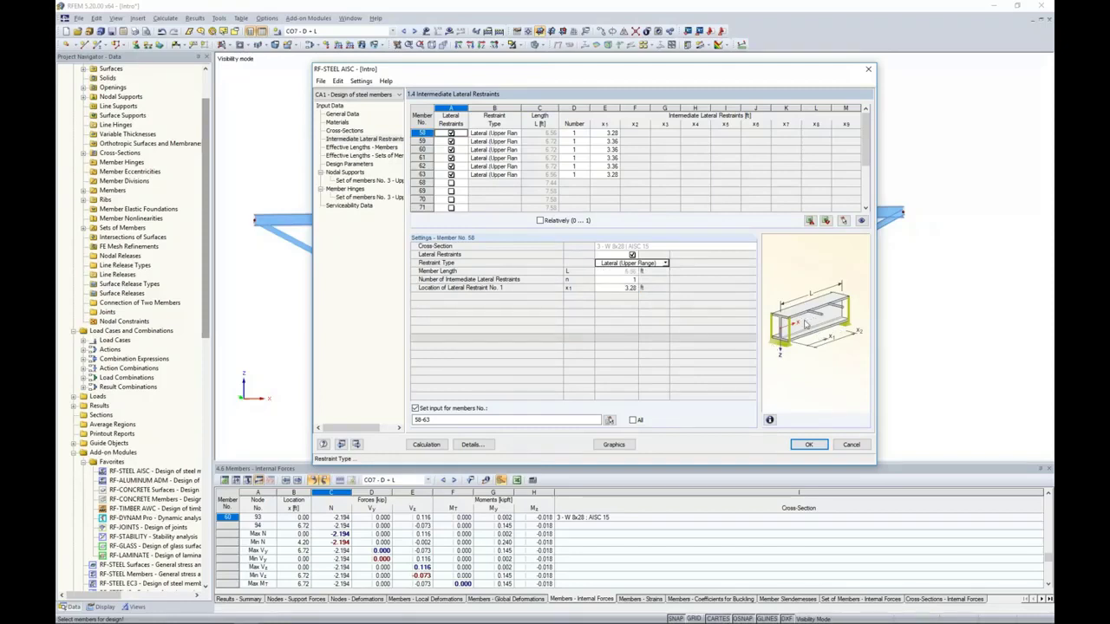
- Set the number of intermediate lateral restraints to 5 for members 58-63
click(617, 279)
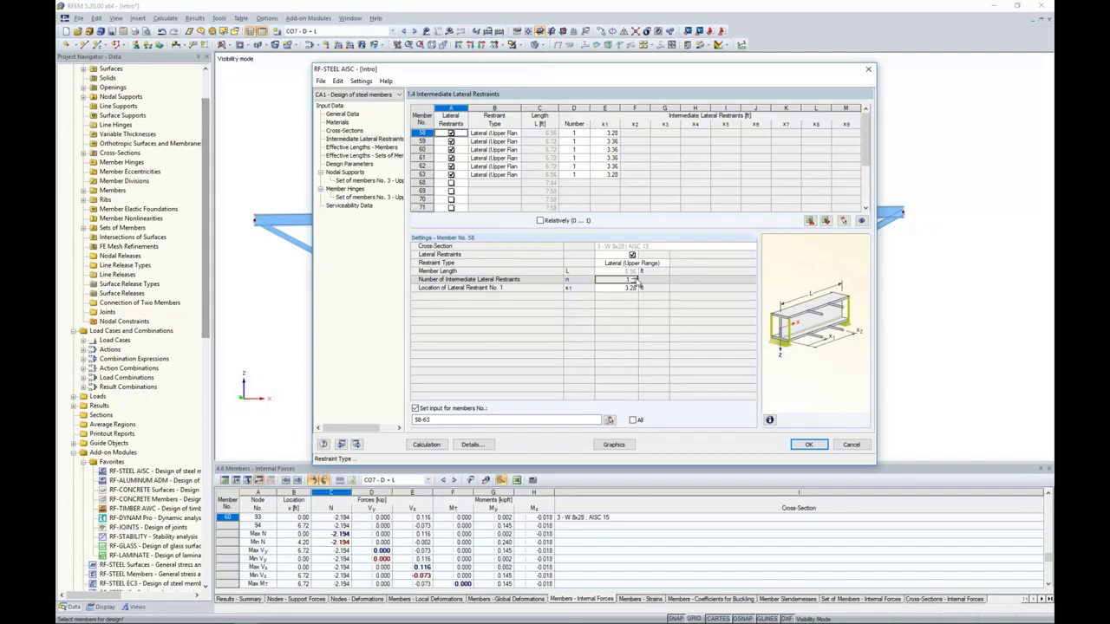
click(638, 276)
click(637, 277)
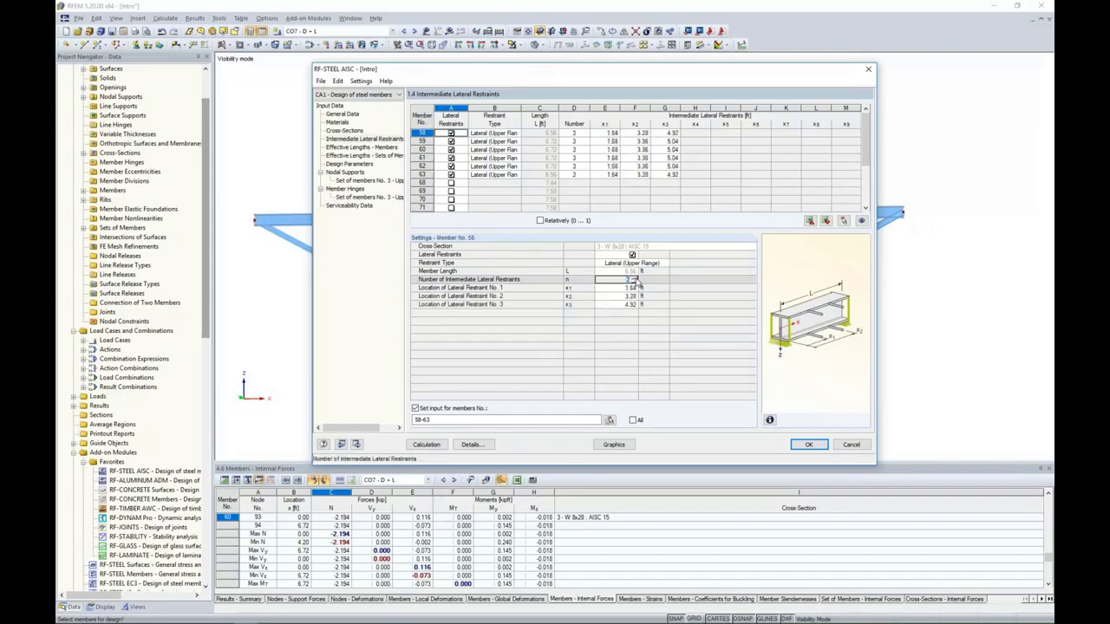
click(637, 277)
click(637, 277)
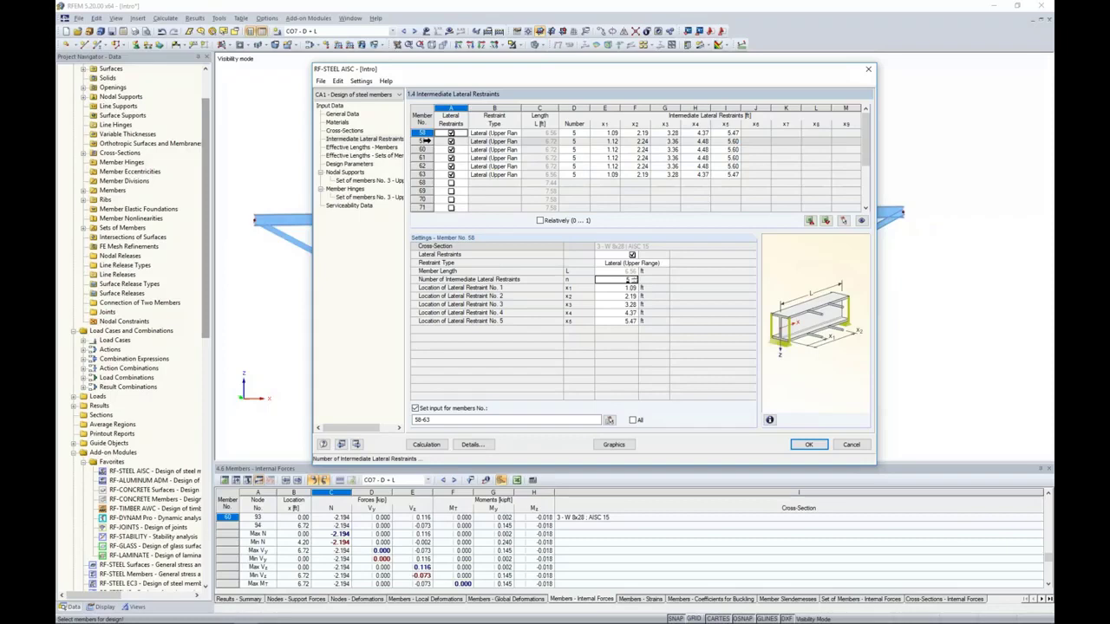
- Check which truss diagonals the rows for members 69, 71 and 72 in the lateral restraints table refer to
click(487, 191)
drag(516, 71, 497, 305)
scroll(466, 422, down, 1)
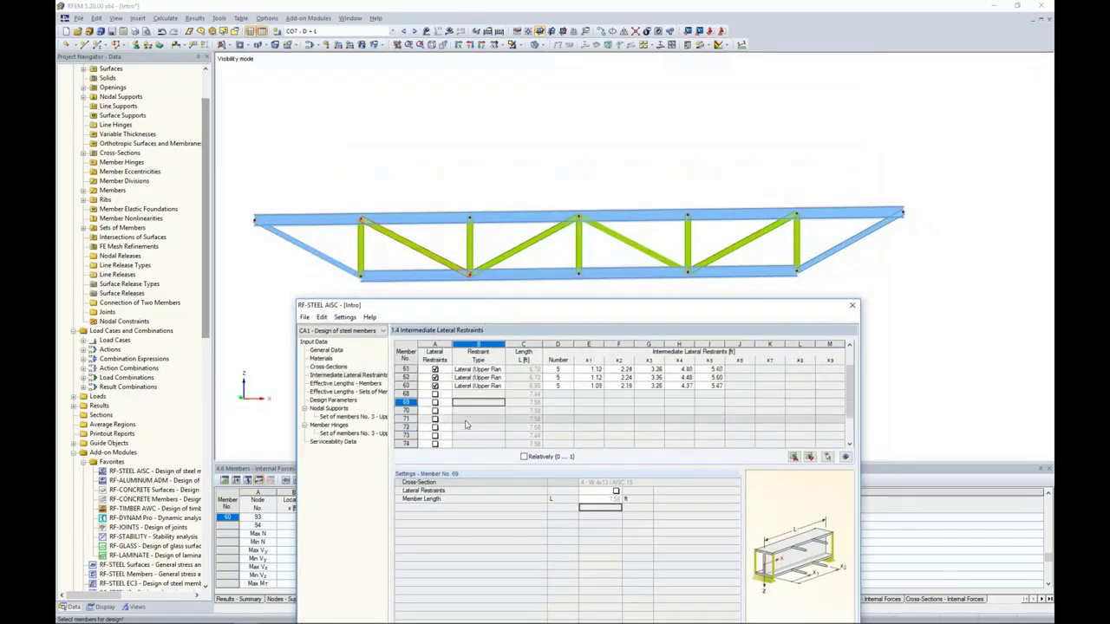
click(466, 422)
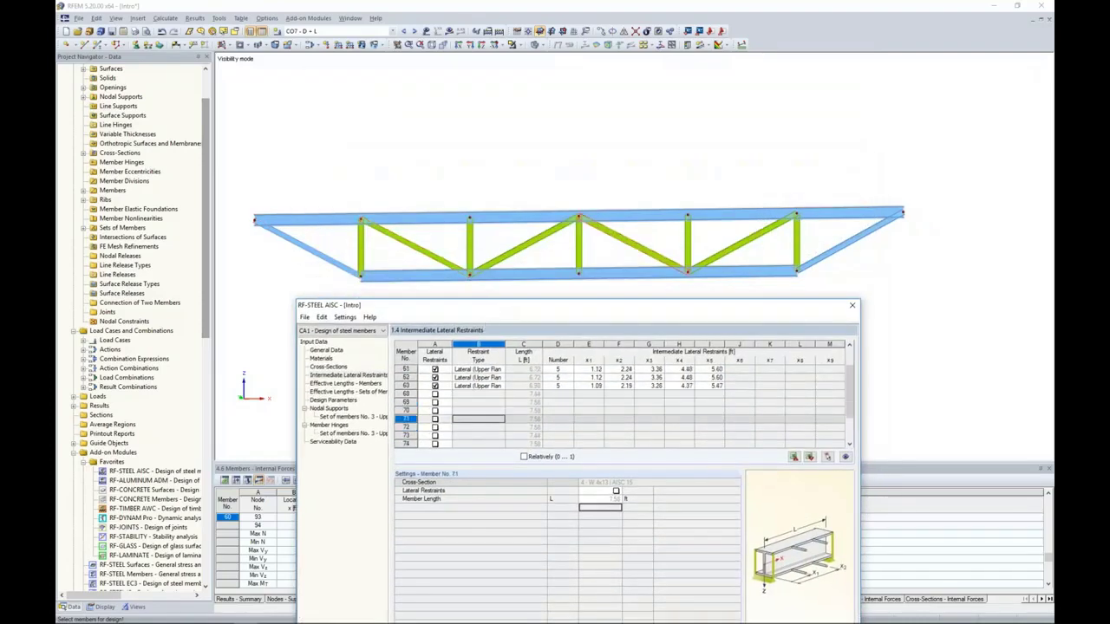
click(484, 426)
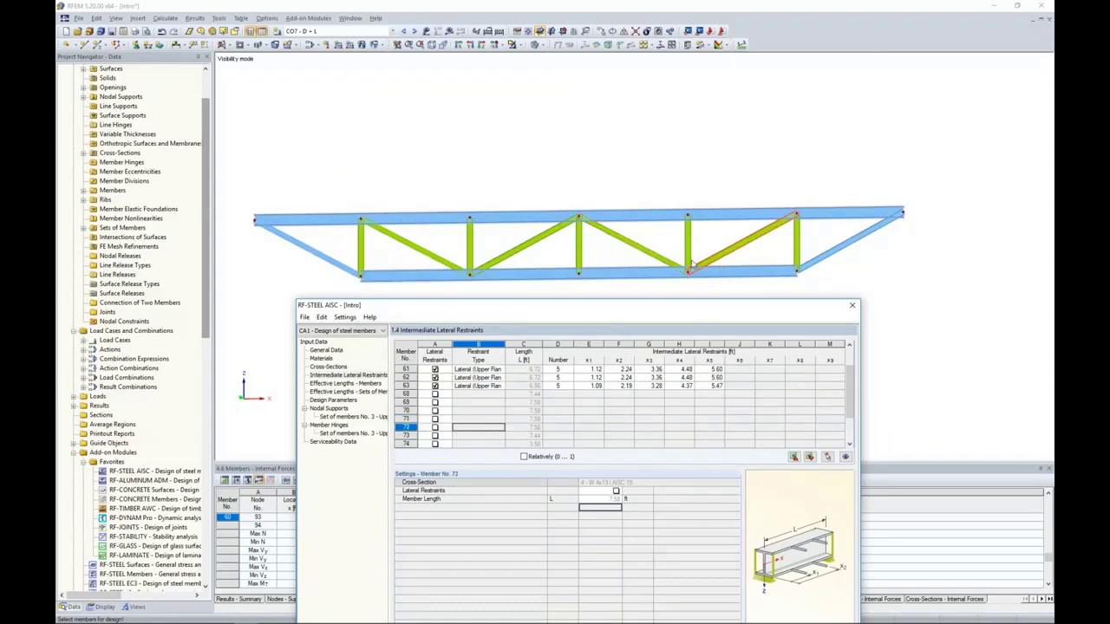
drag(602, 309, 626, 107)
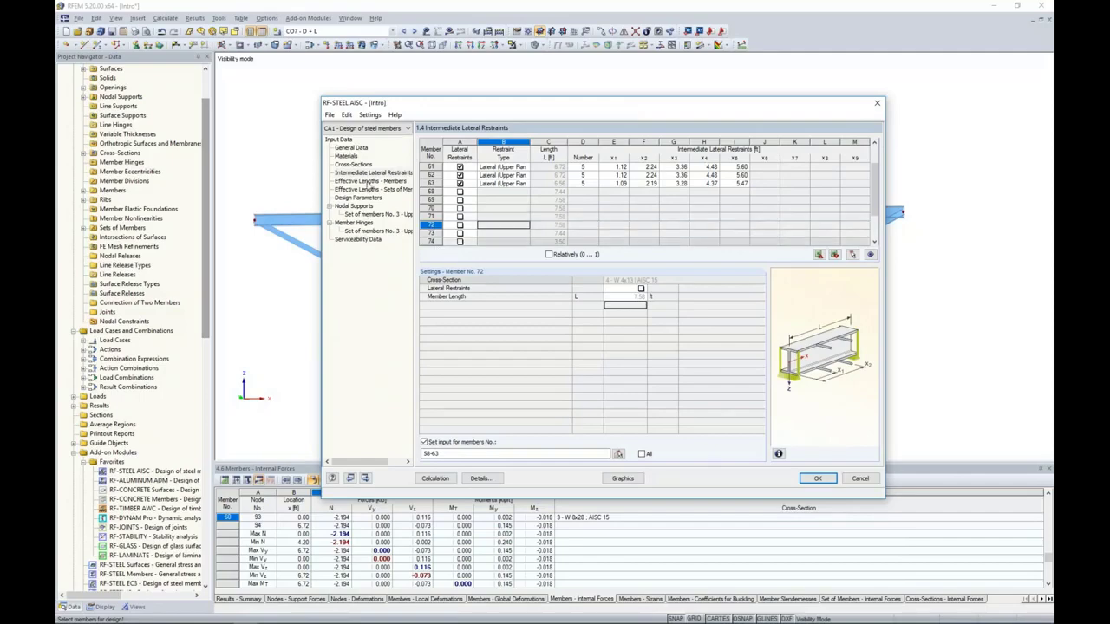
- Add members 68-78, picked graphically by windowing the truss web, to the serviceability data as individual Member entries
click(371, 181)
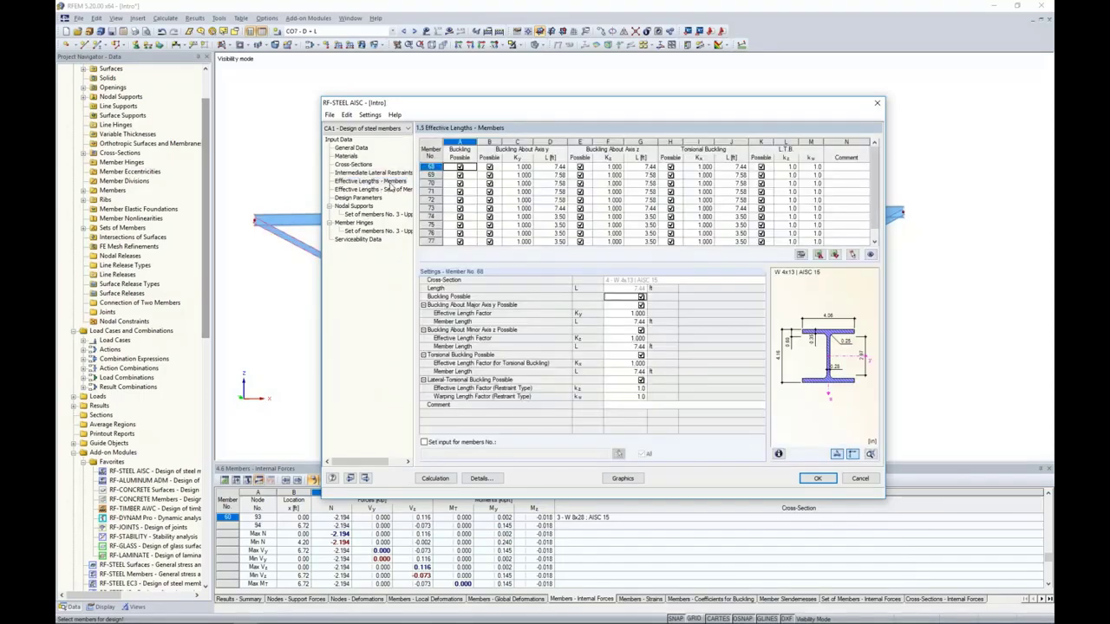
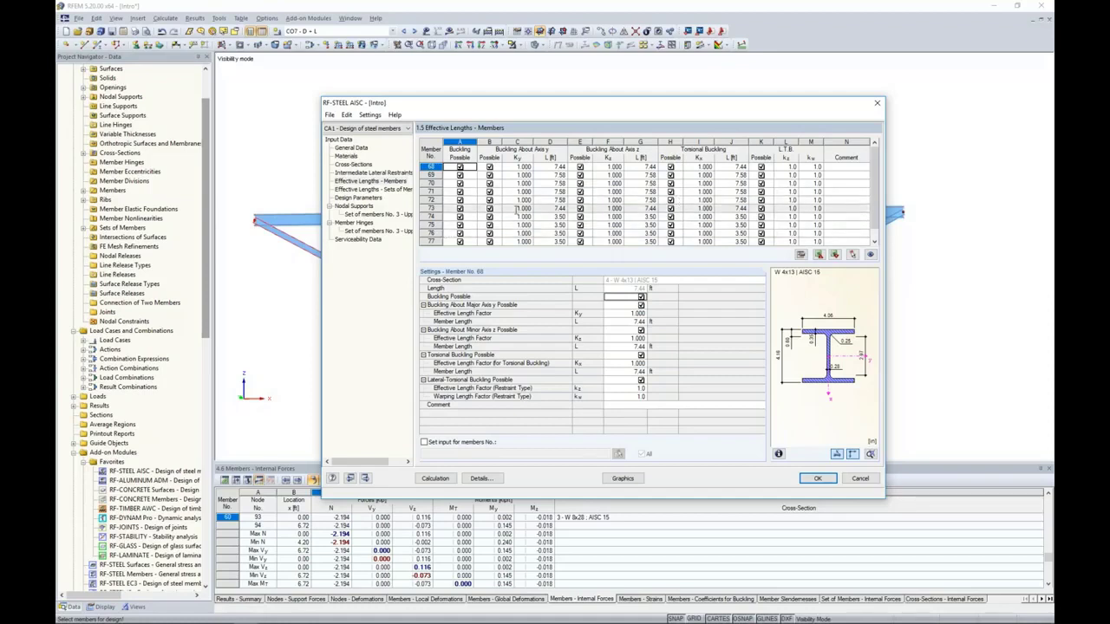
click(363, 239)
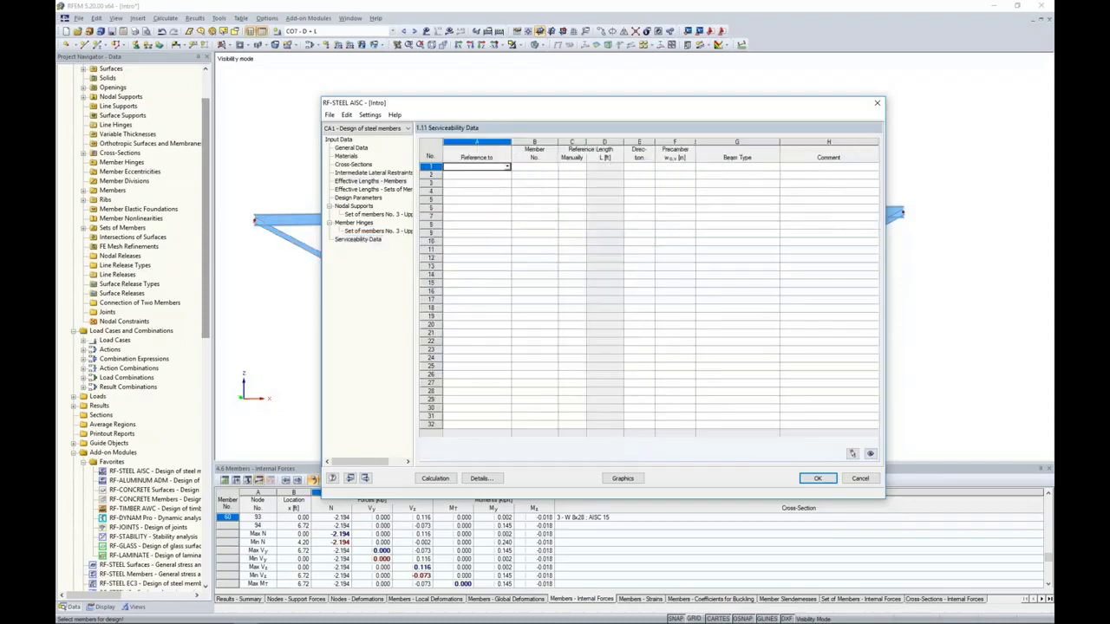
click(507, 167)
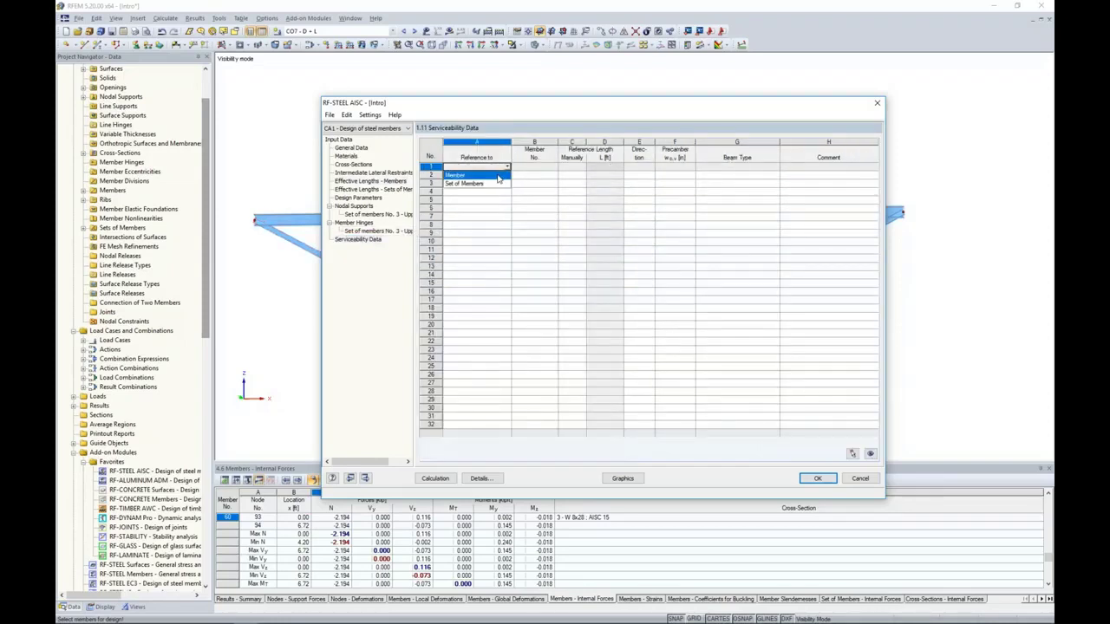
click(499, 175)
click(539, 168)
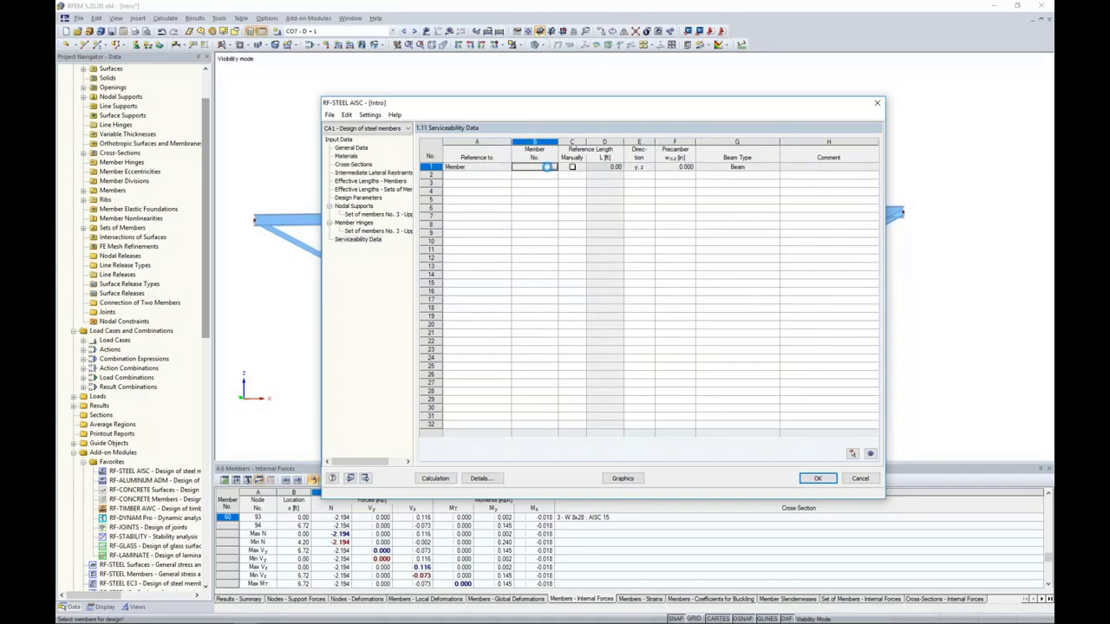
click(553, 168)
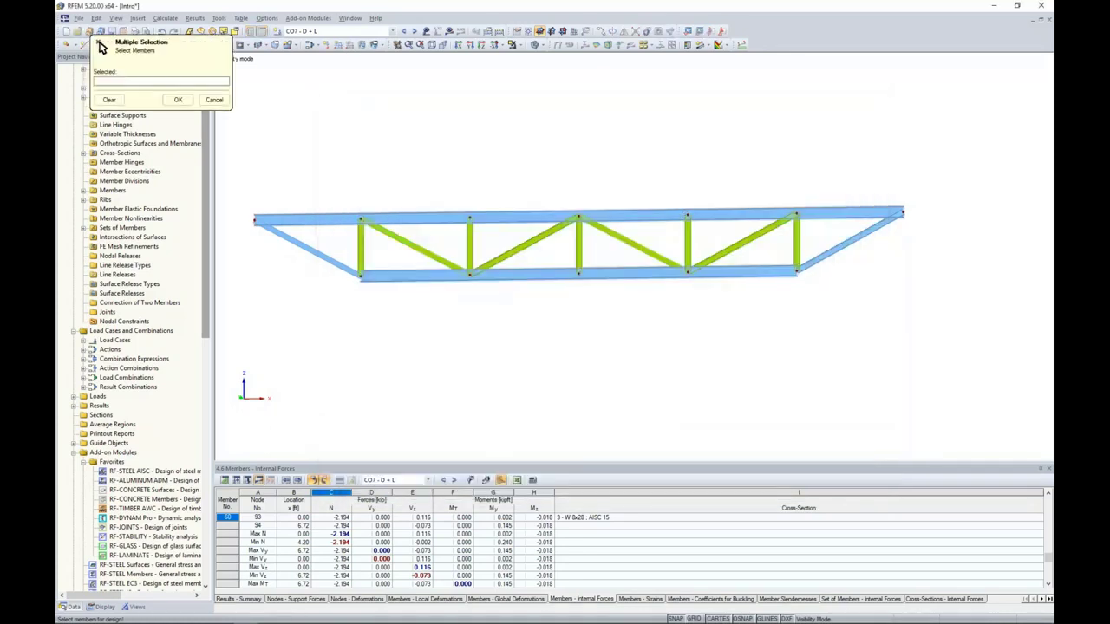
drag(895, 259, 256, 240)
click(178, 99)
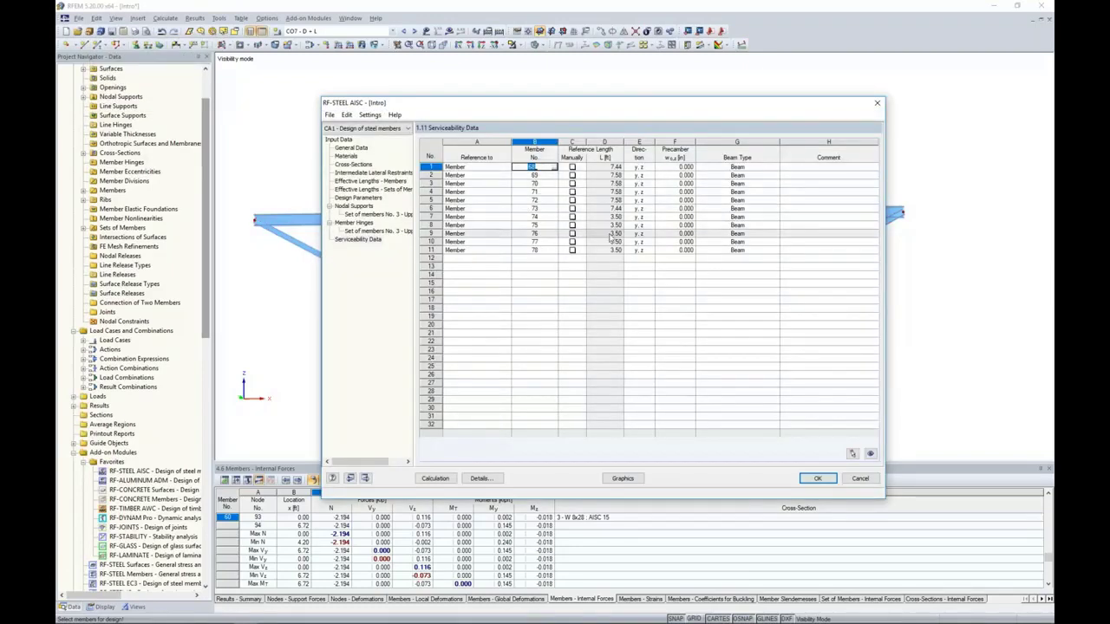
- Add a Set of Members entry to the serviceability data for set 3, picking the top chord graphically
click(500, 259)
click(506, 258)
click(490, 278)
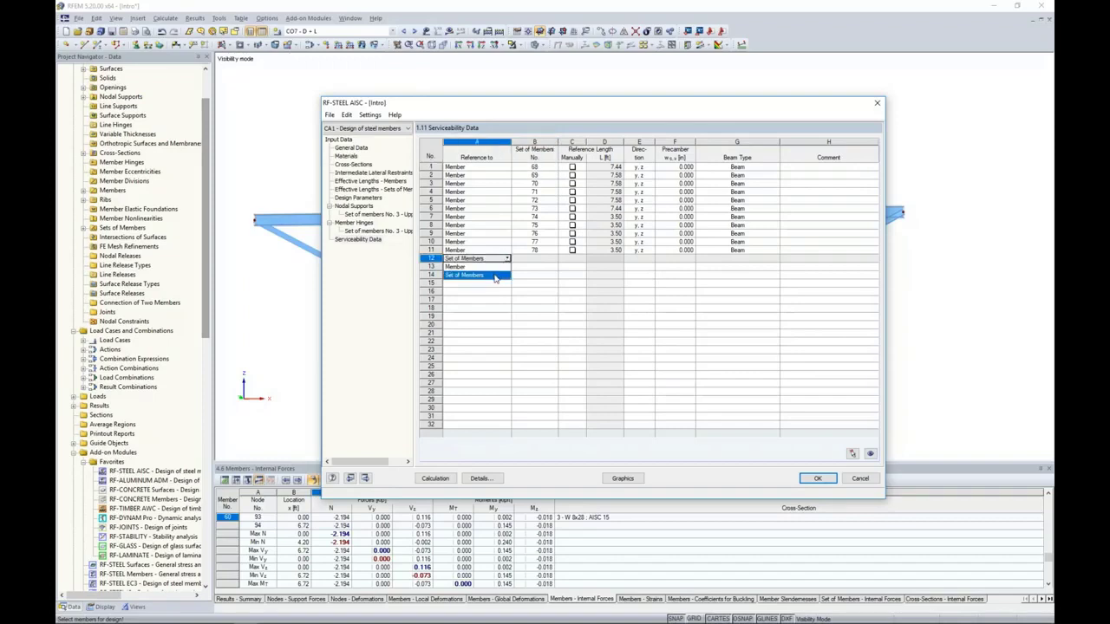
click(535, 259)
click(556, 259)
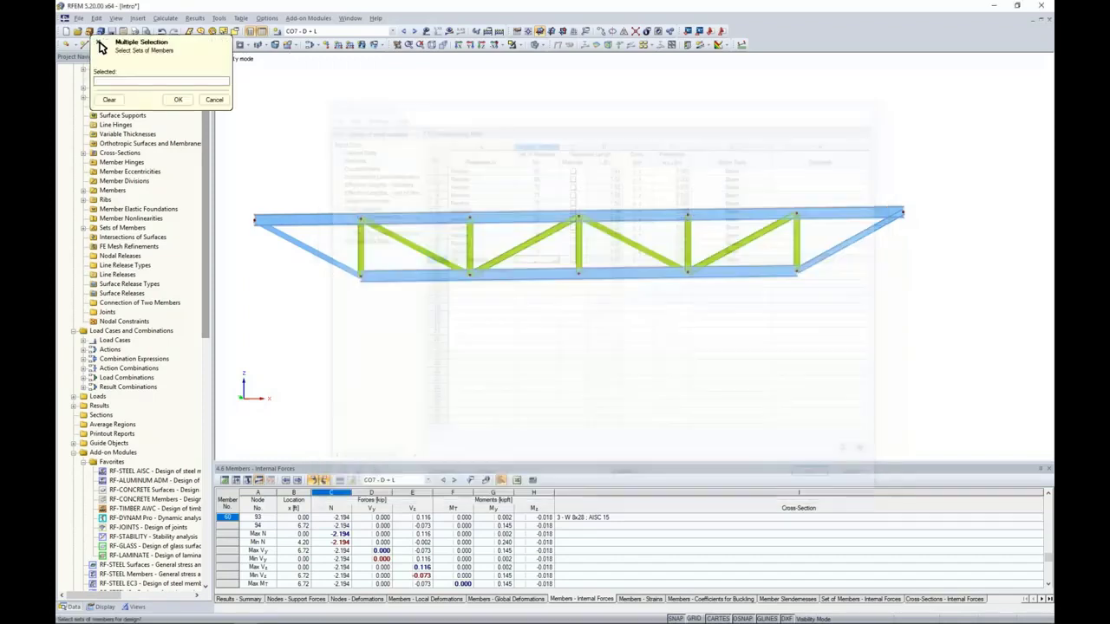
click(527, 213)
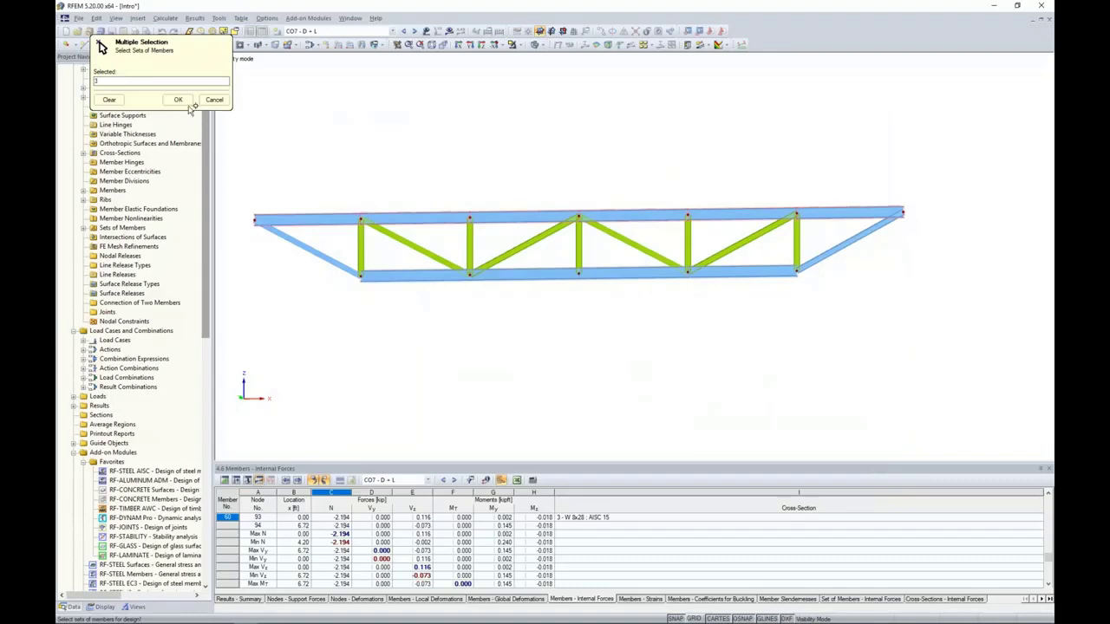
click(177, 99)
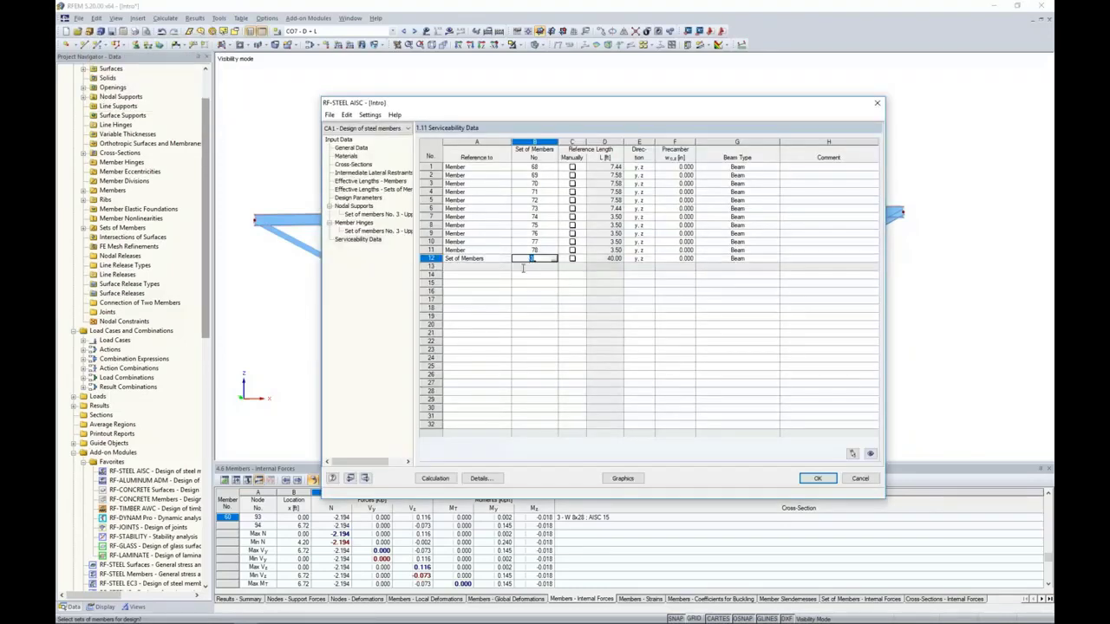
- Check the deflection limits in the serviceability design details
click(479, 478)
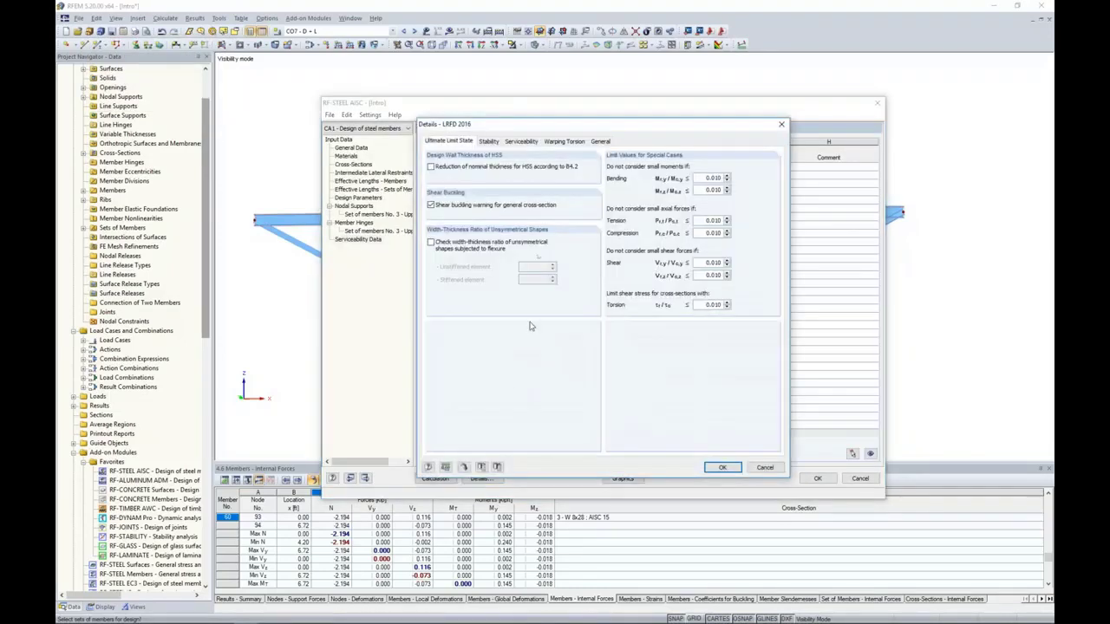
click(524, 142)
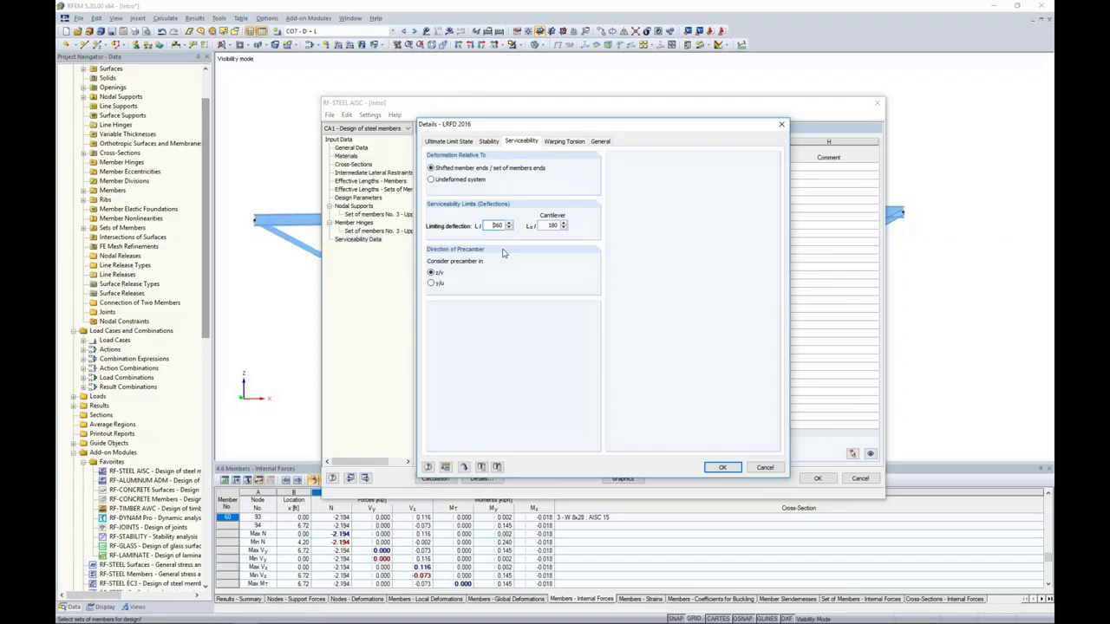
click(716, 468)
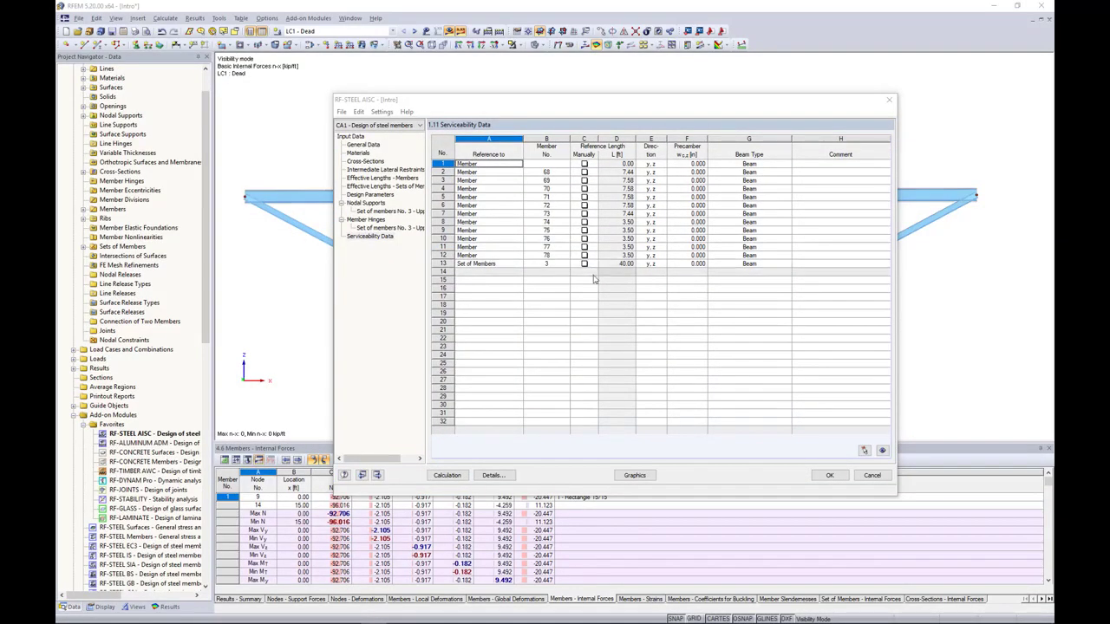
- Run the steel design calculation and review the resulting design ratios by cross-section
click(459, 476)
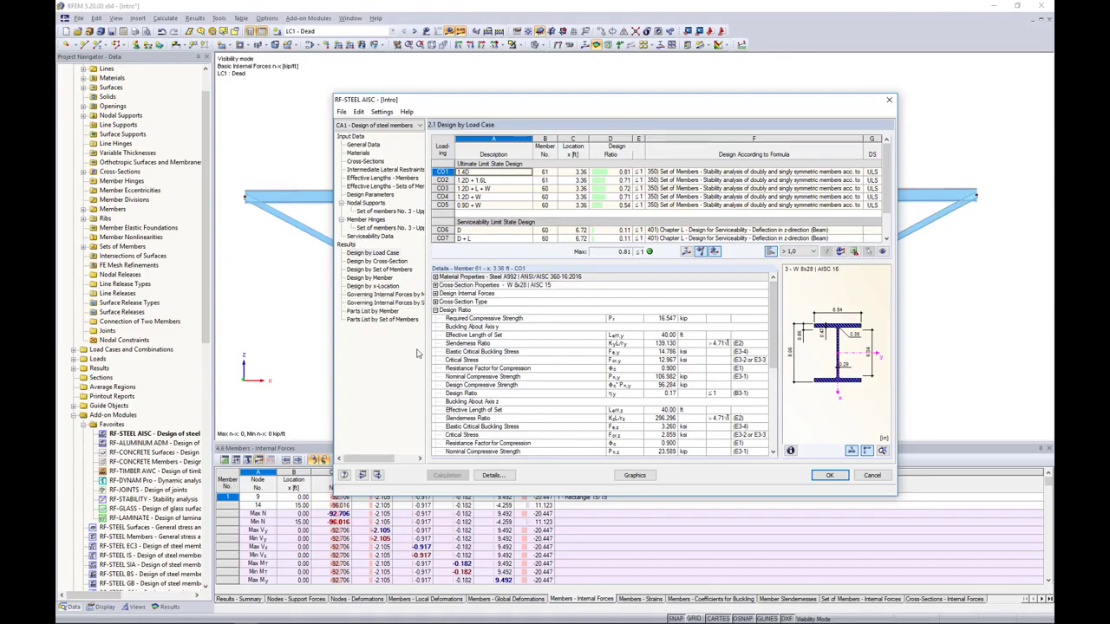
click(373, 261)
scroll(547, 190, down, 3)
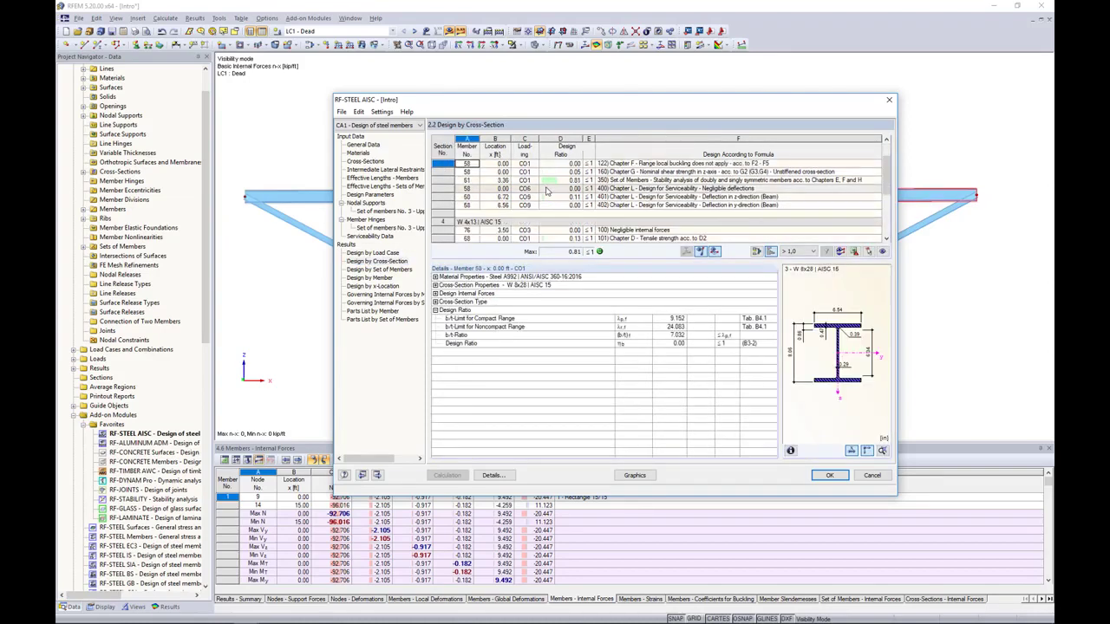
- Review the results by member alongside the truss model, examining the set-of-members stability checks for members 58 and 59
click(389, 274)
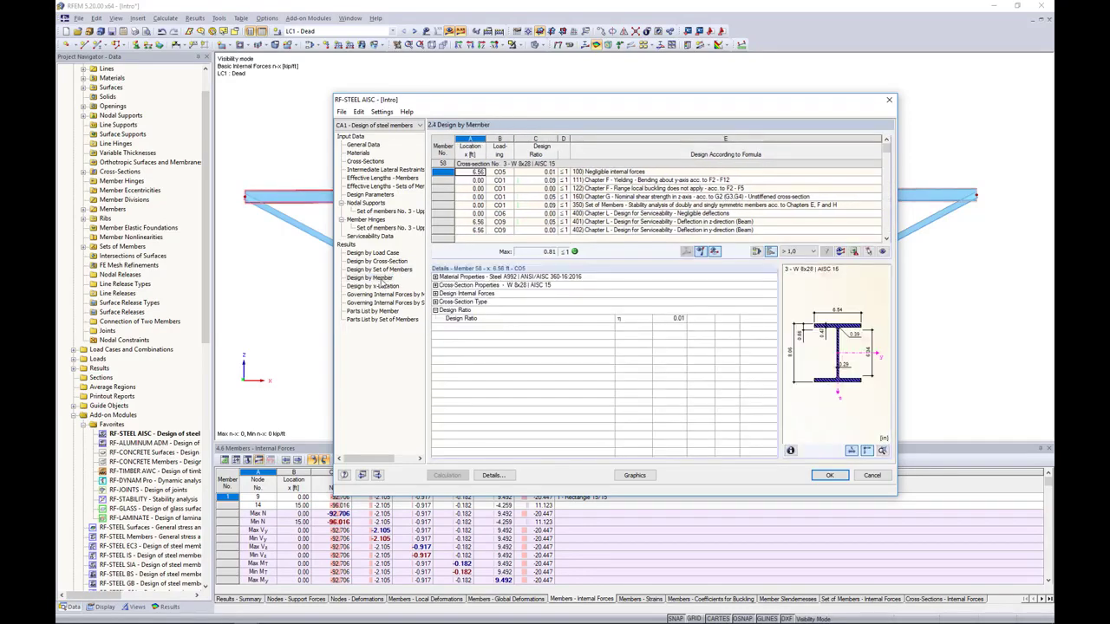
click(380, 279)
drag(595, 112, 568, 298)
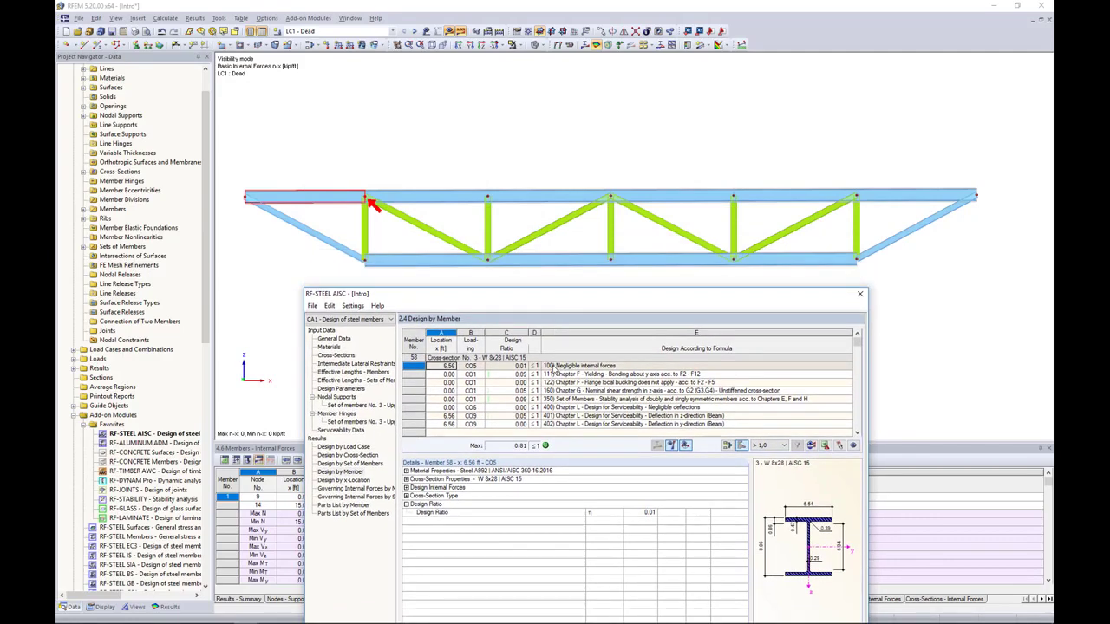
click(553, 374)
click(569, 398)
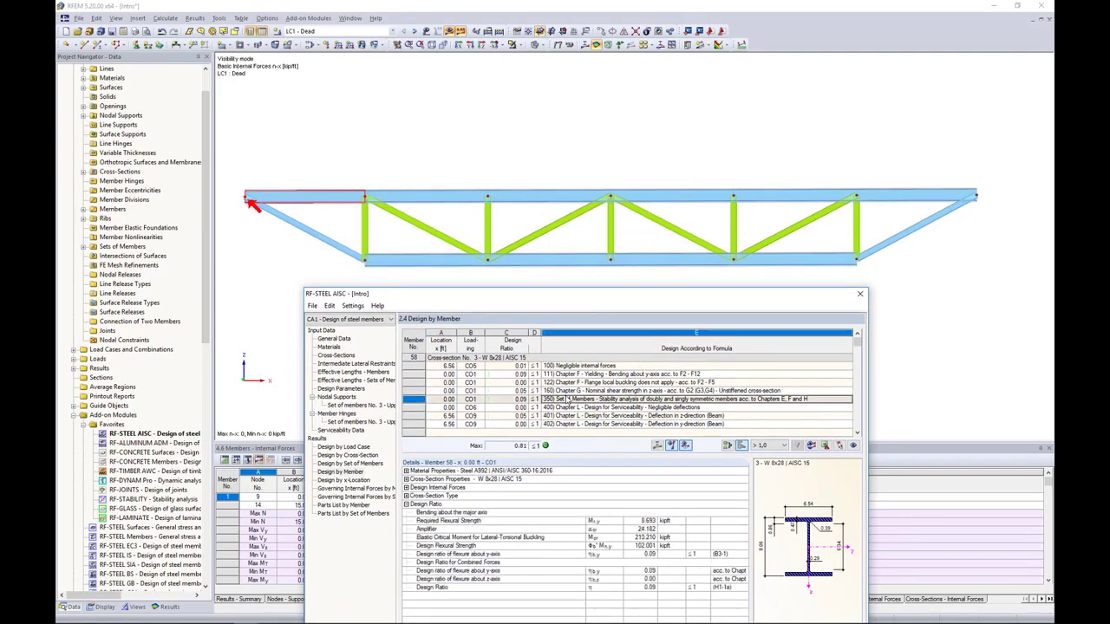
scroll(568, 398, down, 3)
click(578, 400)
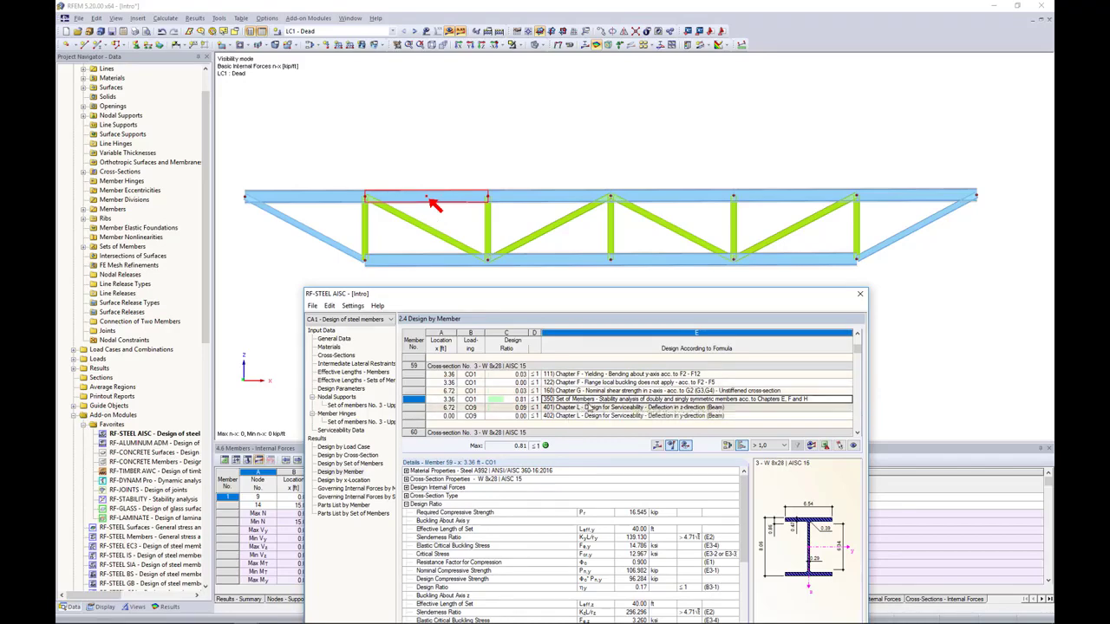
- Examine the cross-section type classification and design ratio details of member 59's yielding check for bending about the y-axis
drag(597, 297, 613, 155)
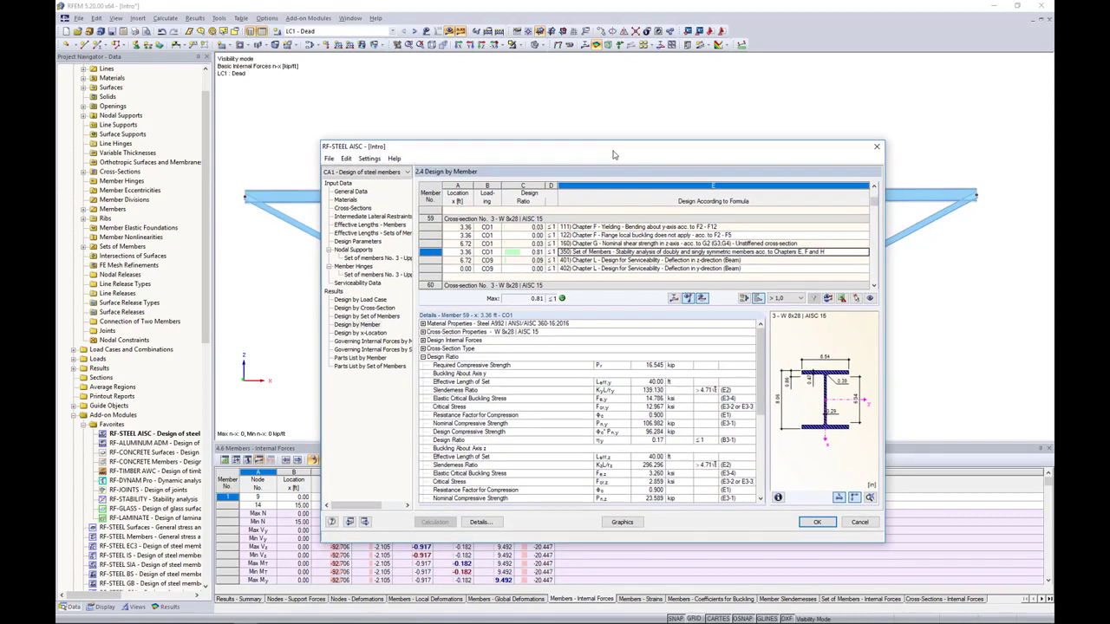
click(598, 227)
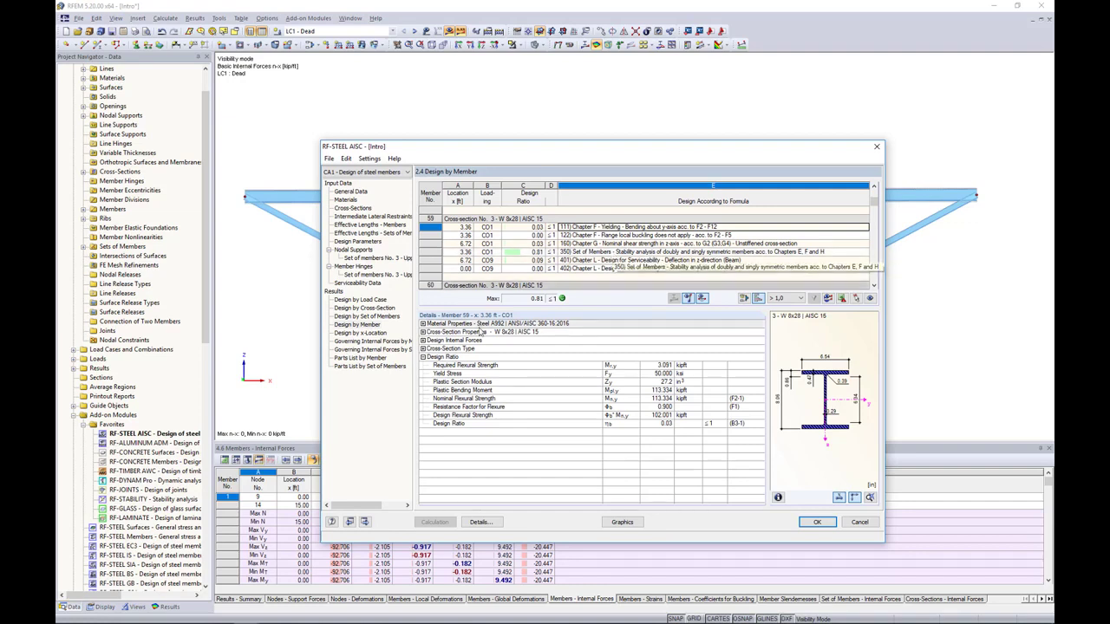
click(423, 349)
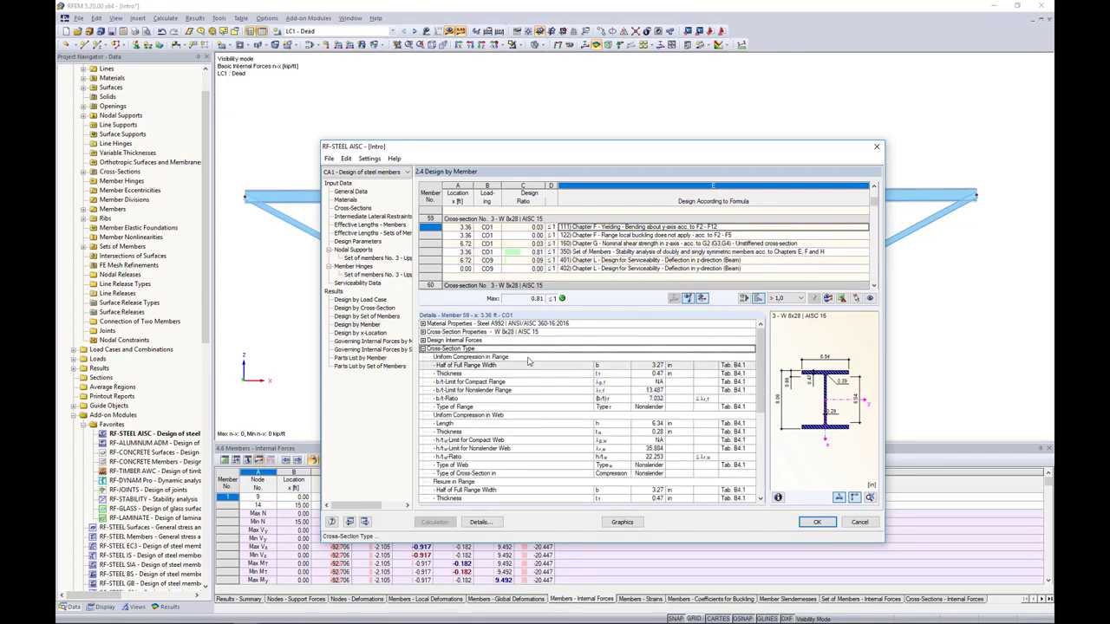
scroll(556, 391, down, 1)
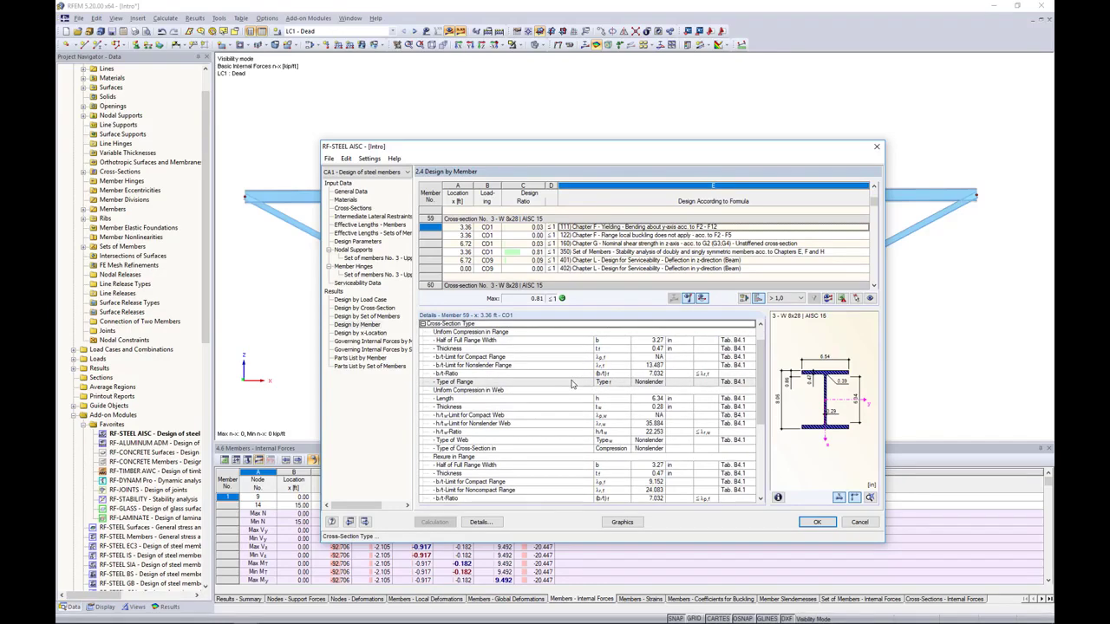
scroll(572, 384, down, 5)
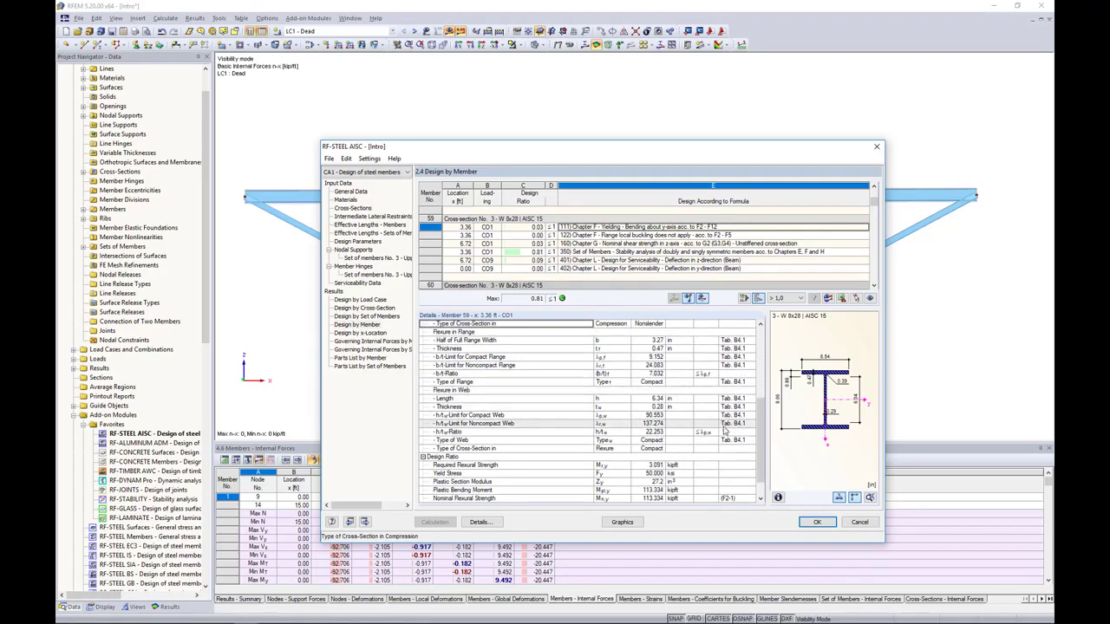
scroll(723, 426, down, 1)
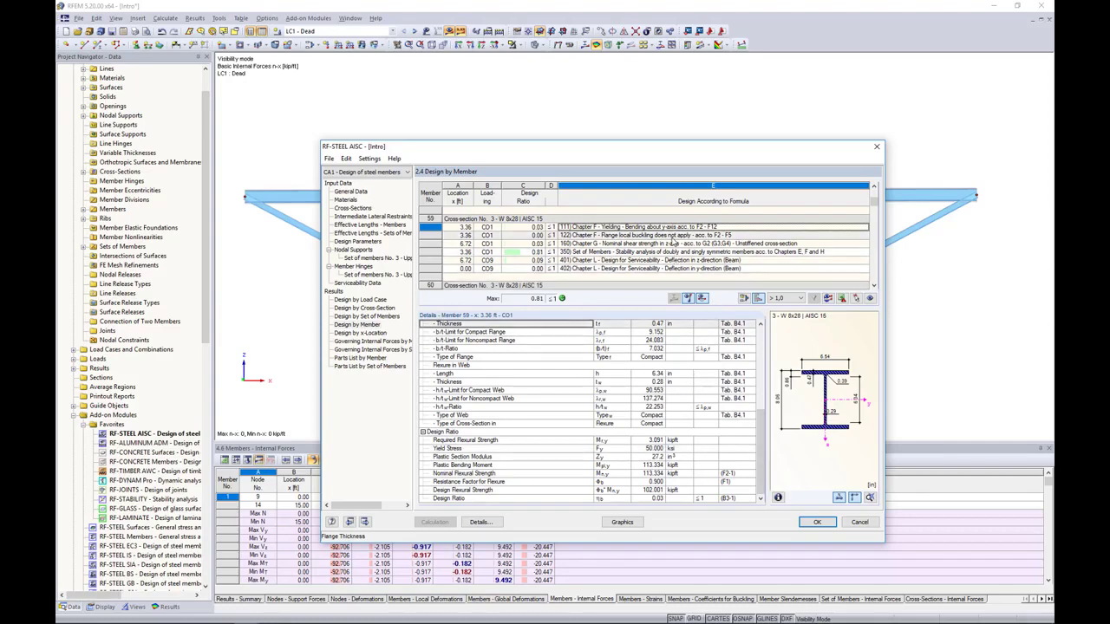
- Filter the results by member to Max and look through the governing checks of the top chord members
scroll(674, 243, down, 3)
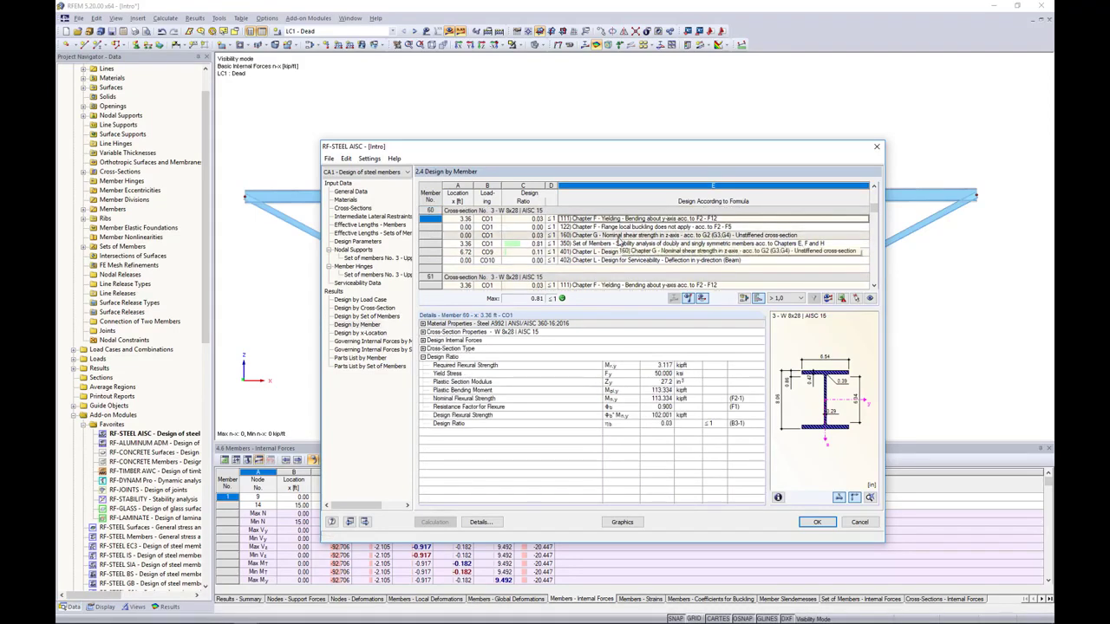
click(798, 299)
click(790, 319)
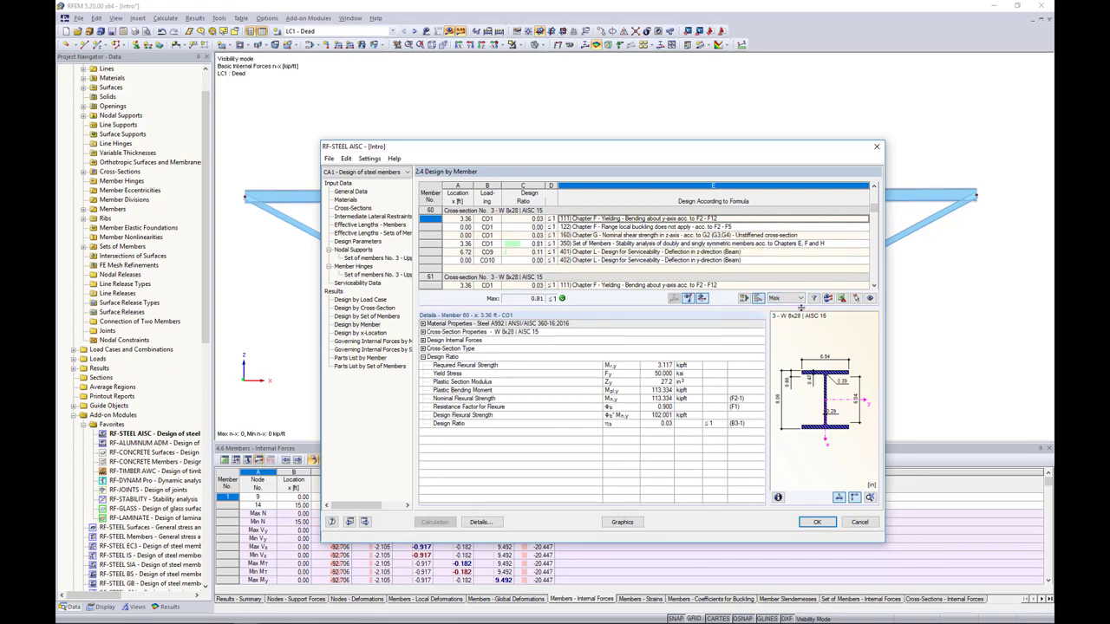
click(814, 299)
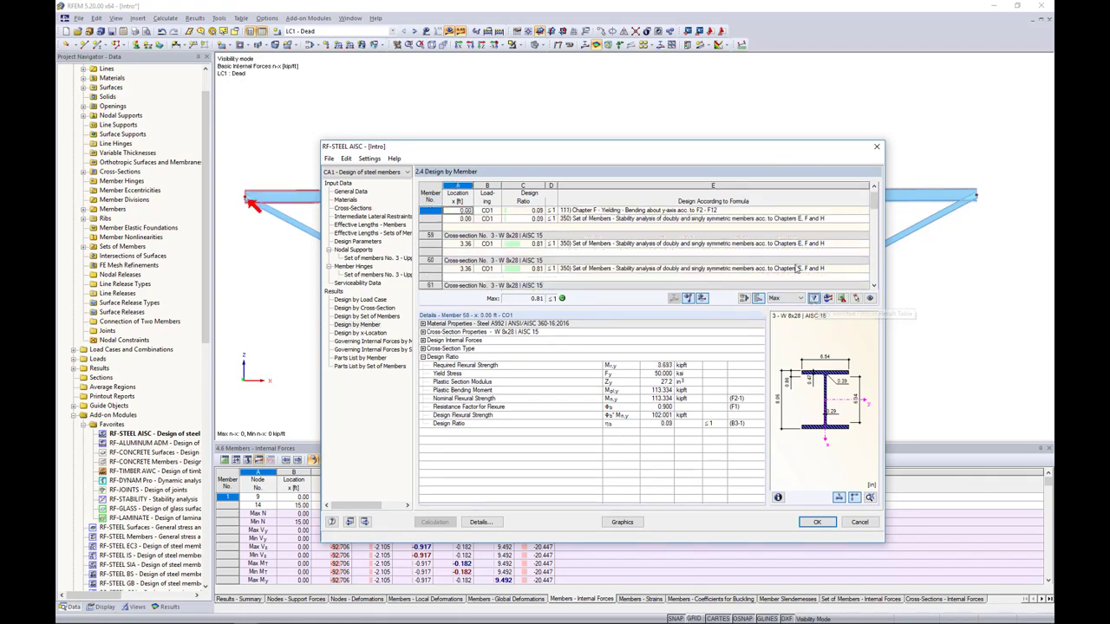
scroll(777, 252, up, 1)
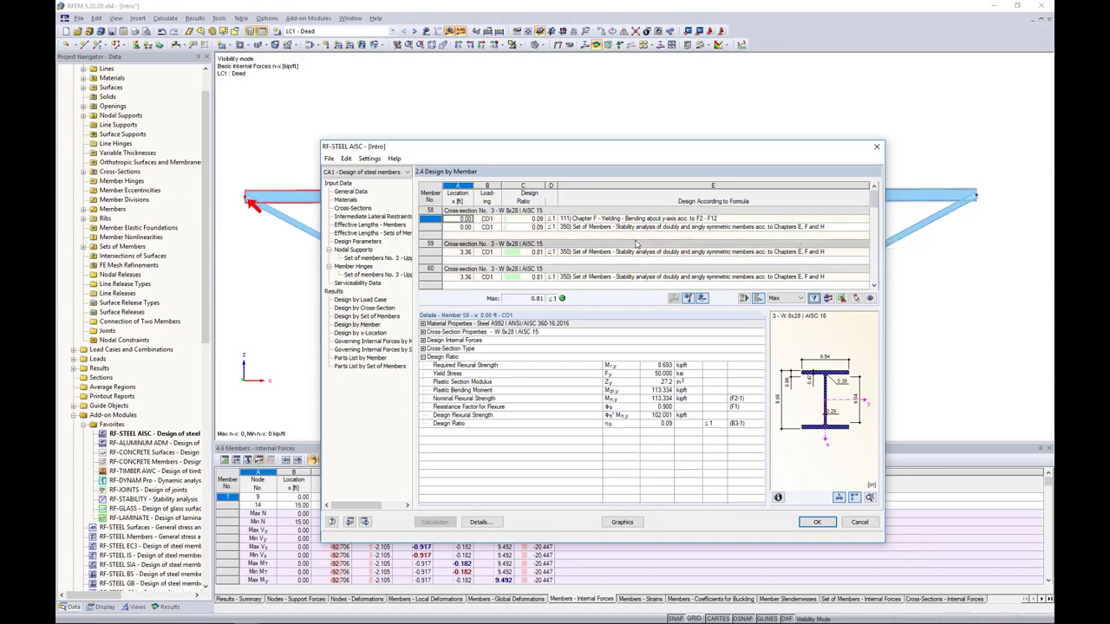
scroll(642, 243, down, 2)
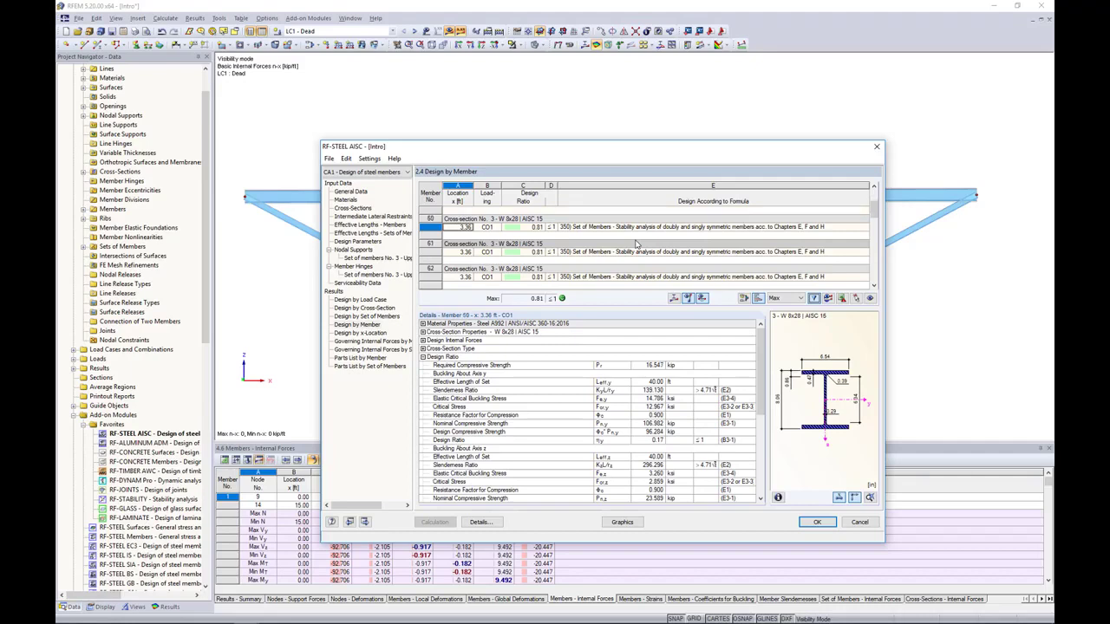
- Set the result filter back to > 1,0 and examine member 58's shear strength and stability check details
click(789, 298)
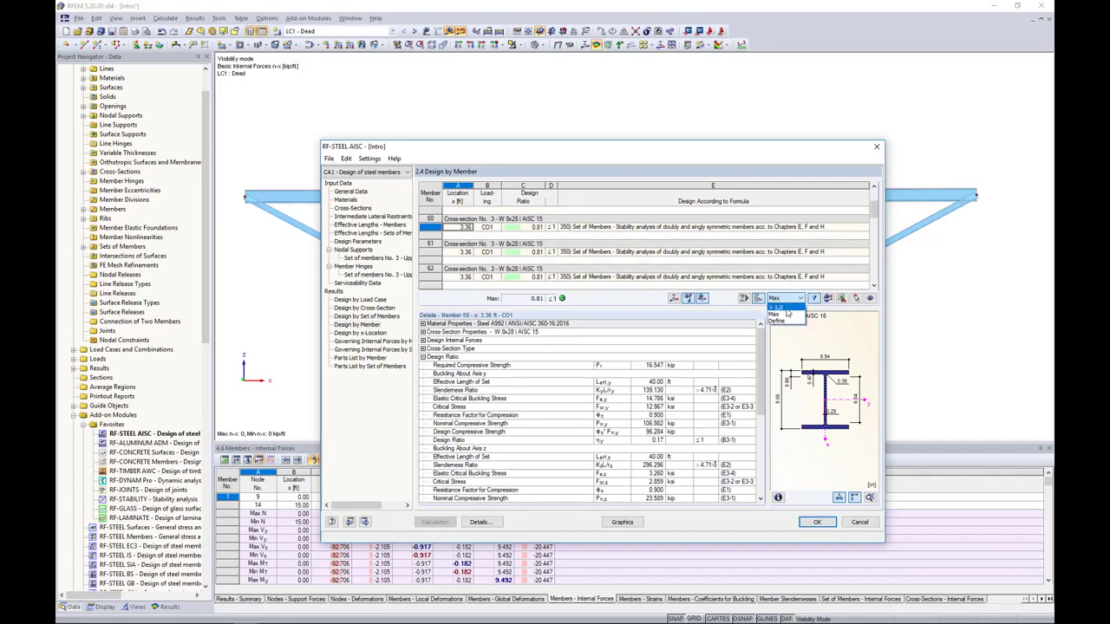
click(777, 307)
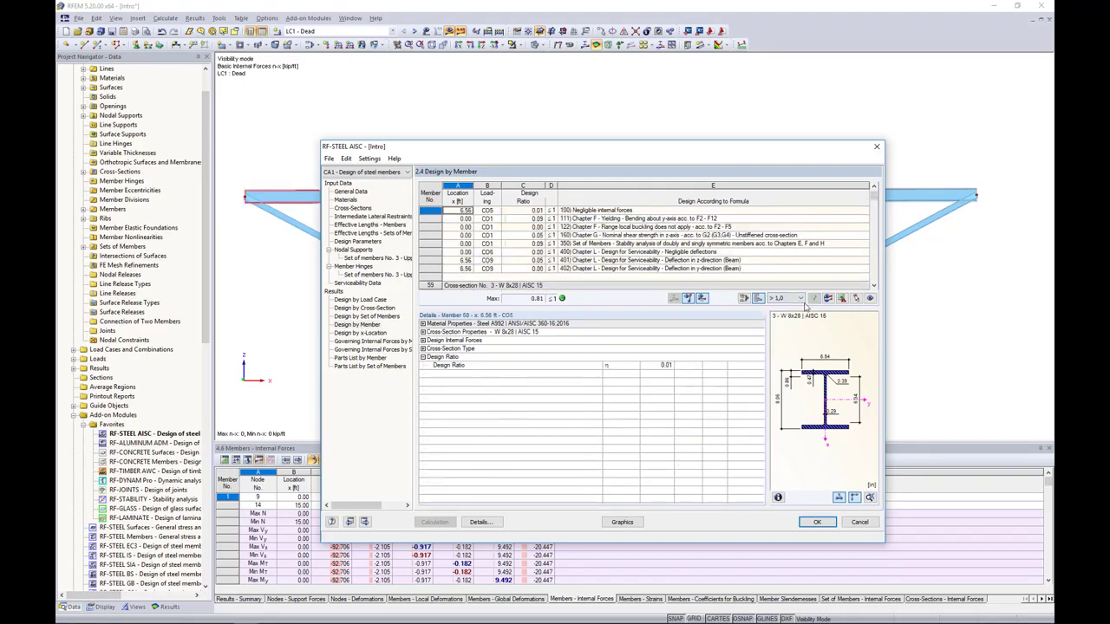
click(619, 235)
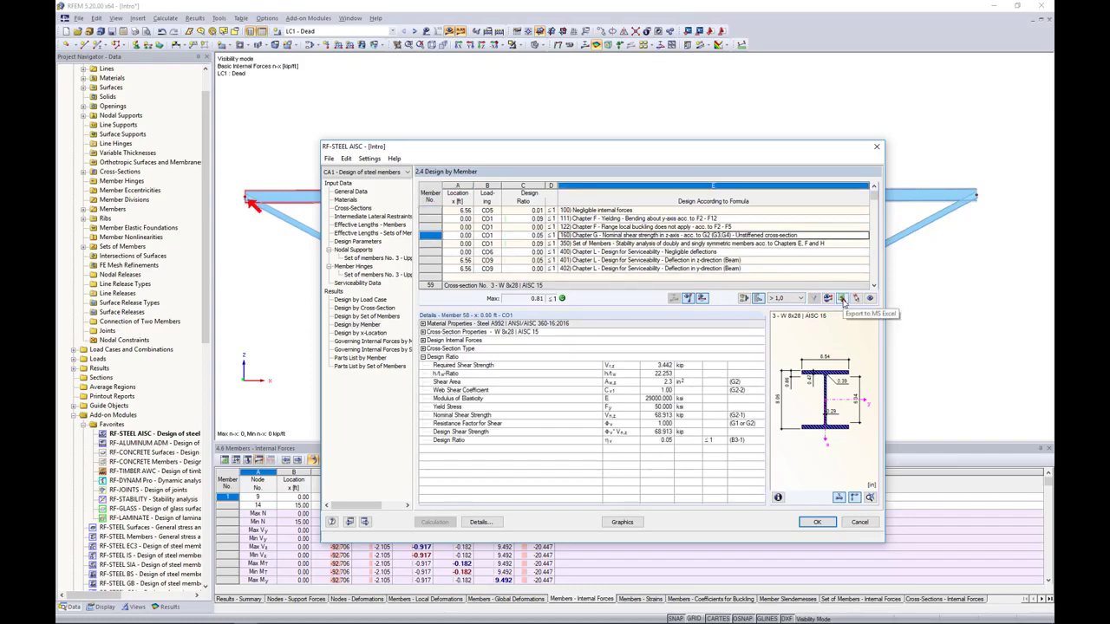
click(657, 243)
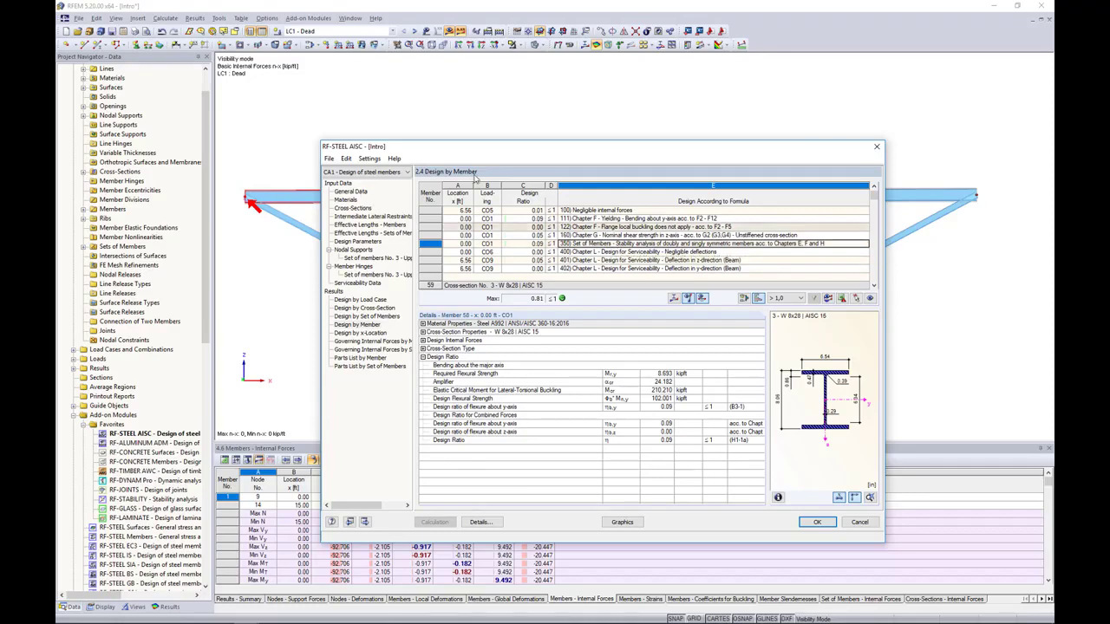
- Examine the mode shape of the upper chord members from several angles, setting the display factor to 0.25
drag(507, 156, 471, 256)
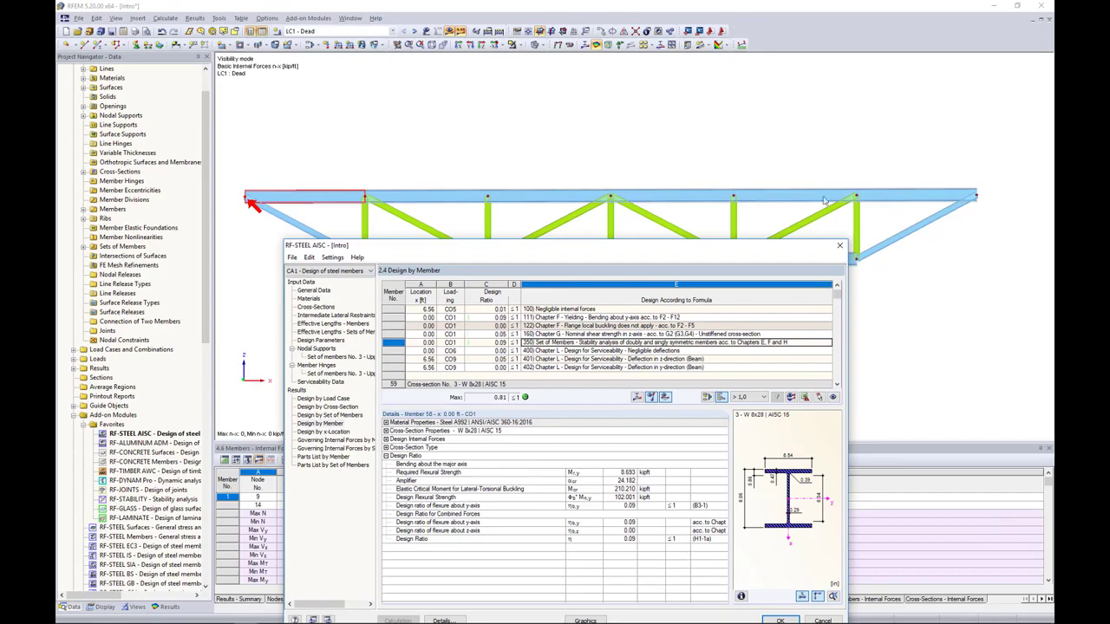
drag(694, 243, 727, 131)
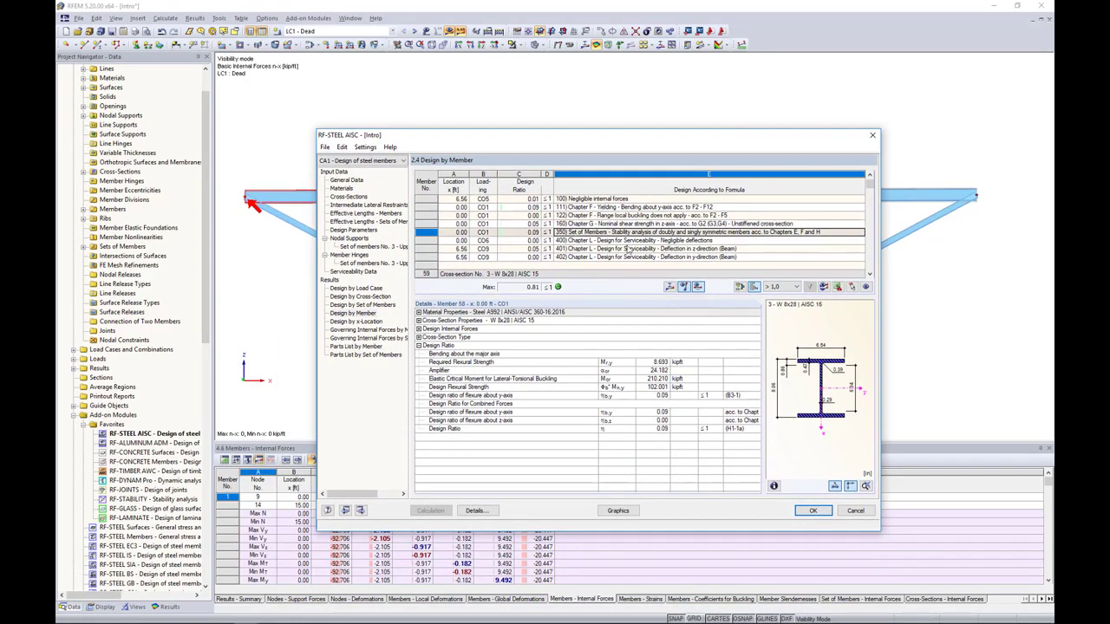
click(670, 288)
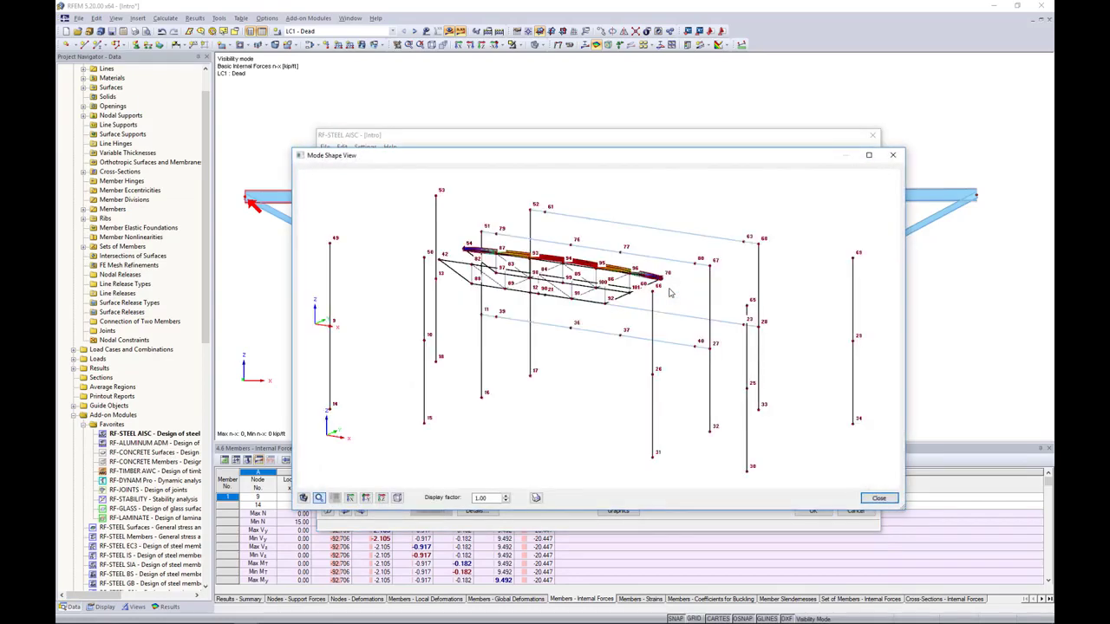
ctrl+middle_drag(602, 281, 475, 327)
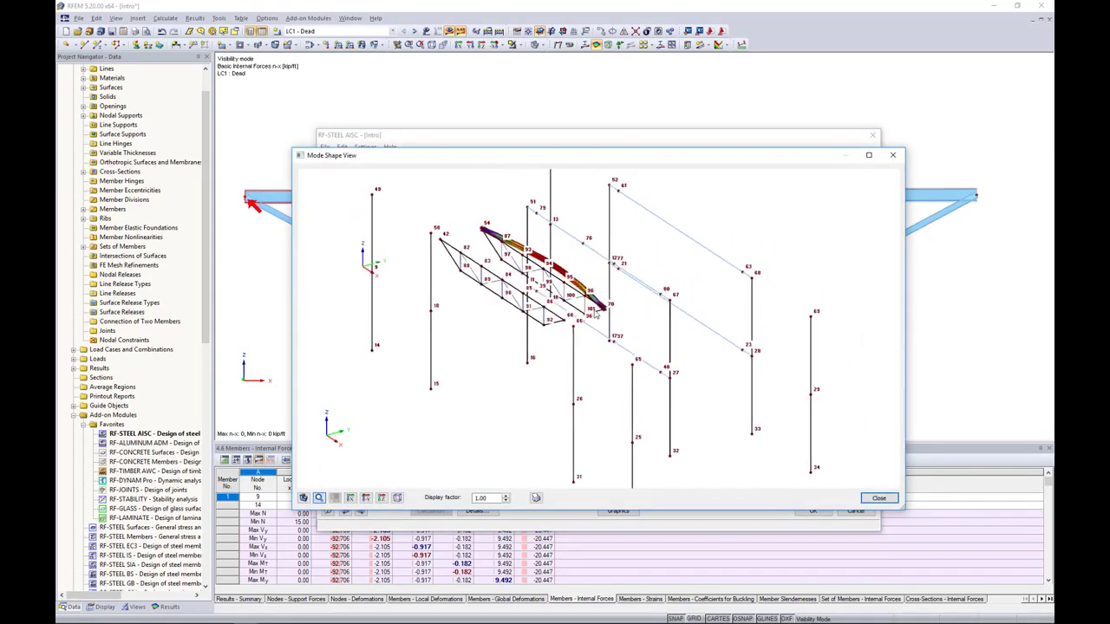
scroll(596, 260, up, 5)
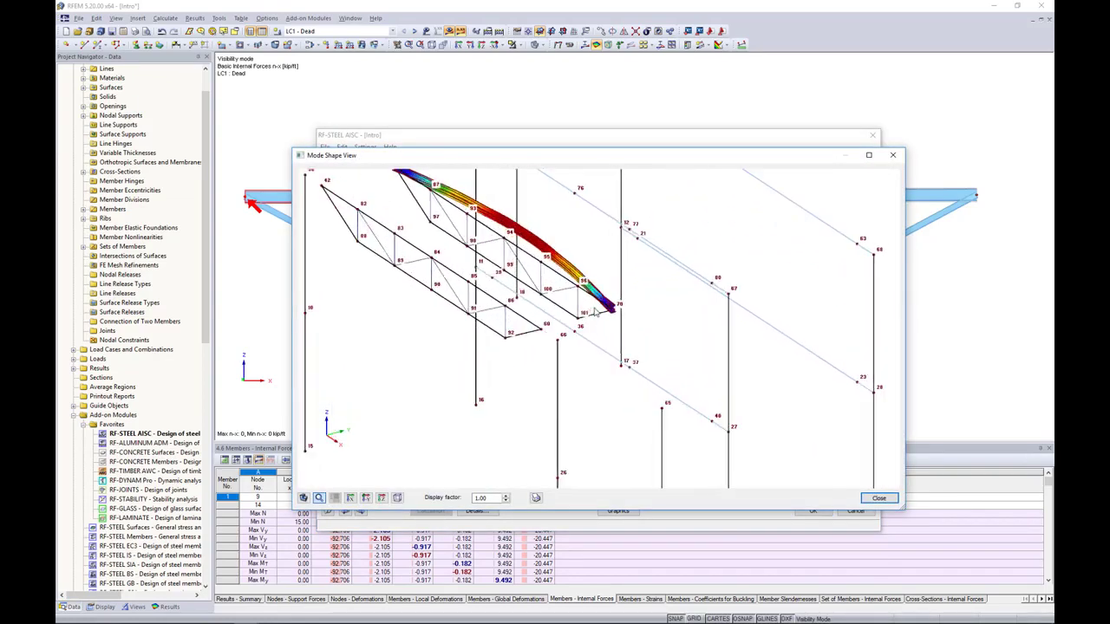
click(506, 501)
ctrl+middle_drag(617, 367, 575, 382)
scroll(522, 310, up, 6)
click(505, 501)
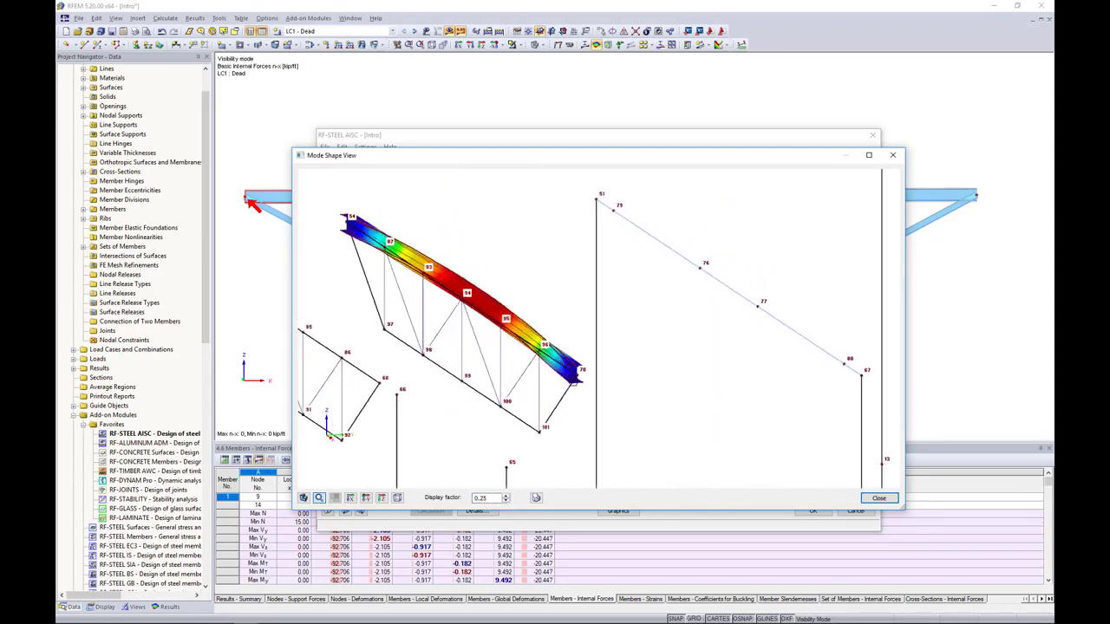
click(880, 498)
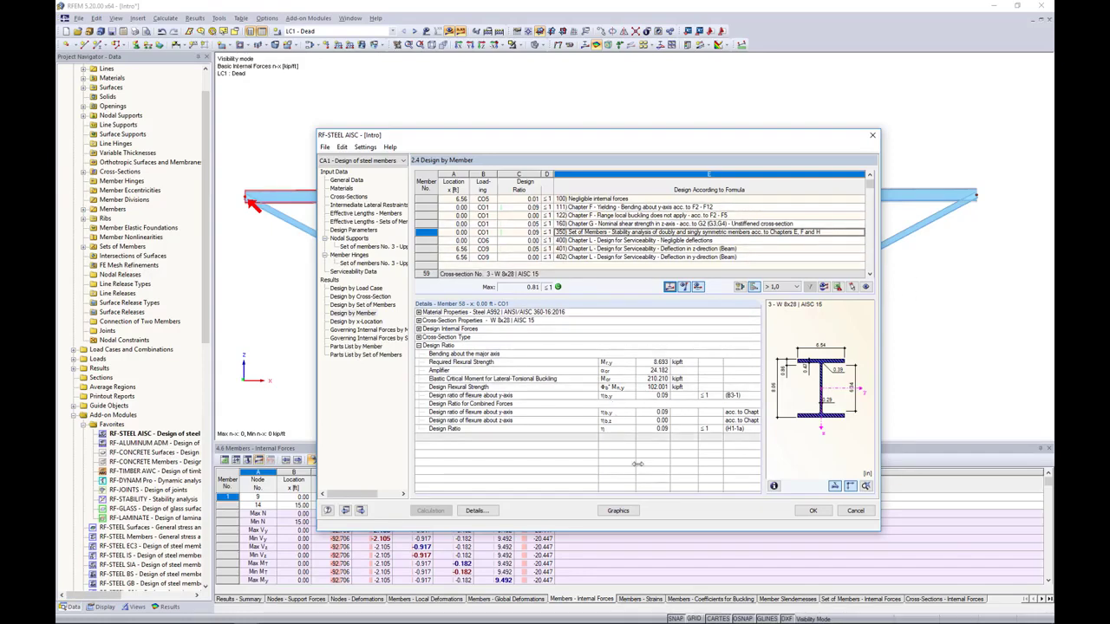
- Display the RF-STEEL AISC CA1 design ratios graphically on the truss model
click(617, 511)
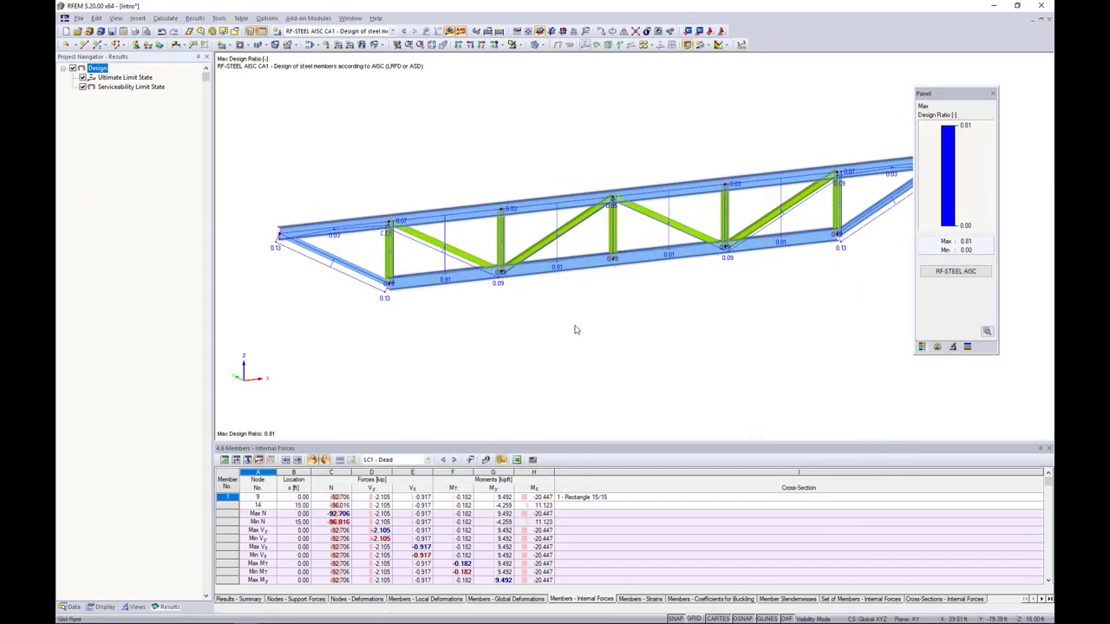
click(392, 31)
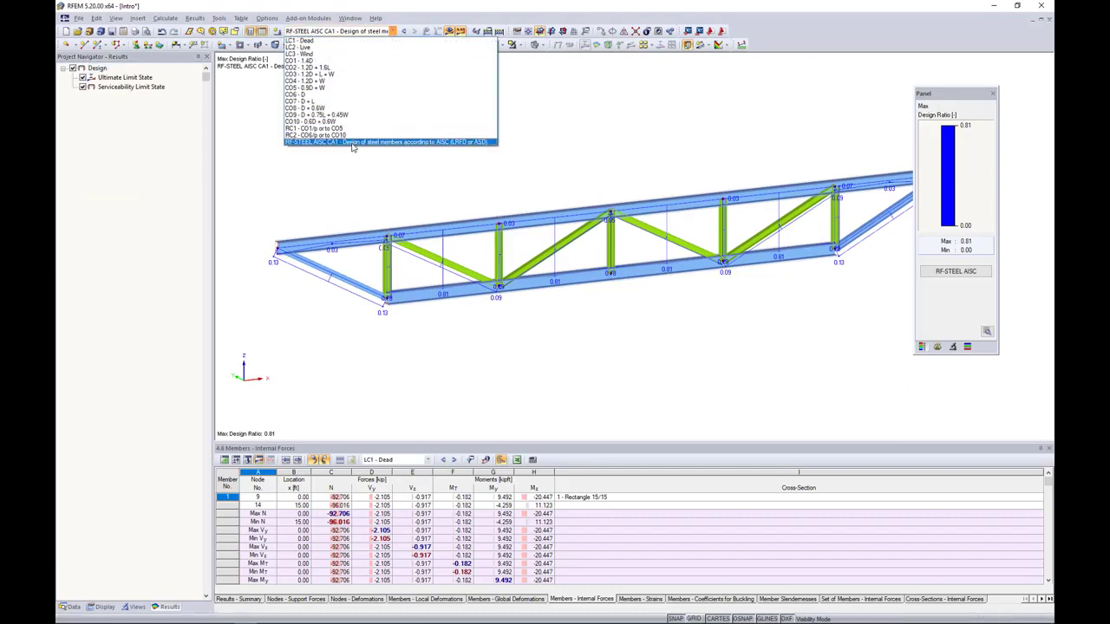
click(353, 142)
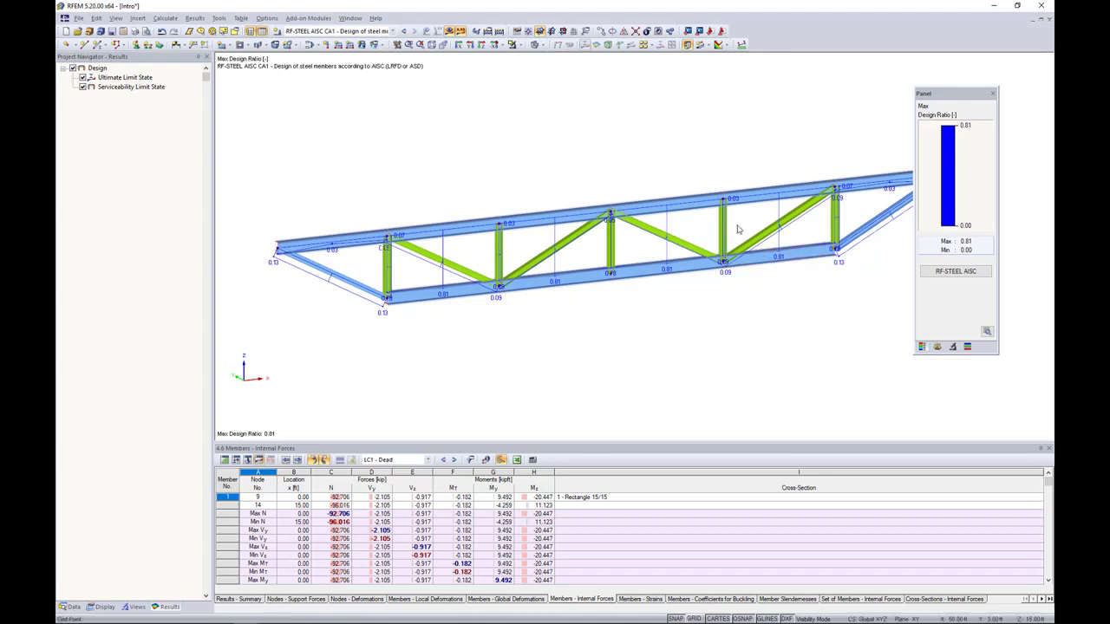
- Set the display factor for the member result diagrams to 0.5
click(953, 348)
click(938, 347)
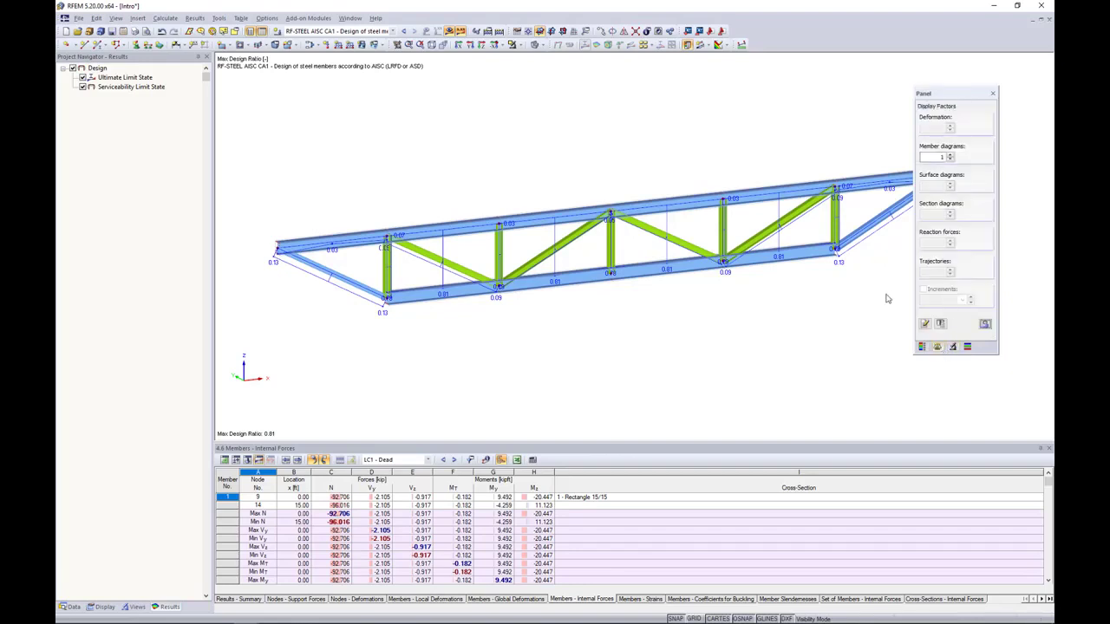
click(951, 159)
click(950, 159)
middle_drag(757, 295, 714, 286)
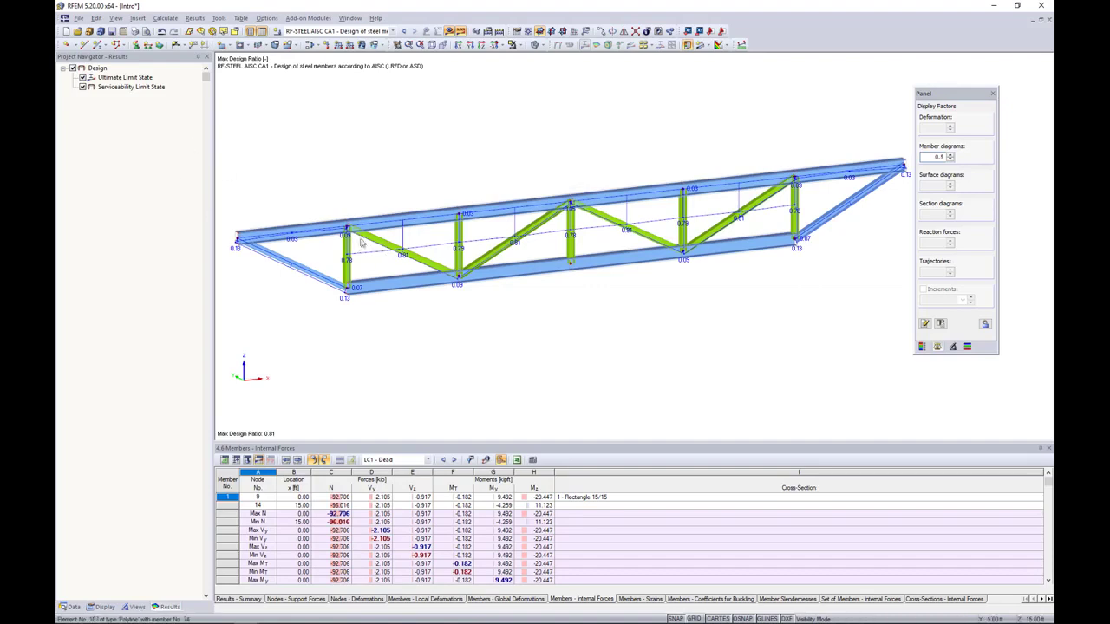
- Compare the serviceability and ultimate limit state design ratios separately, leaving only the Ultimate Limit State results displayed
click(83, 87)
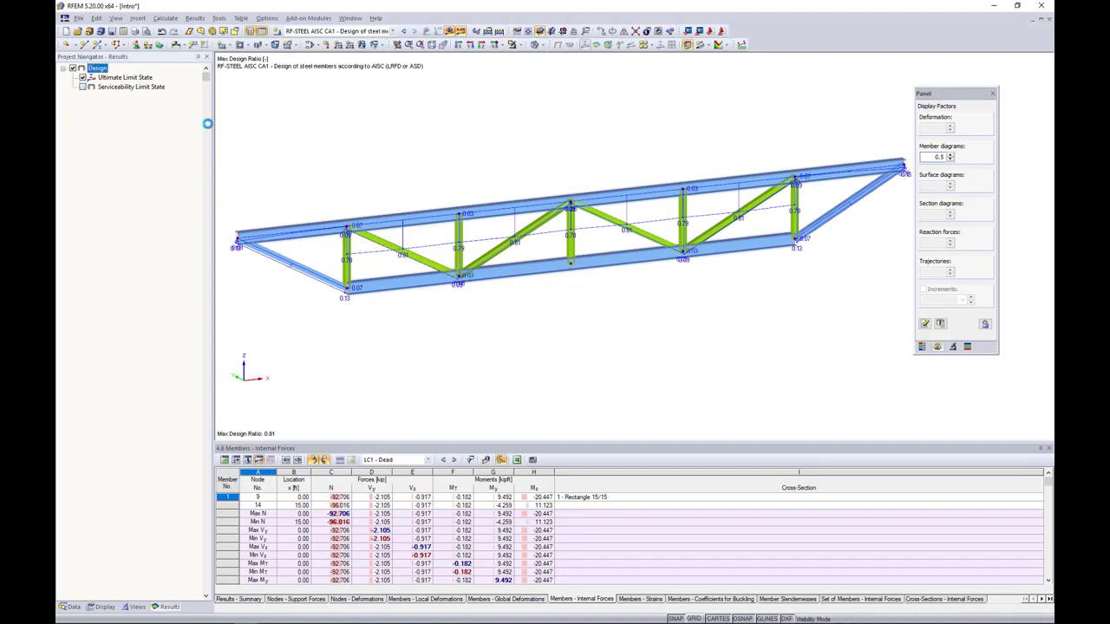
click(83, 86)
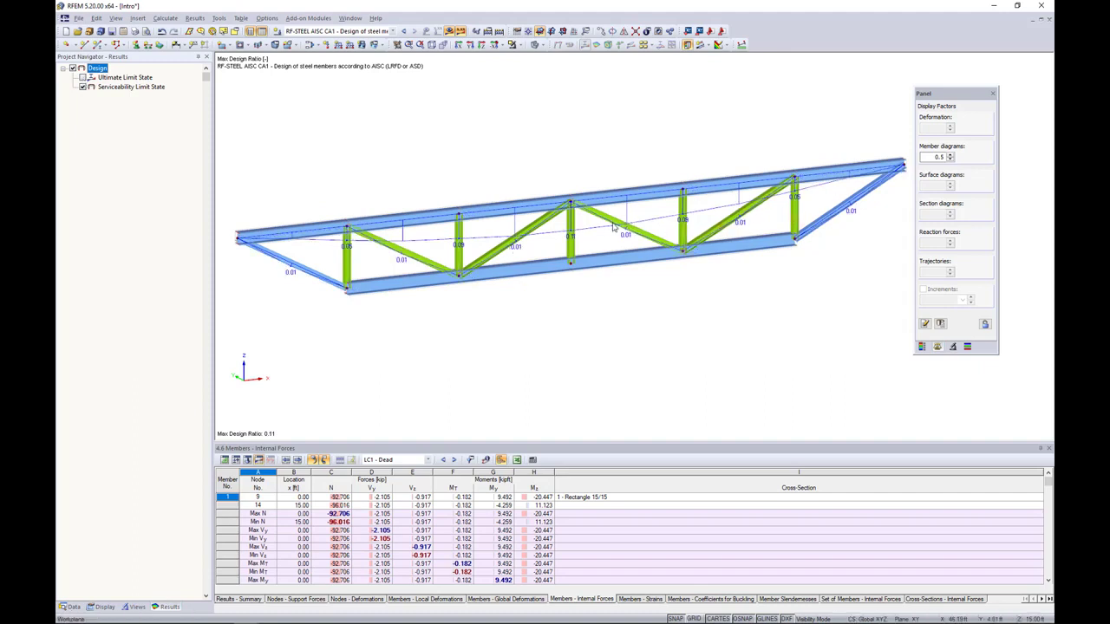
click(83, 77)
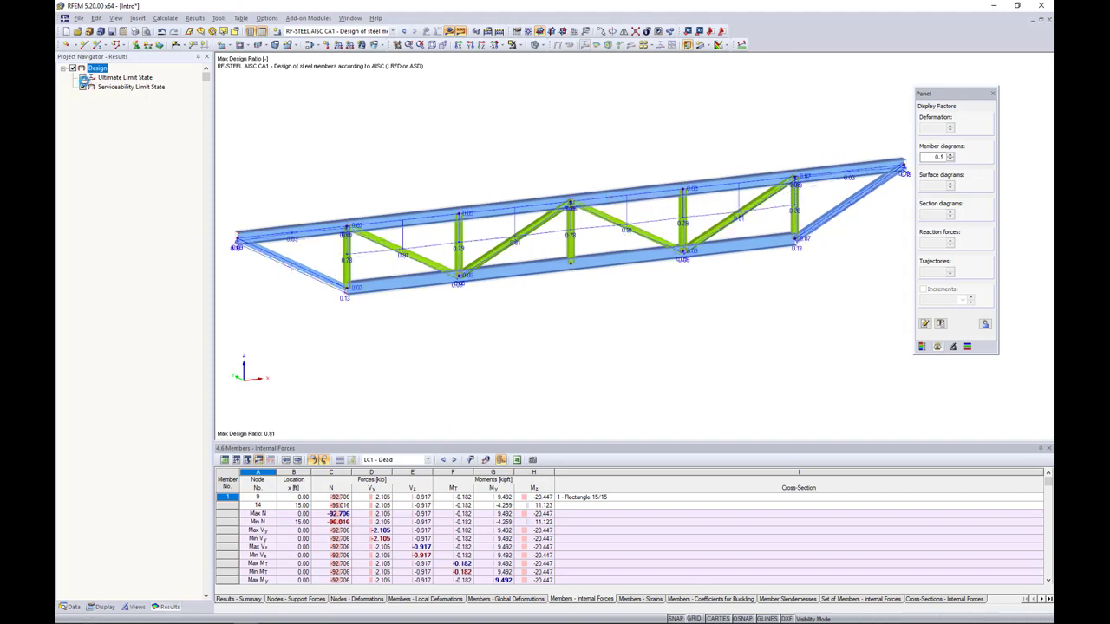
- Try the member results without diagrams, switch them to the Cross-Sections display, and show the design ratio color scale
click(107, 608)
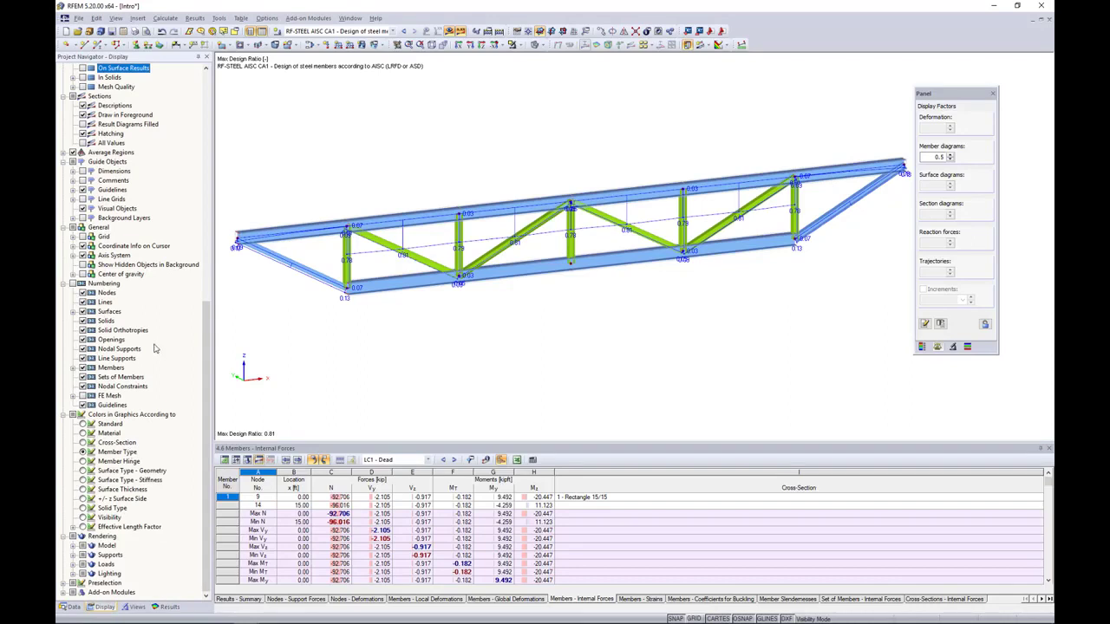
scroll(154, 348, up, 14)
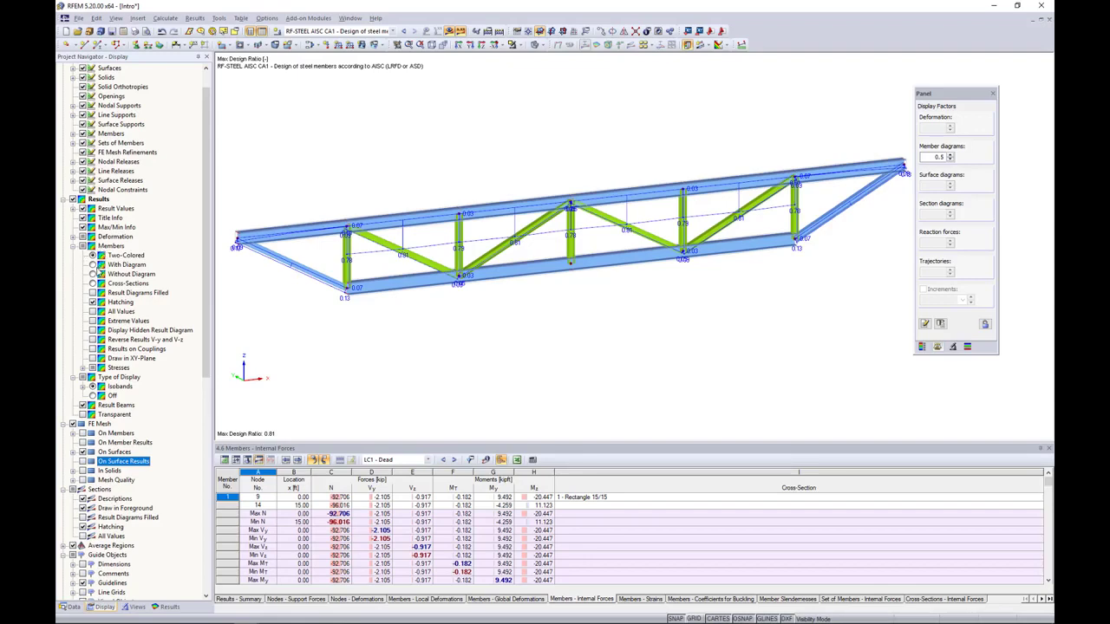
click(93, 274)
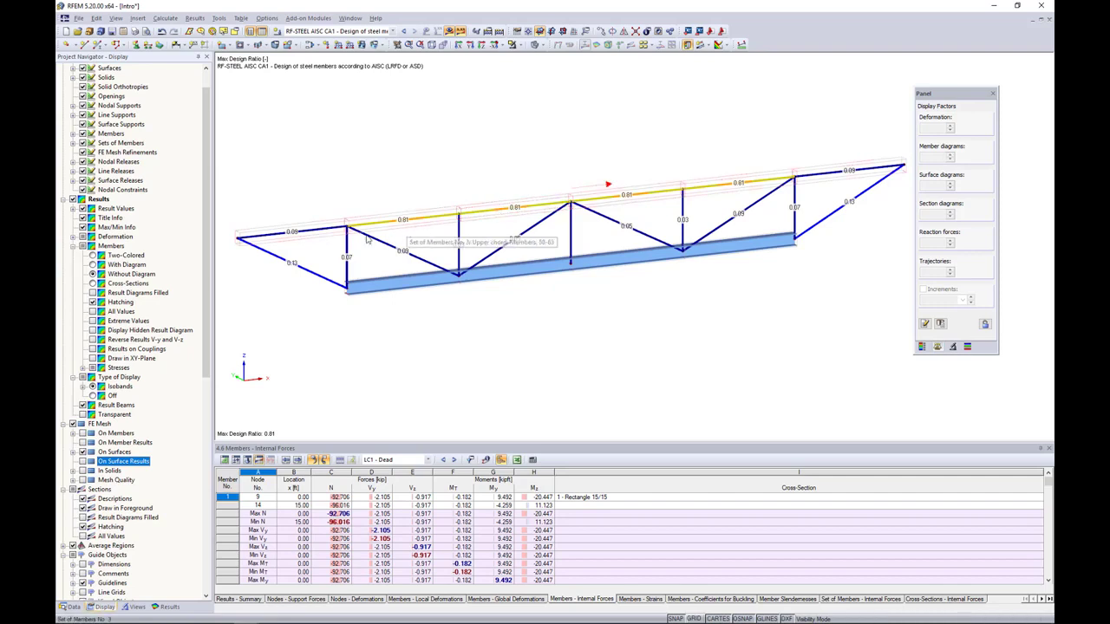
click(93, 284)
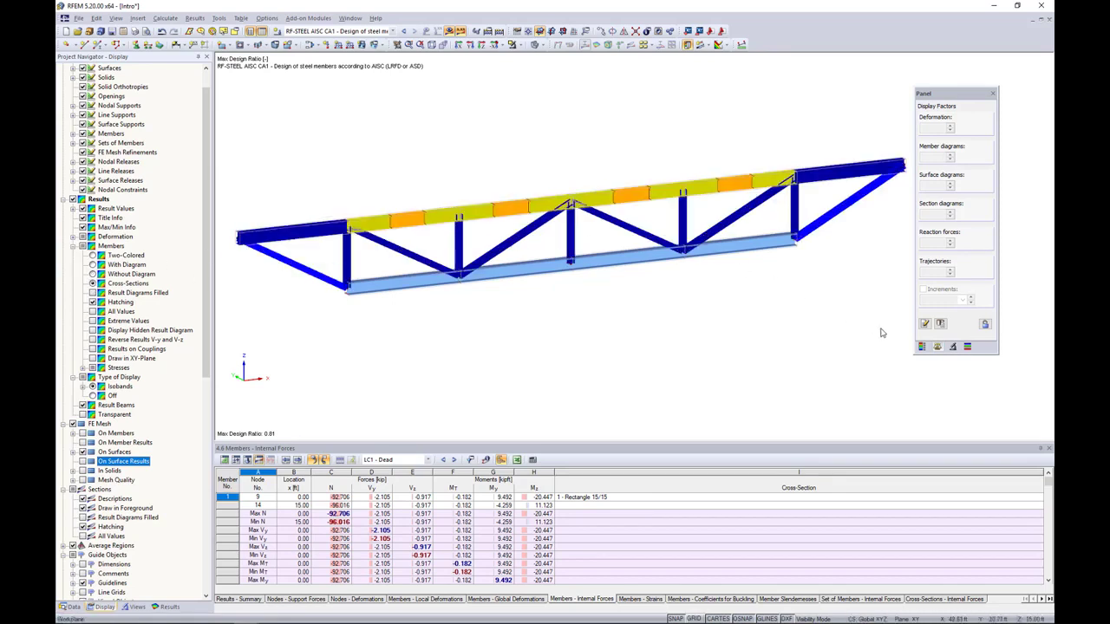
click(923, 347)
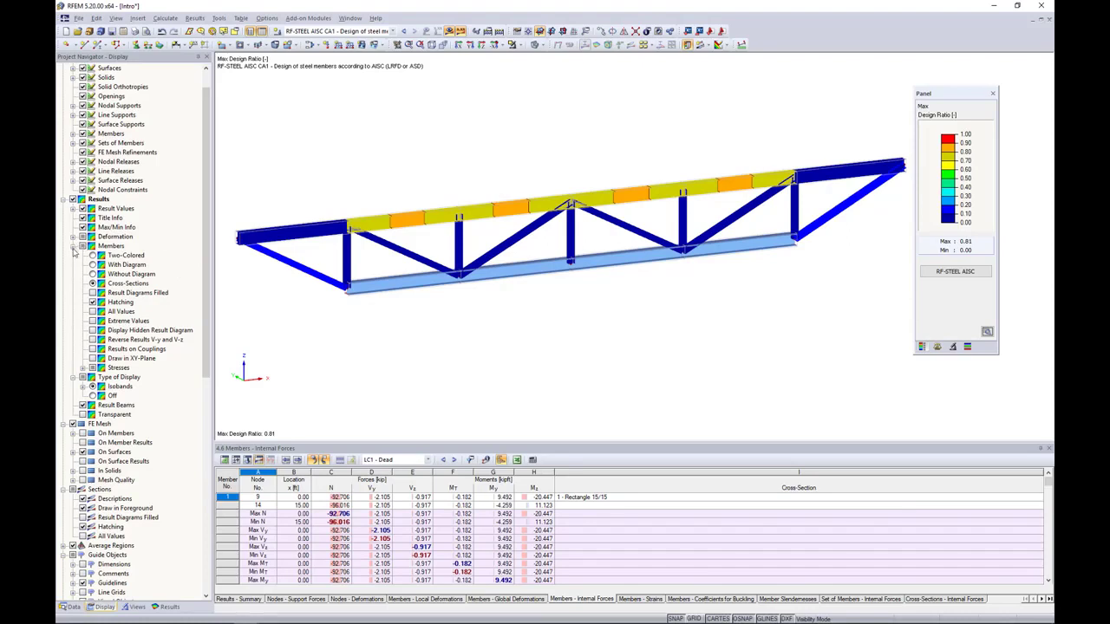
- Cancel the visibility mode to bring back the whole structure and turn off the results display
click(168, 607)
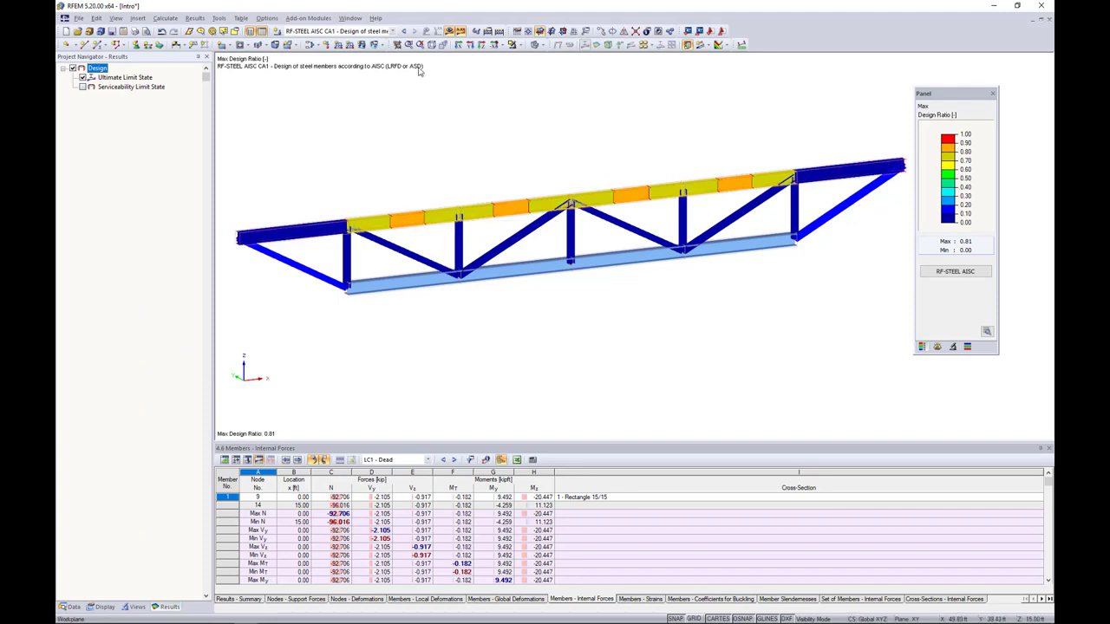
click(517, 44)
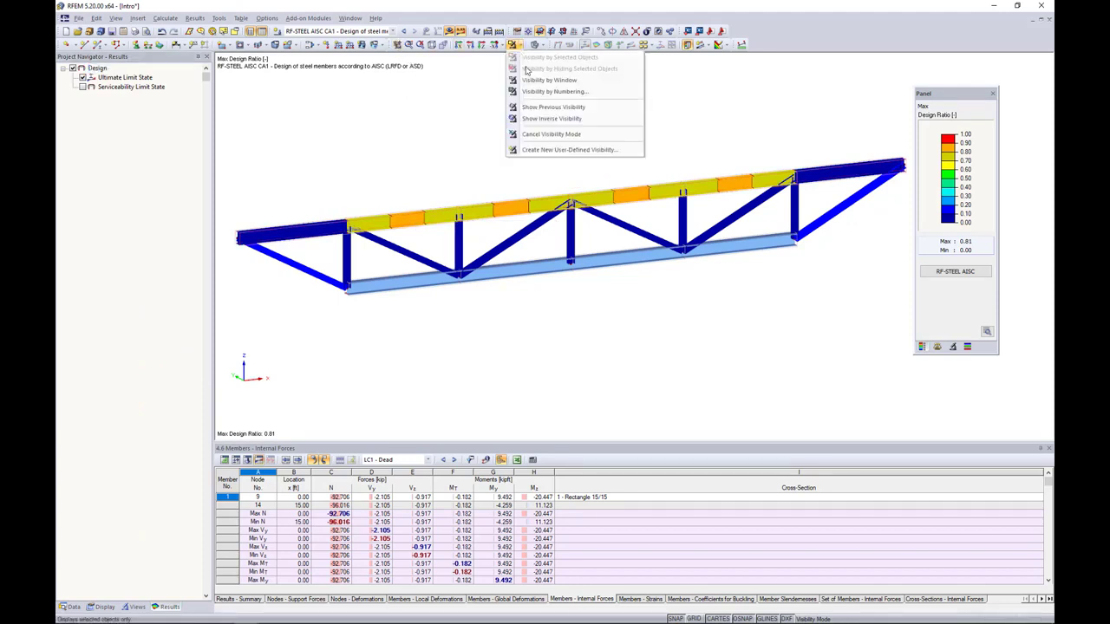
click(547, 134)
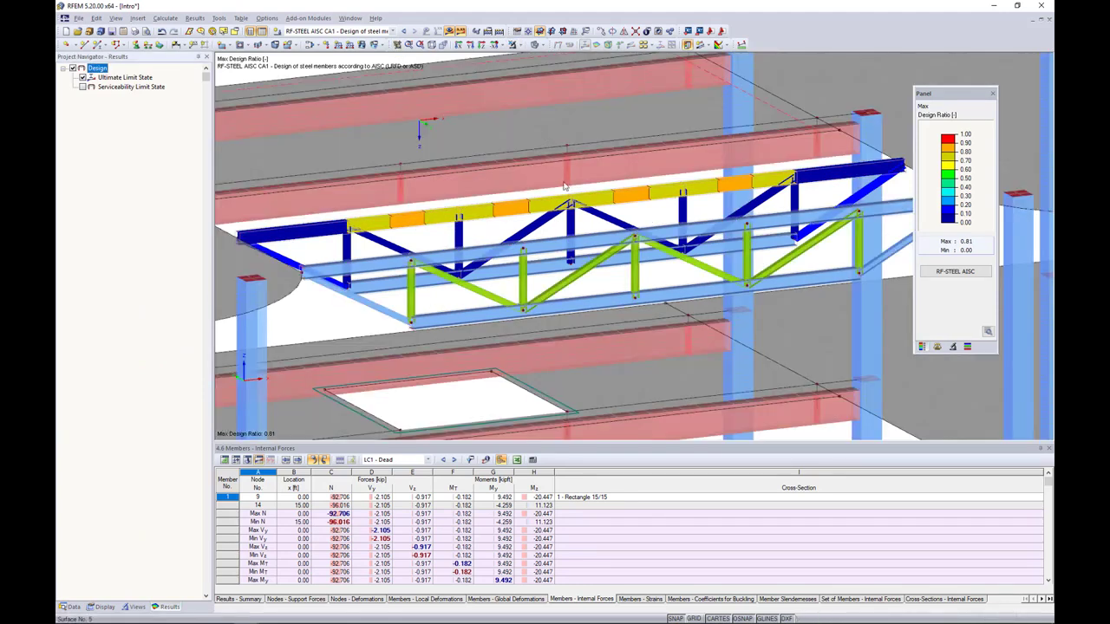
scroll(565, 186, down, 5)
click(450, 32)
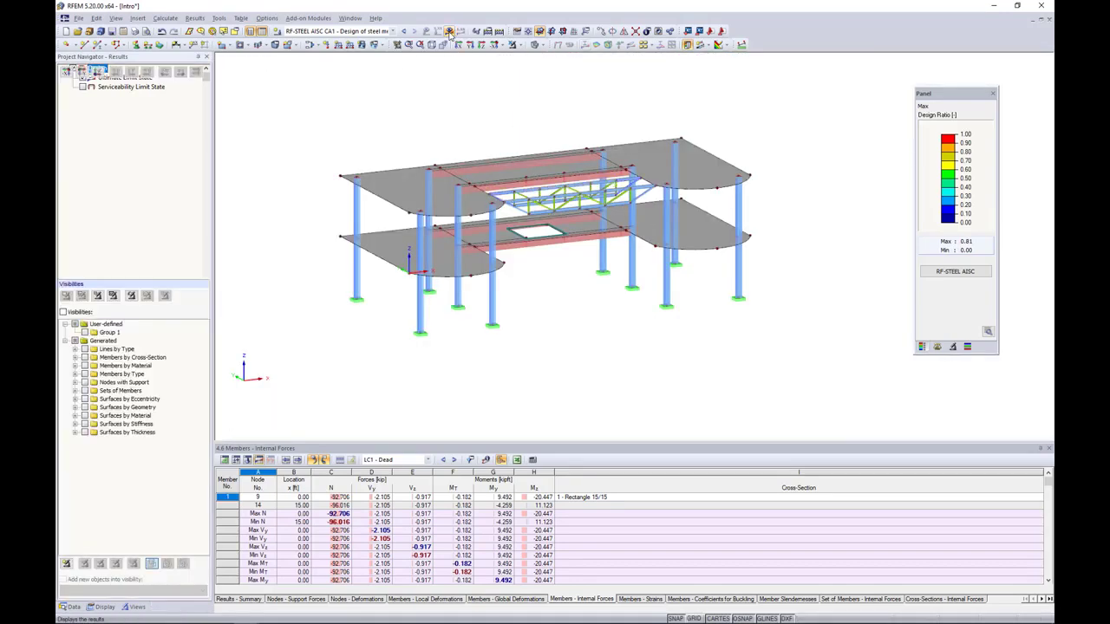
- Look over the full building model and open the RF-CONCRETE Members add-on module
middle_drag(540, 116, 515, 120)
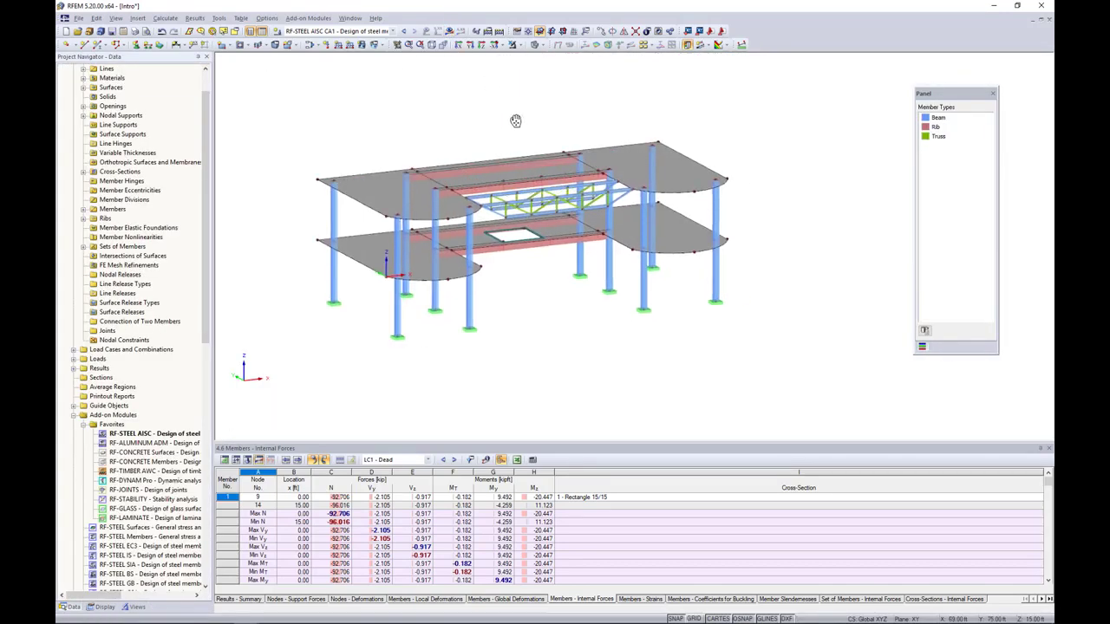
scroll(502, 264, up, 2)
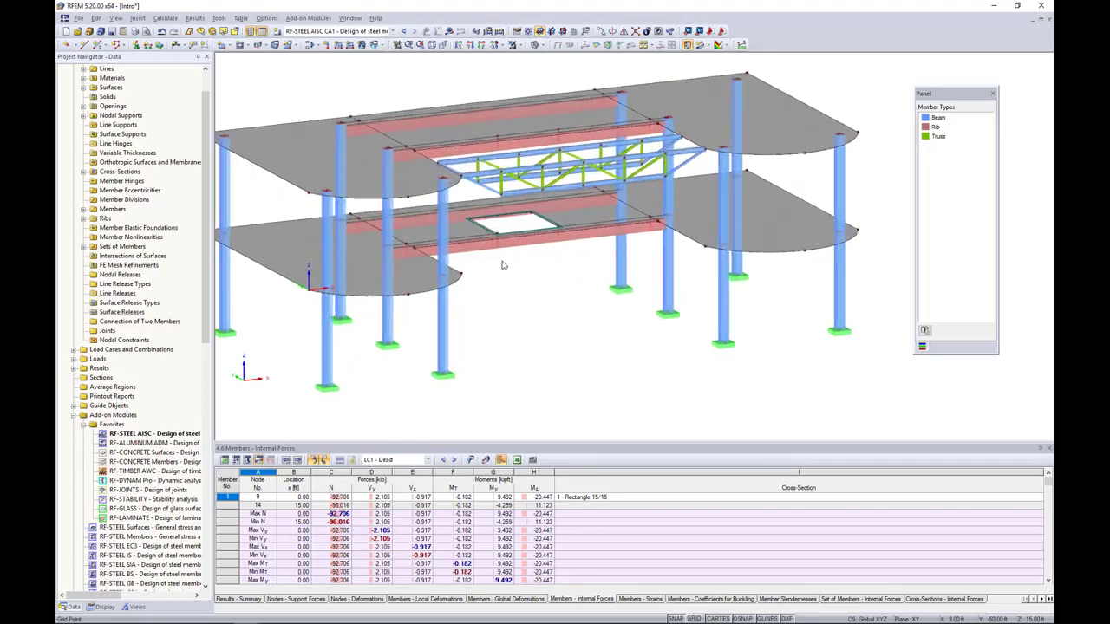
scroll(518, 291, up, 2)
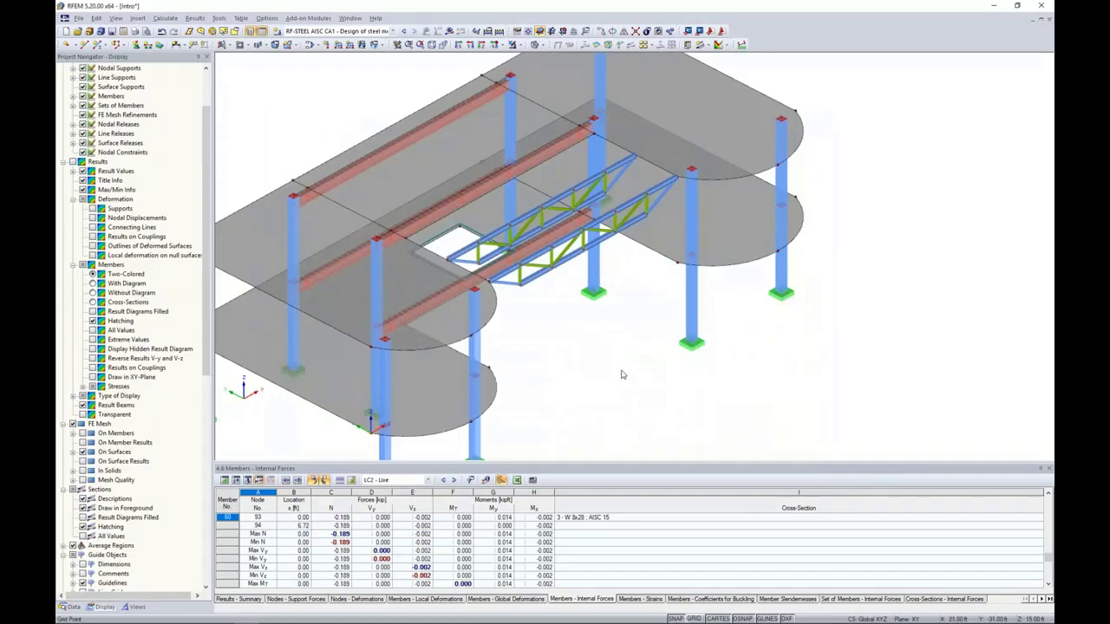
middle_drag(620, 376, 542, 281)
scroll(540, 283, down, 1)
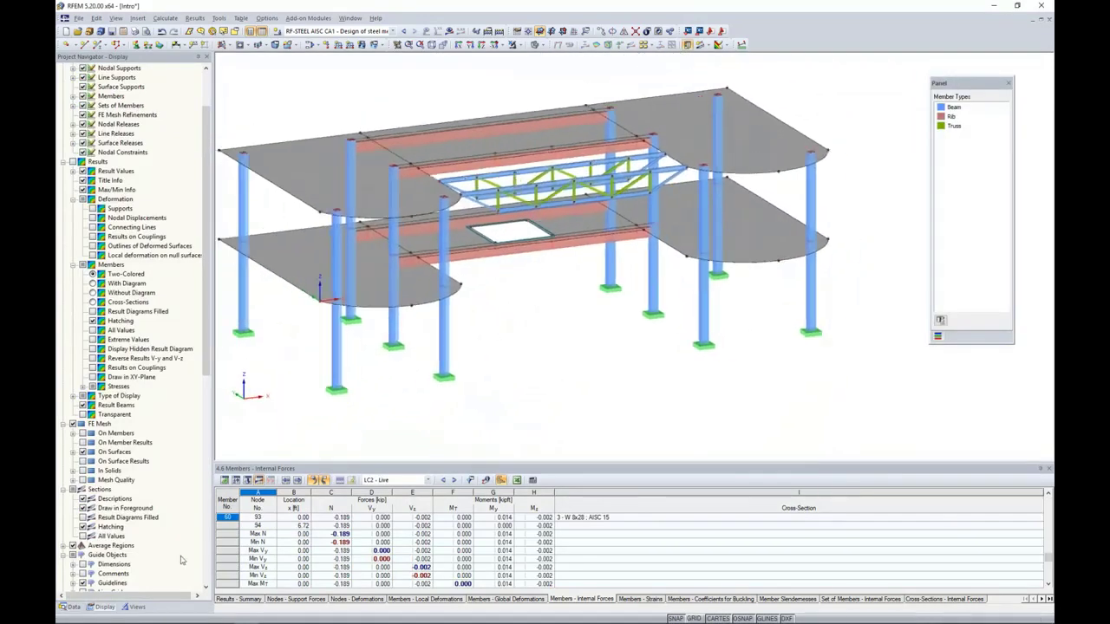
click(76, 608)
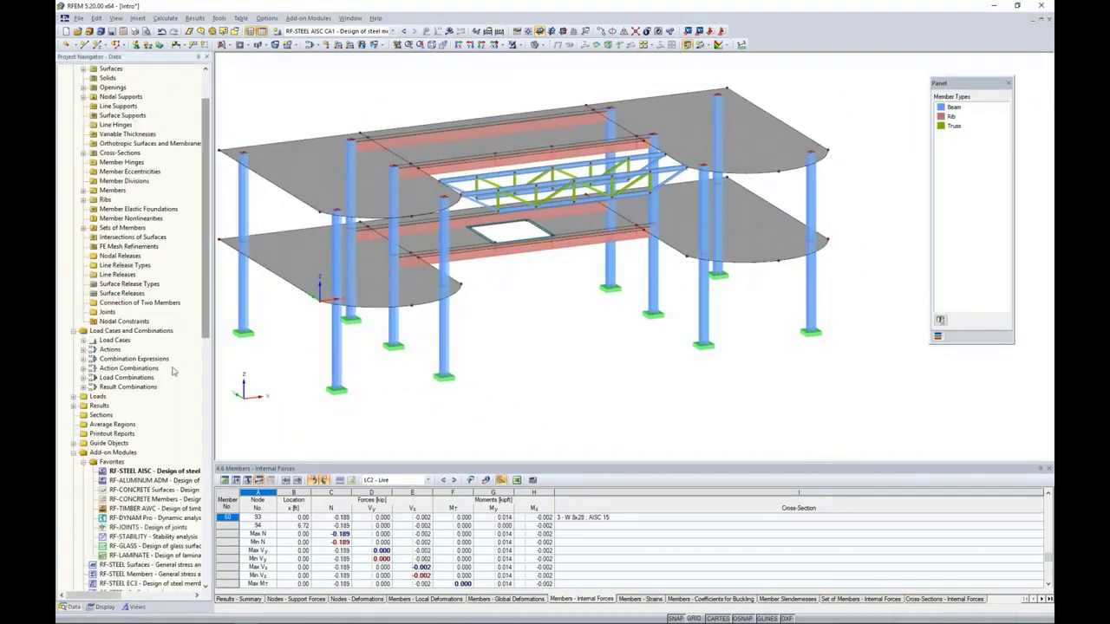
scroll(172, 371, down, 3)
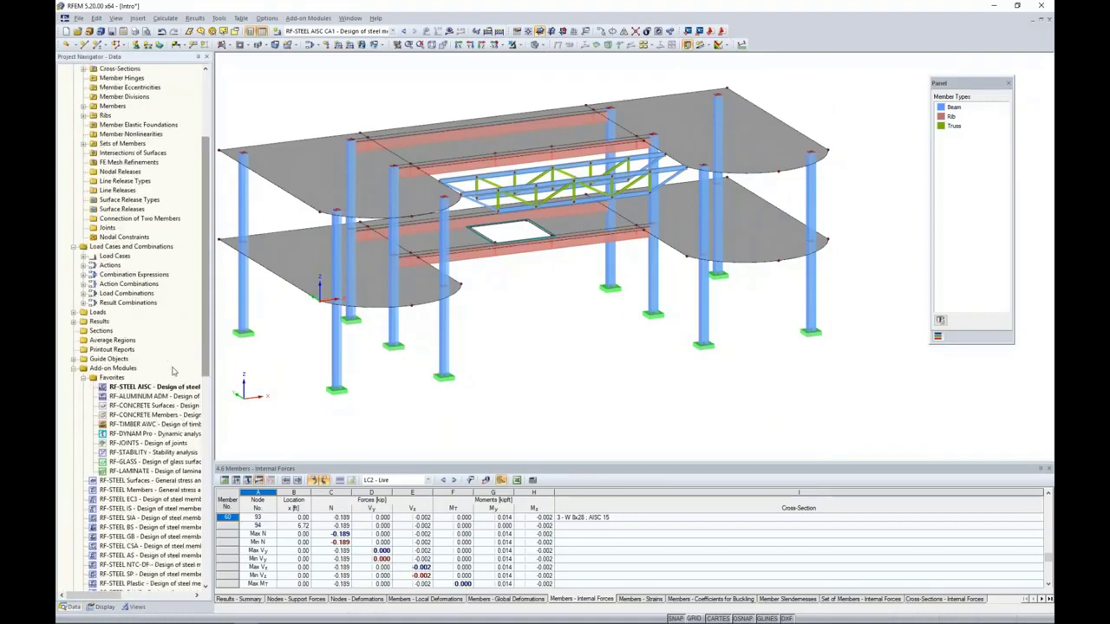
double_click(150, 418)
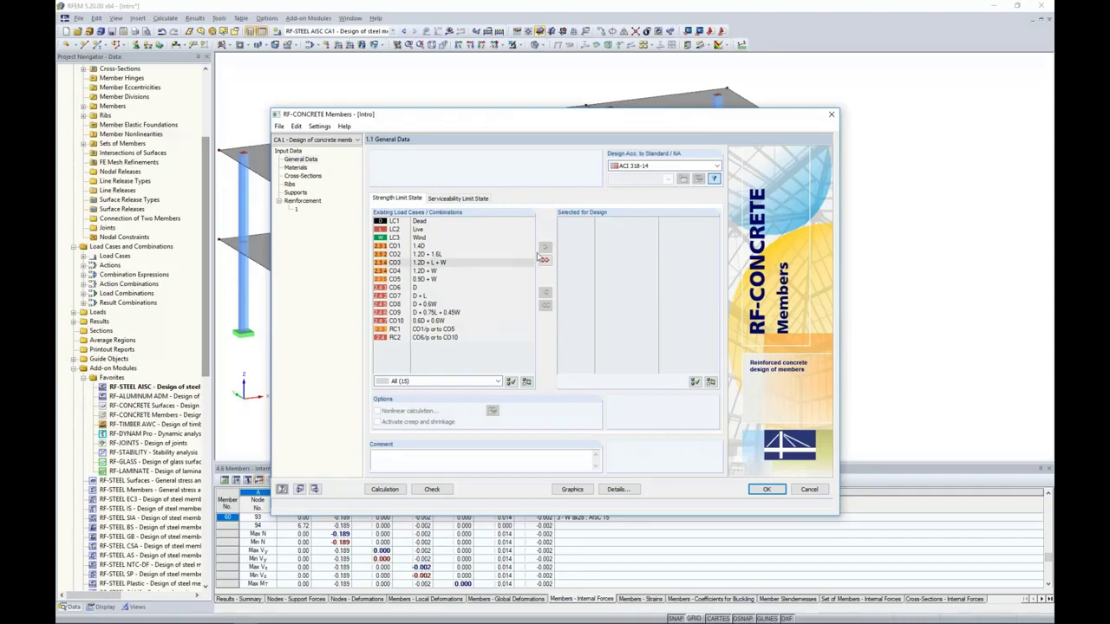
- Set the concrete design standard to ACI 318-14 and select combinations CO1 to CO5 for strength limit state design
click(638, 166)
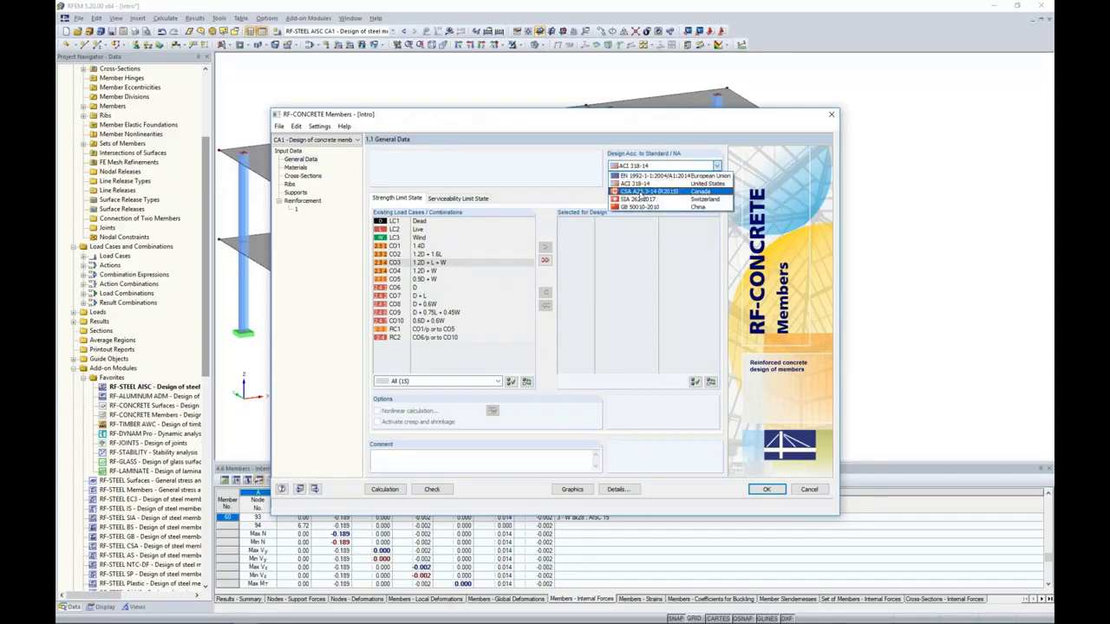
click(638, 183)
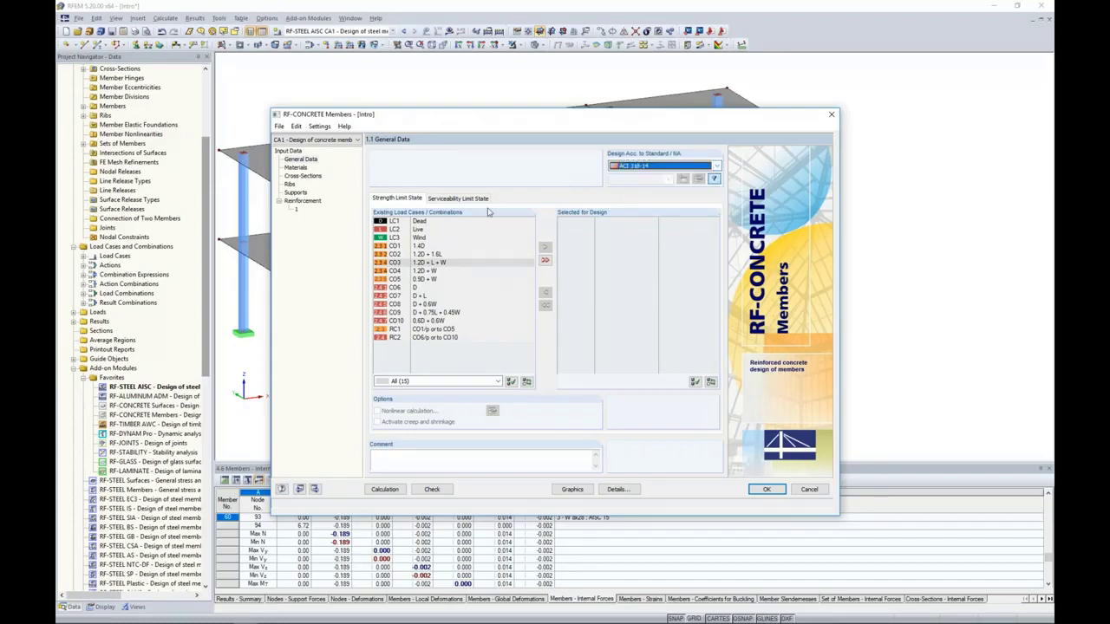
click(422, 246)
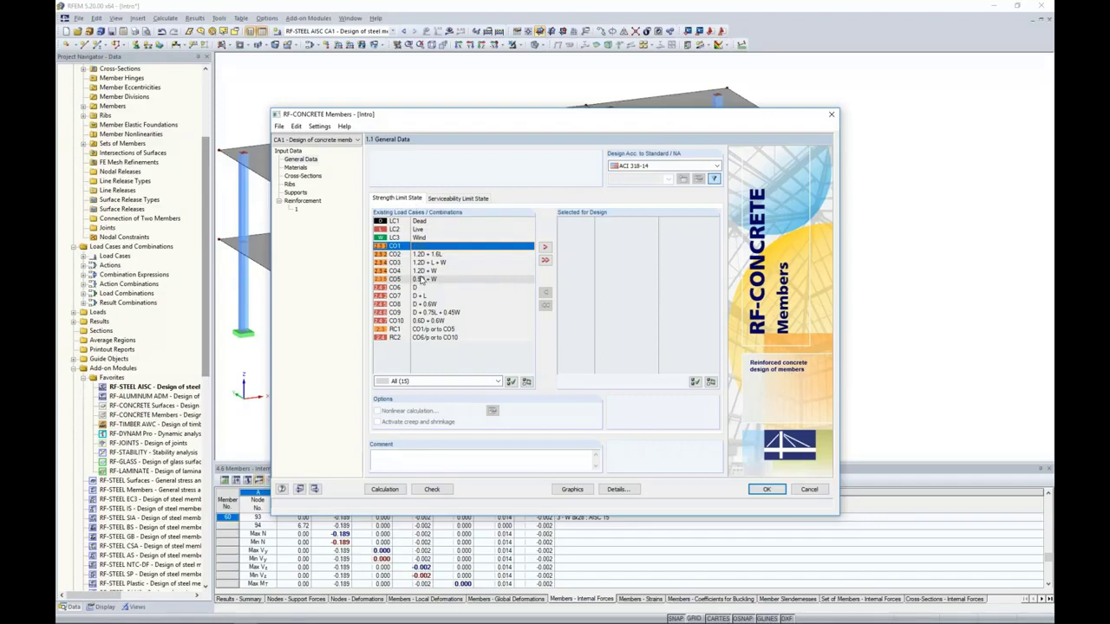
shift+click(421, 279)
click(545, 247)
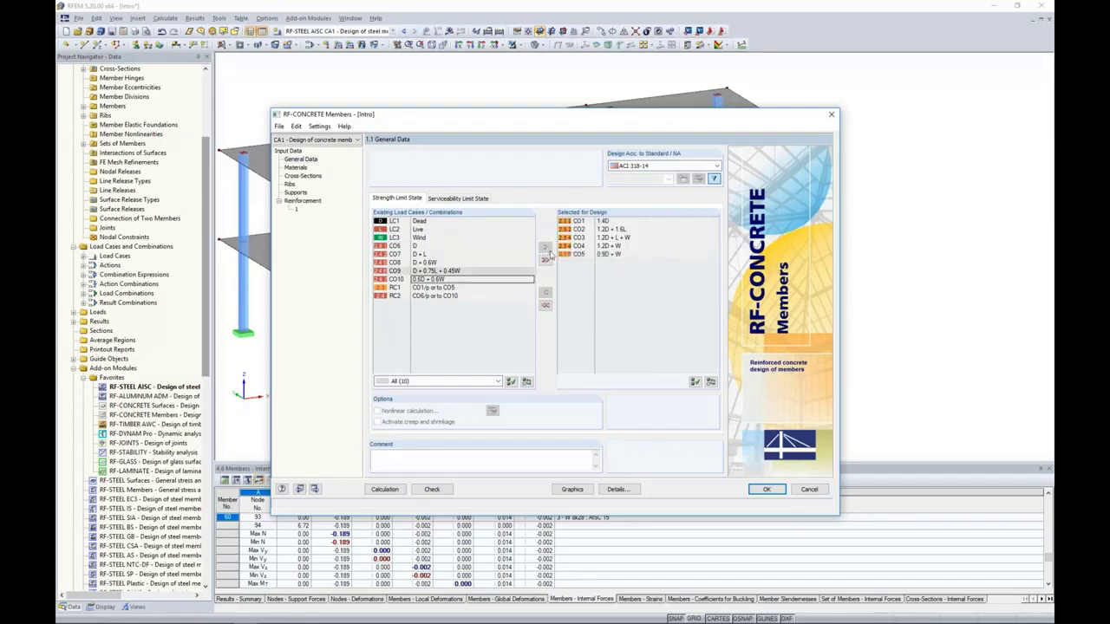
- Select load combinations CO6 to CO10 for the serviceability limit state design
click(471, 199)
click(416, 288)
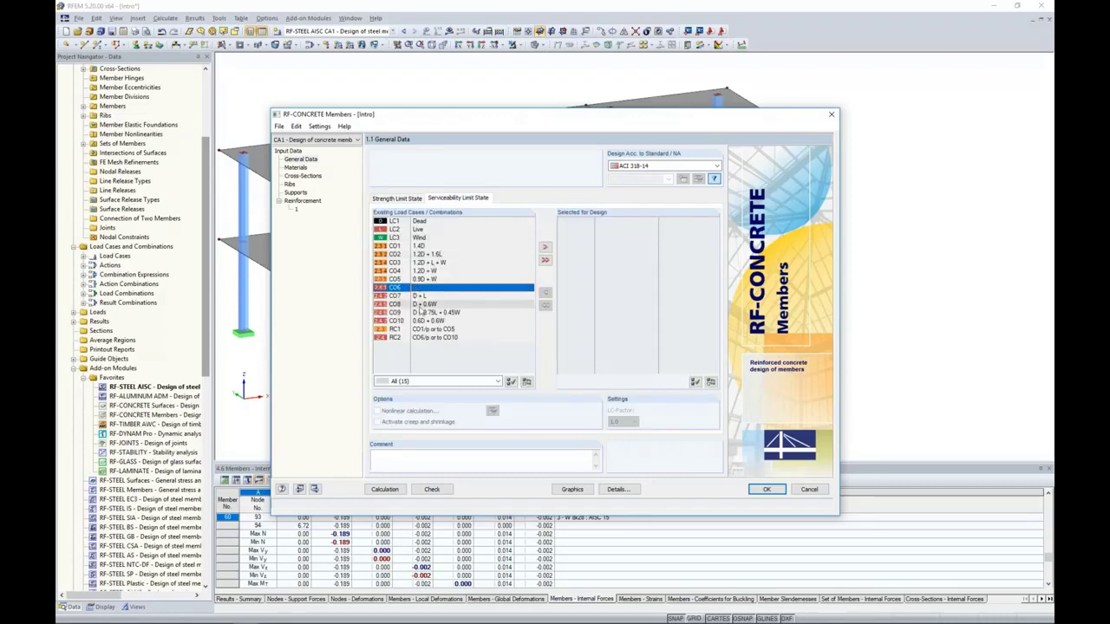
shift+click(419, 321)
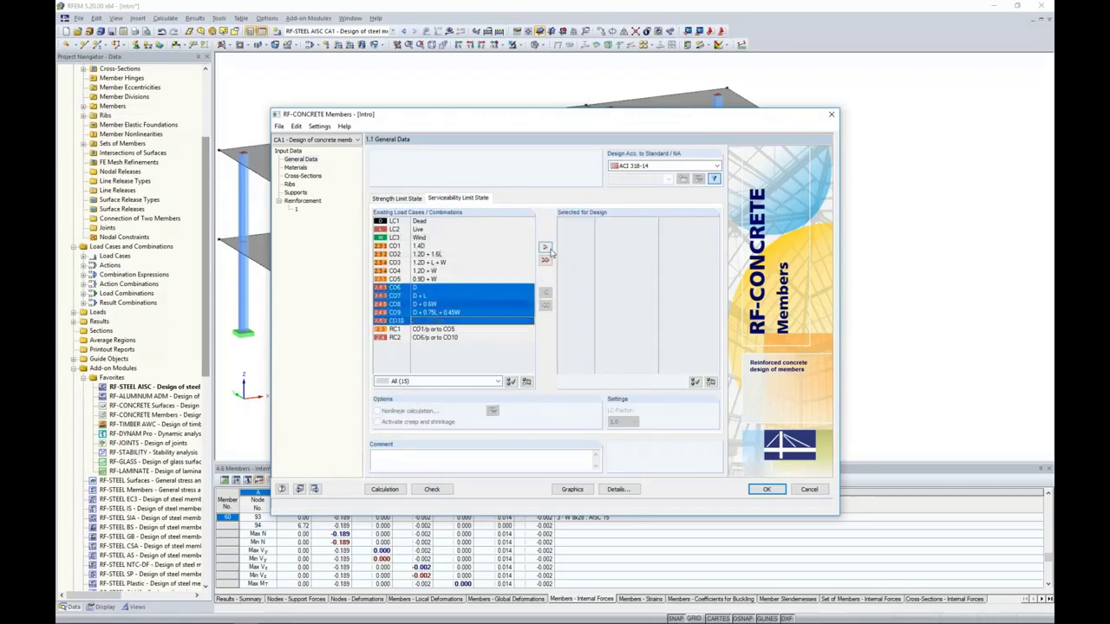
click(545, 247)
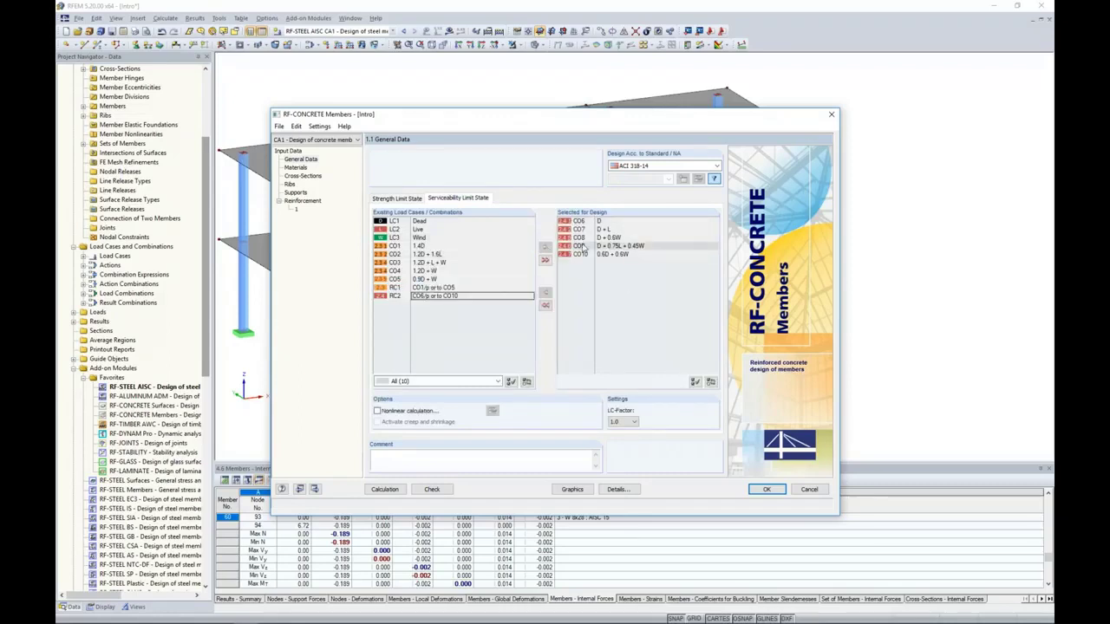
- Review the materials, the Rectangle 10/20 cross-section and the rib effective widths of the concrete design case
click(296, 168)
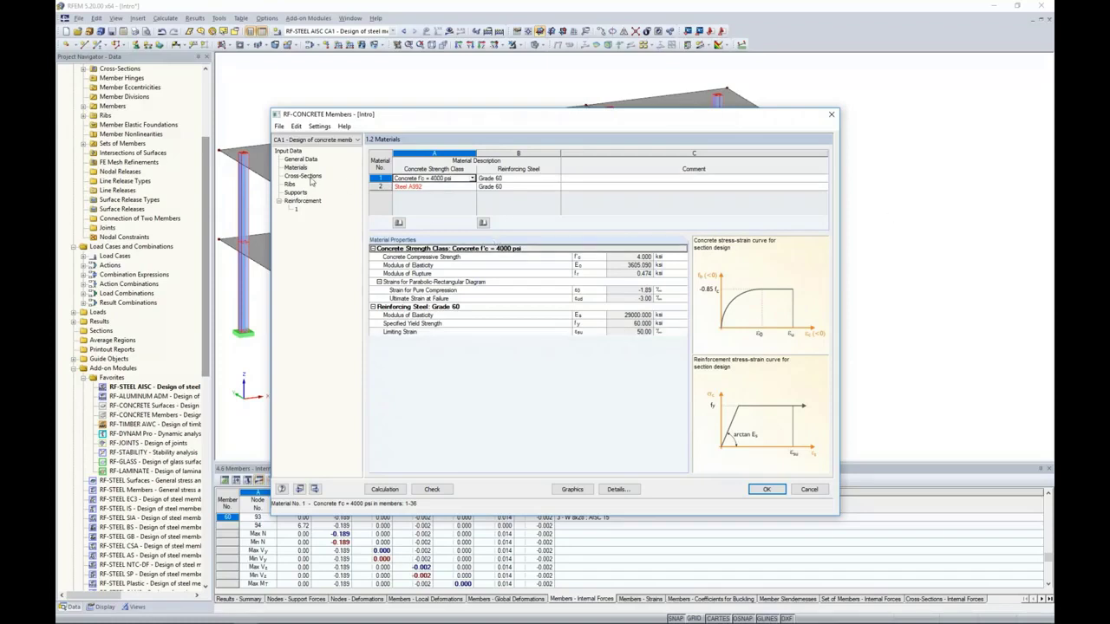
click(304, 176)
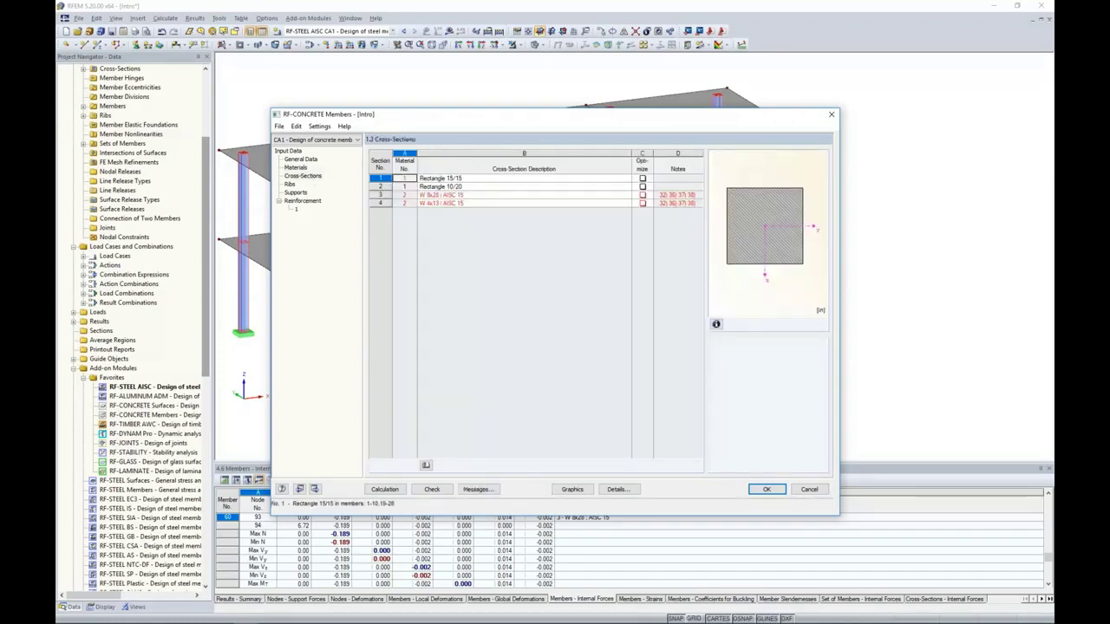
click(444, 186)
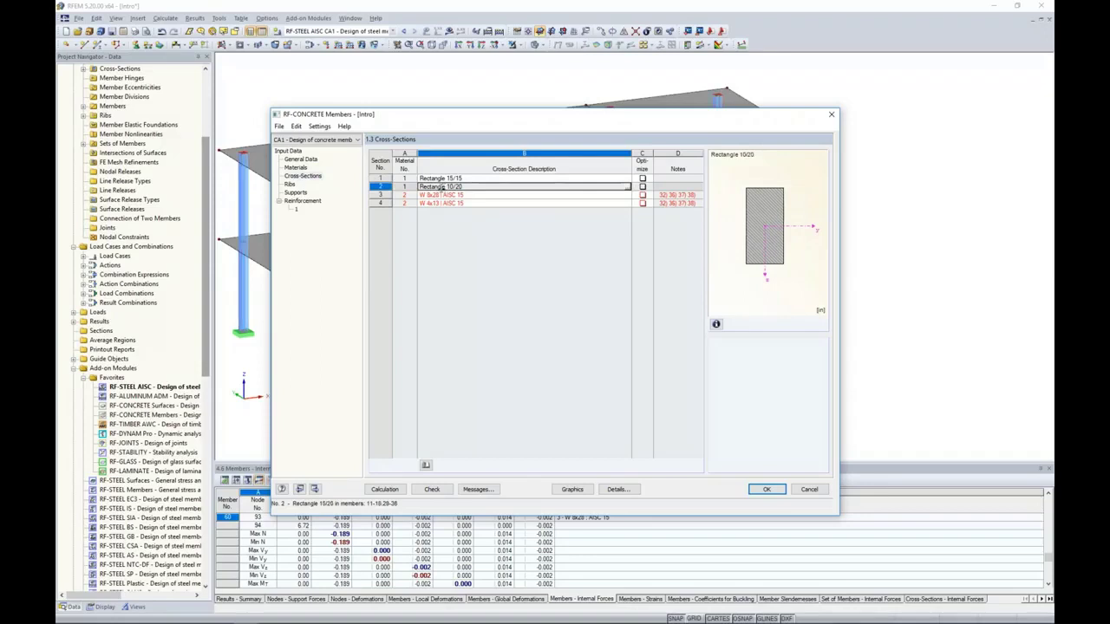
click(289, 184)
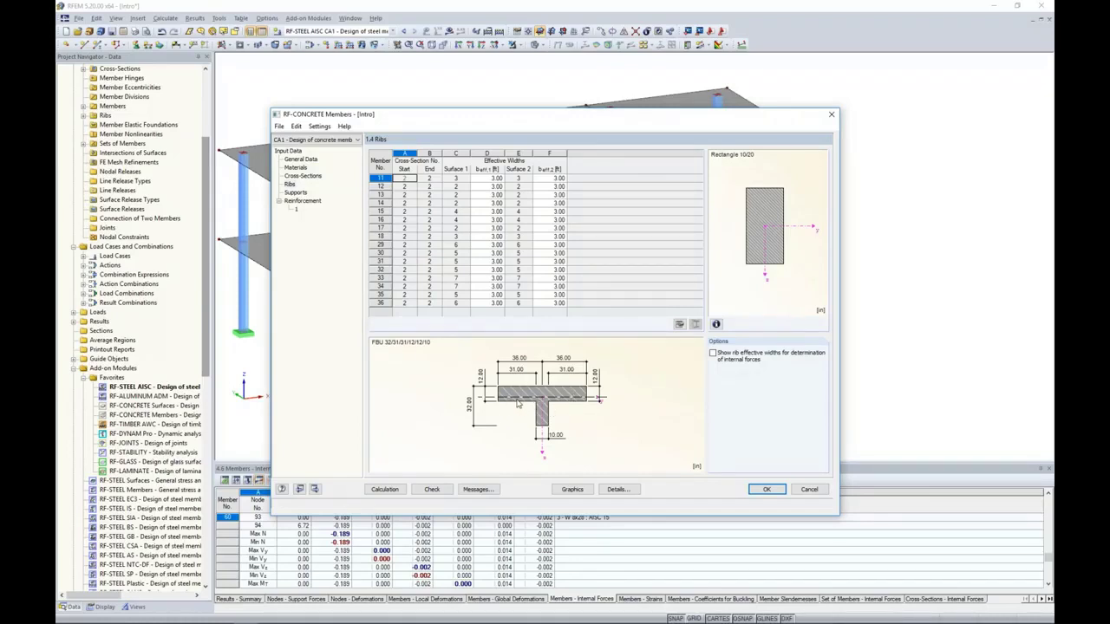
- Allow #5 and #6 bars for the longitudinal reinforcement and #4 bars for the ties and stirrups
click(305, 201)
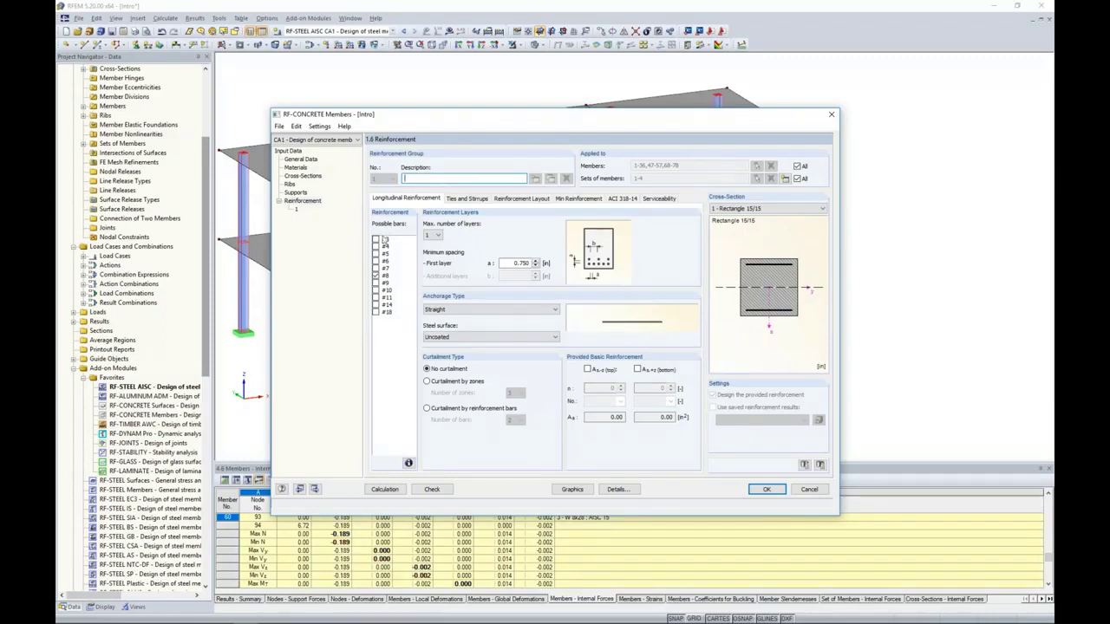
click(375, 254)
click(377, 261)
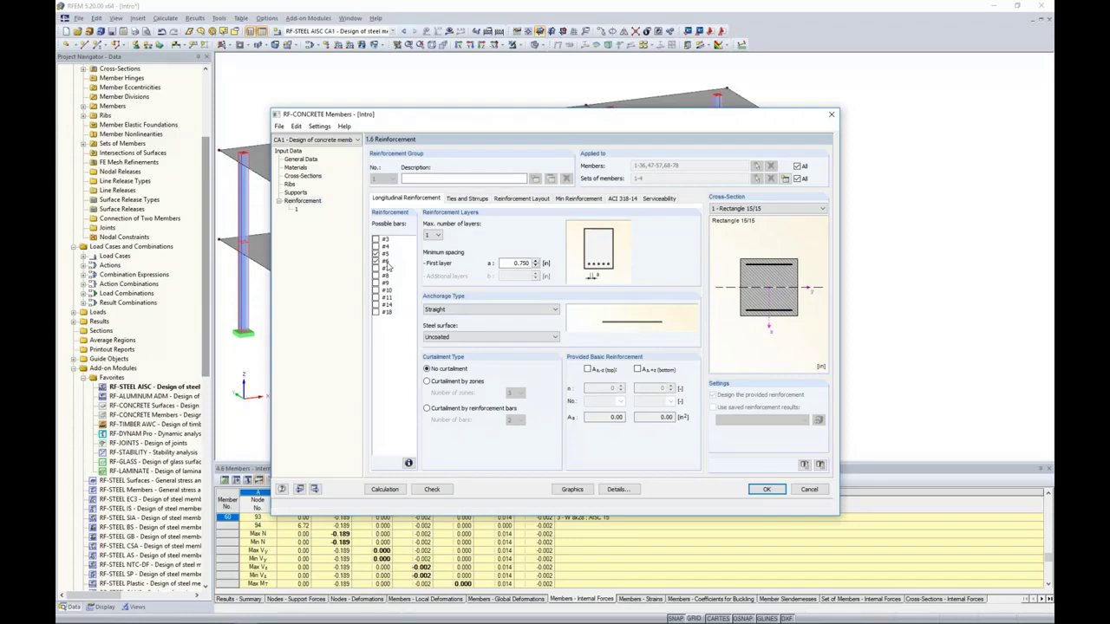
click(456, 202)
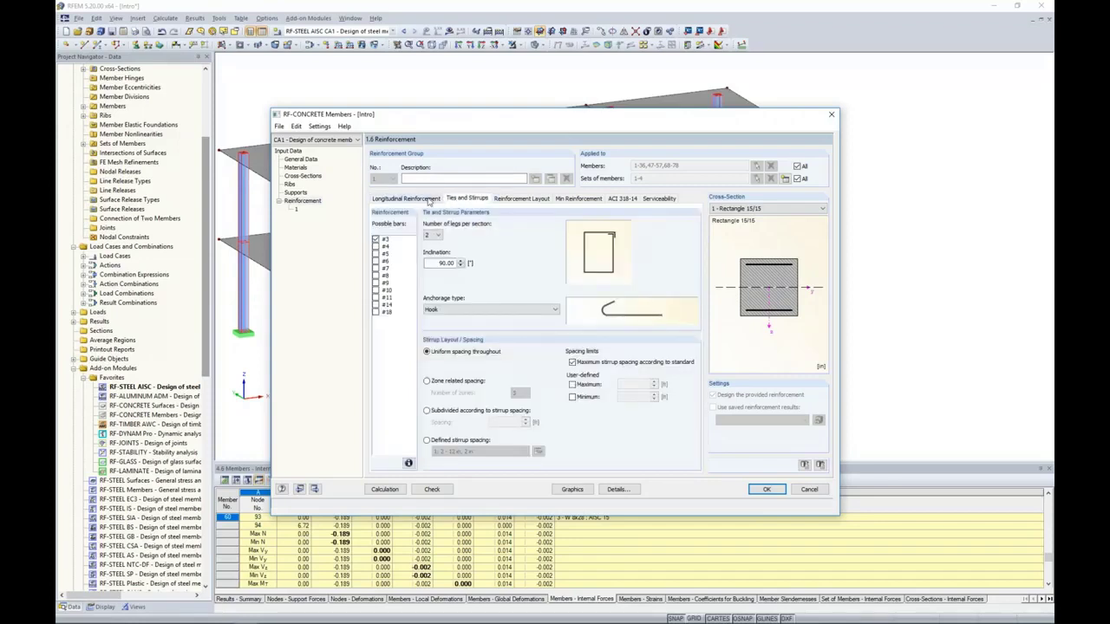
click(375, 246)
- Restrict the reinforcement group to column members 2 and 20, picked in the model, instead of all members and sets
click(797, 166)
click(797, 178)
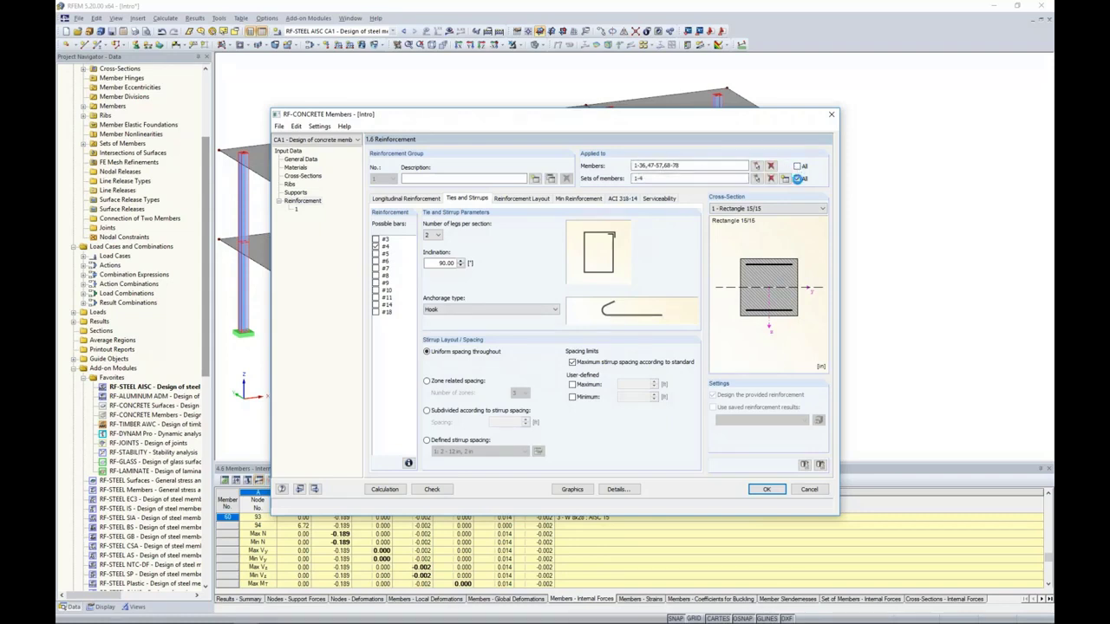
click(771, 166)
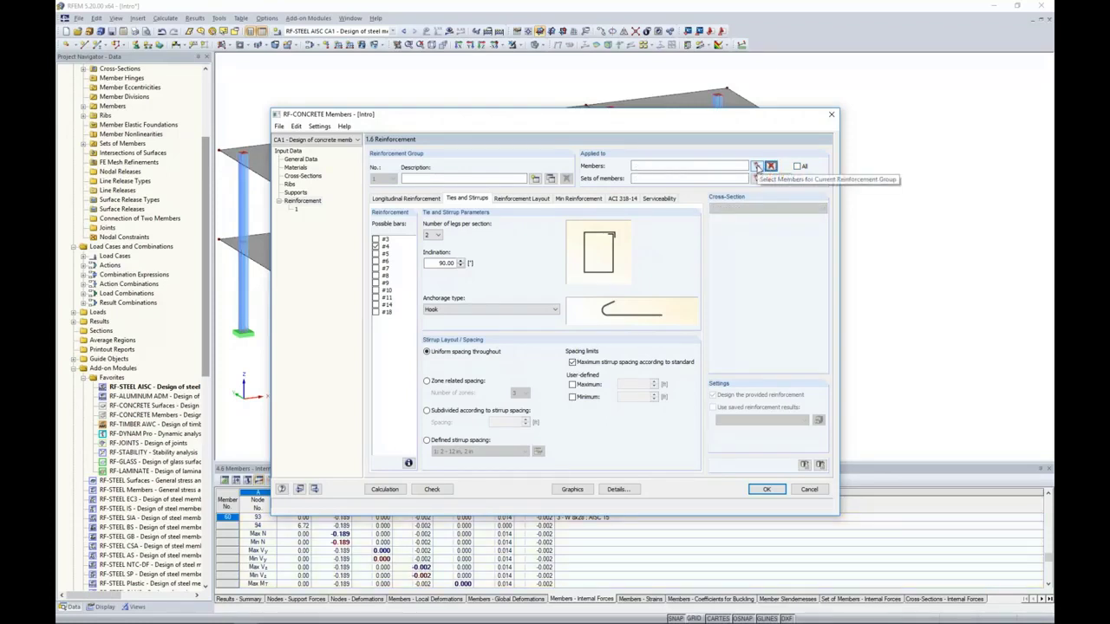
click(756, 166)
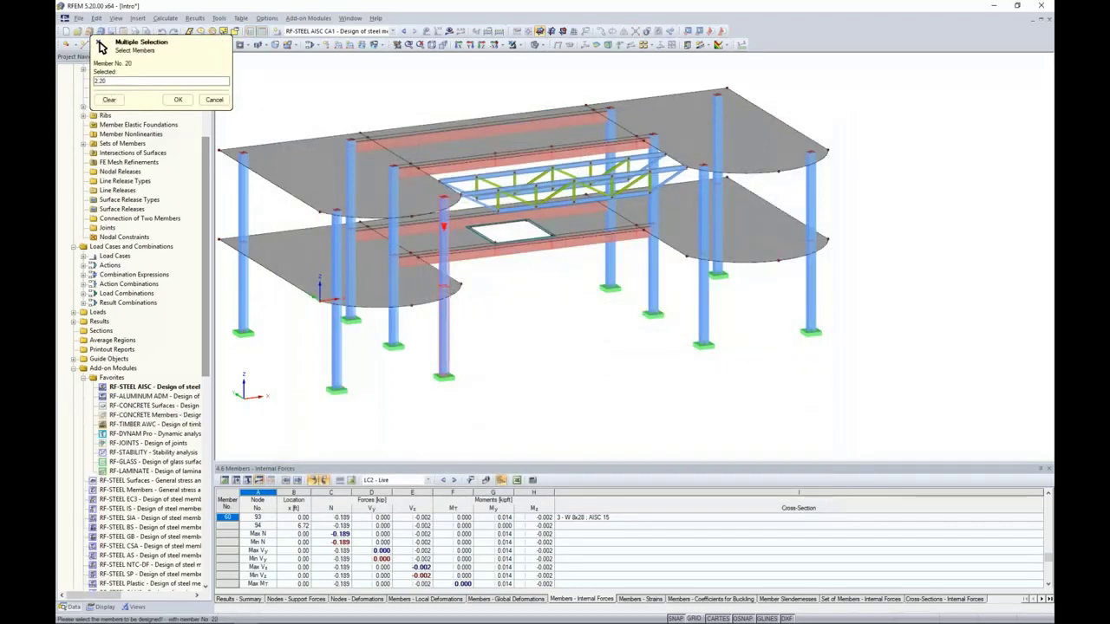
click(177, 99)
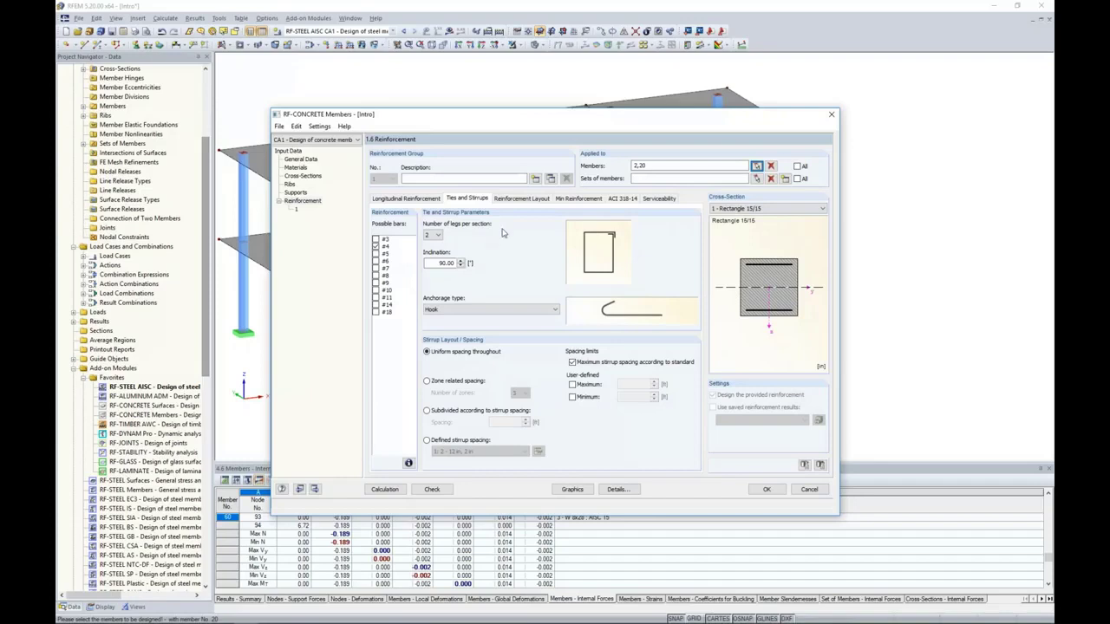
- Set the reinforcement layout to Uniformly surrounding and check the minimum reinforcement and ACI 318-14 settings
click(521, 199)
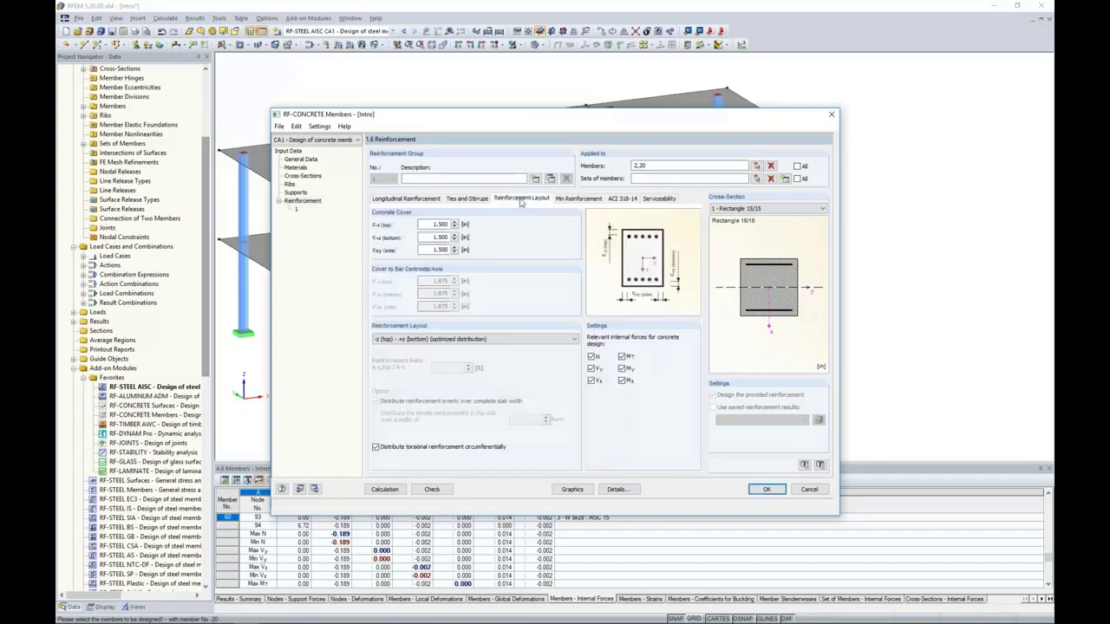
click(521, 339)
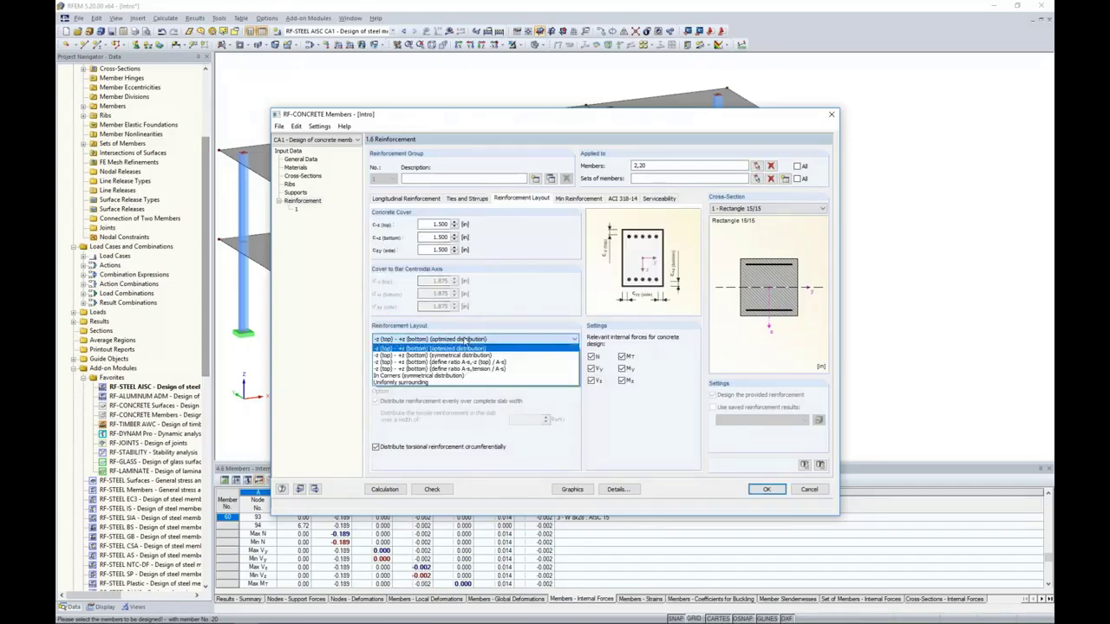
click(431, 382)
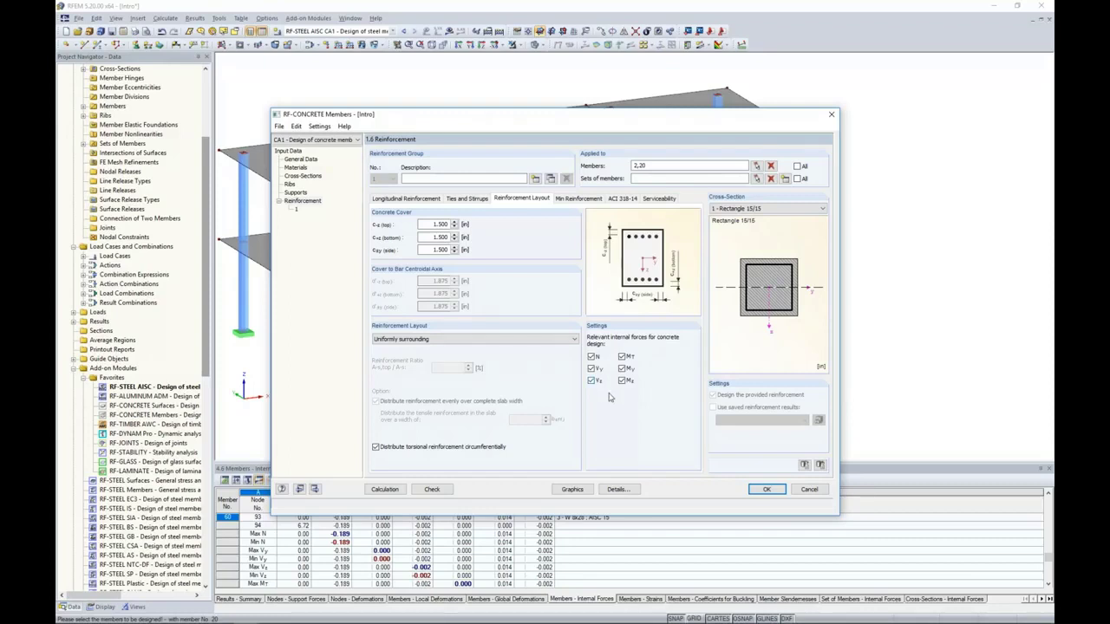
click(595, 199)
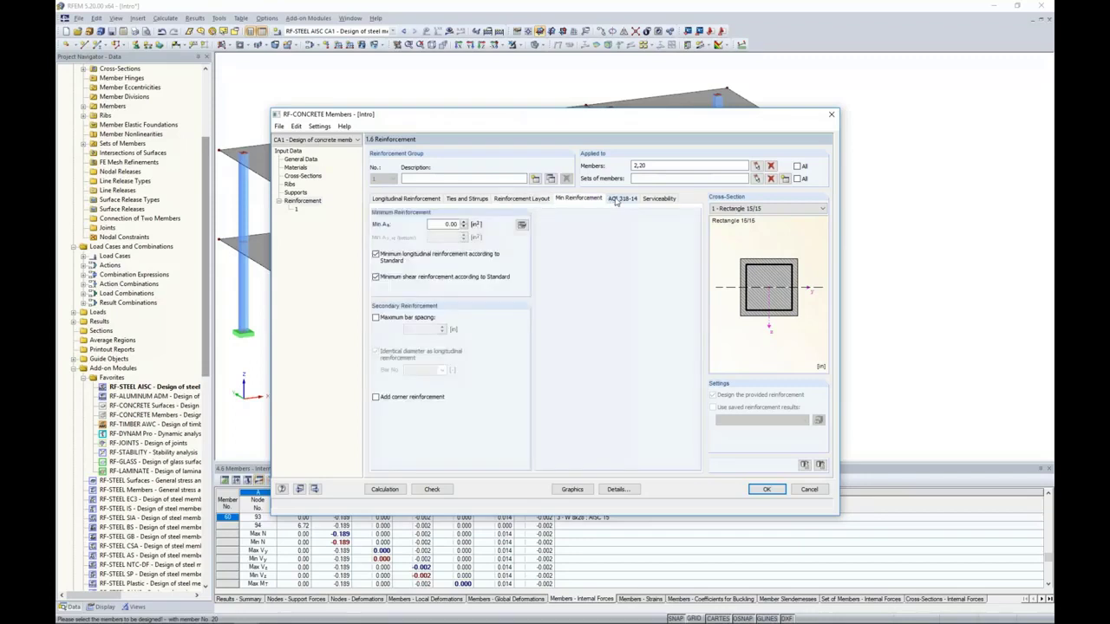
click(616, 200)
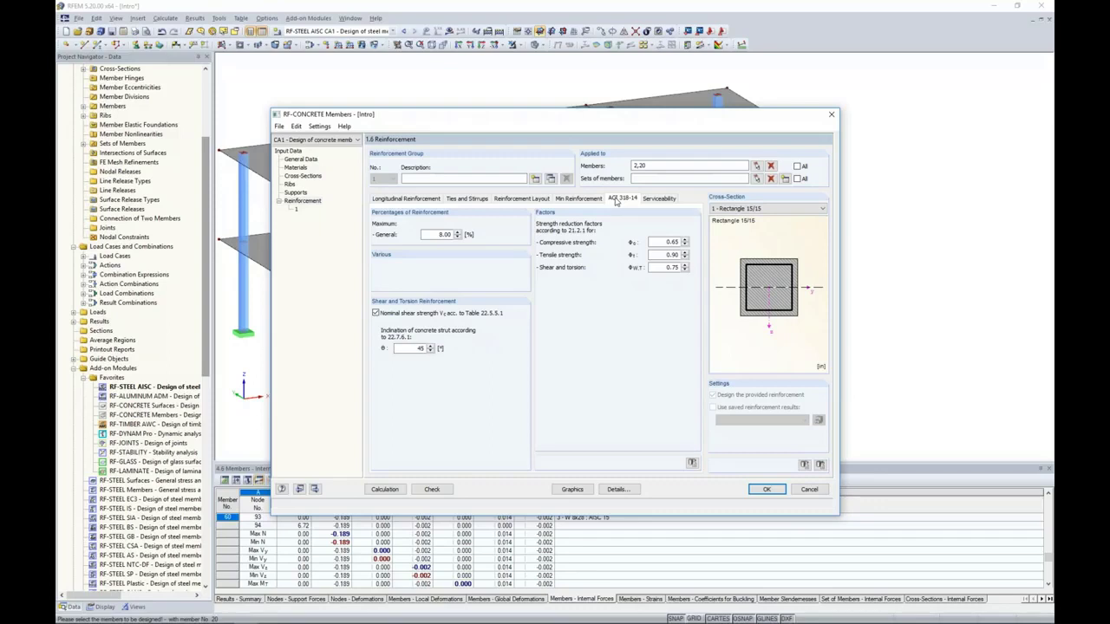
- Set the allowable crack width limits for top and bottom to 0.012 in, for humidity, moist air, soil exposure
click(657, 201)
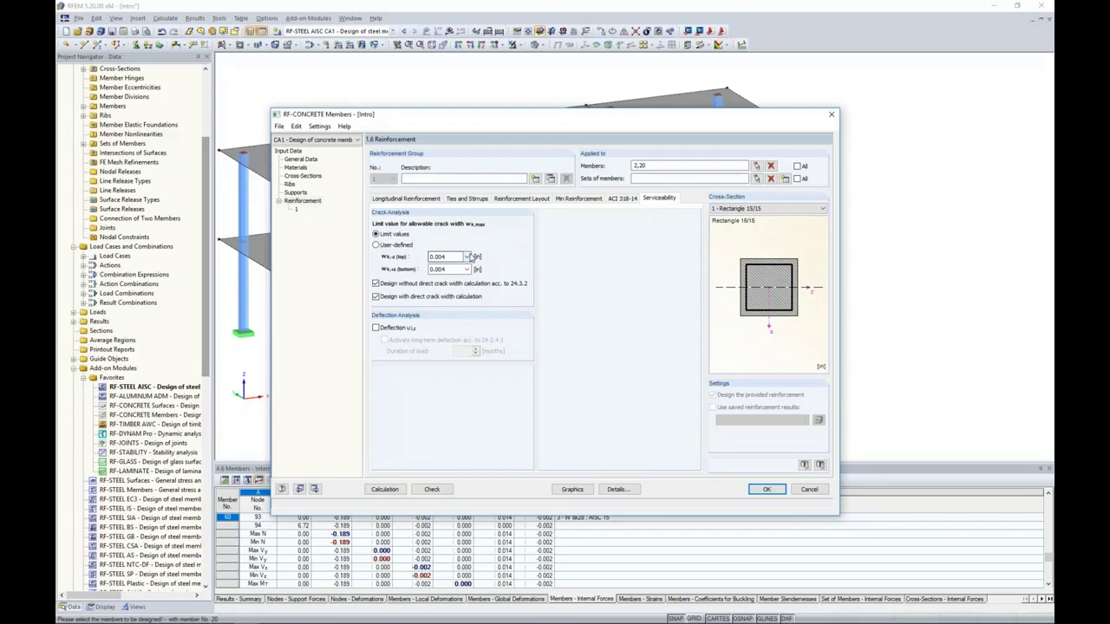
click(468, 257)
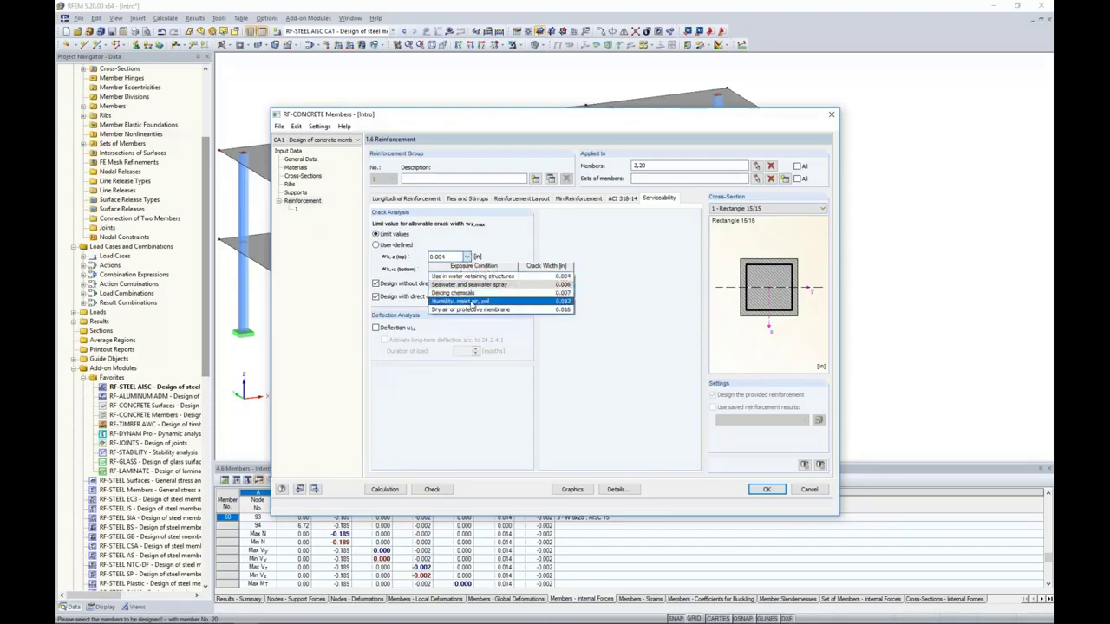
click(473, 300)
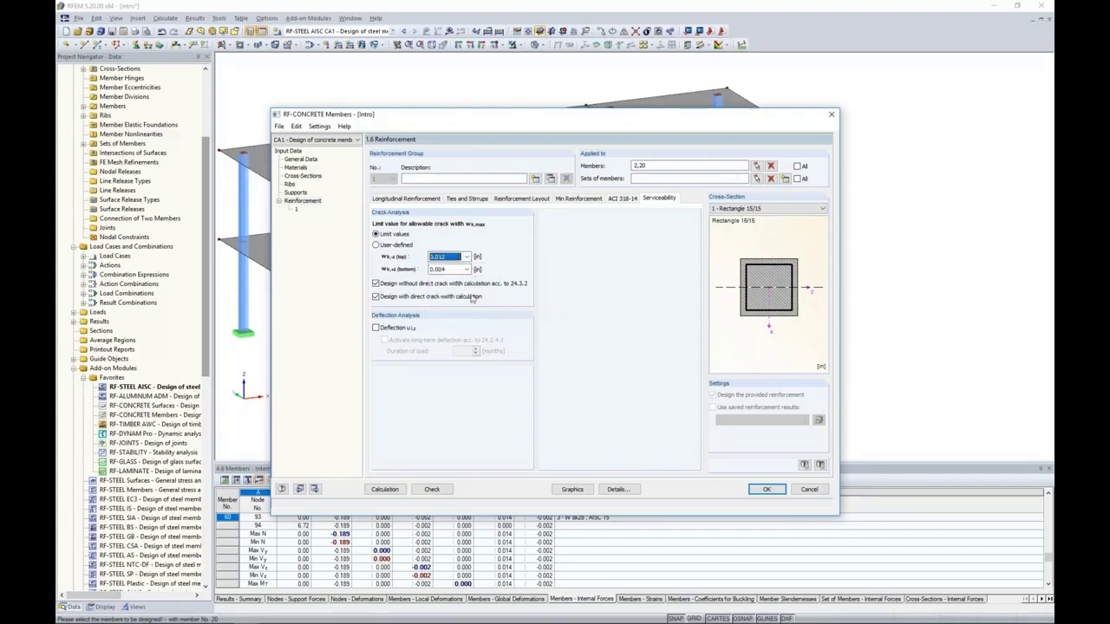
click(468, 269)
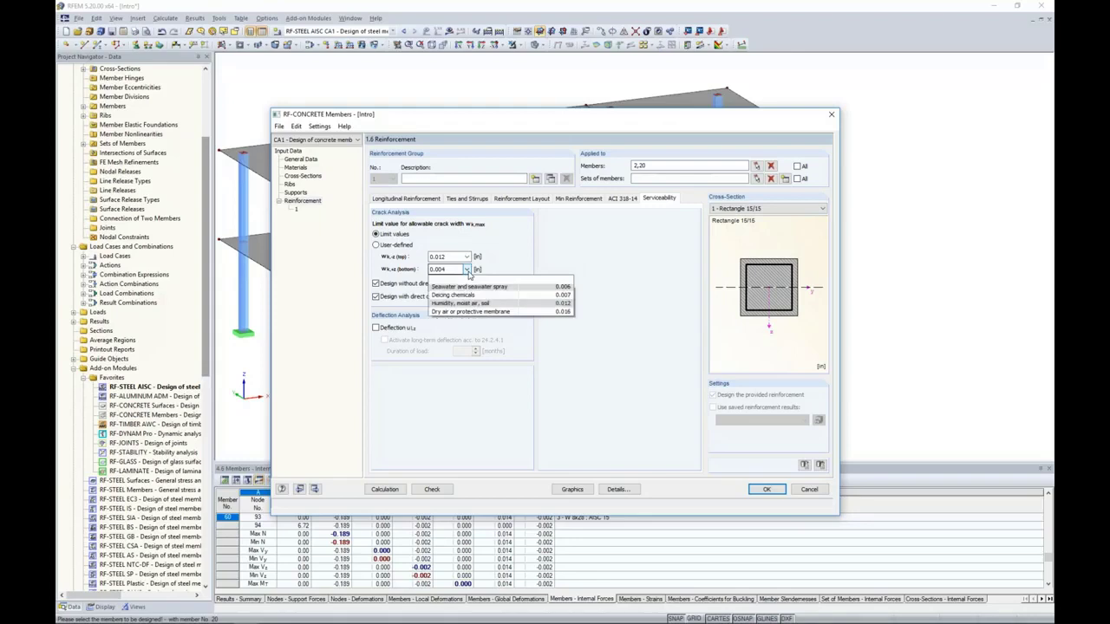
click(468, 314)
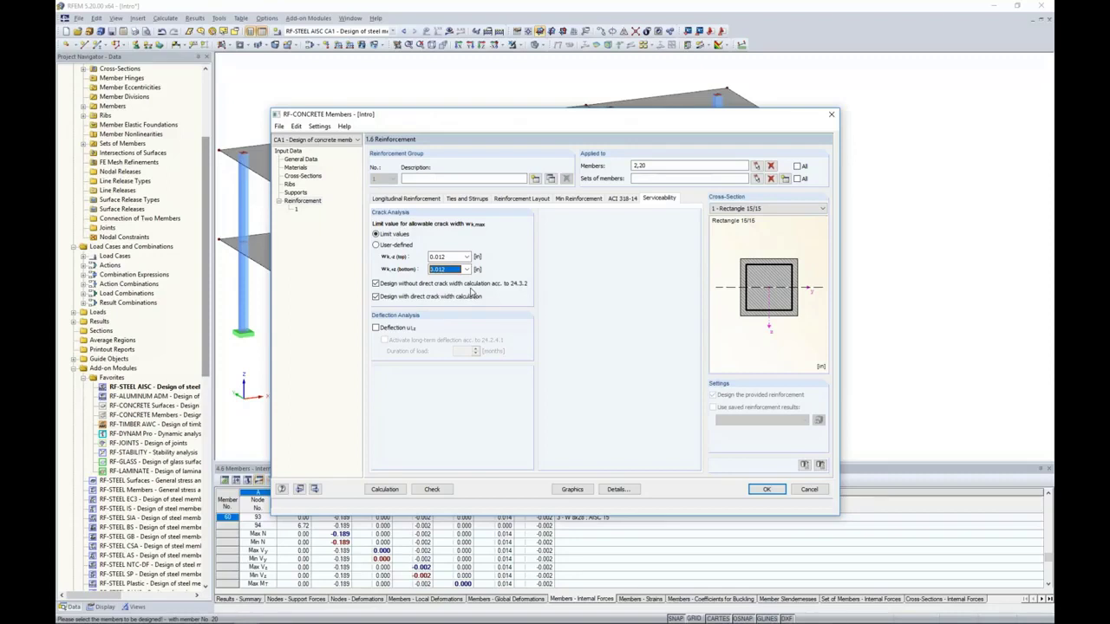
- Activate the deflection analysis, check the deflection data for the two members, and run the concrete design calculation
click(376, 328)
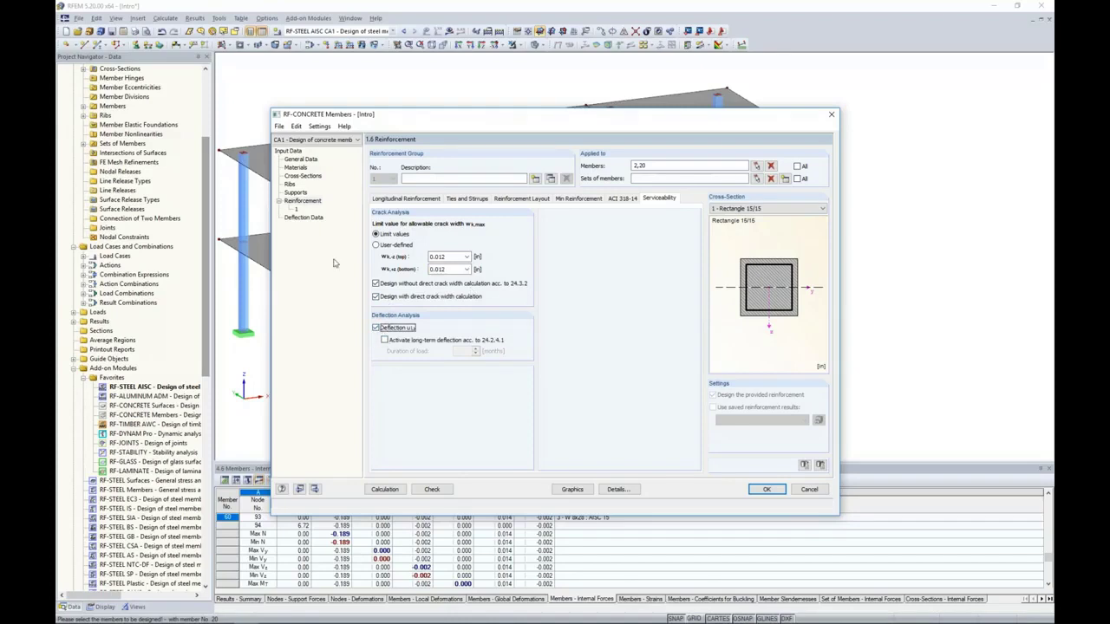
click(306, 218)
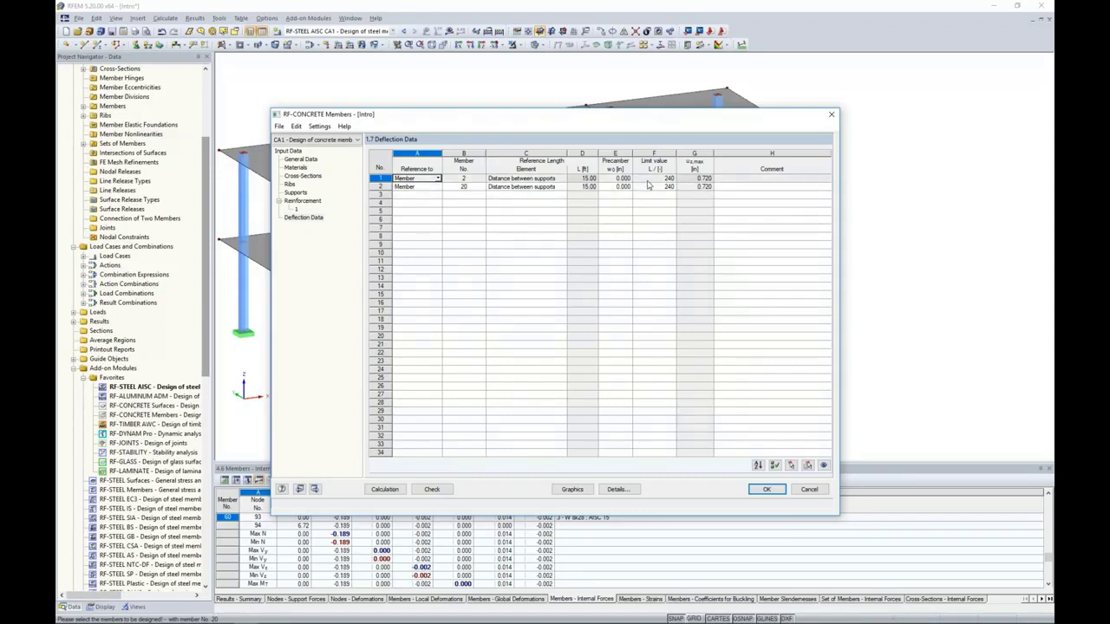
click(384, 489)
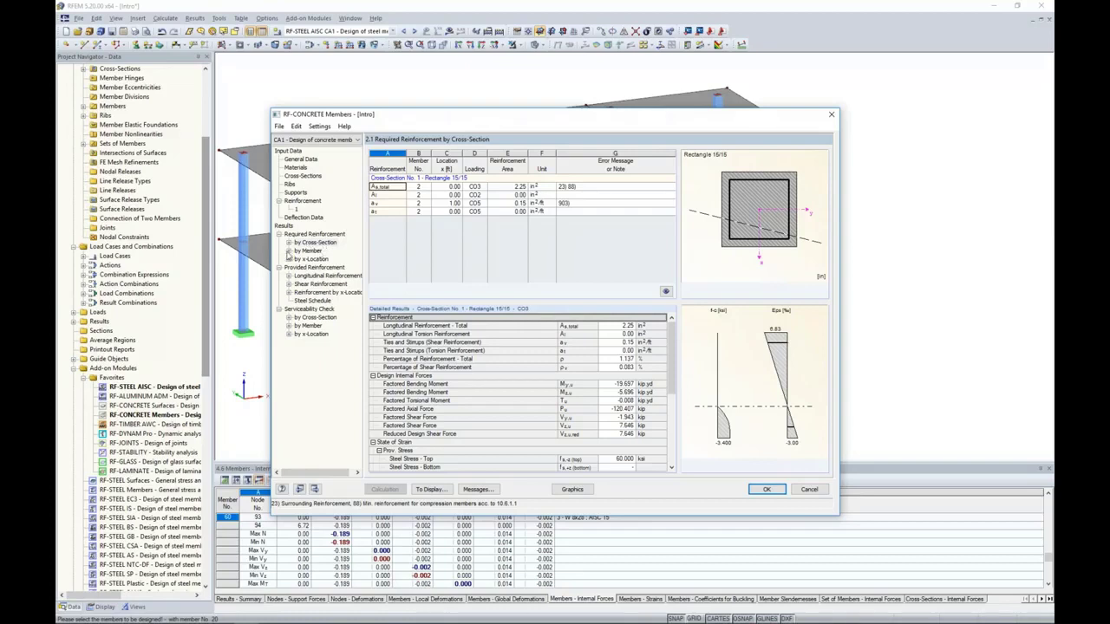
- Examine the required reinforcement by member and open the provided longitudinal reinforcement of member 2
click(305, 250)
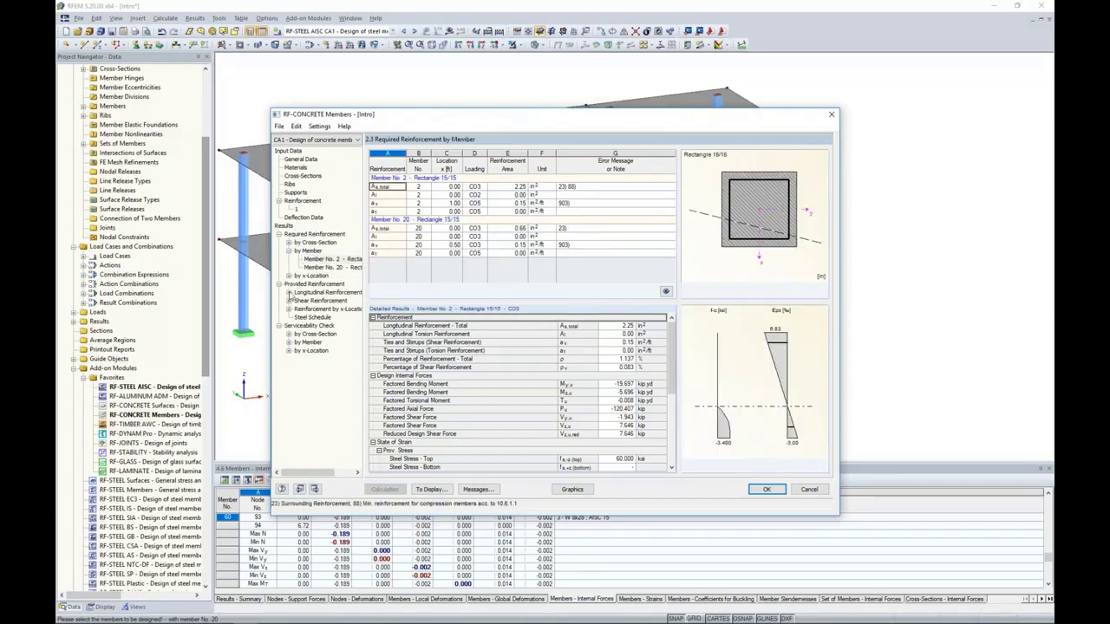
click(289, 294)
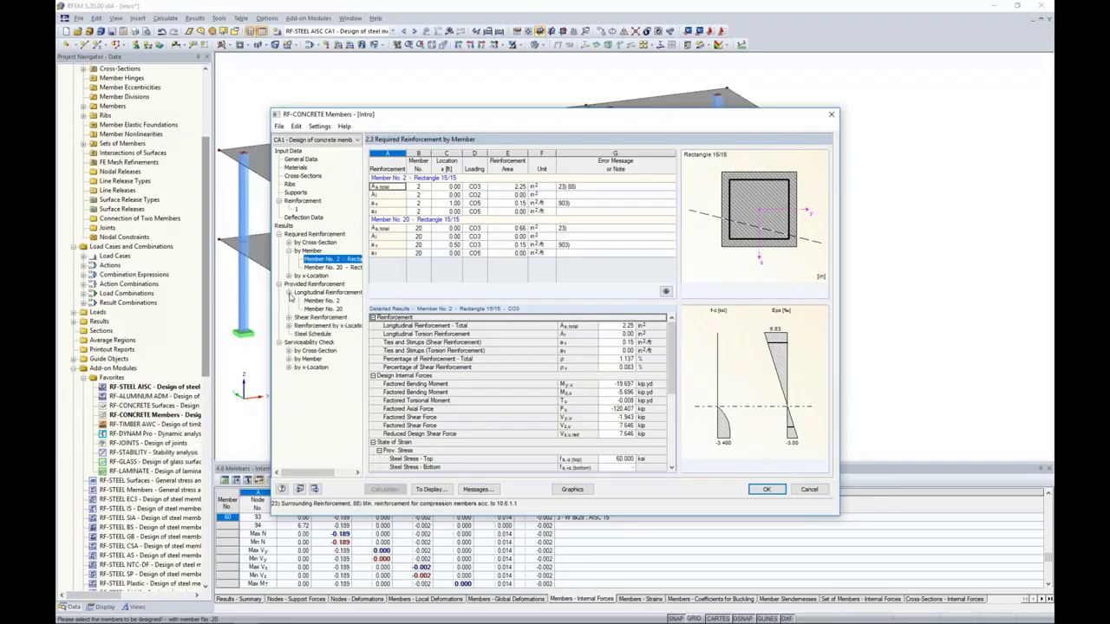
click(313, 301)
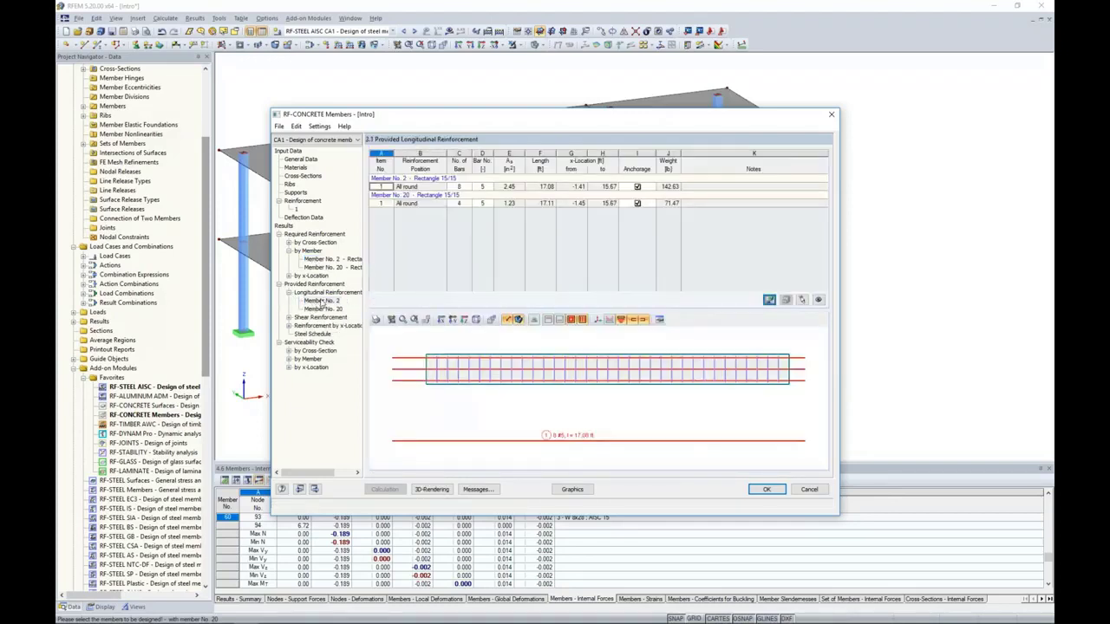
- Inspect member 2's provided longitudinal bars and stirrups in the 3D reinforcement view from an angle and close up
mouse_move(475, 120)
mouse_down()
mouse_move(447, 345)
mouse_move(465, 326)
mouse_move(471, 125)
mouse_up()
click(431, 412)
ctrl+middle_drag(680, 389, 515, 399)
scroll(718, 399, up, 4)
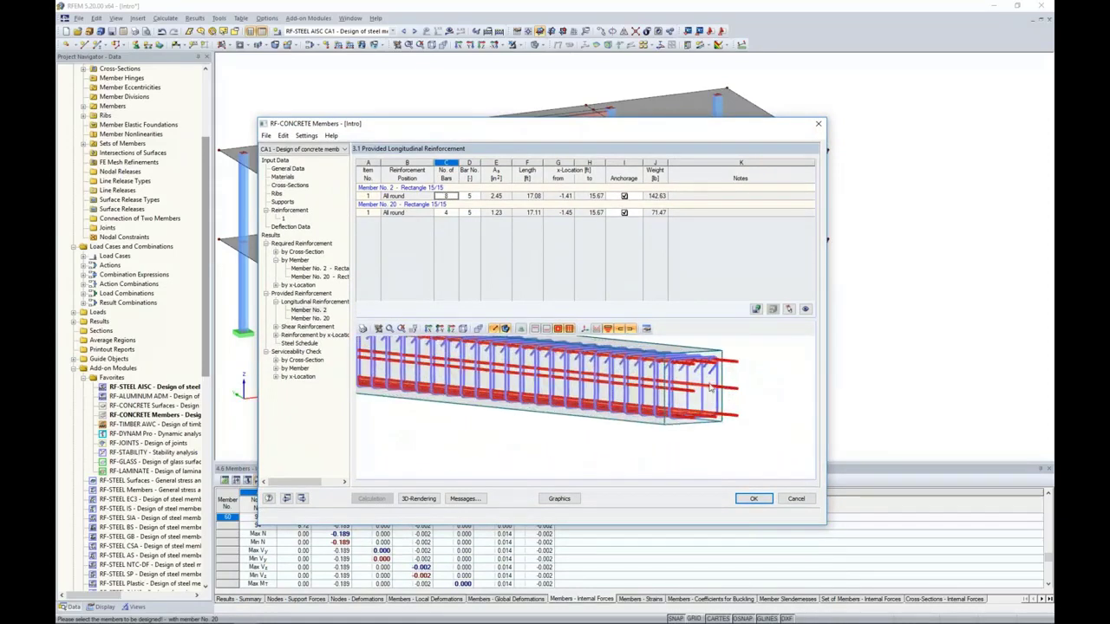
ctrl+middle_drag(742, 429, 508, 421)
- Show member 20's provided reinforcement and inspect its bar and stirrup arrangement in 3D
click(446, 213)
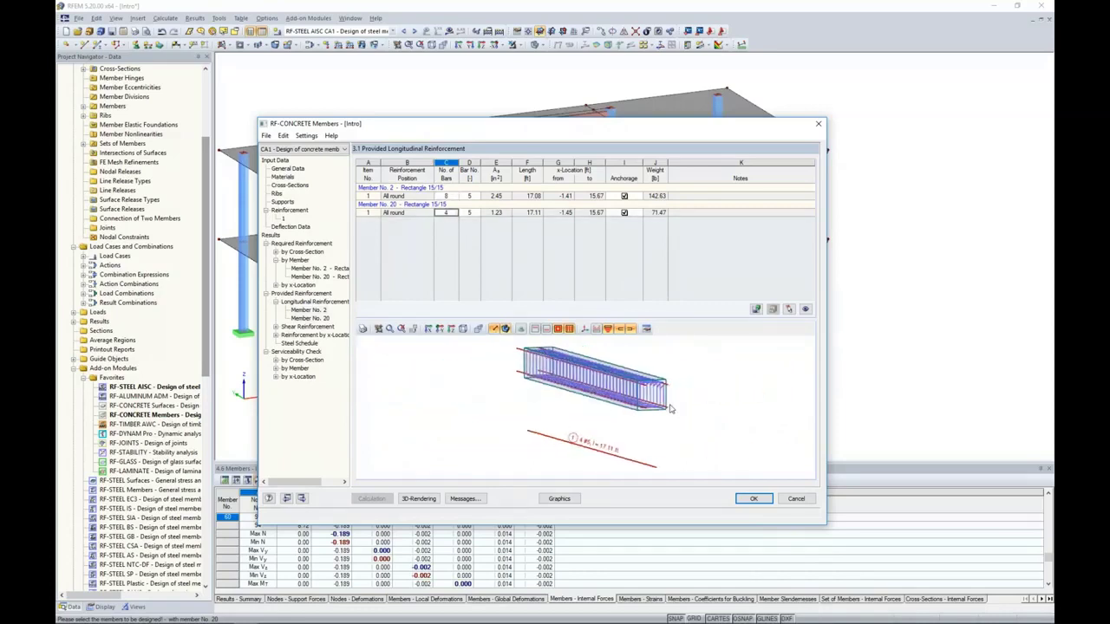
scroll(671, 408, up, 4)
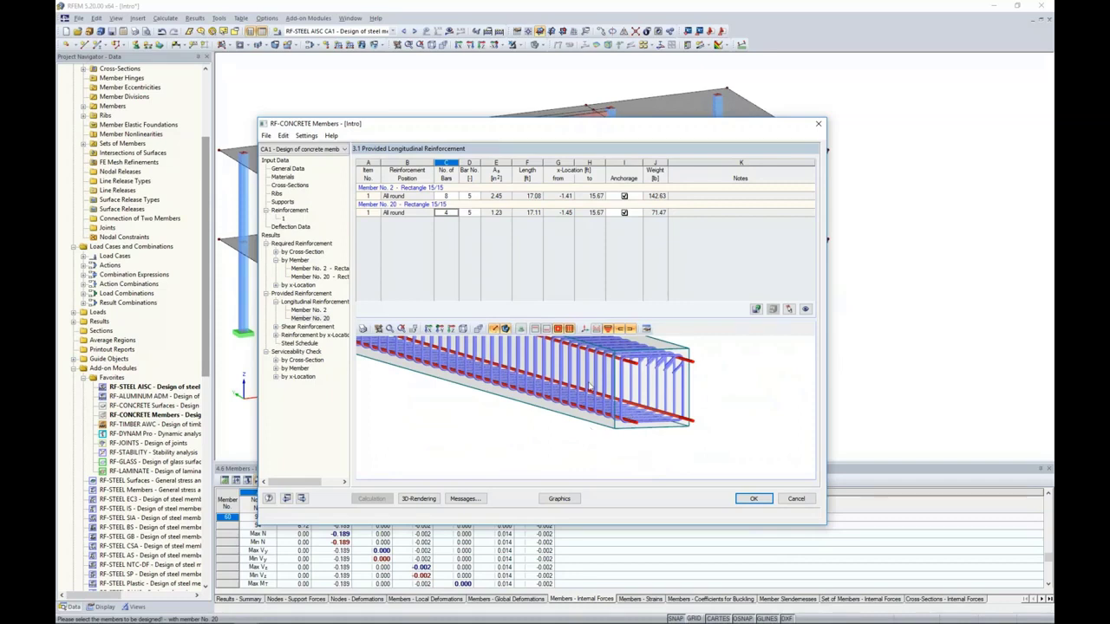
scroll(552, 412, down, 4)
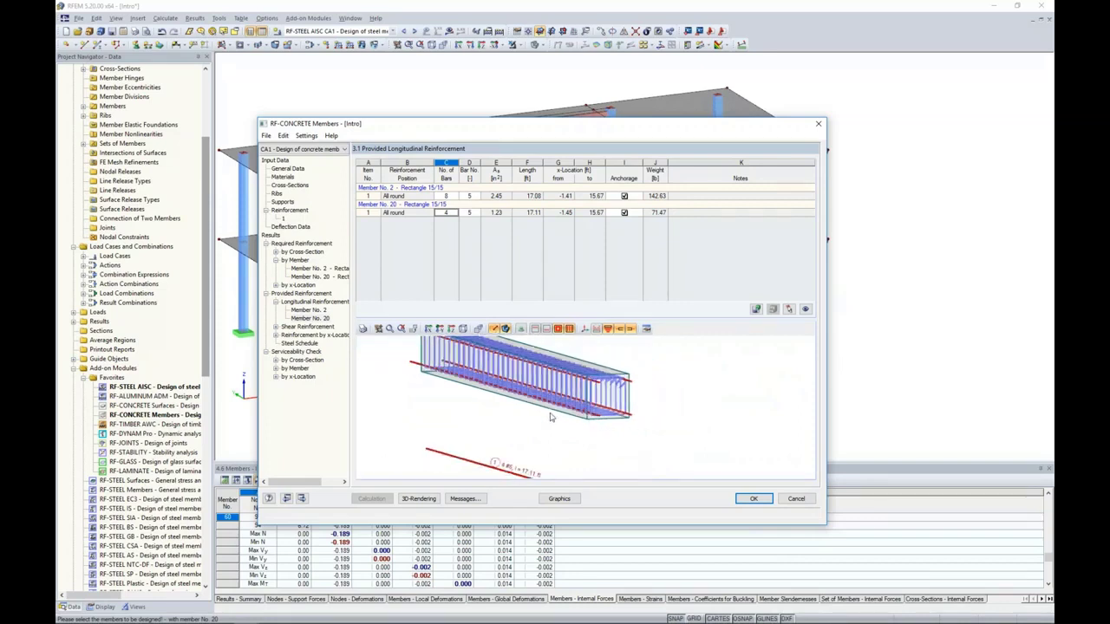
ctrl+middle_drag(532, 417, 636, 414)
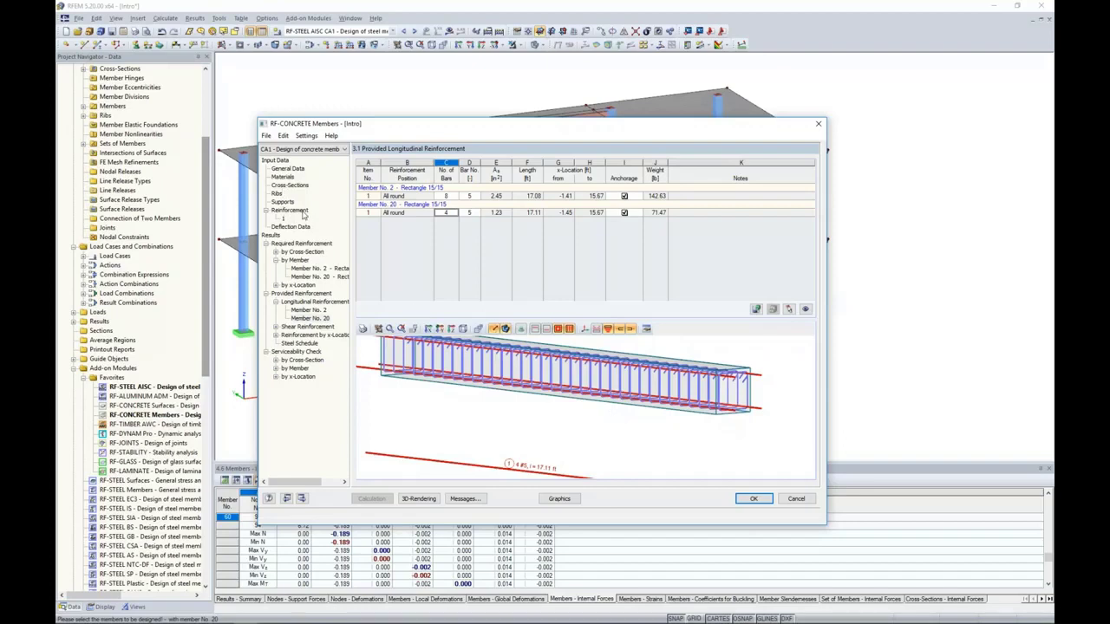
- Review the serviceability check by cross-section and return to the model with the concrete design results shown
click(300, 360)
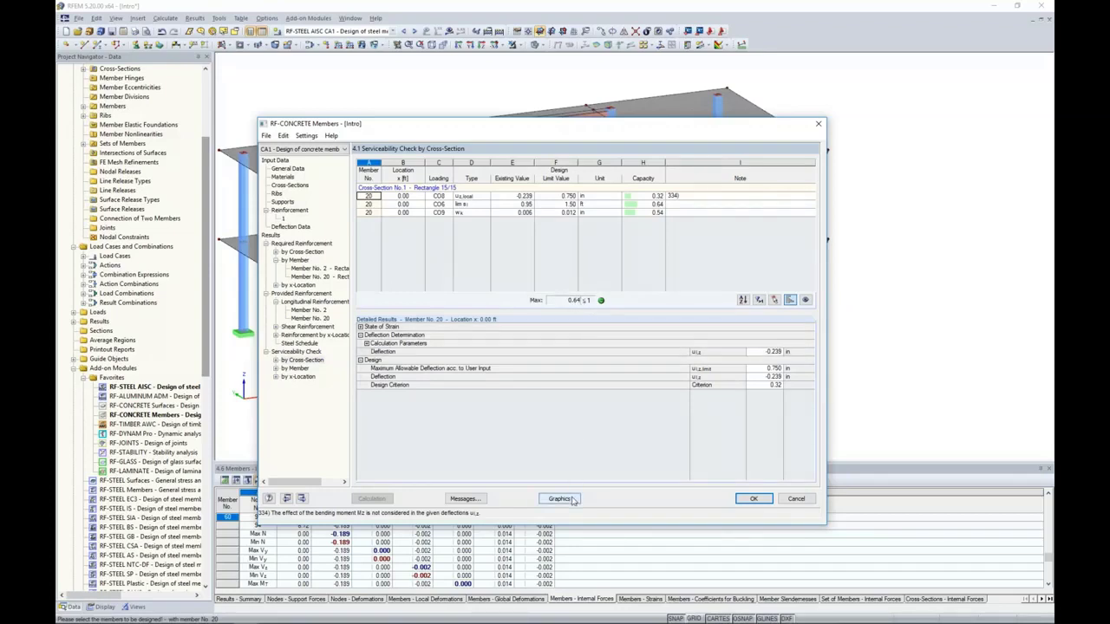
click(754, 499)
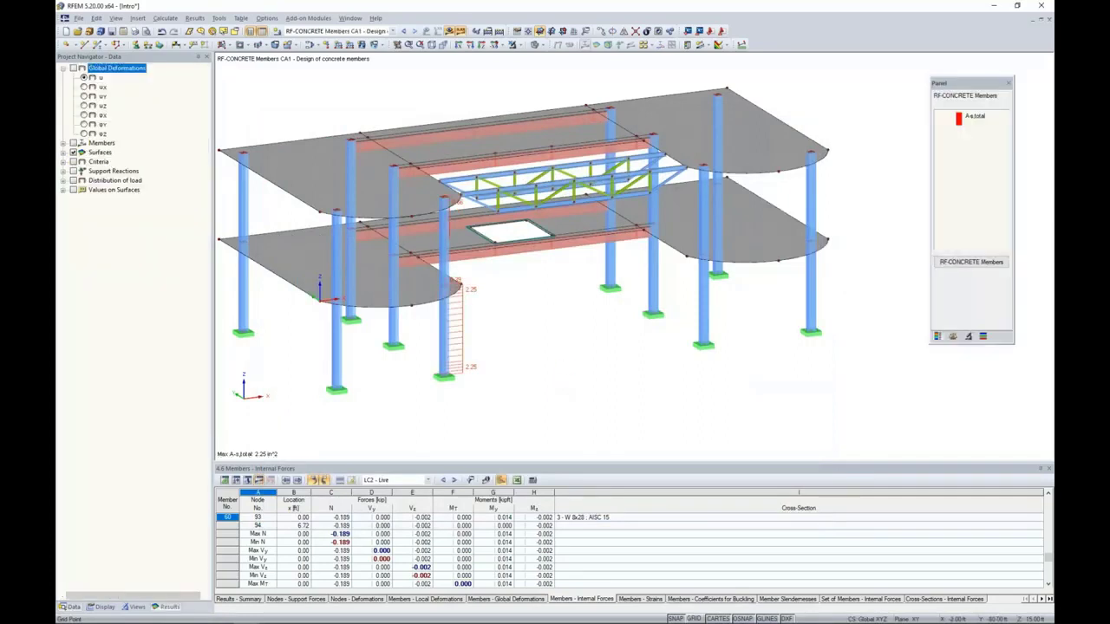
ctrl+middle_drag(469, 320, 463, 318)
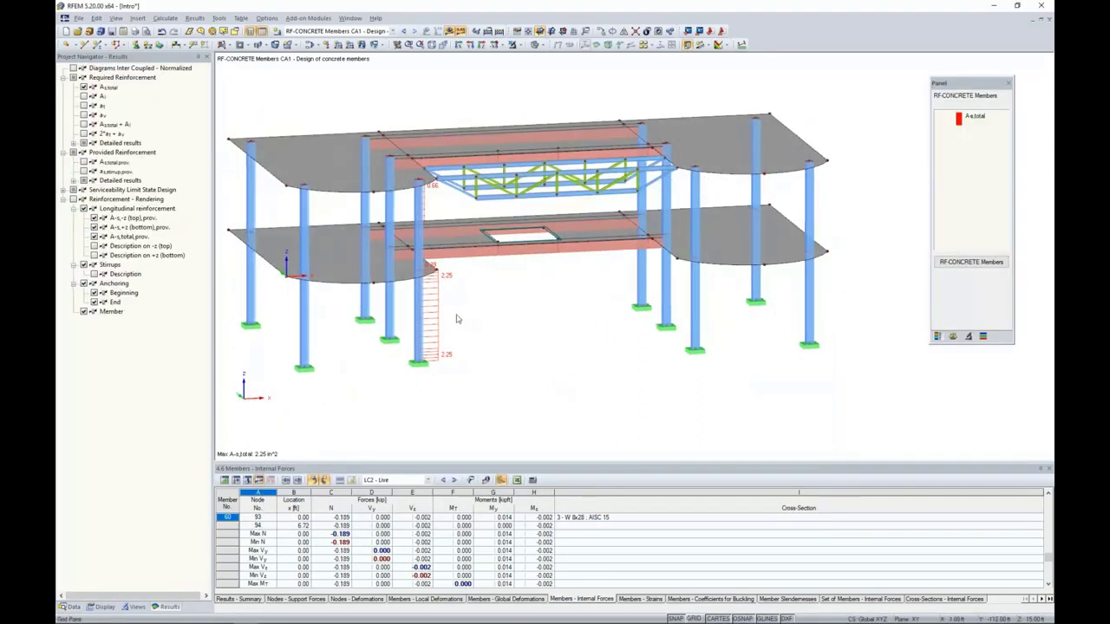
- Isolate the two stacked concrete columns, members 2 and 20, using visibility by selected objects
click(418, 301)
click(421, 239)
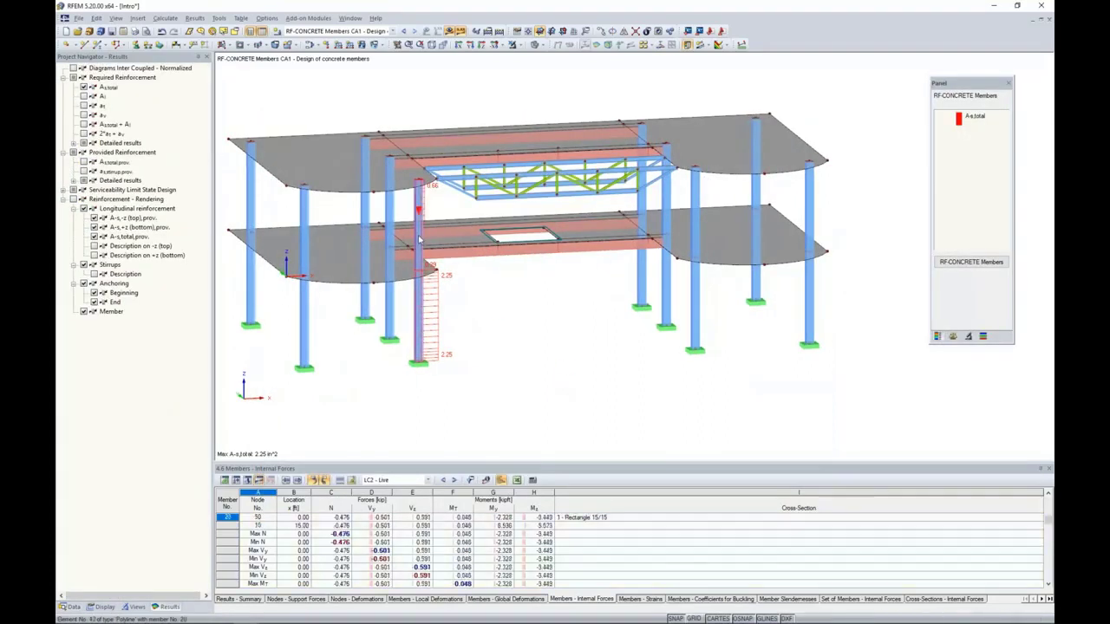
click(514, 45)
click(526, 59)
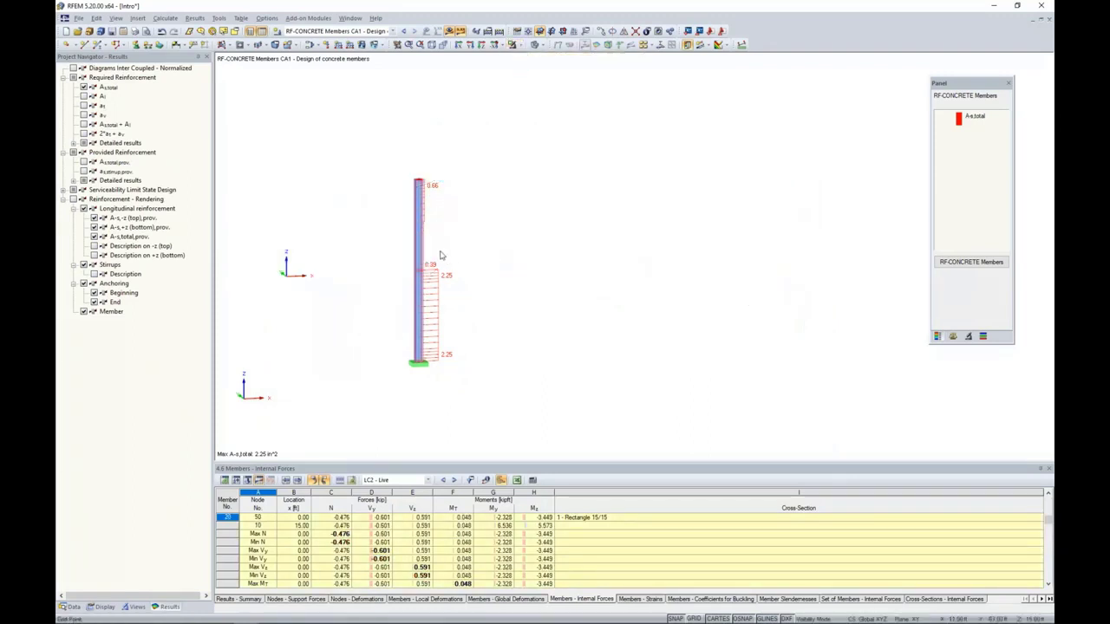
middle_drag(499, 319, 593, 319)
scroll(592, 319, up, 5)
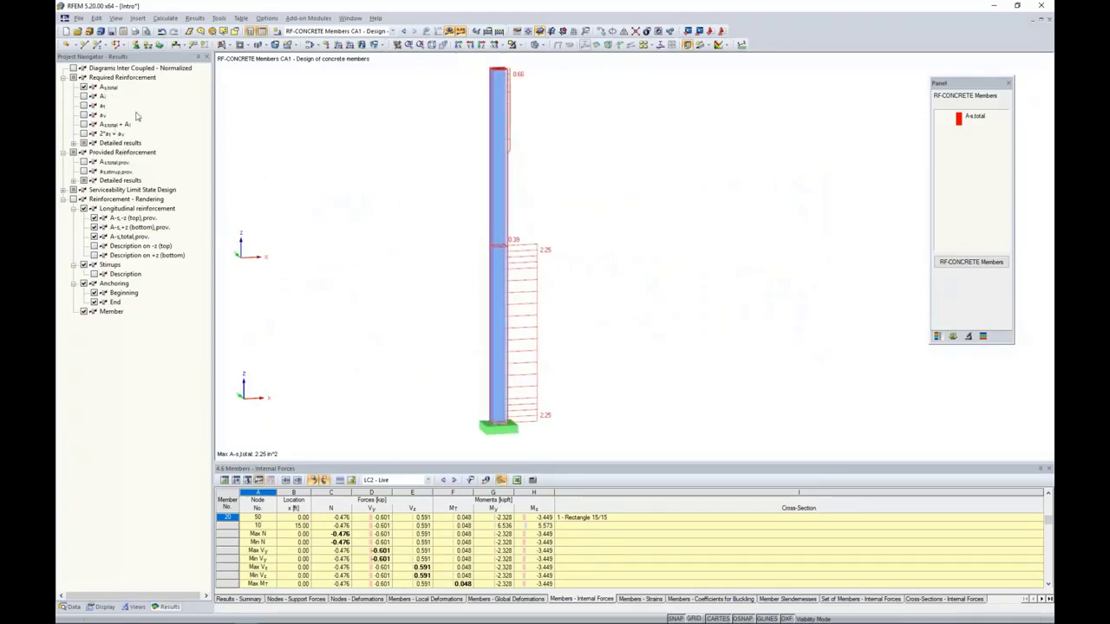
- Overlay the total provided reinforcement diagram on the required one and compare them along both columns
click(83, 162)
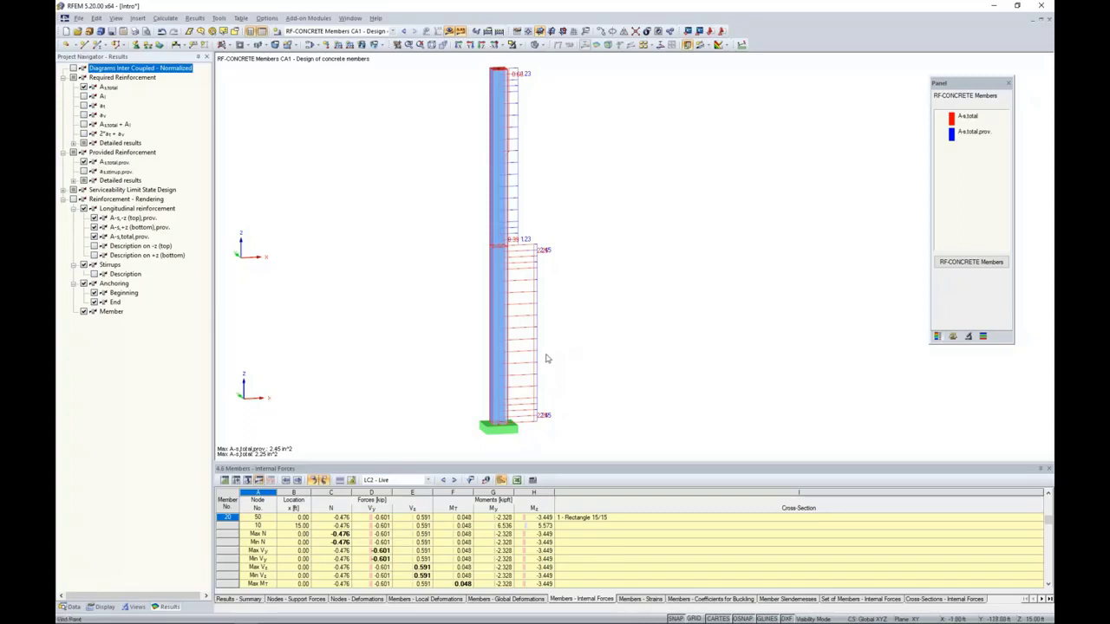
scroll(546, 373, up, 2)
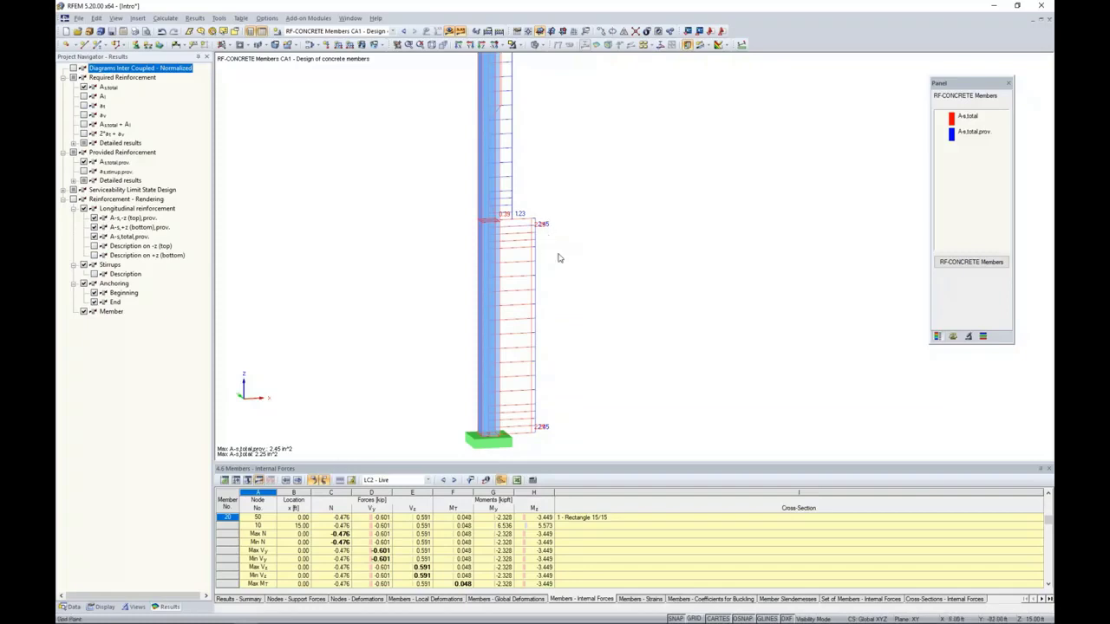
scroll(544, 263, down, 2)
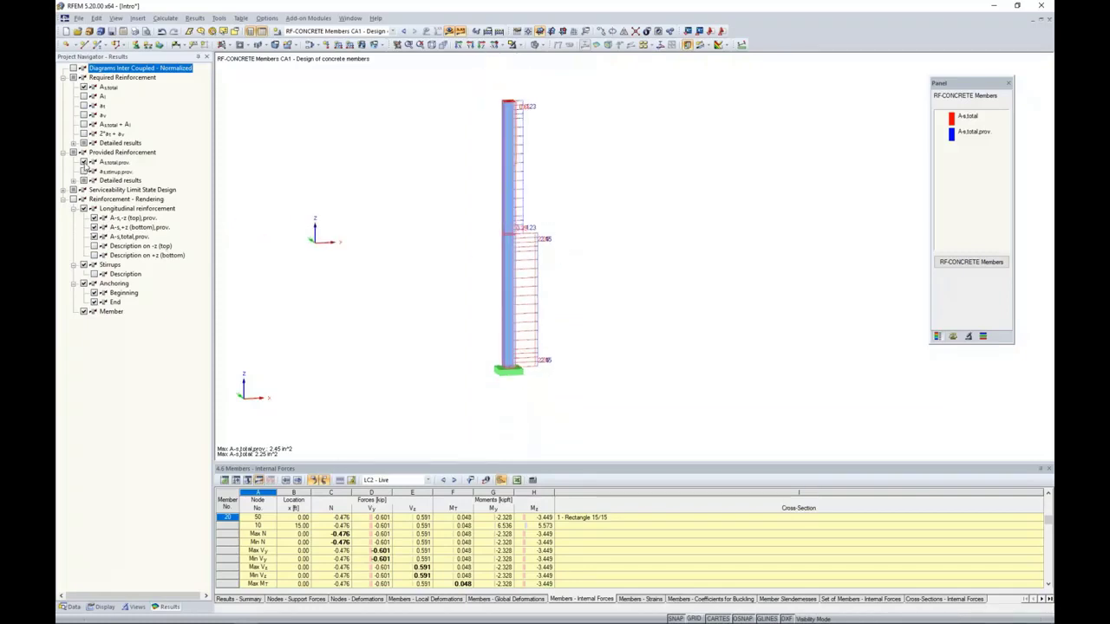
- Hide the total required and provided reinforcement diagrams and display the reinforcement rendering on the two columns
click(85, 163)
click(85, 88)
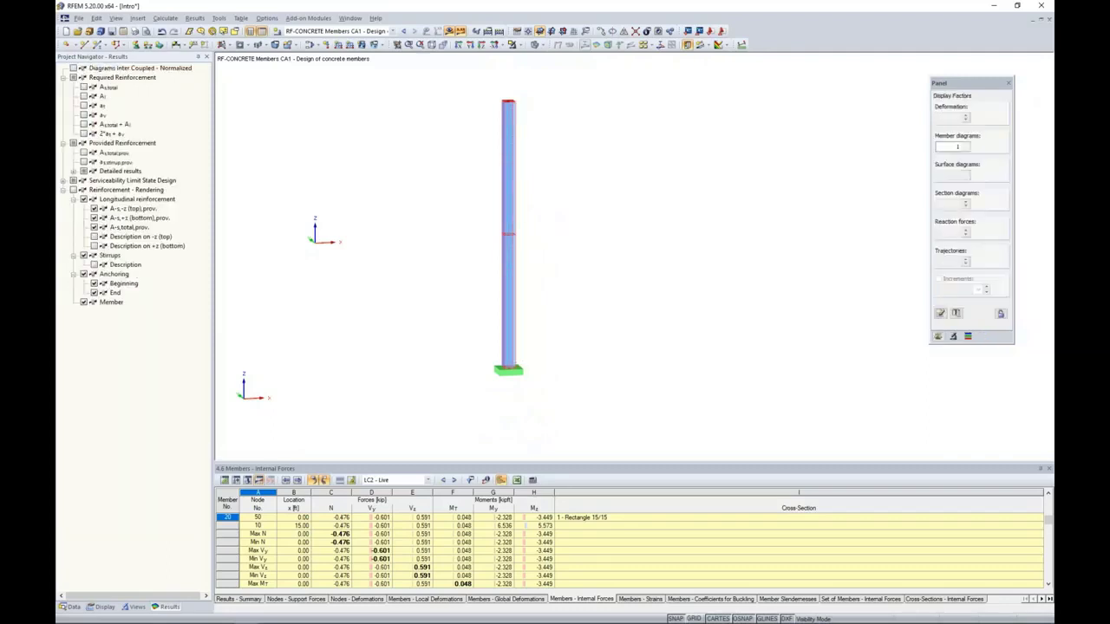
click(72, 190)
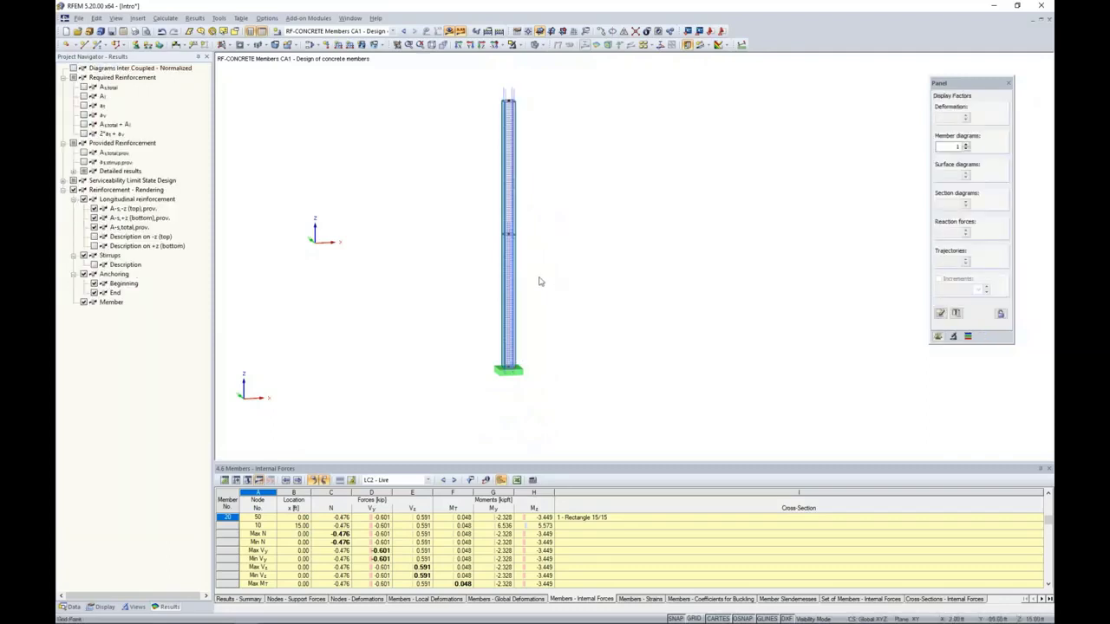
scroll(540, 281, up, 4)
middle_drag(539, 280, 575, 321)
scroll(575, 322, down, 1)
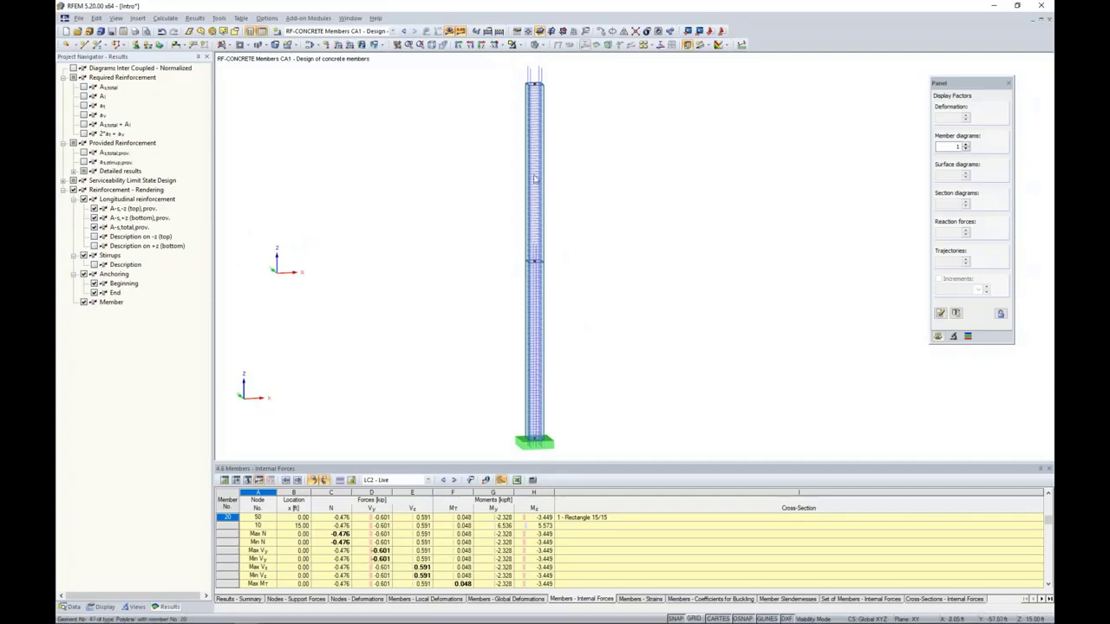
- Cancel the visibility mode and look at the rendered column reinforcement within the whole structure
click(515, 44)
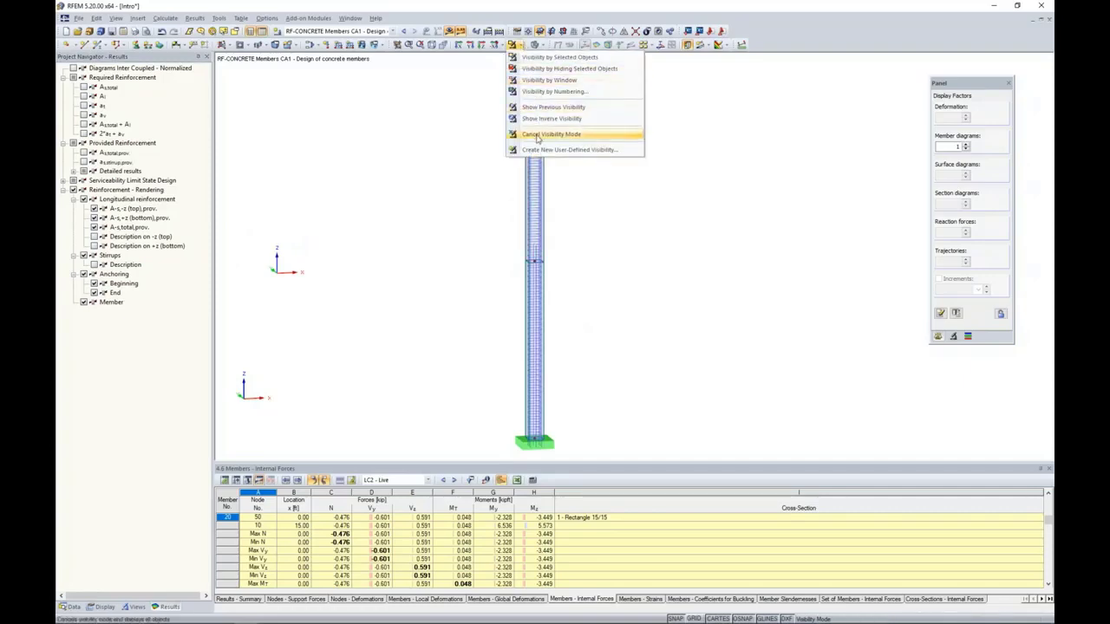
click(538, 136)
scroll(612, 301, down, 3)
scroll(653, 307, up, 2)
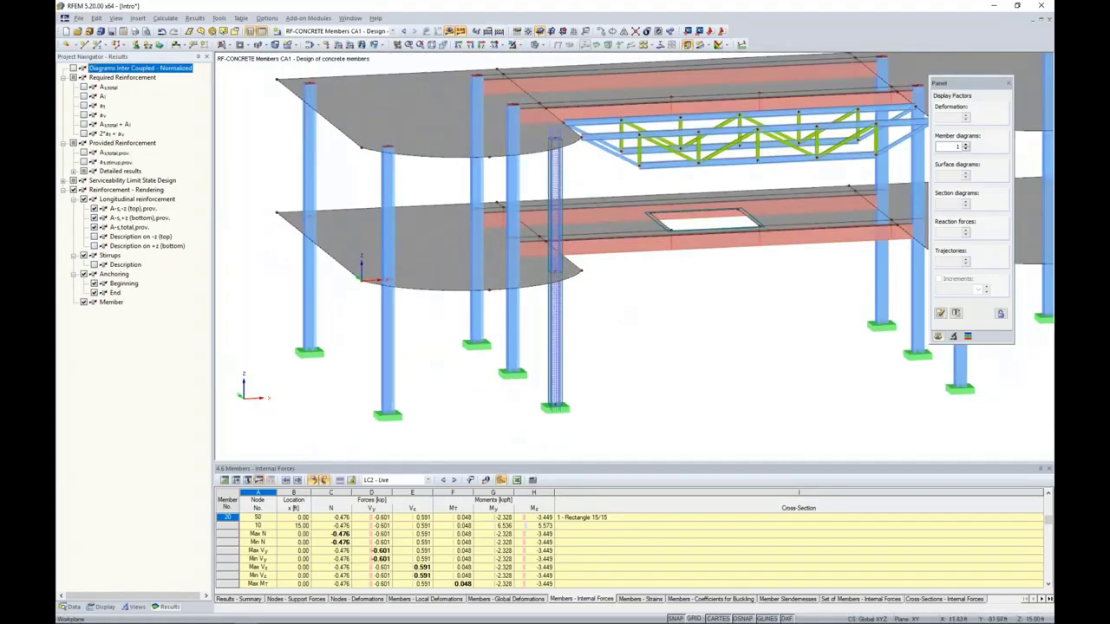
ctrl+middle_drag(486, 312, 670, 303)
middle_drag(666, 305, 581, 306)
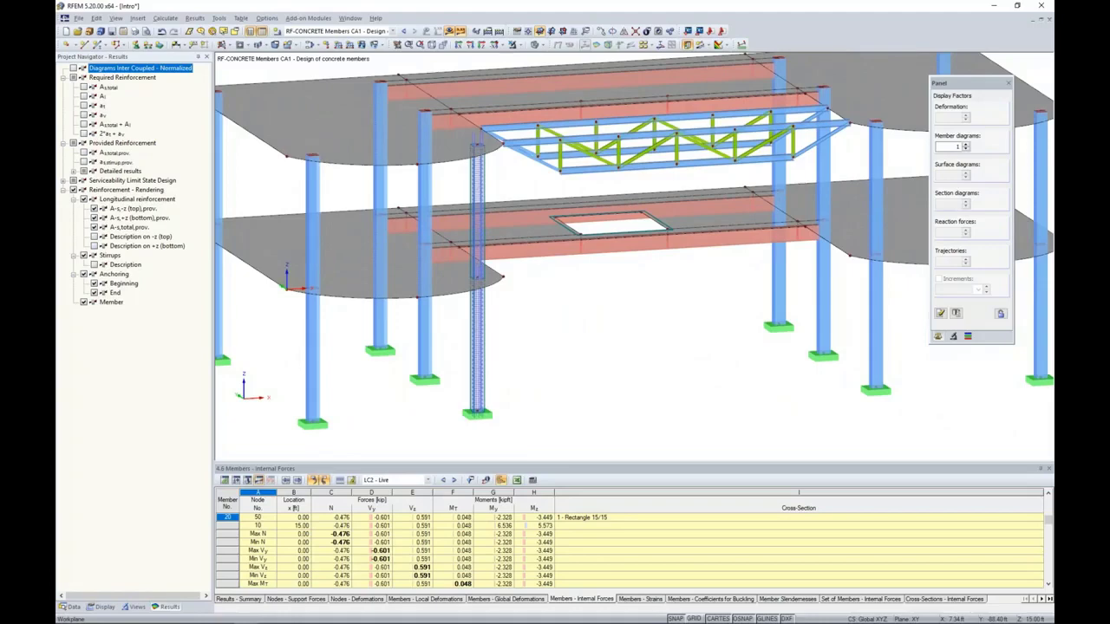
click(356, 260)
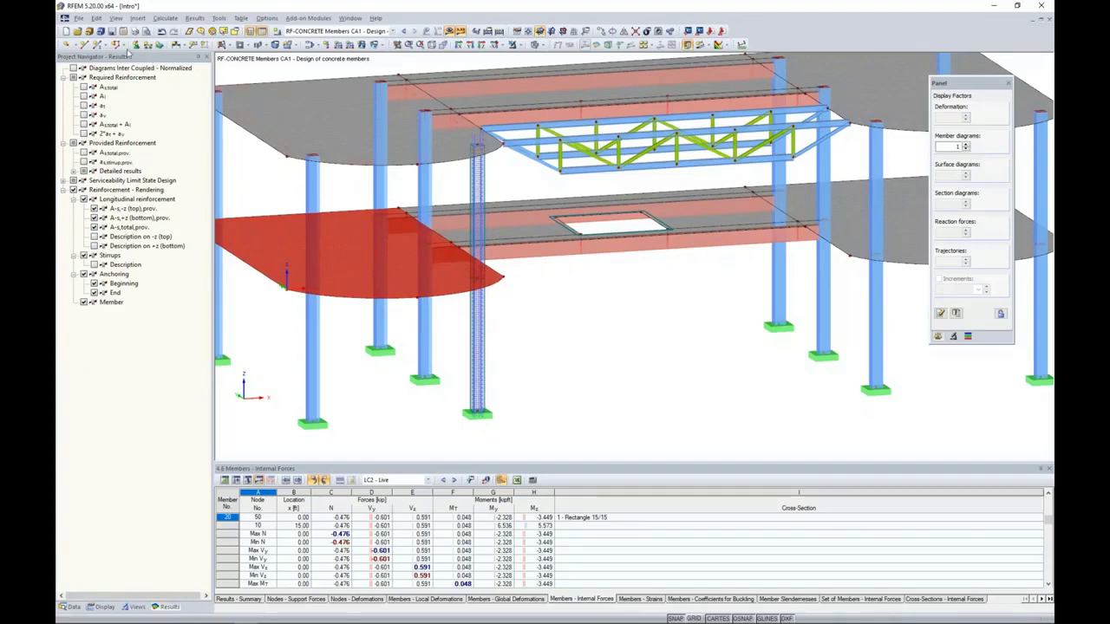
key(super)
click(679, 313)
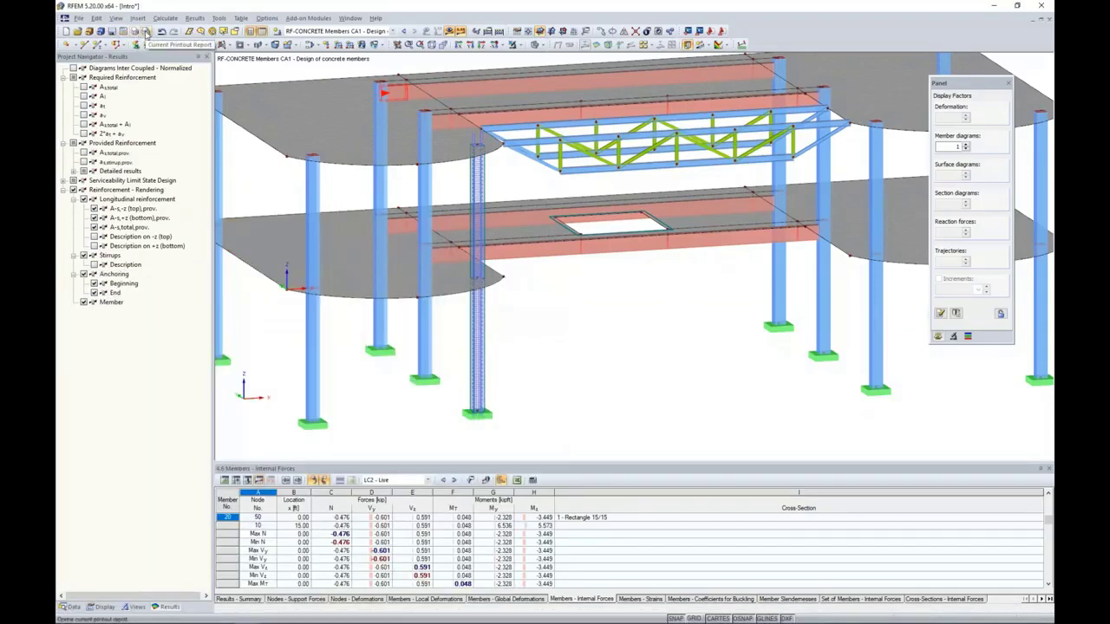
- Create a new printout report from the template "1 - Input data and reduced results"
click(147, 32)
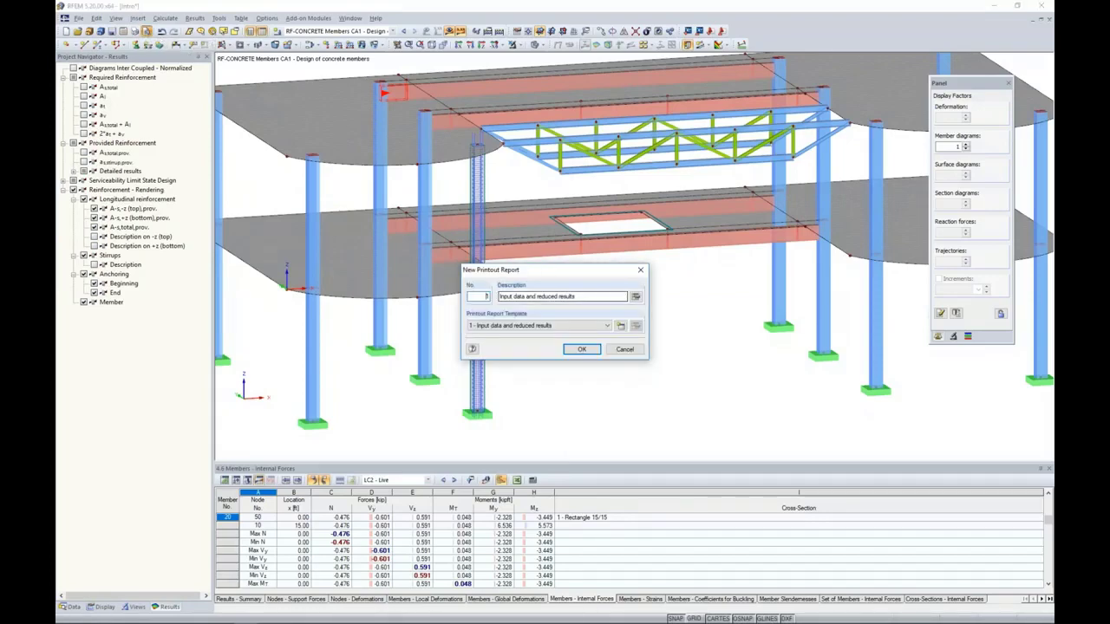
click(566, 327)
click(566, 328)
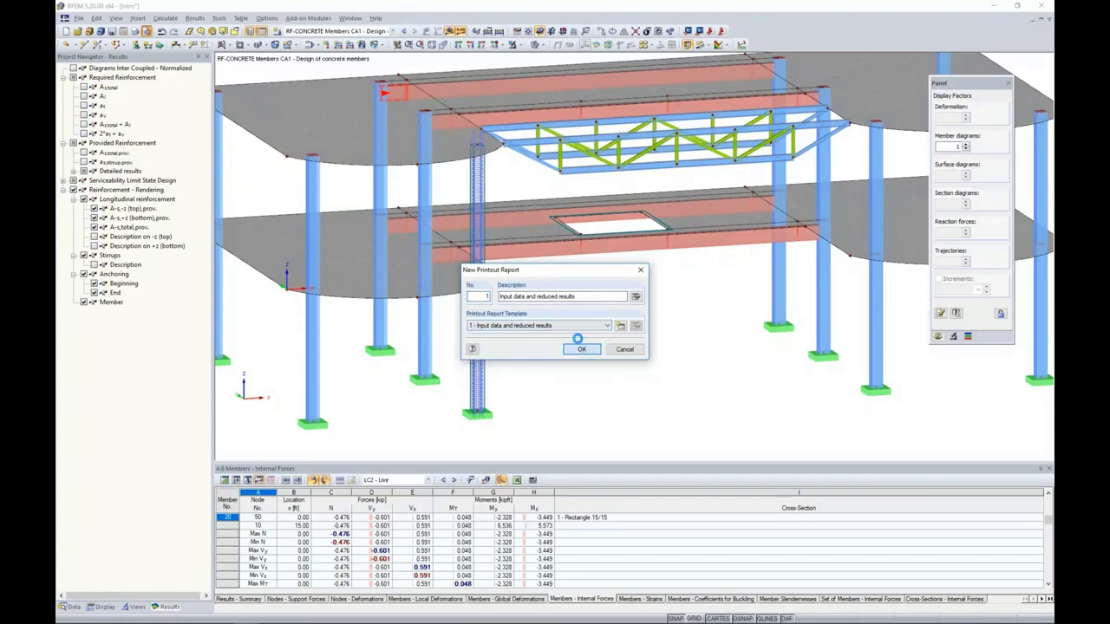
click(581, 348)
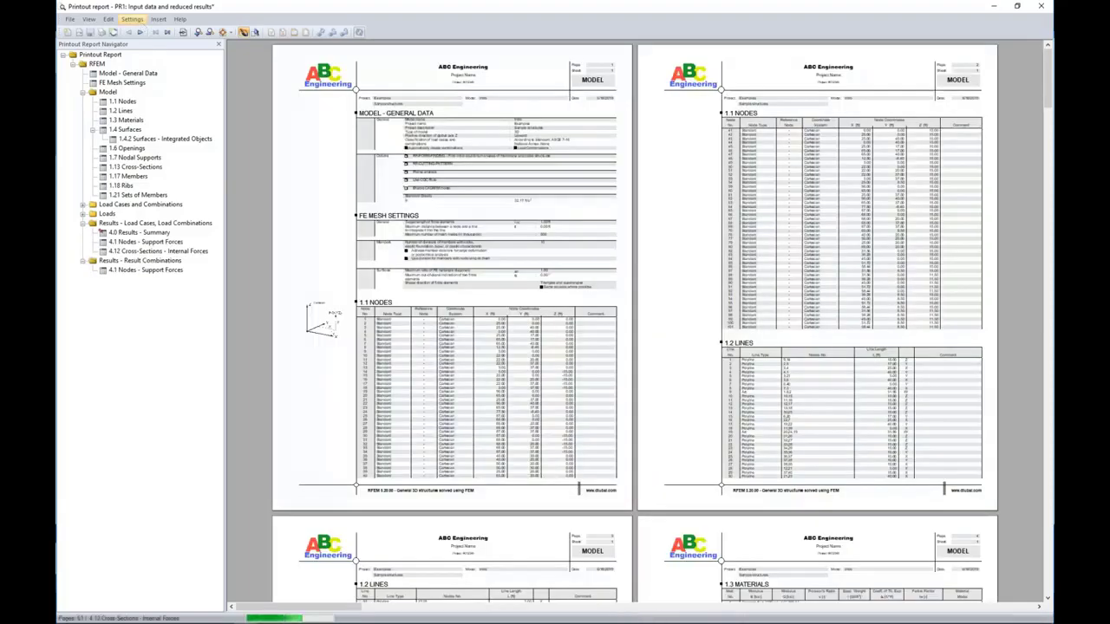
click(132, 18)
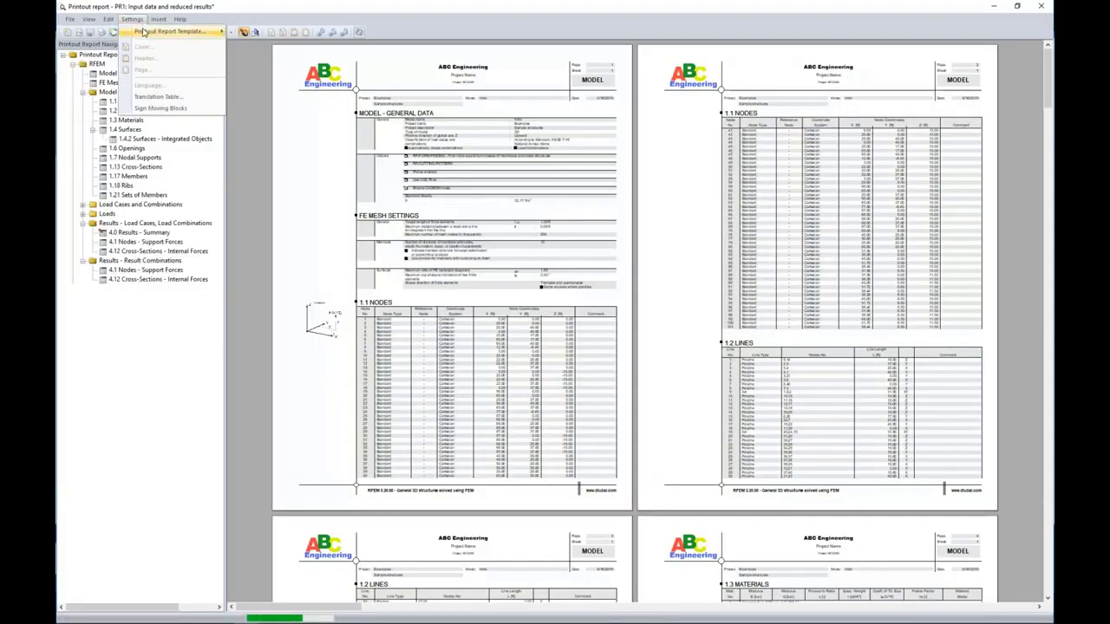
mouse_move(173, 31)
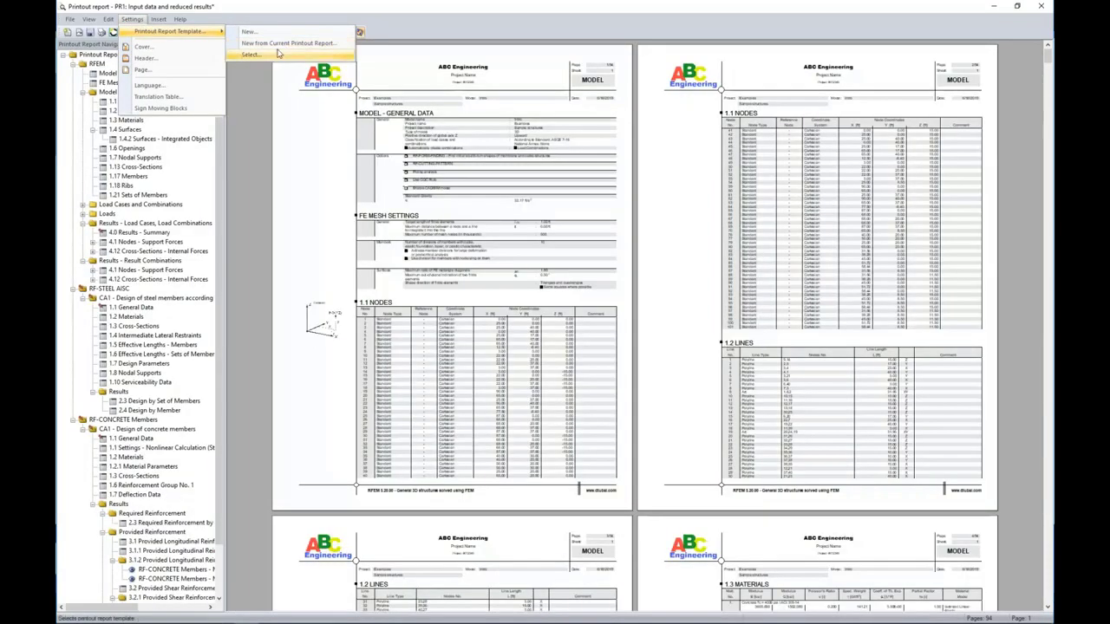
click(258, 96)
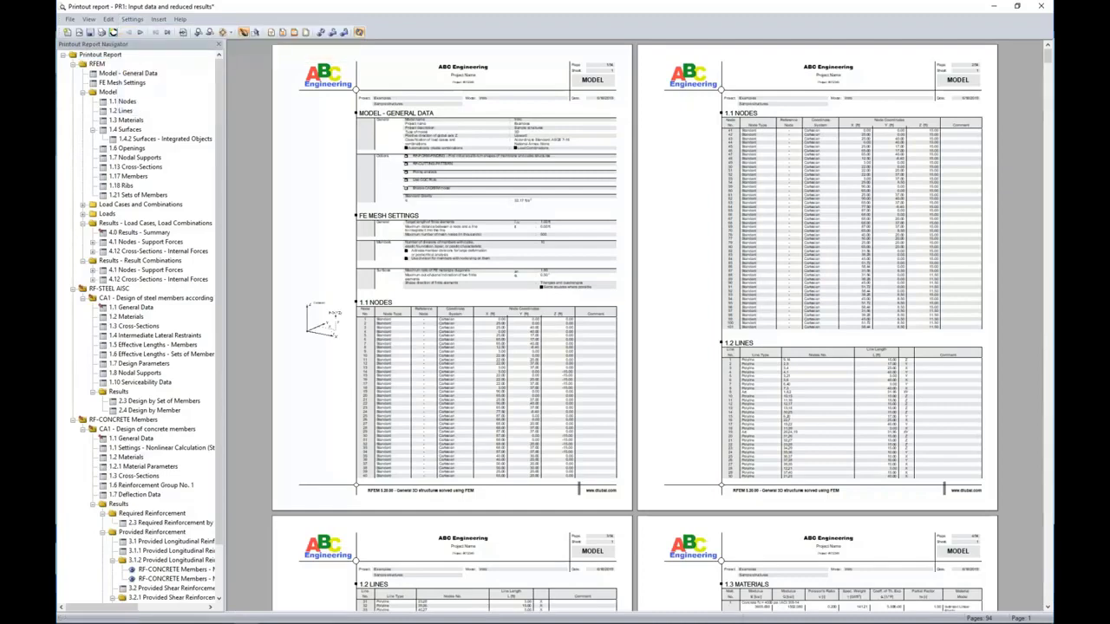
- Read through the report's general model data, the 1.17 Members table and the 1.18 Ribs section
double_click(394, 196)
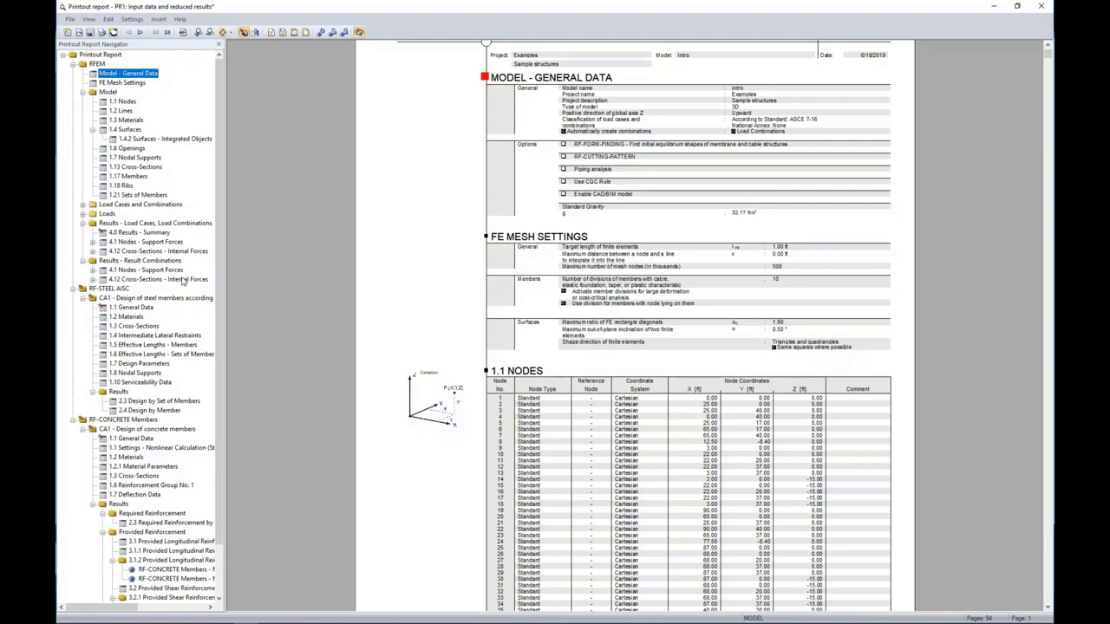
click(130, 176)
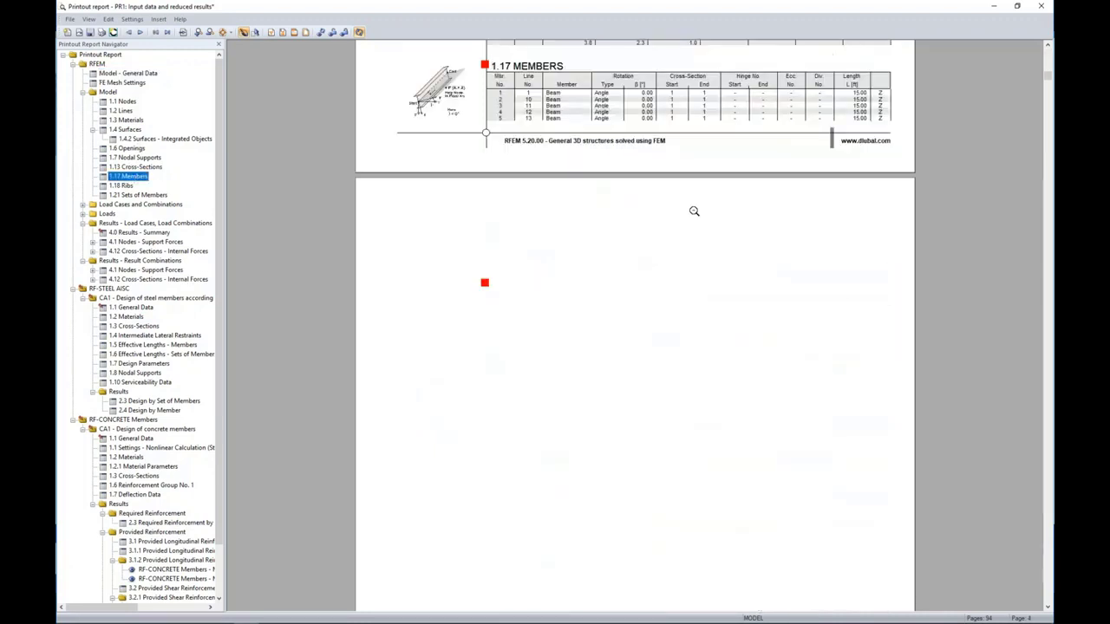
scroll(610, 444, down, 10)
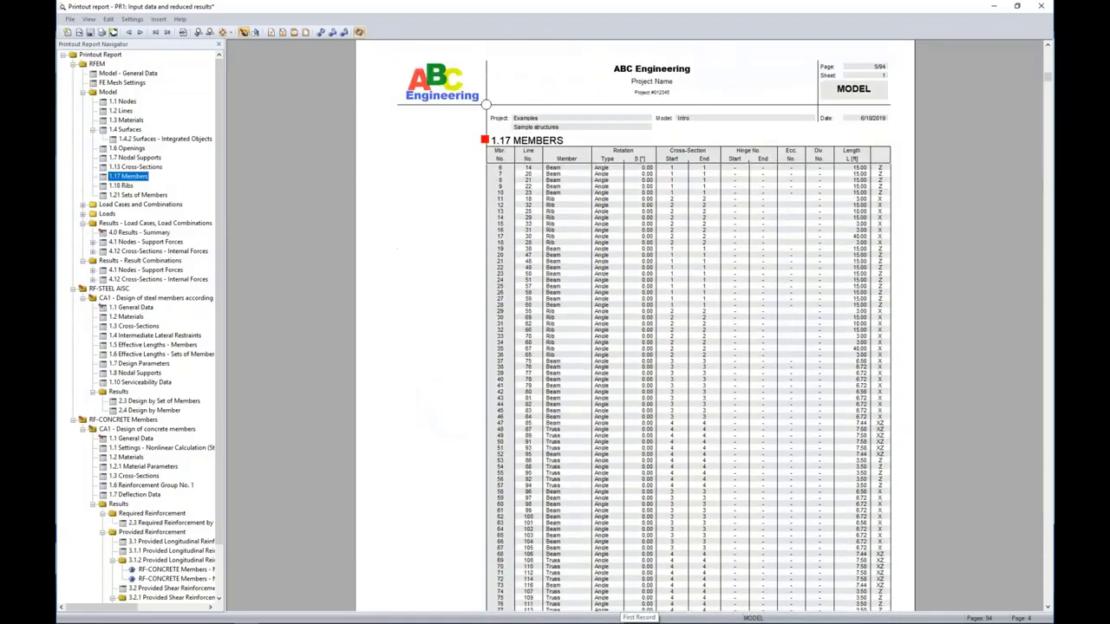
scroll(610, 443, down, 9)
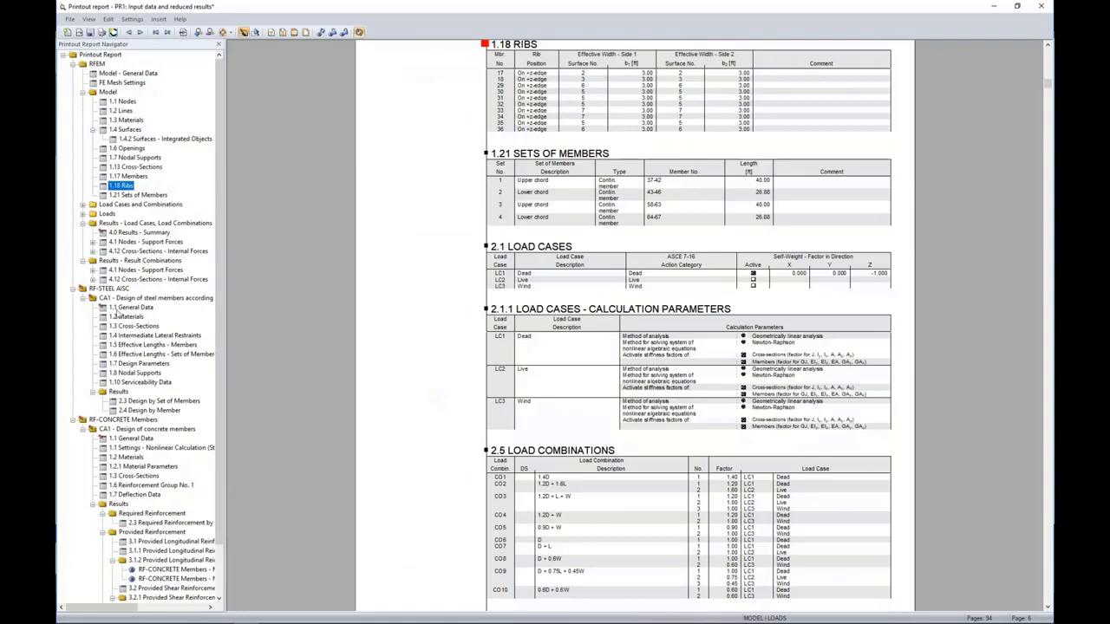
- Collapse the RF-STEEL AISC chapter and examine the RF-CONCRETE longitudinal reinforcement drawings of members 2 and 20
click(73, 289)
click(73, 297)
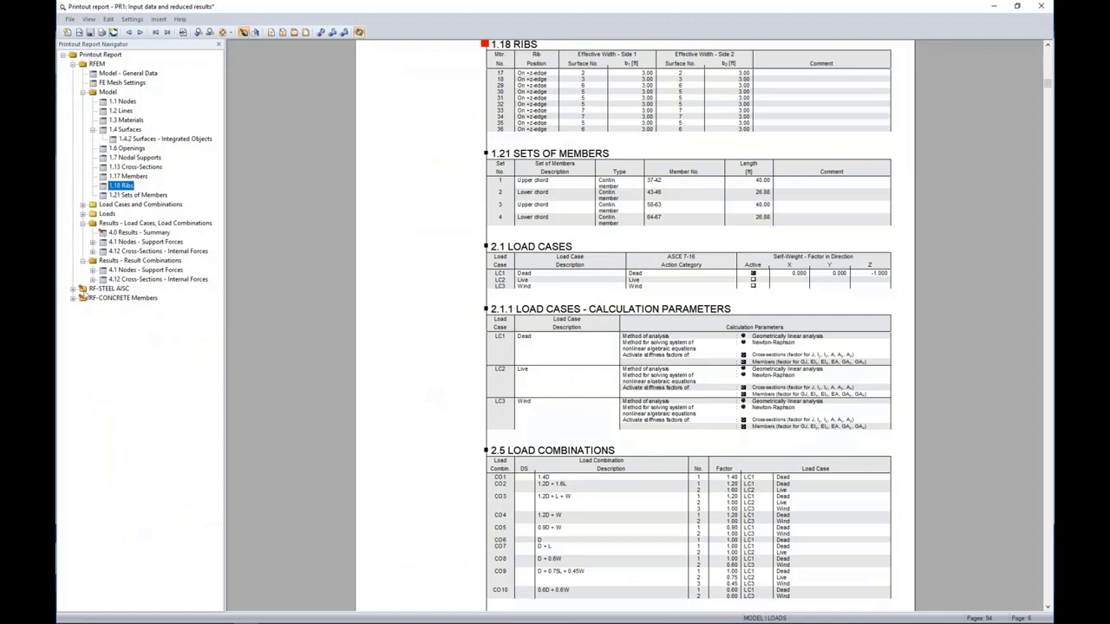
click(74, 297)
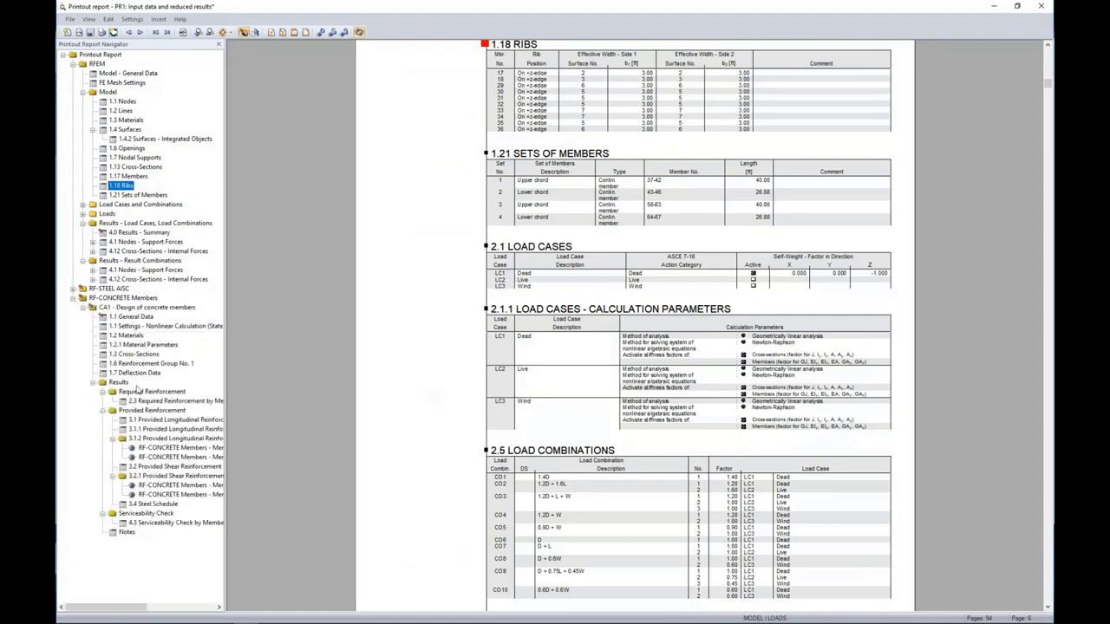
click(165, 446)
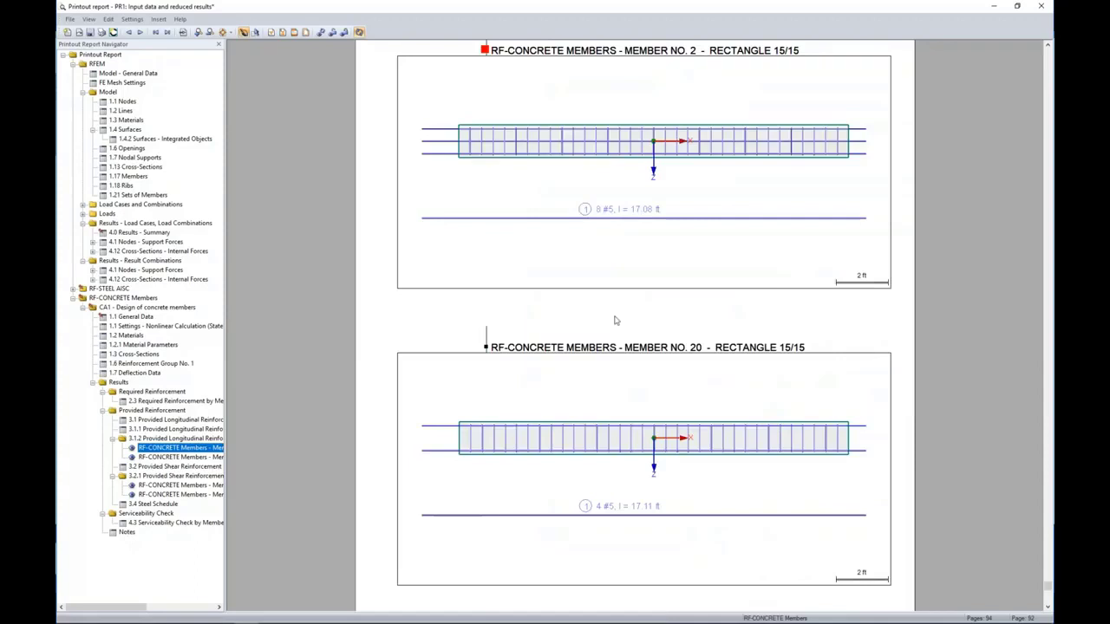
scroll(614, 321, up, 1)
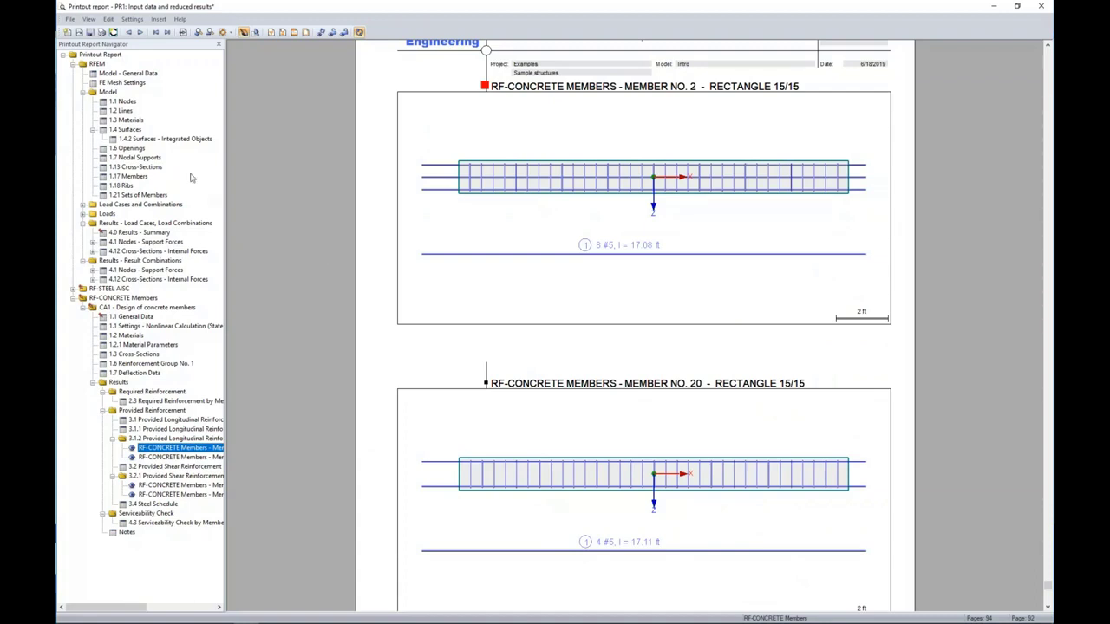
- Remove the 1.1 Nodes section from the printout report
click(131, 103)
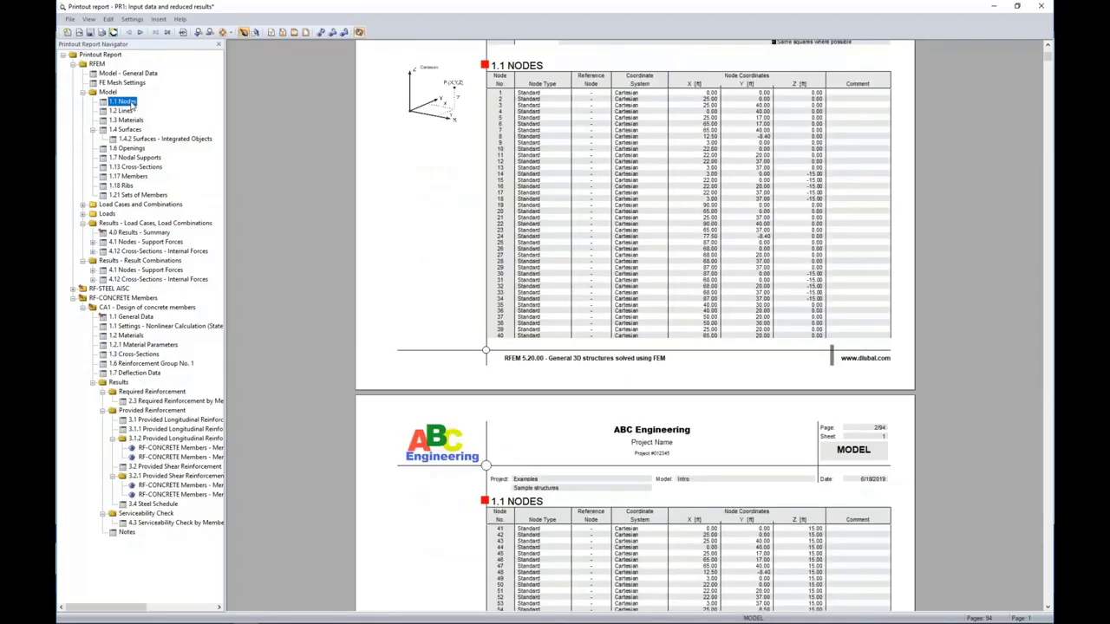
right_click(132, 103)
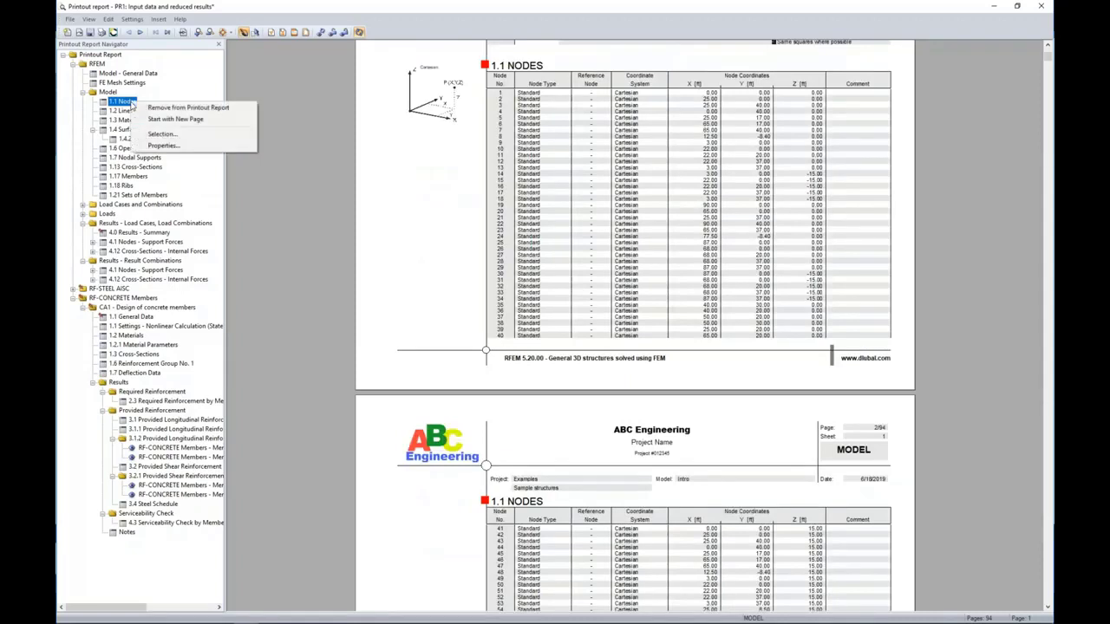
click(152, 109)
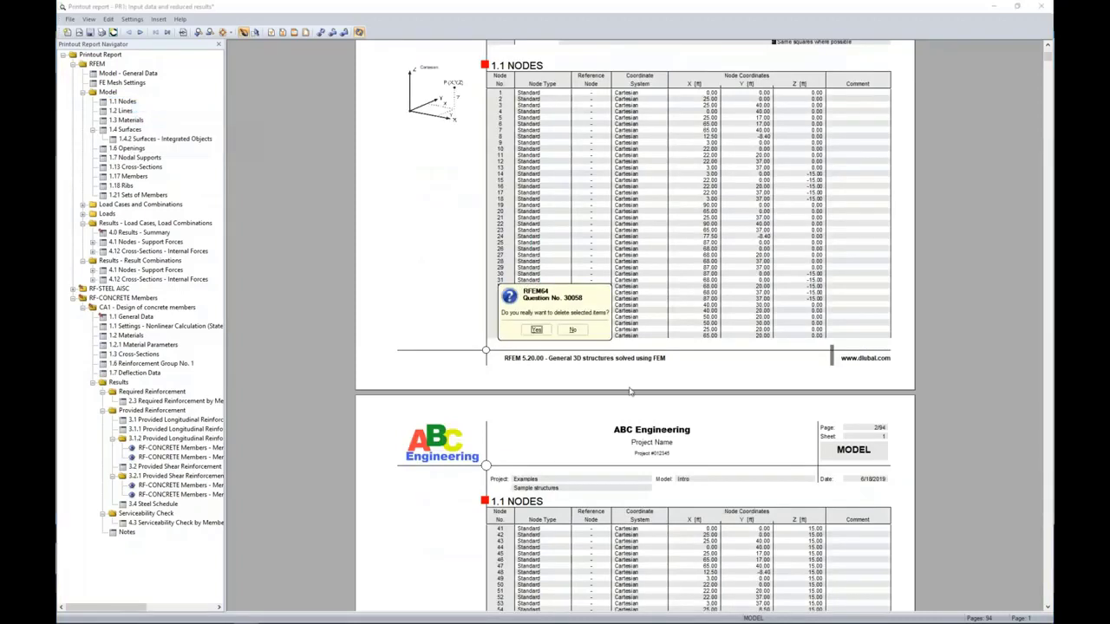
click(538, 332)
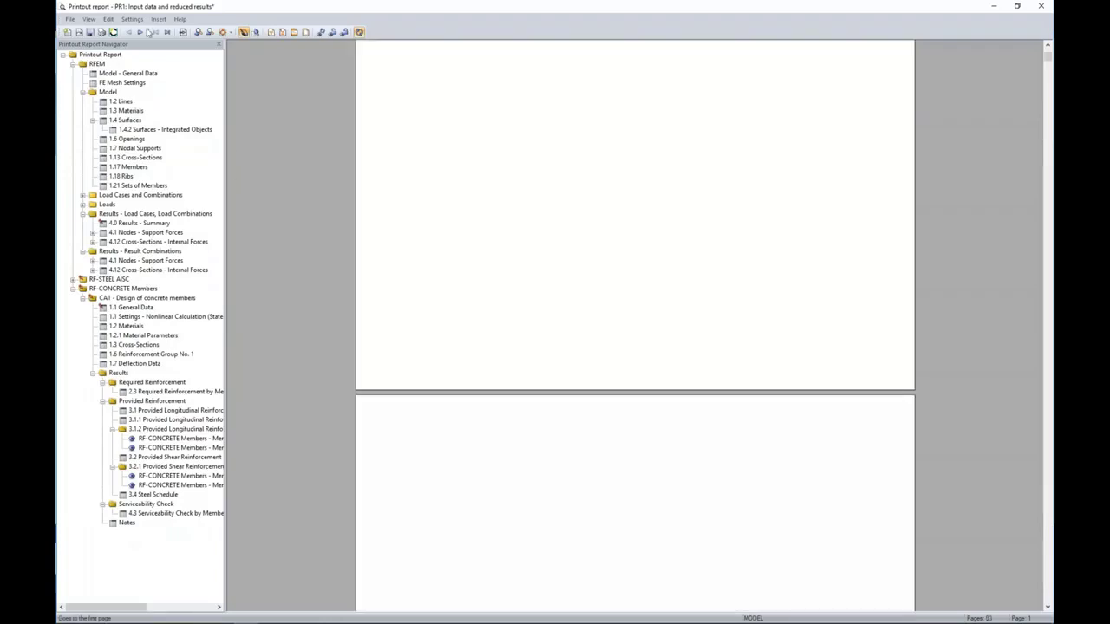
- Examine the RFEM global selection and model data table options in the printout report selection, leaving the selection as it is
click(136, 21)
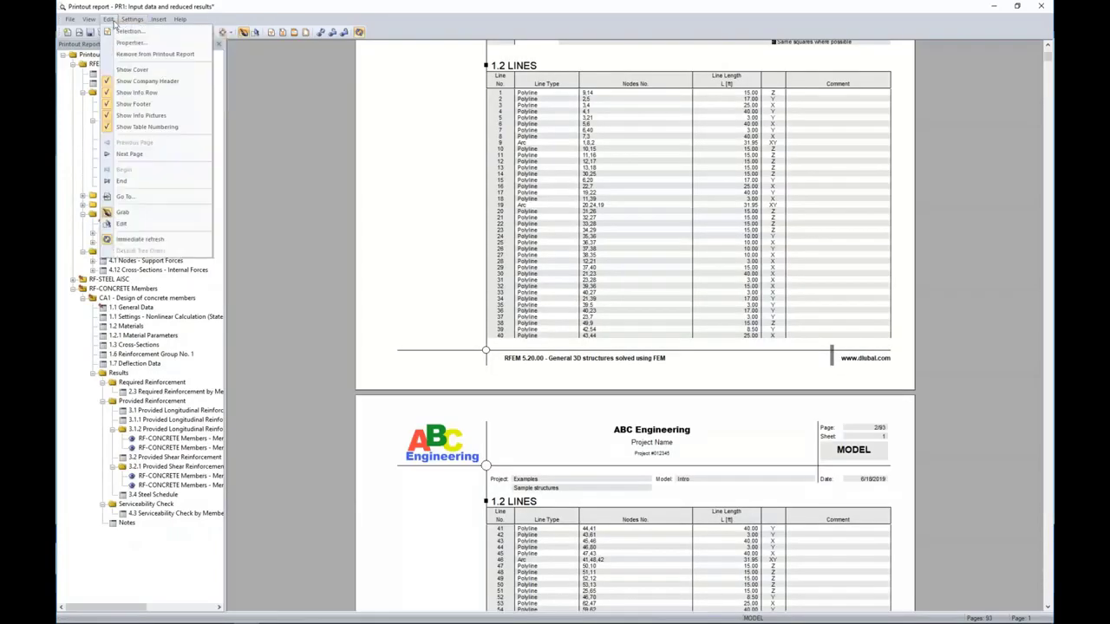
click(130, 31)
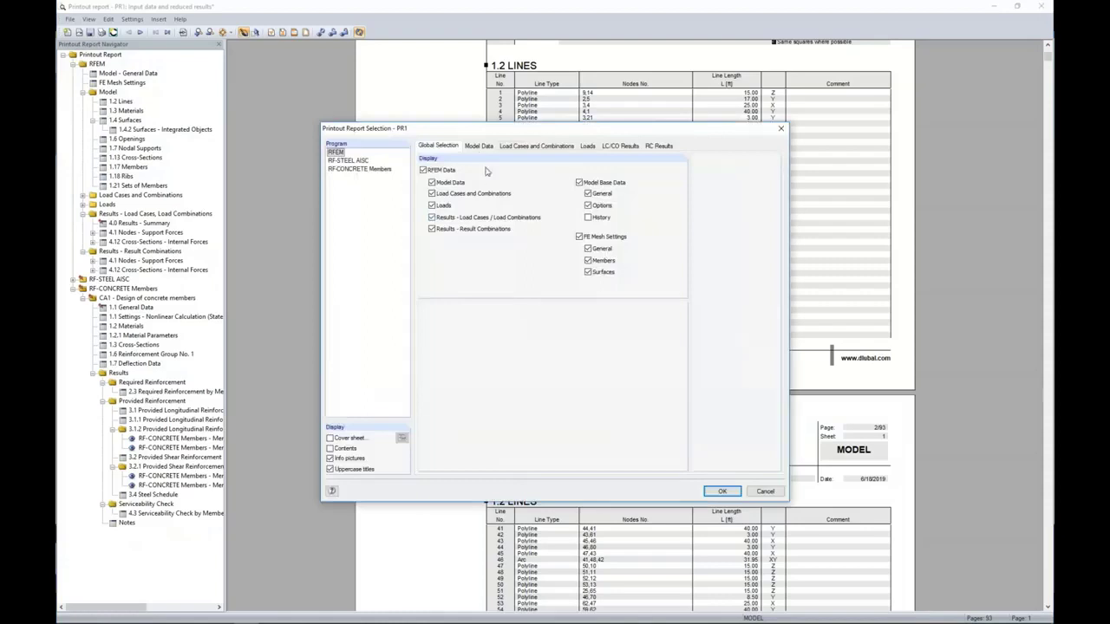
click(479, 146)
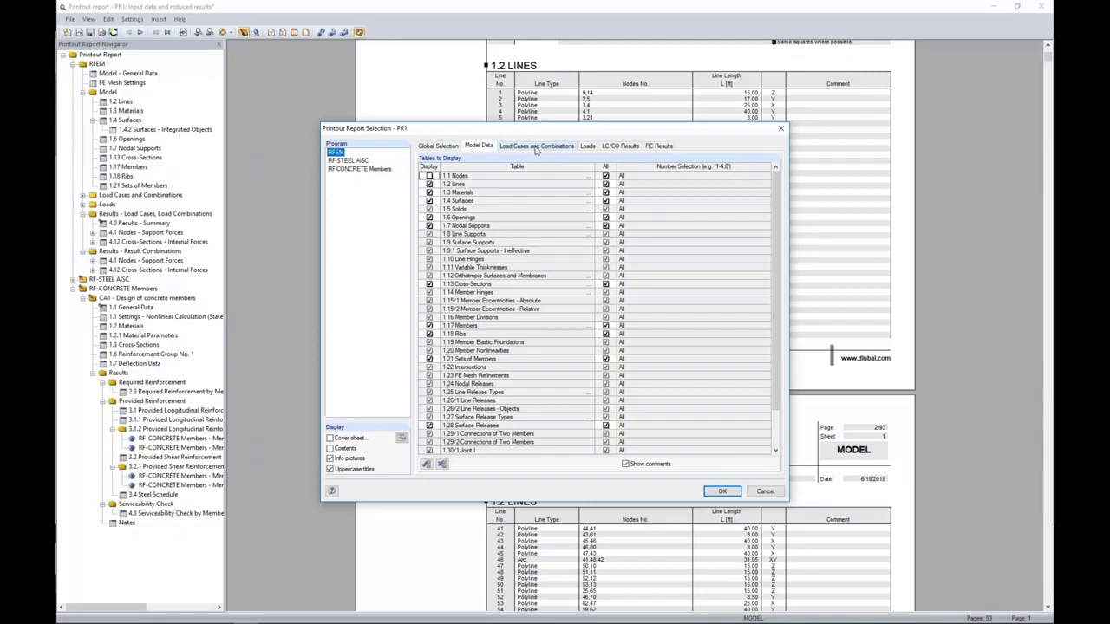
click(765, 492)
scroll(644, 266, down, 2)
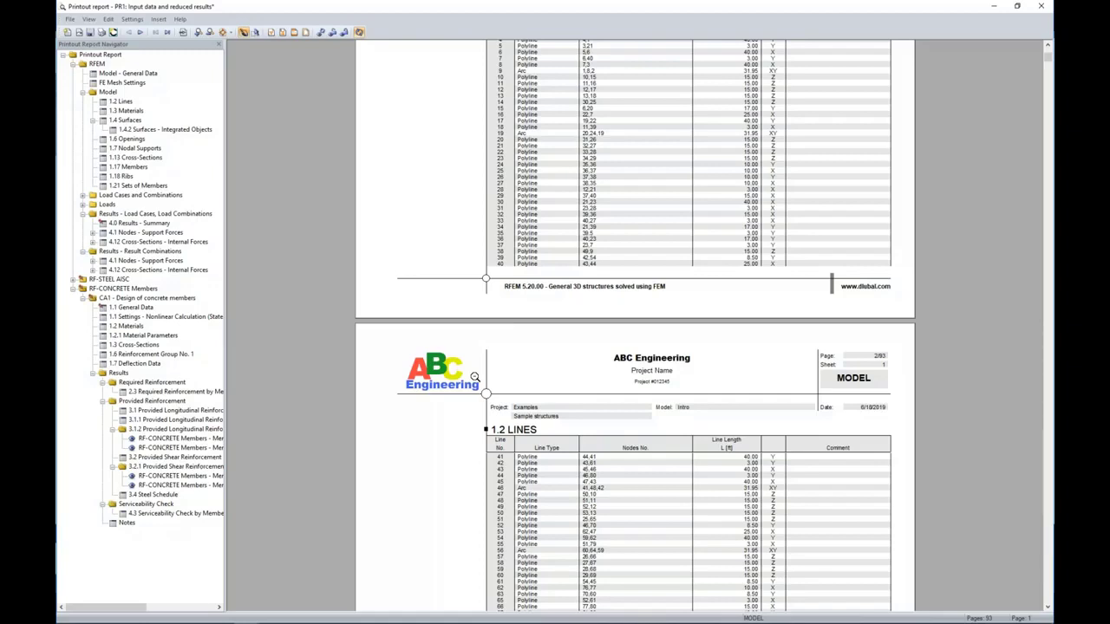
- Switch to the running PowerPoint slide show and advance to the "More Information" slide
key(super+Tab)
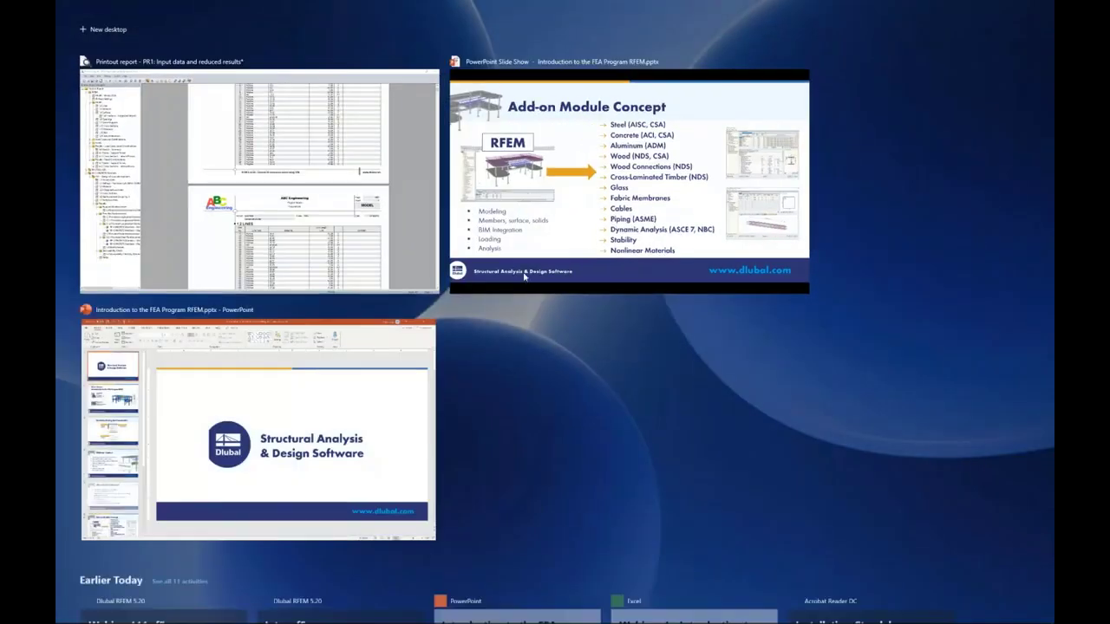
click(559, 203)
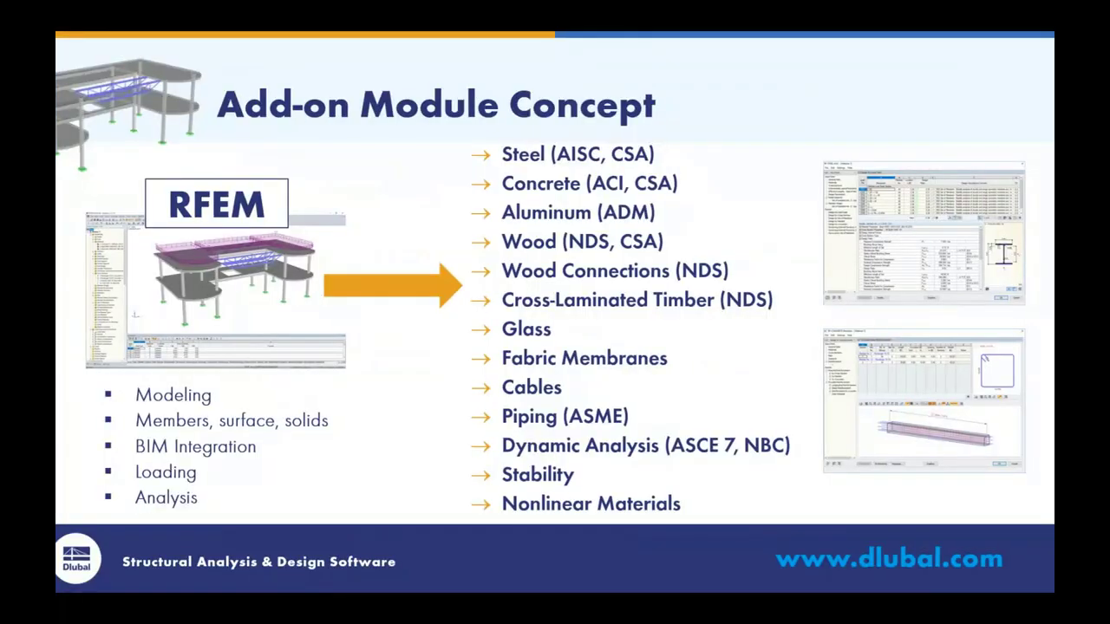
key(Right)
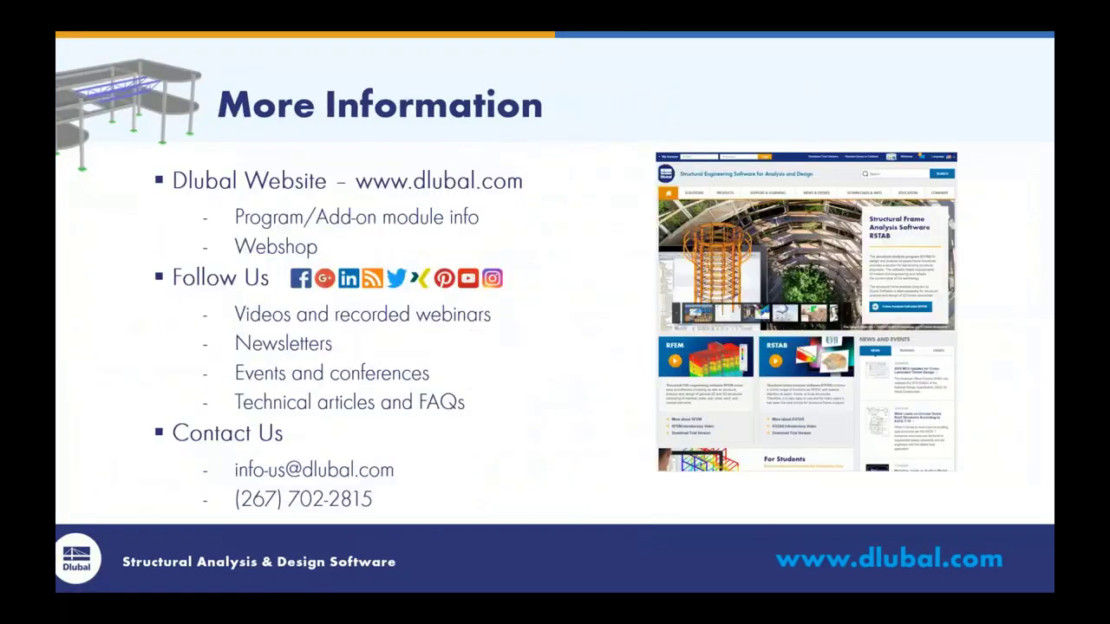